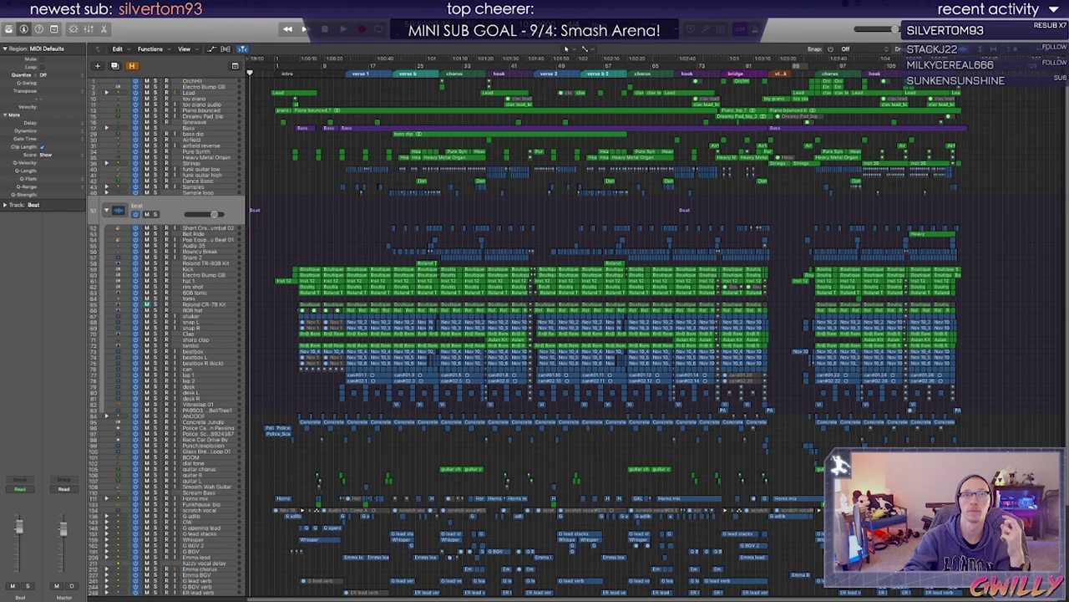
Bring up iTunes and play the voice memo "Ariana Grande-esque DJ track" from its beginning at full volume
left_click_drag(793, 0, 721, 136)
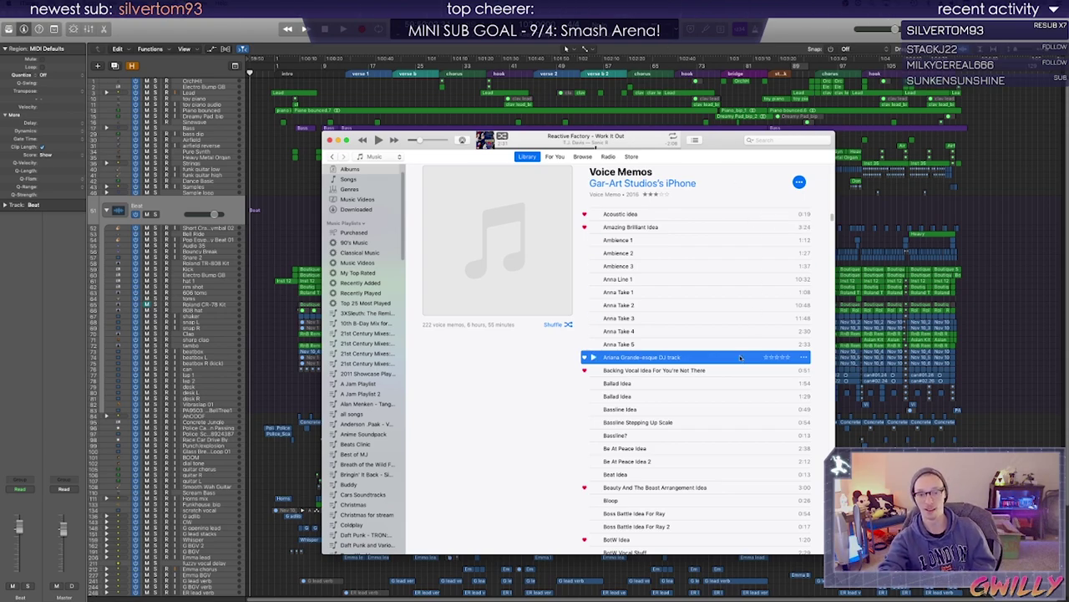
scroll(663, 332, "up", 1)
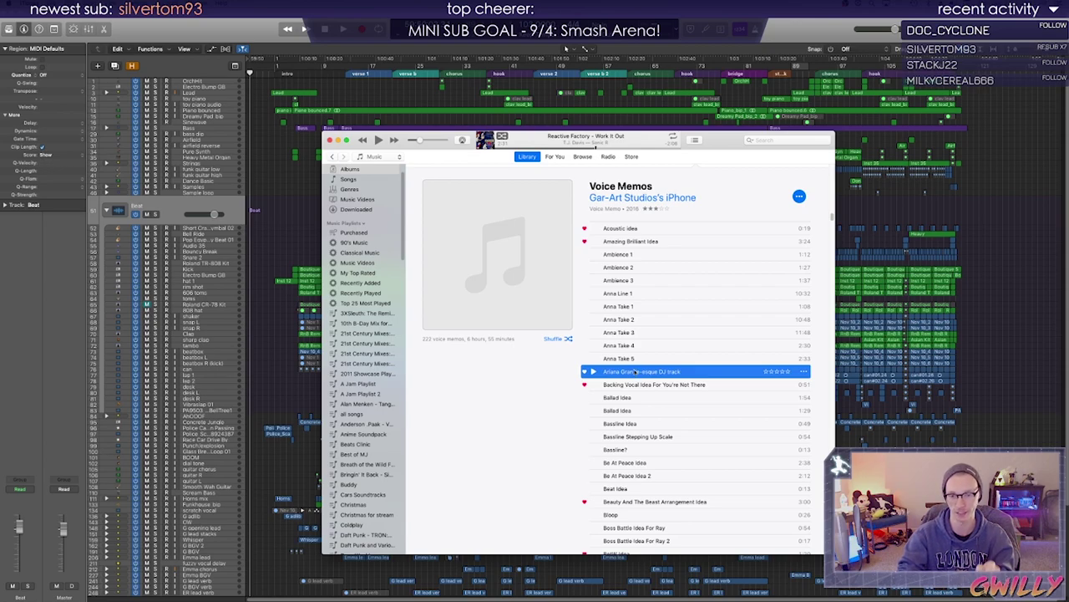
double_click(635, 371)
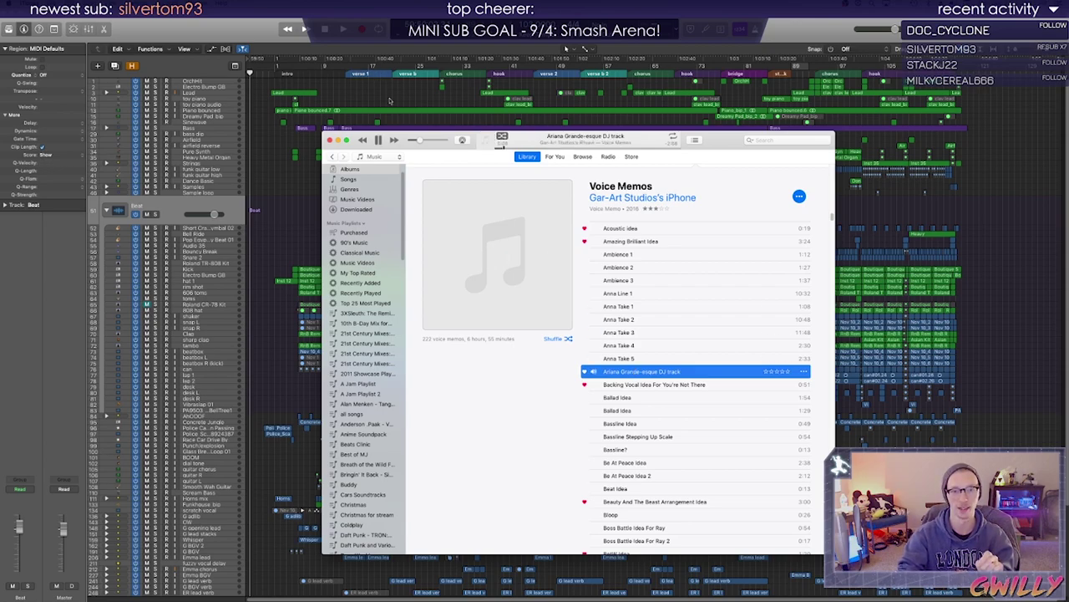
left_click_drag(504, 150, 488, 145)
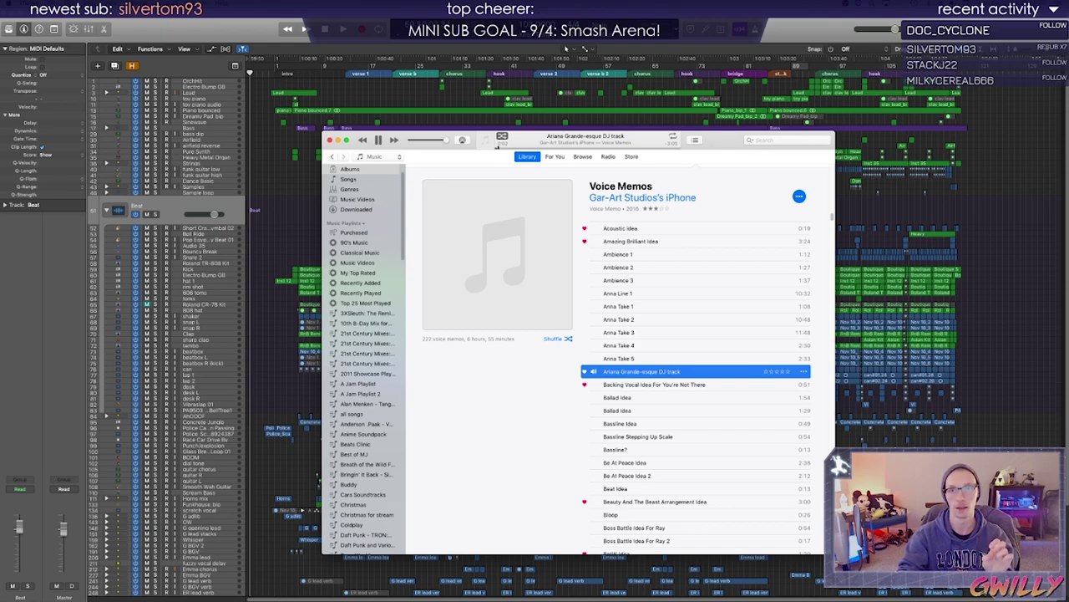
key("super+Tab")
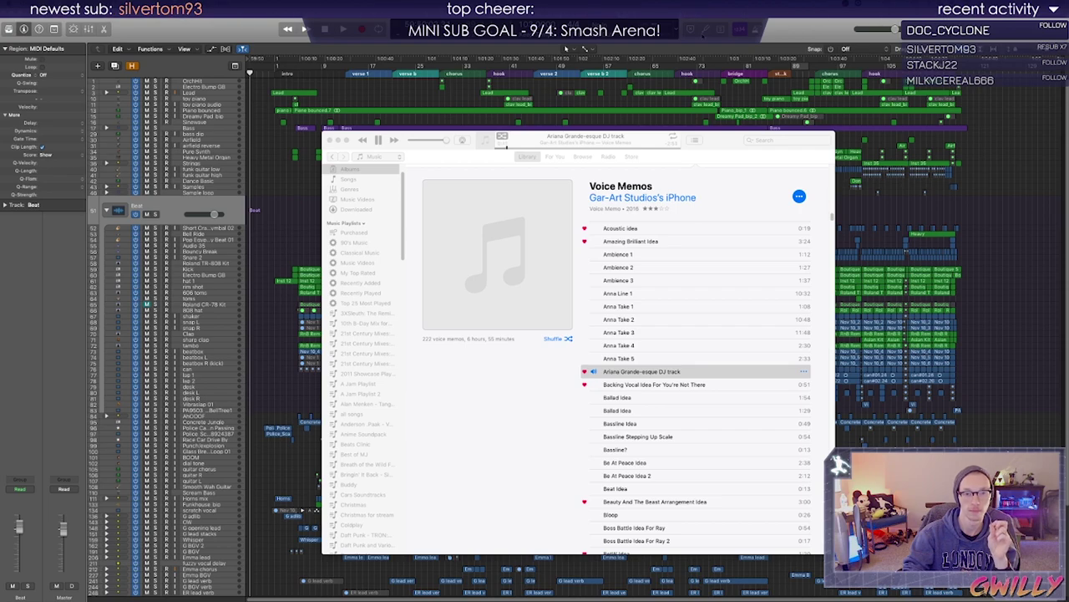
left_click(457, 161)
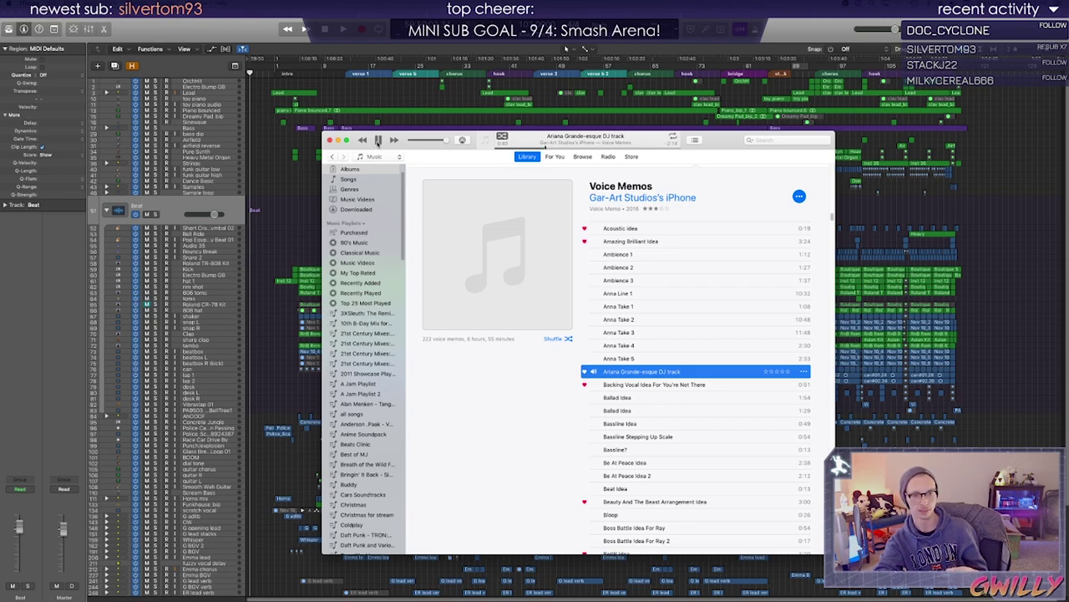
Listen to the rest of the "Ariana Grande-esque DJ track" memo in sections, pausing and resuming playback, and leave it paused near the end
left_click(378, 140)
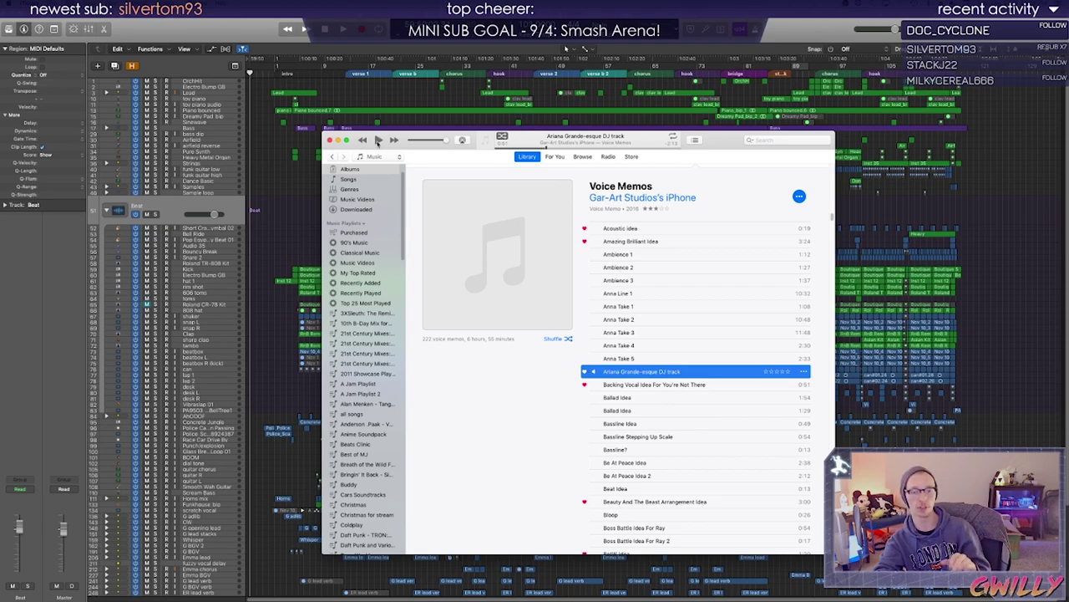
left_click(377, 141)
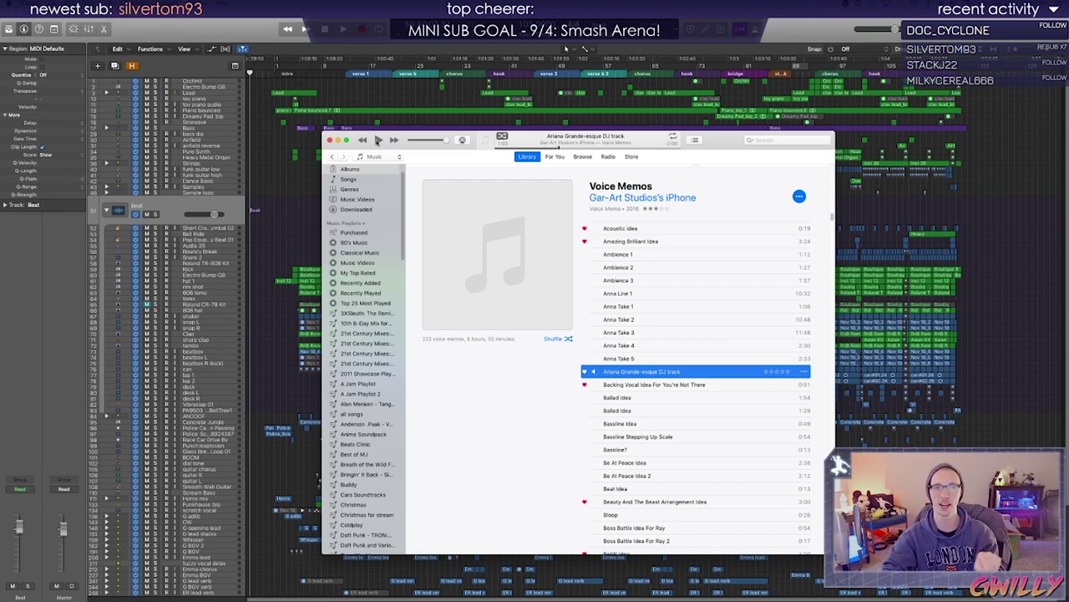
left_click(378, 140)
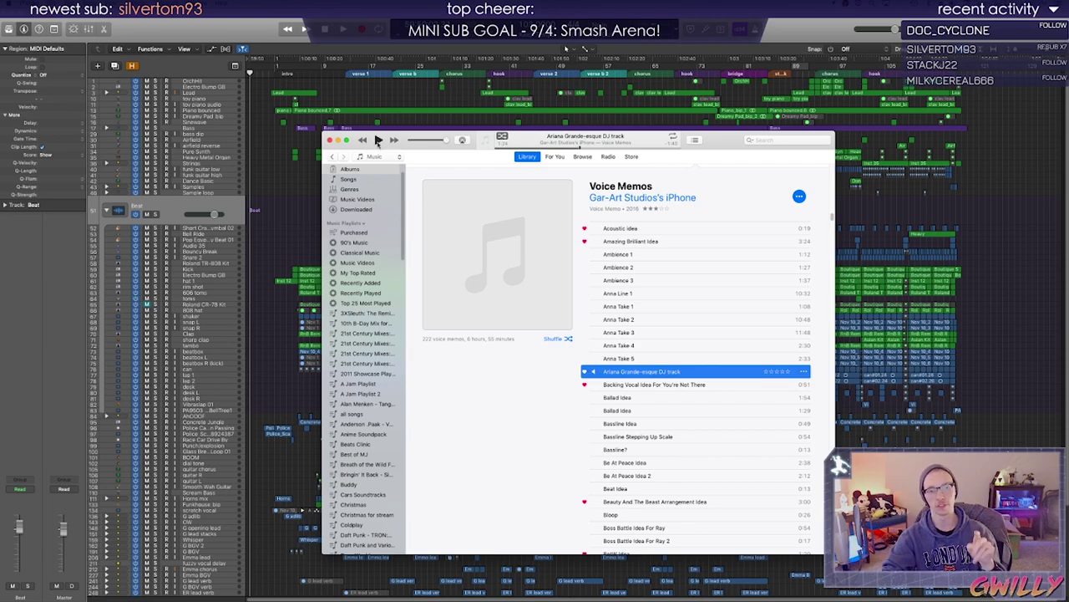
left_click(377, 140)
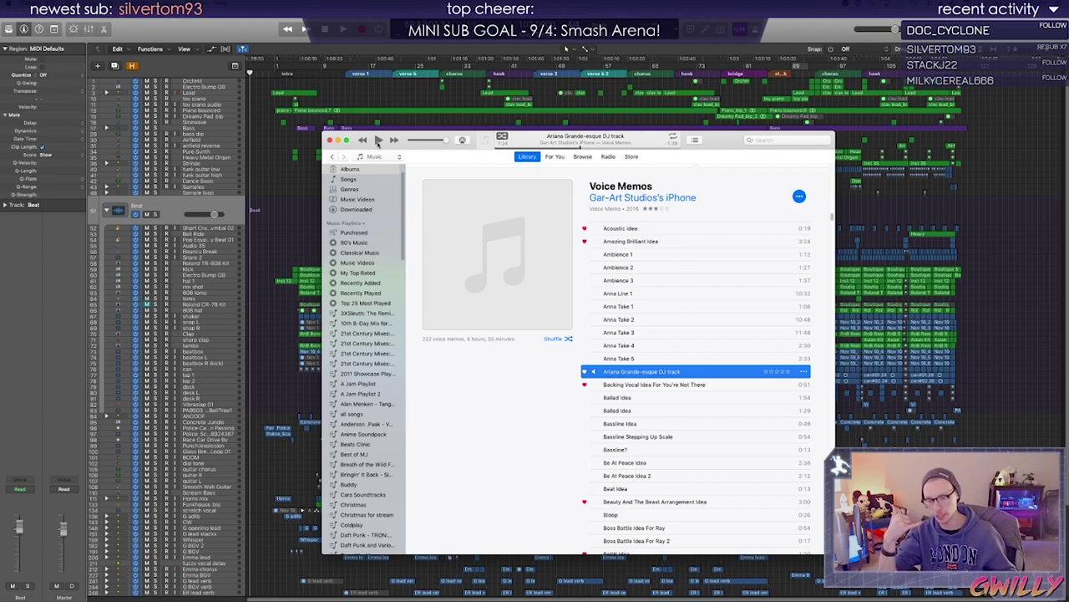
left_click(378, 141)
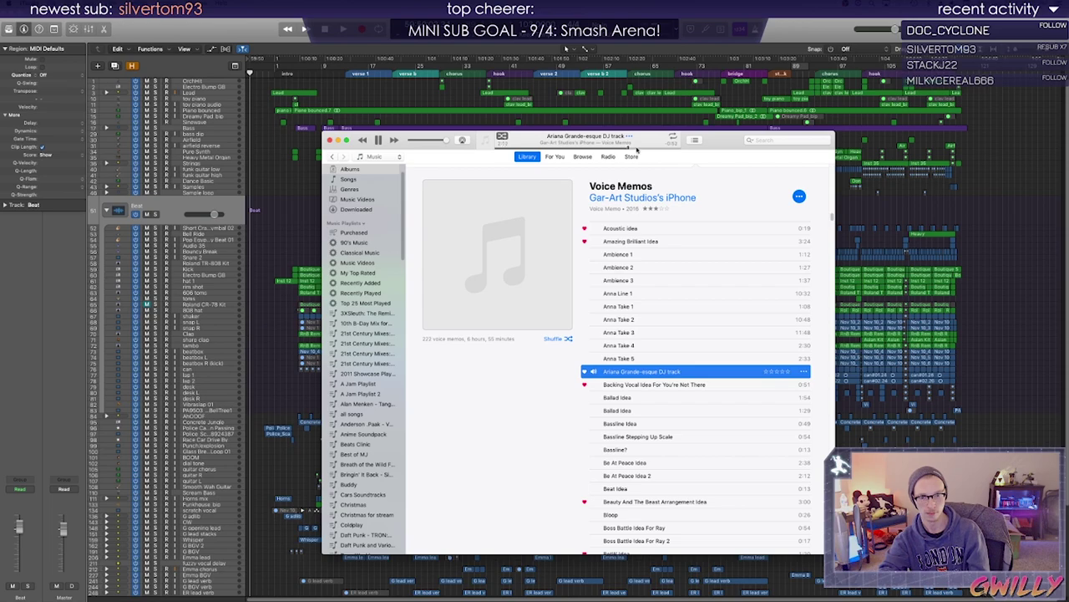
left_click(378, 140)
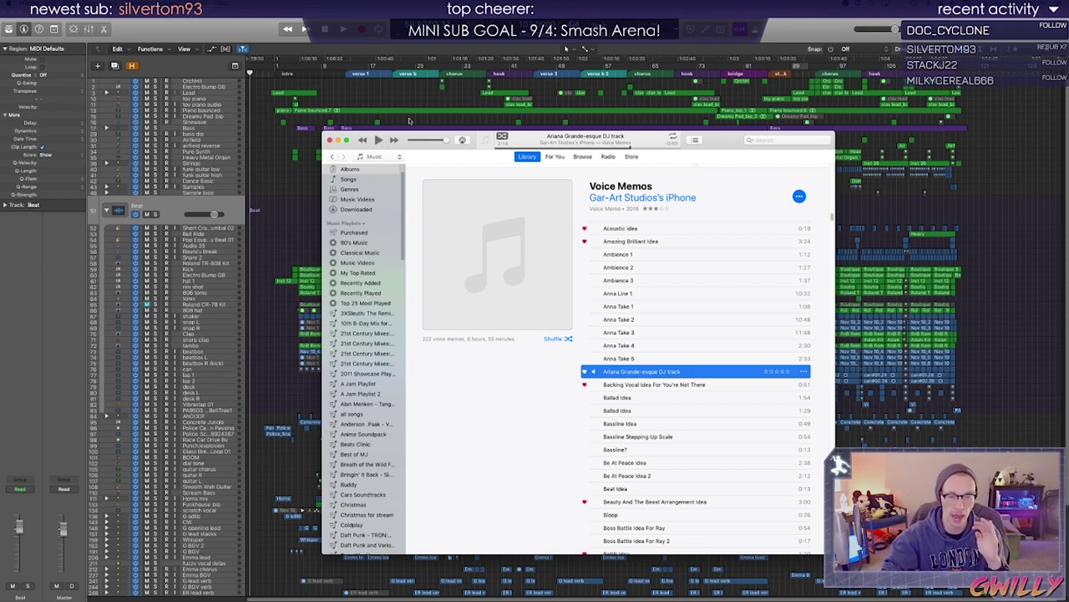
left_click(378, 141)
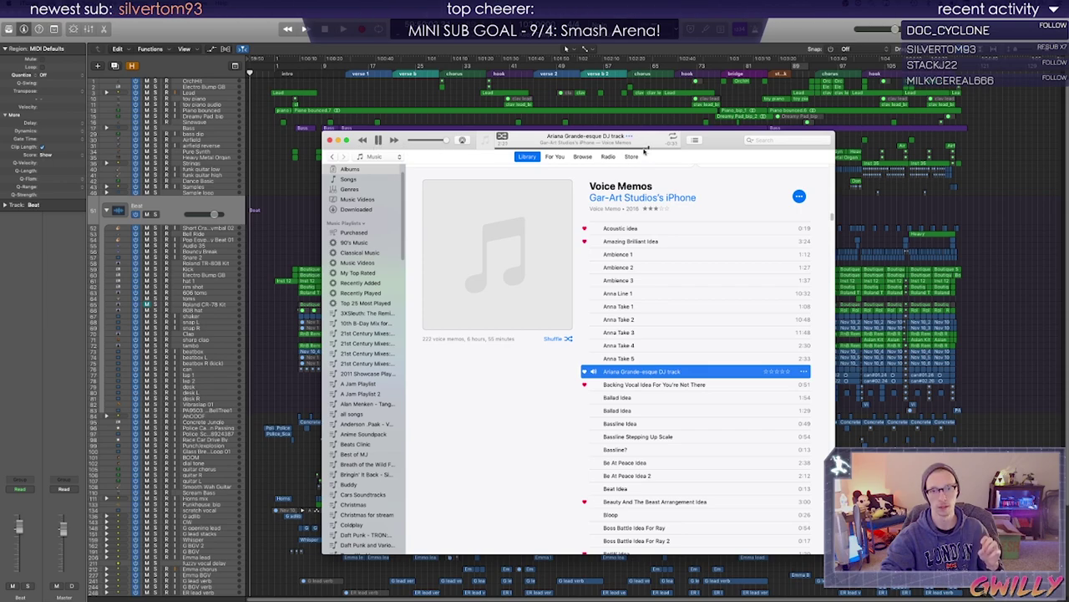
left_click(378, 140)
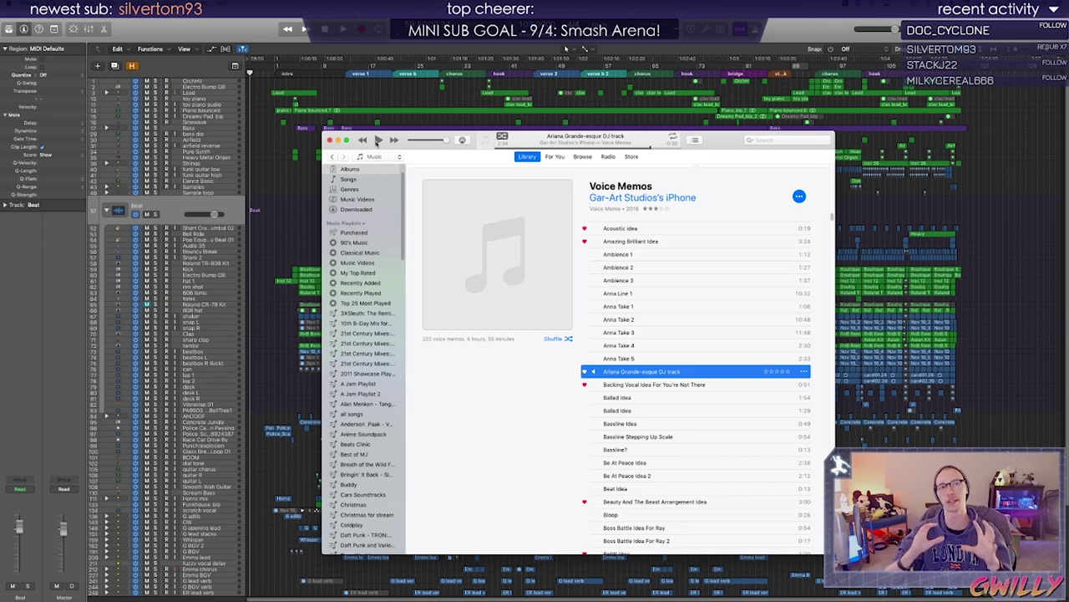
left_click(376, 144)
left_click(376, 144)
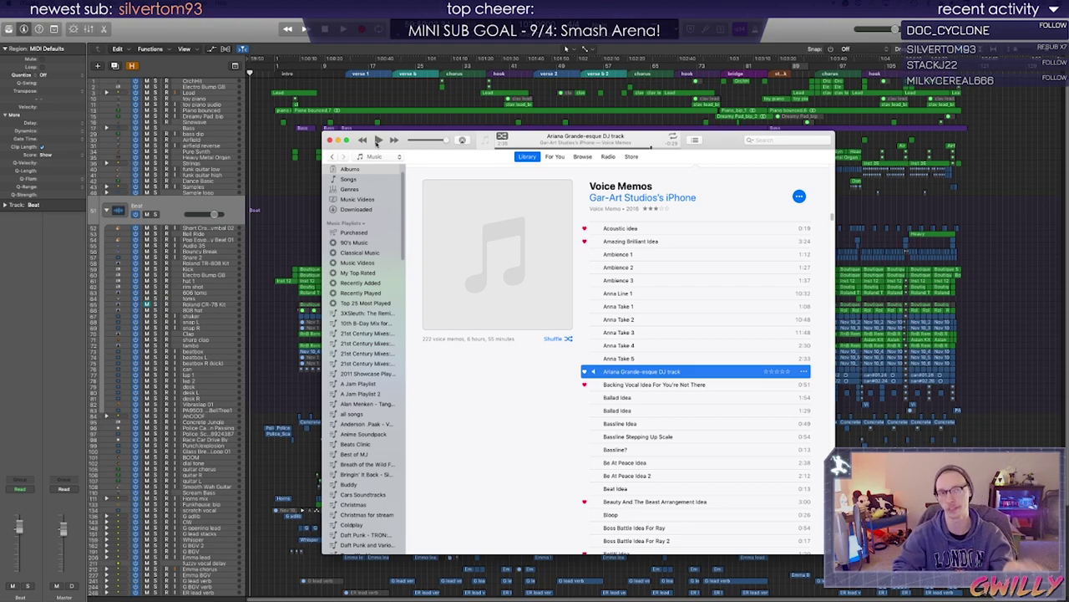
left_click(376, 143)
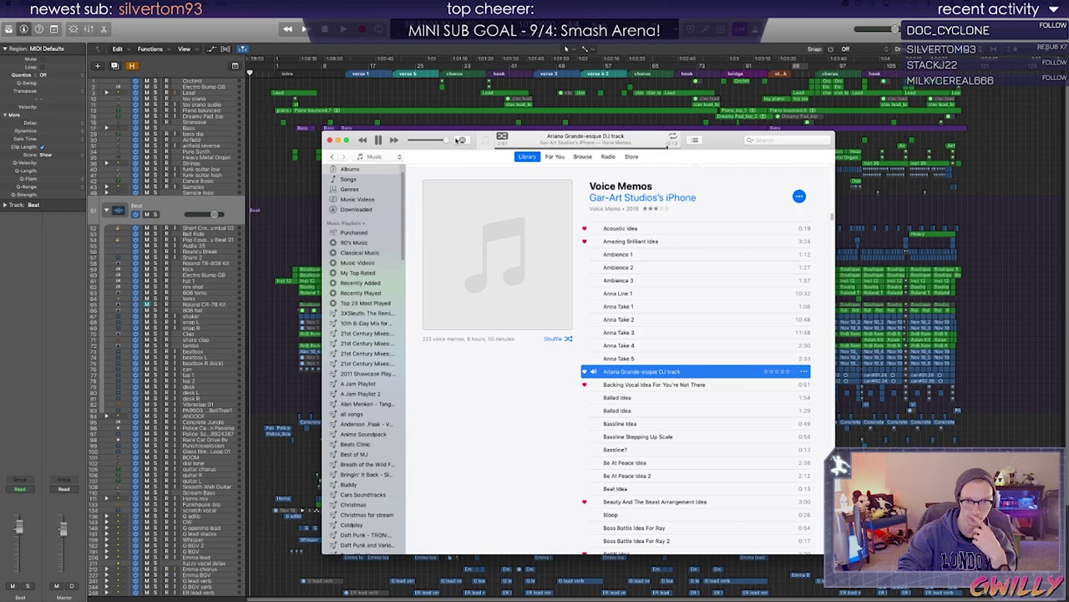
left_click(377, 140)
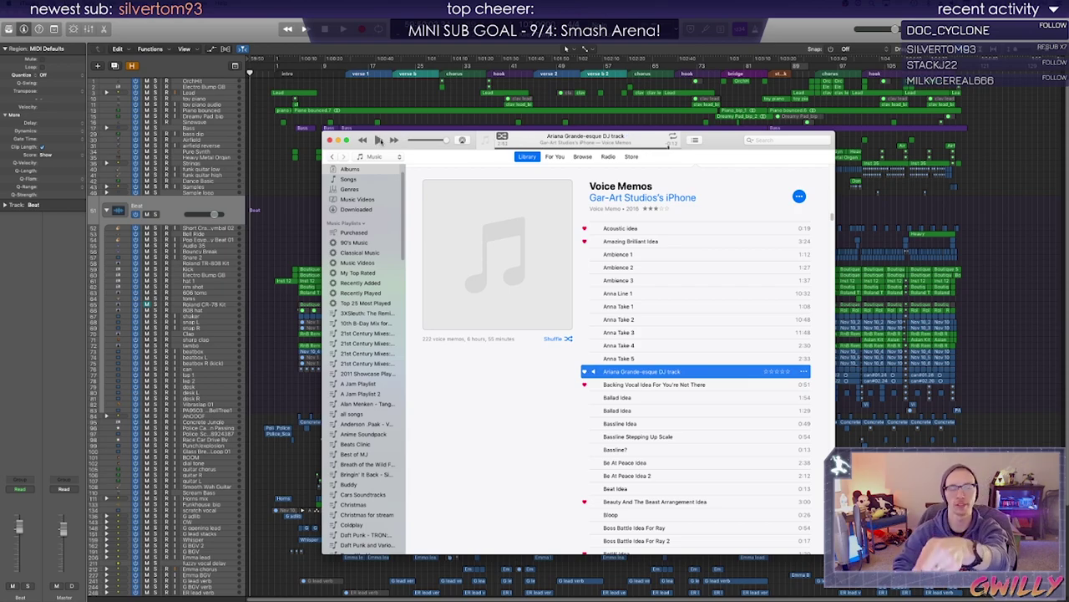
left_click(380, 140)
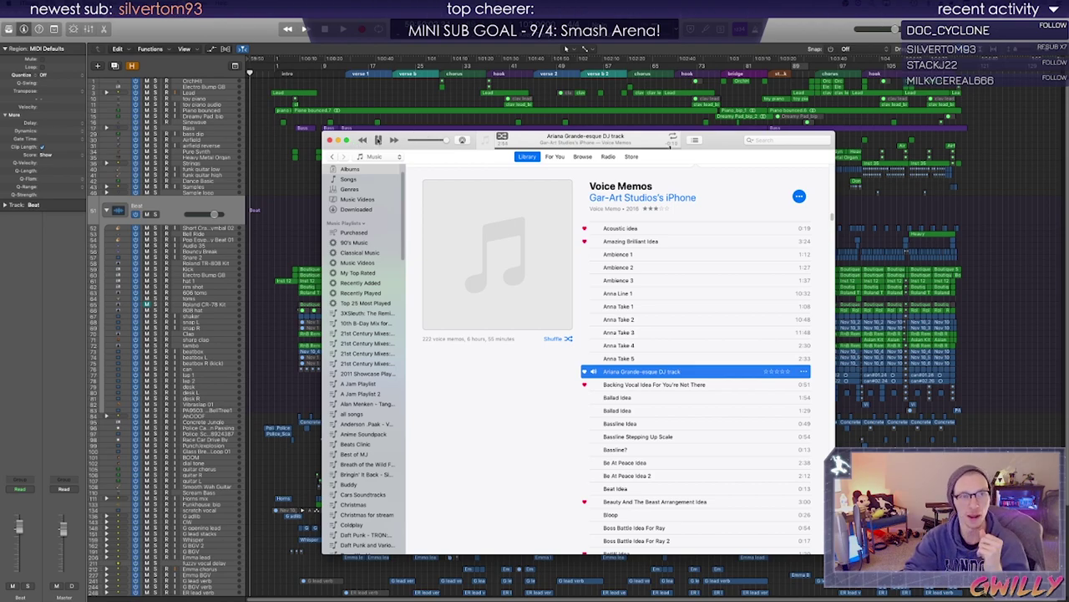
left_click(379, 140)
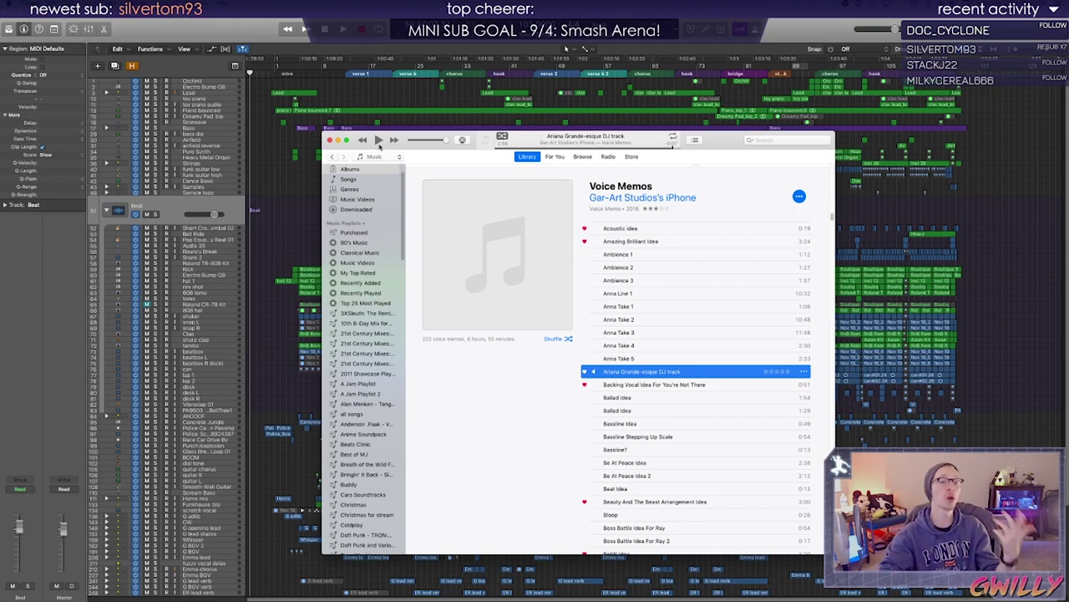
left_click(378, 139)
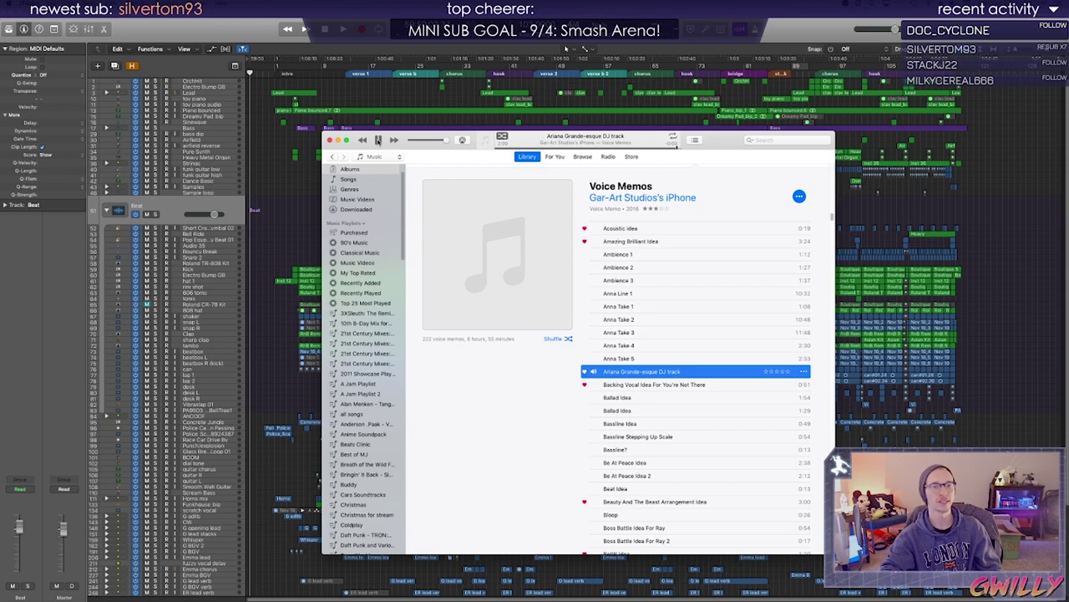
left_click(378, 139)
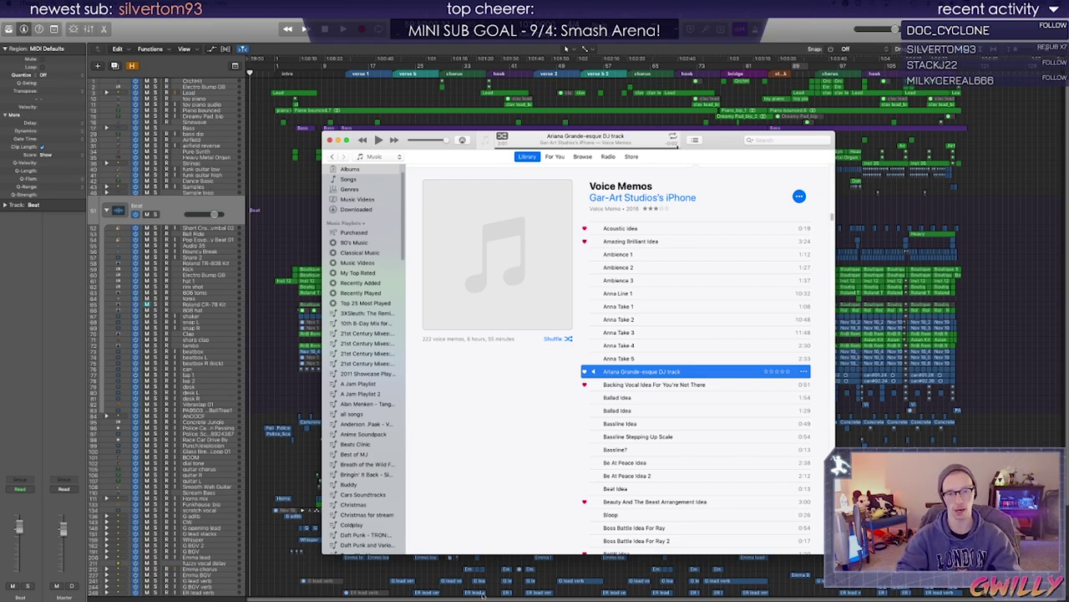
Switch to Finder and open the Get Along project folder inside the Logic Pro directory
mouse_move(291, 599)
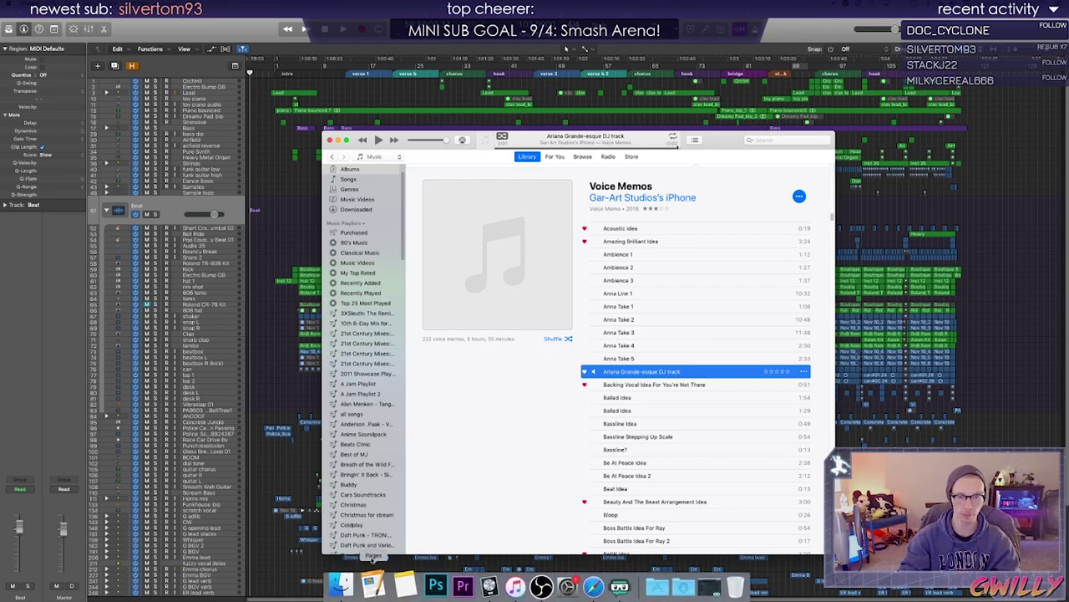
left_click(345, 585)
double_click(654, 339)
left_click(652, 338)
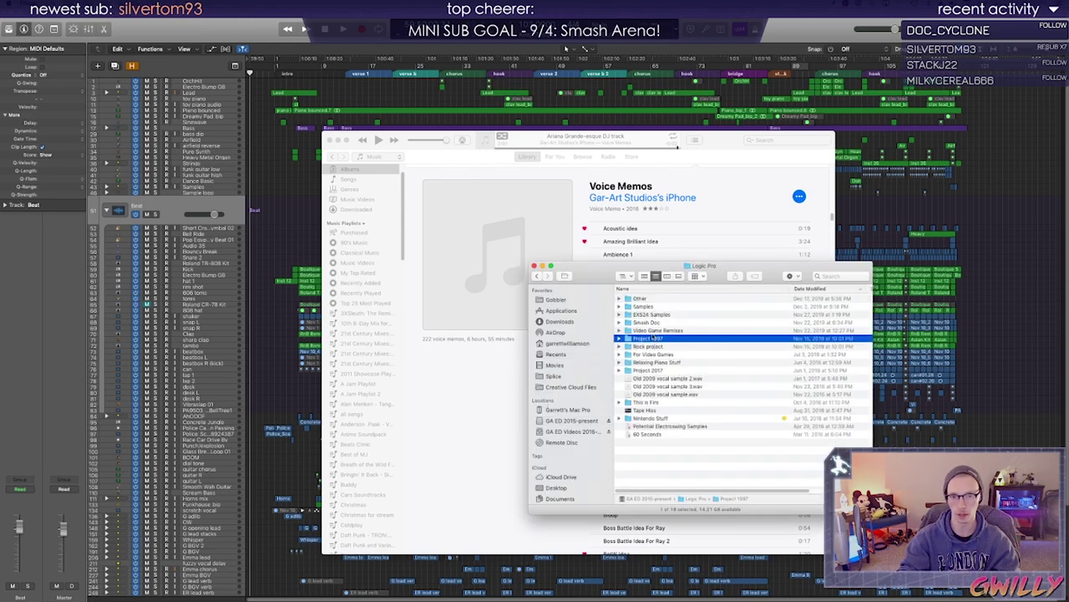
double_click(651, 337)
left_click(651, 339)
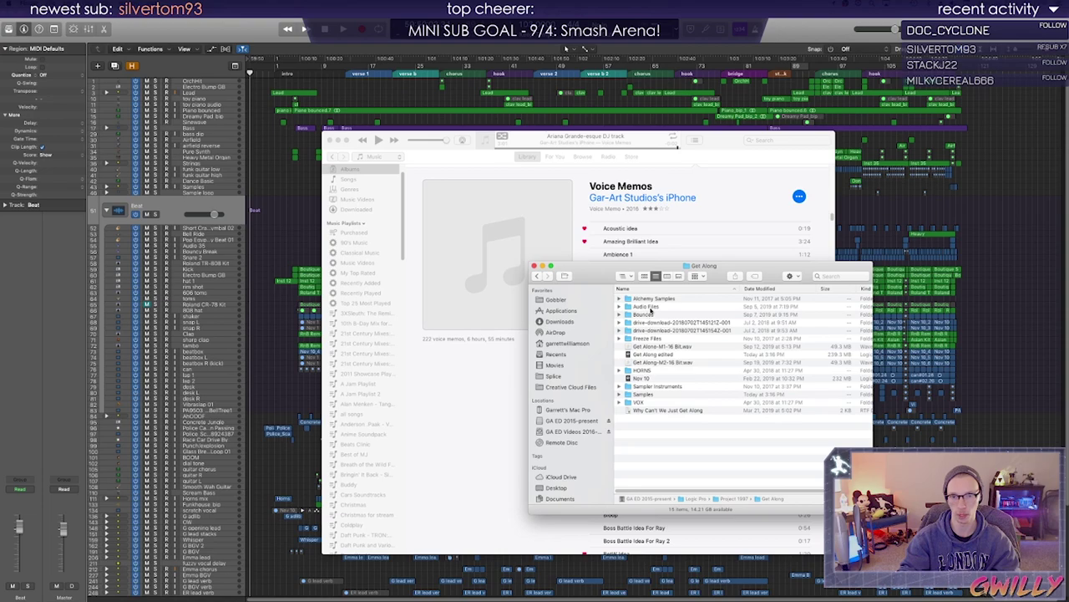
Open the project's Bounces folder and look through the exported Get Along mixes and WIP versions
left_click(652, 322)
left_click(647, 346)
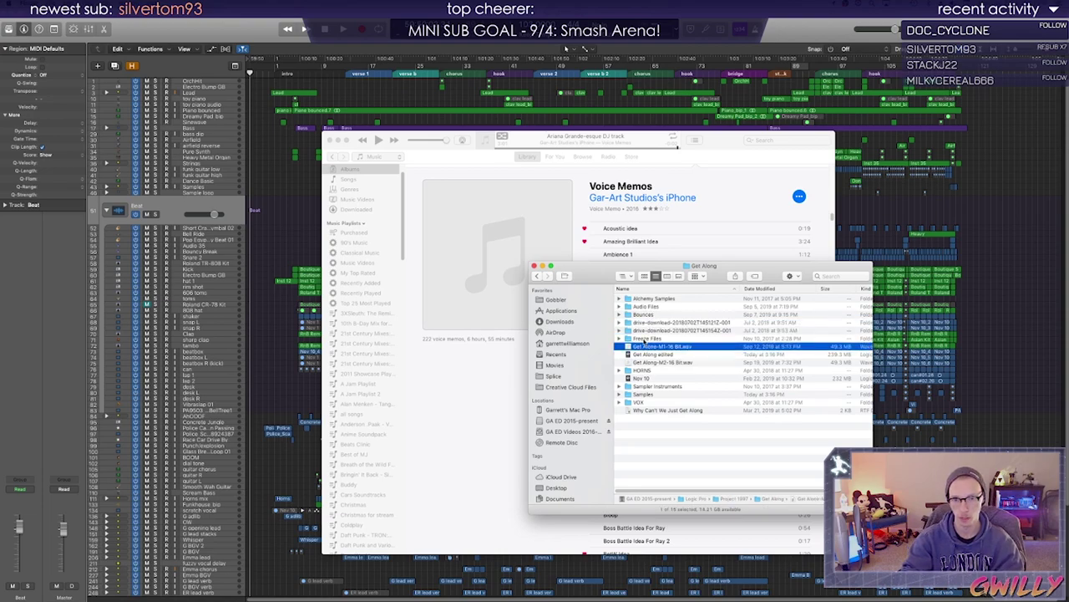
left_click(635, 314)
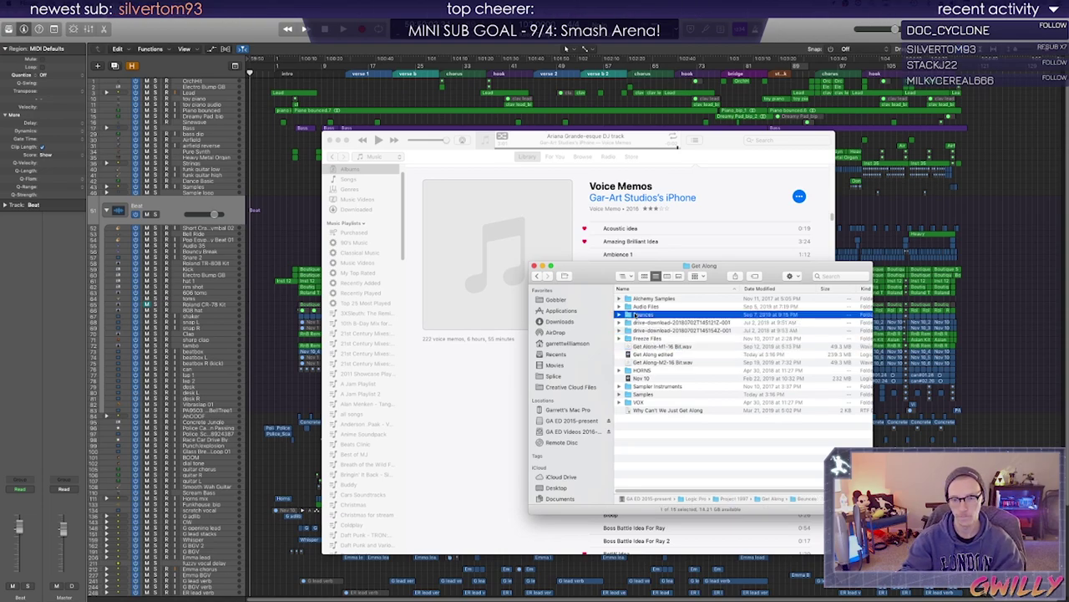
double_click(634, 314)
scroll(697, 359, "down", 3)
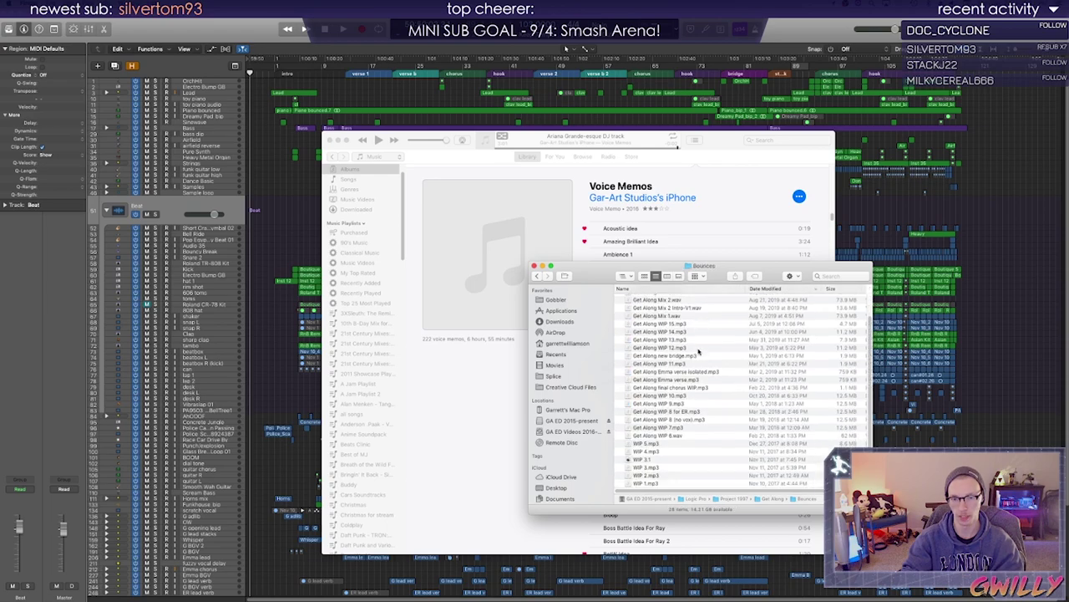
left_click_drag(608, 279, 556, 242)
scroll(610, 350, "down", 3)
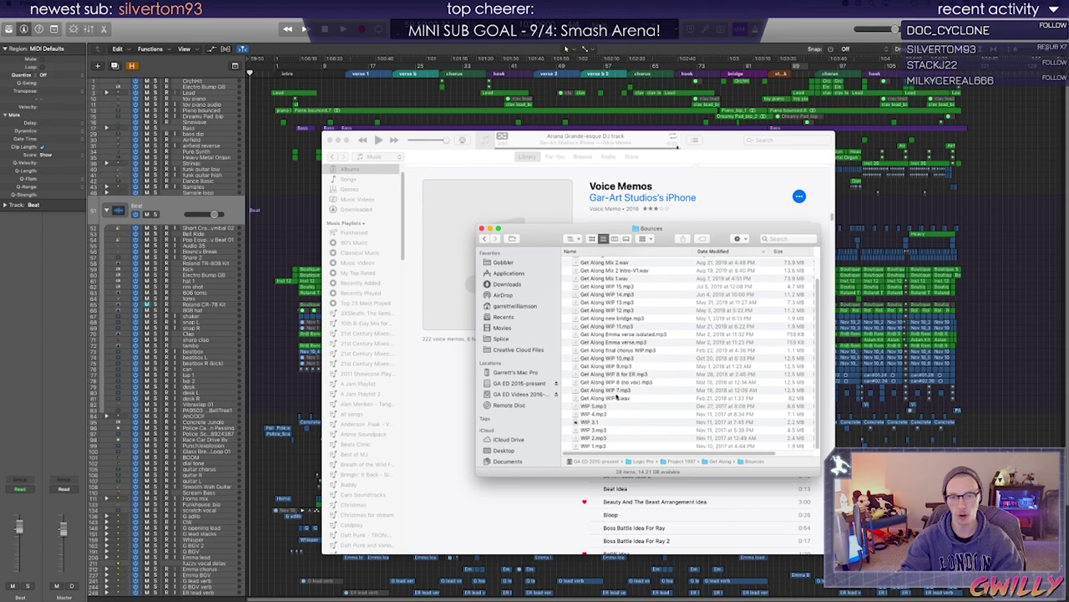
scroll(611, 351, "down", 3)
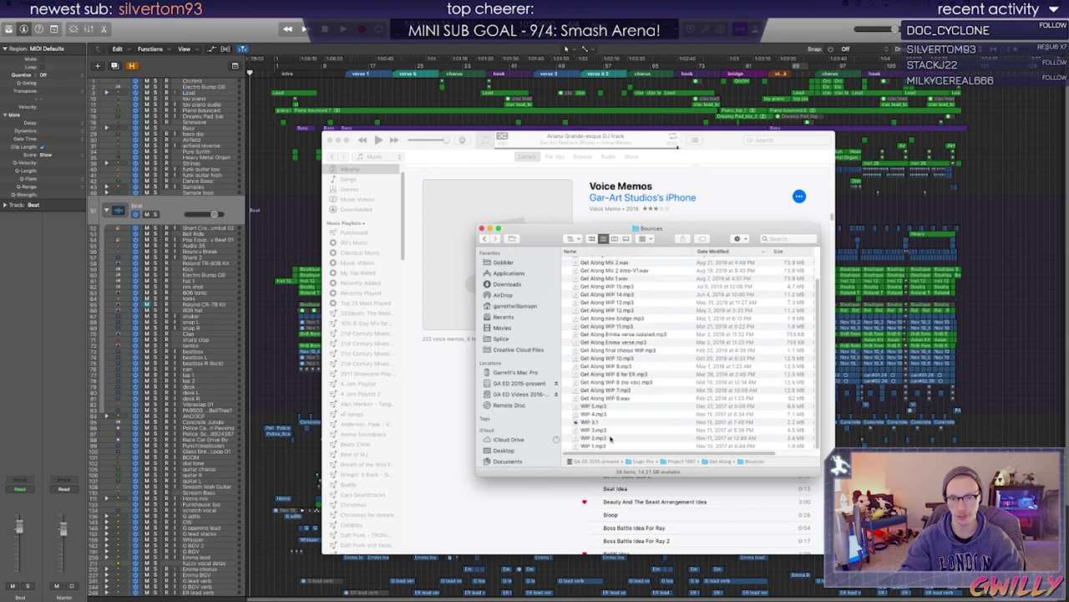
scroll(620, 368, "up", 3)
scroll(619, 366, "down", 3)
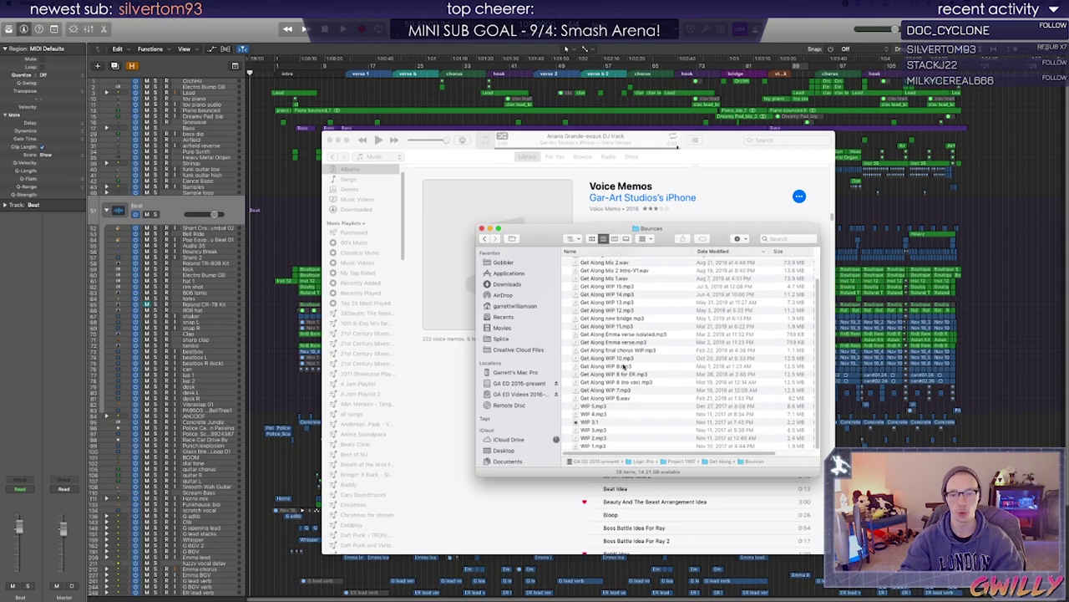
Play the WIP 1.mp3 bounce in iTunes from its start, and return to the Bounces folder in Finder
left_click(598, 446)
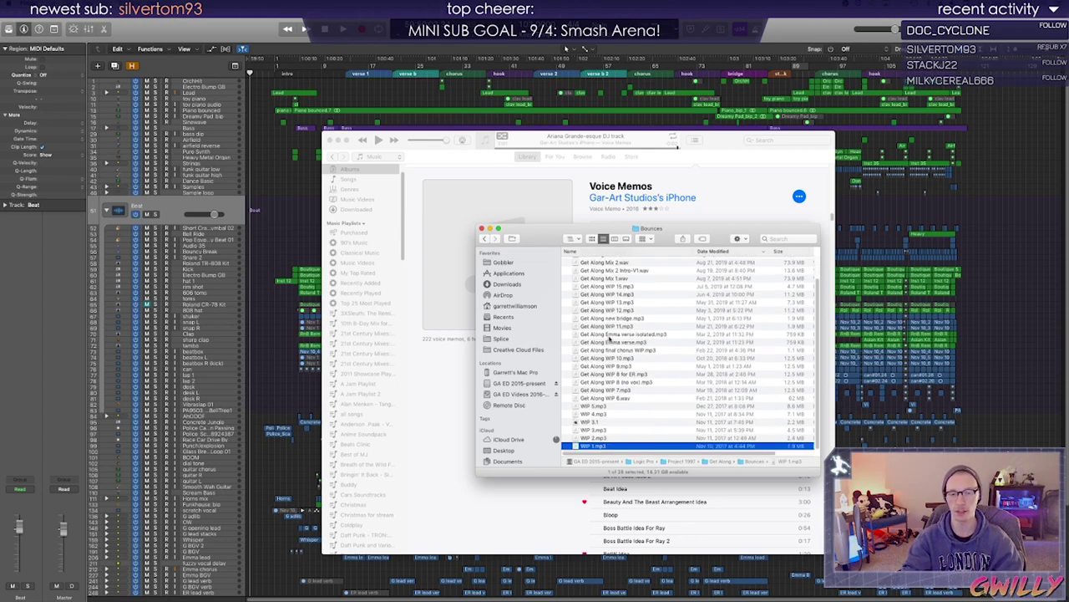
left_click_drag(584, 232, 272, 186)
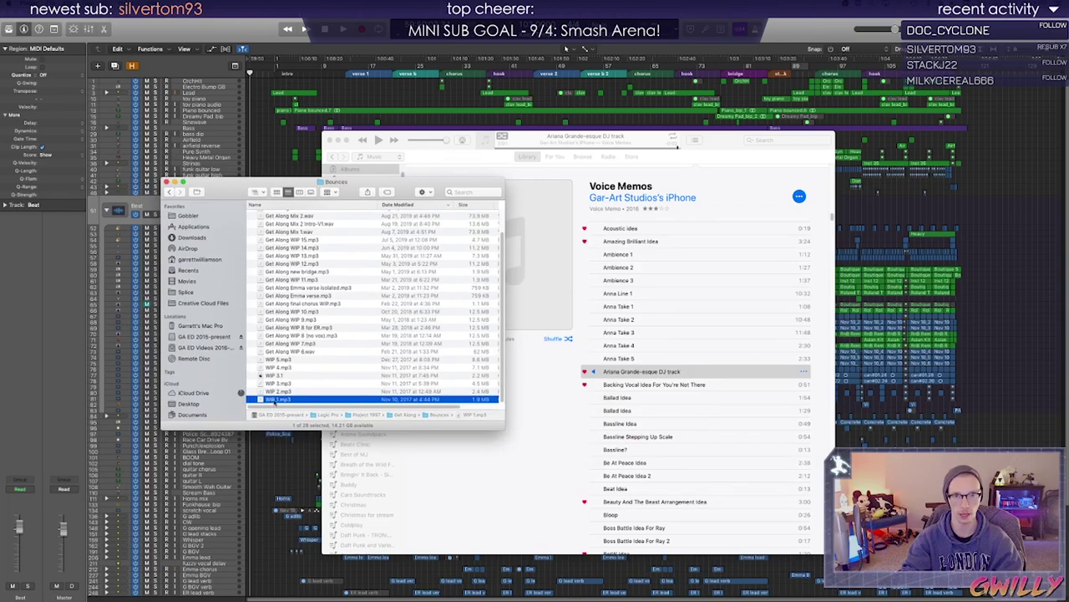
left_click(486, 173)
left_click(394, 140)
left_click(362, 141)
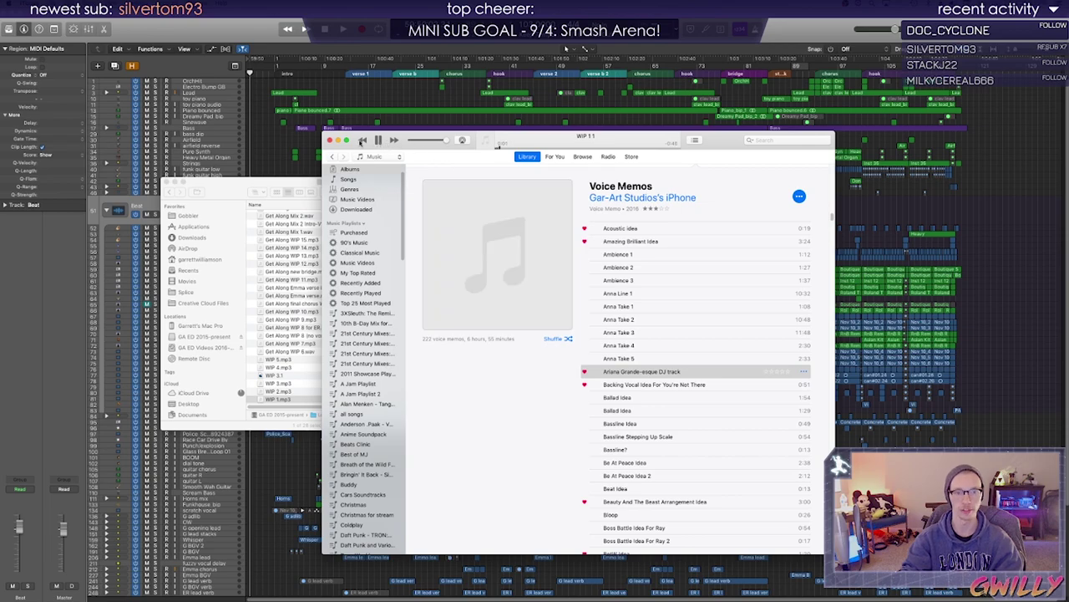
left_click_drag(833, 215, 832, 167)
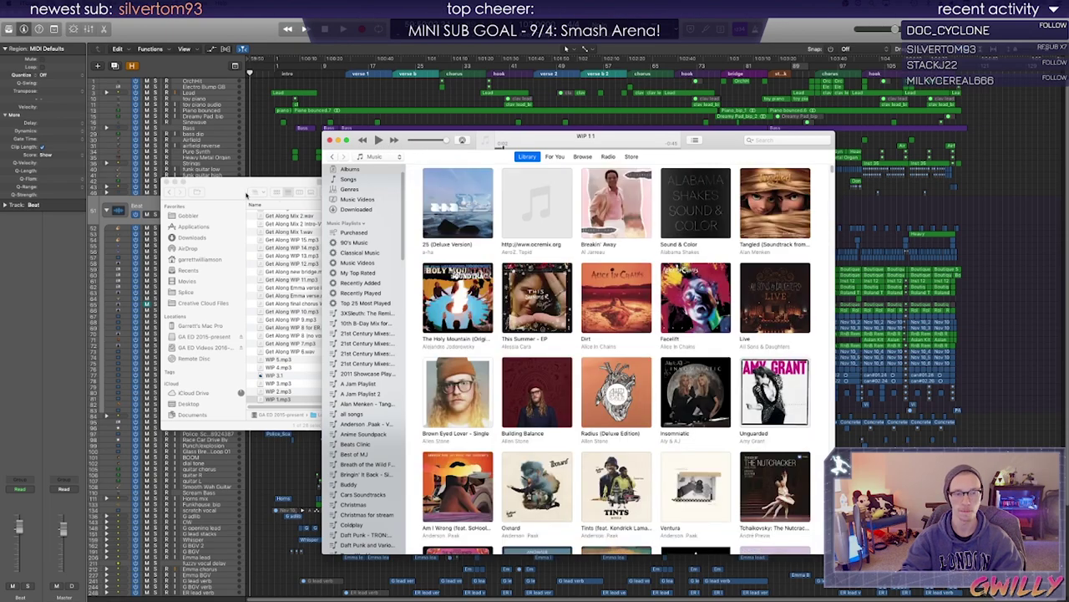
left_click(226, 188)
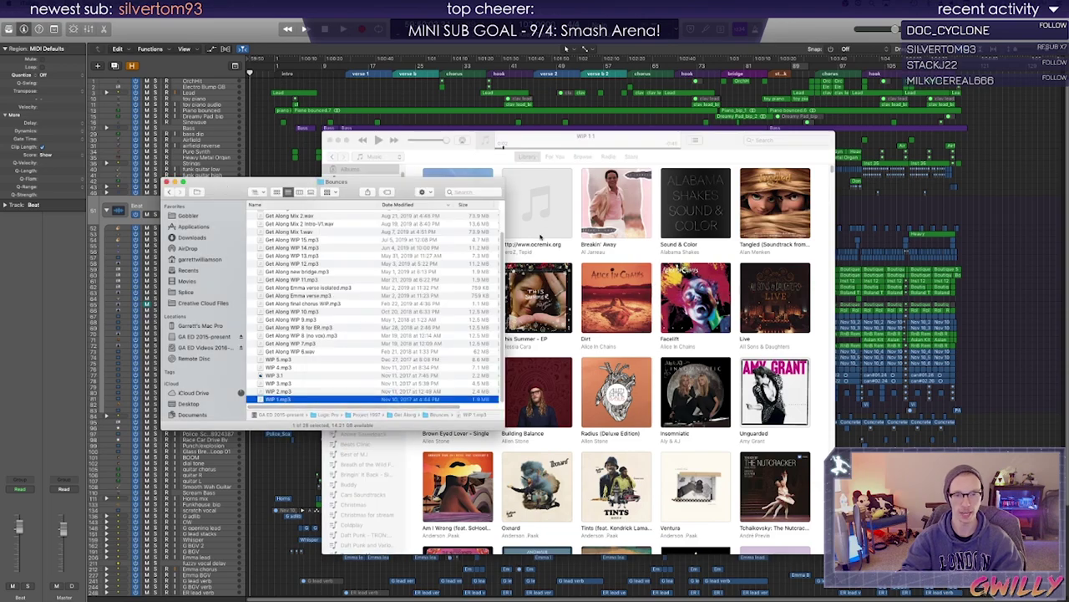
Switch to iTunes, show the recently added music, and open and play the WIP 1 1 track
left_click(385, 173)
scroll(385, 172, "up", 2)
left_click(378, 179)
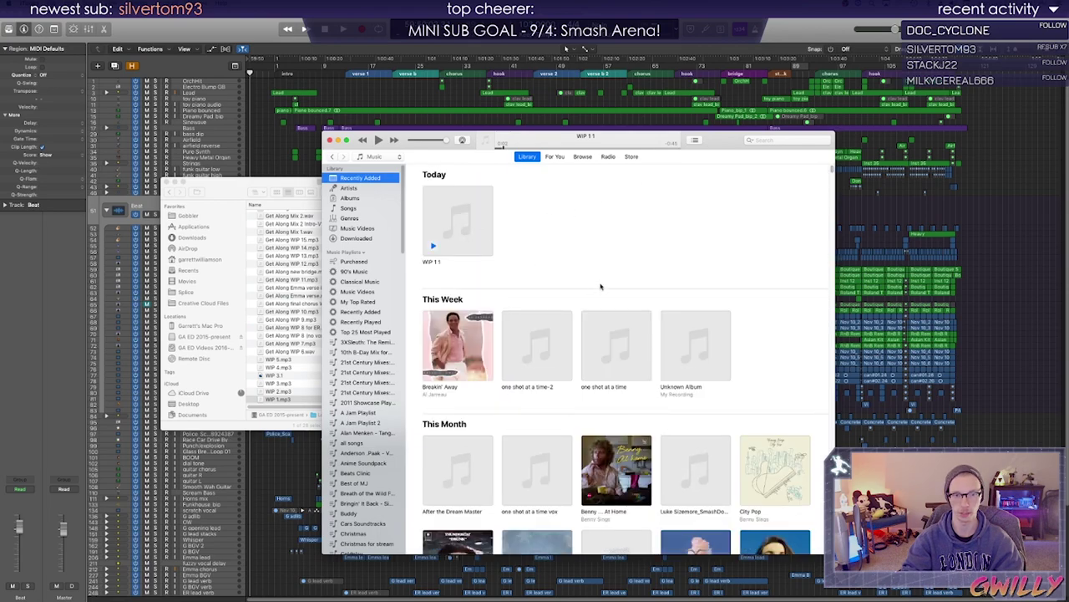
left_click(431, 242)
left_click(498, 366)
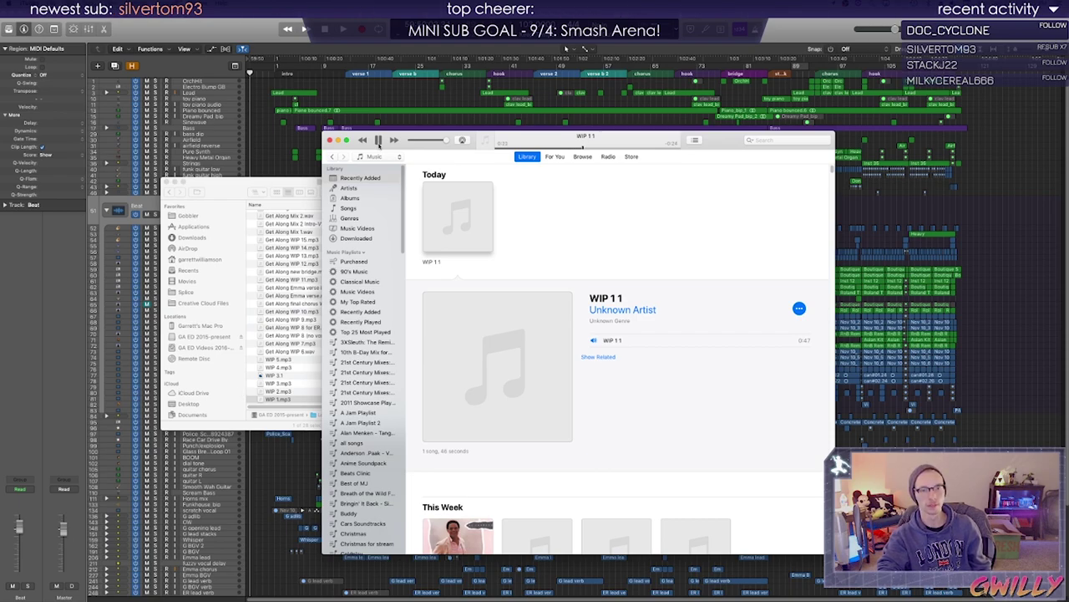
Listen to the WIP 1 1 track in sections, pausing and resuming playback between comments
left_click(377, 141)
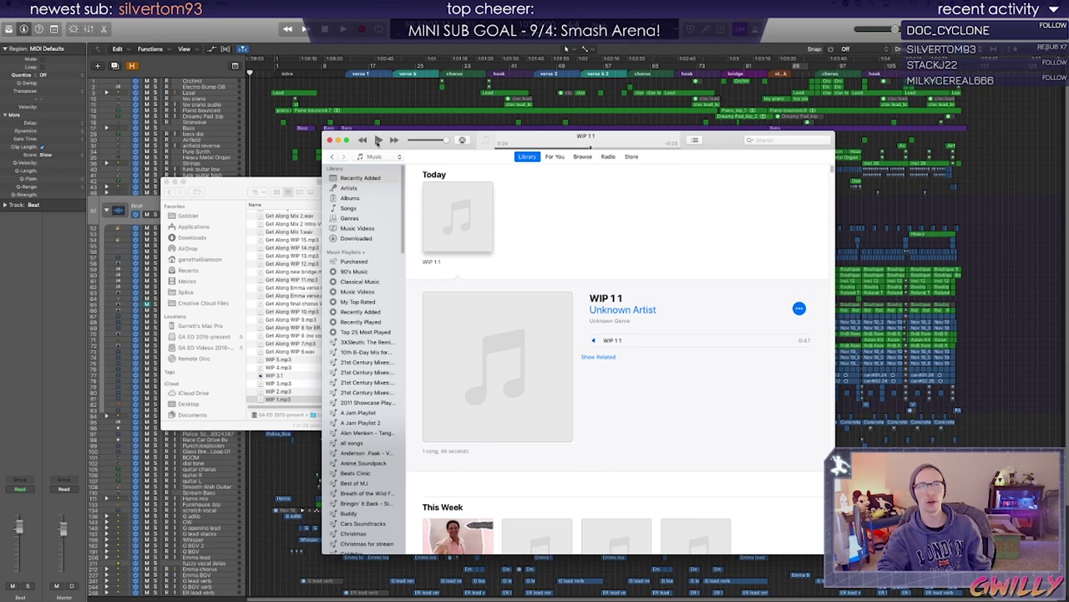
left_click(378, 141)
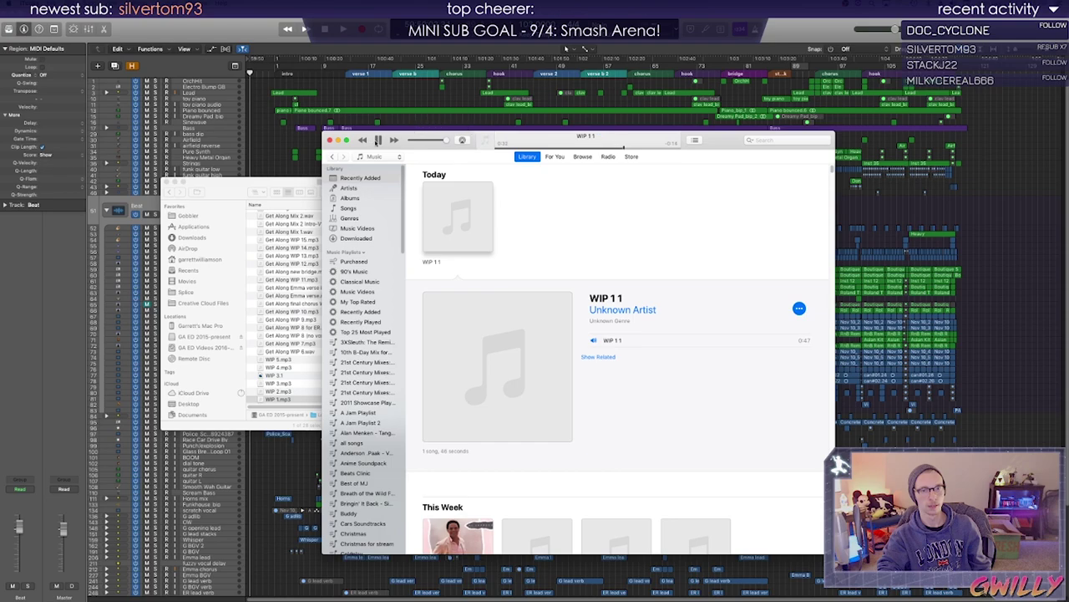
key("space")
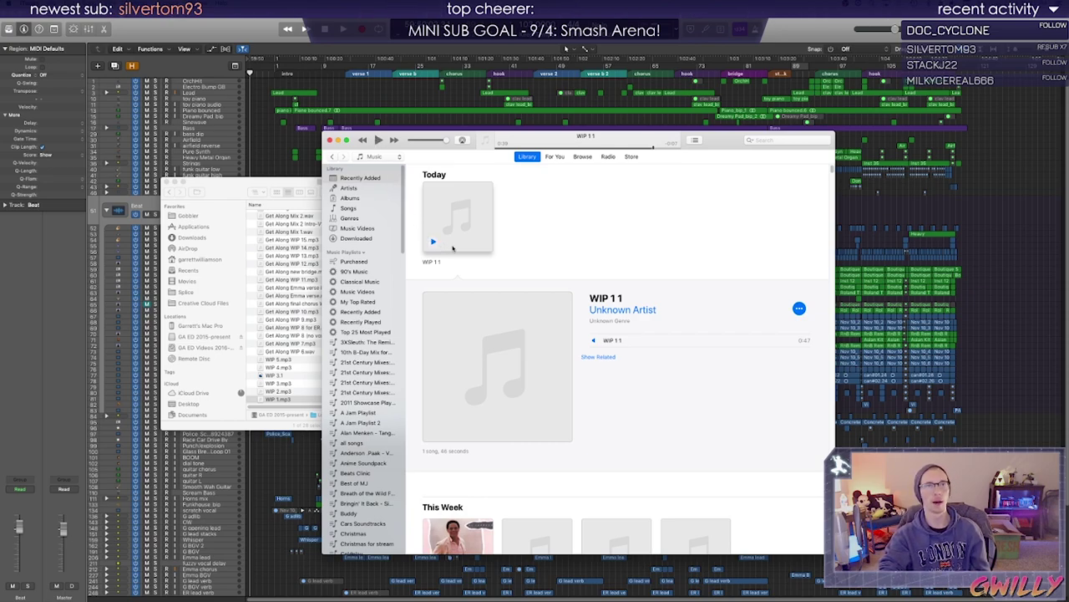
left_click(379, 142)
left_click(380, 141)
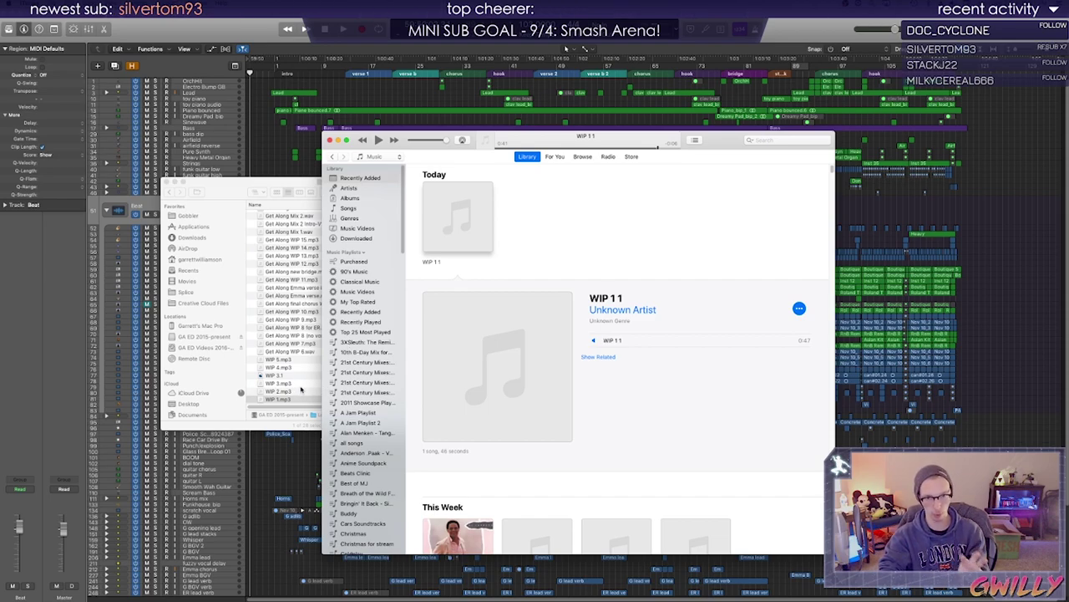
Select WIP 2.mp3 in Finder's Bounces folder, then return to iTunes and play the remainder of WIP 1 1
left_click(301, 390)
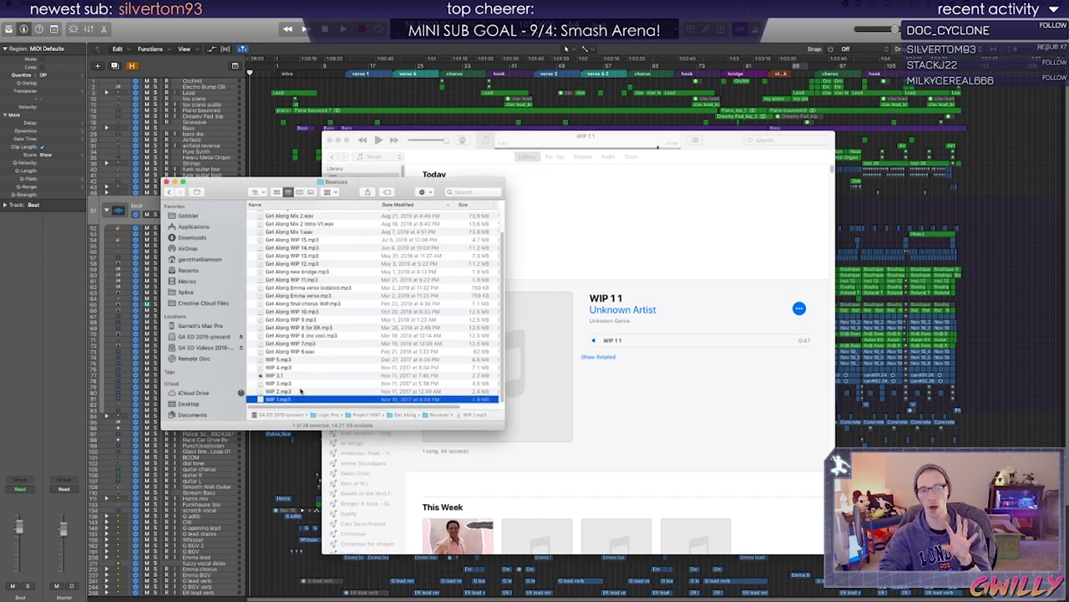
left_click(323, 389)
left_click(603, 226)
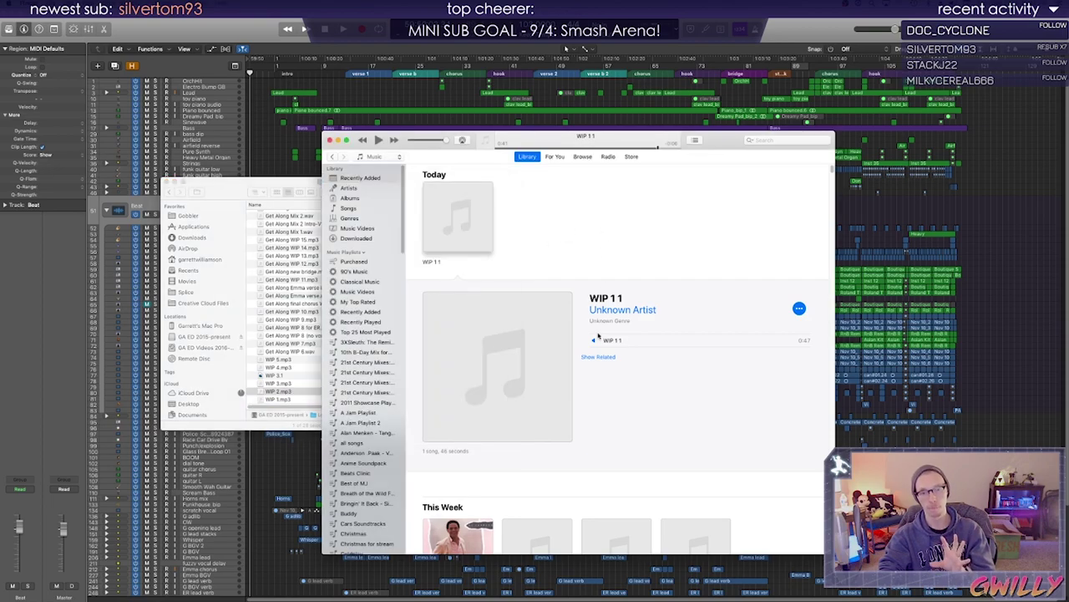
left_click(622, 341)
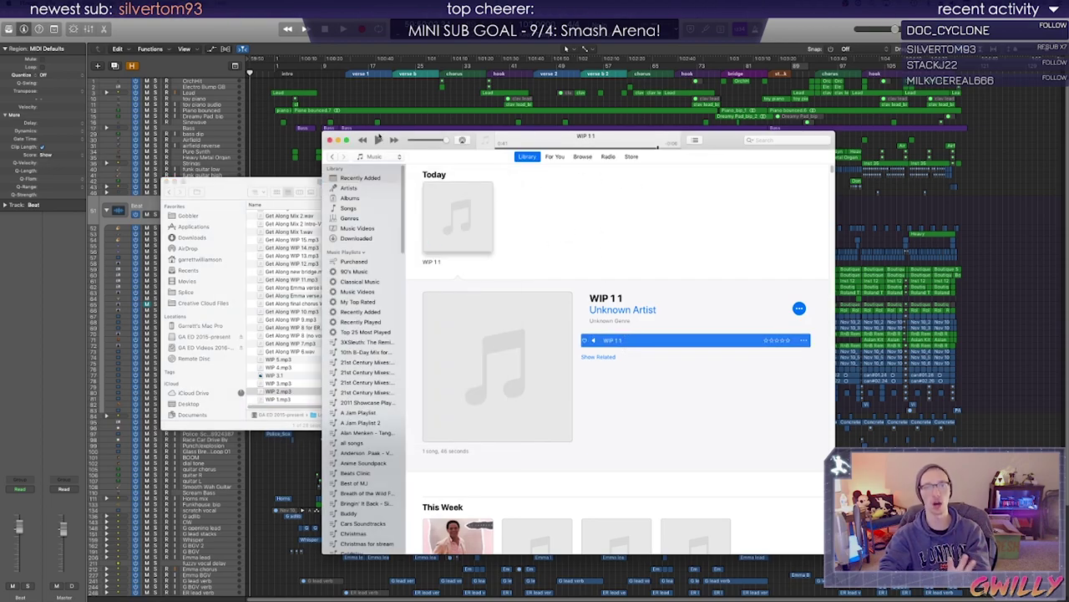
left_click(377, 139)
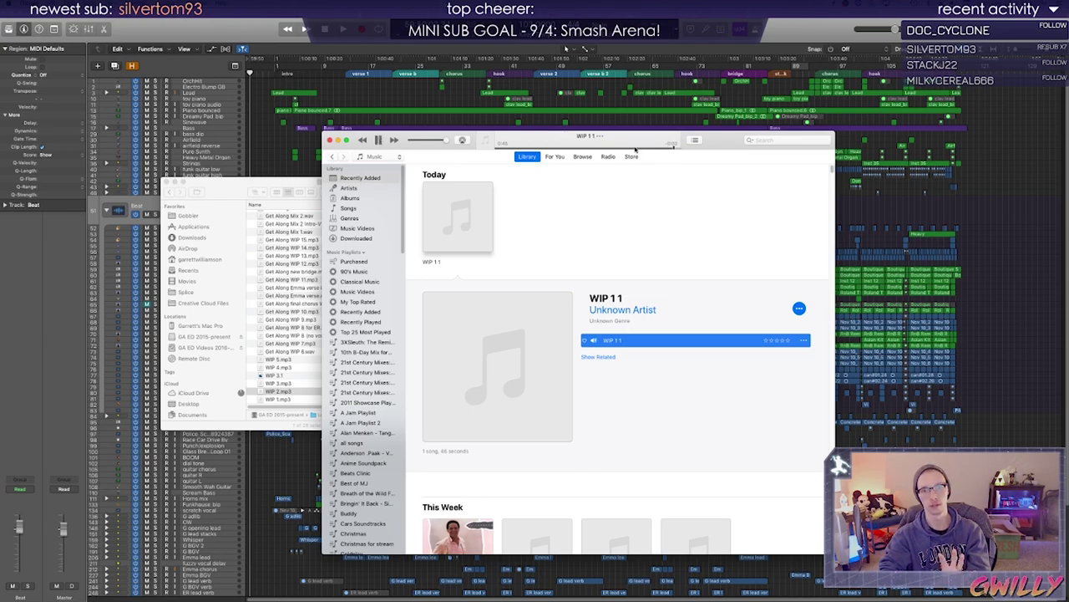
left_click(377, 140)
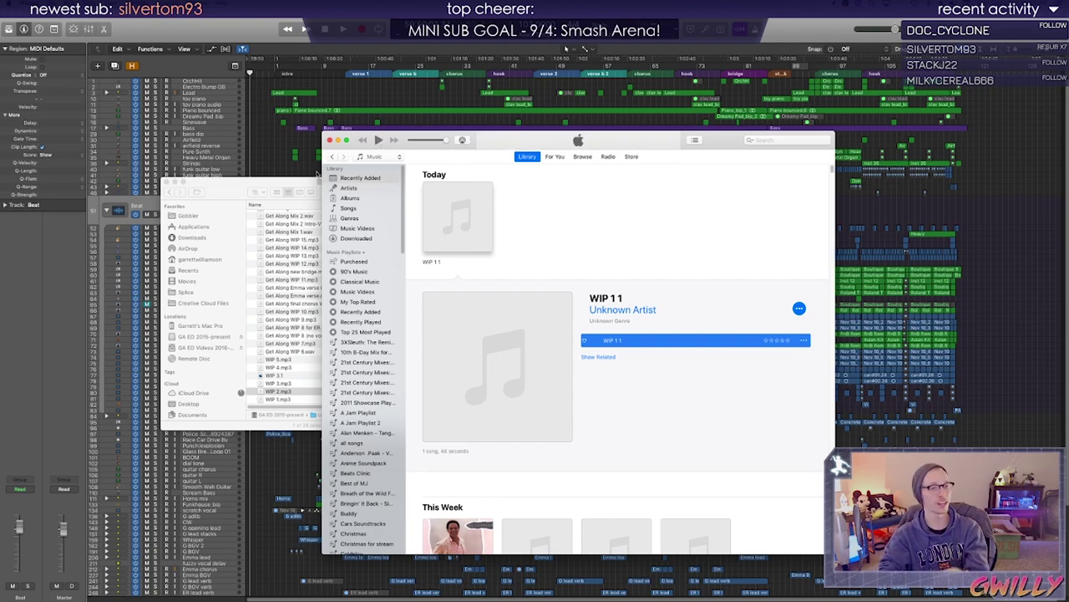
Open WIP 2.mp3 from Finder's Bounces folder in iTunes and show its track
left_click(285, 181)
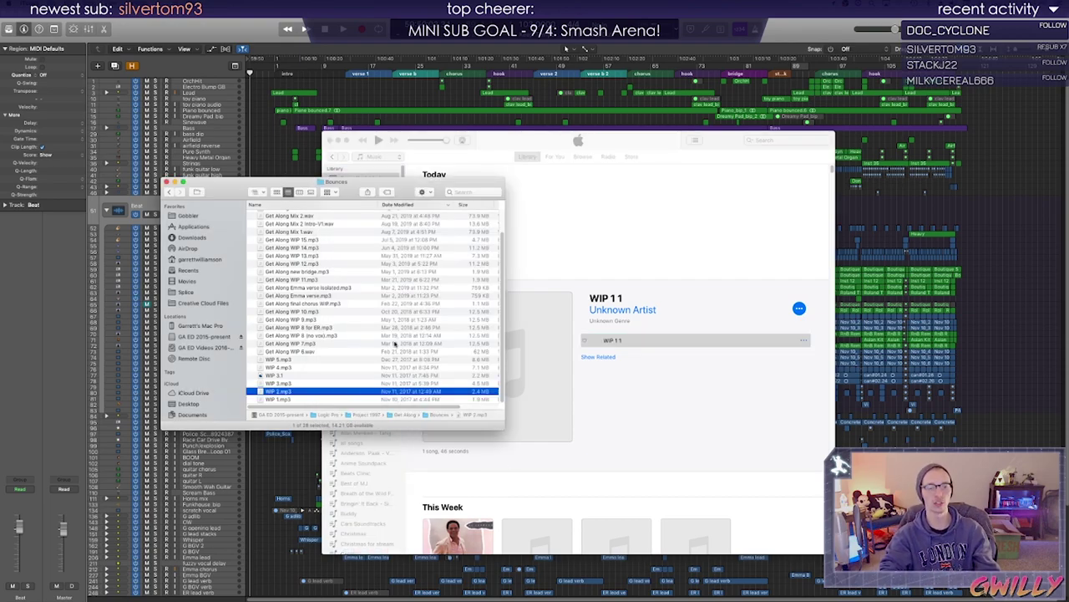
double_click(306, 392)
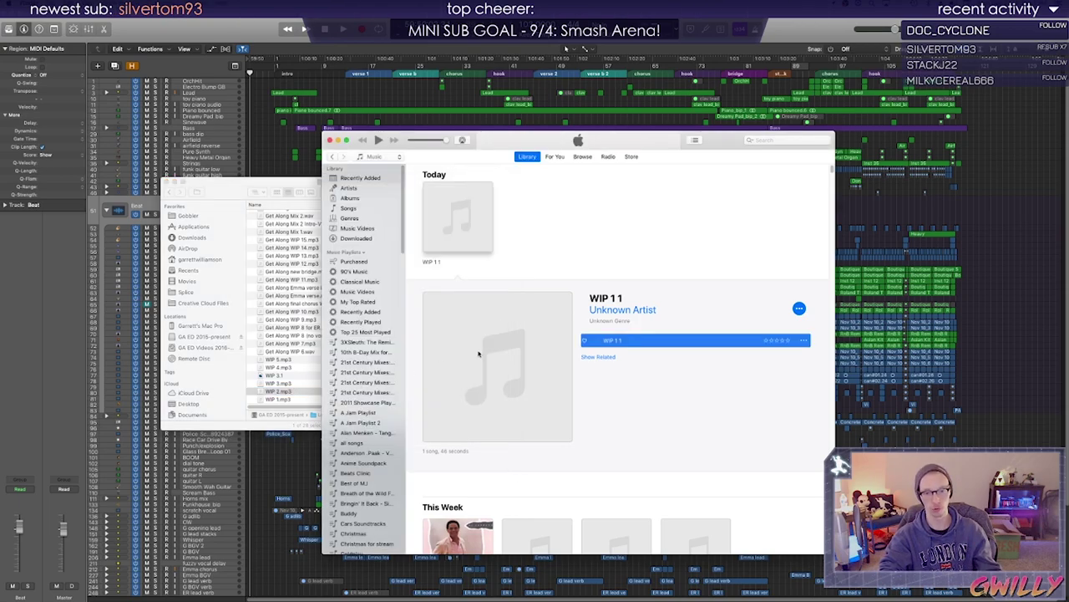
left_click(457, 216)
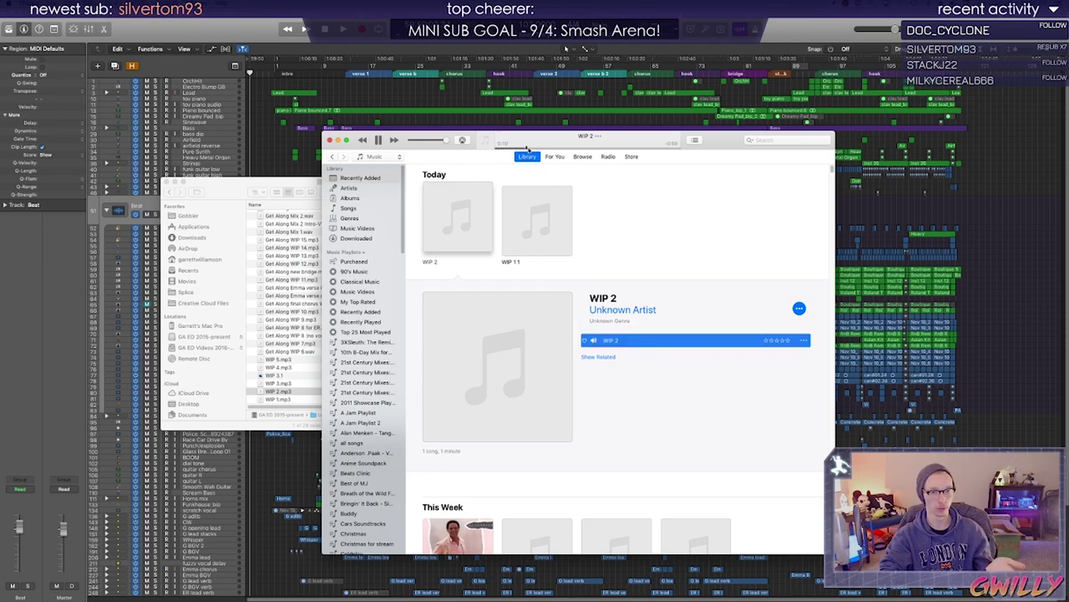
Skip ahead in WIP 2, pause it, move playback back to about 0:18, and resume listening
left_click(575, 148)
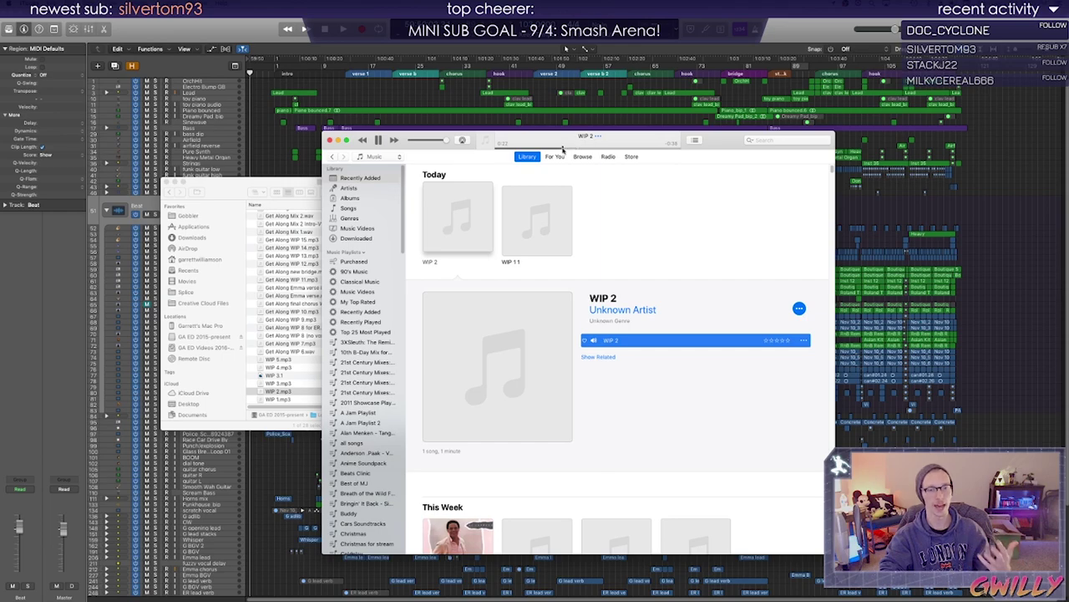
key("space")
left_click(555, 148)
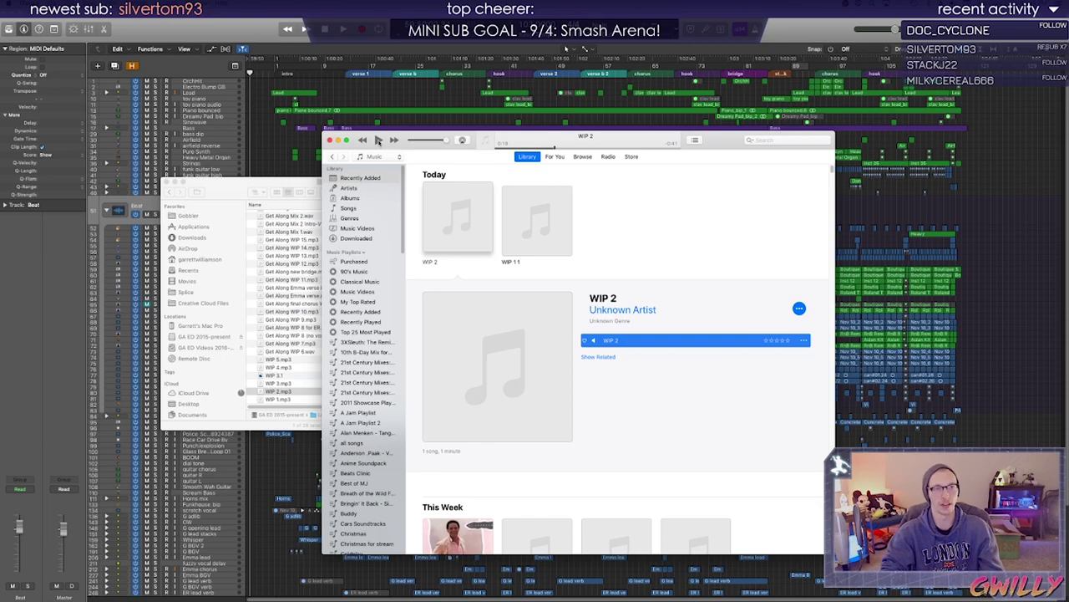
left_click(377, 140)
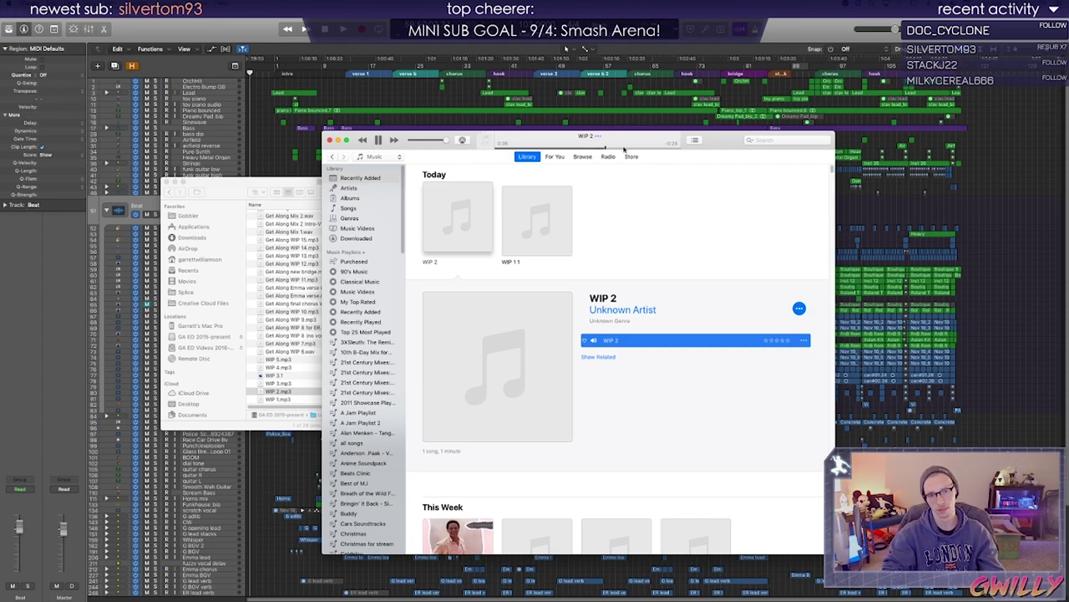
Skip further ahead in WIP 2, listen to the closing section, and pause it near the end
left_click(641, 148)
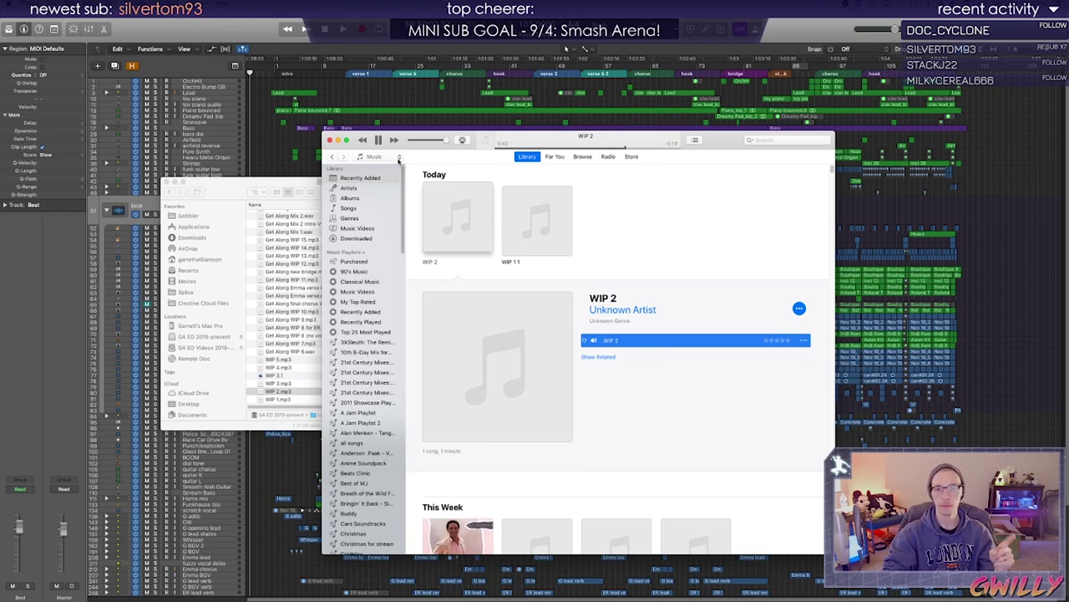
left_click(377, 140)
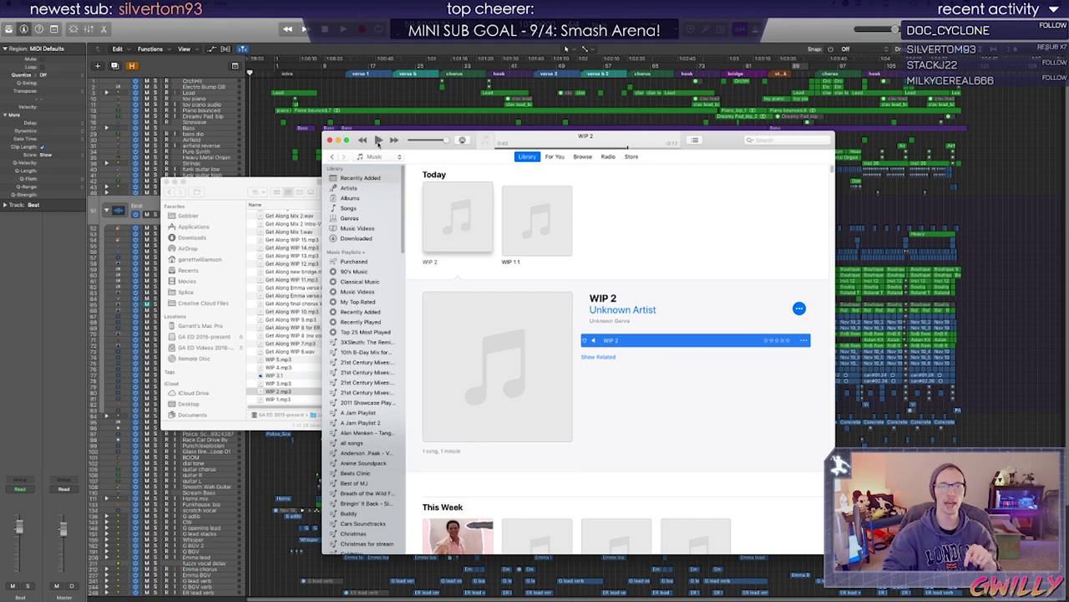
left_click(378, 142)
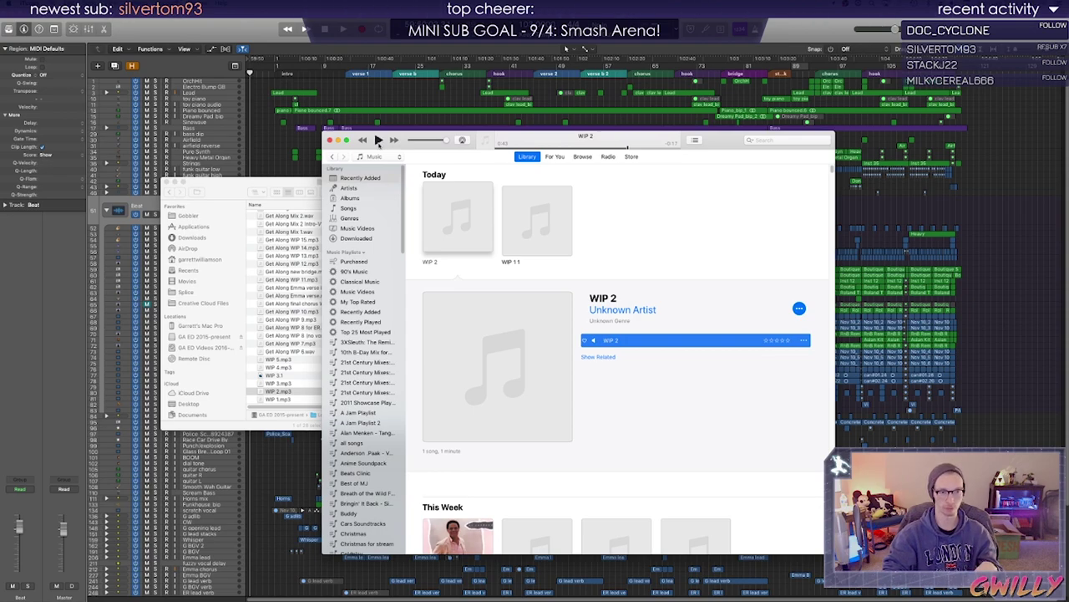
left_click(269, 393)
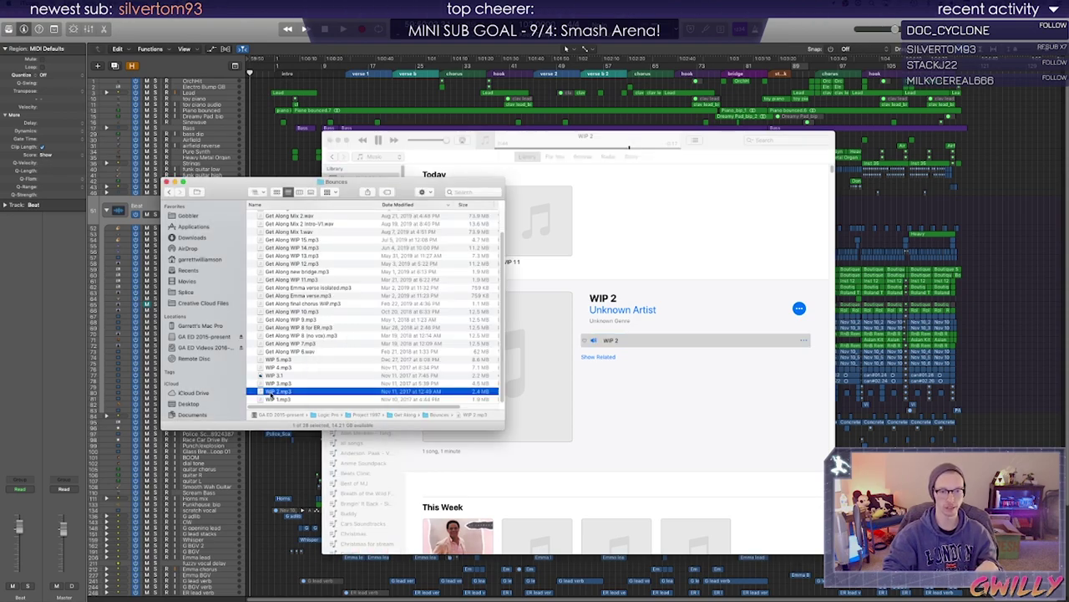
left_click(651, 244)
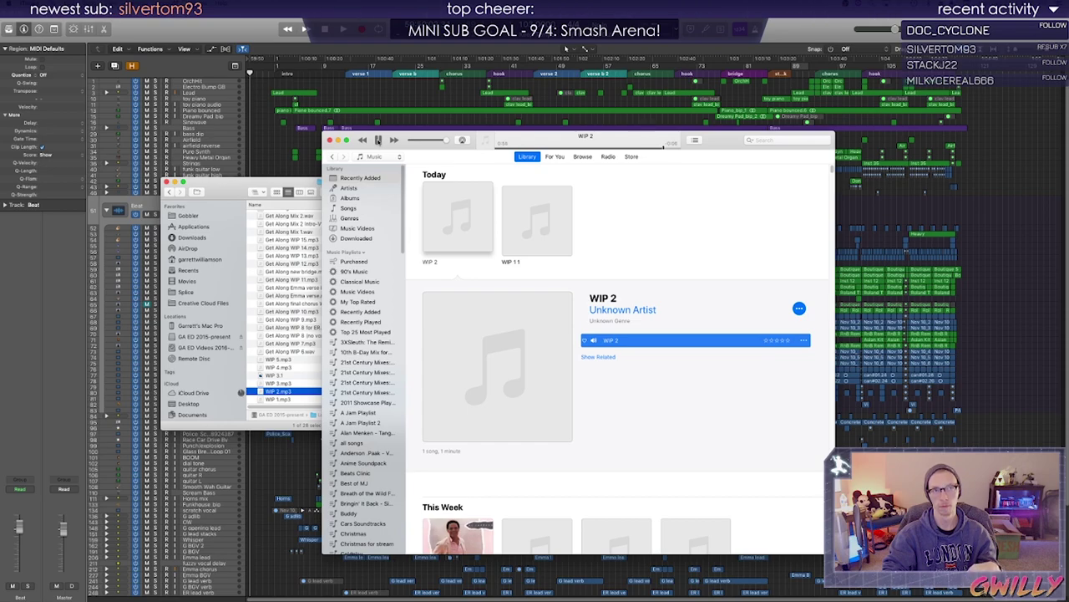
left_click(378, 140)
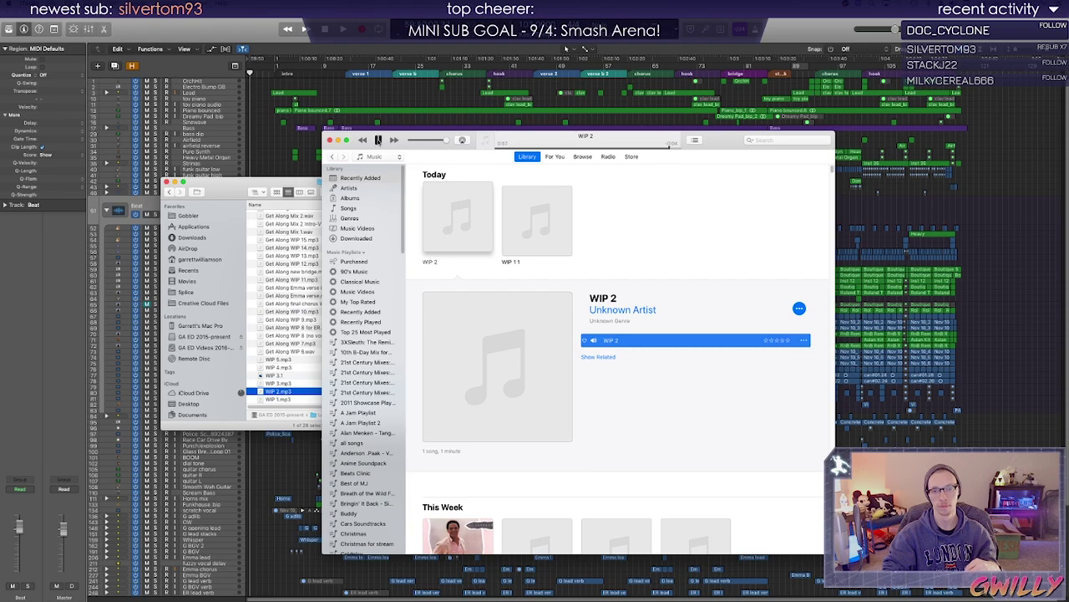
Open WIP 3.mp3 from Finder's Bounces folder in iTunes, and pause it just after it starts
left_click(273, 386)
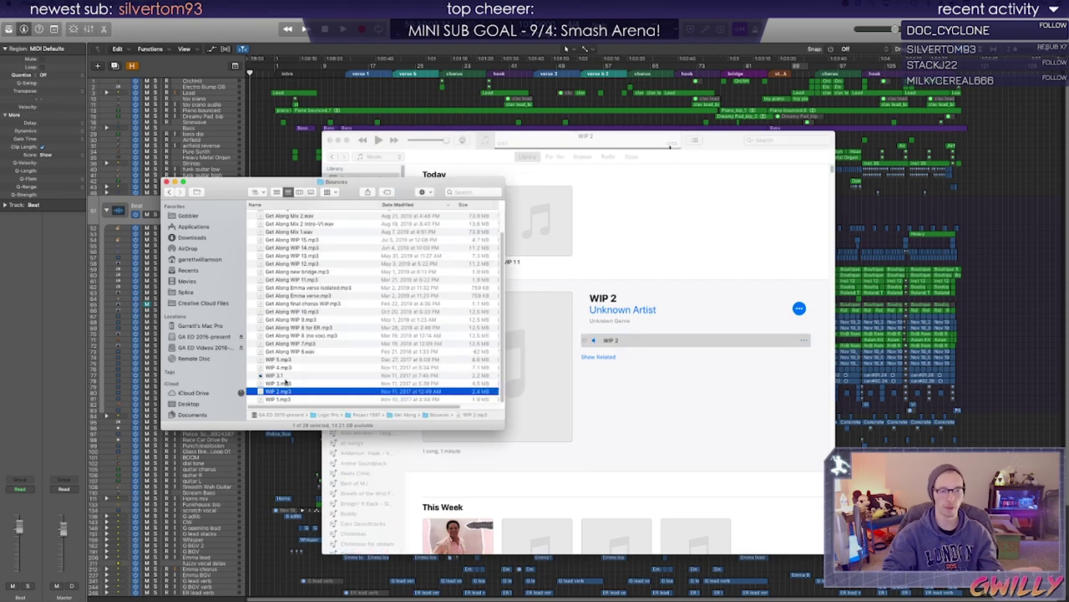
left_click(287, 383)
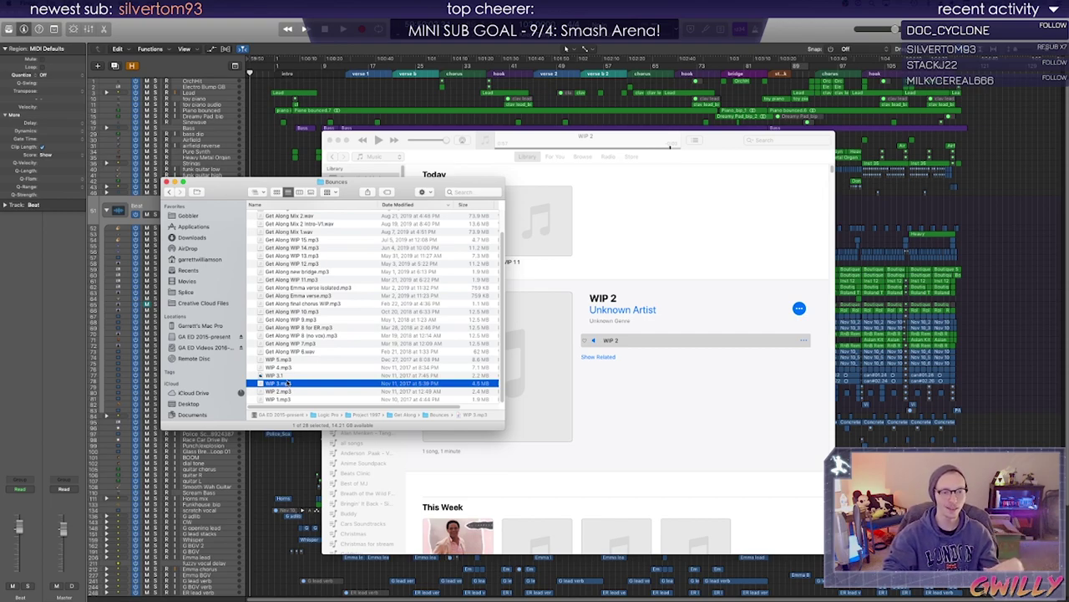
double_click(277, 383)
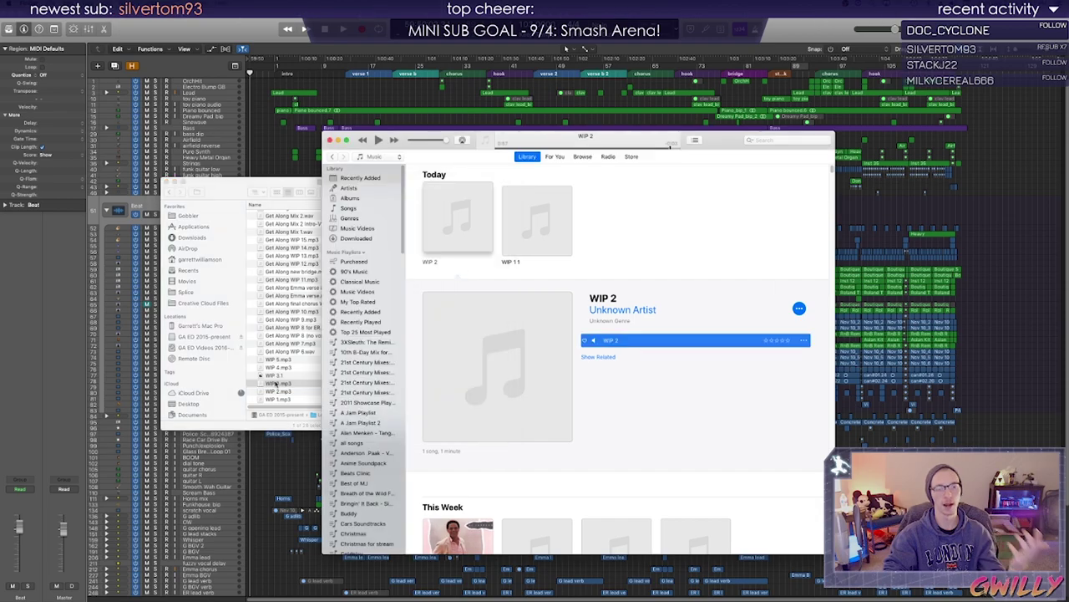
left_click(475, 229)
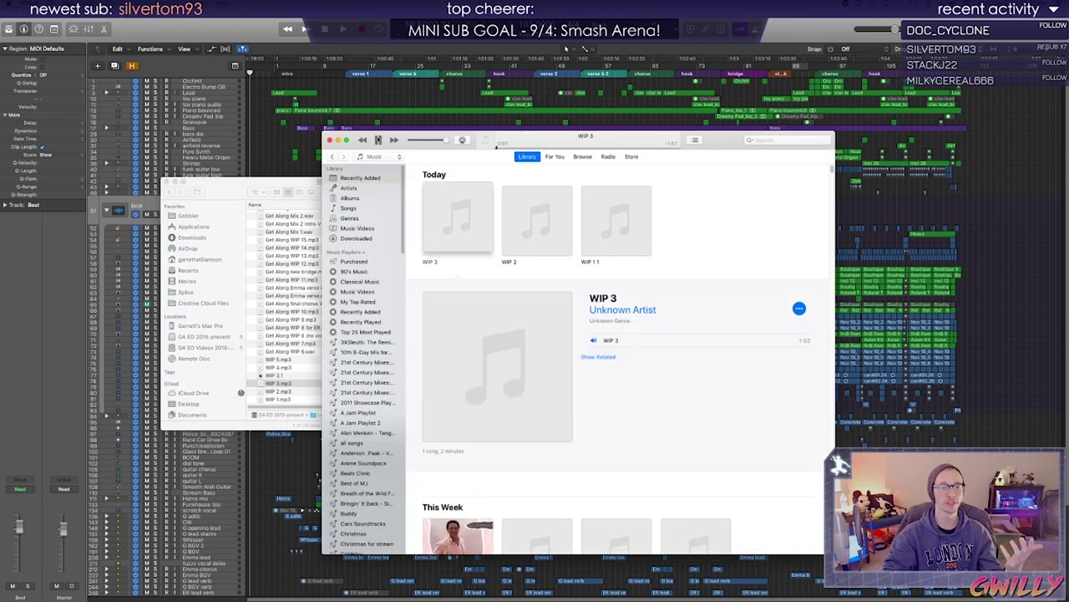
left_click(377, 138)
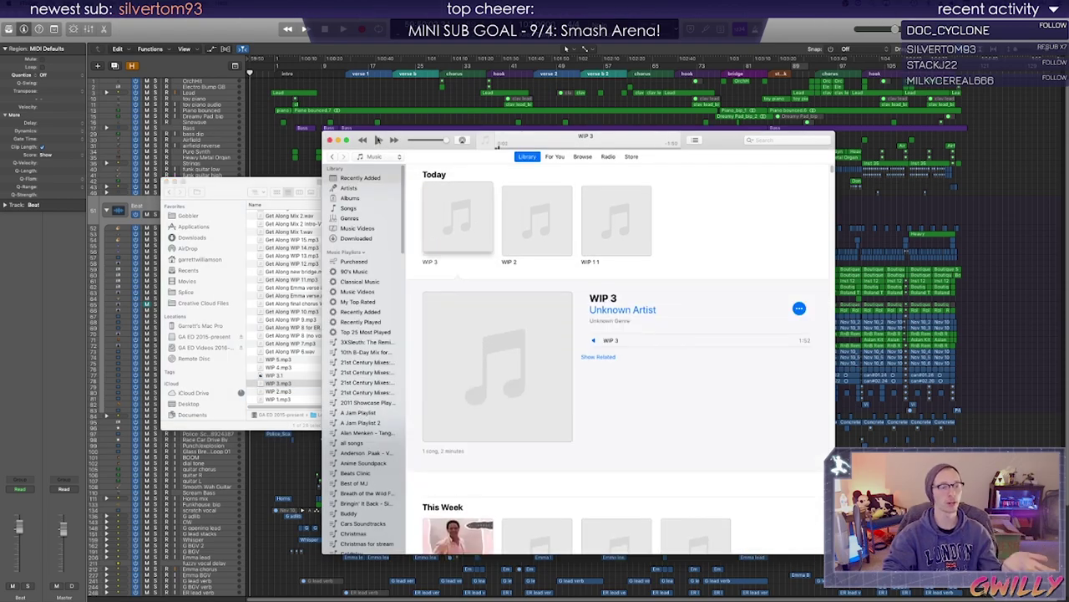
Resume WIP 3 and sample several sections by jumping back and forth along its playback timeline
left_click(377, 140)
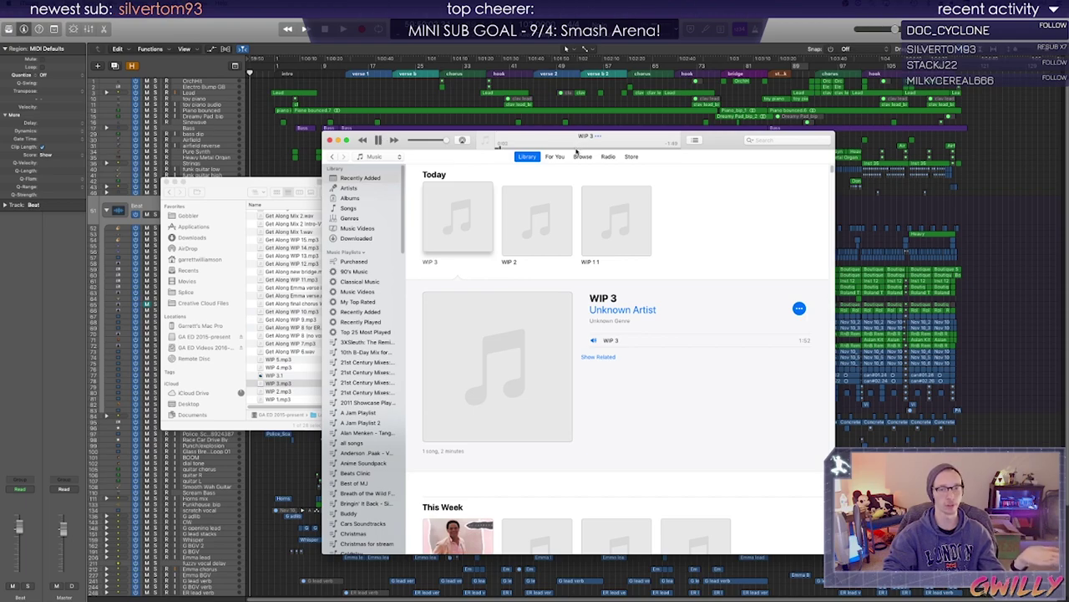
left_click(559, 149)
left_click(589, 149)
left_click(524, 149)
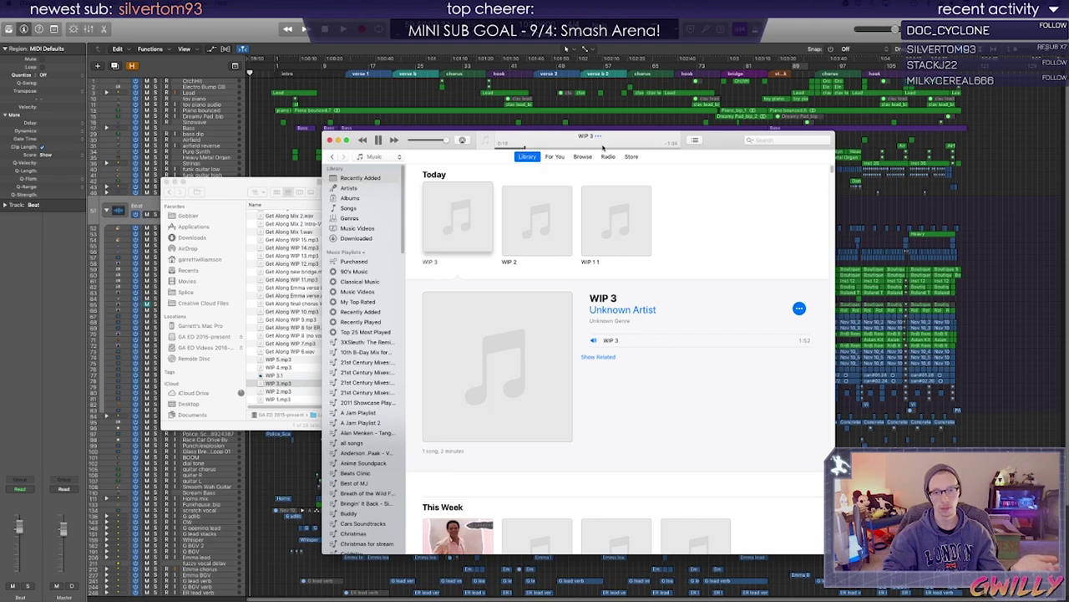
left_click(614, 149)
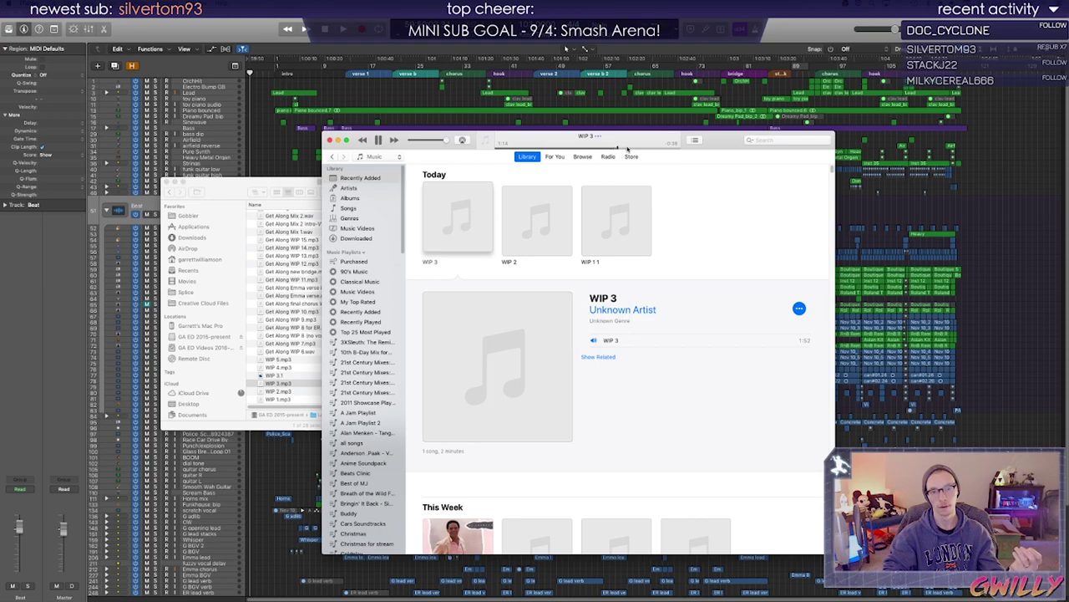
left_click(596, 149)
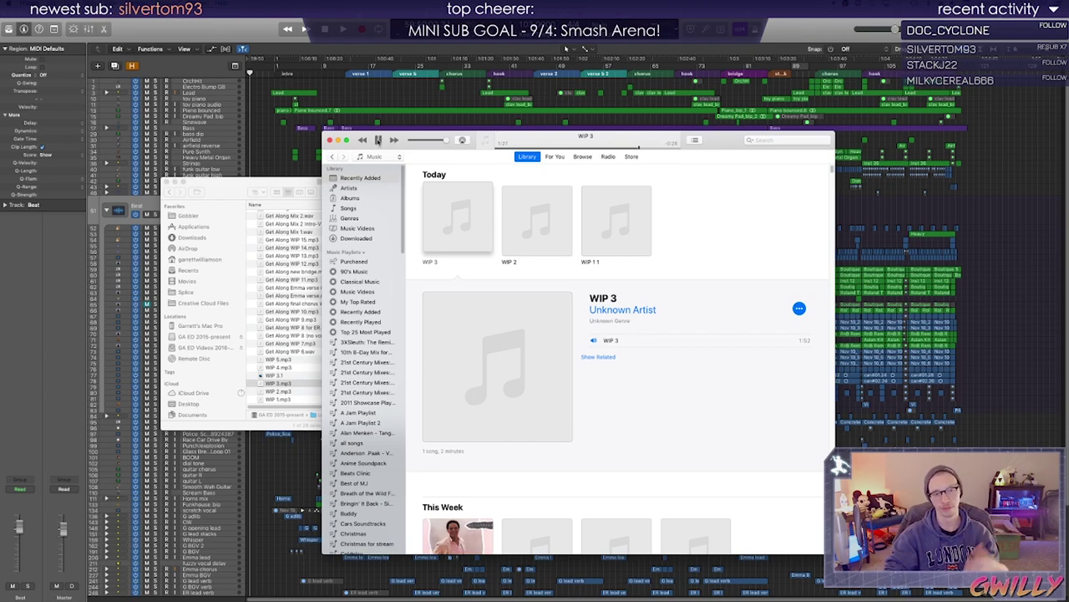
Pause WIP 3, replay a section from an earlier point, and pause again at about 1:01
left_click(377, 139)
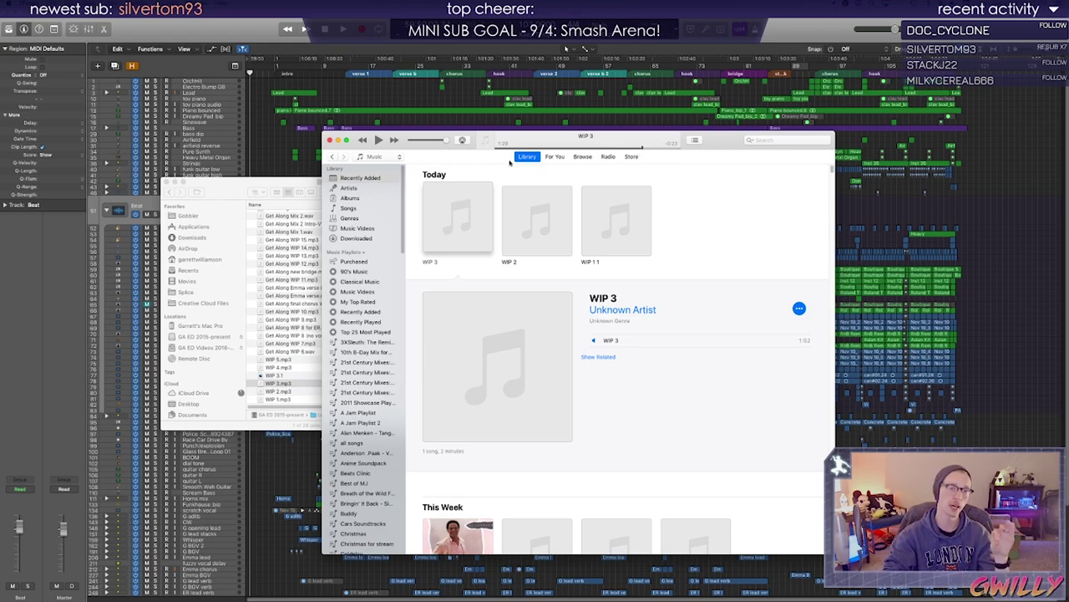
left_click(378, 140)
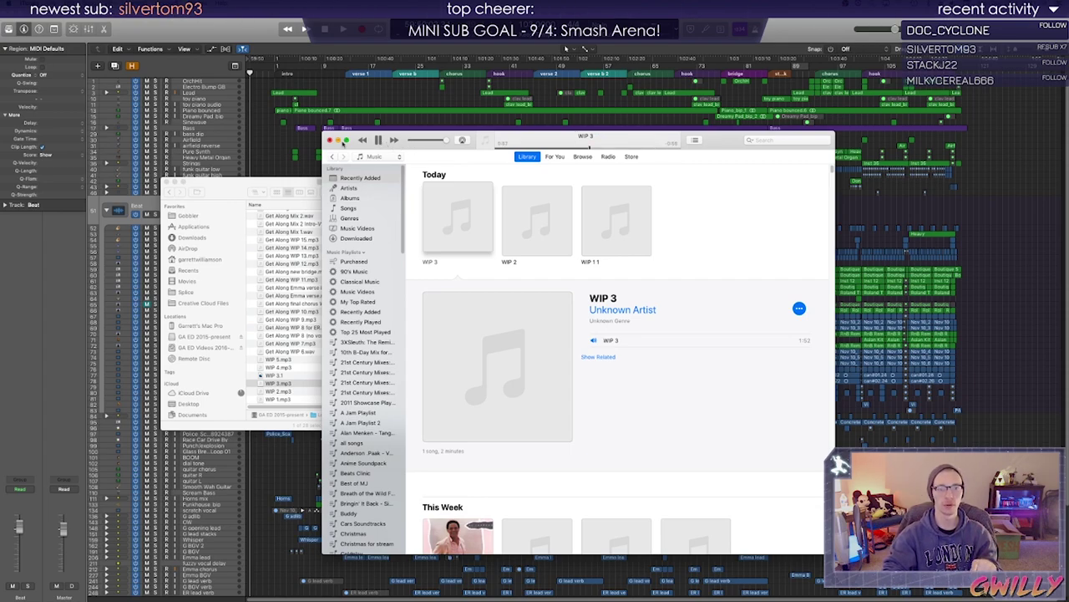
left_click(377, 140)
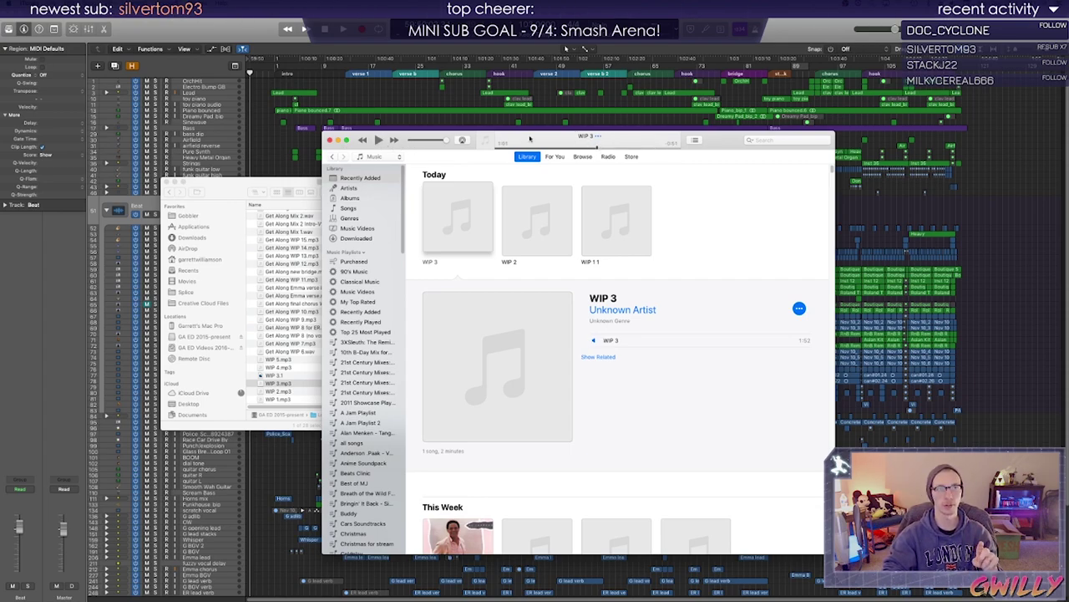
Replay short passages of WIP 3 just past the one-minute mark, pausing after each, and close its album details
left_click(379, 141)
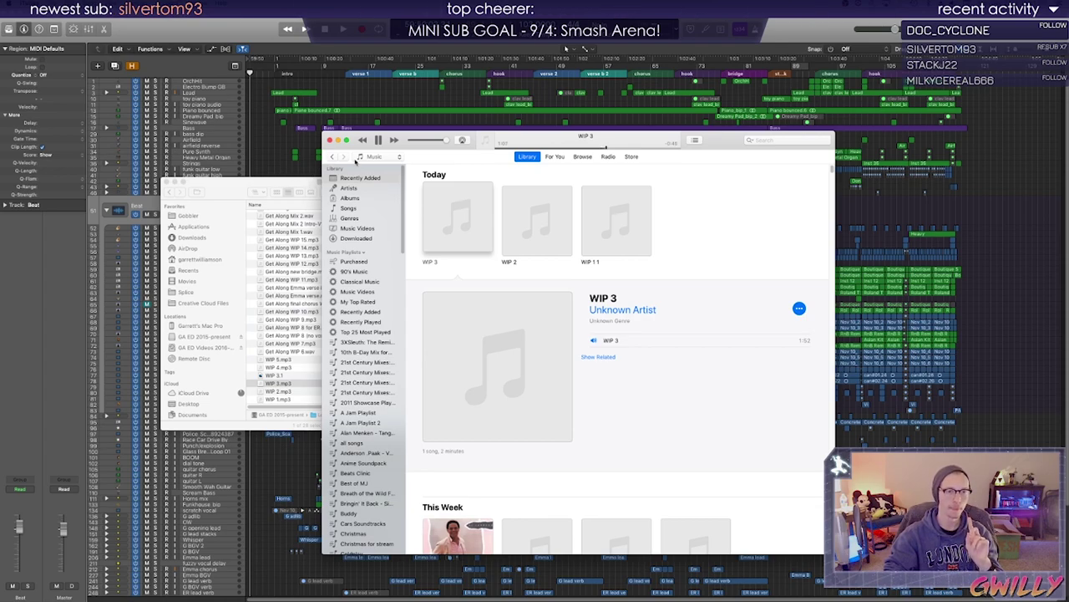
left_click(377, 140)
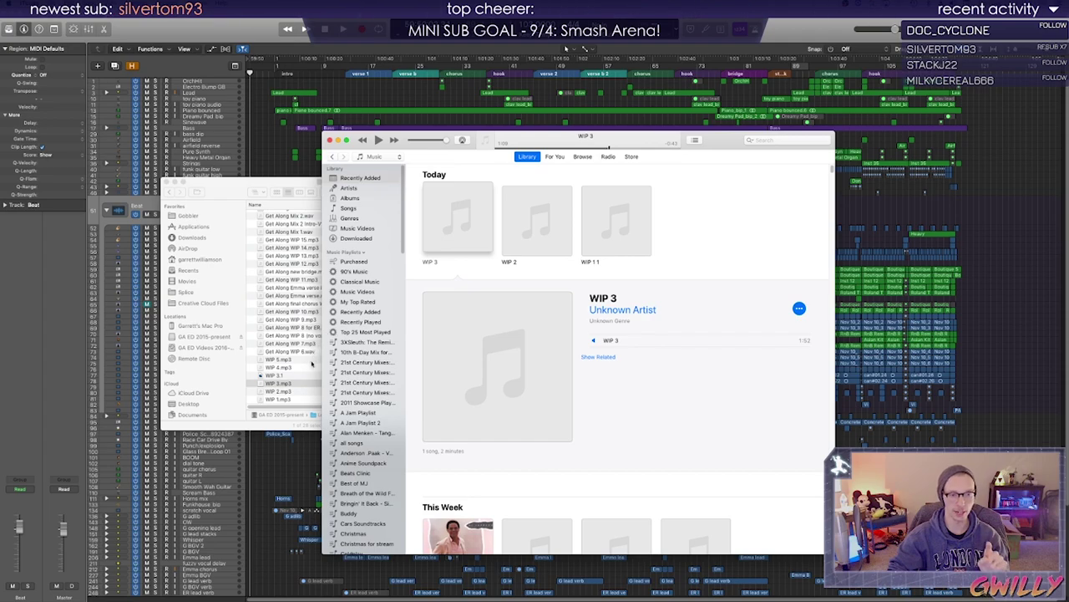
left_click(312, 365)
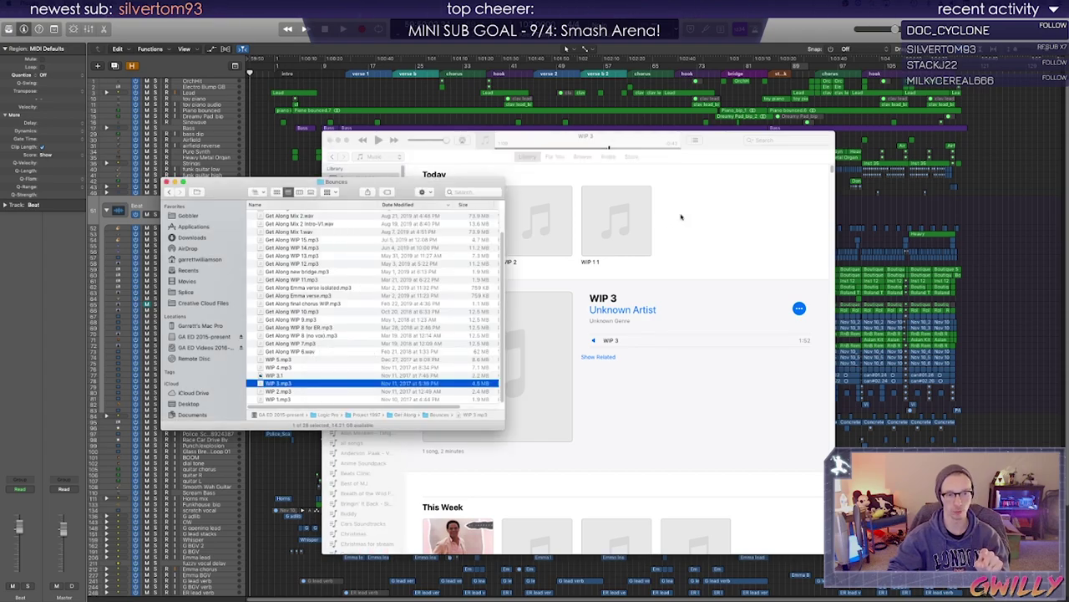
left_click(680, 219)
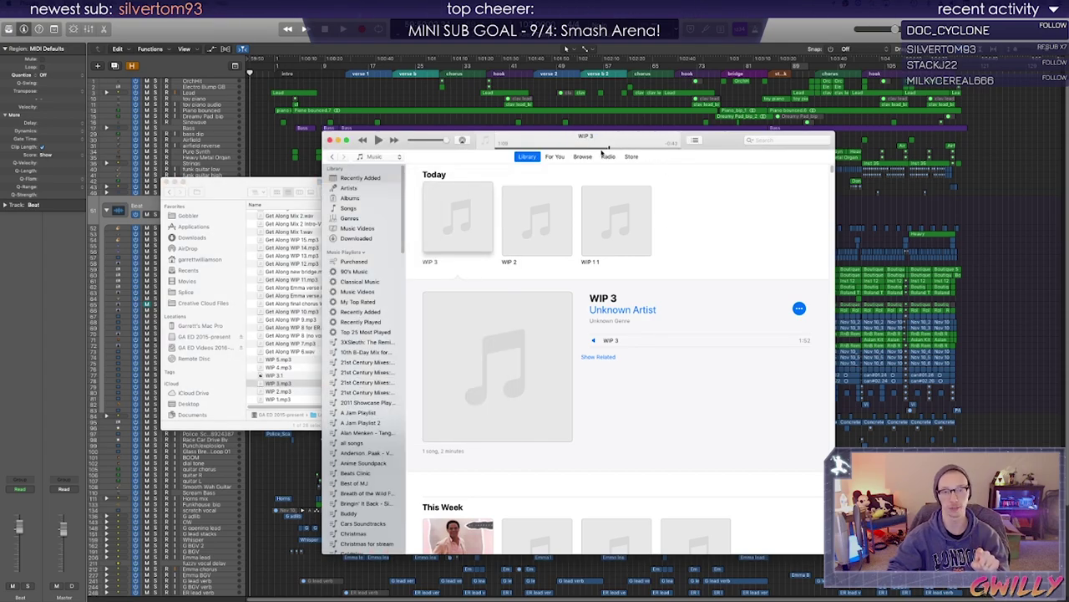
left_click(376, 140)
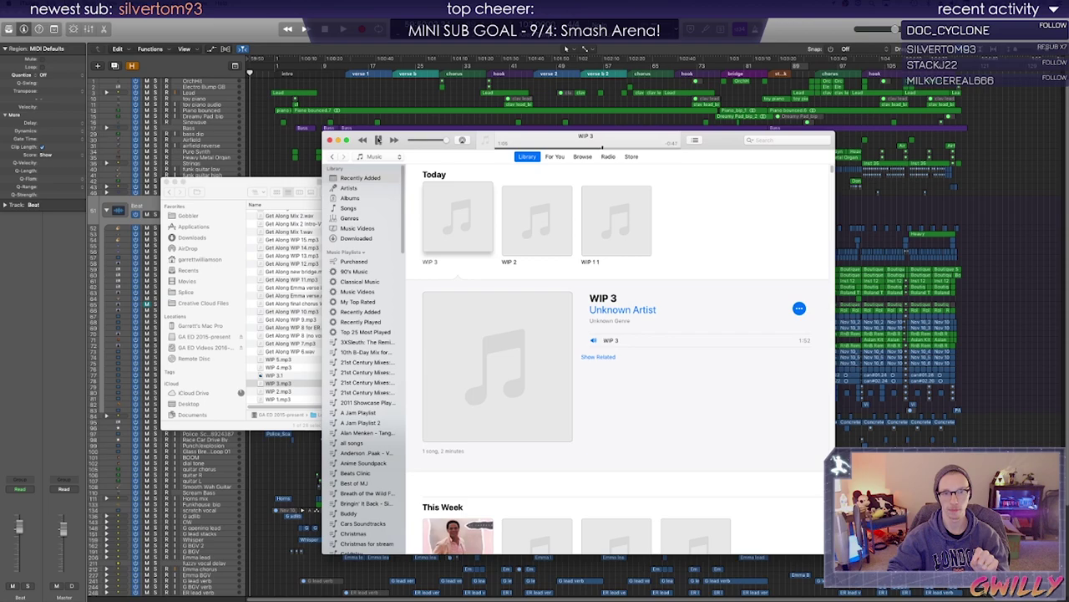
left_click(378, 140)
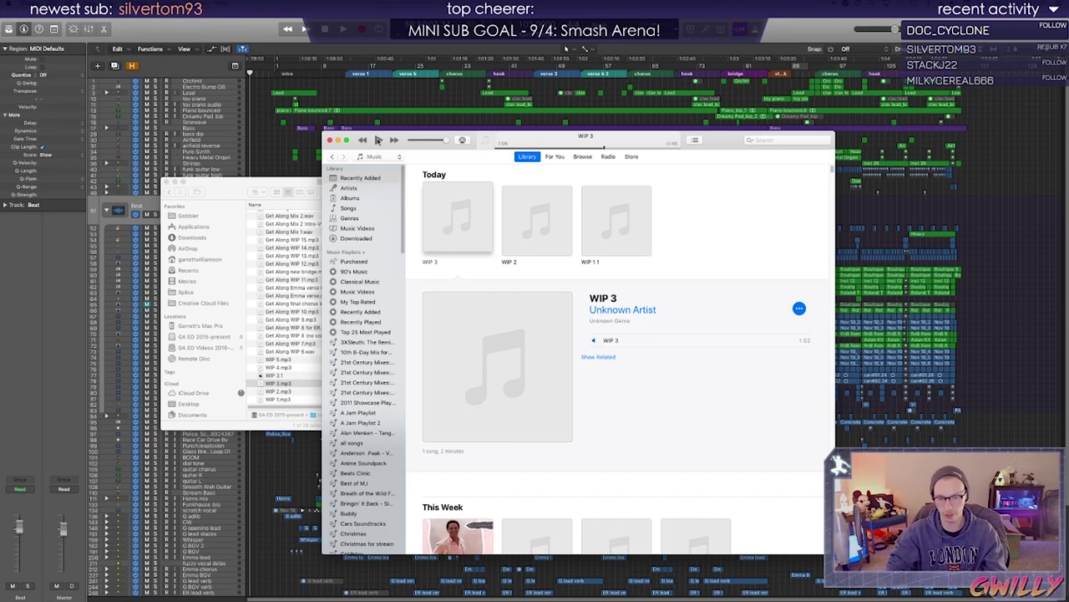
left_click(717, 201)
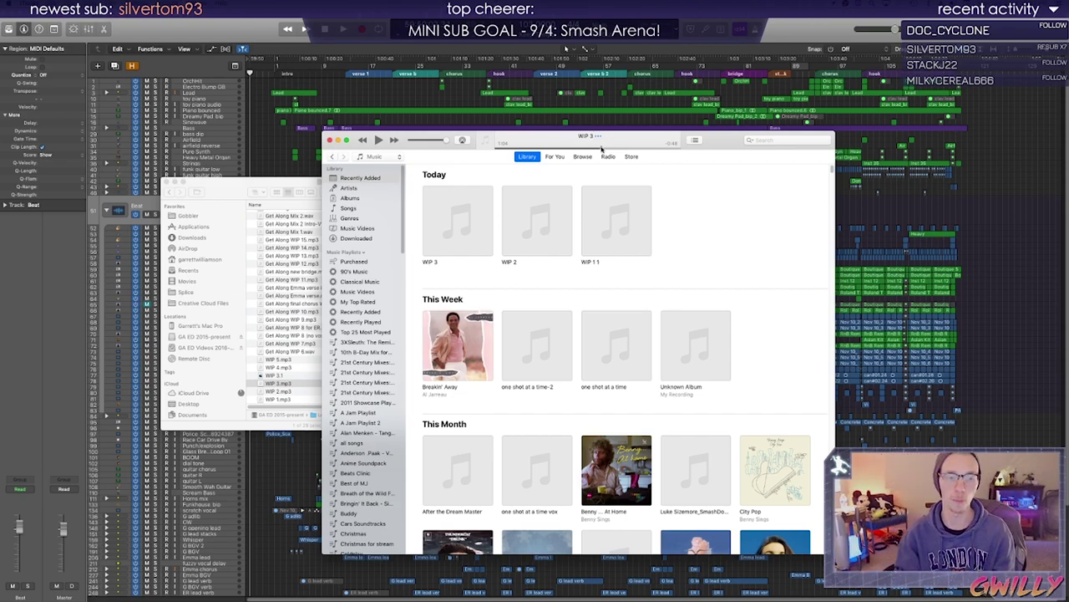
Open WIP 4.mp3 from Finder's Bounces folder in iTunes, and show its album details
left_click(291, 366)
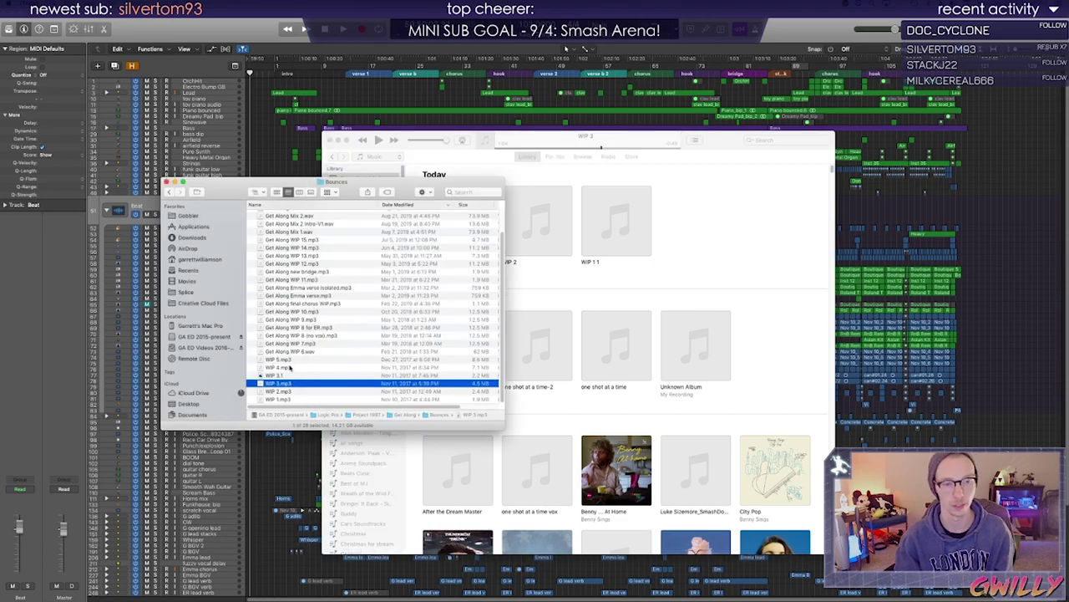
left_click(627, 297)
left_click(277, 375)
double_click(277, 366)
left_click(489, 244)
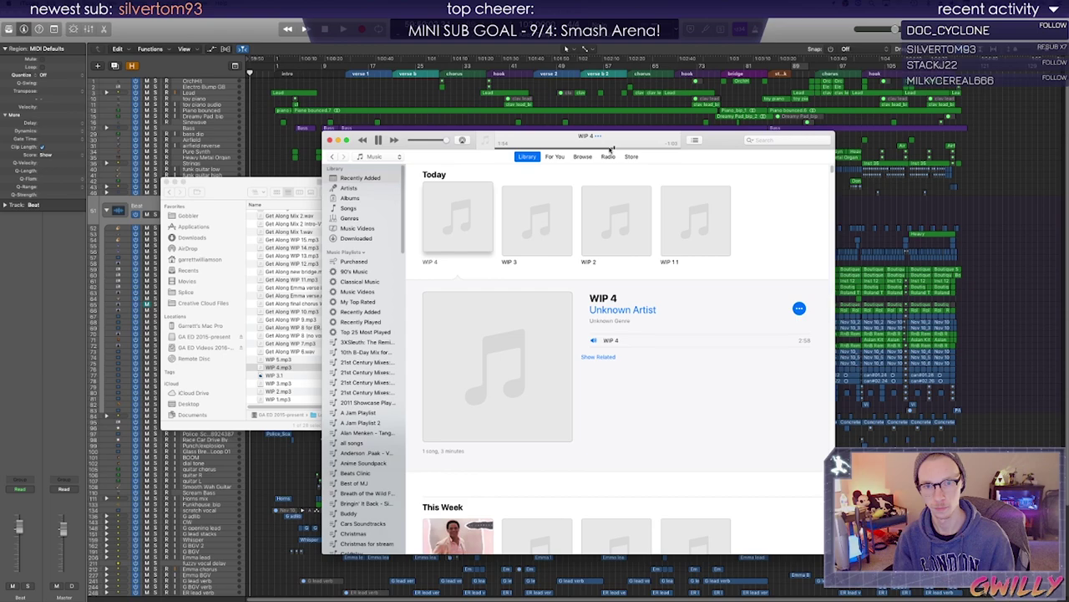
Skip through the closing part of WIP 4, and pause it near the end
left_click_drag(609, 148, 645, 148)
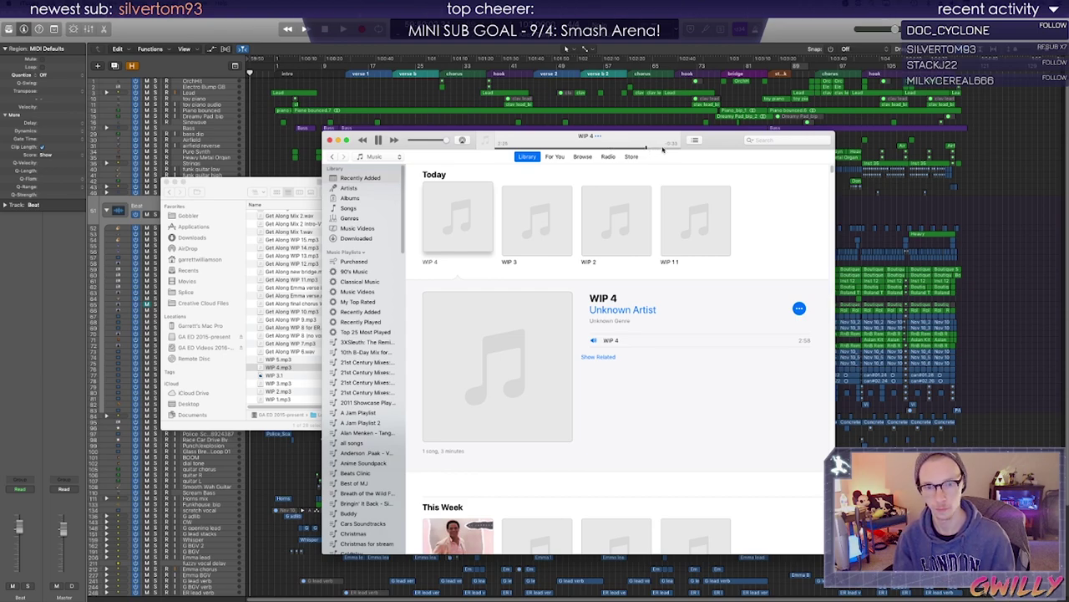
left_click(664, 148)
left_click(672, 149)
left_click(377, 141)
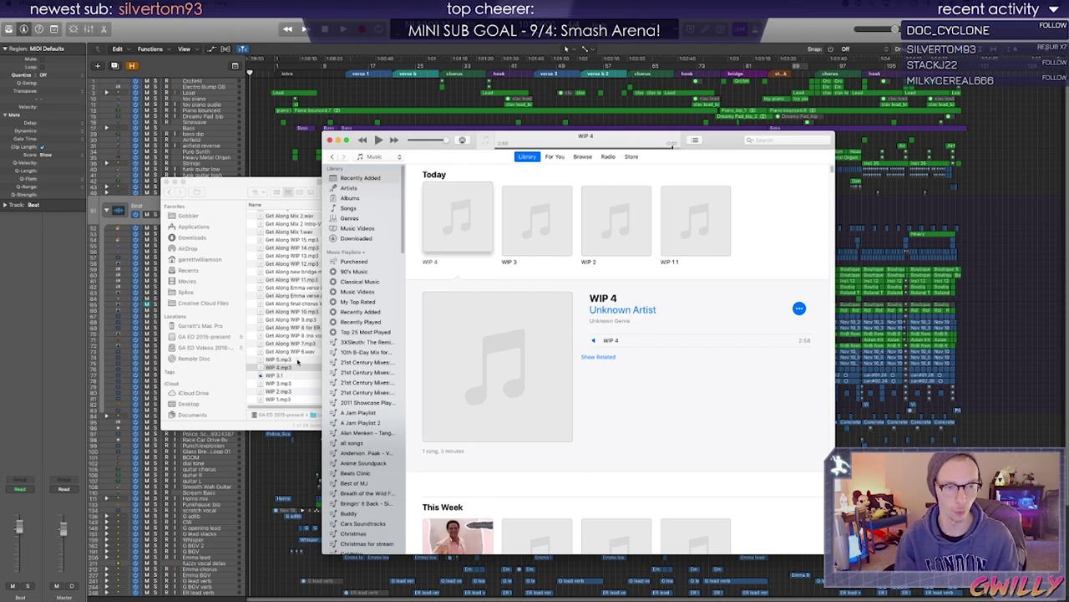
Open WIP 5.mp3 from Finder's Bounces folder in iTunes, pause it at the start, and show its album details
left_click(289, 364)
double_click(288, 360)
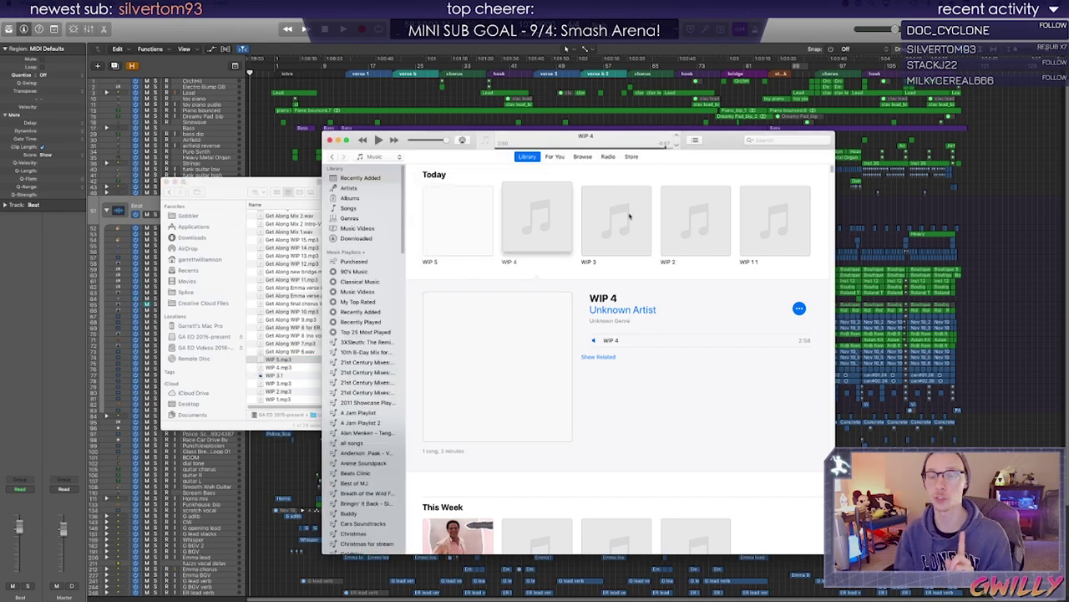
left_click(377, 140)
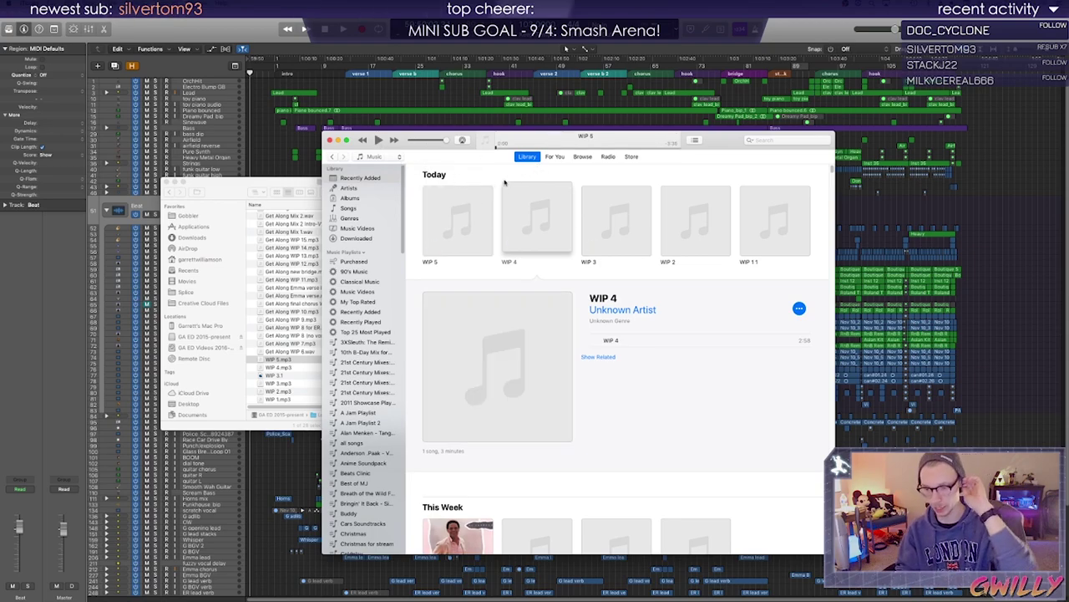
left_click(468, 214)
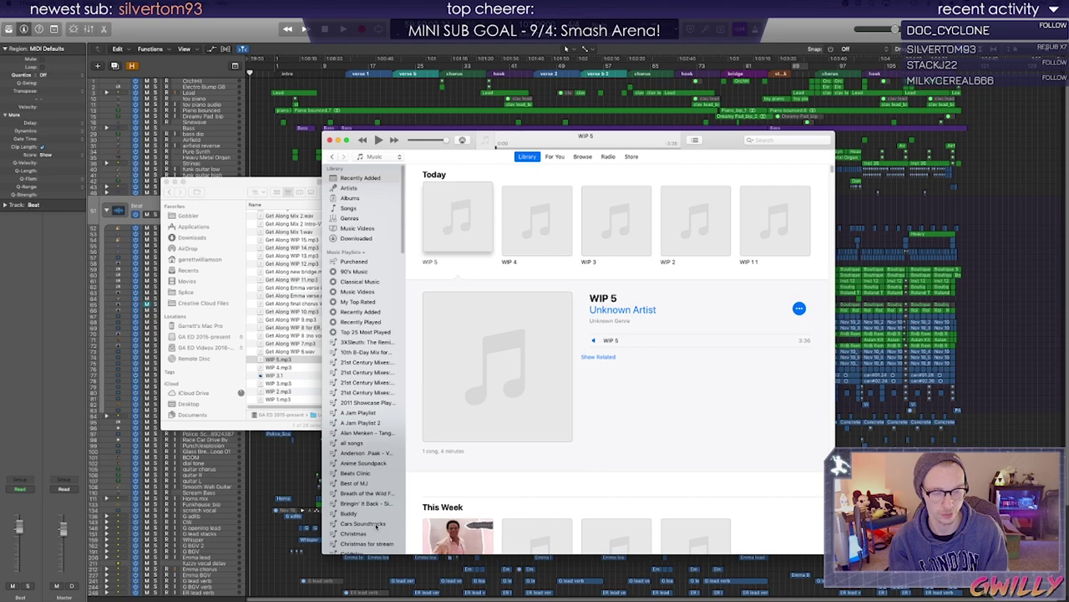
View the Cars Soundtracks playlist, and return to the recently added music
mouse_move(559, 357)
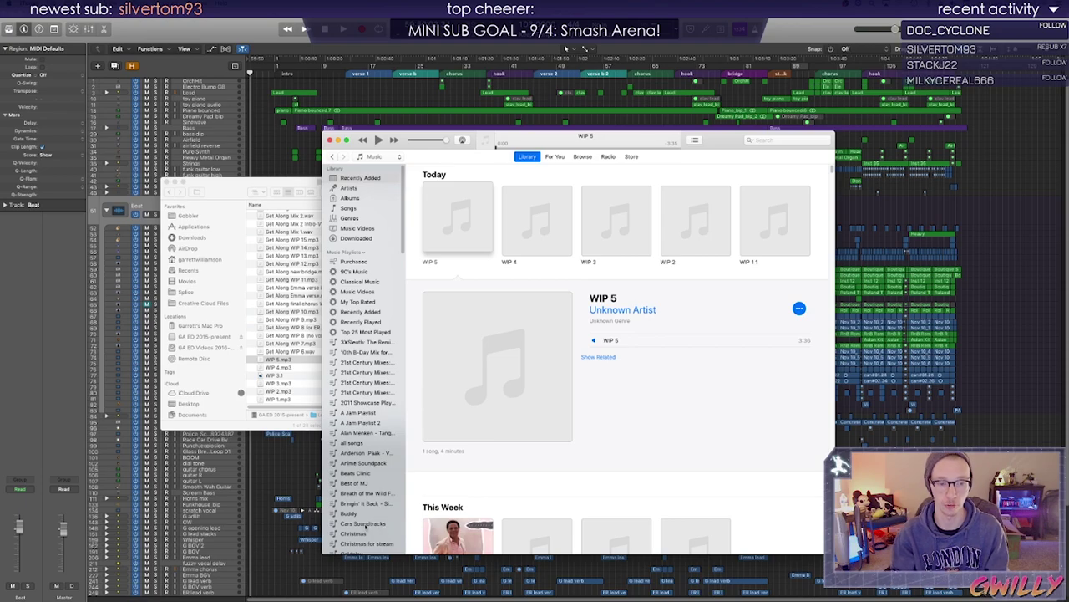
left_click(365, 523)
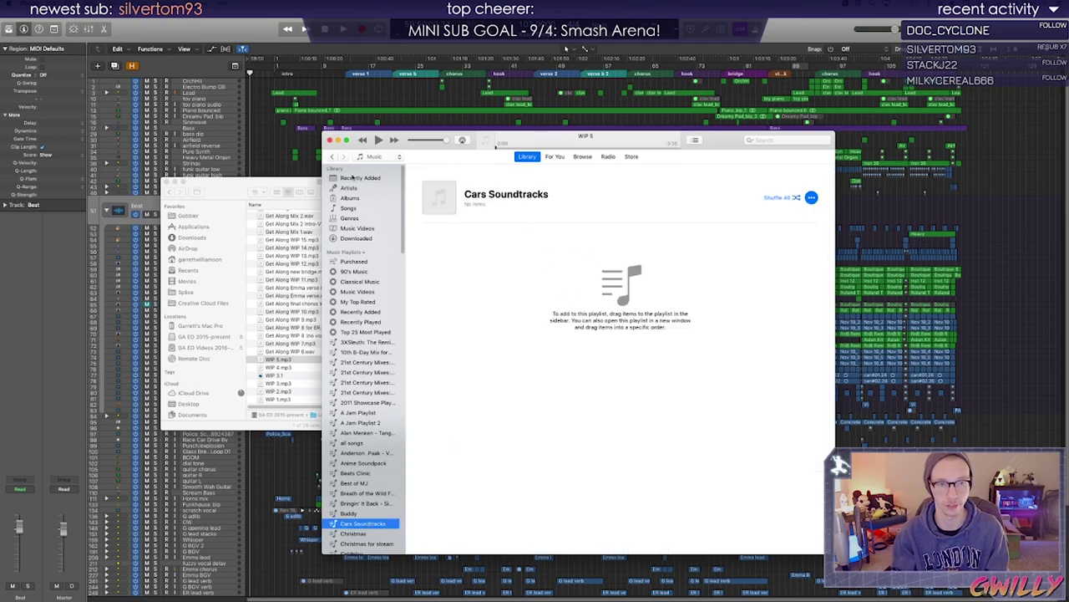
left_click(355, 178)
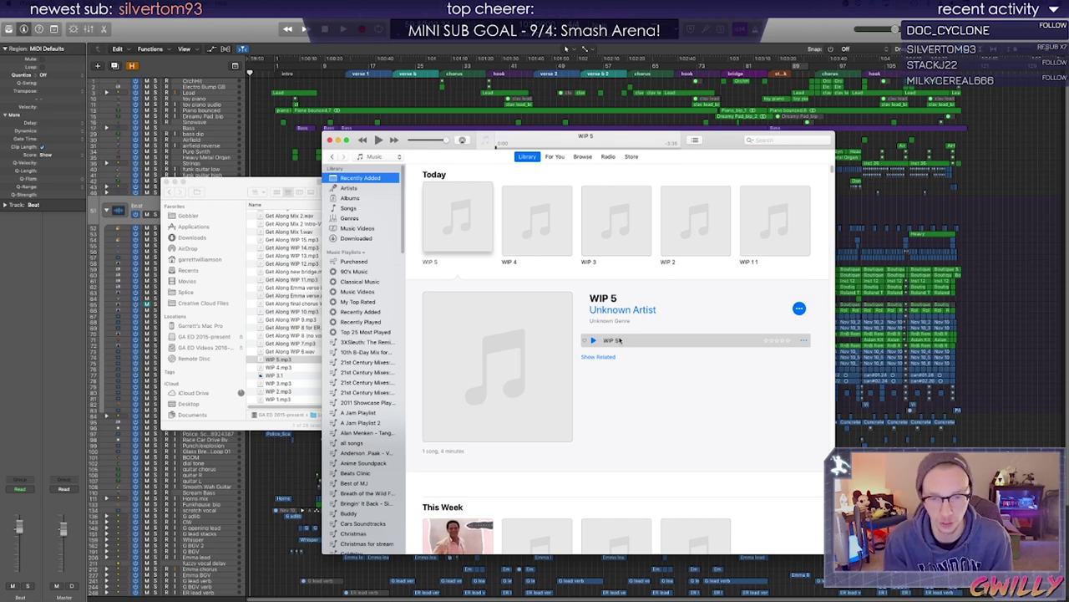
Play WIP 5 from its track listing, sample the opening sections, and pause at about 0:33
double_click(619, 340)
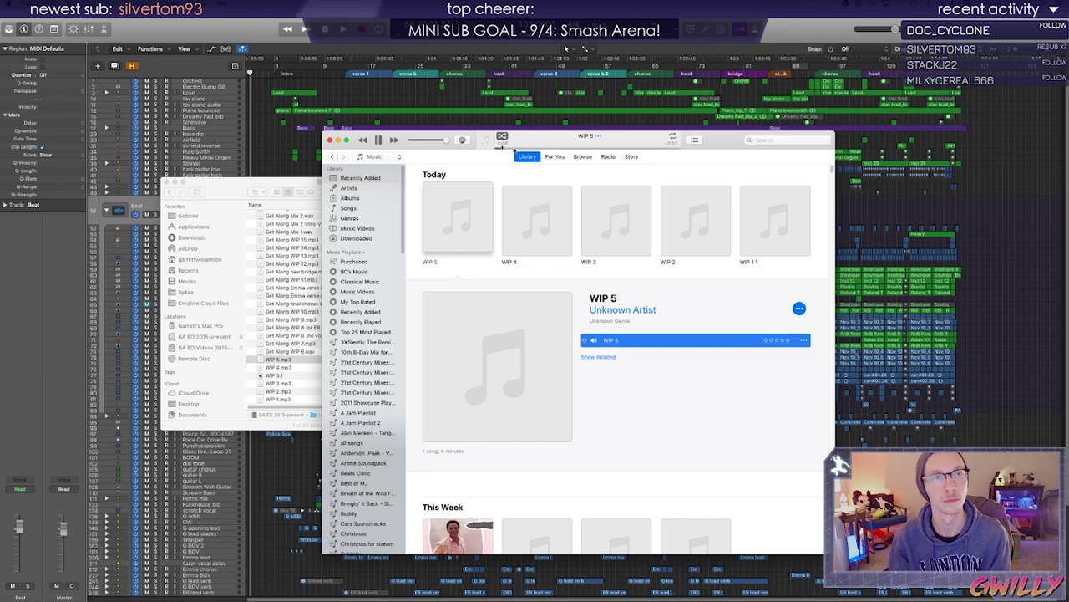
left_click(378, 141)
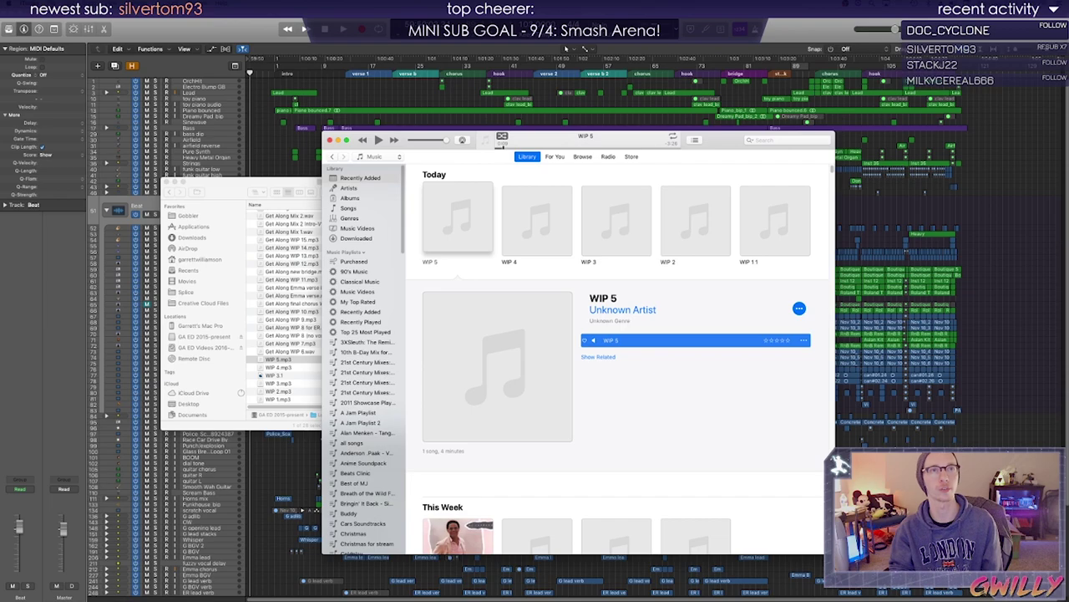
left_click(378, 139)
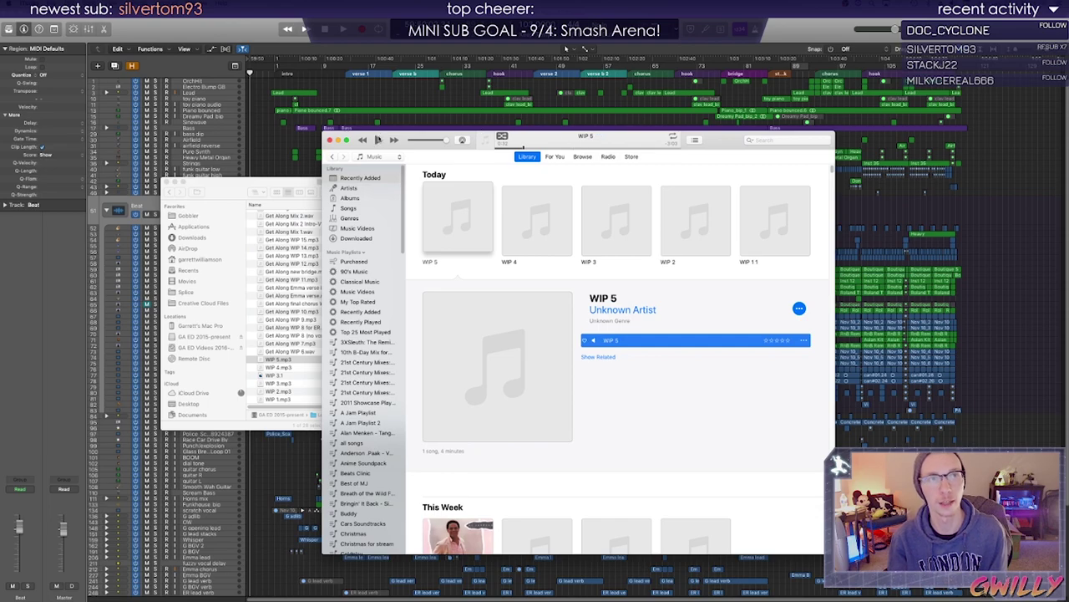
left_click(377, 140)
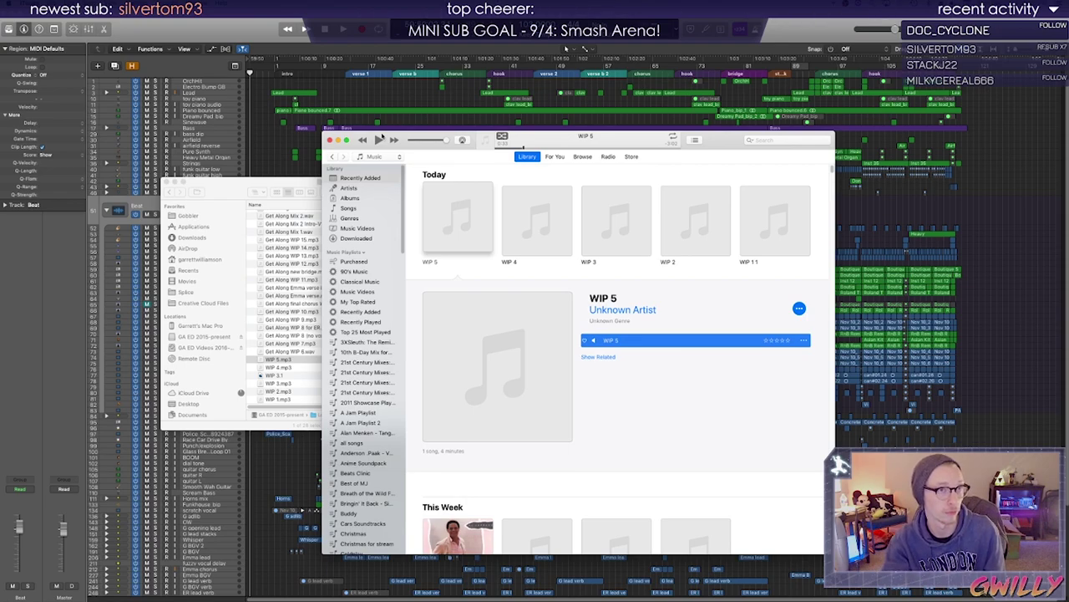
Resume WIP 5, sample its middle and later sections, and pause at about 2:57
left_click(379, 139)
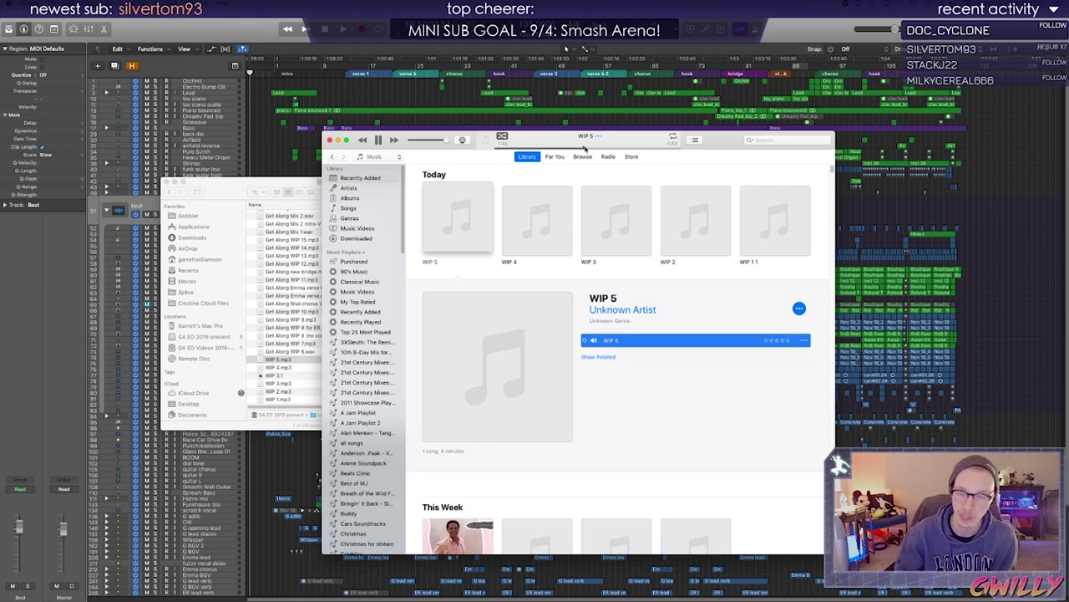
left_click(379, 140)
left_click(378, 140)
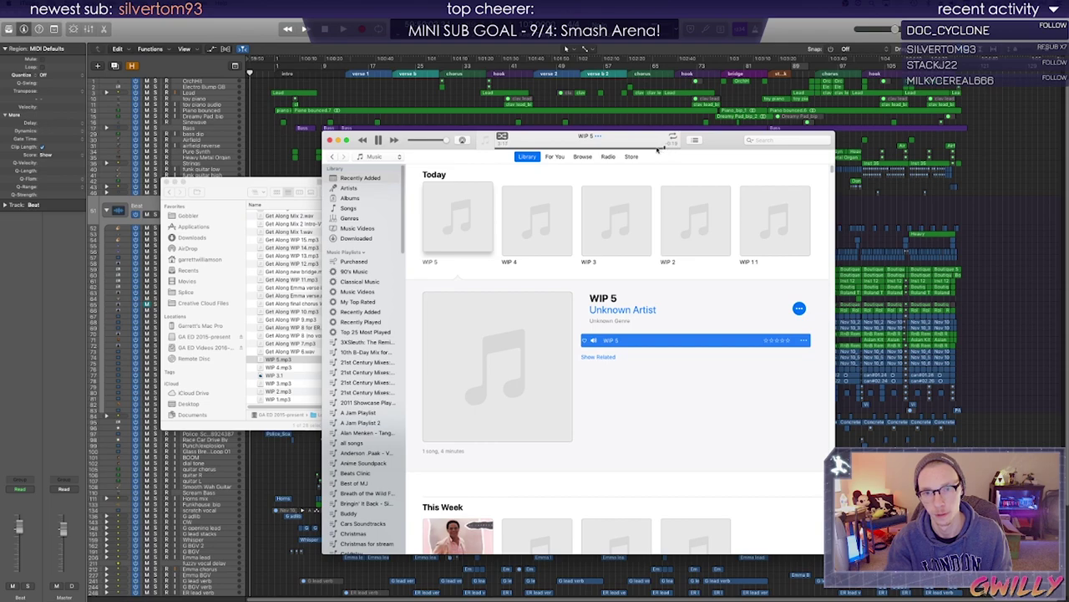
left_click(655, 148)
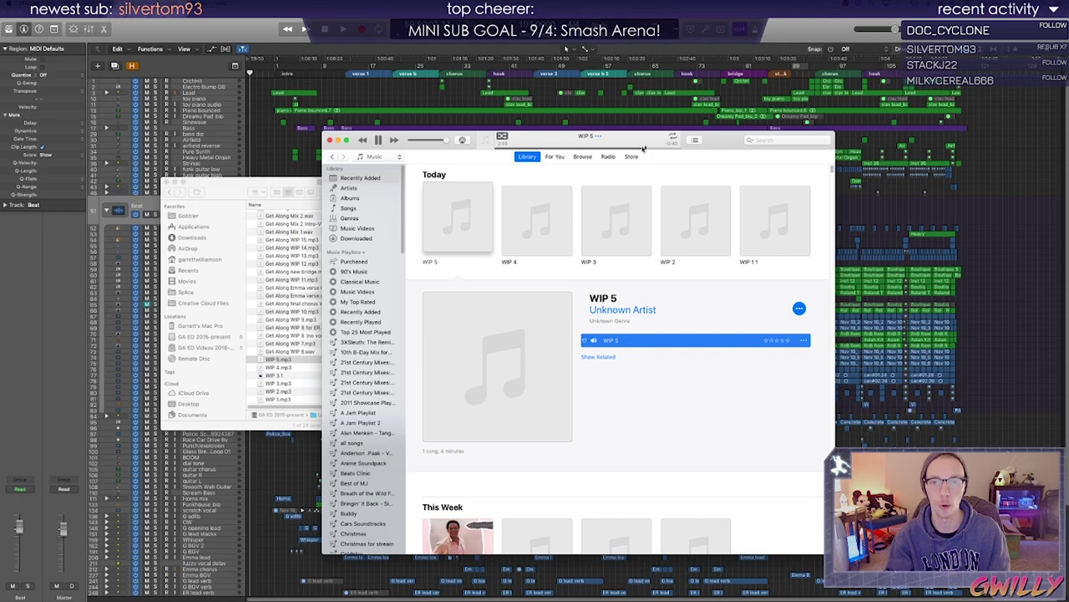
left_click(378, 140)
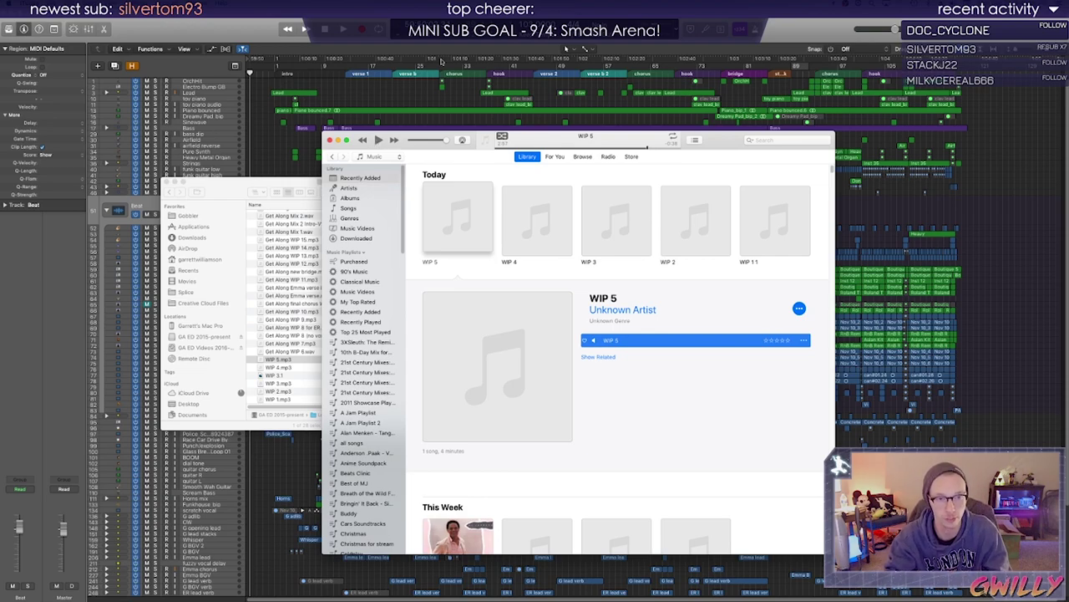
Listen to the final section of WIP 5 in short stretches, and pause it near the end
left_click(377, 141)
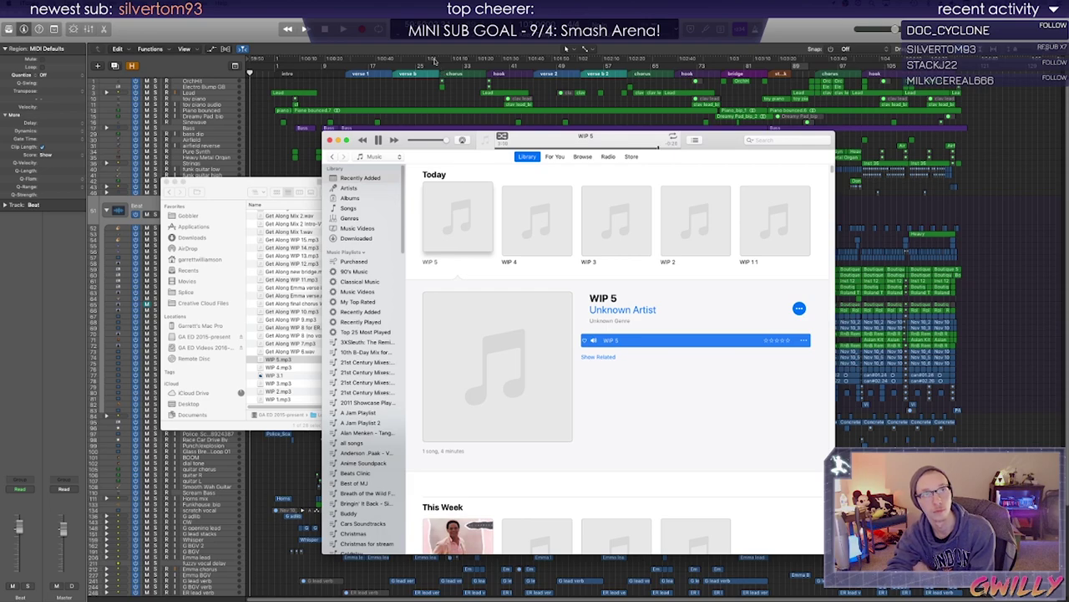
left_click(378, 141)
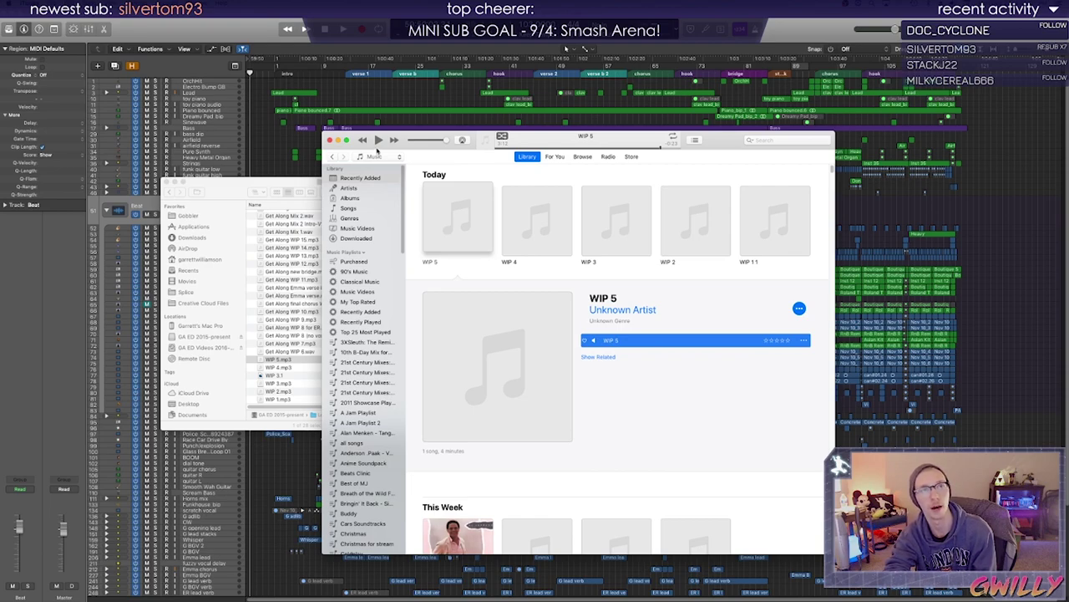
left_click(379, 140)
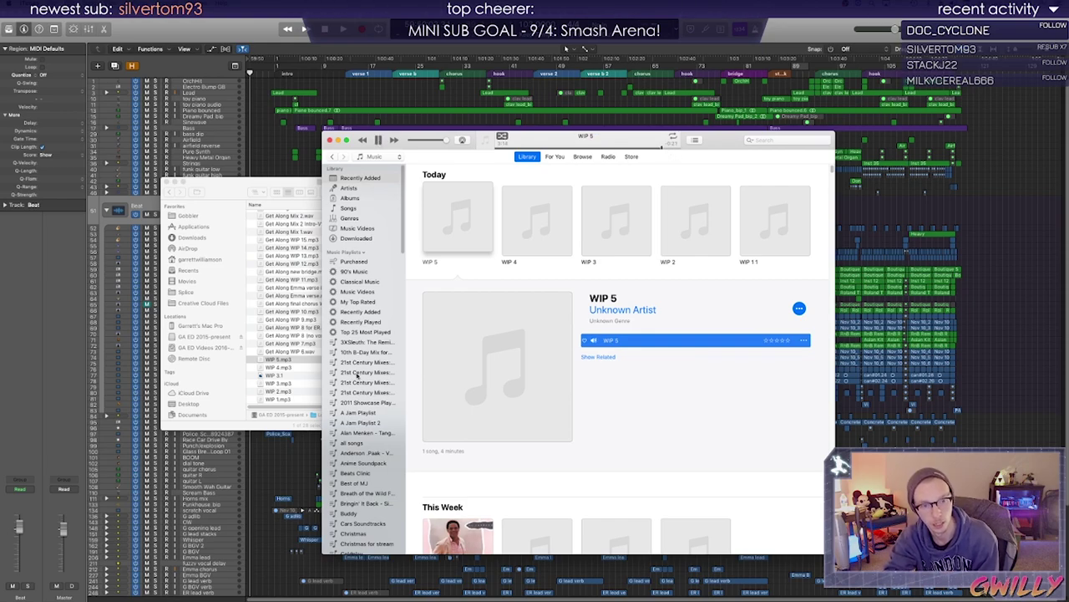
left_click(614, 391)
left_click(620, 343)
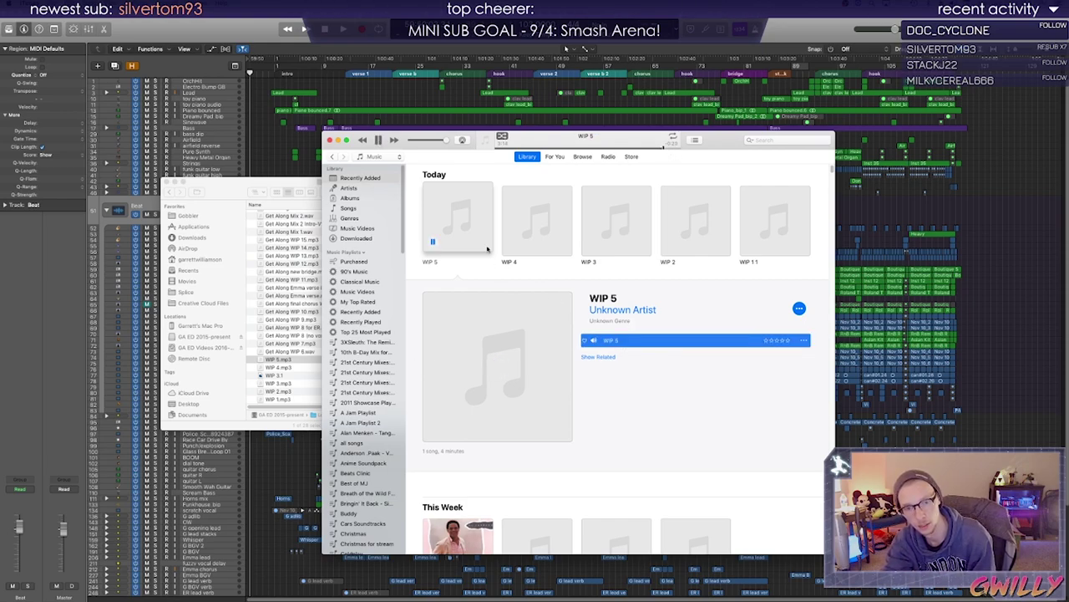
left_click(378, 141)
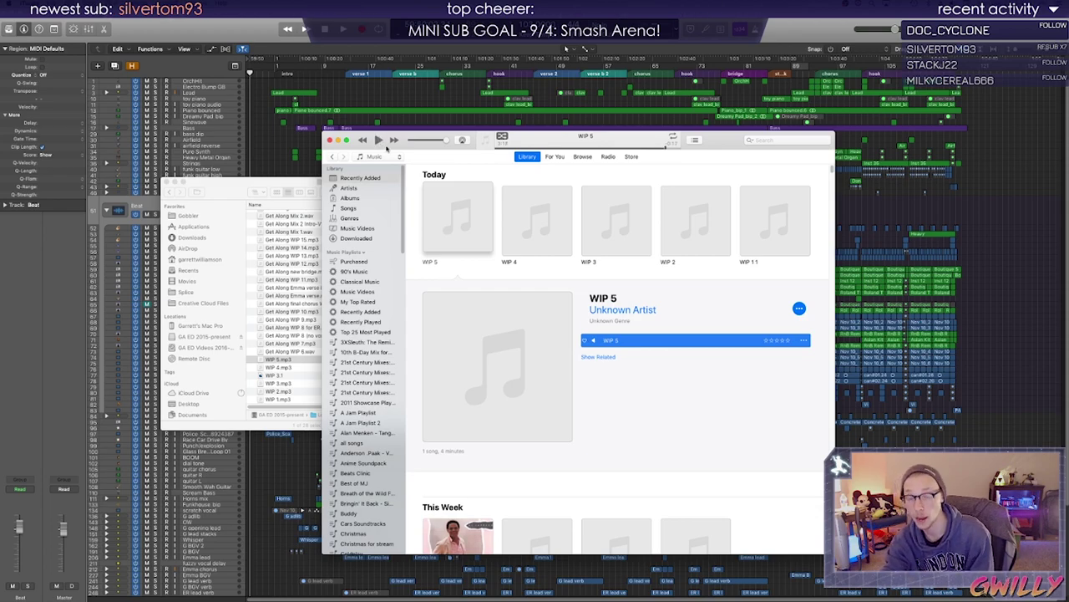
Open Get Along WIP 6.wav from Finder's Bounces folder in iTunes, and select its track in the album details
left_click(287, 359)
double_click(289, 351)
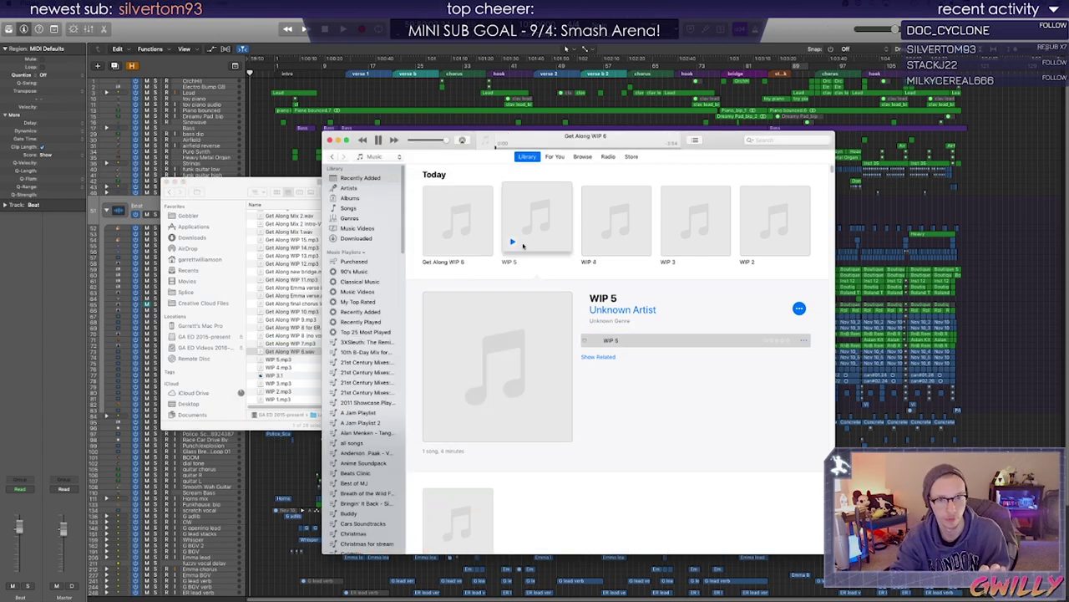
left_click(477, 226)
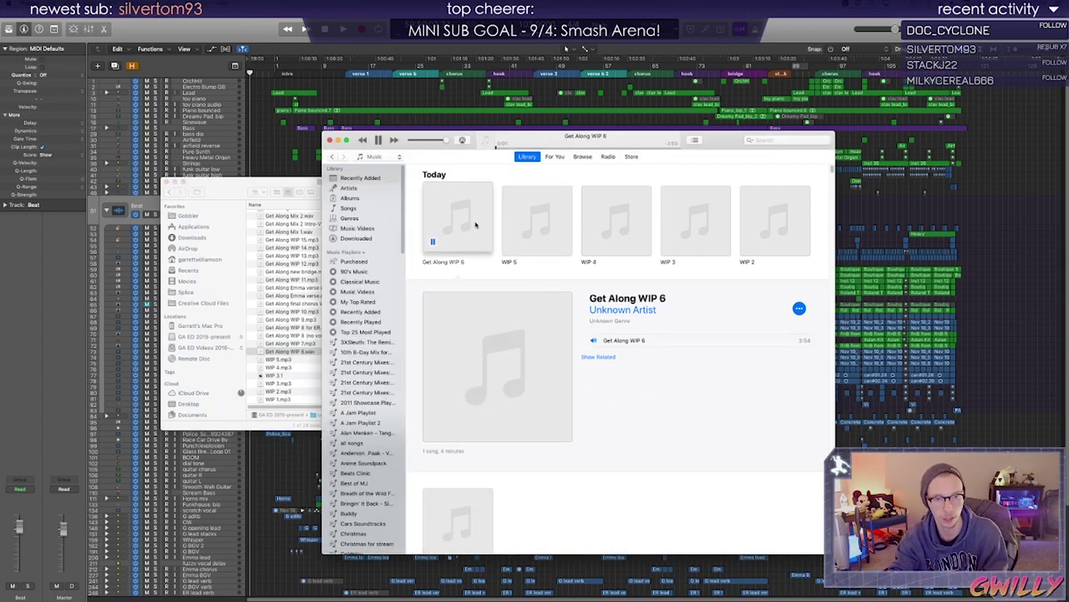
left_click(638, 341)
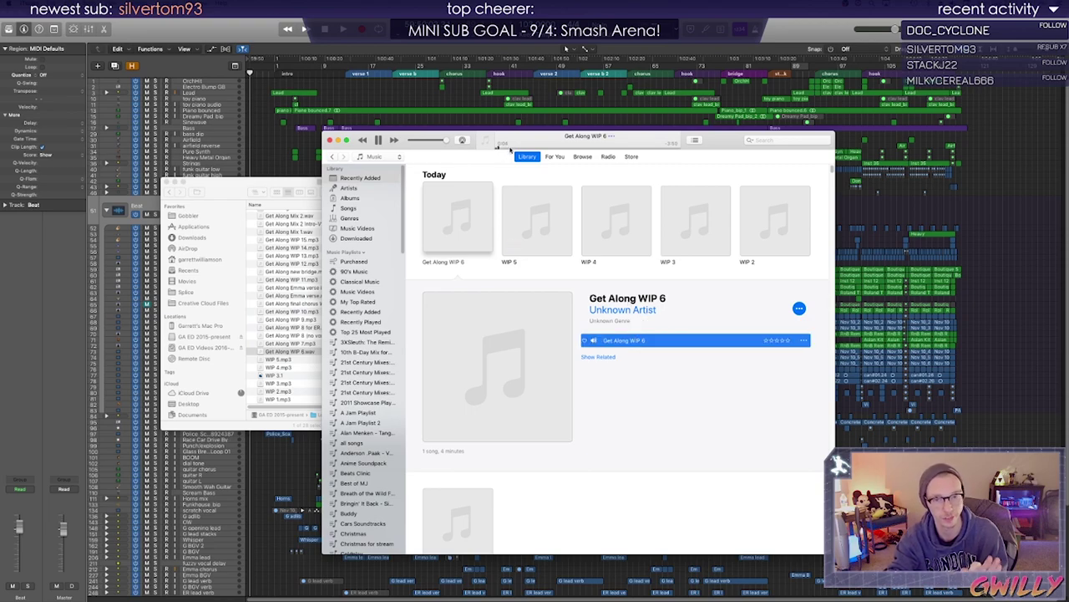
Sample the middle and later sections of Get Along WIP 6, and pause it at about 3:20
left_click(590, 147)
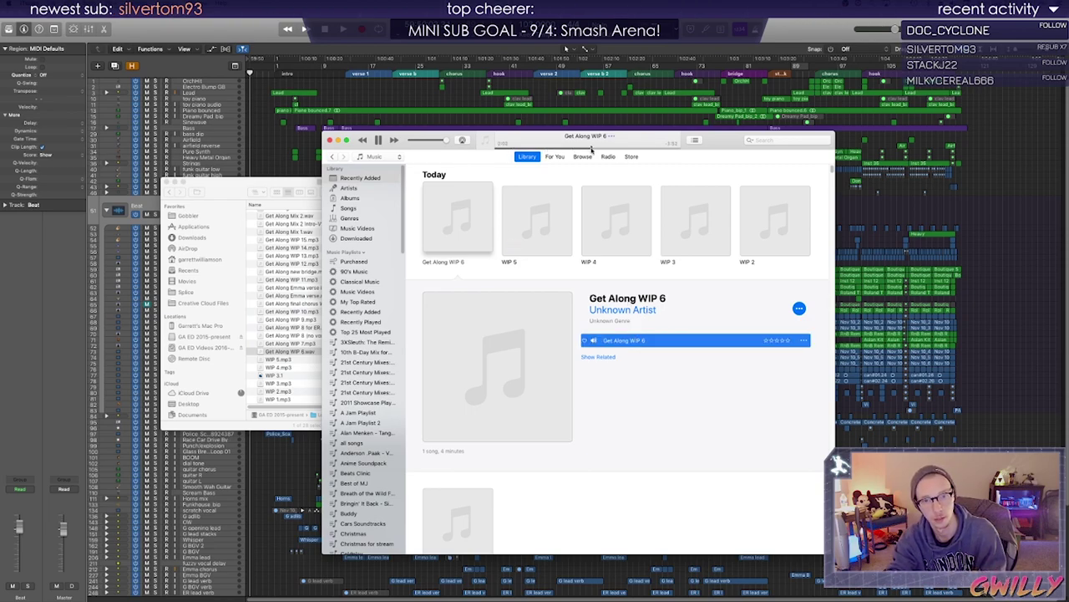
left_click(630, 148)
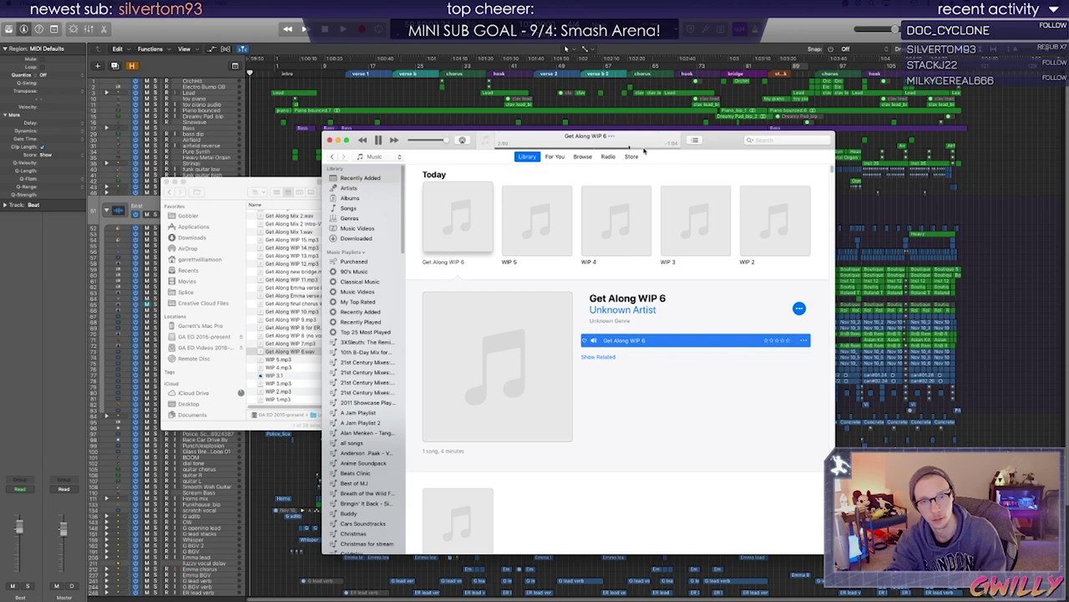
left_click(638, 148)
left_click_drag(638, 149, 634, 150)
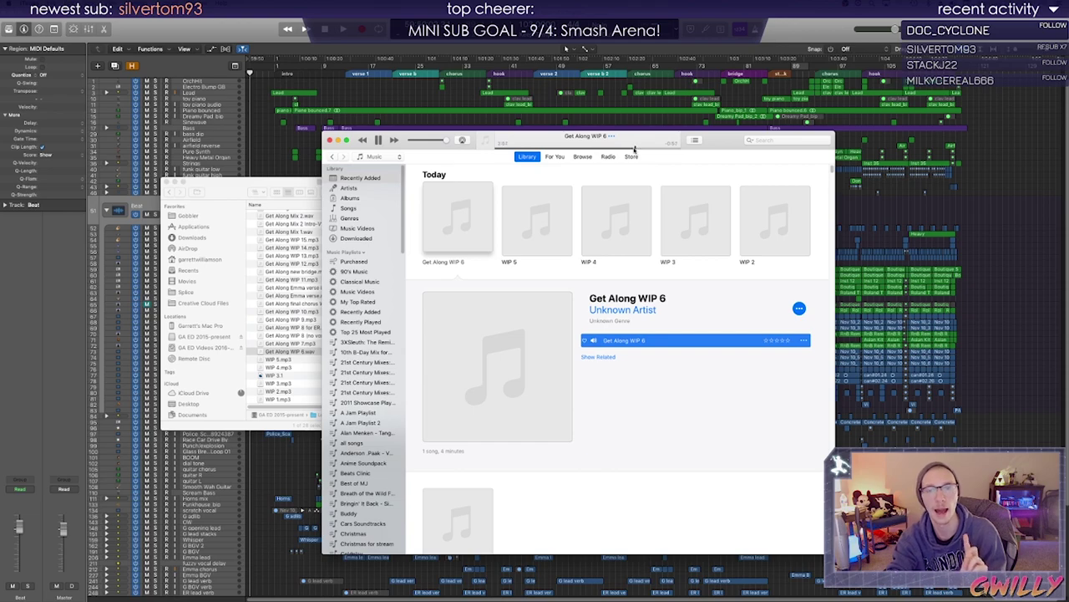
left_click(377, 140)
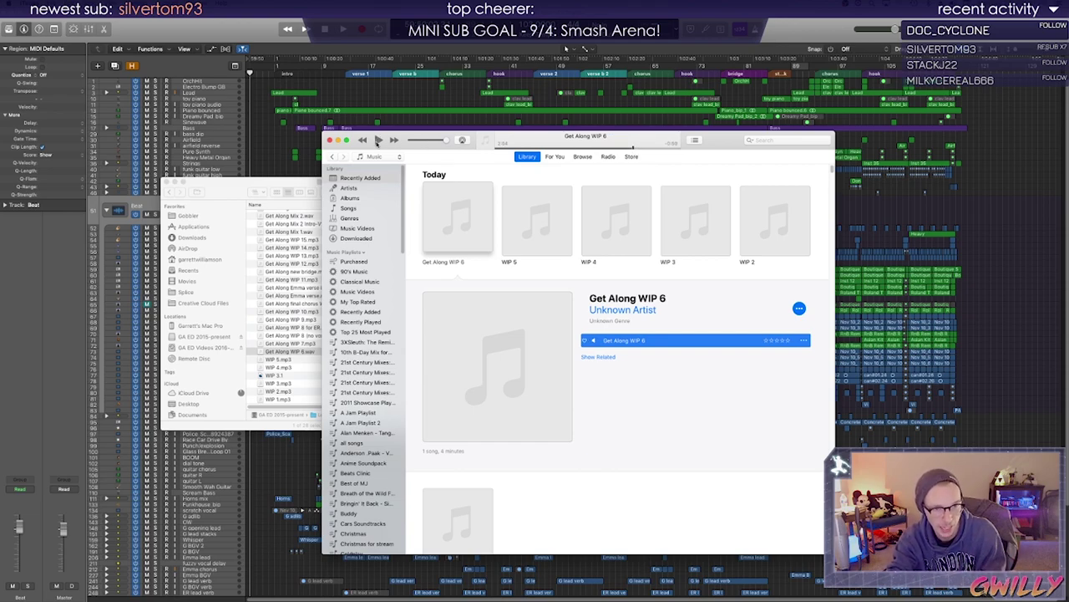
left_click(378, 139)
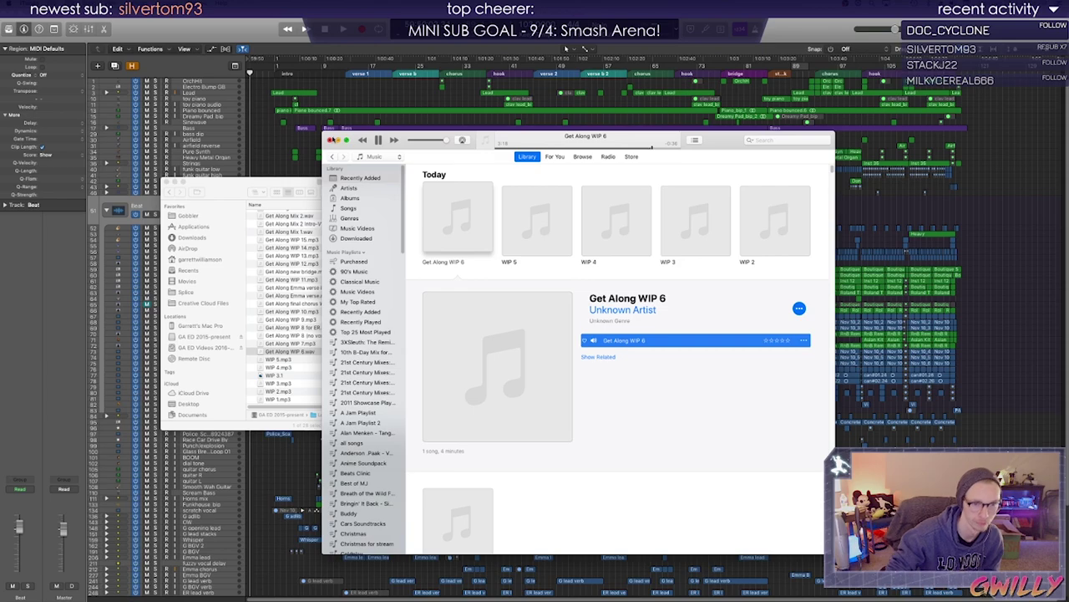
left_click(375, 139)
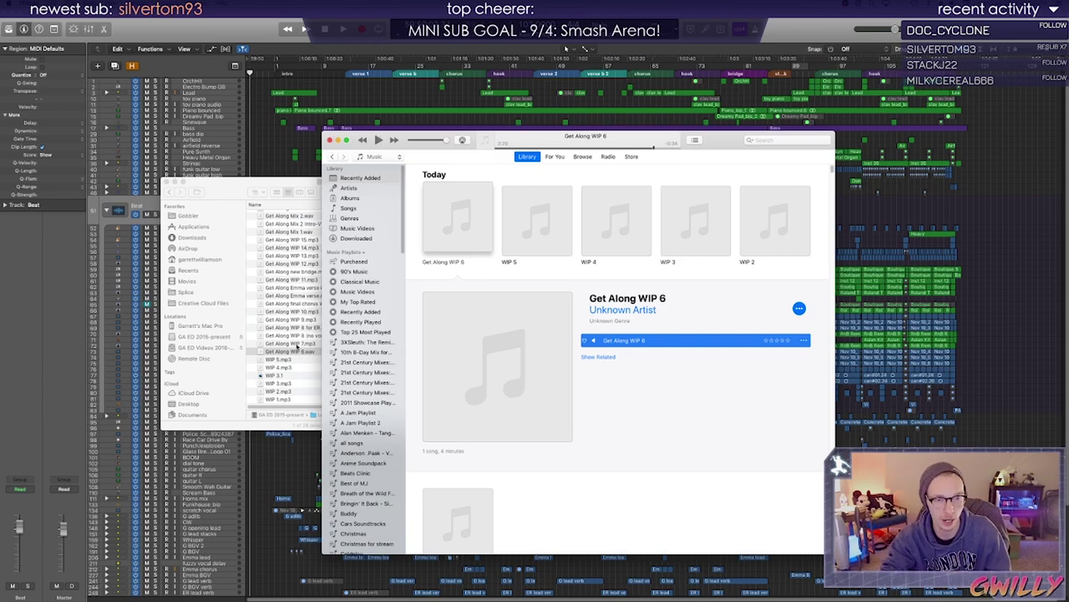
Open Get Along WIP 7.mp3 from Finder's Bounces folder in iTunes, sample its intro, and pause at about 0:13
left_click(296, 350)
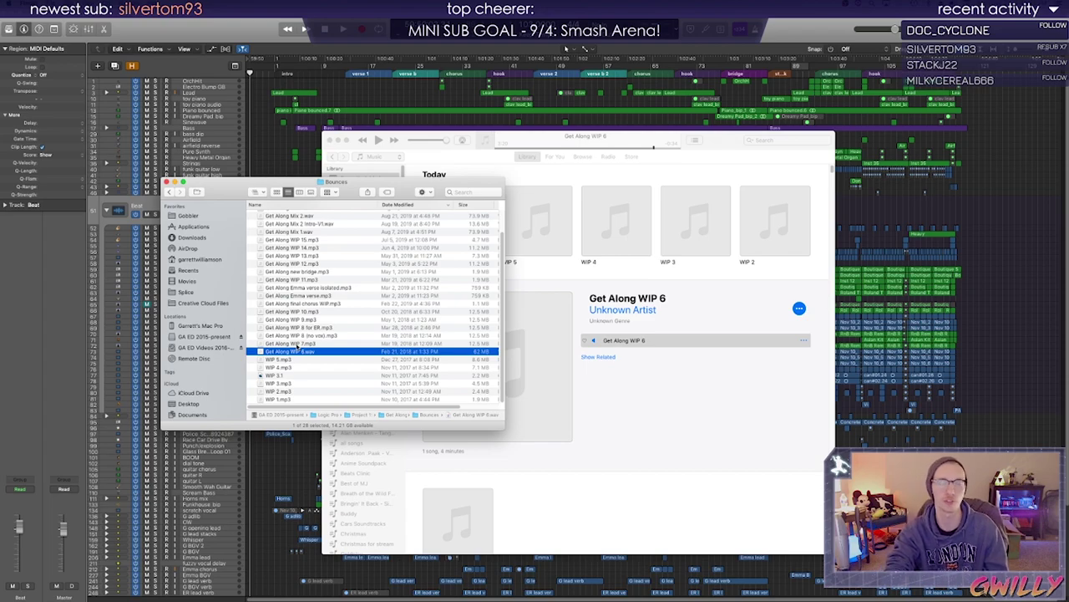
left_click(295, 344)
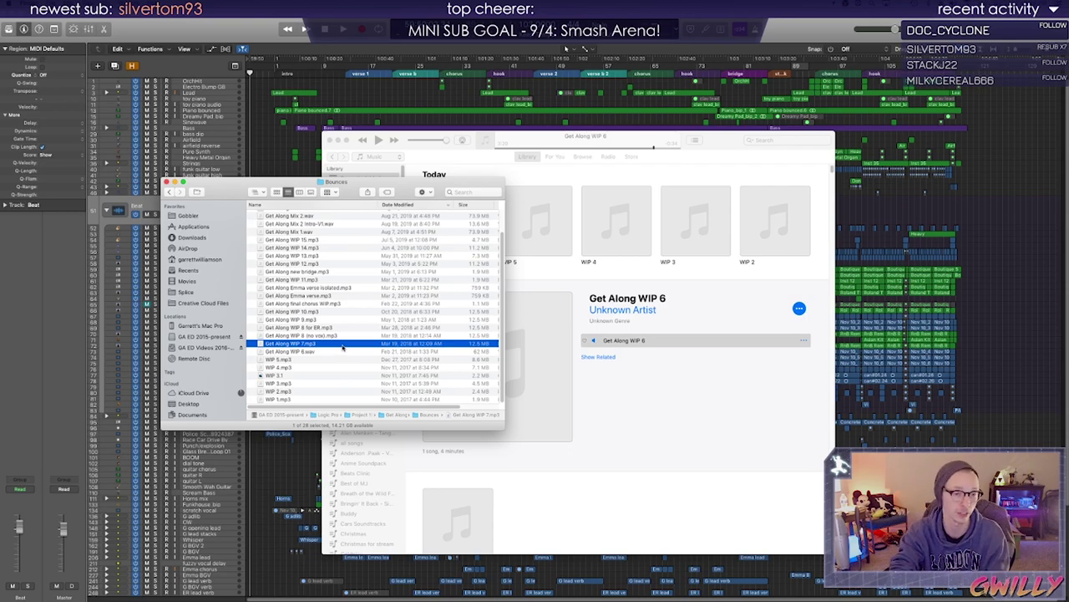
double_click(341, 346)
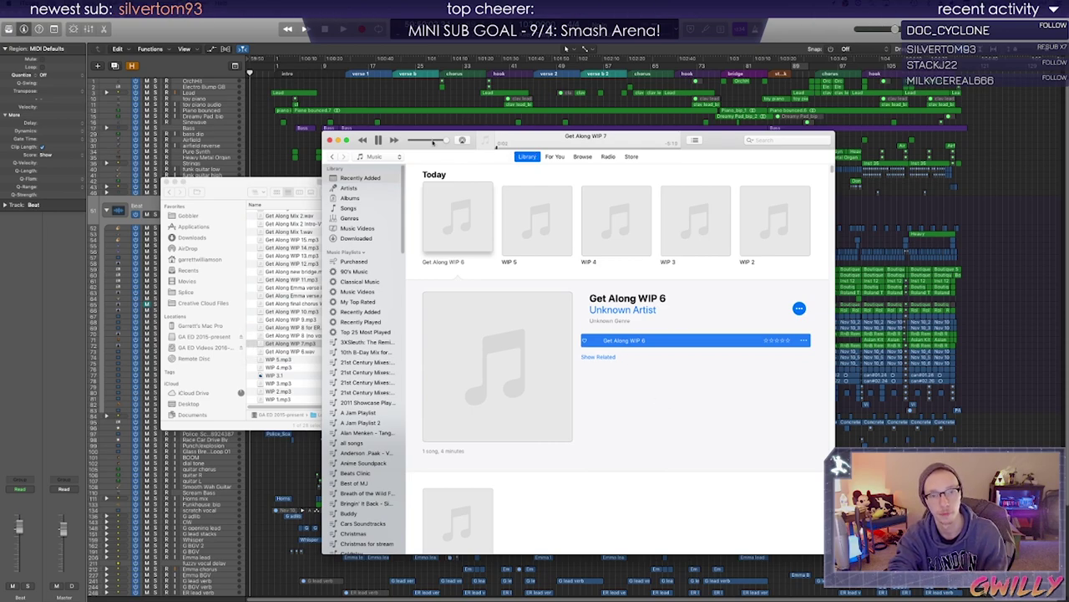
left_click(378, 140)
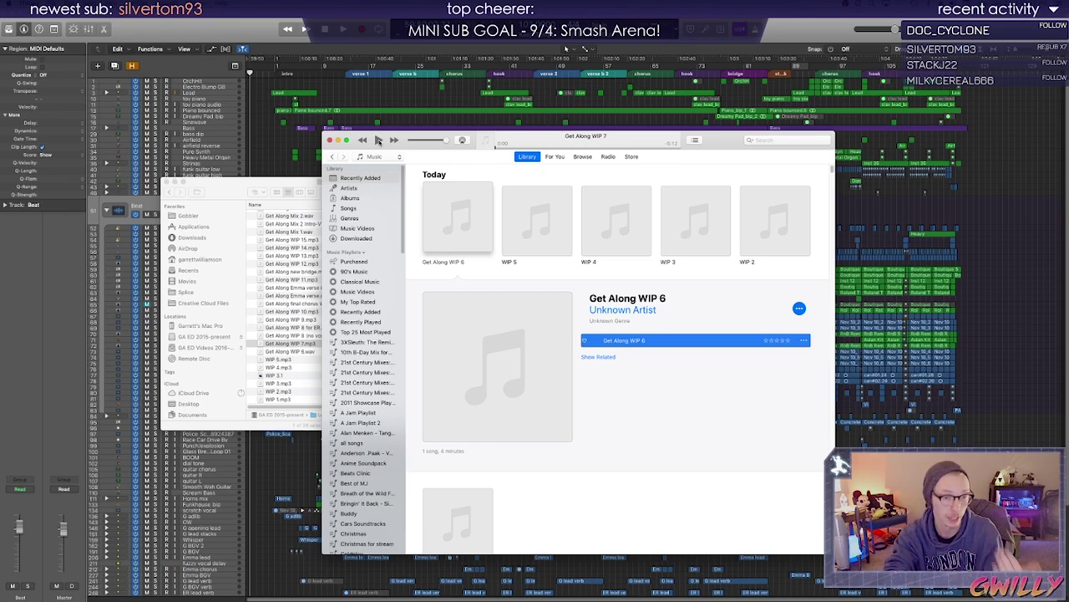
left_click(378, 141)
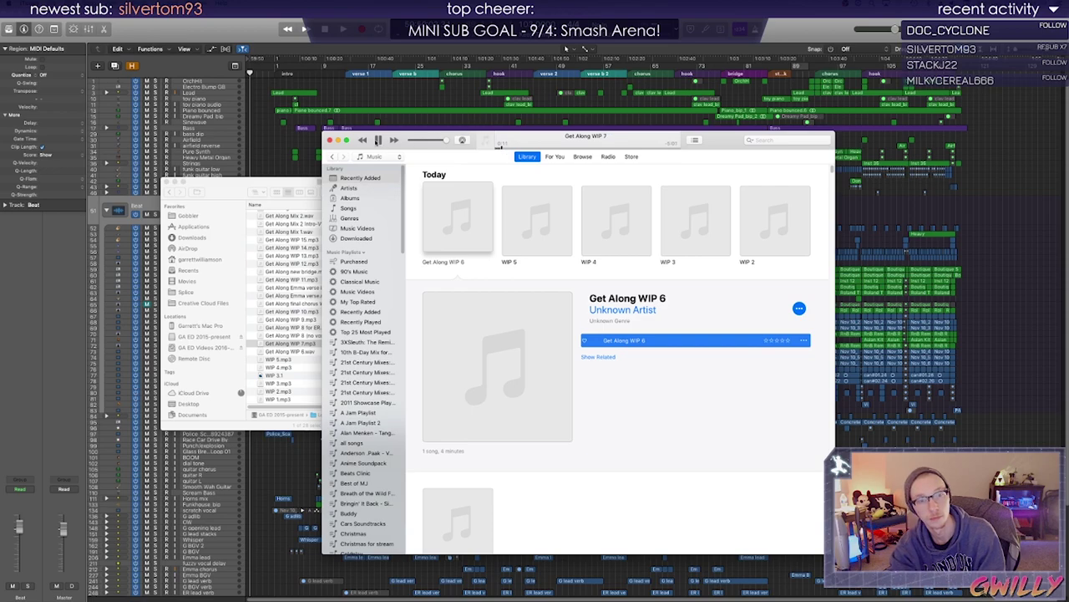
left_click(377, 140)
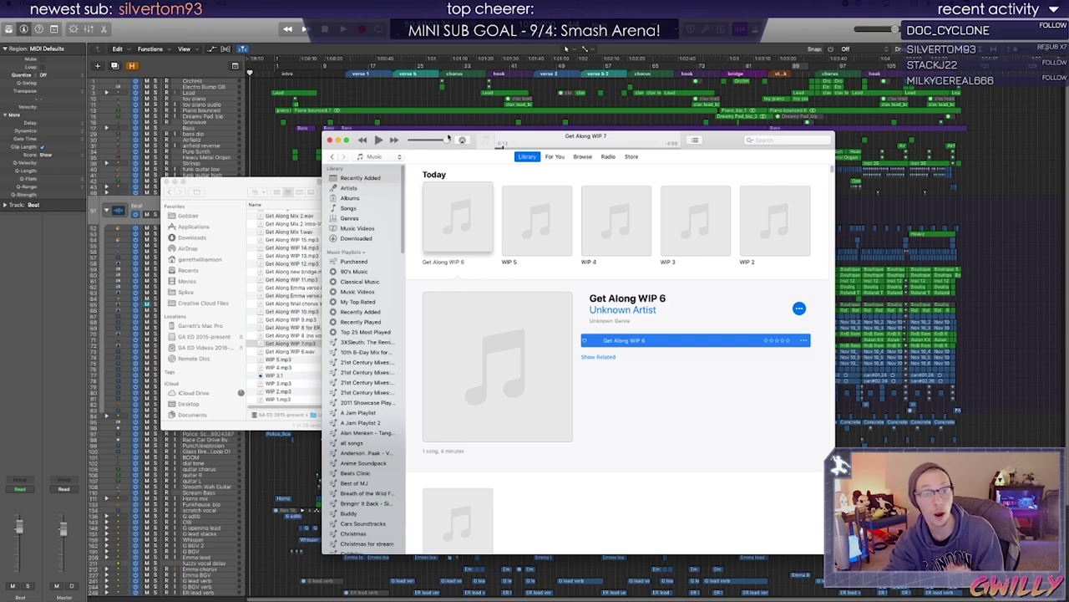
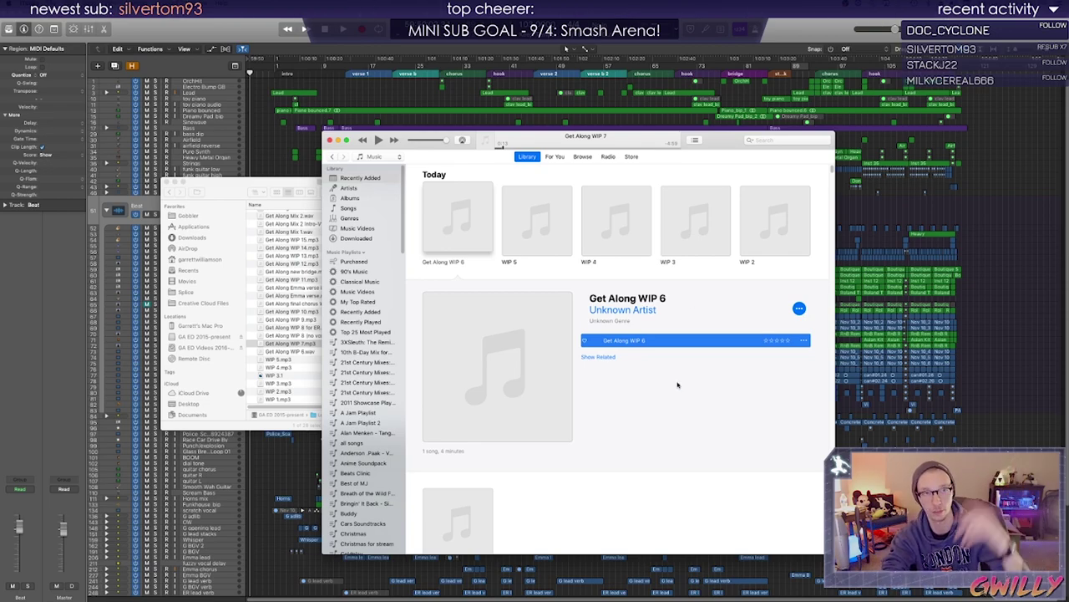
left_click(647, 391)
left_click(615, 345)
left_click(623, 344)
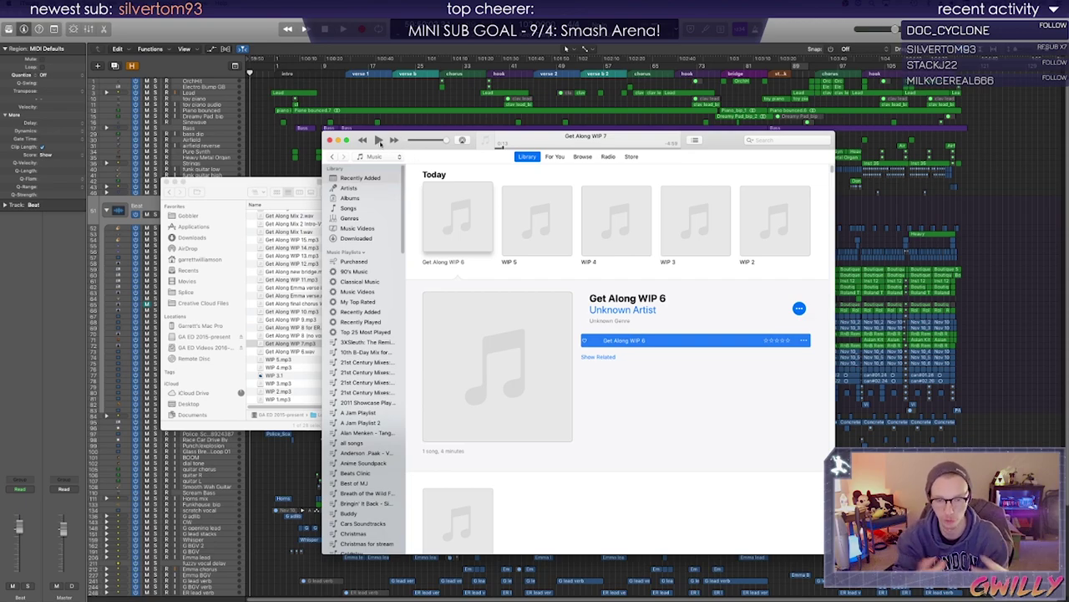
Replay the intro of Get Along WIP 7 in short stretches, and pause at about 0:17
left_click(378, 141)
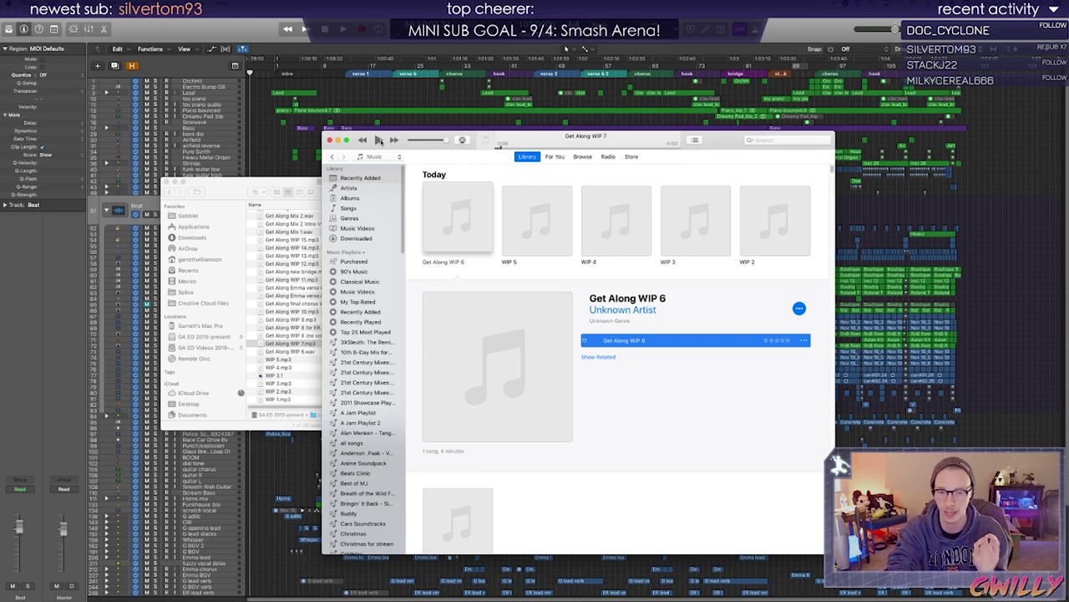
left_click(311, 332)
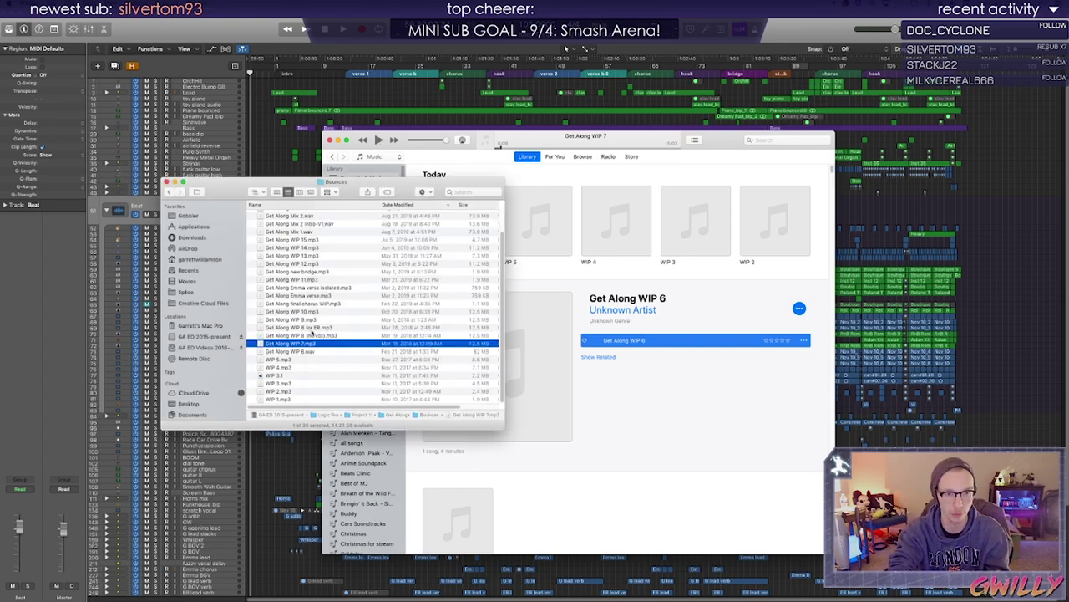
left_click(692, 404)
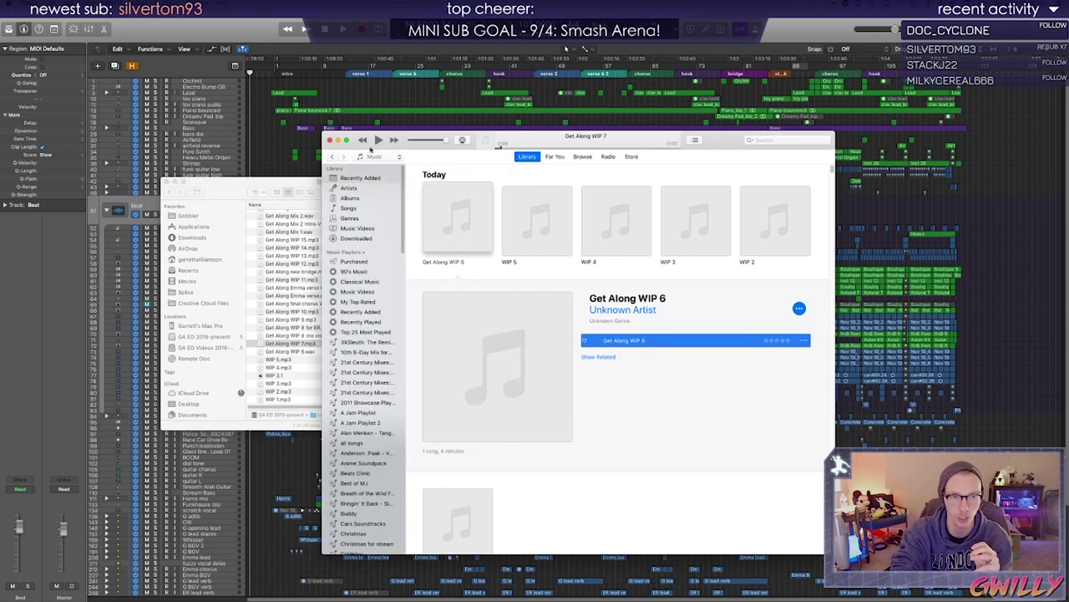
left_click(378, 141)
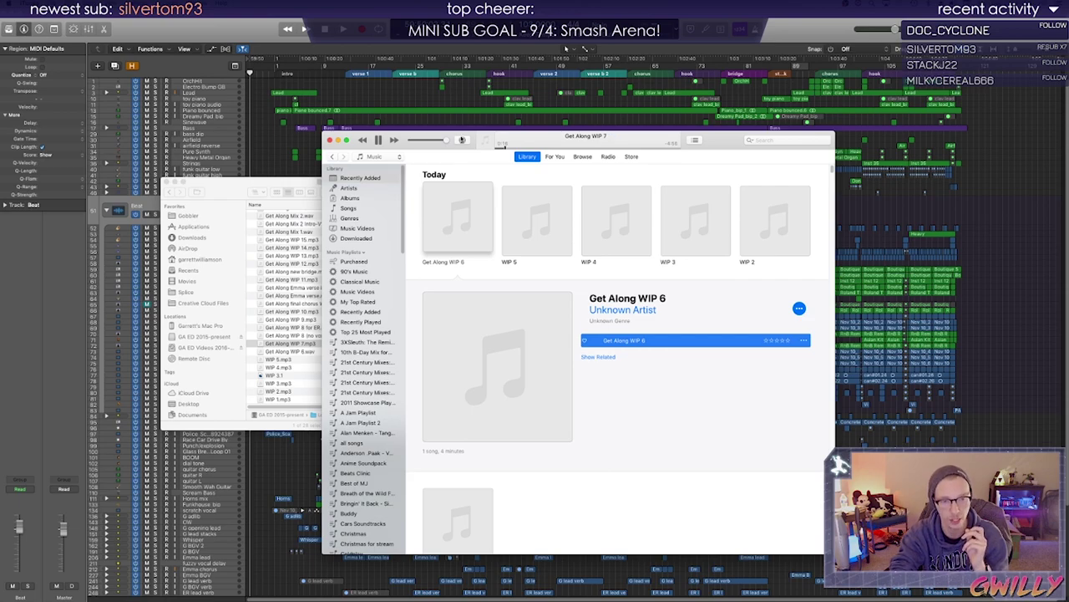
left_click(377, 140)
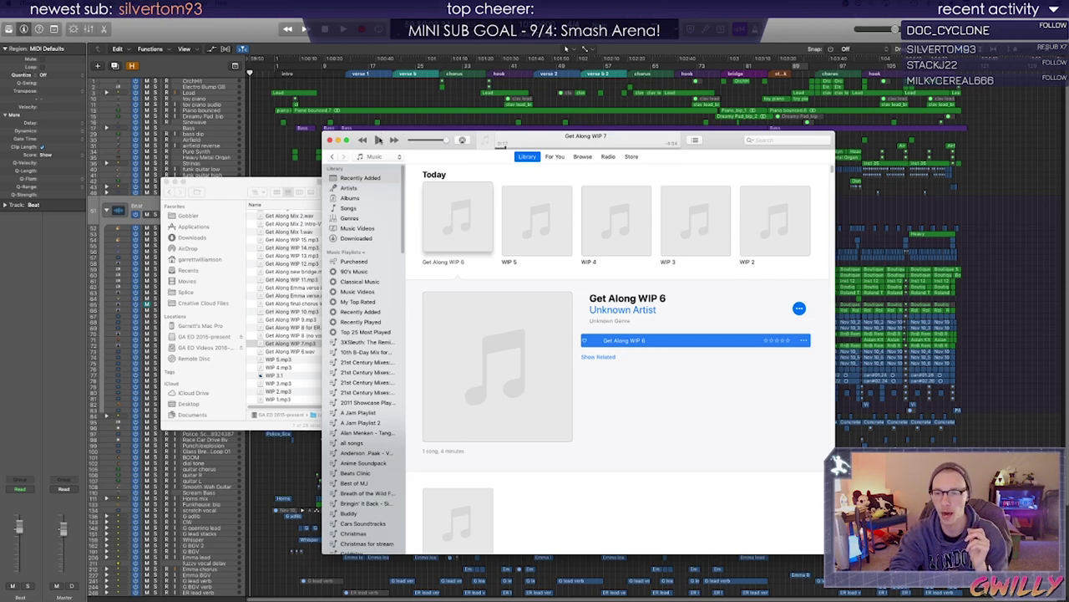
Resume Get Along WIP 7, listen on in short stretches, and pause at about 0:46
left_click(377, 141)
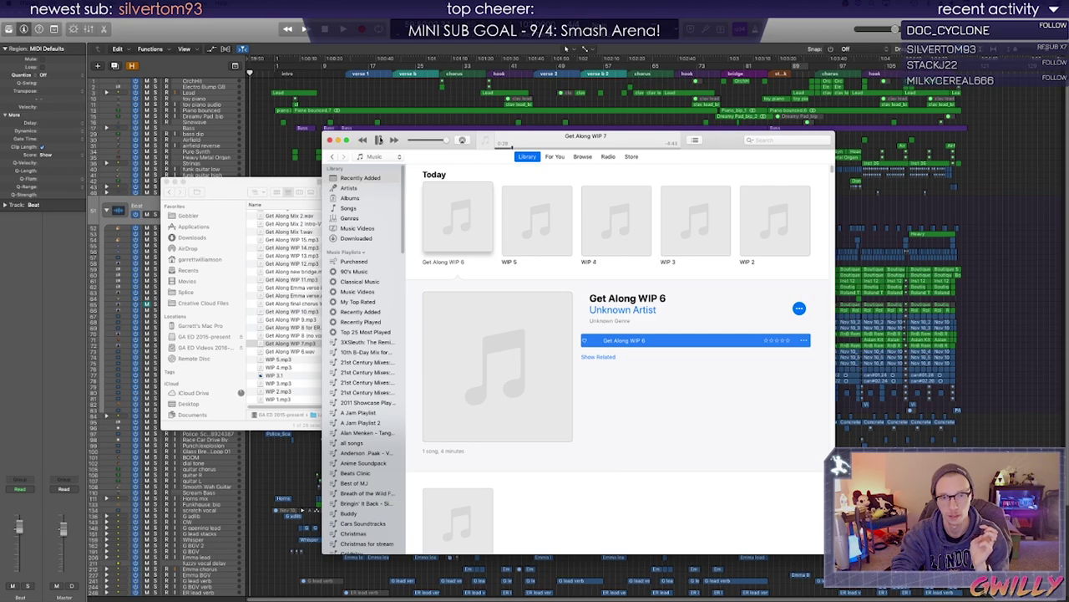
left_click(379, 140)
left_click(378, 140)
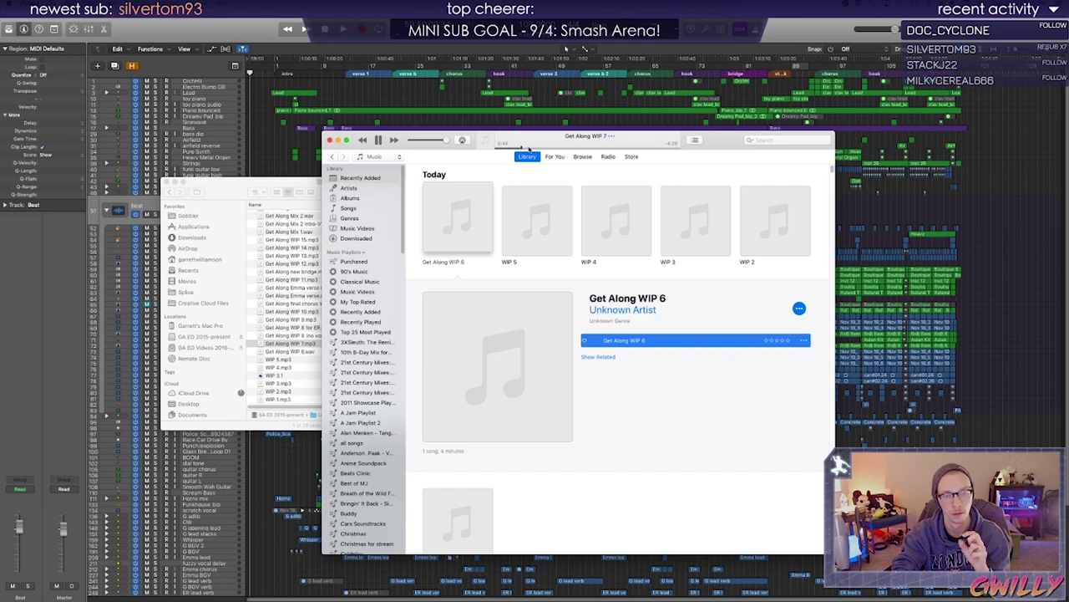
left_click(379, 140)
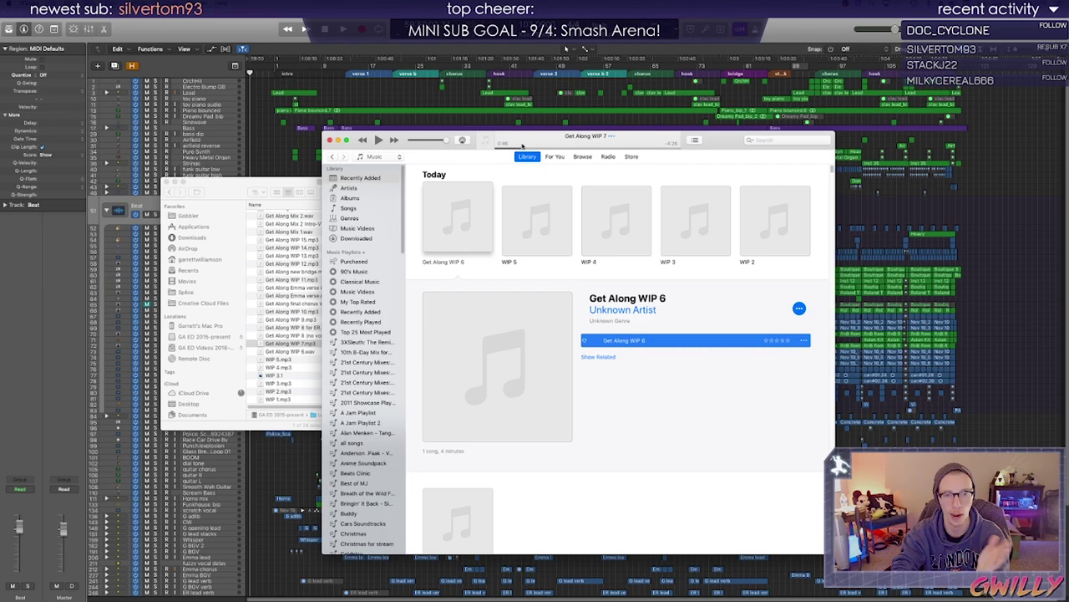
Resume WIP 7, sample the section around the one-minute mark, and pause at about 1:11
left_click(379, 140)
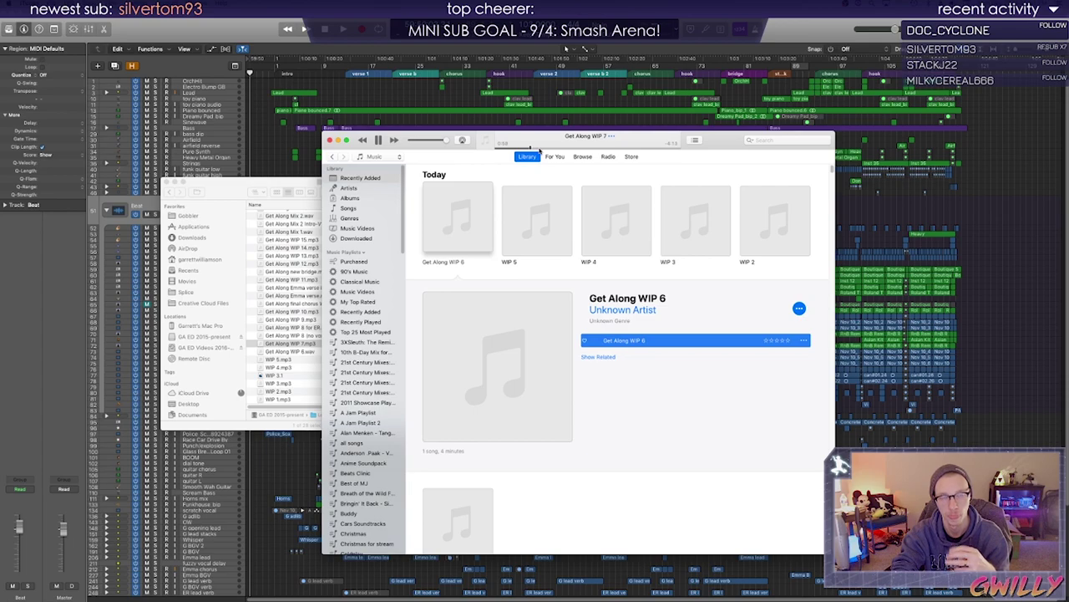
left_click(543, 149)
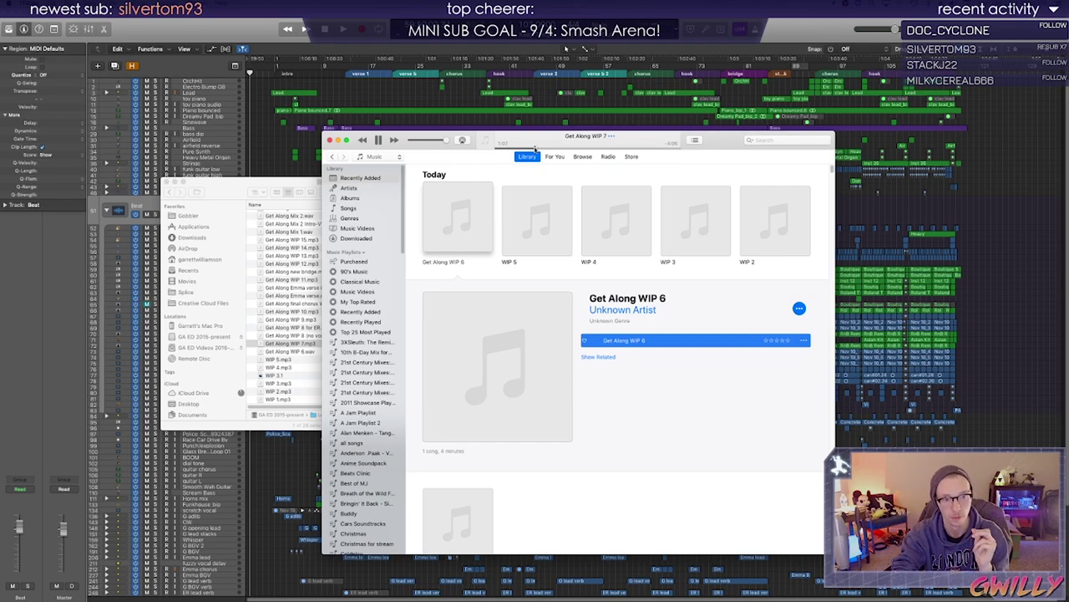
left_click(377, 140)
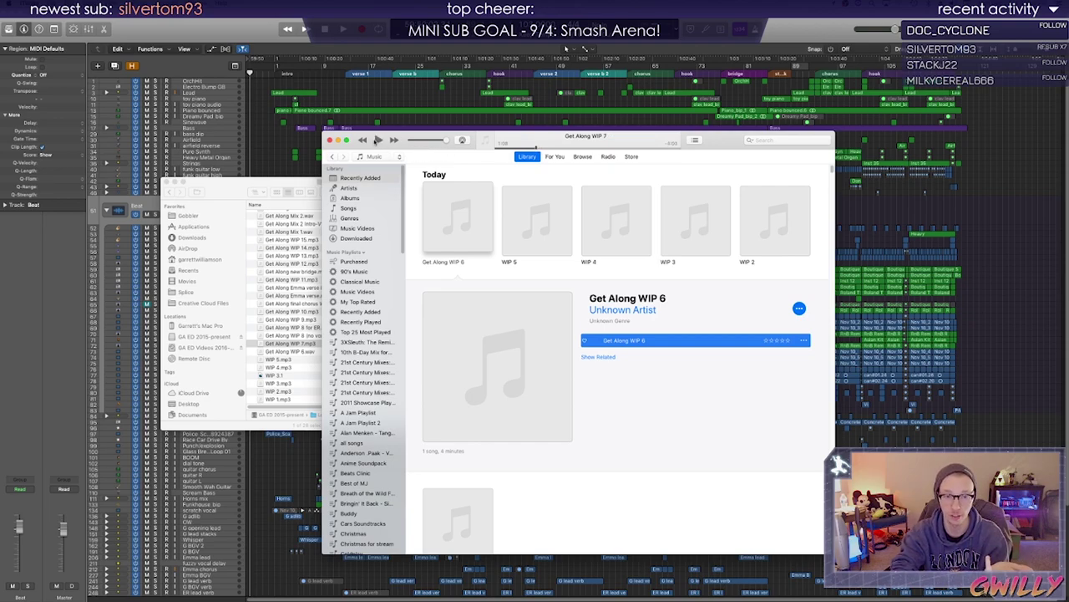
left_click(377, 141)
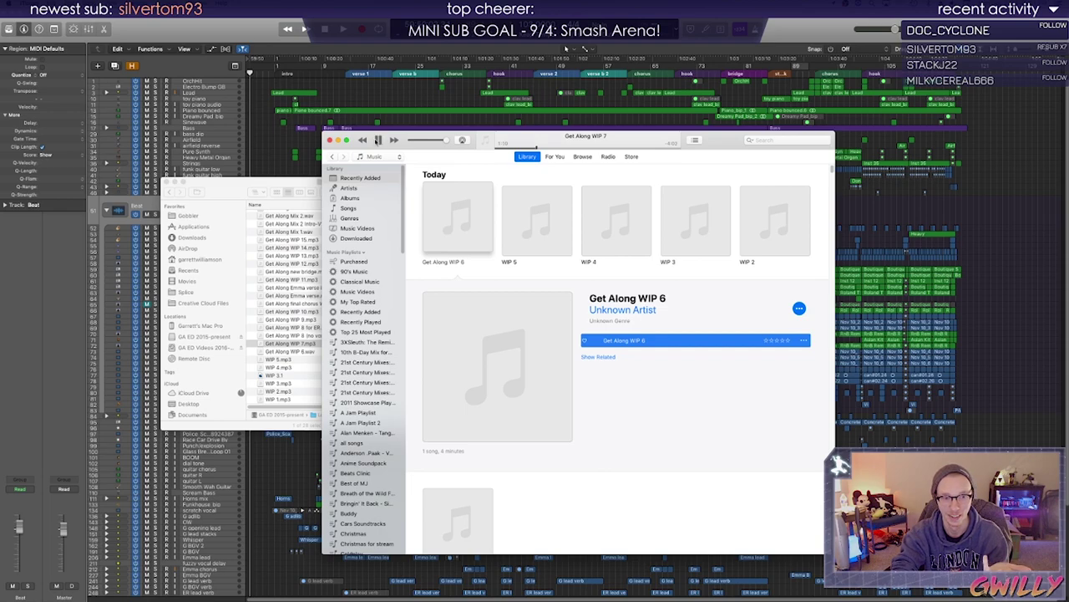
left_click(377, 141)
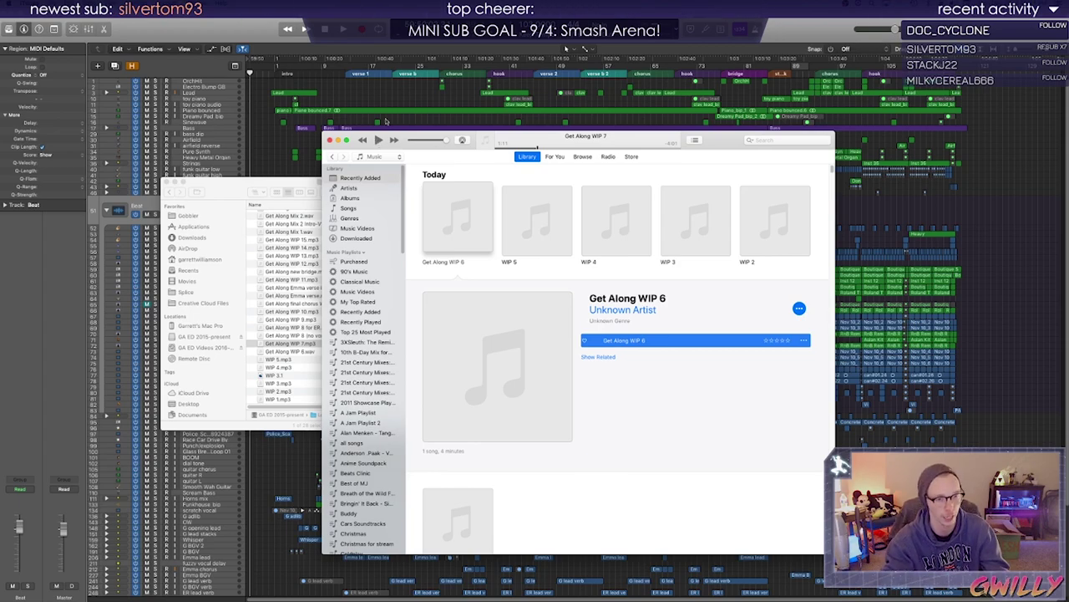
Resume WIP 7, skip ahead to its middle section, and pause at about 2:54
left_click(378, 141)
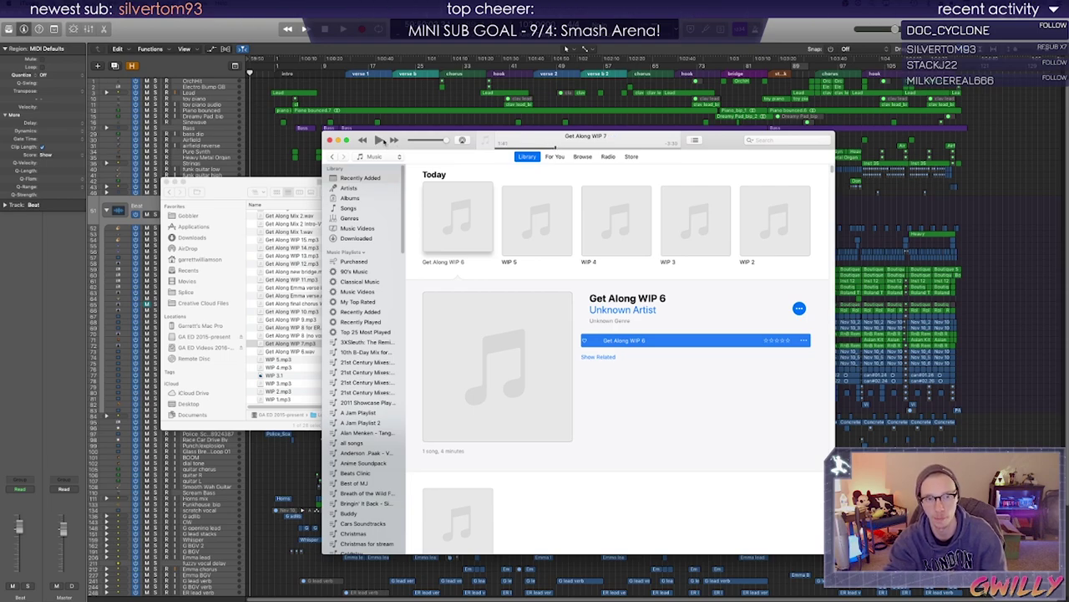
left_click(576, 148)
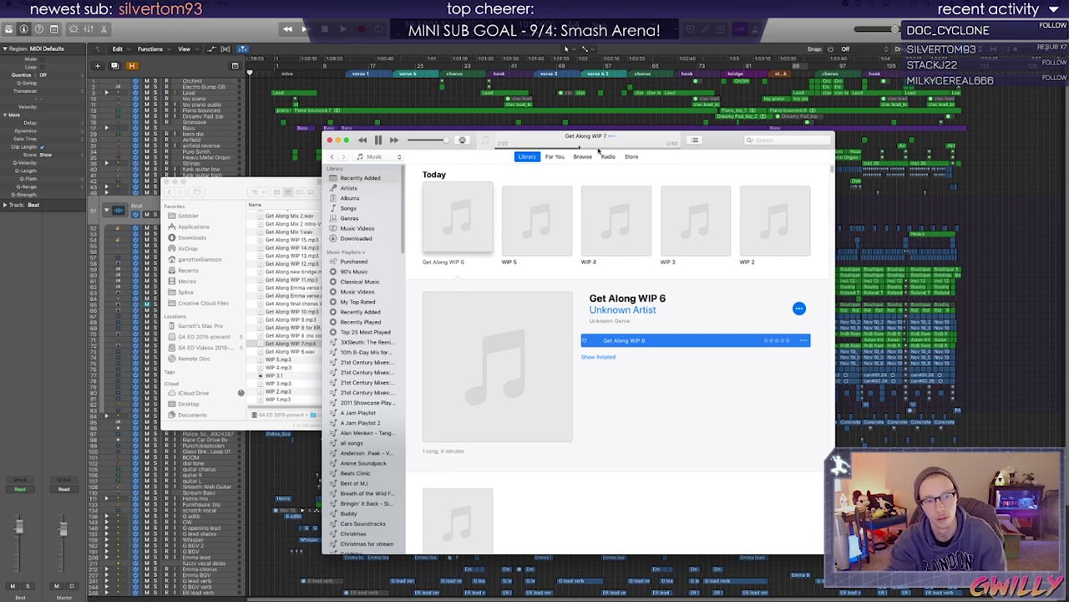
left_click(377, 139)
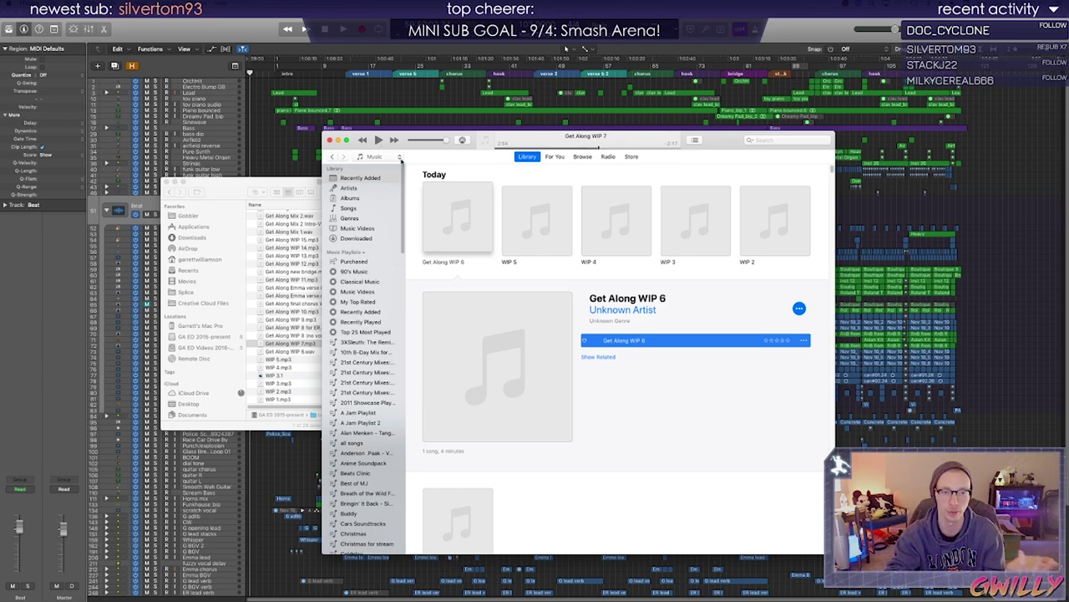
Resume Get Along WIP 7, listen to its final section in stretches, and pause near the end
left_click(377, 139)
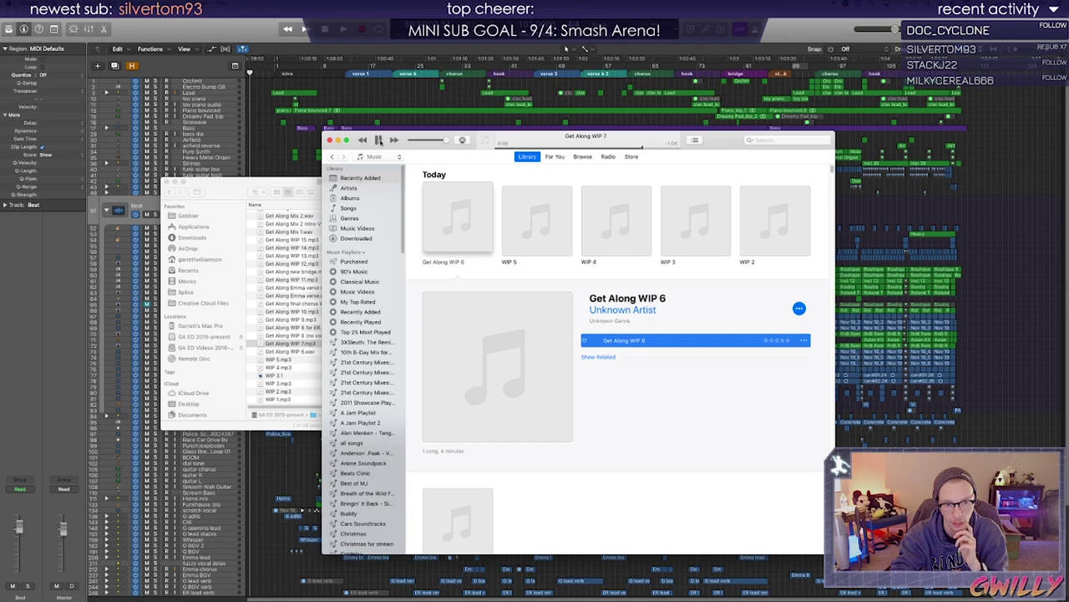
left_click(380, 140)
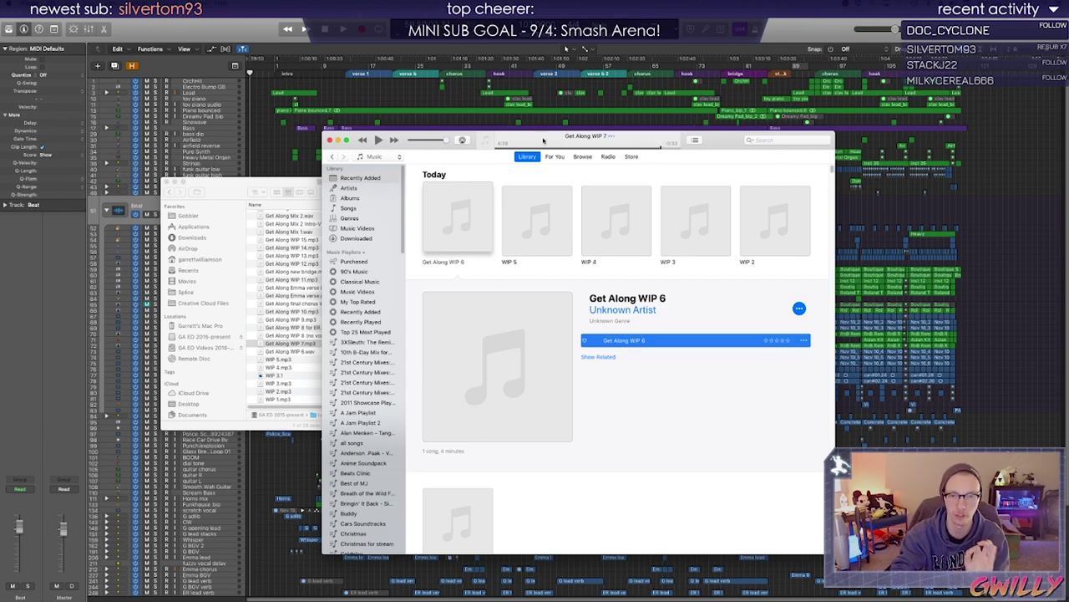
key("space")
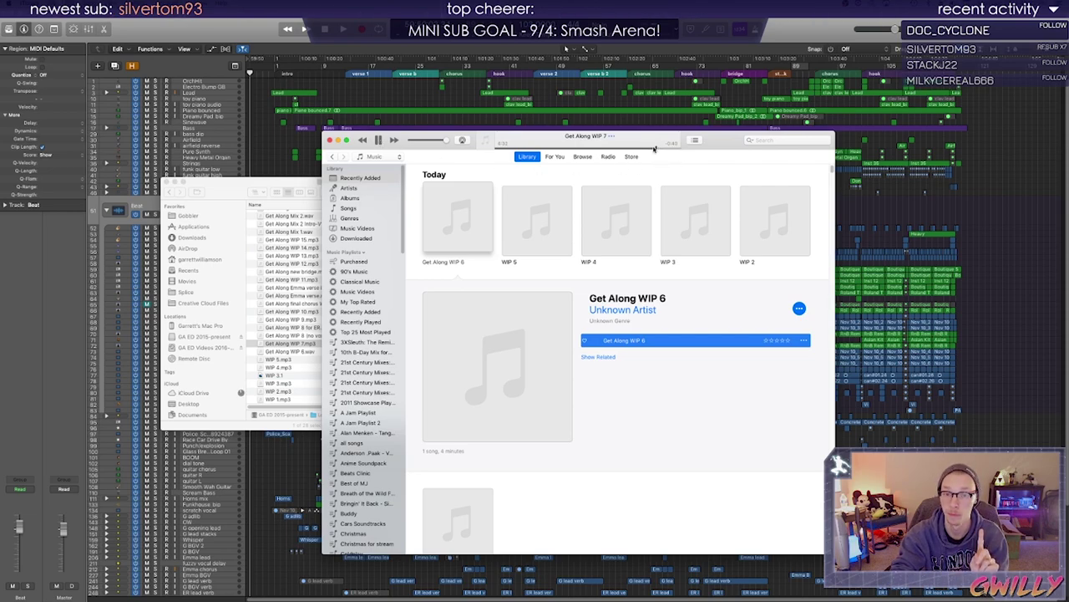
left_click(381, 143)
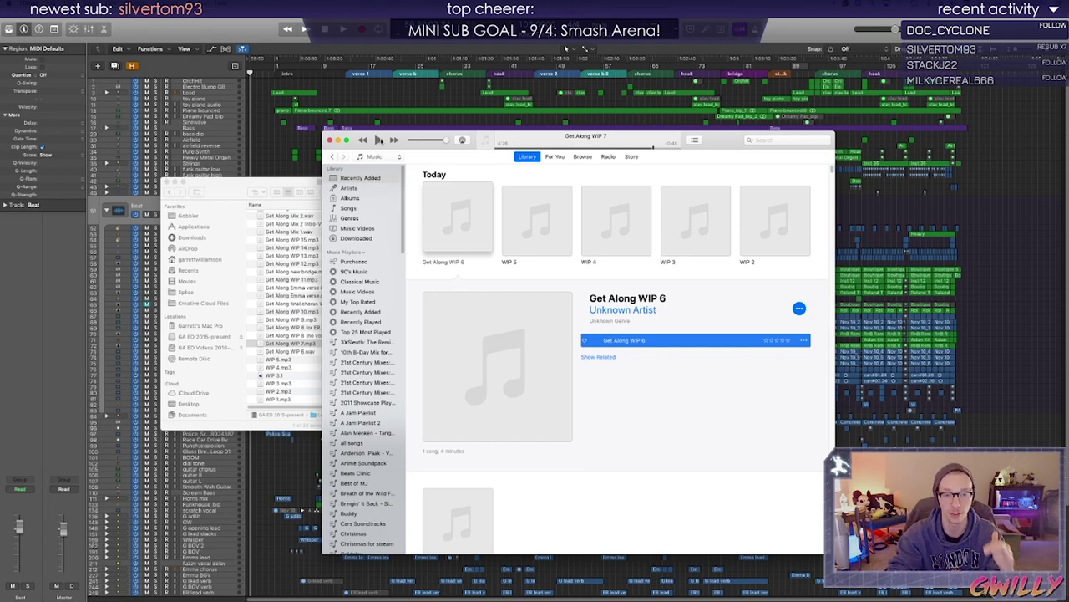
left_click(378, 139)
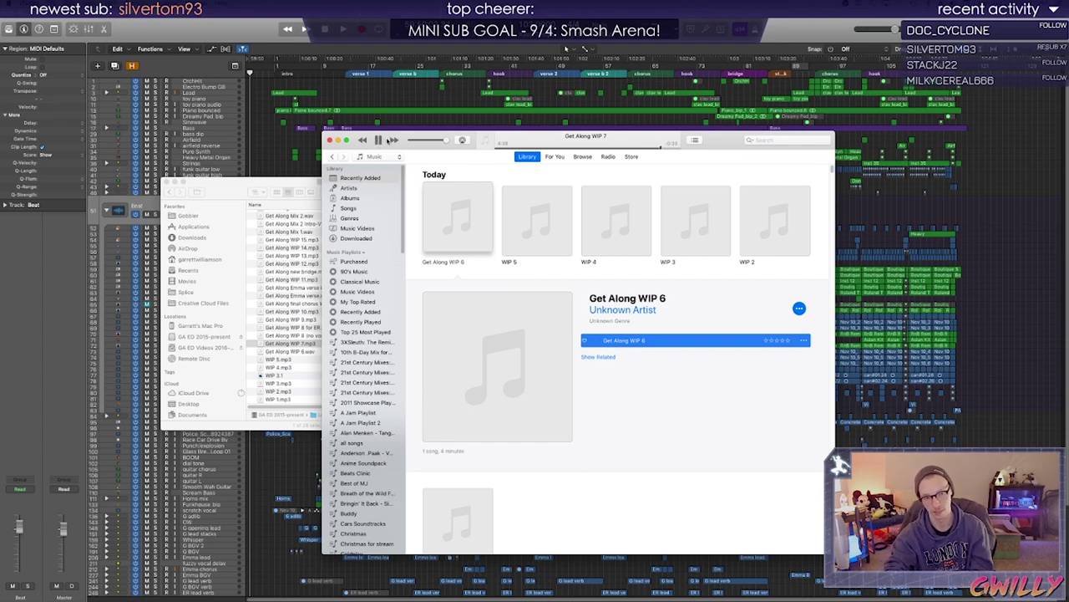
left_click(379, 140)
Play Get Along WIP 8 (no vox).mp3 from the Bounces folder, skip ahead, and pause at about 1:13
left_click(309, 343)
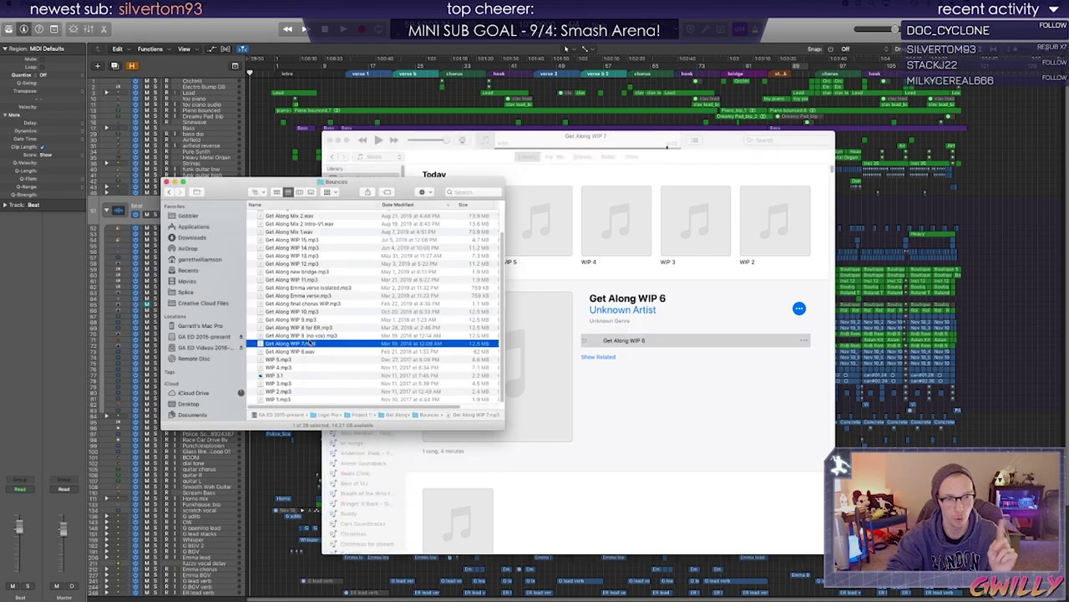
double_click(306, 336)
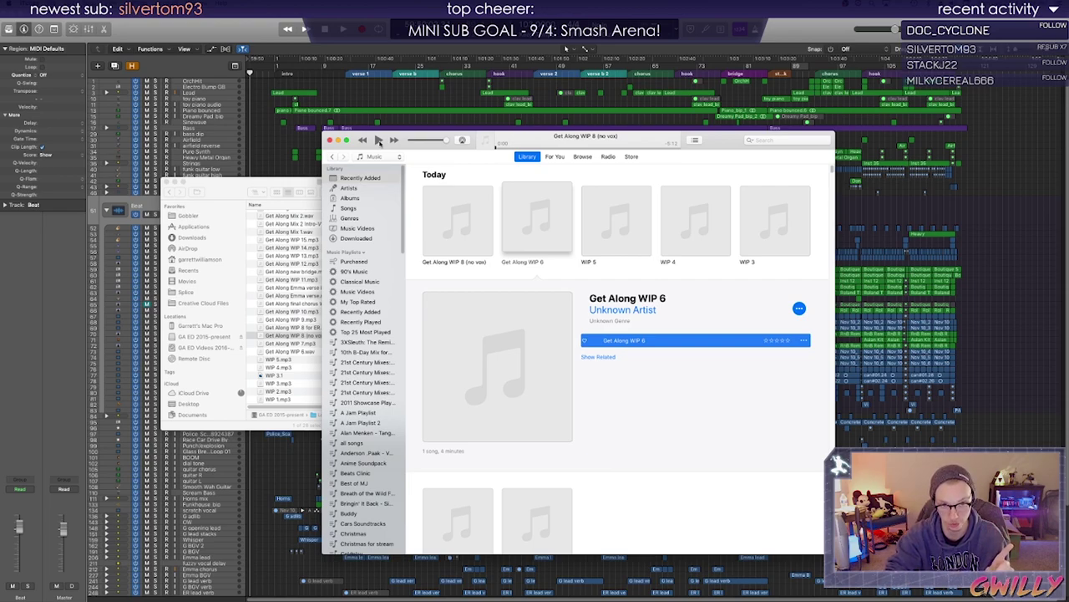
left_click(378, 141)
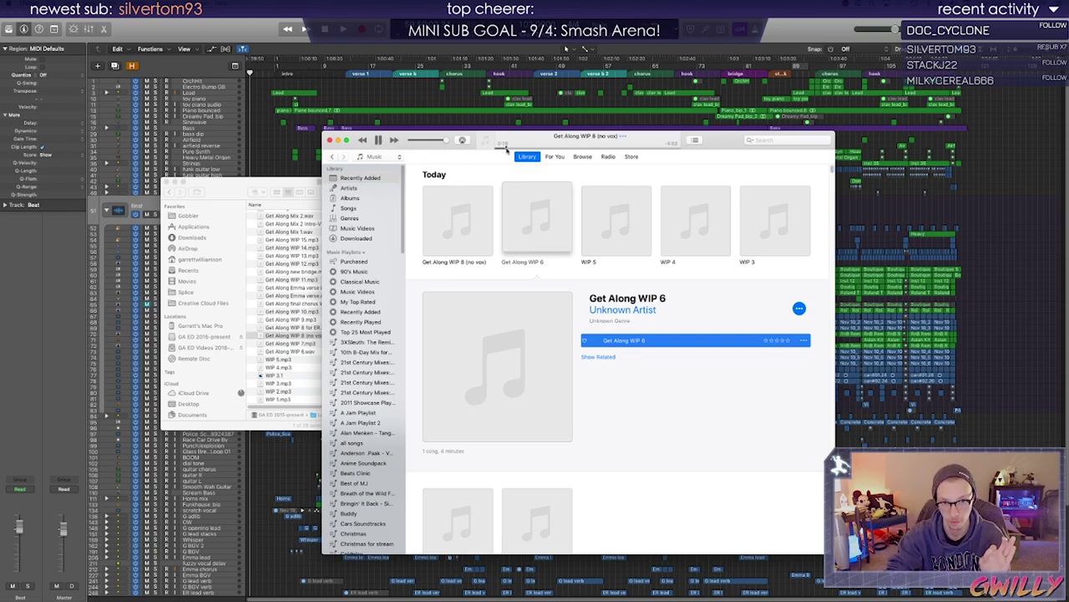
left_click_drag(526, 147, 547, 148)
left_click(377, 140)
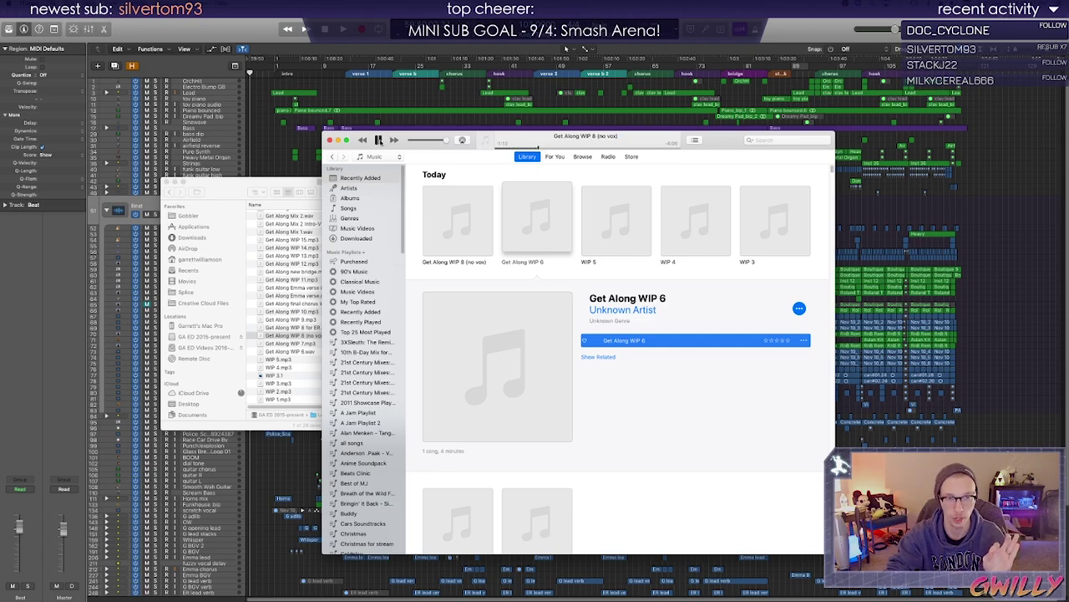
Play Get Along WIP 8 for ER.mp3 from the Bounces folder, sample several spots, and pause at about 2:46
left_click(289, 335)
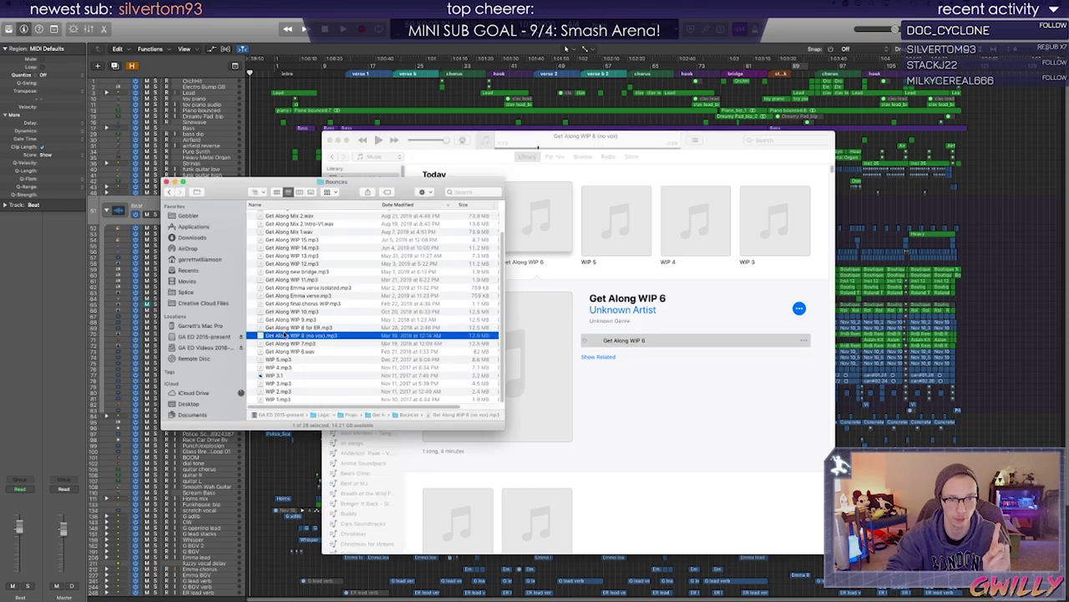
double_click(288, 326)
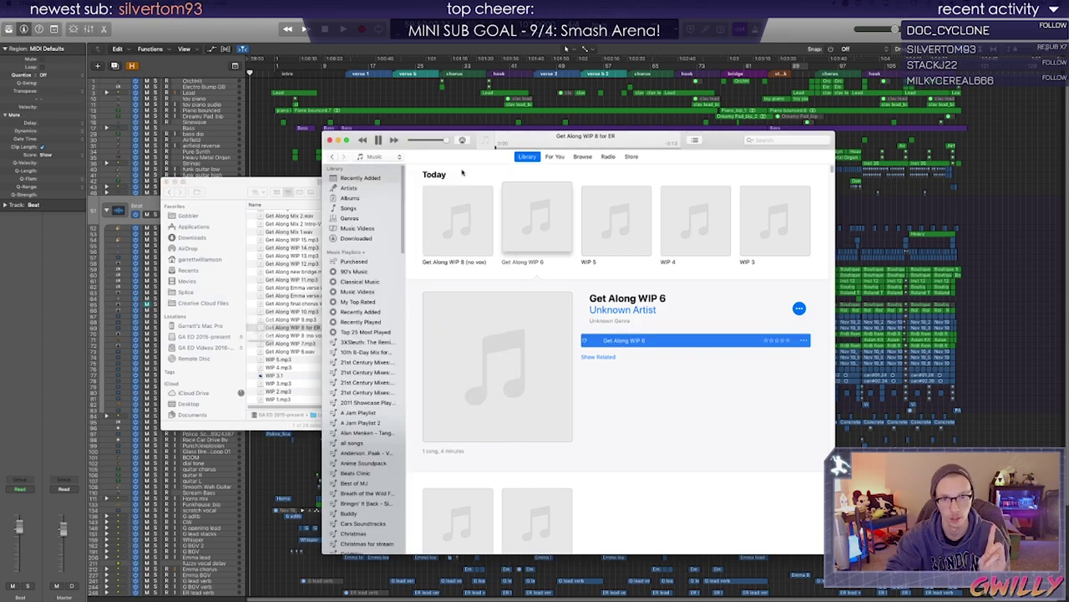
left_click(543, 148)
left_click(548, 147)
left_click(499, 148)
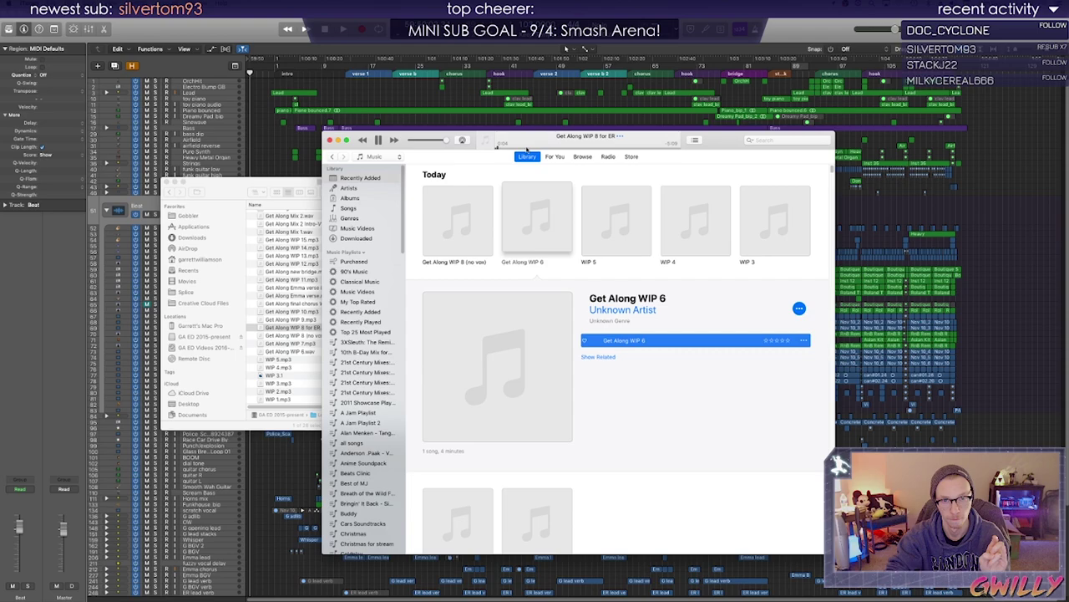
left_click(581, 148)
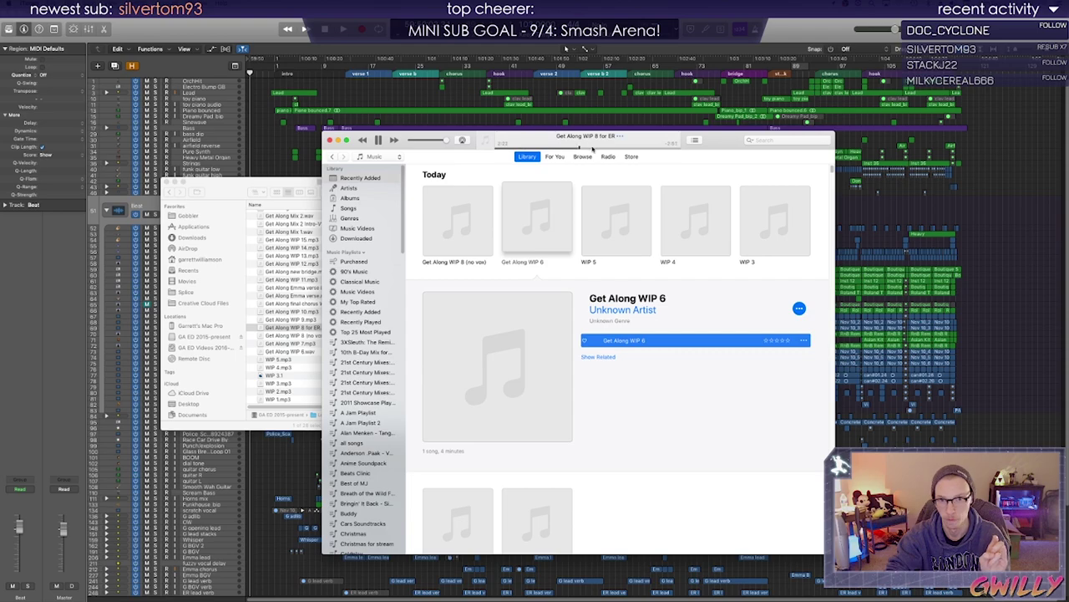
left_click(378, 139)
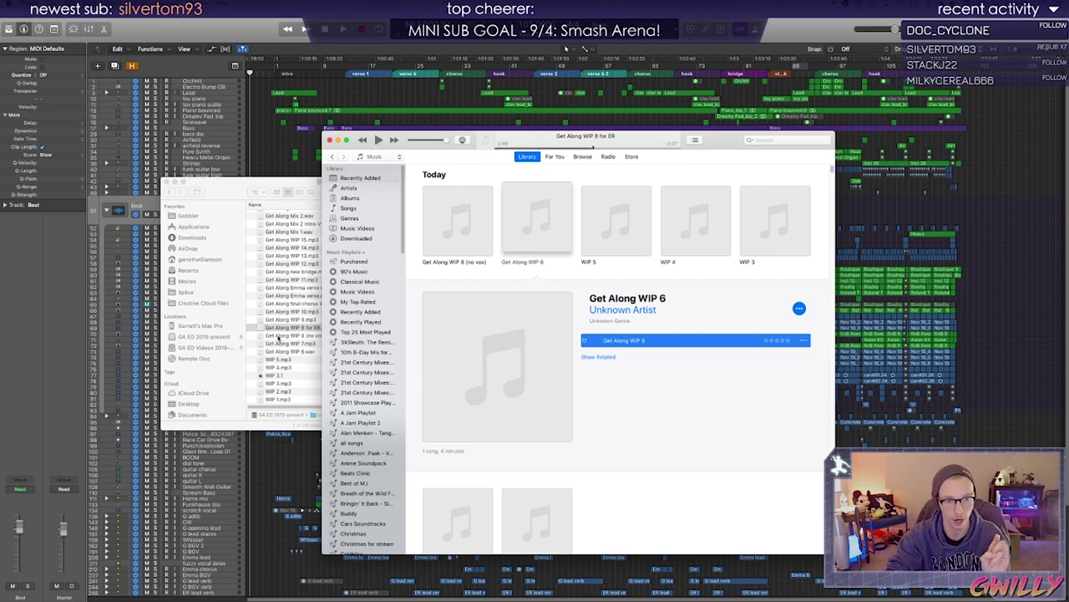
Open Get Along WIP 9.mp3 from the Bounces folder and pause it at the very beginning
left_click(279, 338)
left_click(284, 320)
key("space")
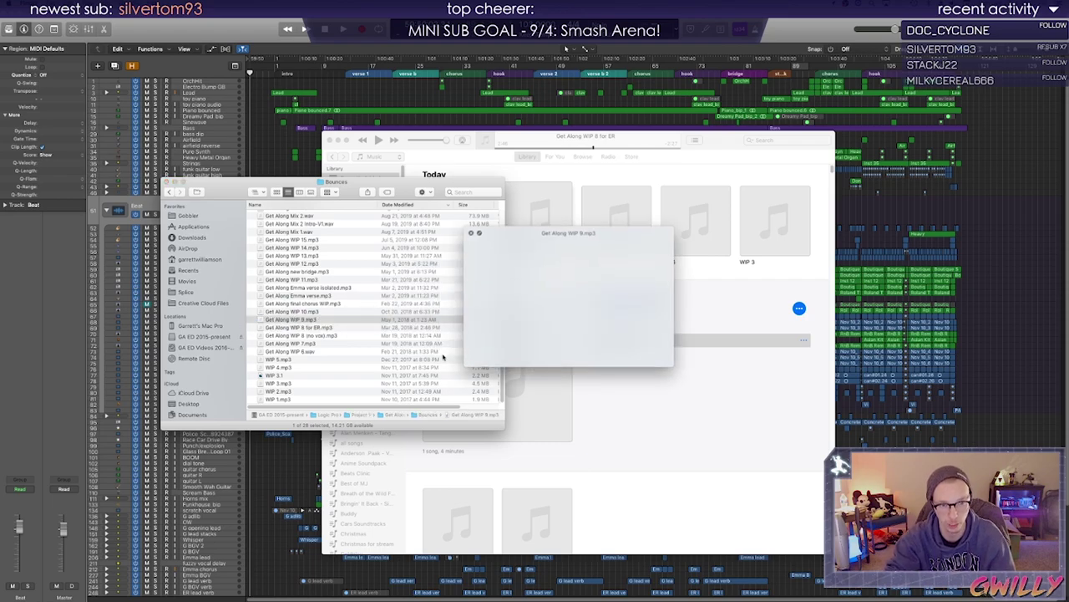
key("space")
double_click(284, 320)
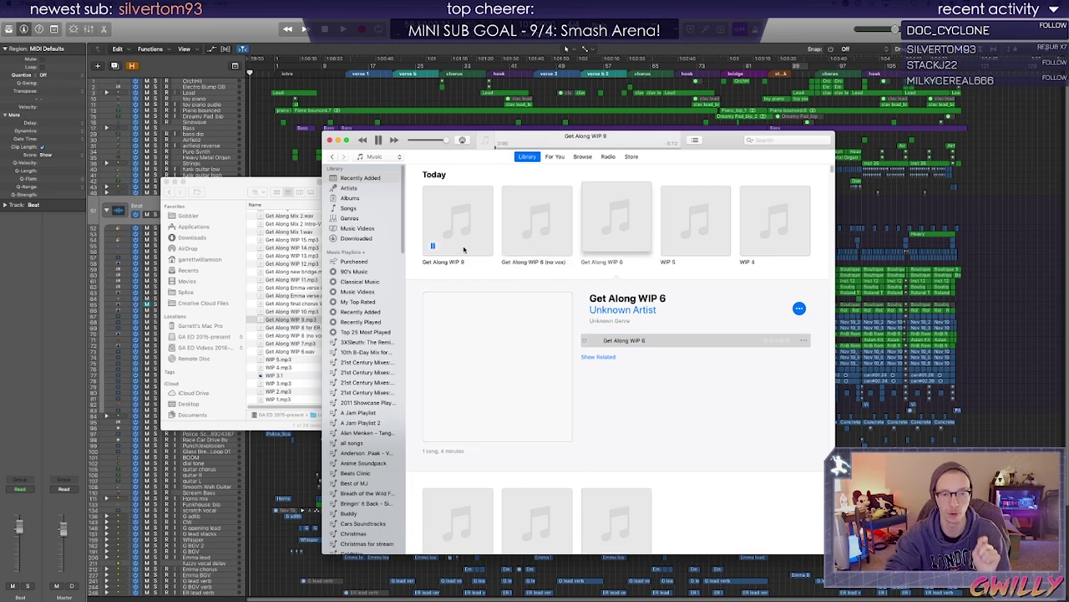
left_click(282, 304)
left_click(643, 377)
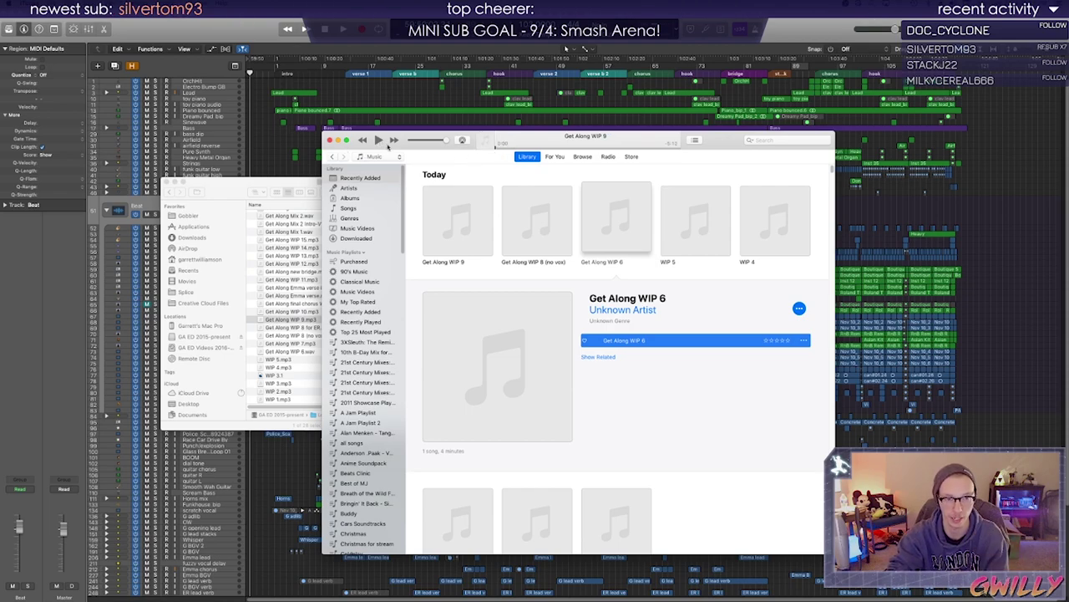
Play the opening of Get Along WIP 9 in short stretches, and pause at about 0:33
left_click(378, 140)
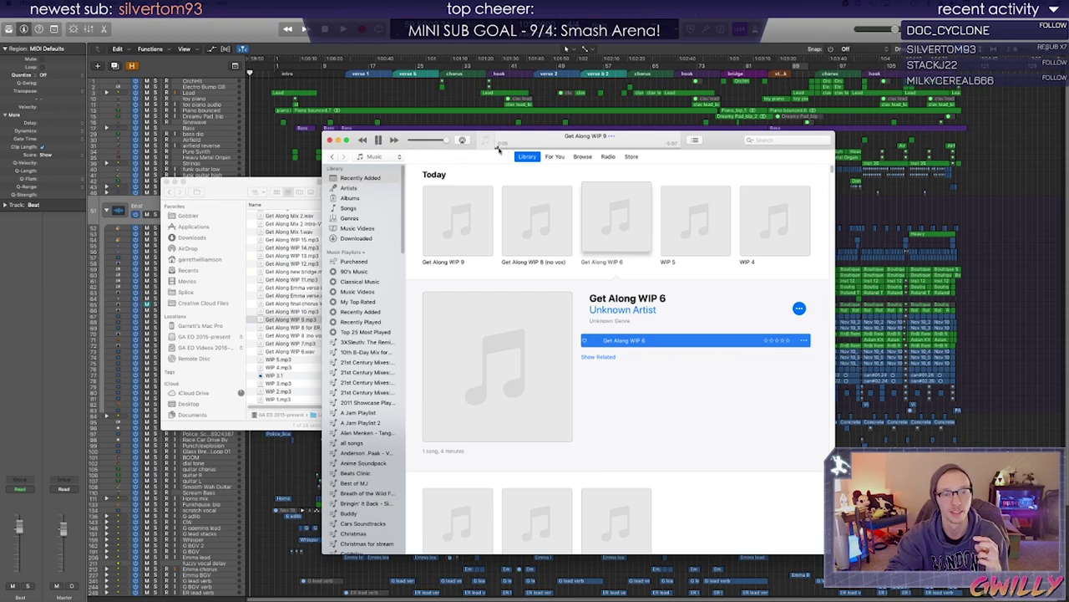
left_click(378, 140)
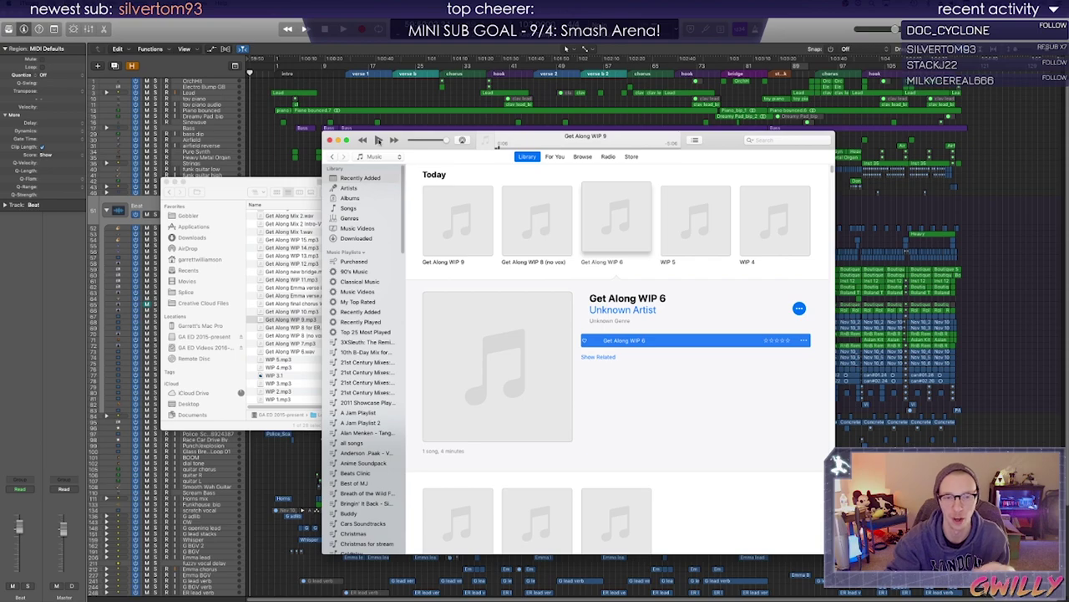
left_click(378, 140)
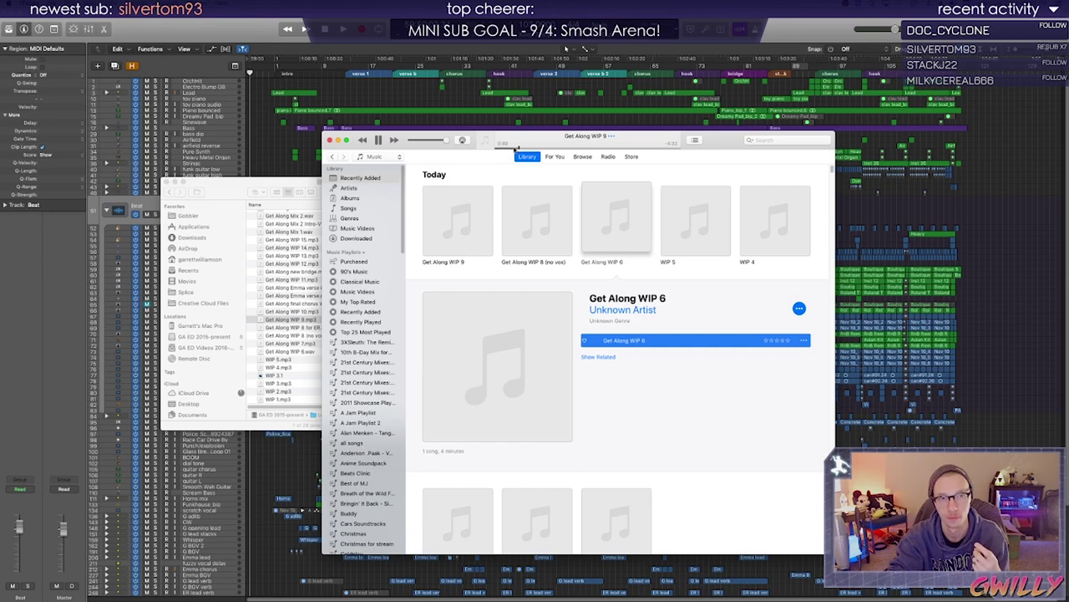
left_click(379, 141)
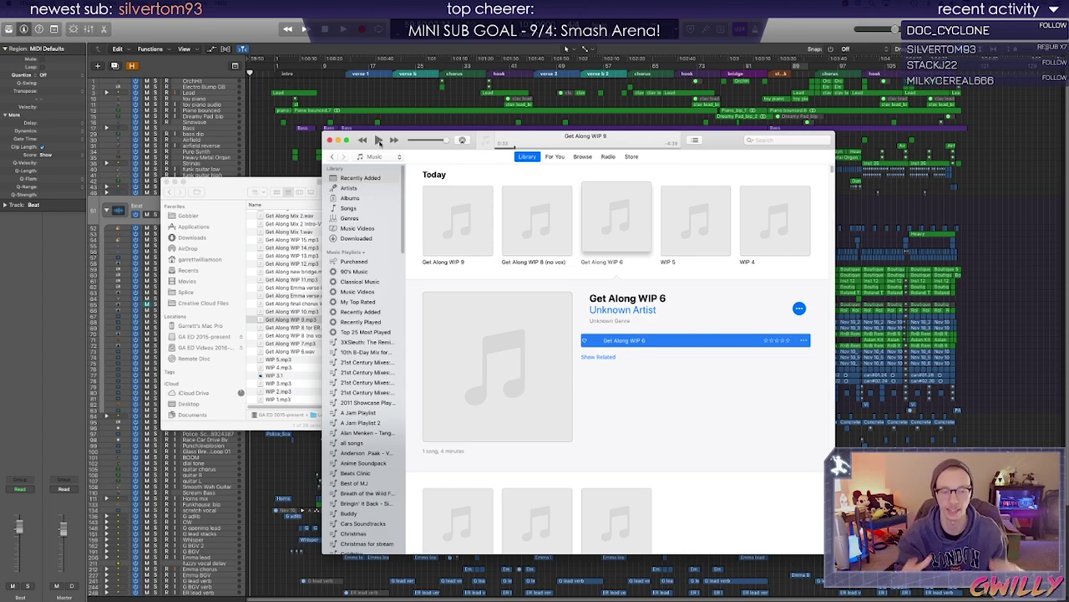
Resume Get Along WIP 9, skip forward in stages through its first half, and pause at about 2:56
left_click(378, 140)
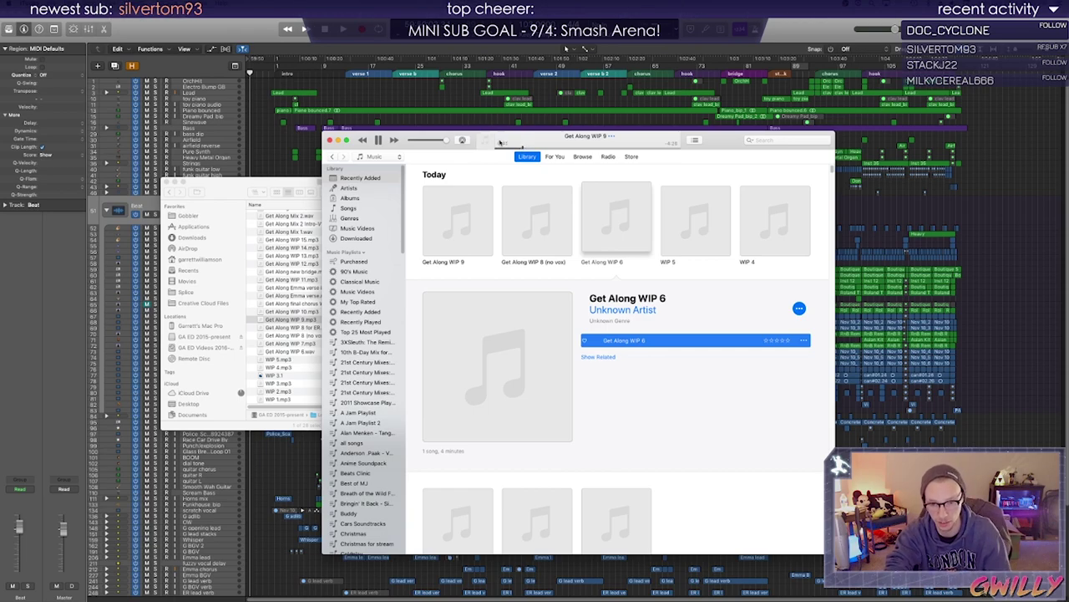
left_click(541, 148)
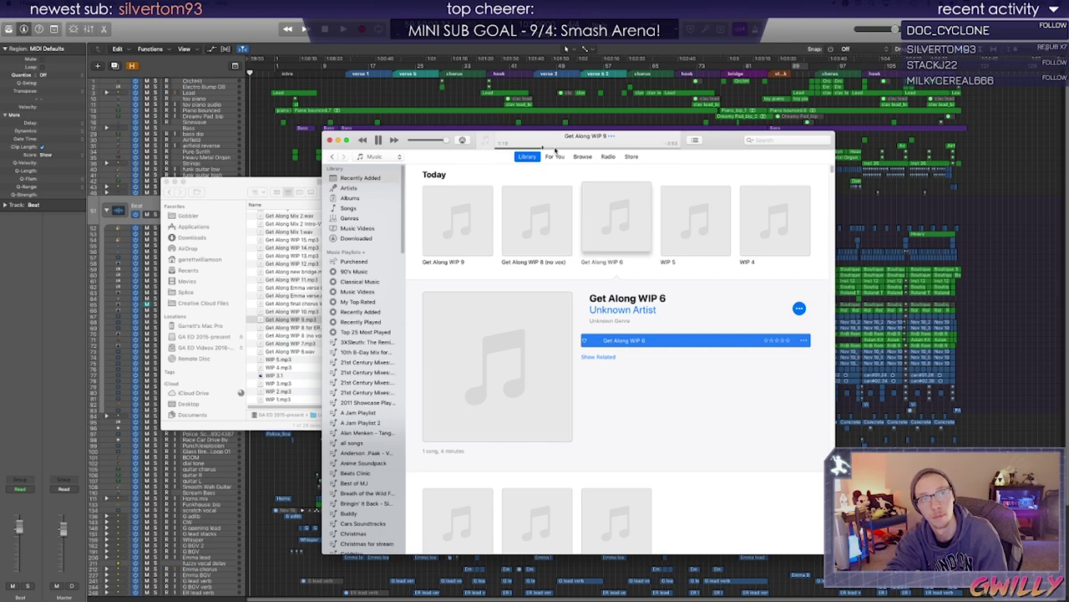
left_click(555, 149)
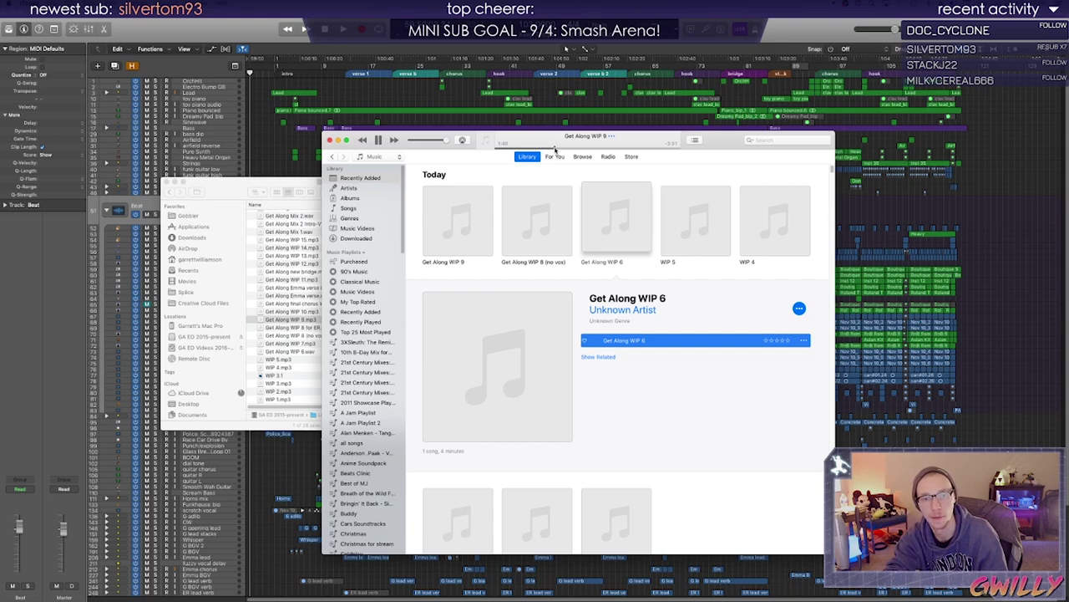
left_click(577, 148)
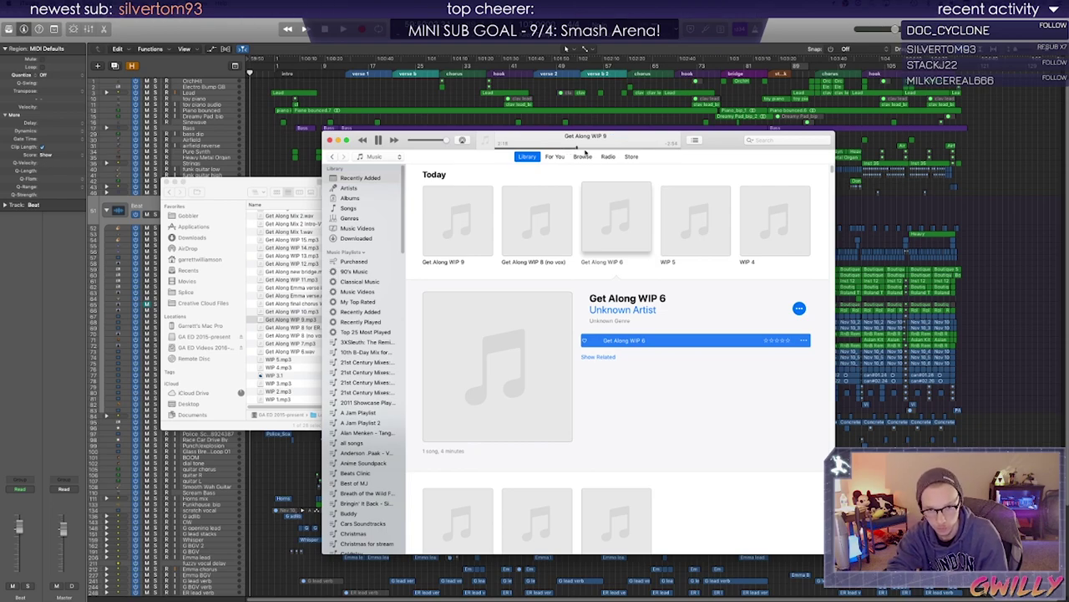
left_click(593, 148)
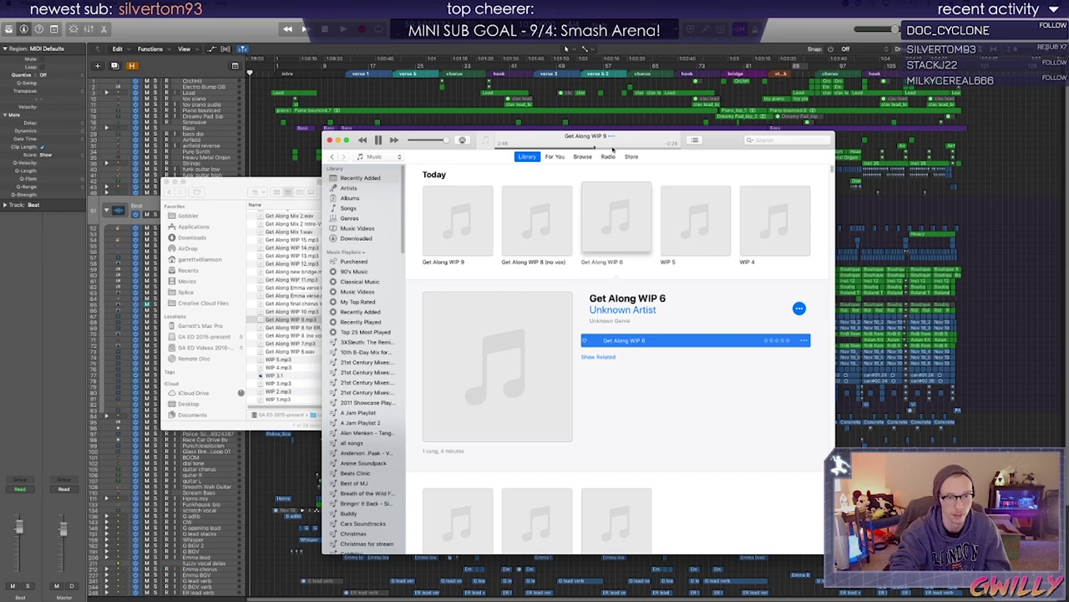
left_click(613, 149)
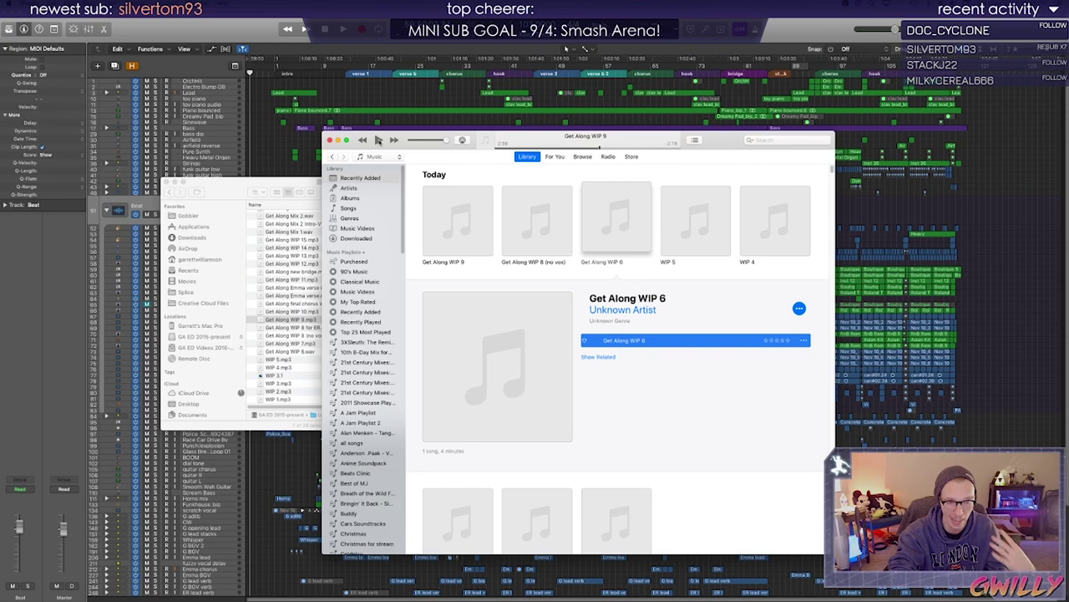
Resume WIP 9, listen on from about 2:56 in stretches, and pause at about 3:57
left_click(378, 140)
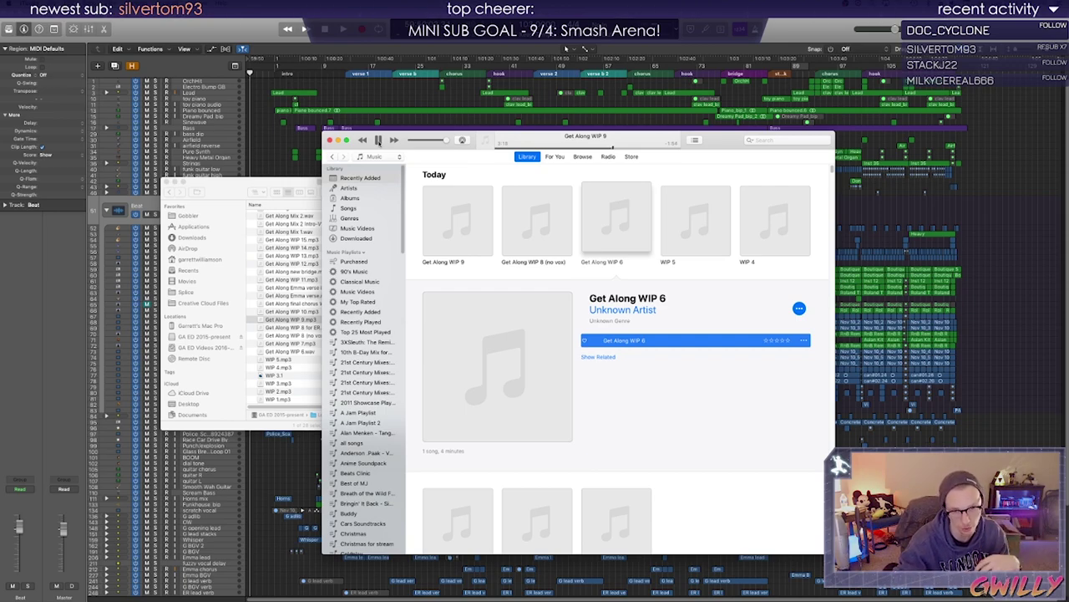
left_click(378, 139)
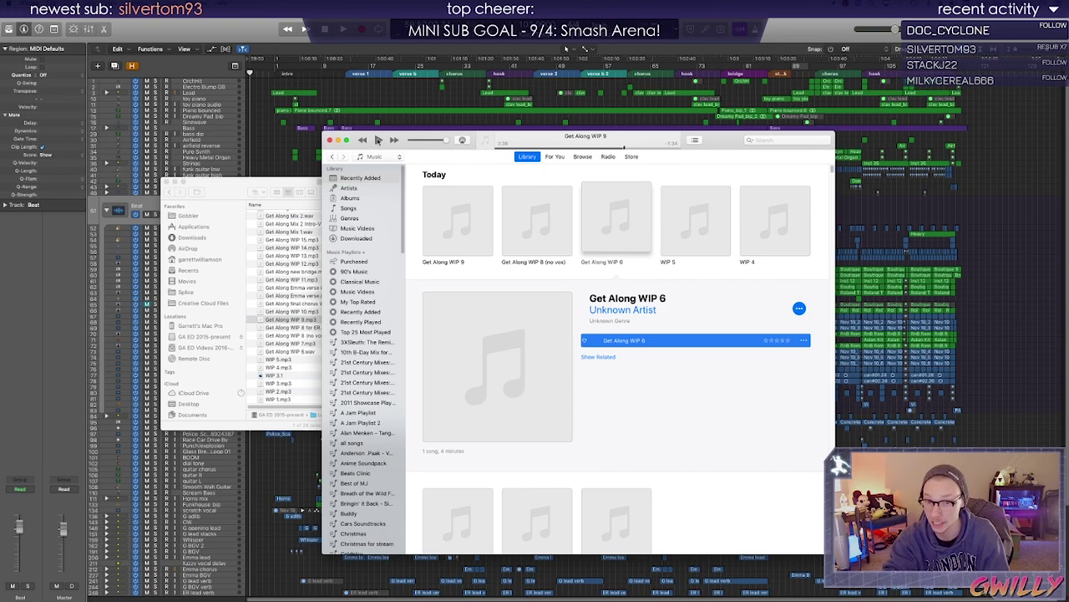
left_click(377, 140)
left_click(640, 149)
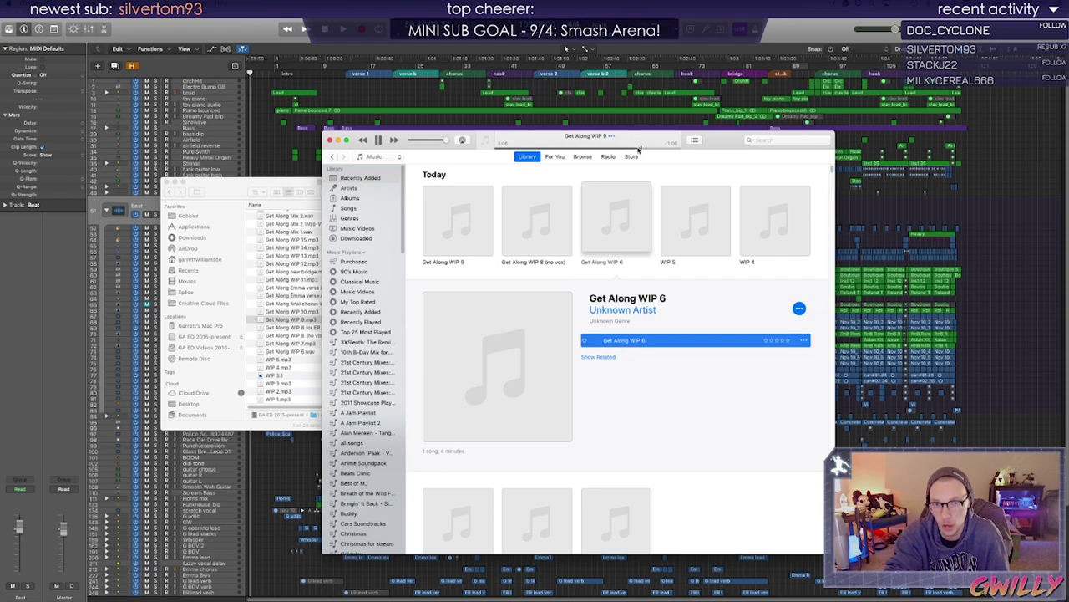
left_click(379, 140)
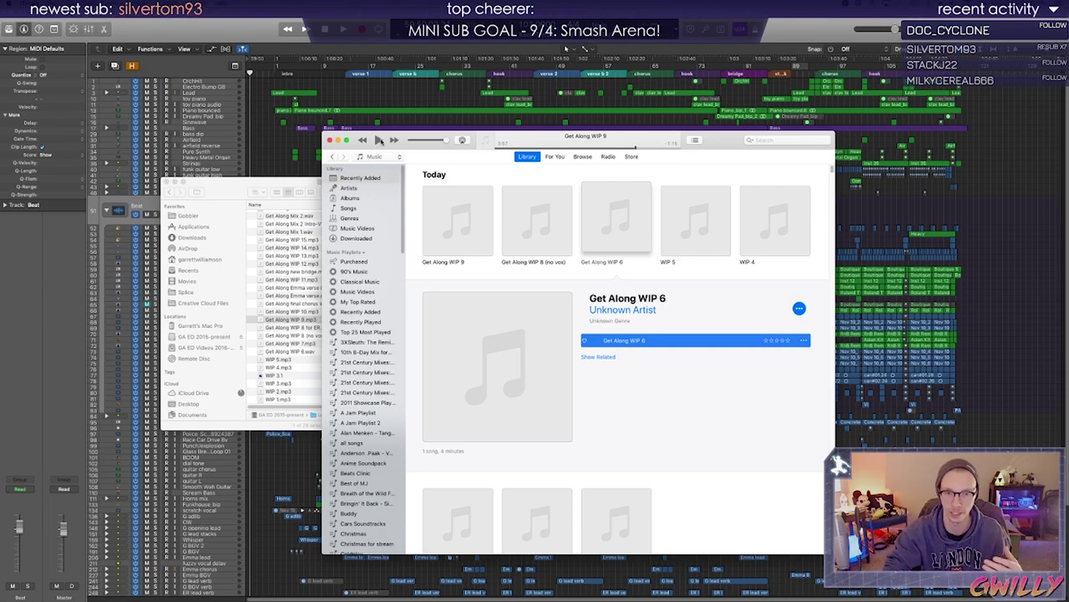
Resume WIP 9 from about 3:57, skip ahead in its final section, and pause at about 4:25
left_click(378, 140)
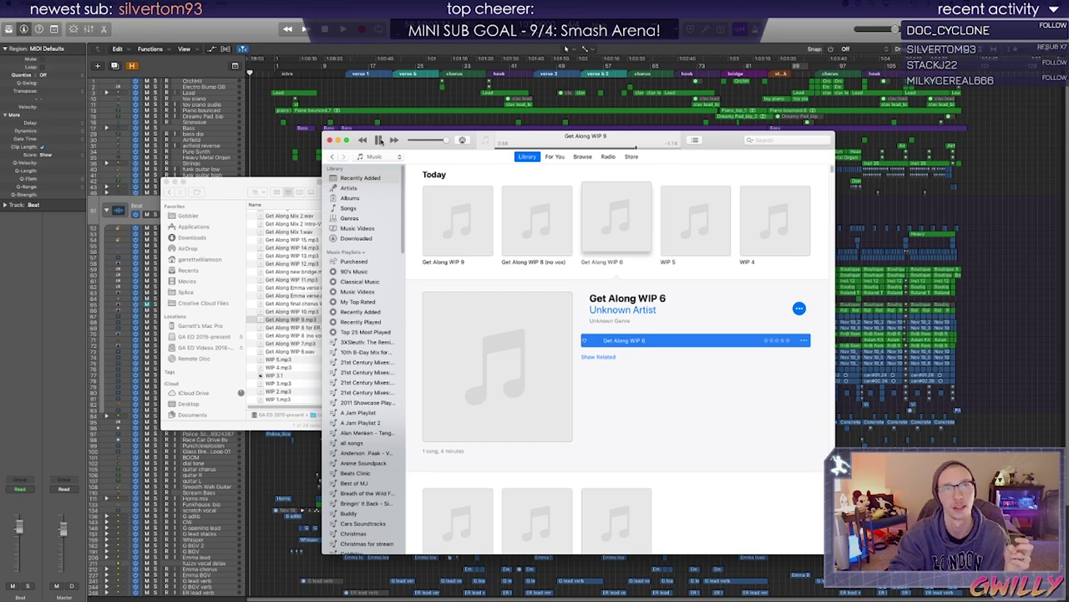
left_click(379, 140)
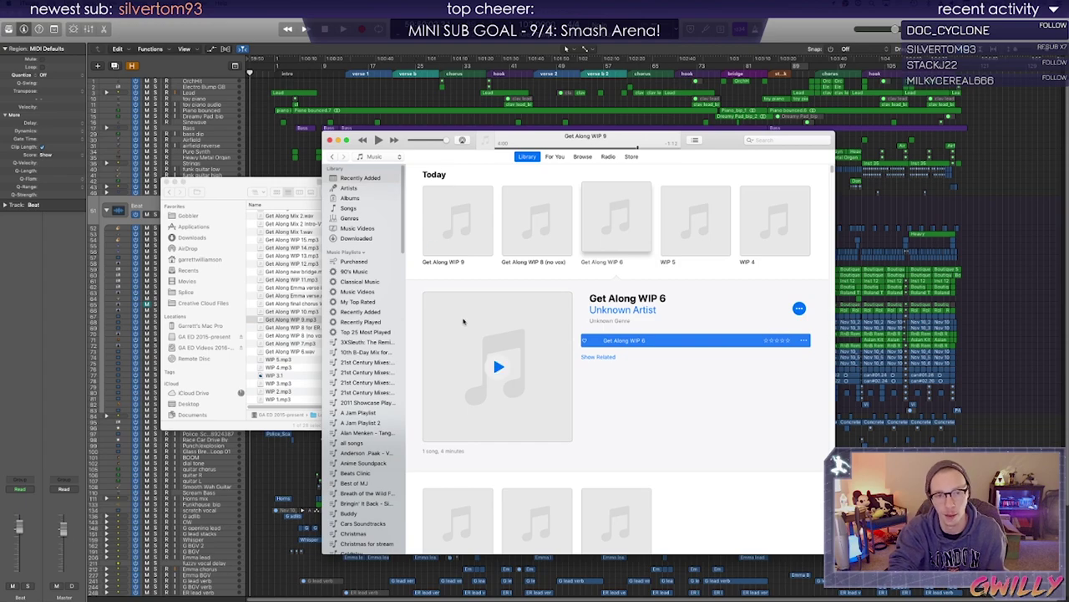
left_click(378, 140)
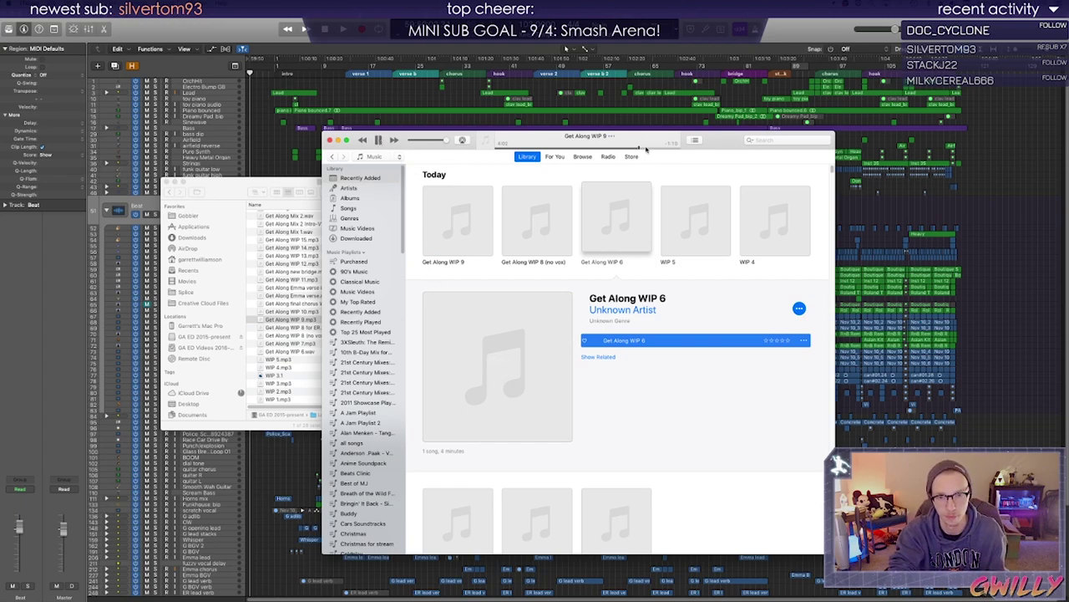
left_click_drag(646, 148, 651, 149)
left_click(378, 140)
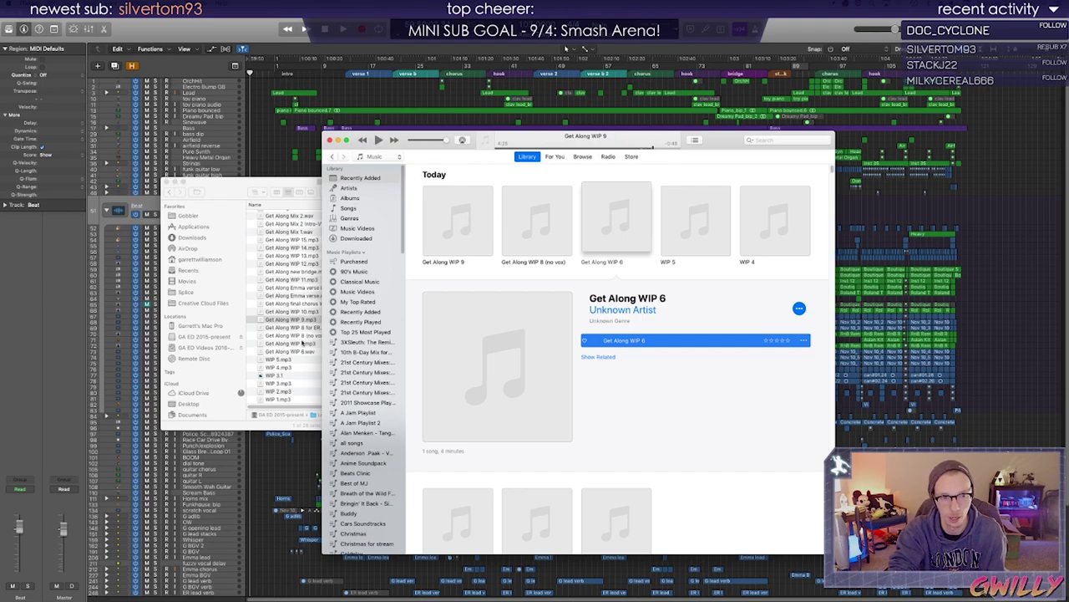
Open the Get Along WIP 10 bounce, play it while skipping ahead in stages, and pause at about 4:22
left_click(291, 312)
double_click(292, 311)
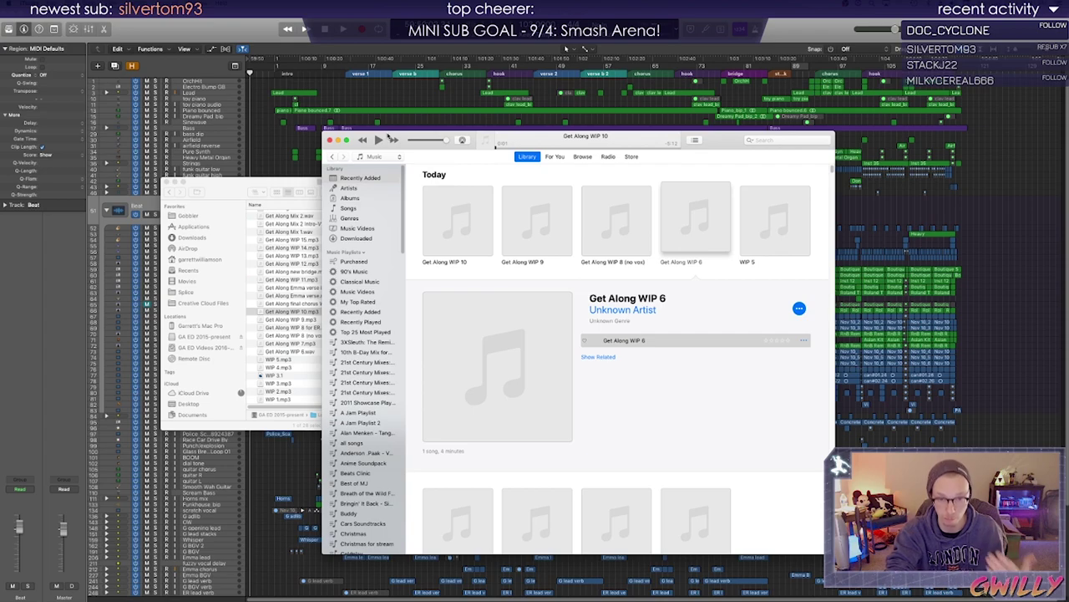
left_click(378, 139)
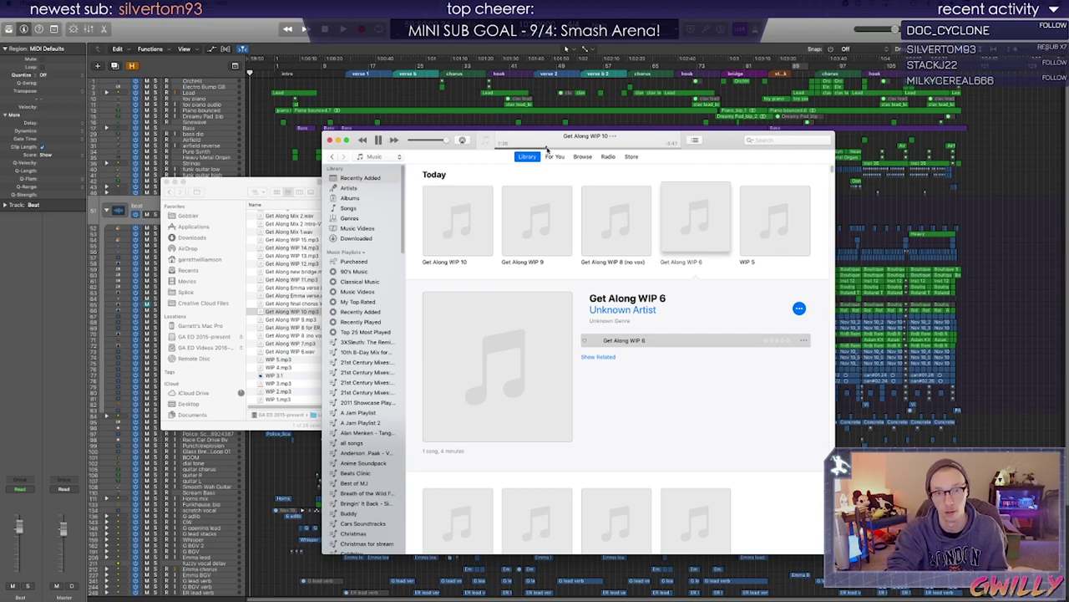
left_click(588, 148)
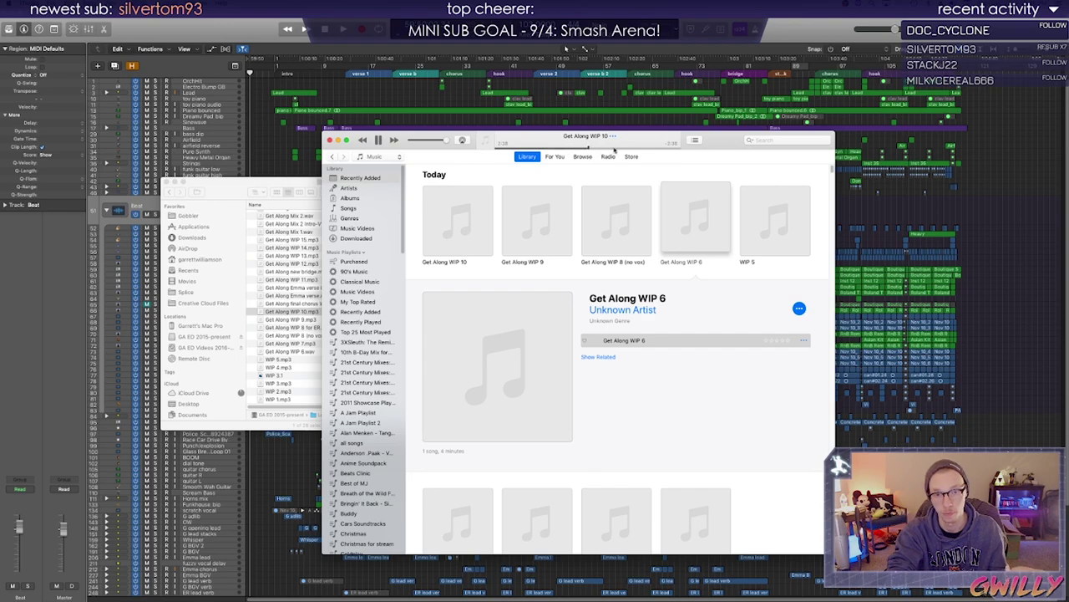
left_click(611, 148)
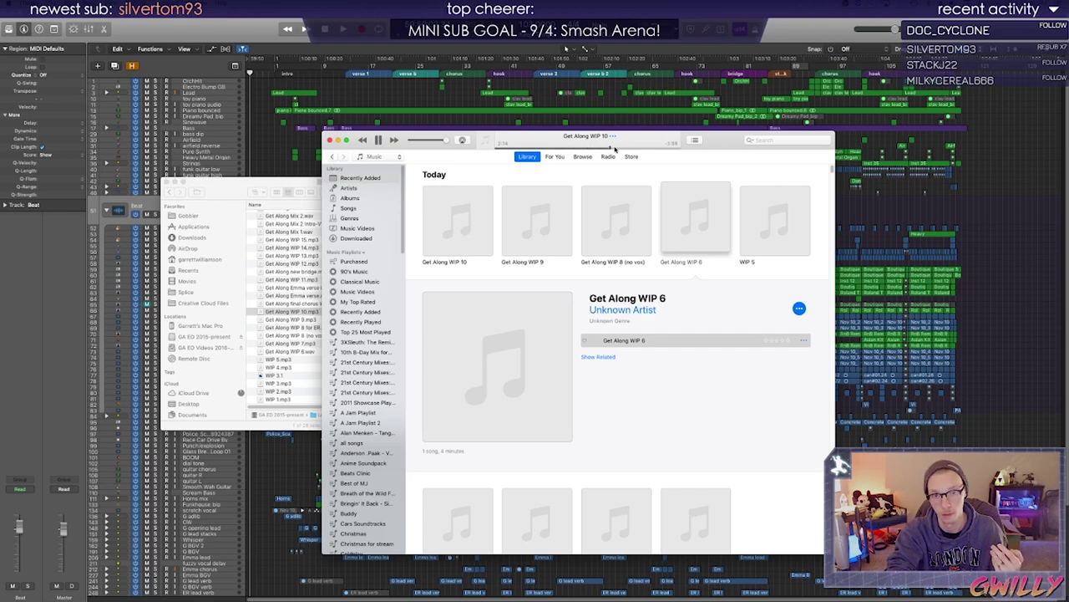
left_click(638, 149)
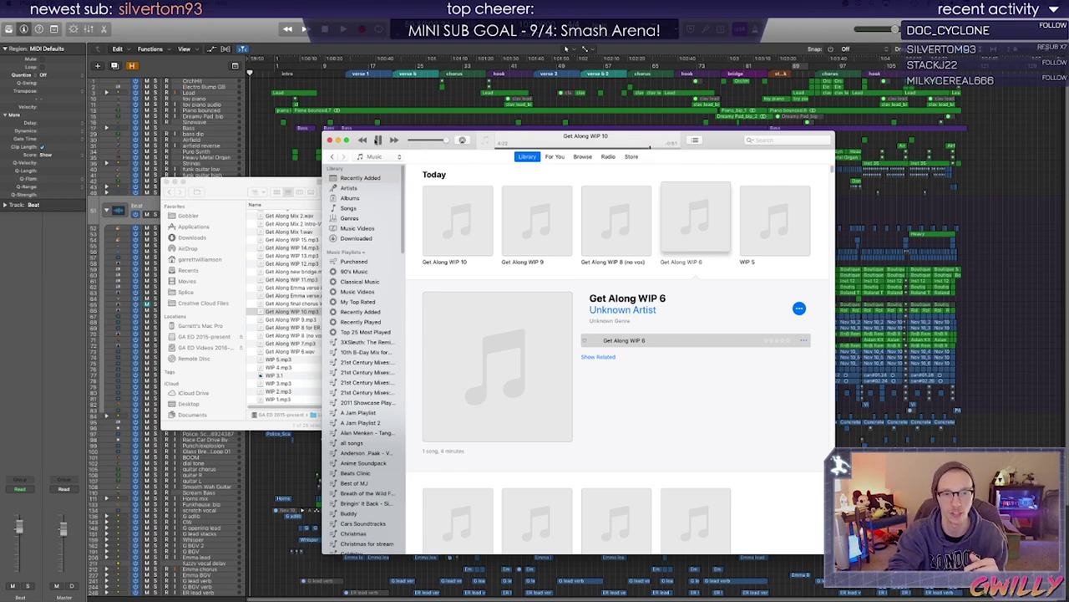
Find the non-isolated guest verse bounce in the Bounces folder, play it, and pause at about 0:11
left_click(314, 307)
left_click(330, 304)
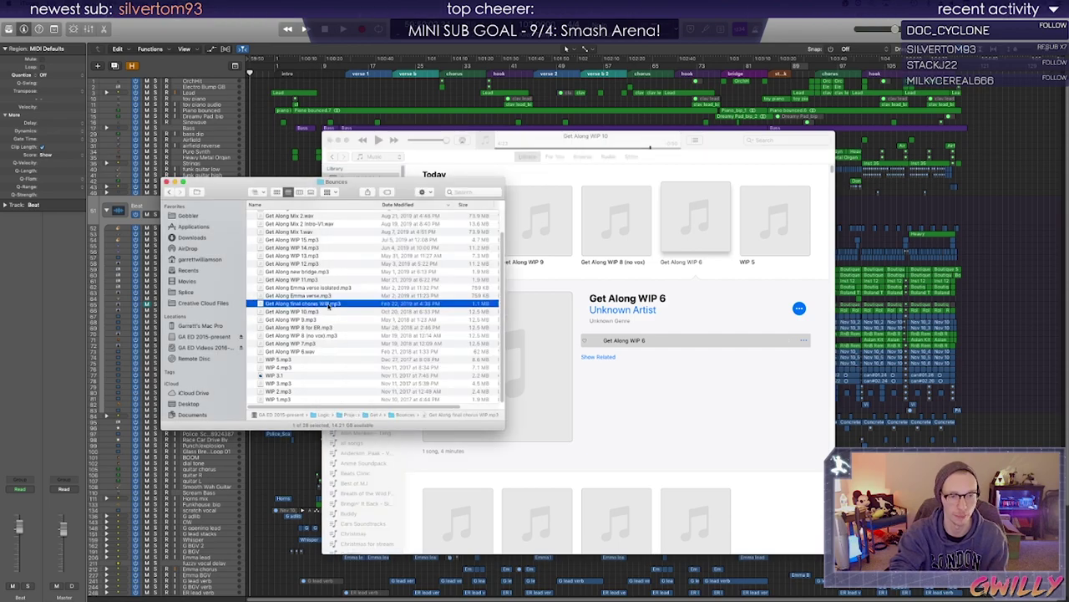
scroll(330, 308, "up", 2)
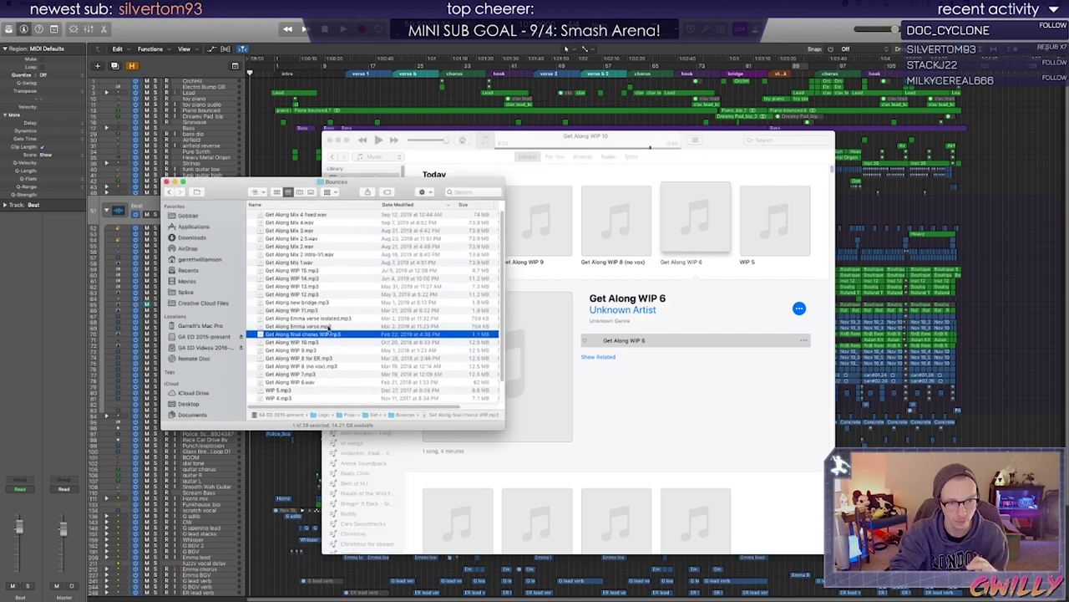
double_click(320, 326)
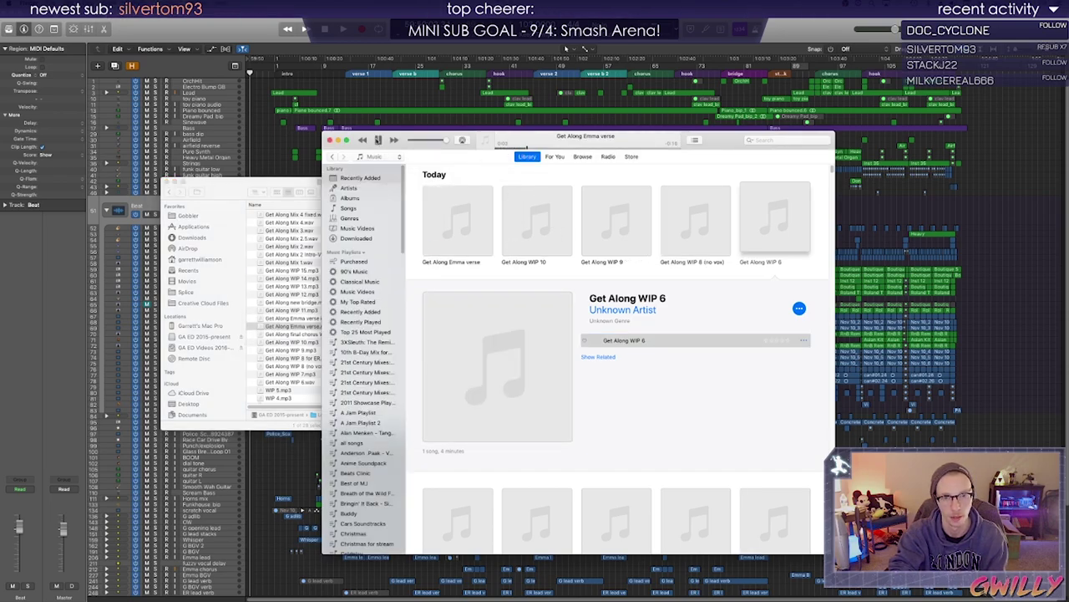
left_click(378, 140)
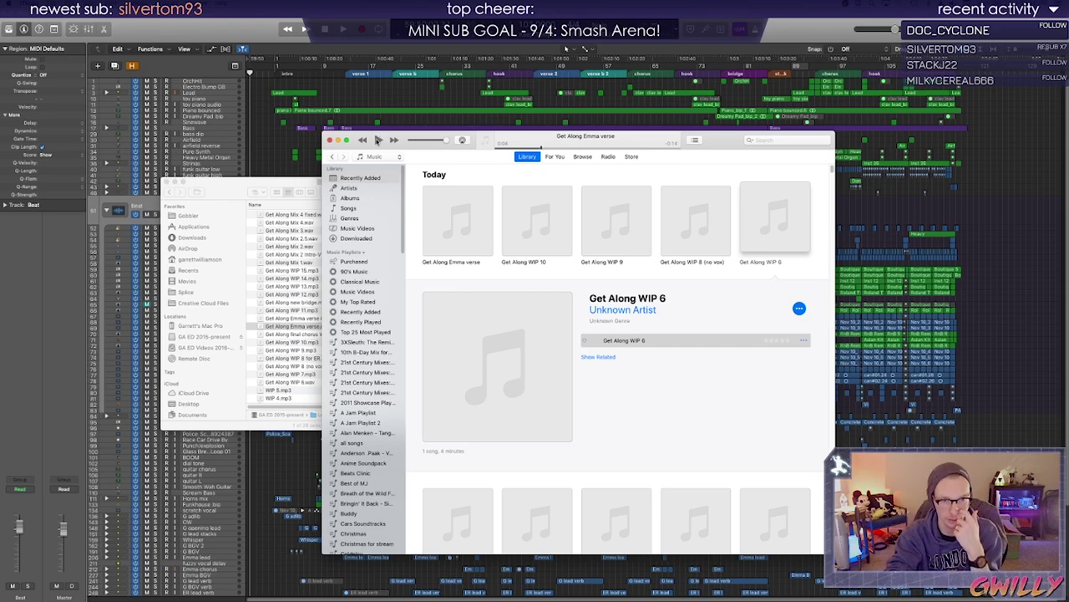
left_click(377, 141)
left_click(308, 272)
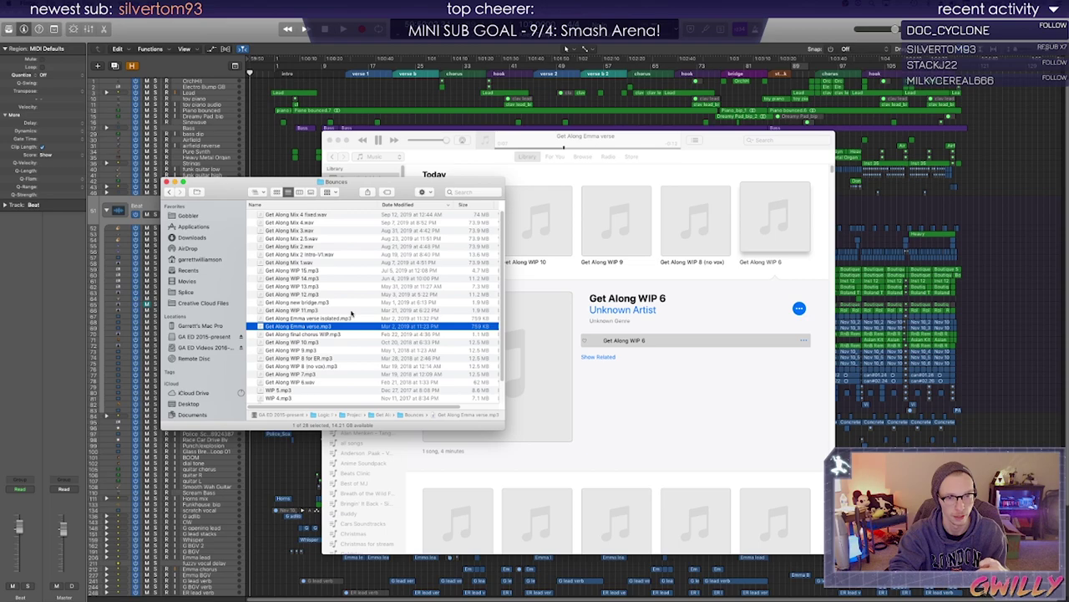
left_click(634, 407)
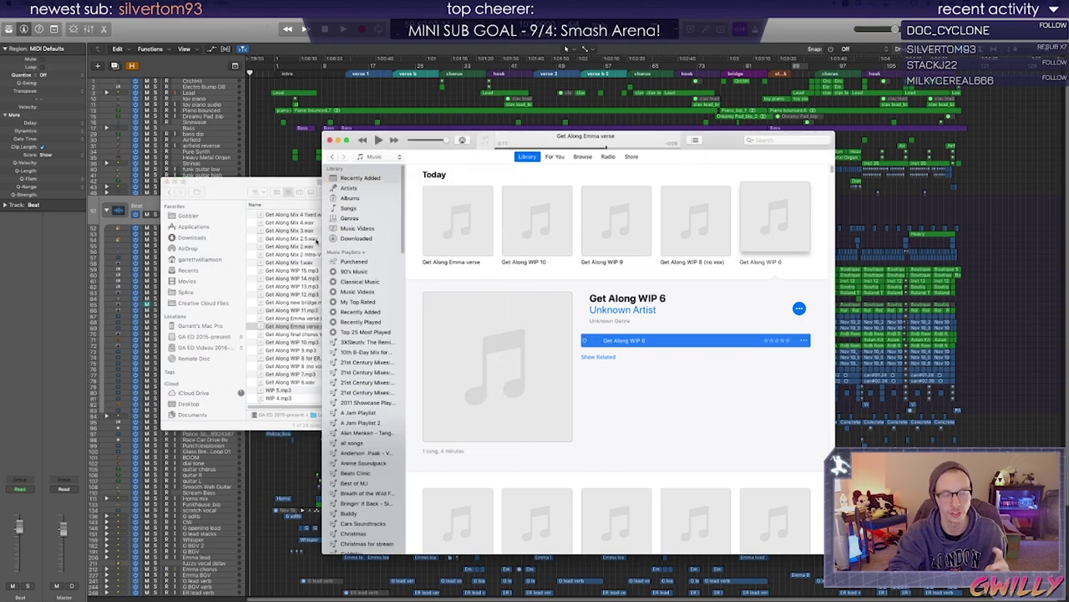
Examine the Bounces folder around the isolated guest verse, WIP 10 and final chorus WIP files
left_click(330, 325)
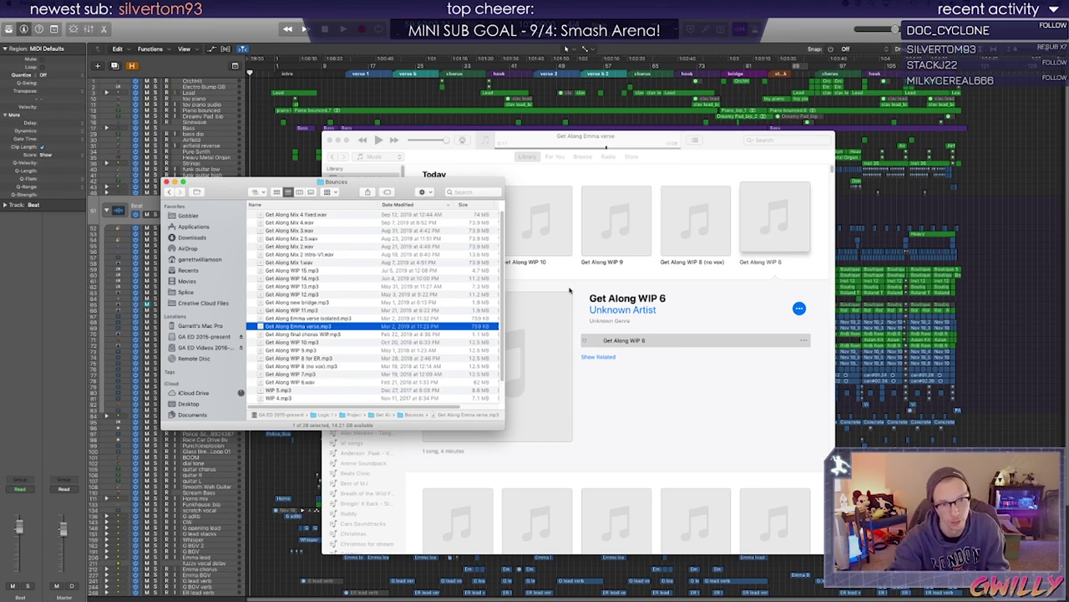
left_click(334, 319)
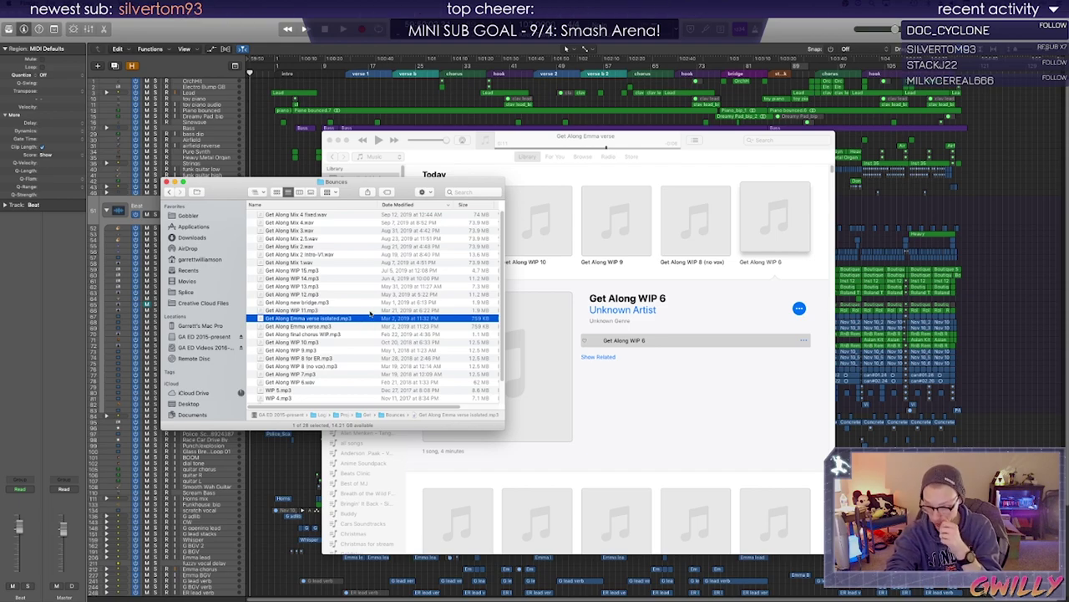
left_click(610, 386)
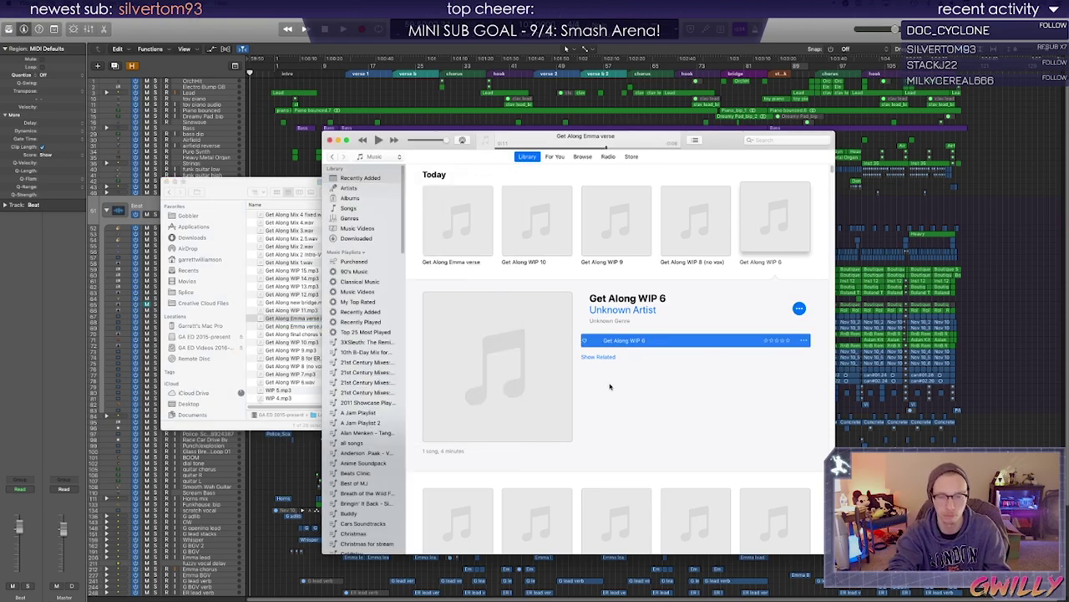
scroll(681, 318, "down", 2)
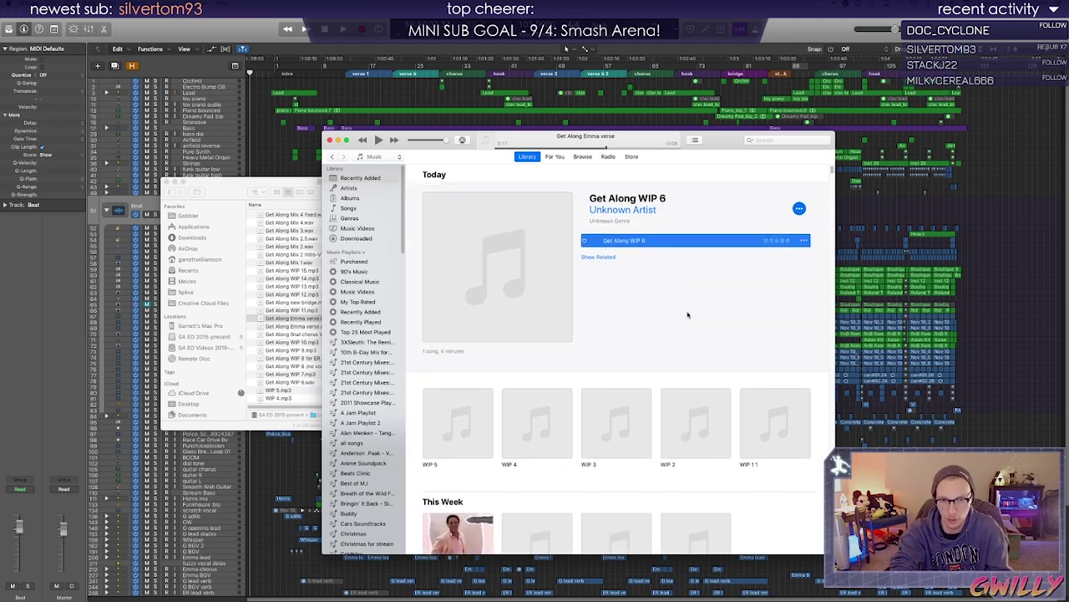
scroll(740, 393, "down", 1)
scroll(741, 392, "up", 2)
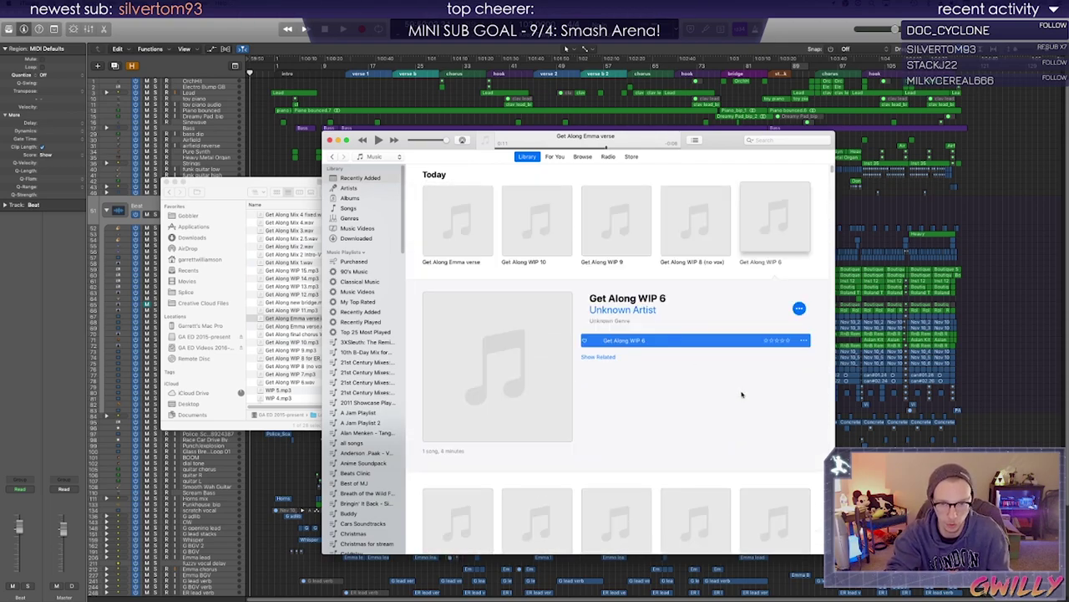
left_click(314, 318)
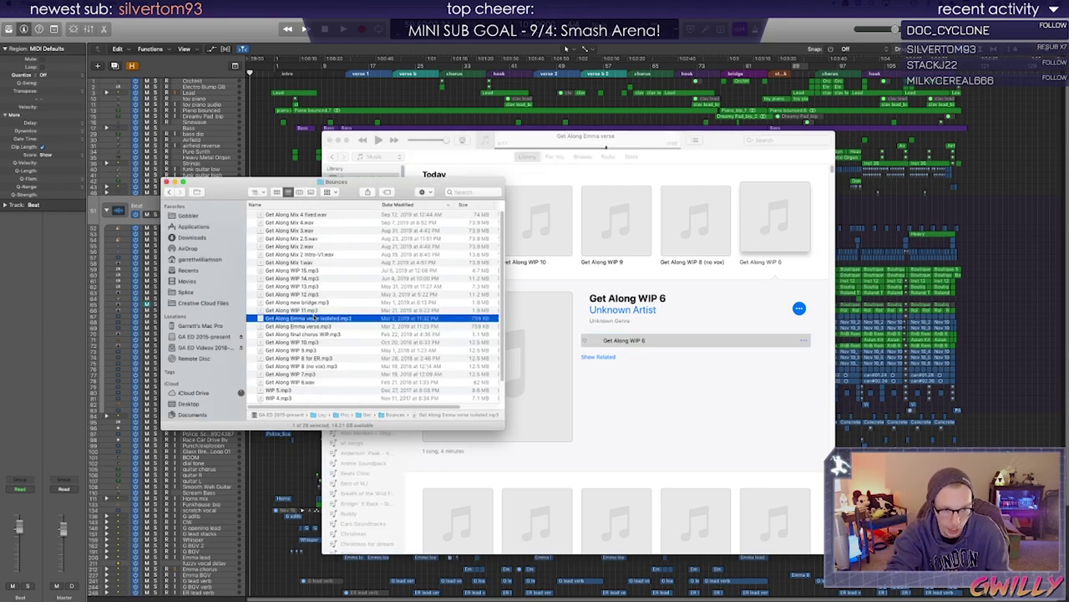
key("Down")
key("Down")
key("Down")
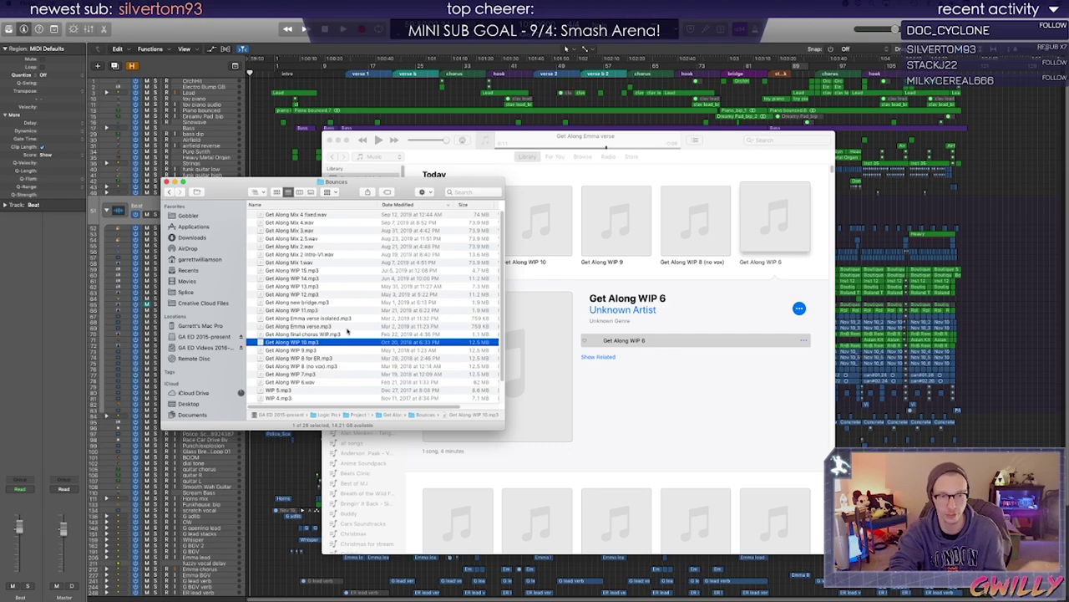
left_click(350, 333)
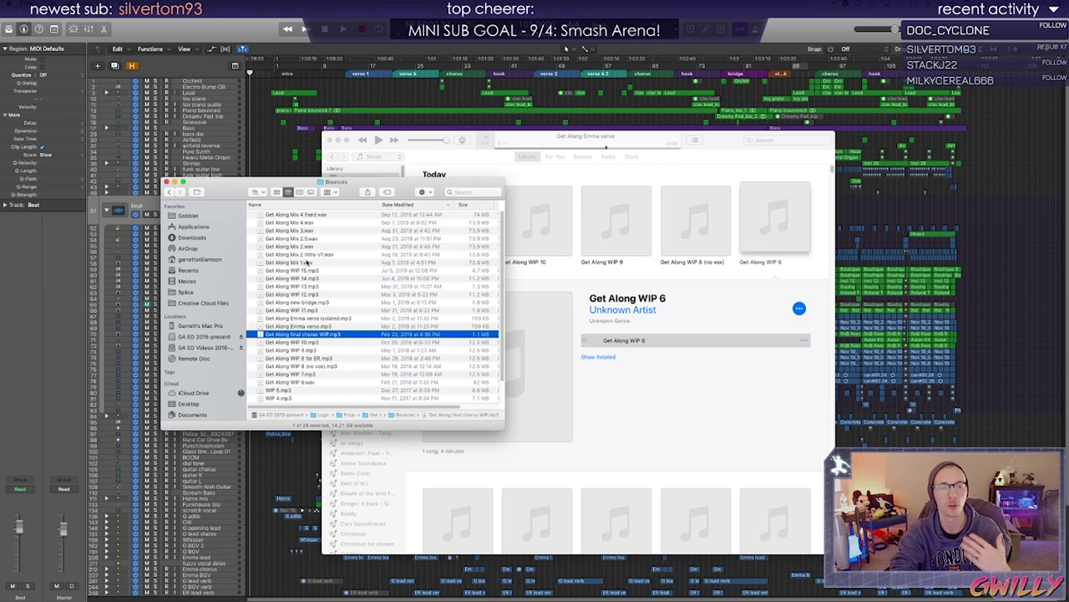
scroll(306, 262, "down", 2)
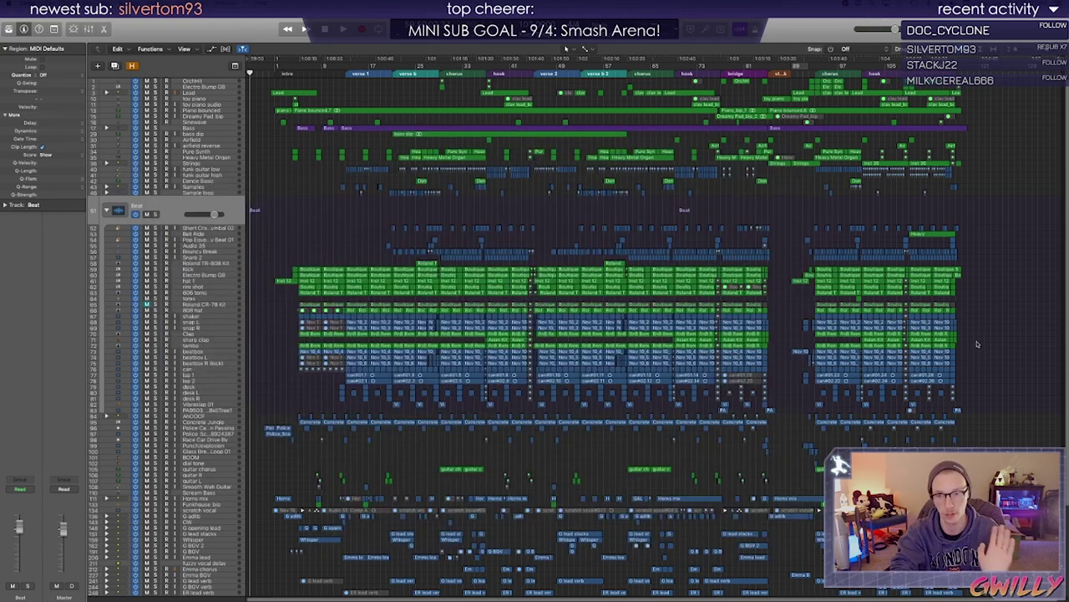
Switch to the Logic Pro project, look over the whole track arrangement, and save the project
left_click(974, 347)
scroll(368, 250, "down", 5)
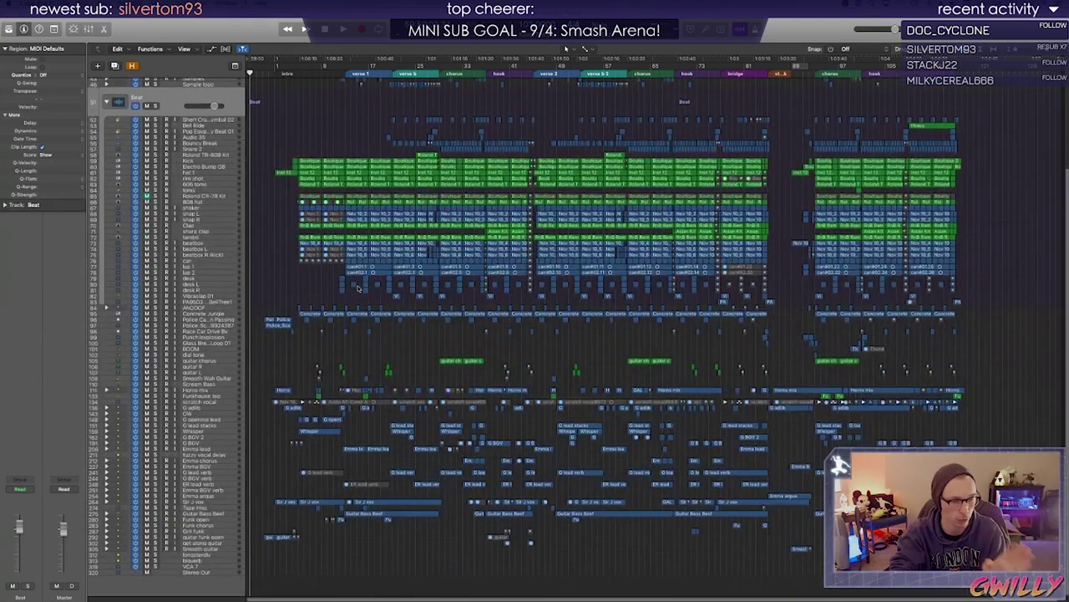
scroll(334, 276, "up", 5)
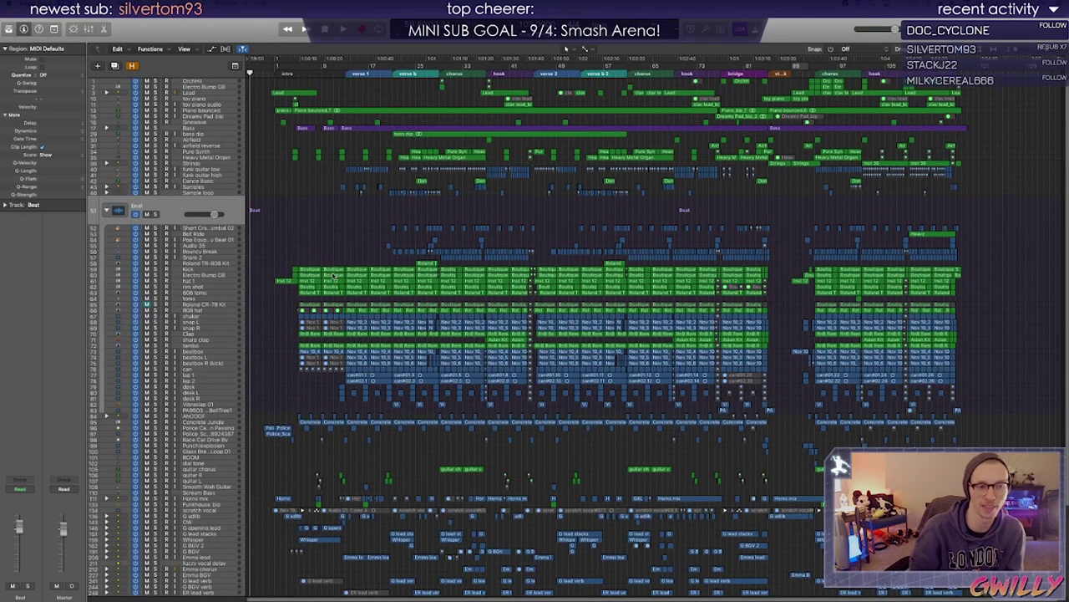
key("super+s")
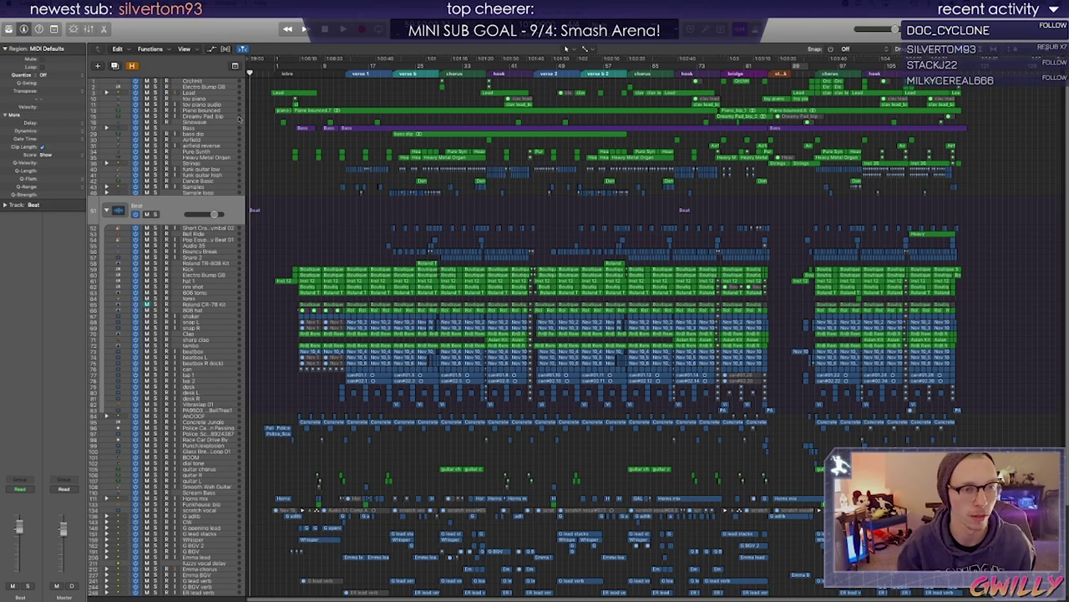
scroll(227, 100, "down", 5)
scroll(226, 99, "up", 5)
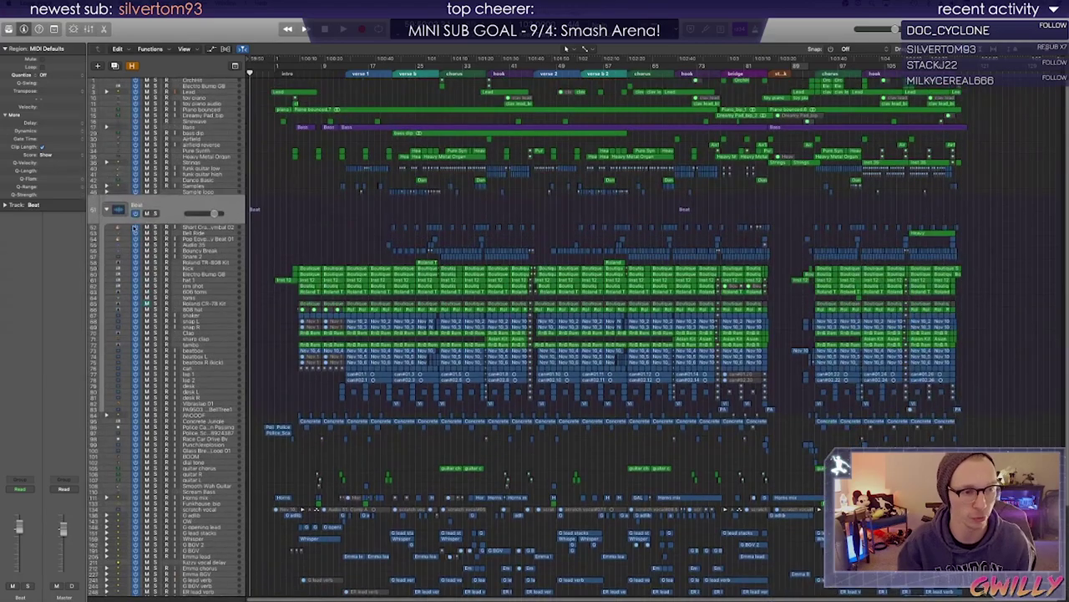
Solo the Beat track stack, play it from the intro, unsolo it, and collapse and re-expand the stack
left_click(156, 214)
left_click(290, 73)
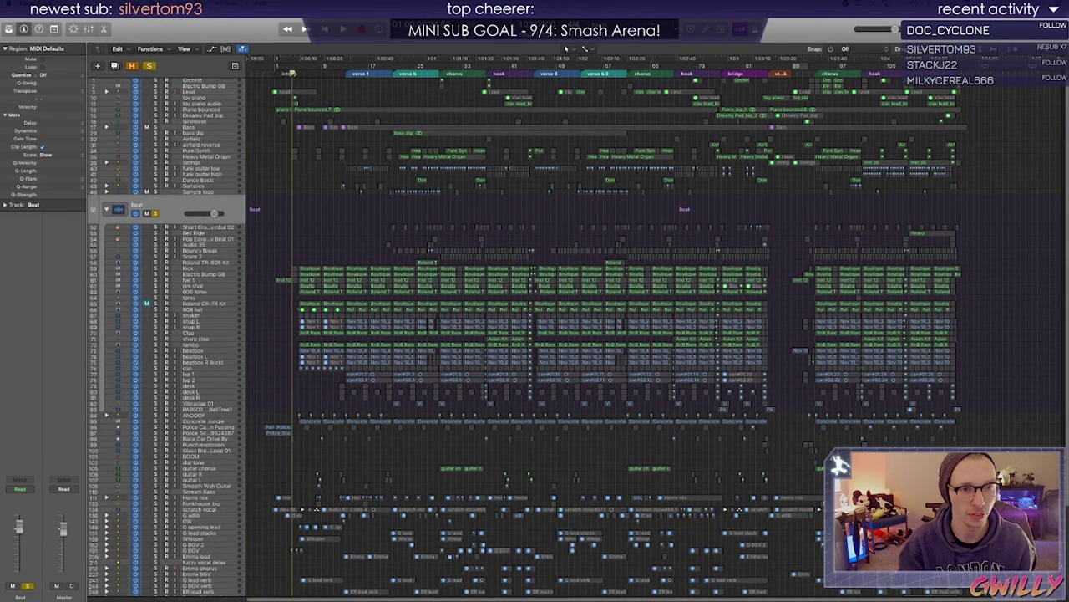
key("space")
left_click(155, 214)
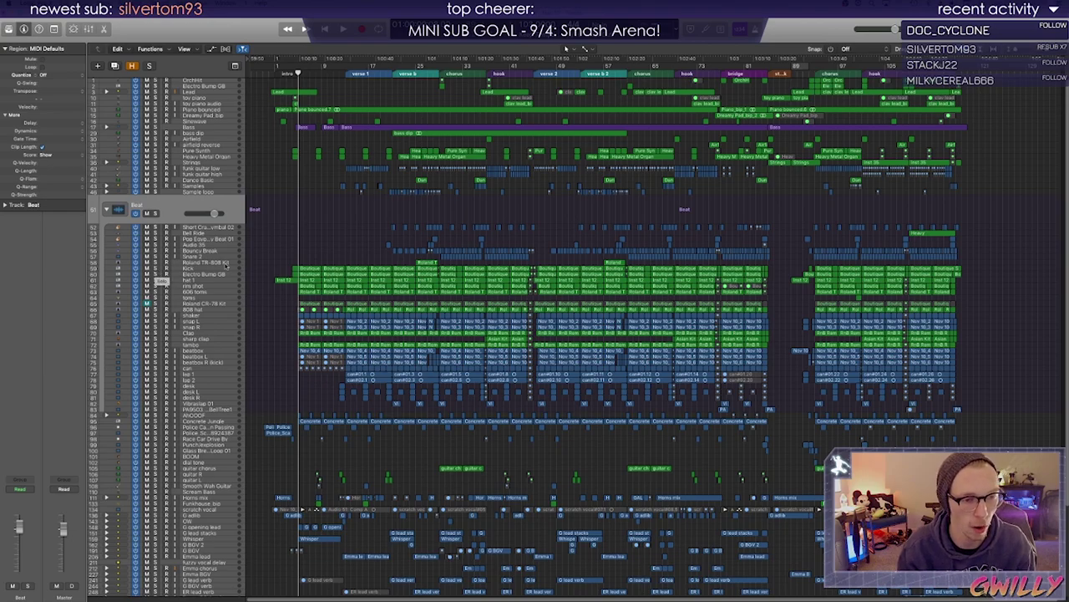
left_click(107, 201)
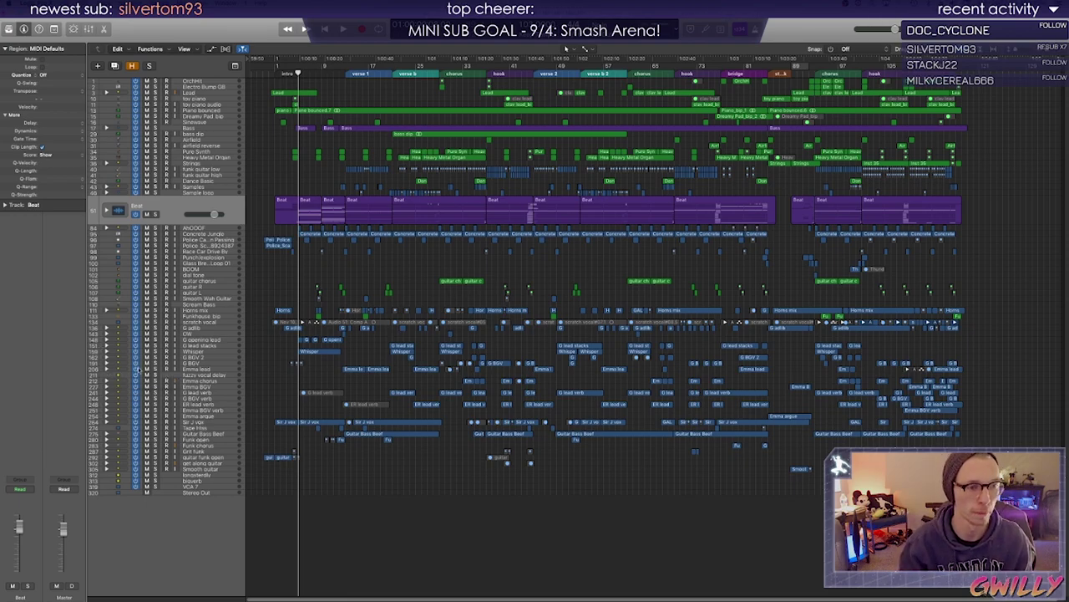
left_click(107, 211)
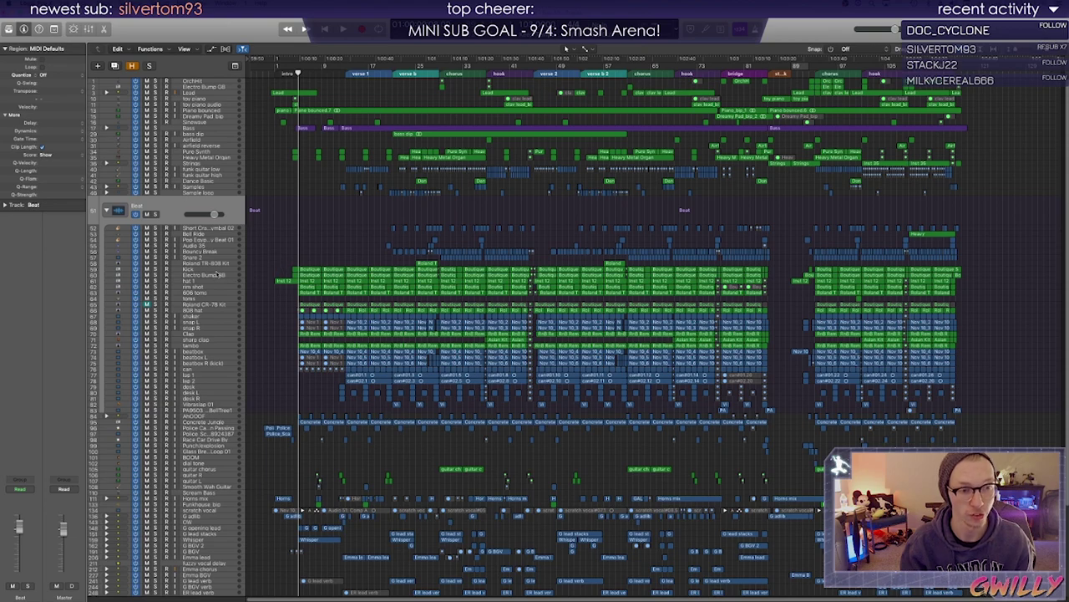
Solo the Kick and Electro Bump GB tracks and play them from the intro
left_click(217, 269)
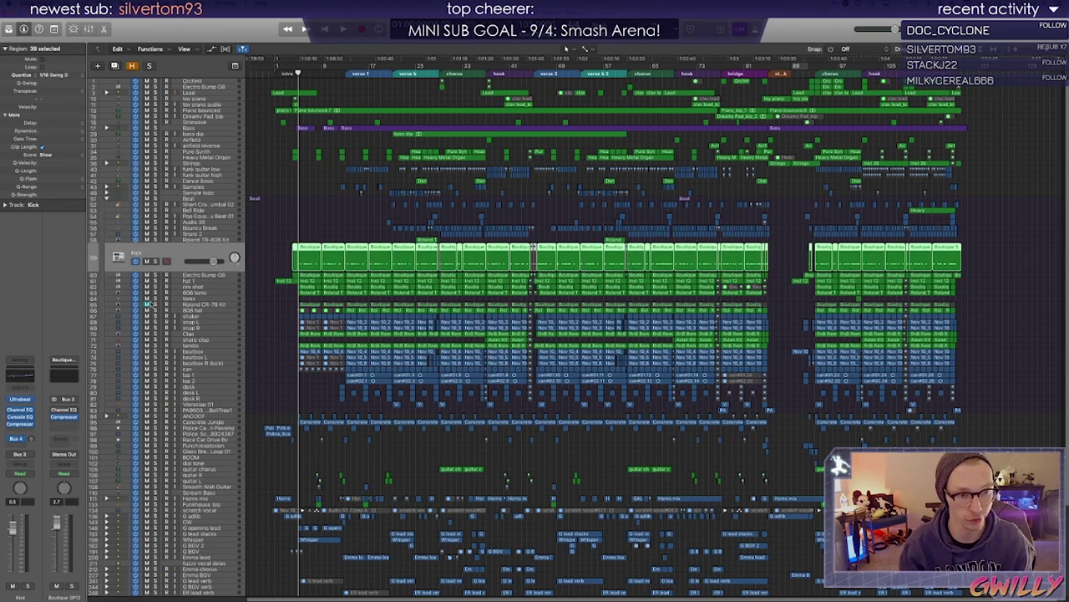
left_click(155, 262)
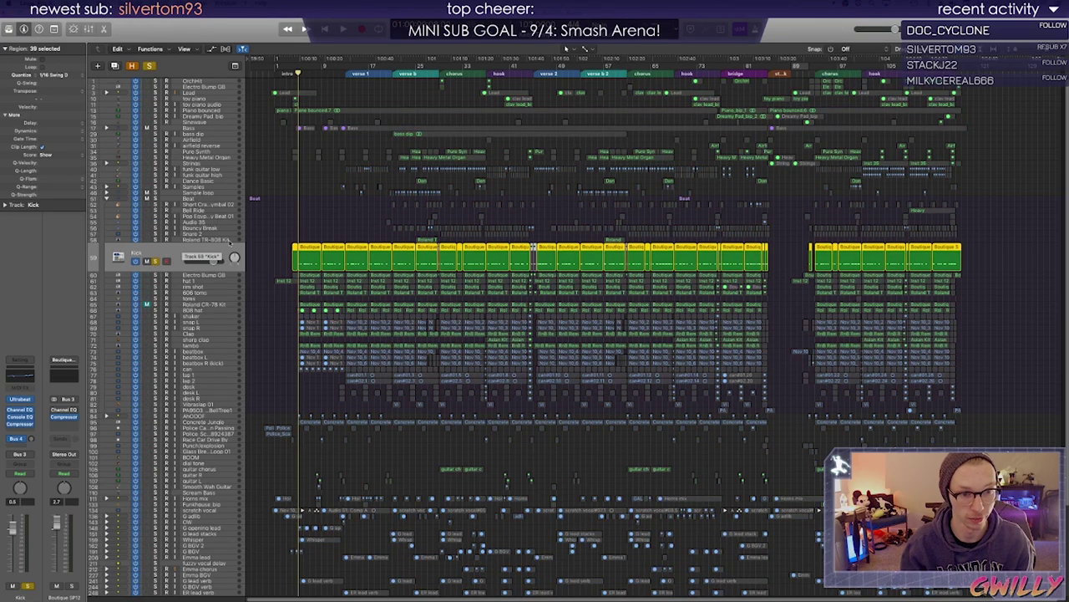
key("space")
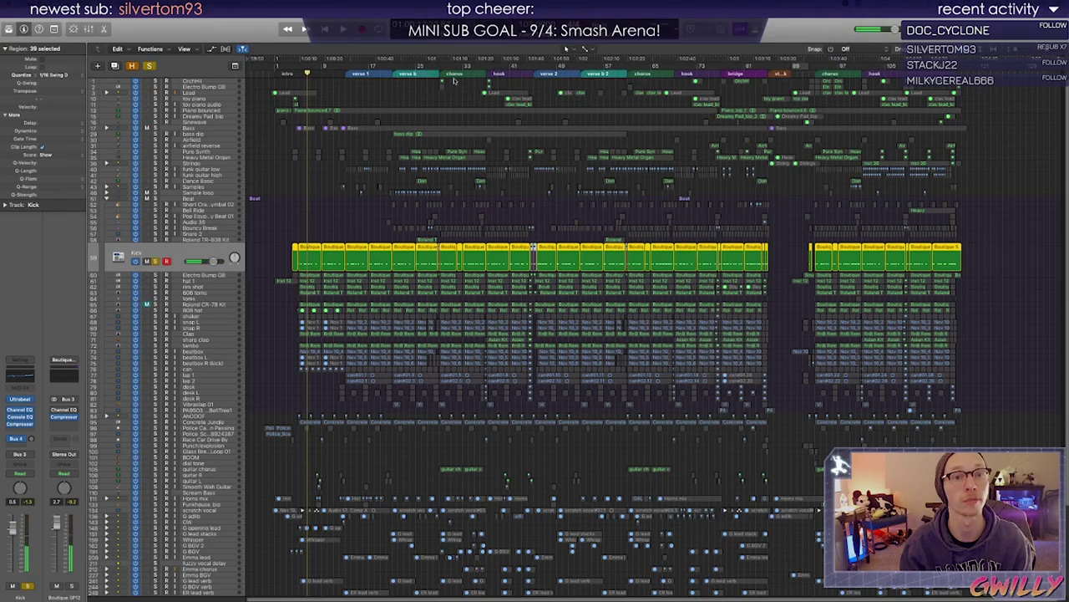
key("space")
key("space")
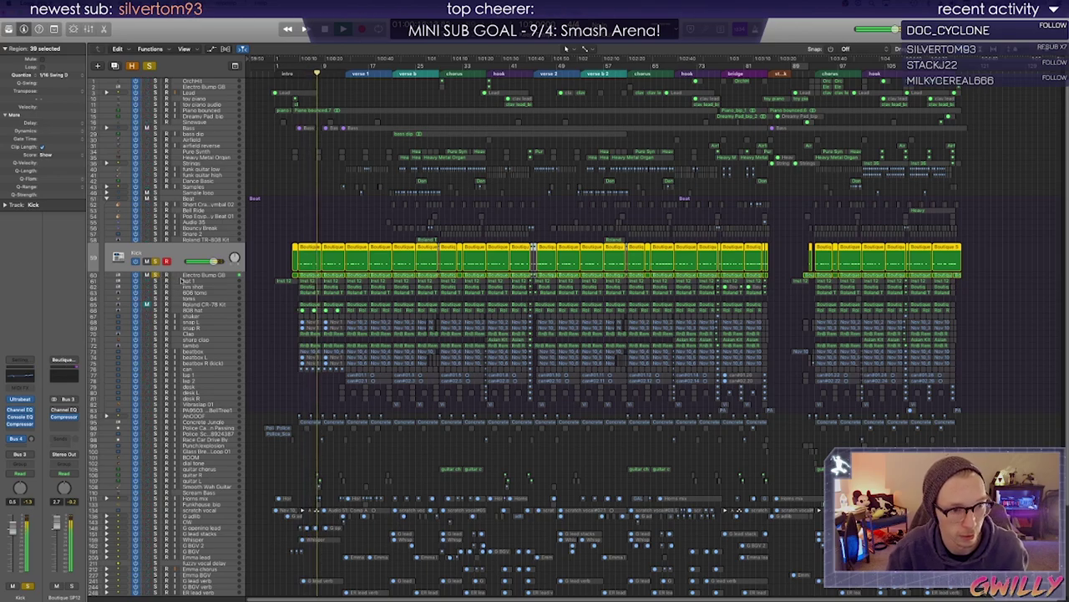
Add the hat 1 and rim shot tracks to the soloed drums while playback continues
left_click(182, 280)
left_click(156, 274)
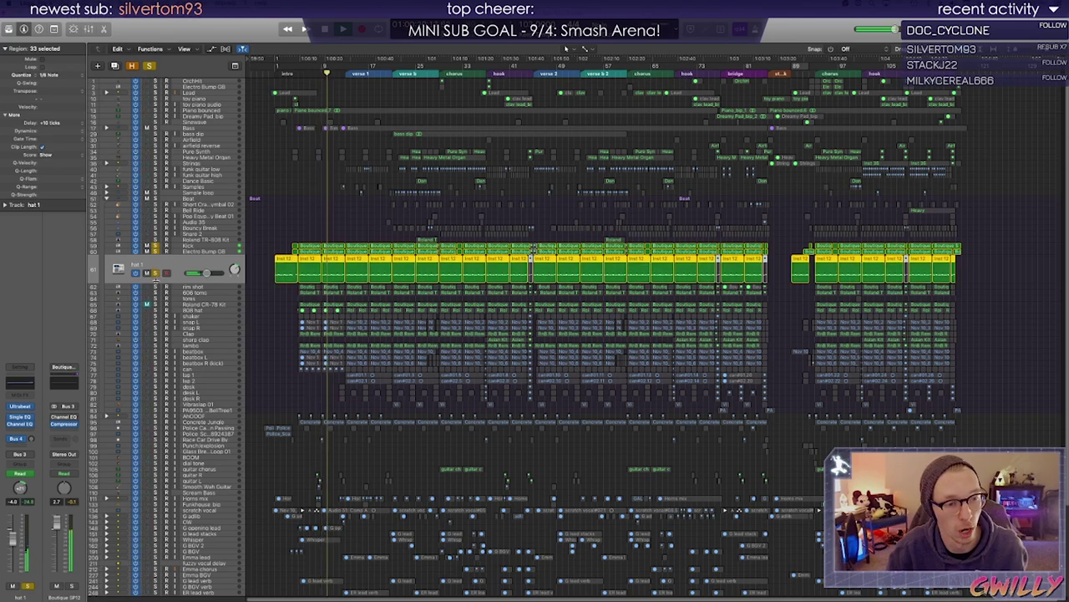
left_click(184, 286)
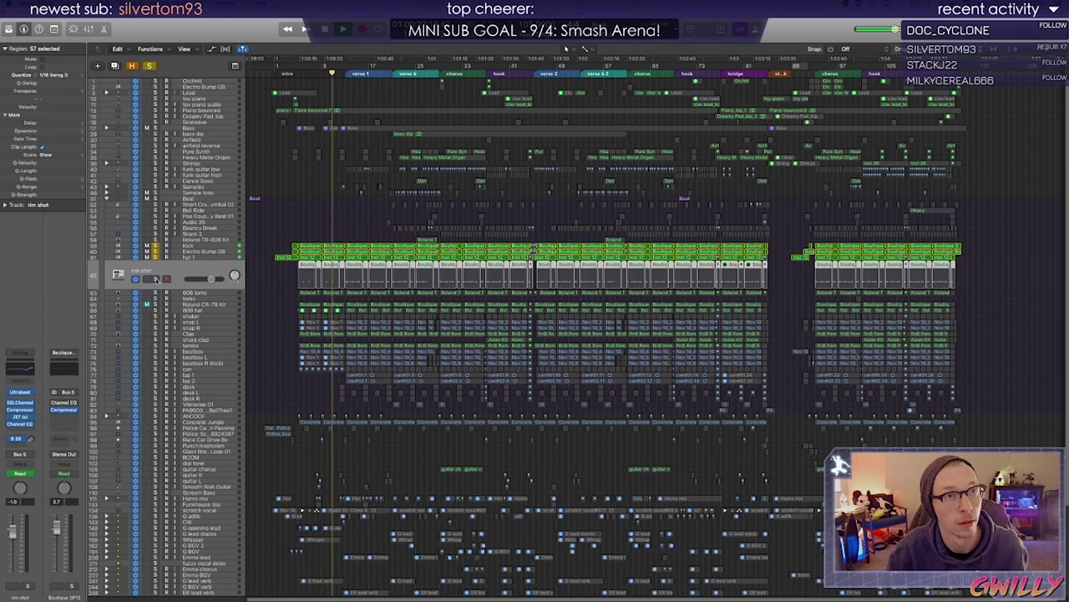
left_click(156, 279)
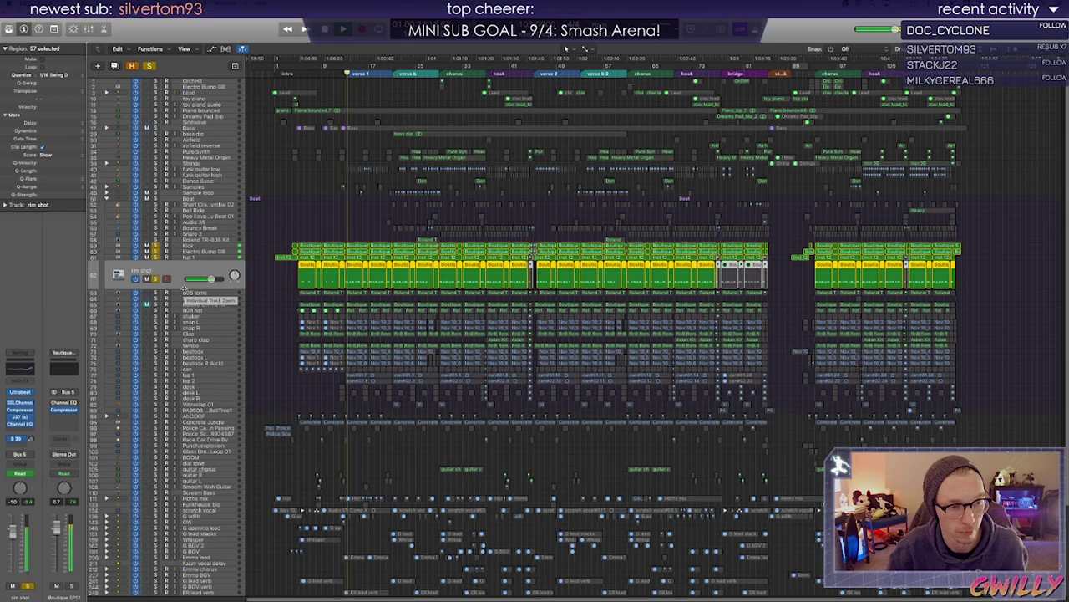
Add the 606 toms, toms, and 808 hat tracks to the soloed drums while playback continues
left_click(186, 292)
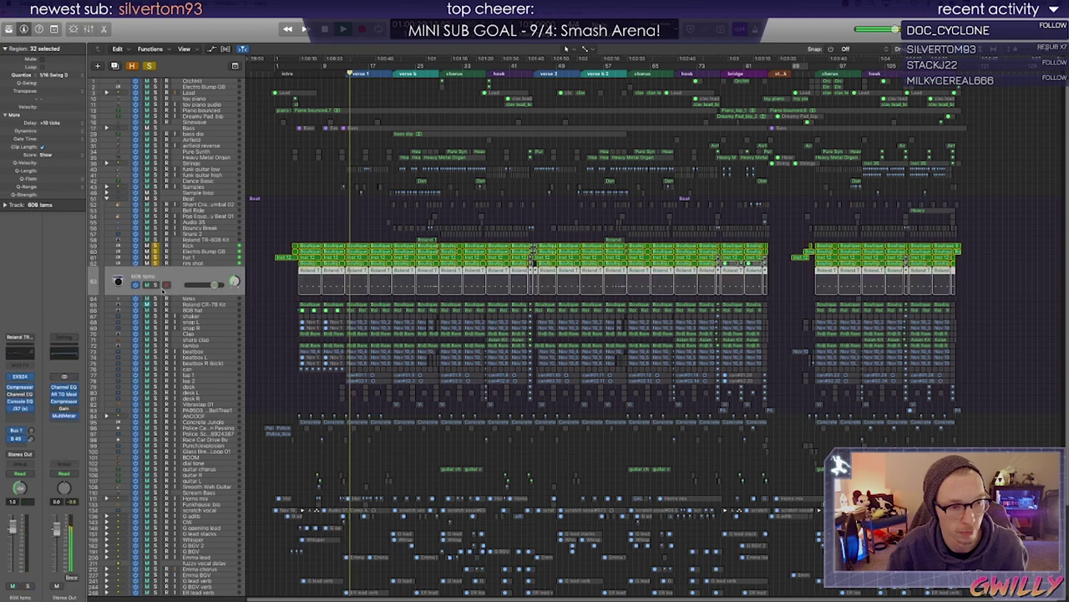
left_click(155, 285)
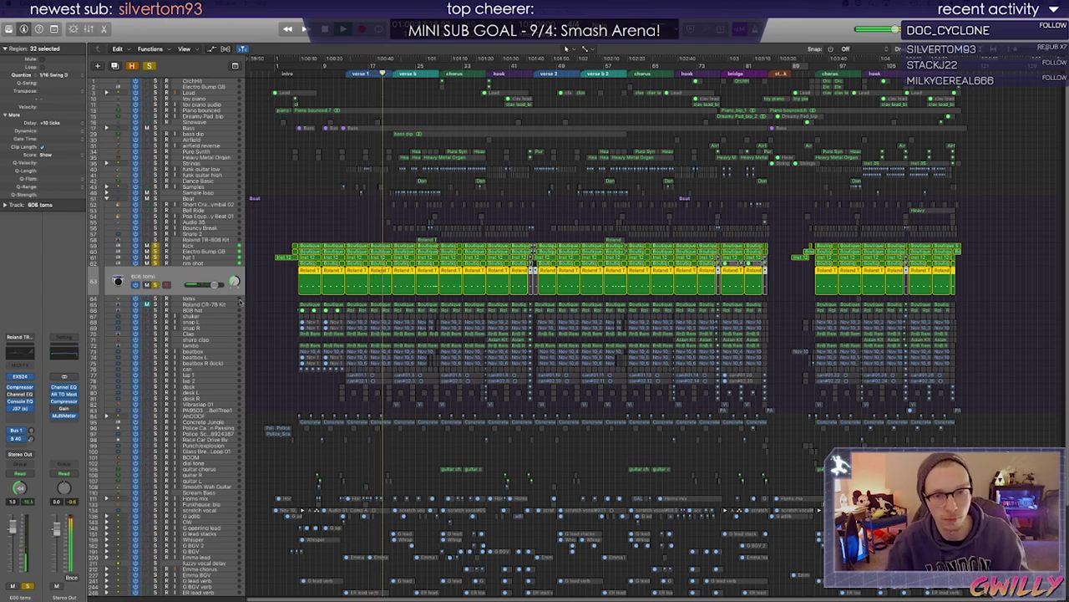
left_click(155, 310)
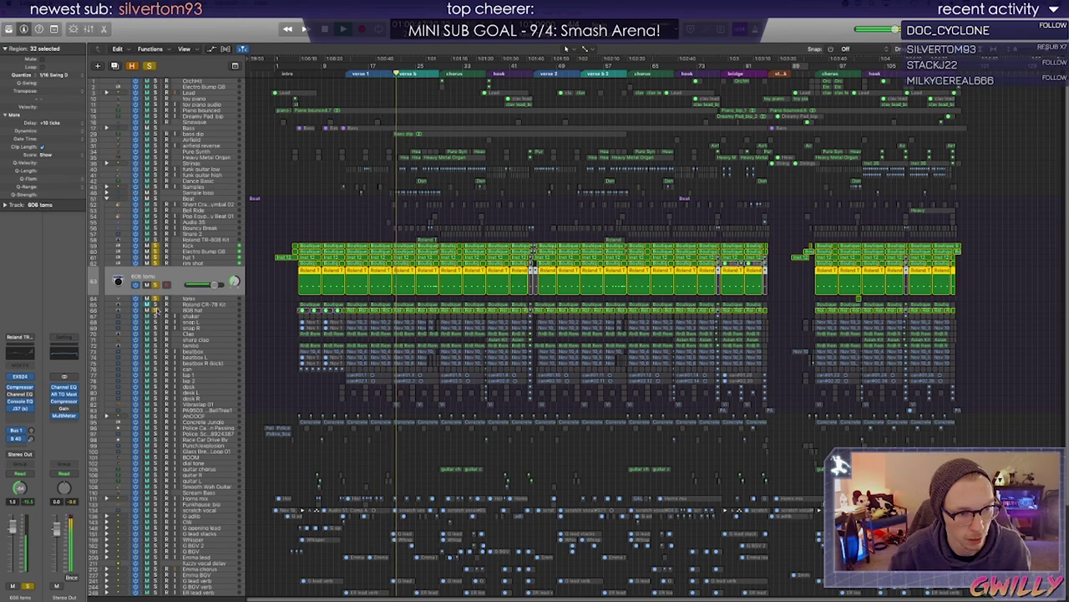
Add the shaker track to the soloed drums and play them from the start of verse 1
left_click(337, 71)
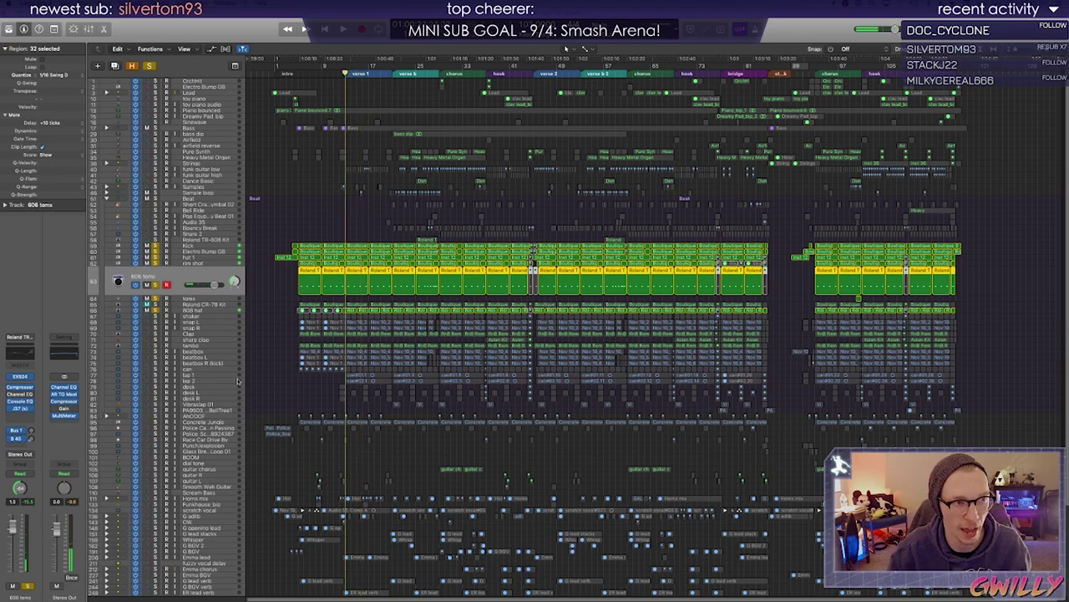
left_click(167, 310)
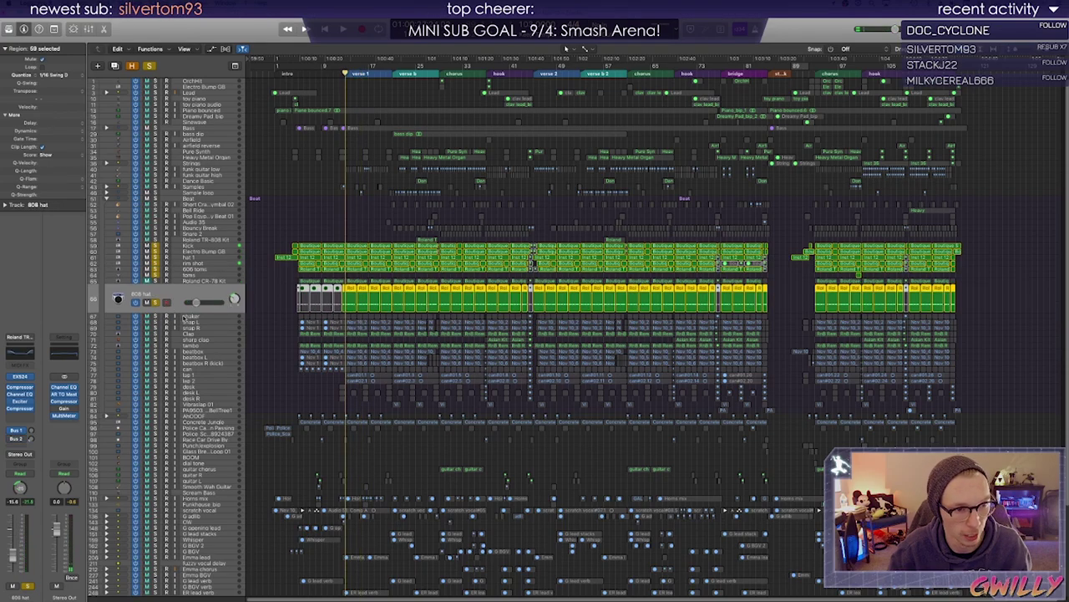
left_click(184, 318)
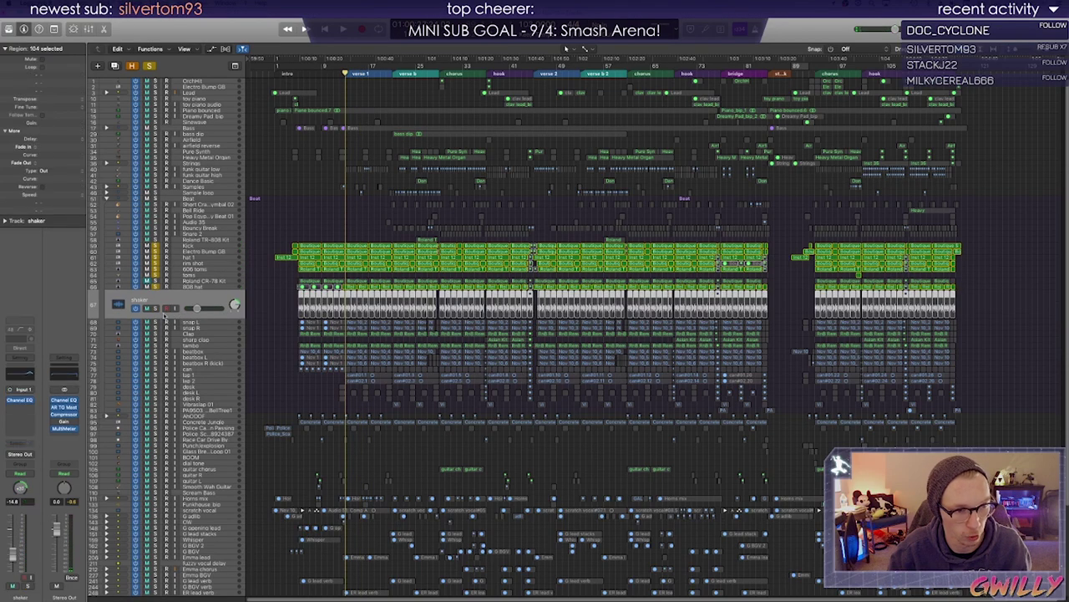
left_click(155, 308)
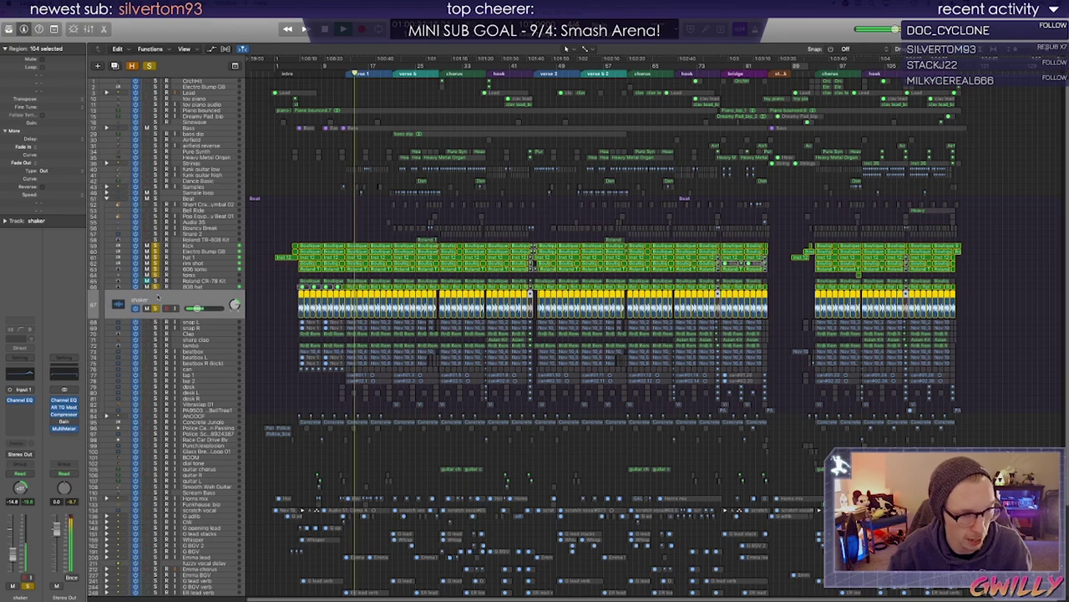
Isolate the 808 hat and shaker during playback, and re-solo the drum tracks above them, including the Roland TR-808 Kit
left_click_drag(155, 284, 155, 240)
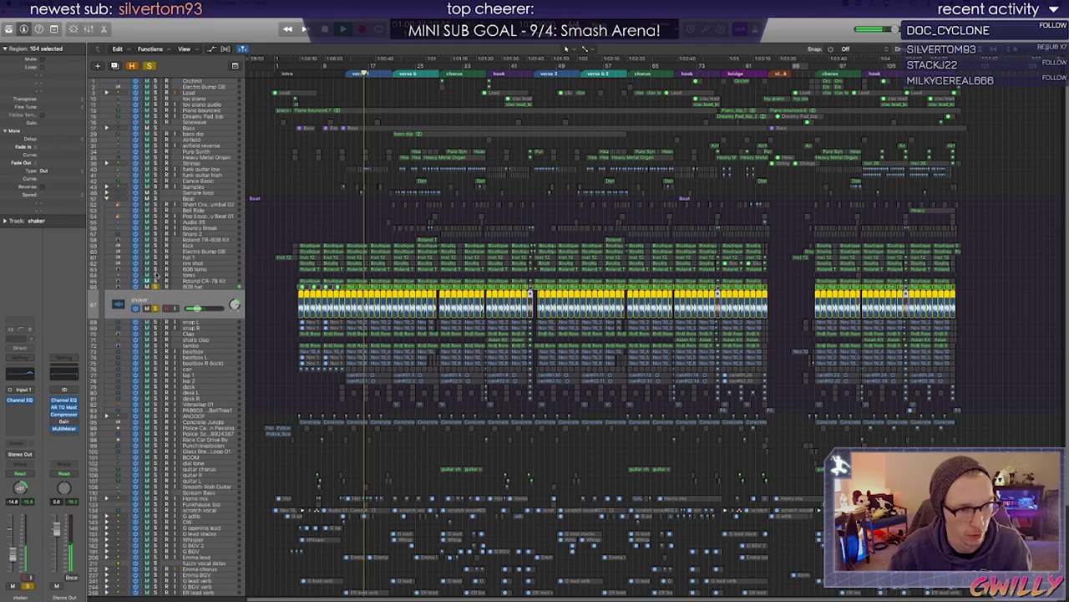
left_click_drag(155, 275, 154, 241)
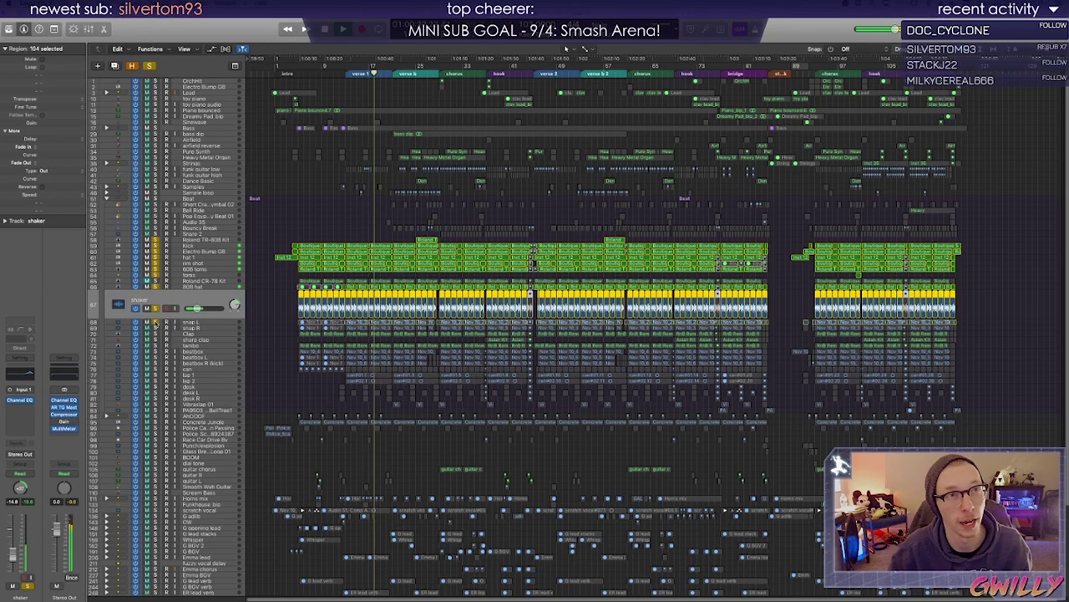
Add the snap L, snap R, and Clap tracks to the soloed drums while playback continues
left_click(190, 322)
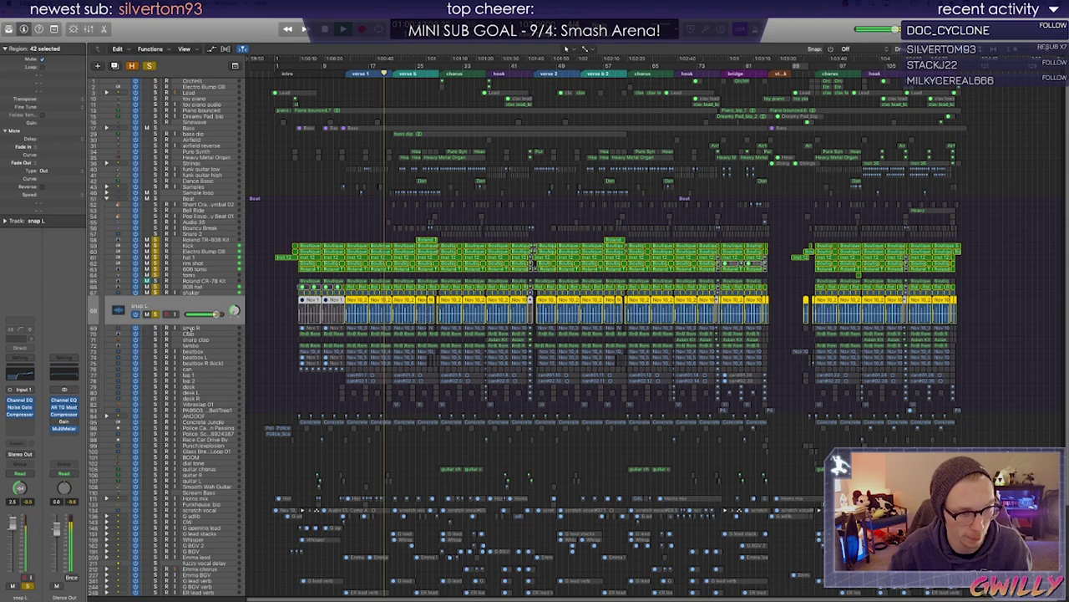
left_click(190, 328)
key("s")
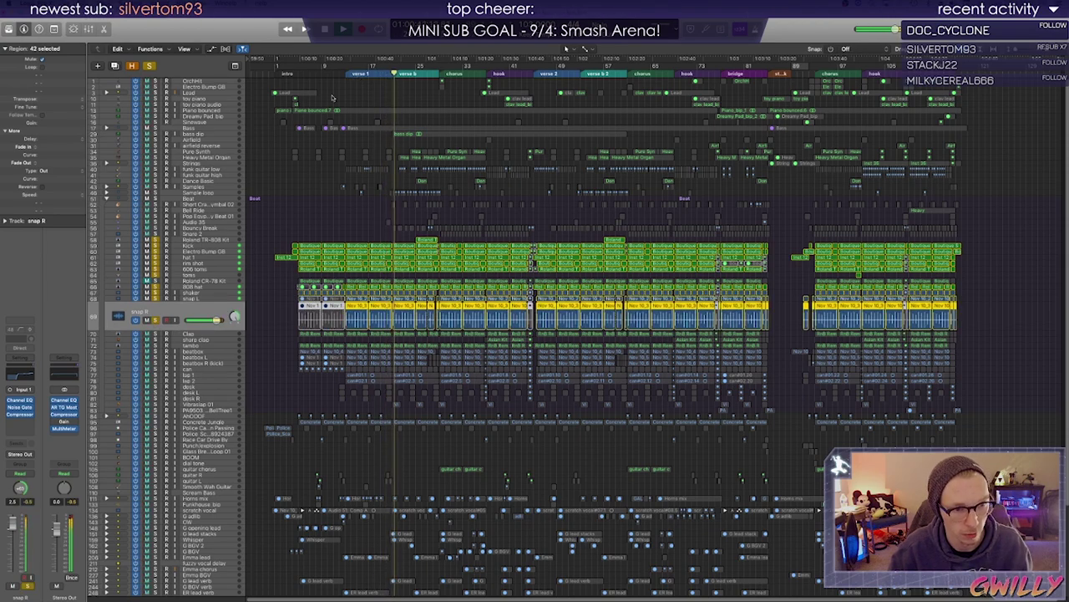
left_click(183, 333)
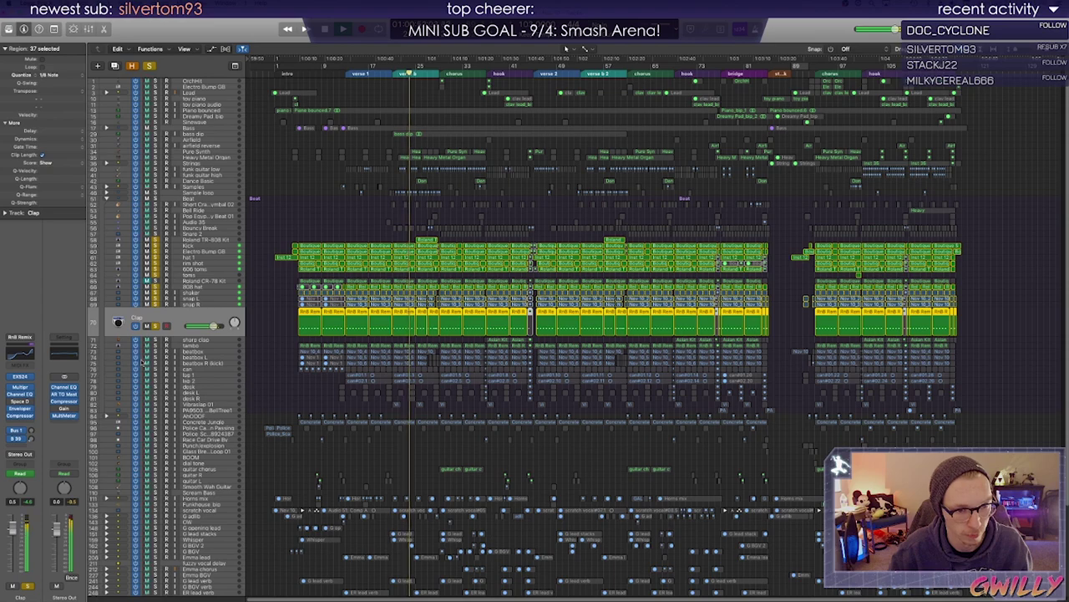
Add the beatbox track to the soloed drums and play them from the start of verse 1
left_click(159, 340)
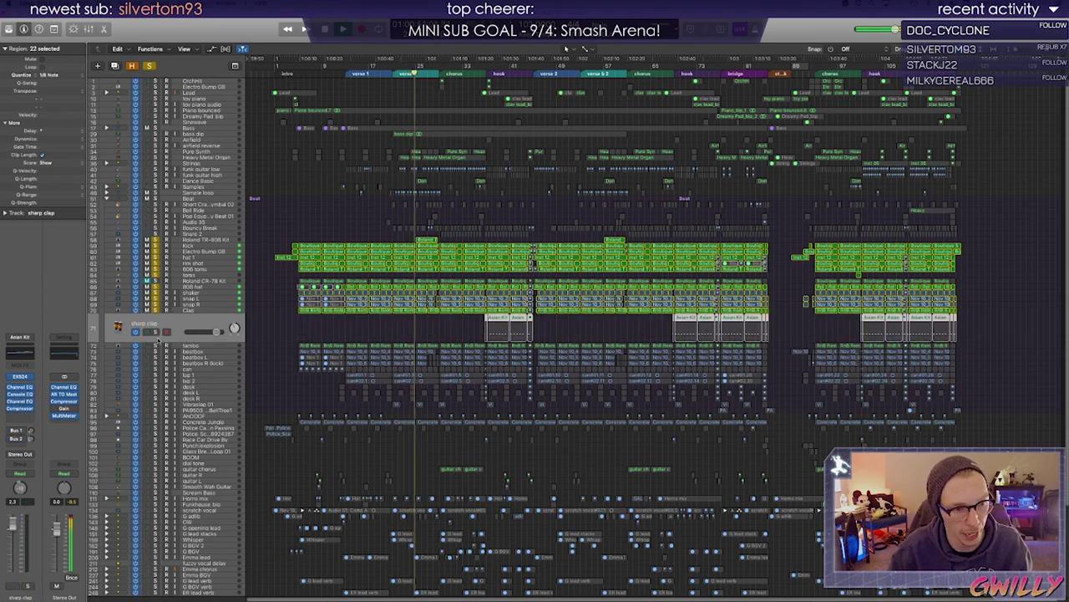
left_click(192, 351)
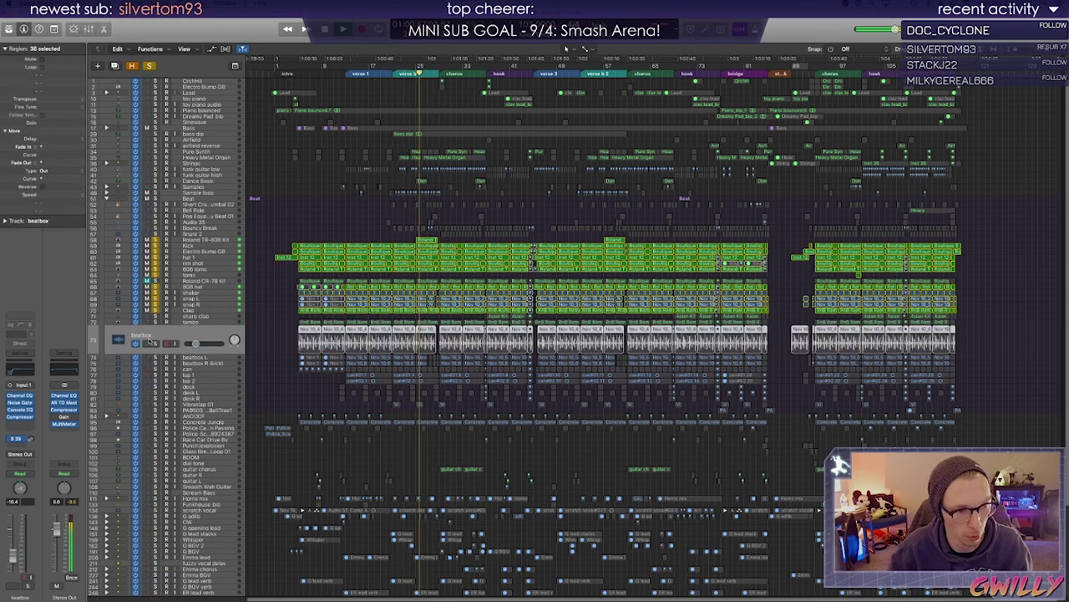
left_click(346, 72)
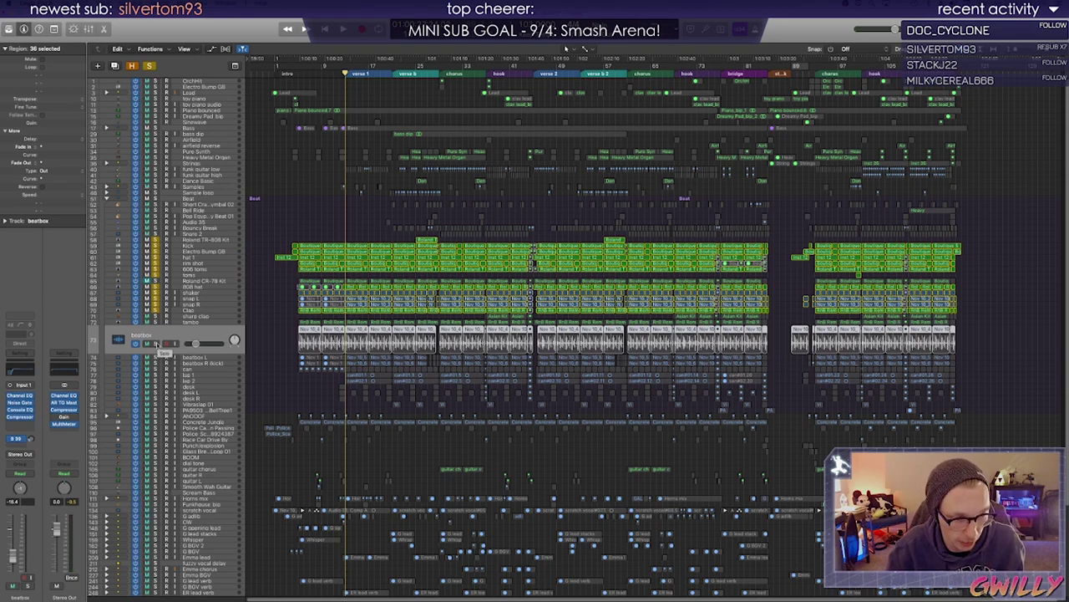
left_click(155, 343)
key("space")
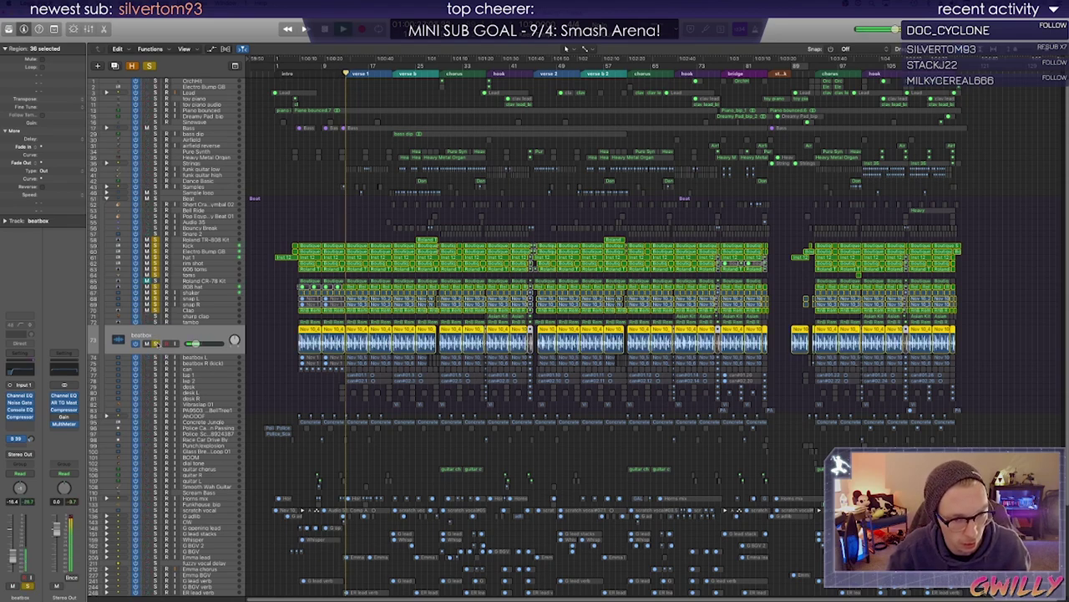
Unsolo the drum tracks above beatbox and add beatbox L and beatbox R (kick) to the solo during playback
left_click_drag(156, 310, 155, 237)
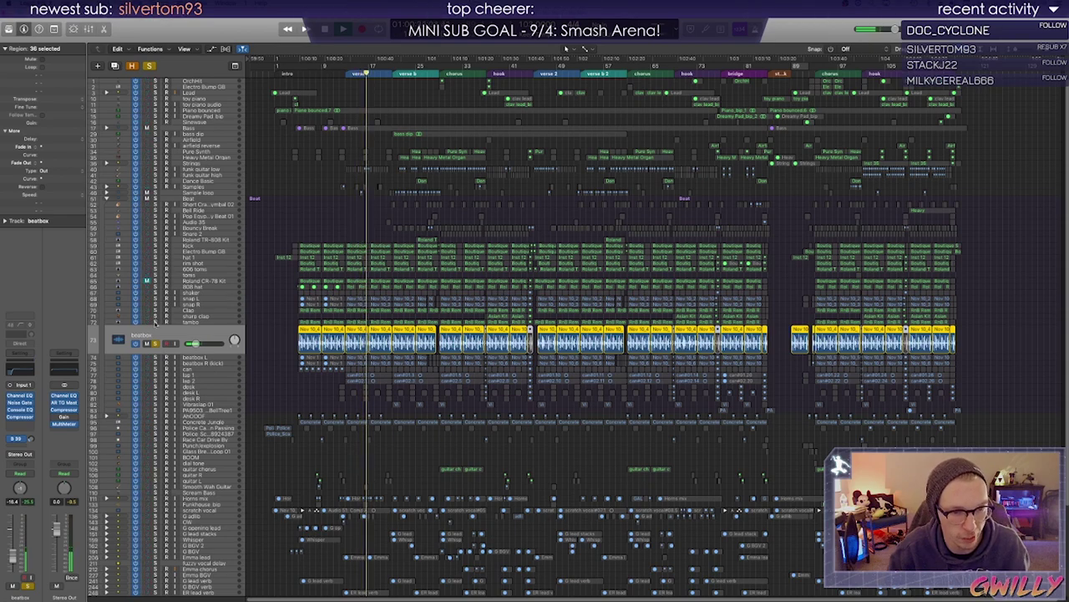
left_click(154, 358)
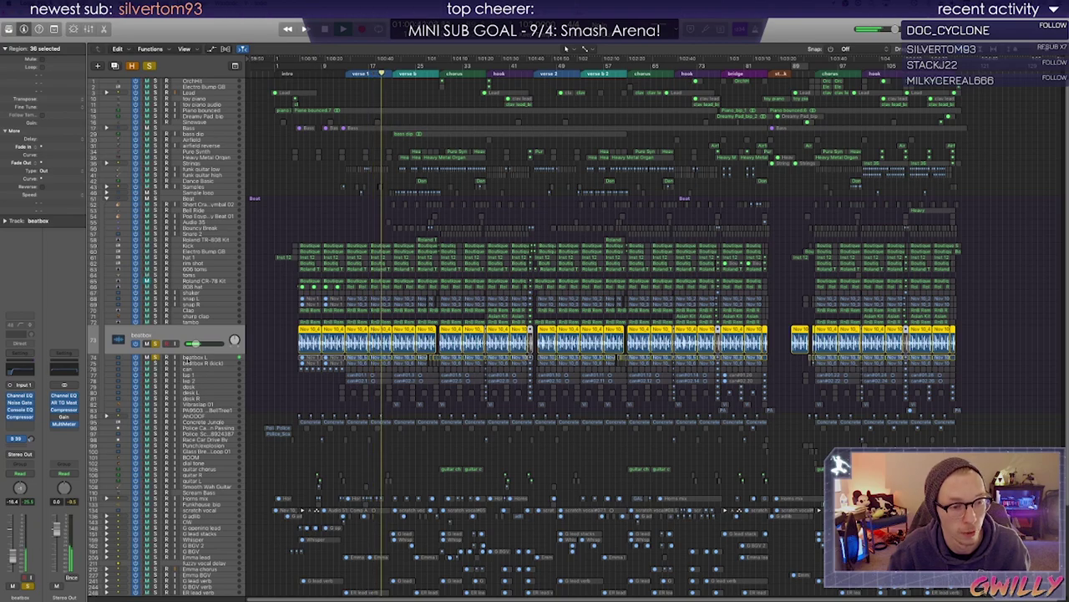
left_click(190, 359)
left_click(155, 364)
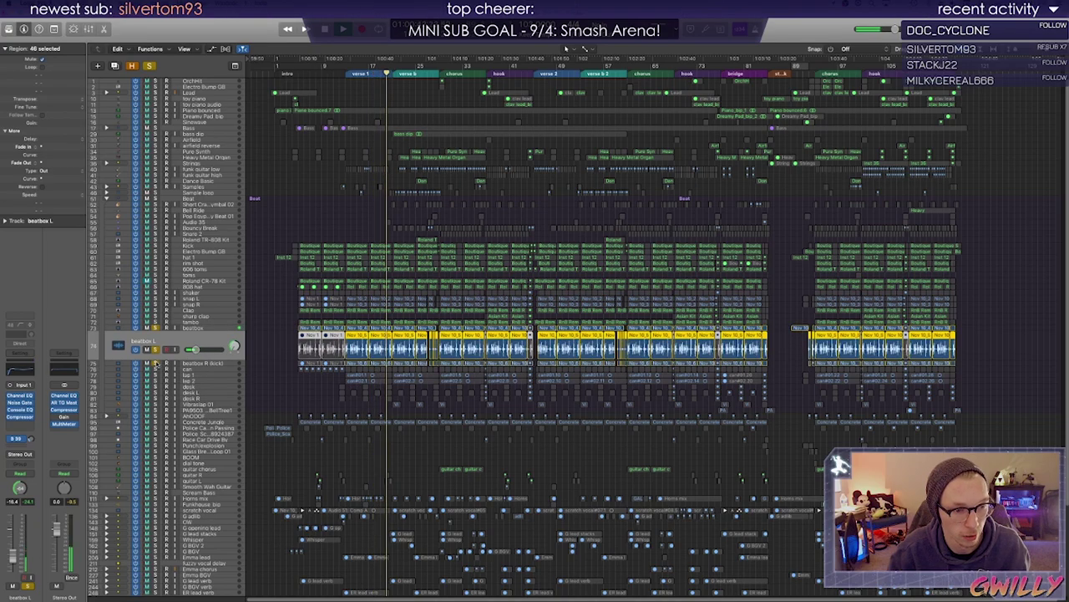
left_click(199, 364)
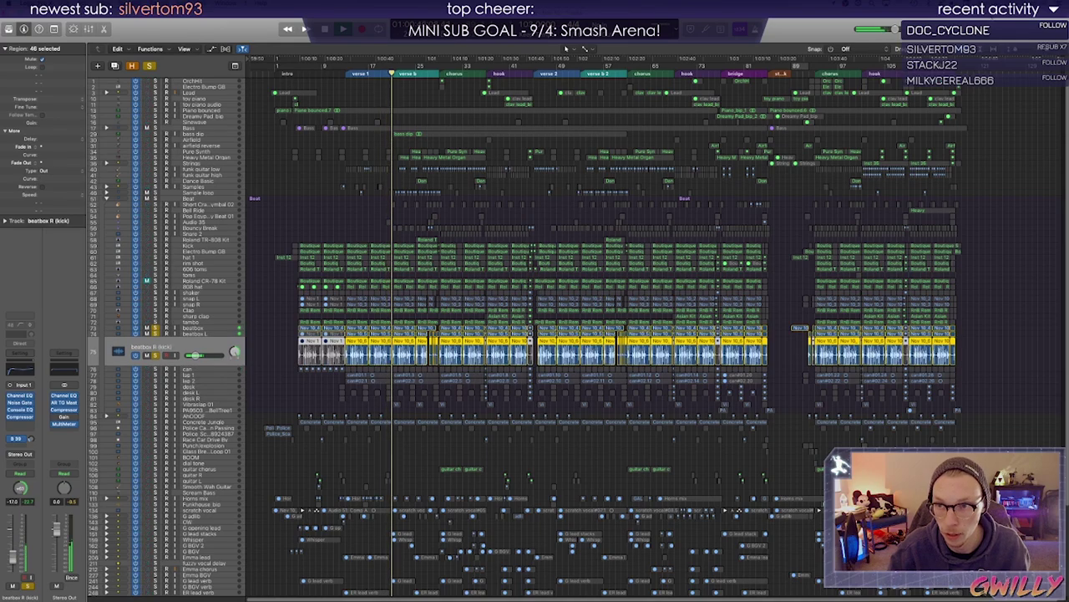
left_click(956, 3)
left_click(1003, 18)
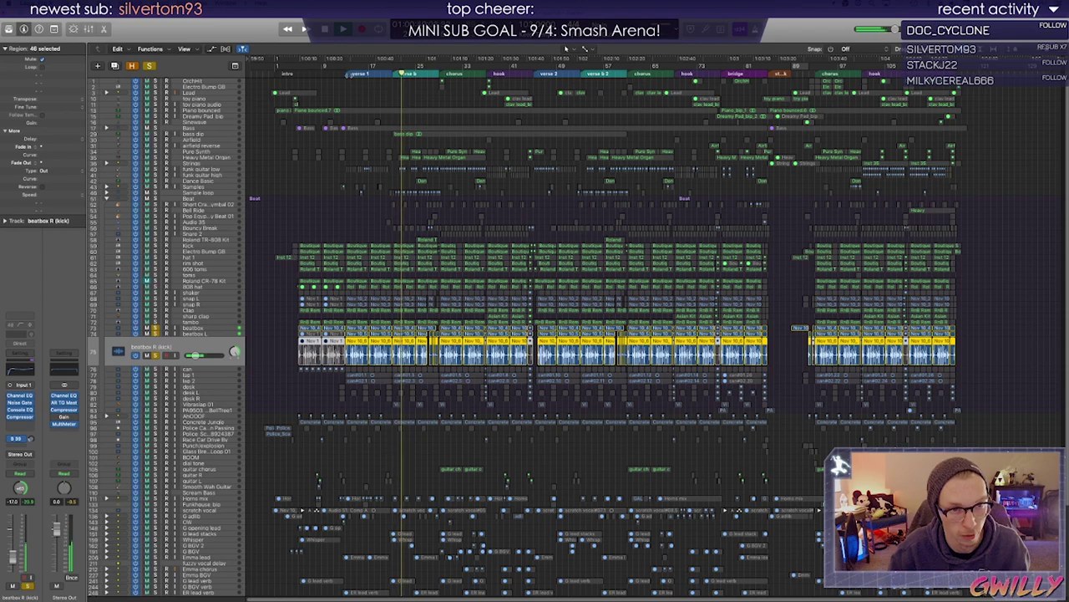
Re-solo all the Beat tracks above the beatboxes, play them from verse 1, and add the can track
key("space")
left_click(350, 73)
left_click_drag(155, 321, 154, 205)
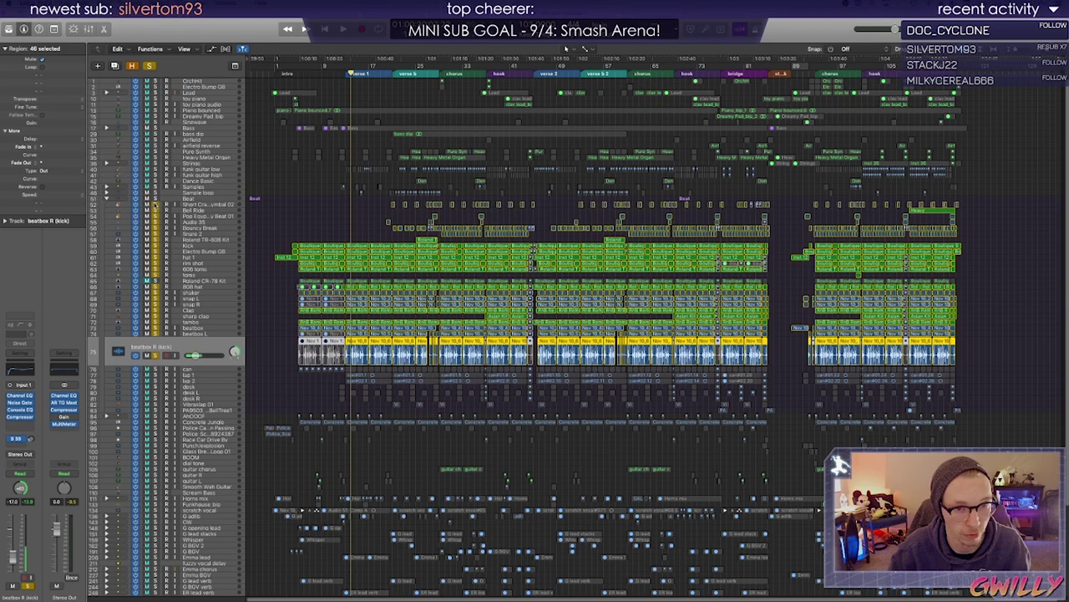
key("space")
key("space")
key("comma")
key("space")
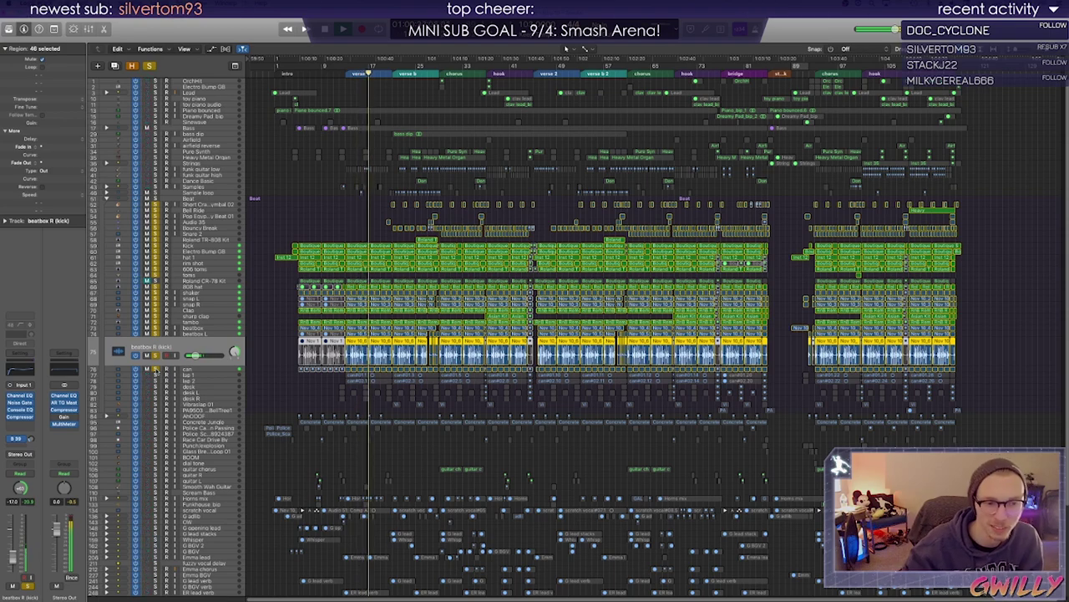
key("space")
Select the can track, unsolo every other beat track, and play the can alone from the start of verse 1
left_click(190, 369)
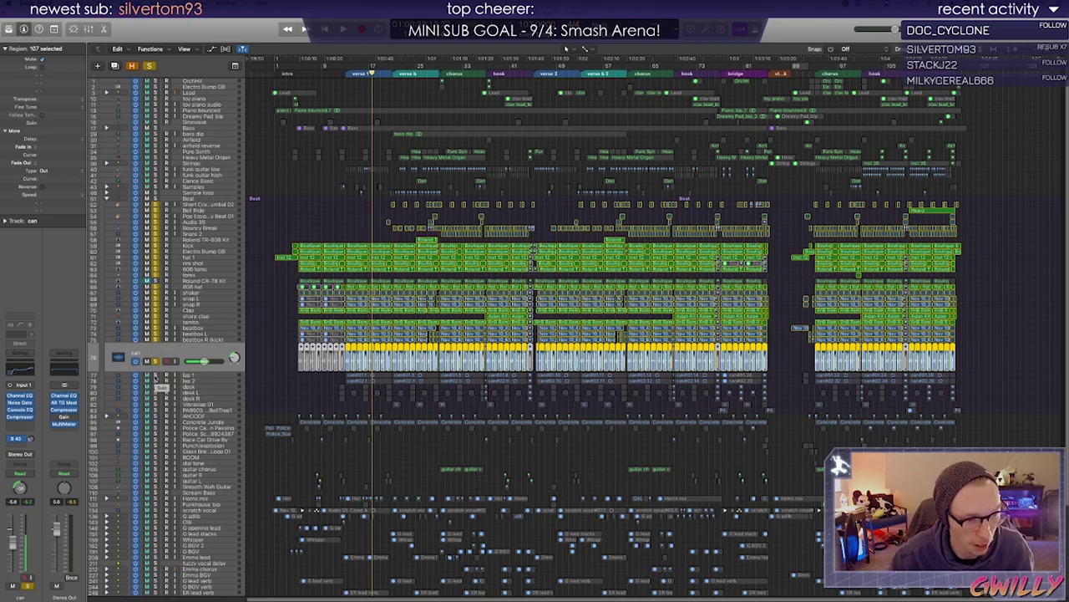
left_click_drag(156, 300, 155, 204)
left_click(347, 72)
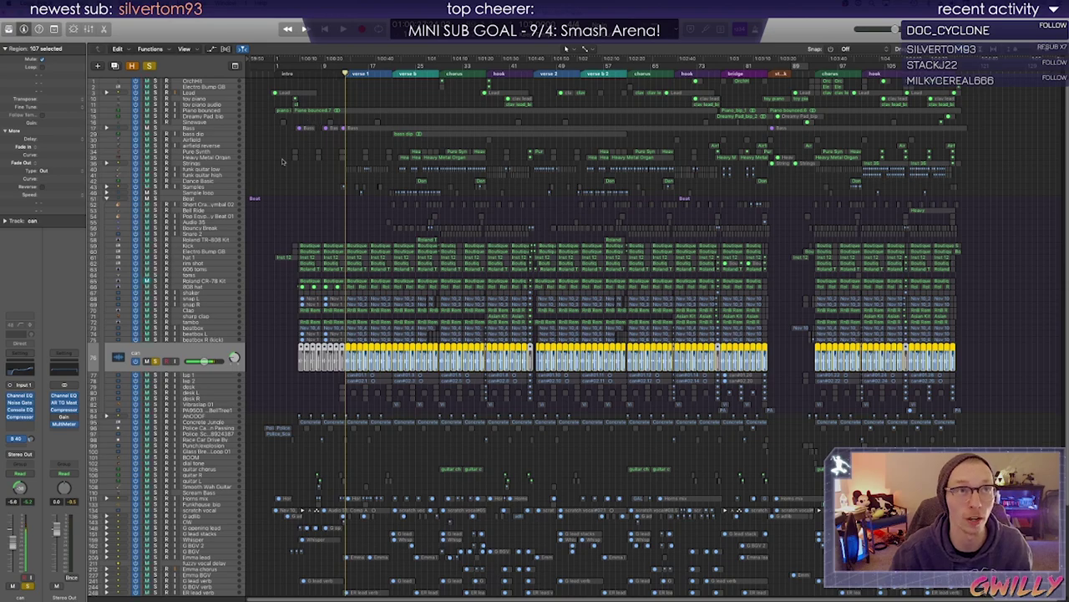
key("space")
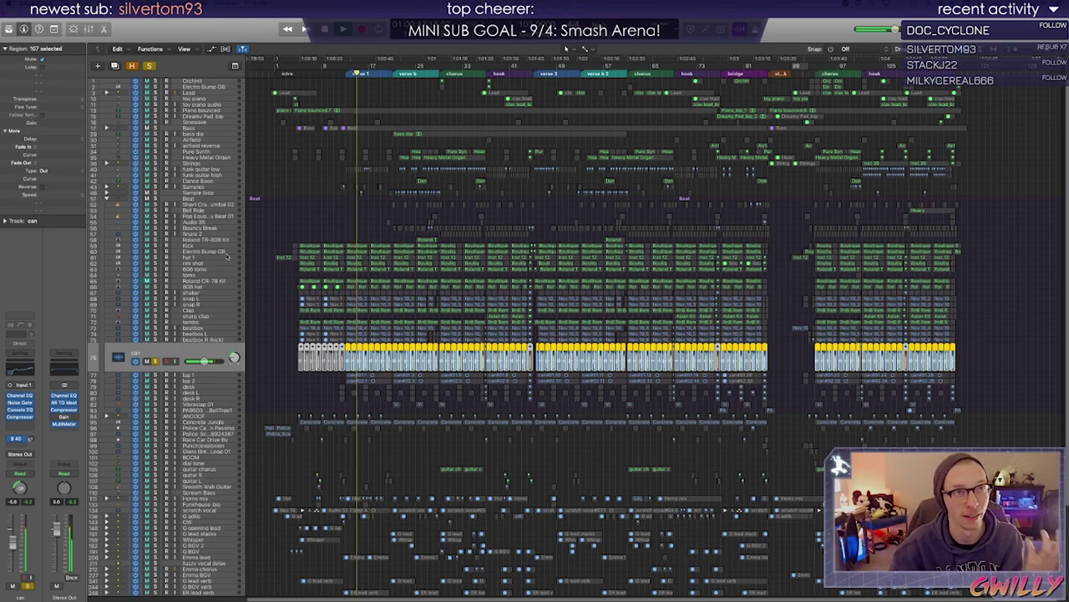
Add the lap 1 and lap 2 tracks to the soloed can during playback, and stop back at verse 1
left_click(155, 375)
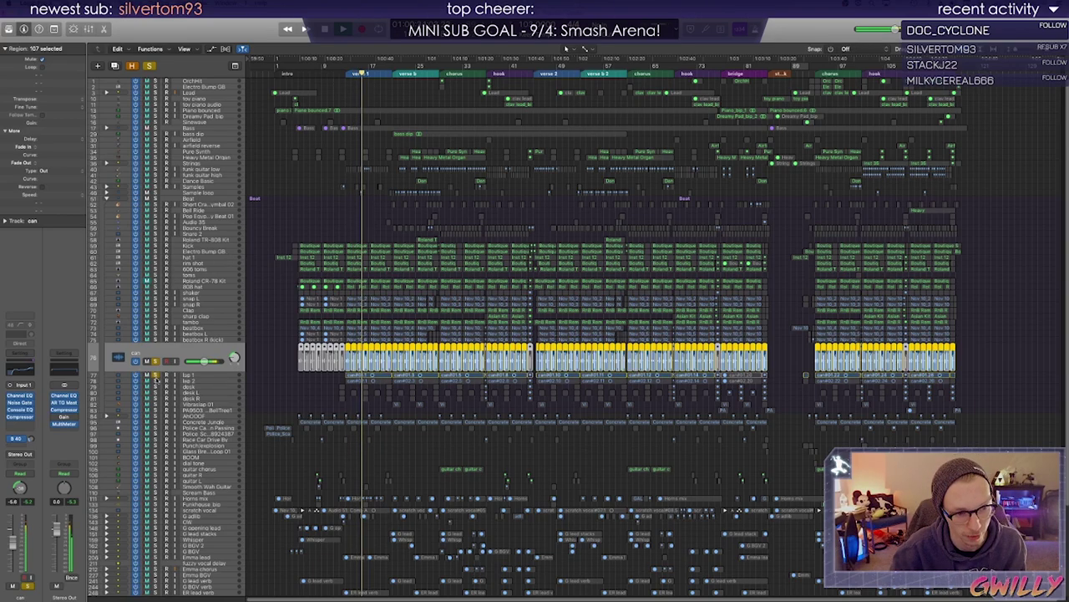
left_click(156, 381)
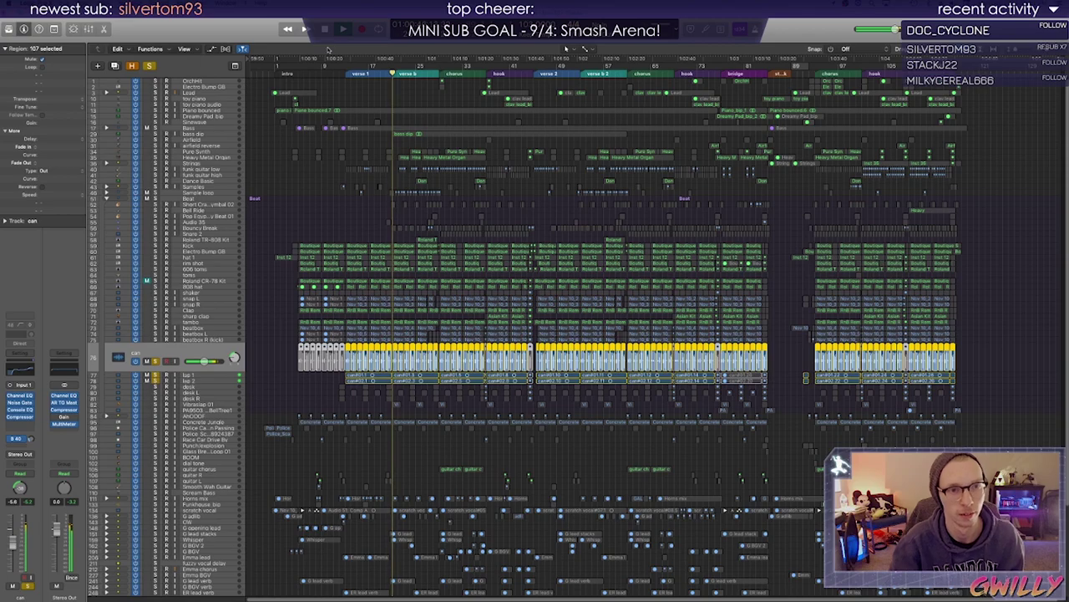
key("space")
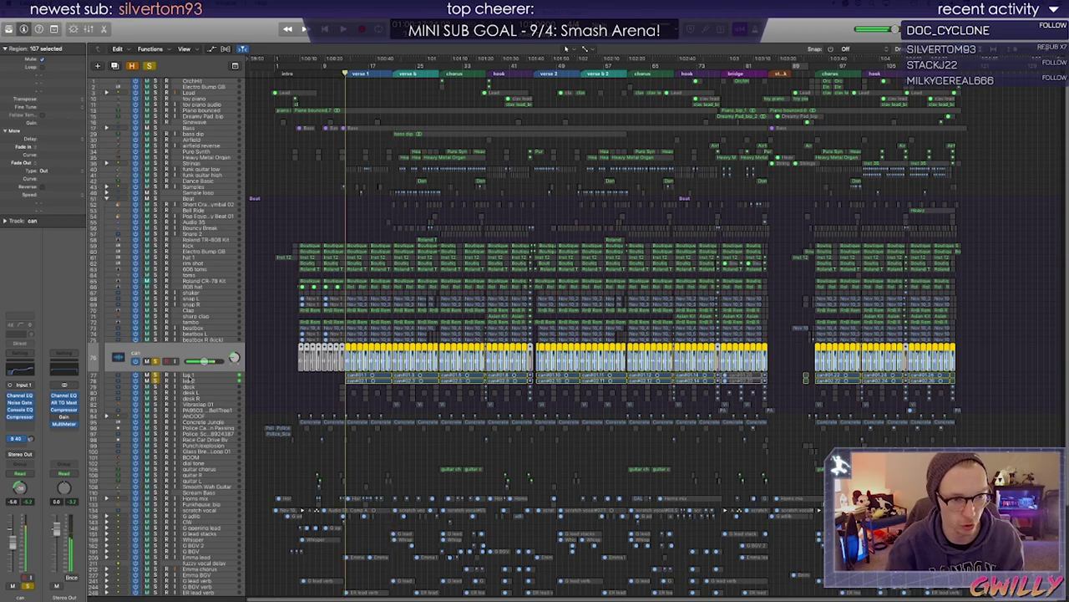
Add the desk, desk L, and desk R tracks to the solo and play from just before verse 1
left_click(190, 375)
left_click(190, 382)
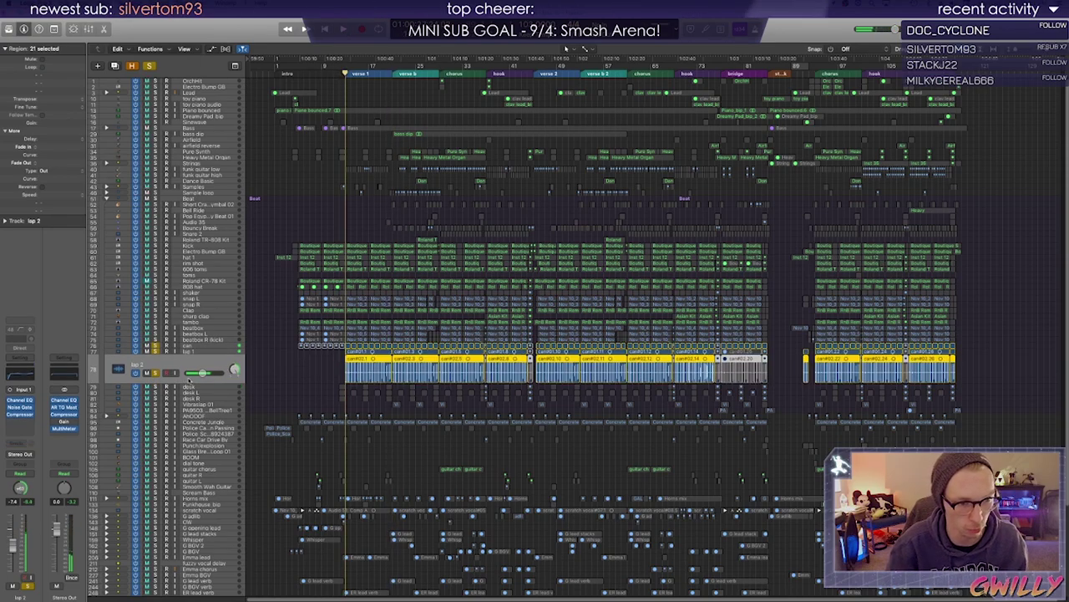
left_click(192, 391)
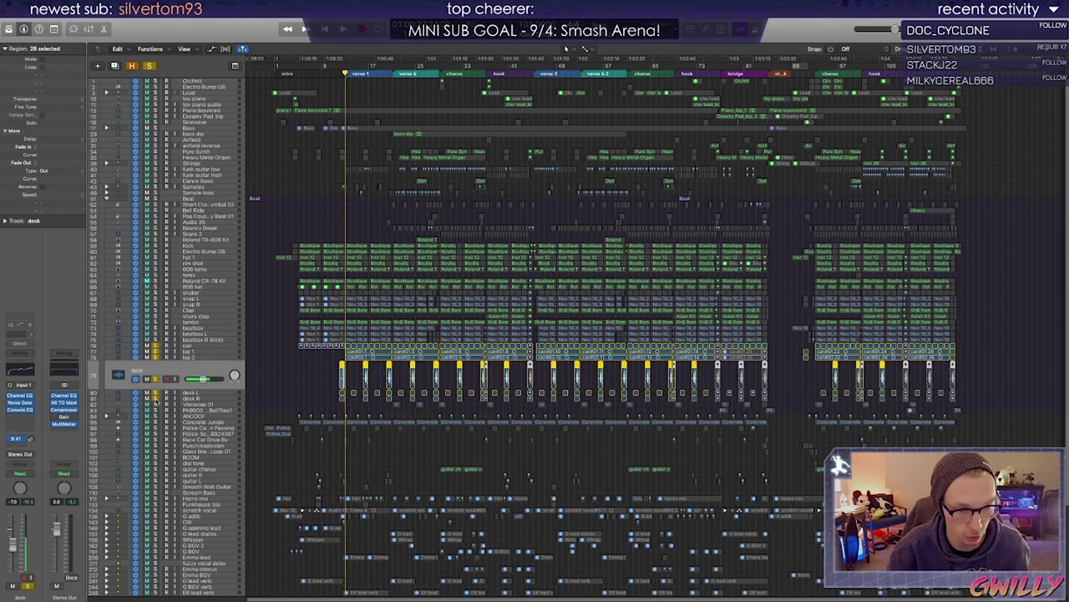
key("comma")
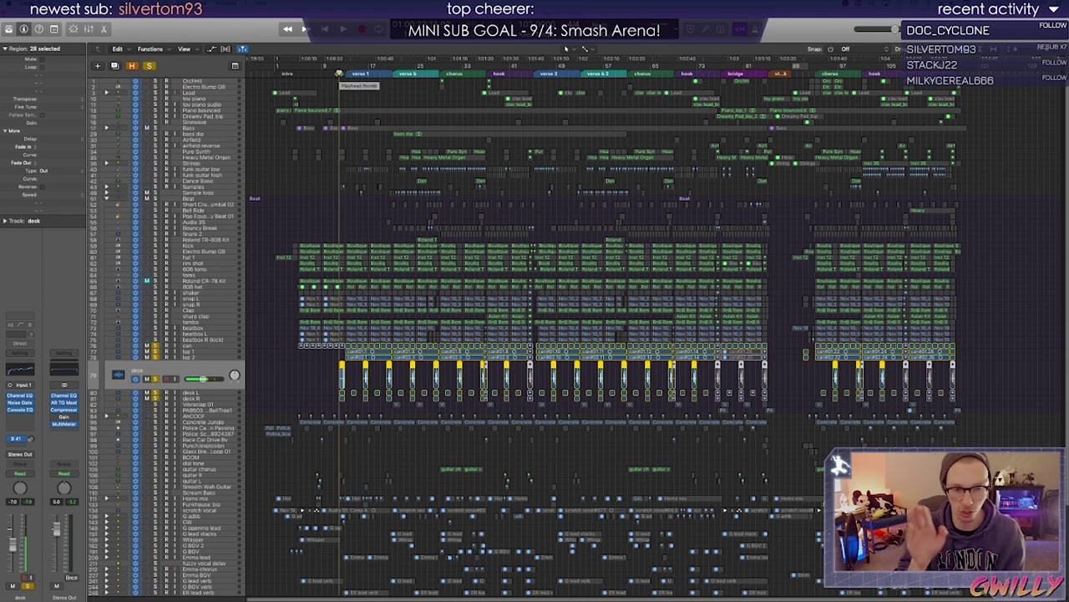
key("space")
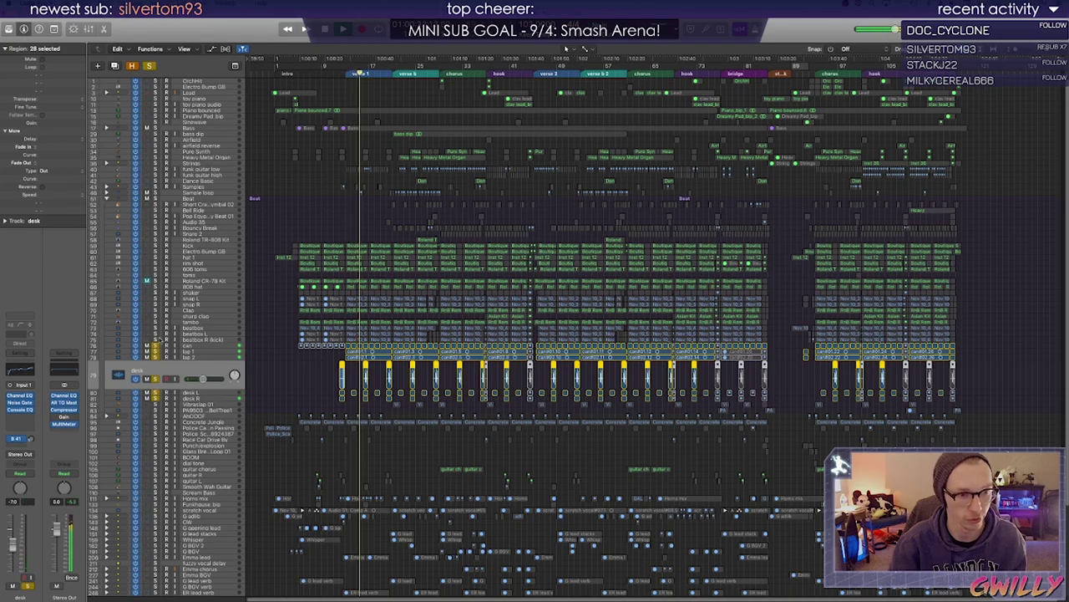
Solo the remaining Beat tracks to hear the full beat into the chorus, and return the playhead to the chorus start
left_click_drag(156, 340, 154, 204)
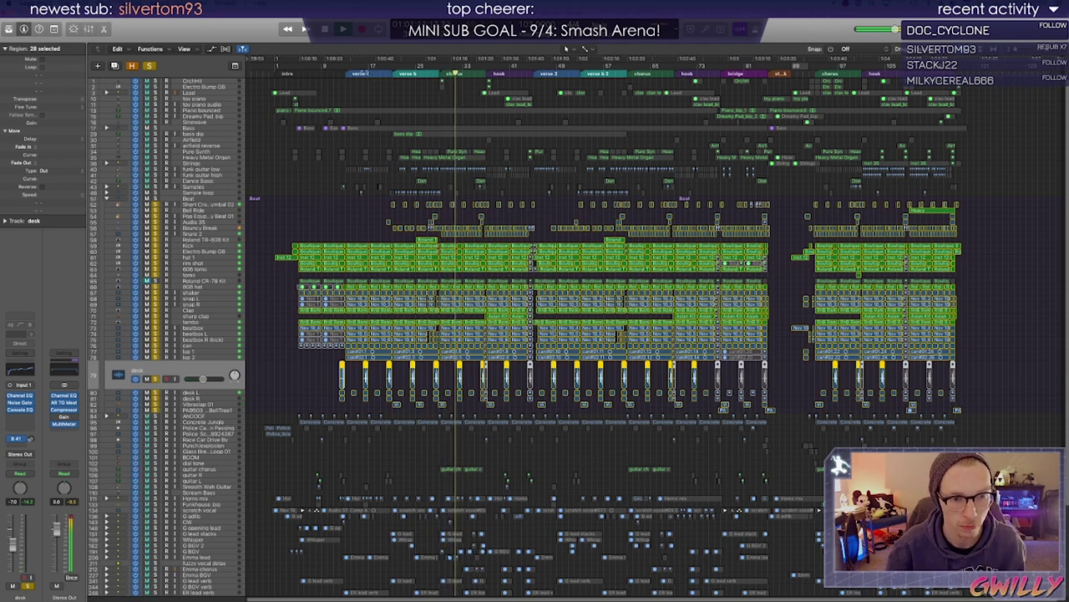
left_click(438, 73)
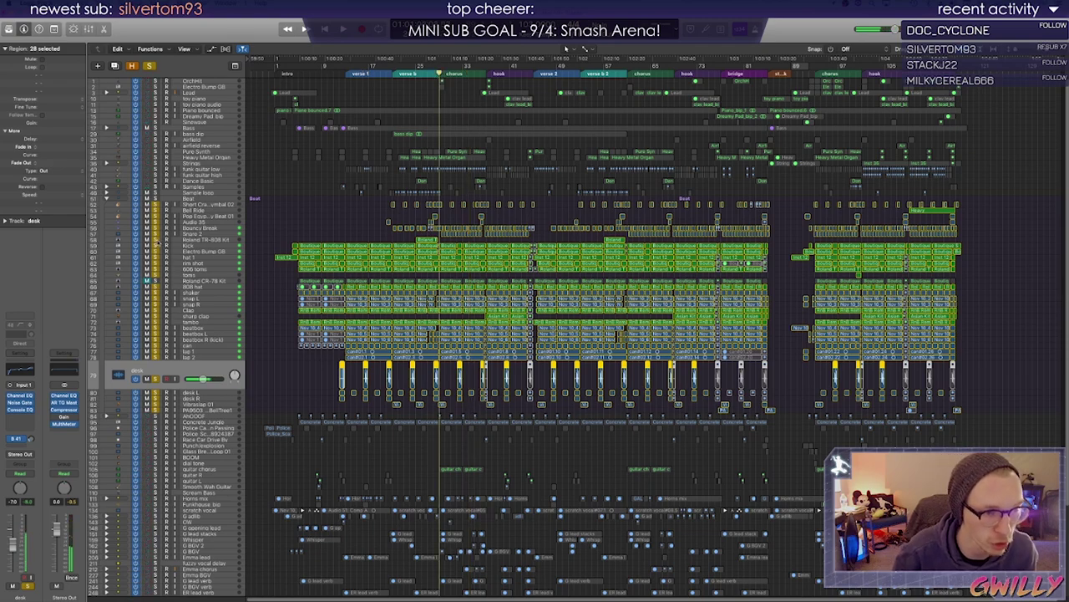
During chorus playback, narrow the beat solo down to Snare 2, then add the Bouncy Break track back in
left_click_drag(155, 240, 152, 414)
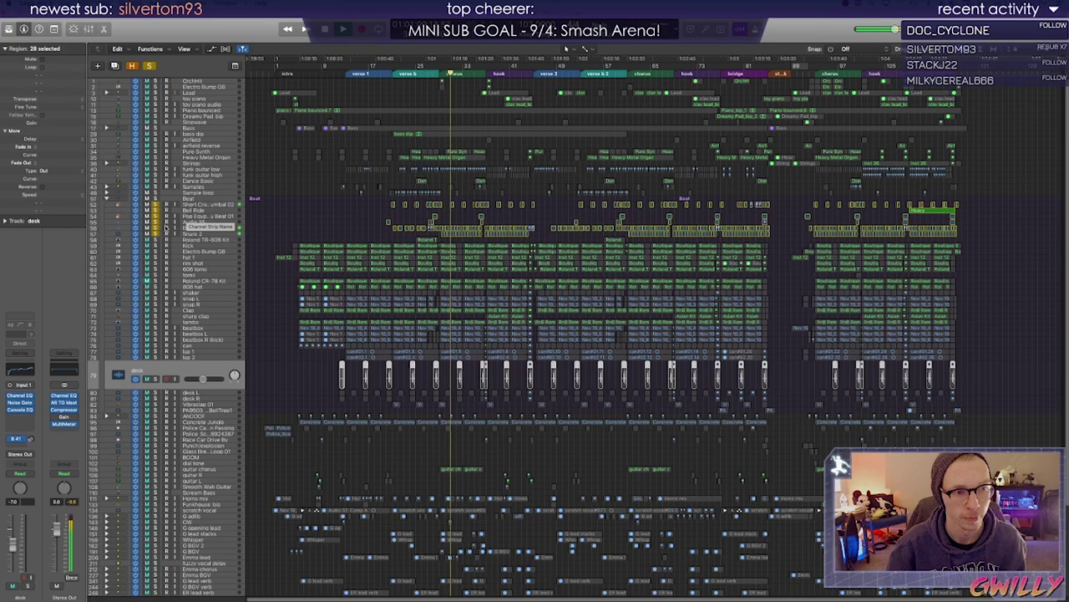
left_click_drag(155, 228, 155, 205)
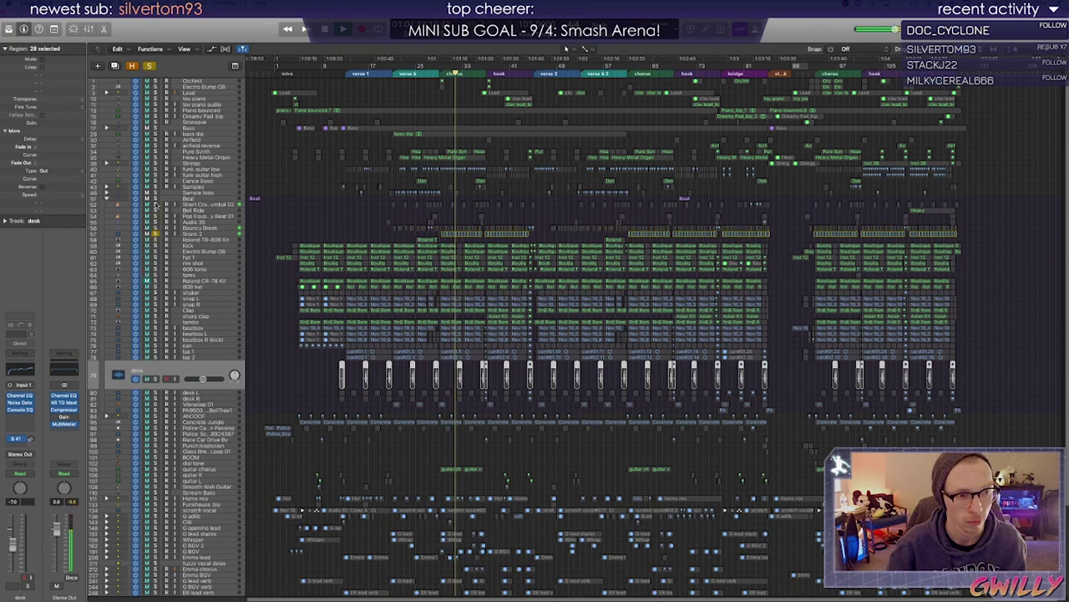
left_click(155, 228)
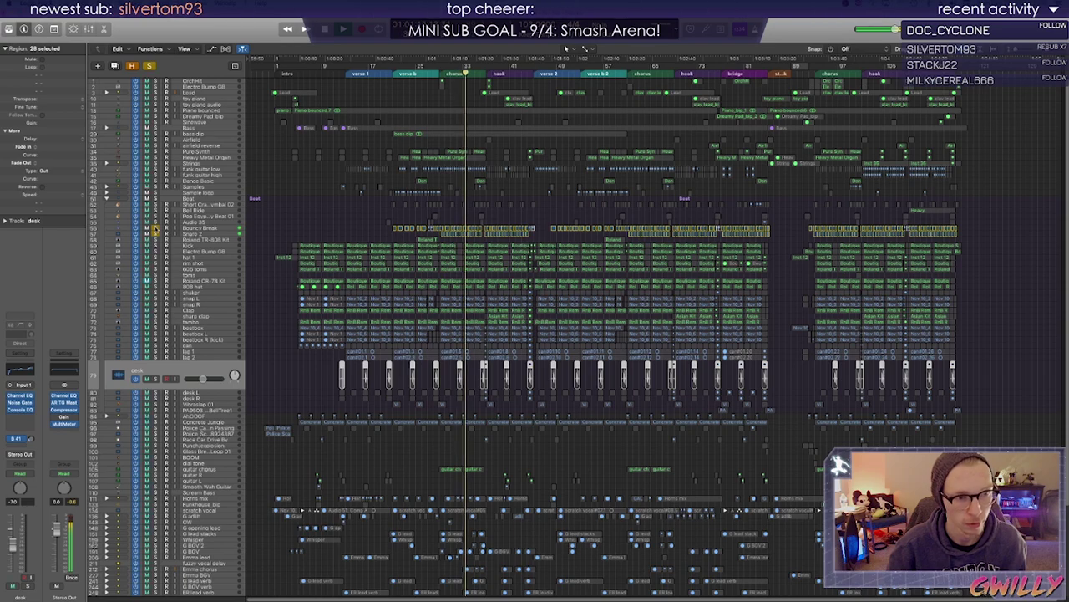
Replay the chorus with the tracks from Audio 35 up to the short crash cymbal added to the solo, then clear all solos
left_click(438, 68)
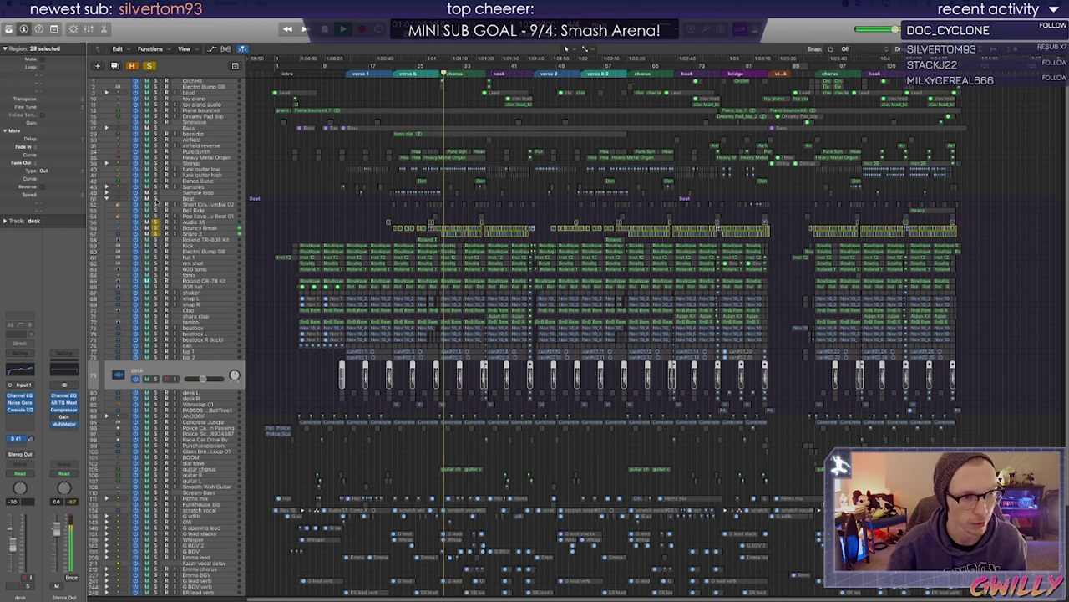
left_click_drag(156, 222, 155, 204)
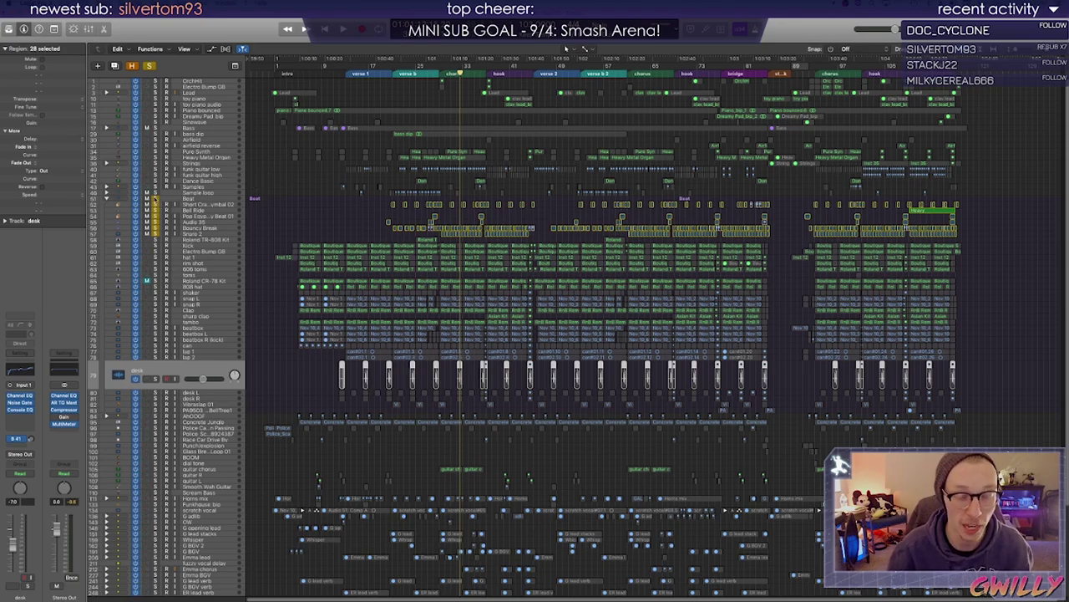
left_click(155, 204)
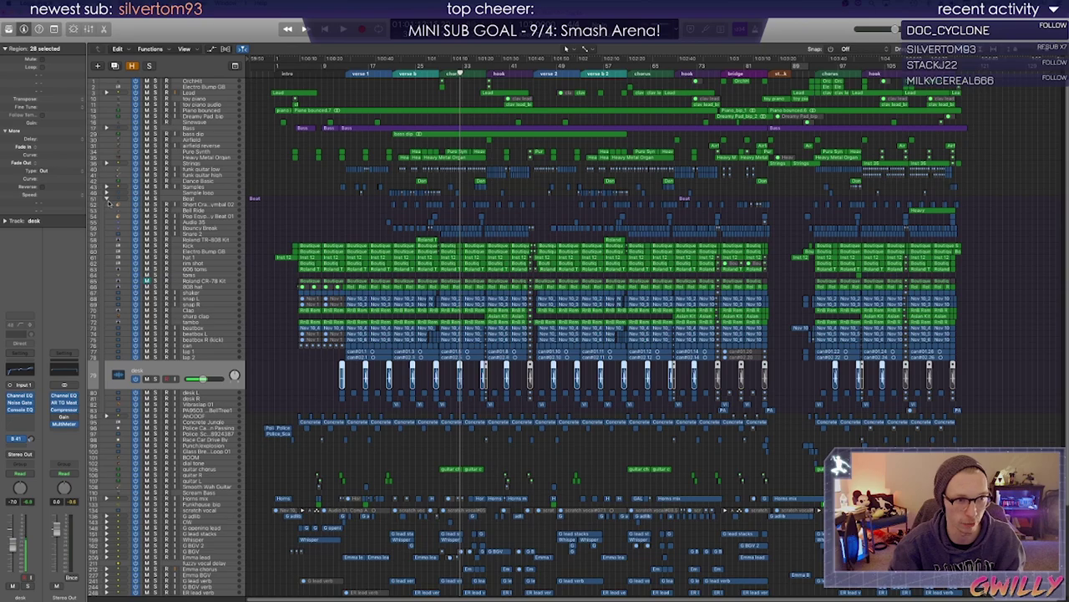
With the playhead at the chorus start, inspect the Bouncy Break track and the Kick track's Vintage Console EQ settings
left_click(198, 227)
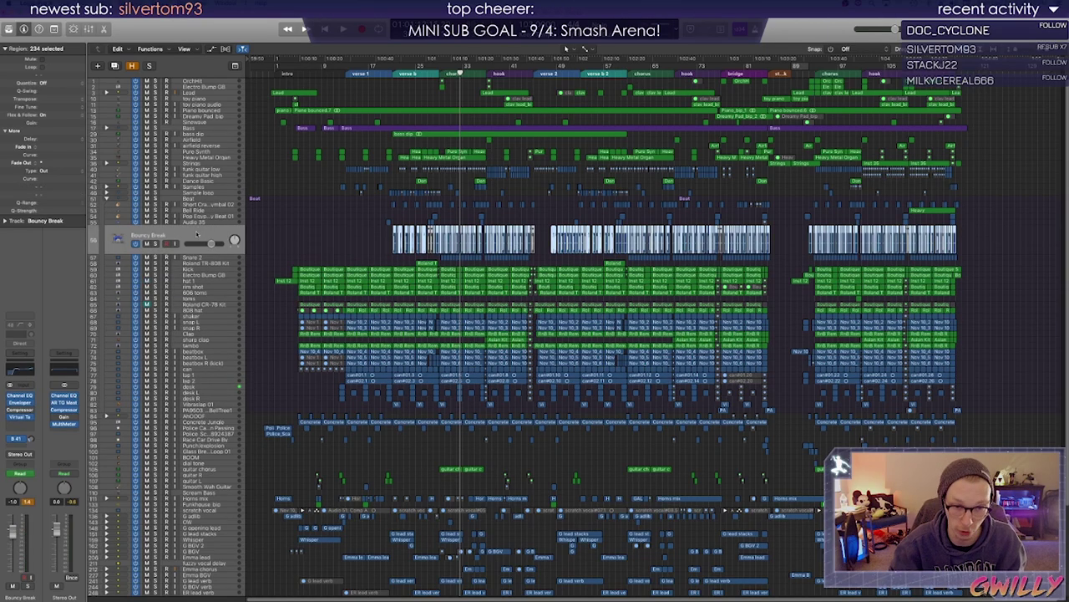
left_click(438, 73)
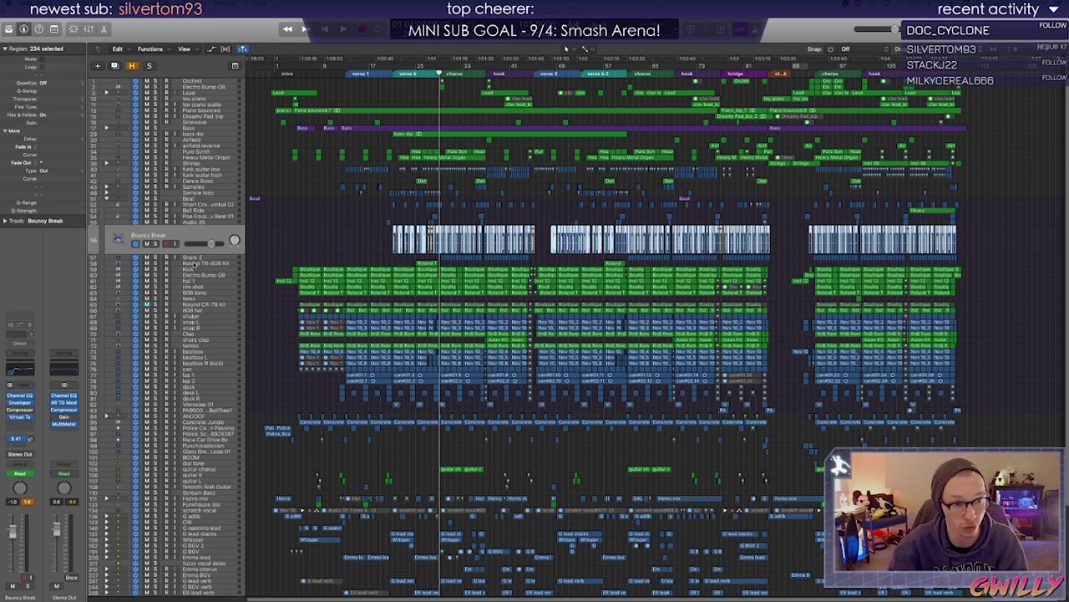
left_click(197, 265)
left_click(196, 269)
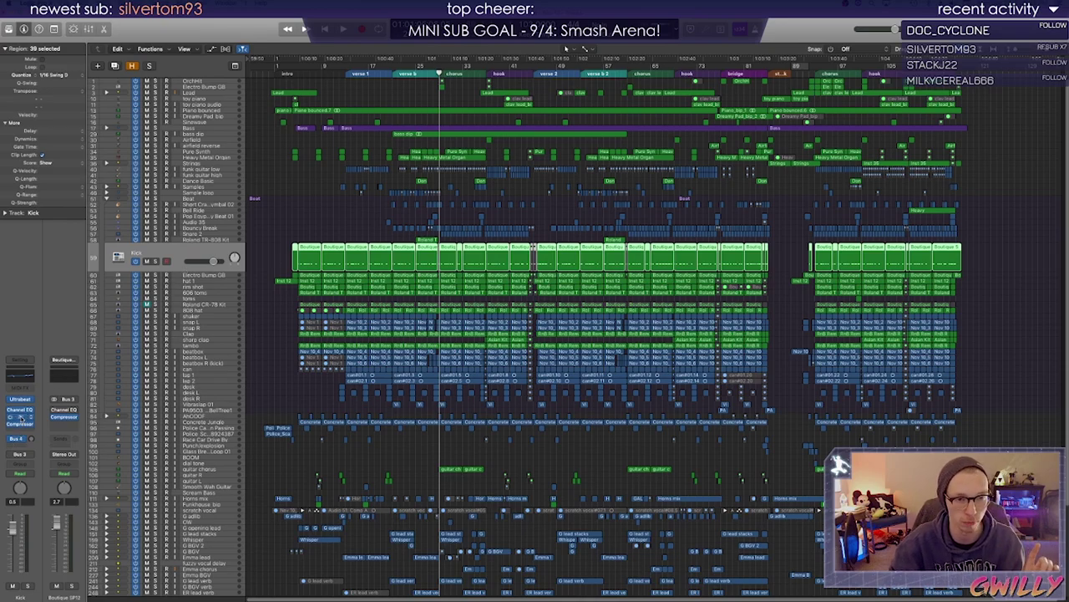
key("v")
left_click_drag(204, 23, 355, 183)
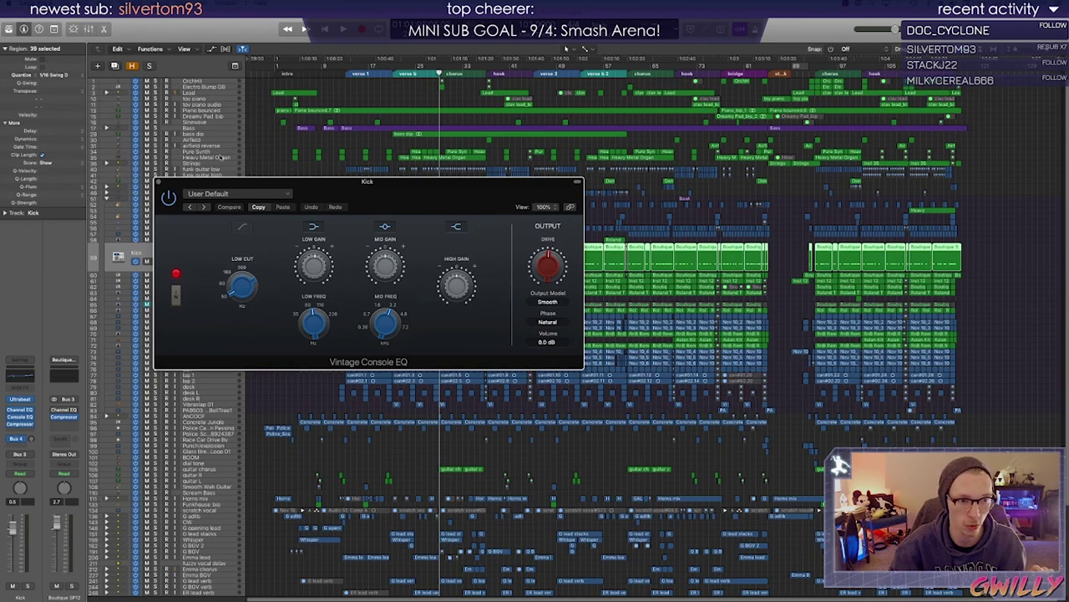
left_click(160, 182)
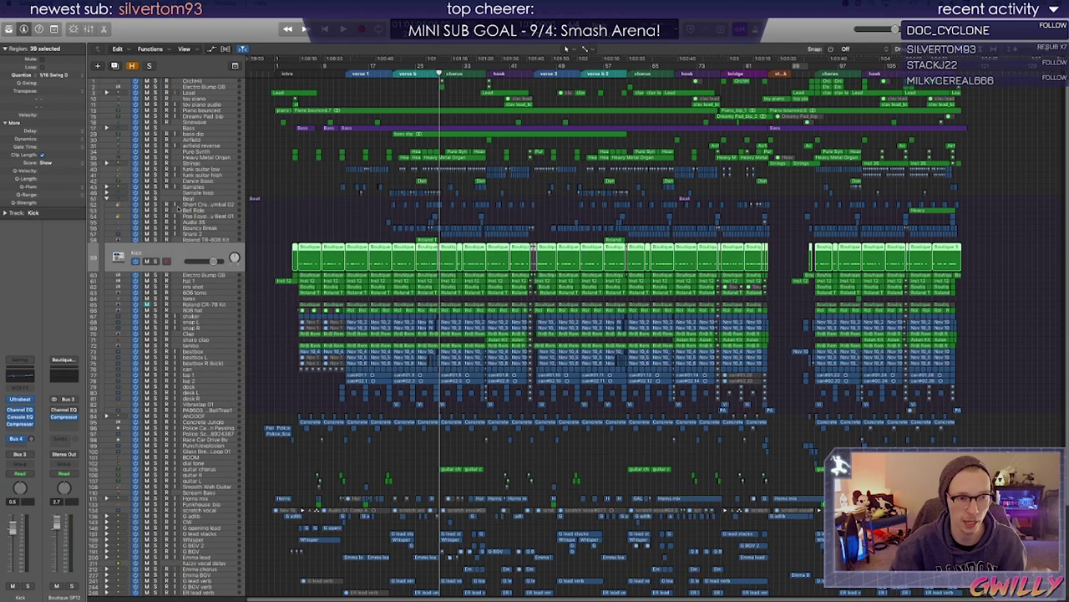
Look over the Electro Bump GB track and the rim shot track's J37 tape plug-in, and close the plug-in window
left_click(177, 276)
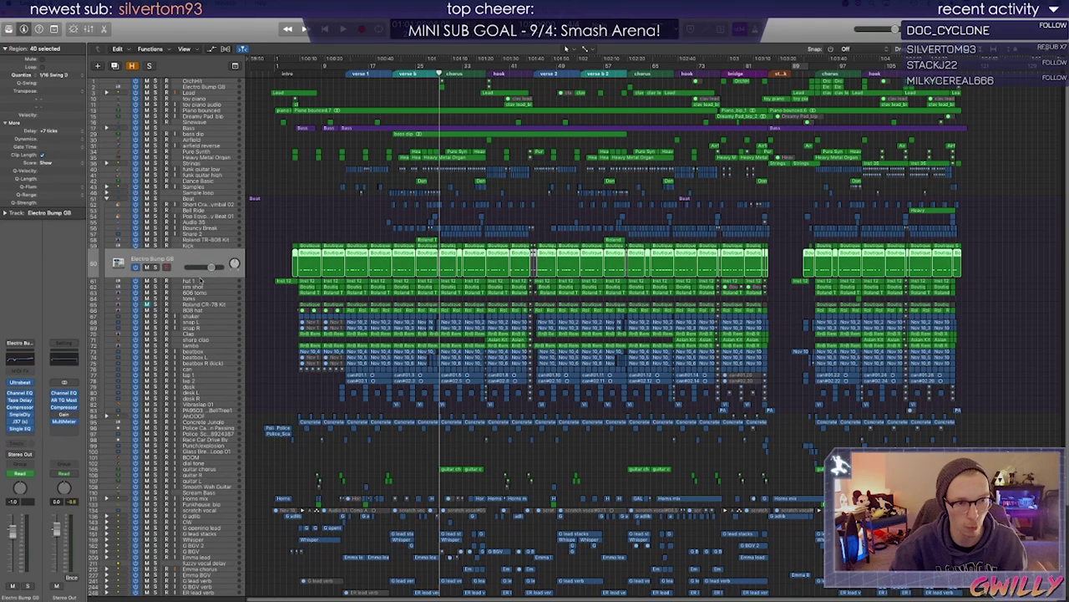
left_click(200, 287)
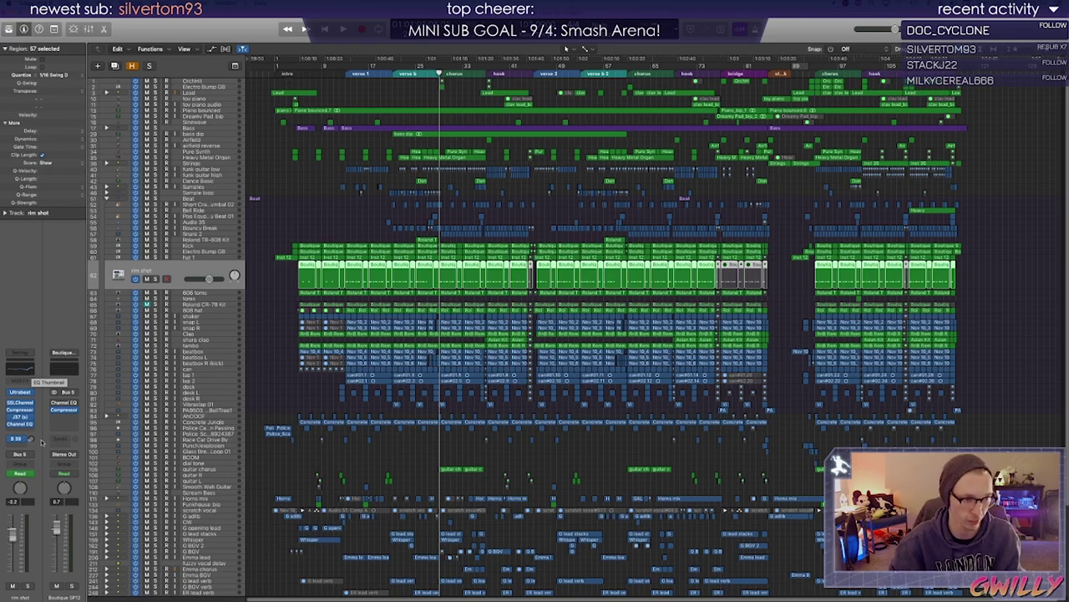
left_click(19, 416)
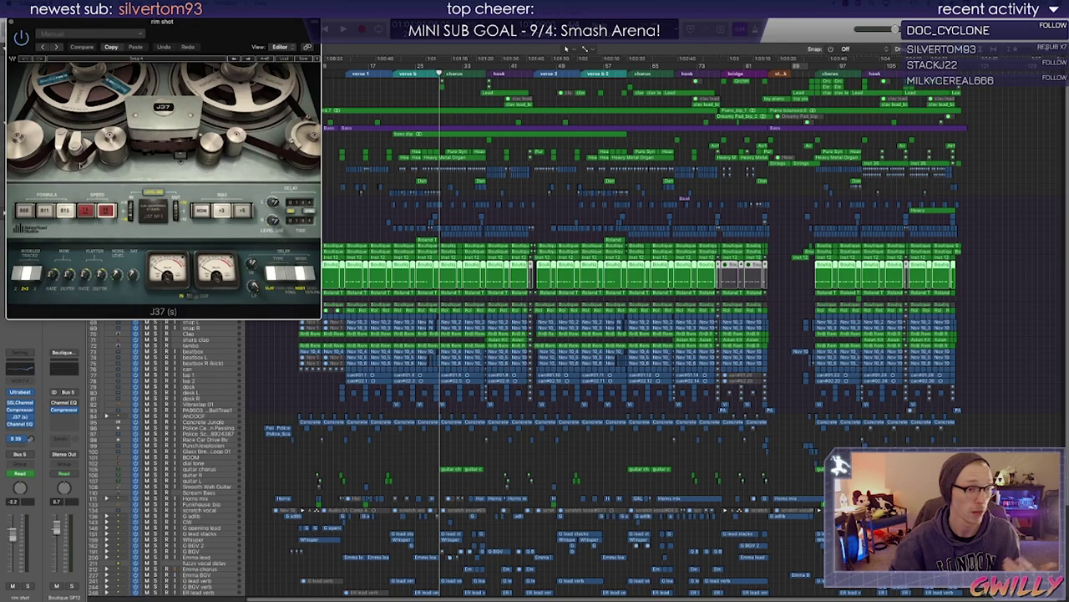
left_click(12, 22)
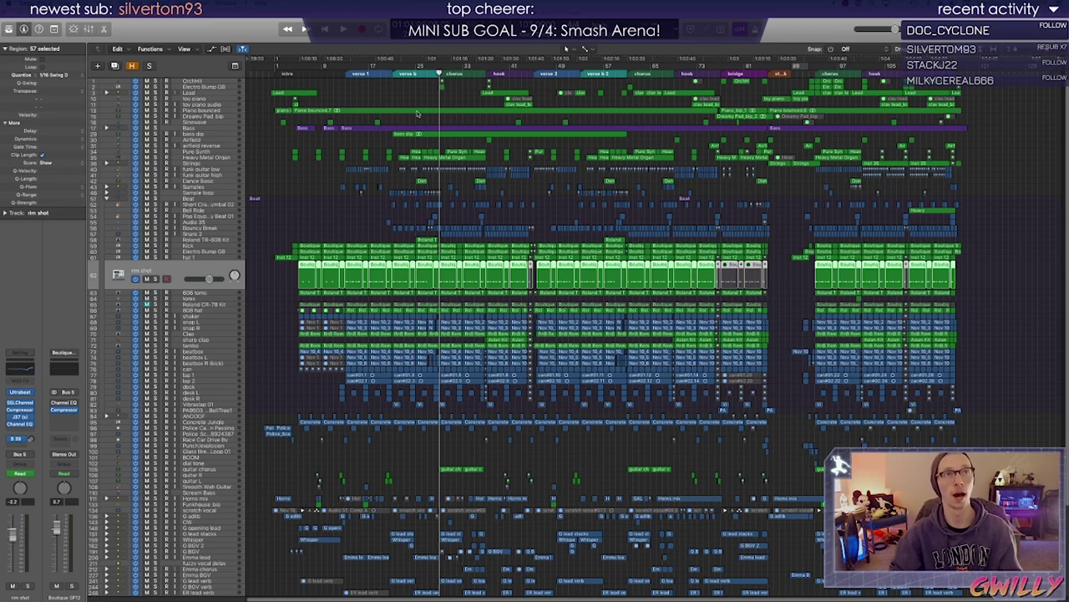
Solo the rim shot track and play it from the chorus start while viewing its Compressor, then stop and unsolo it
left_click(361, 234)
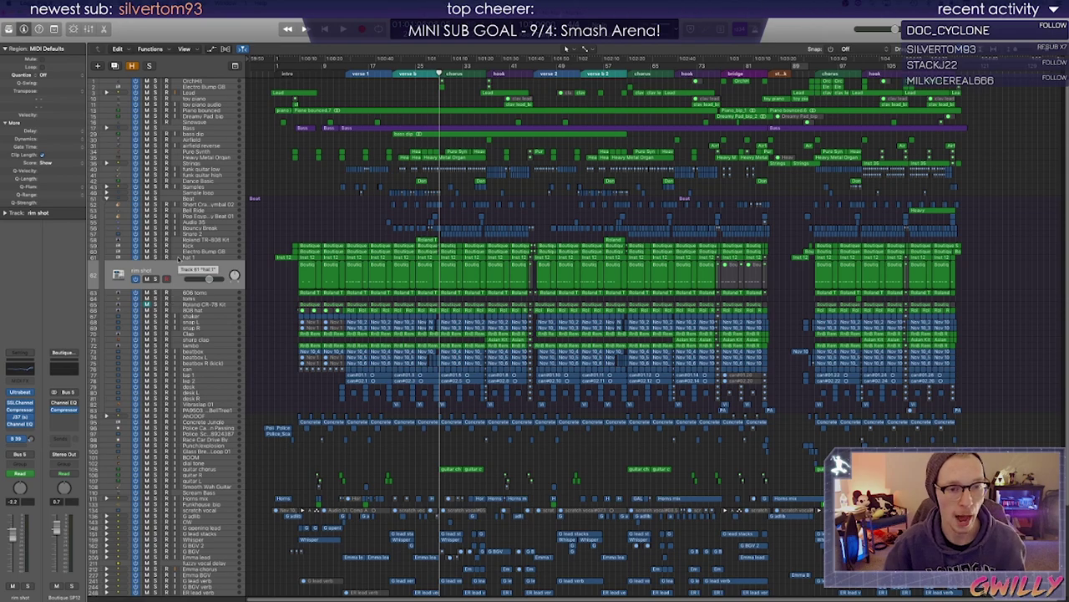
left_click(155, 279)
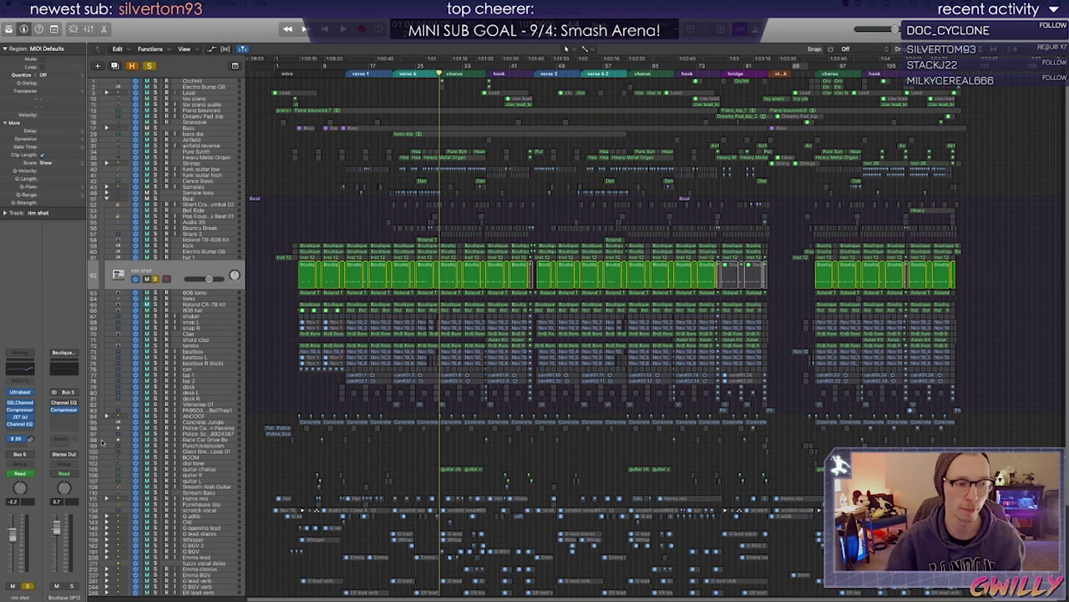
left_click(24, 411)
key("space")
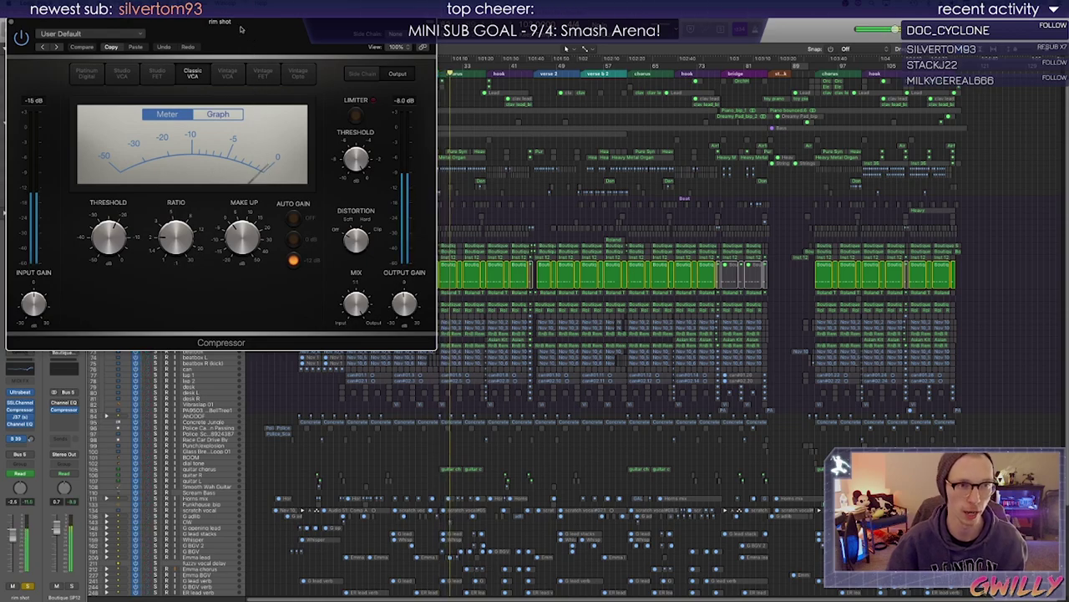
left_click_drag(240, 25, 508, 188)
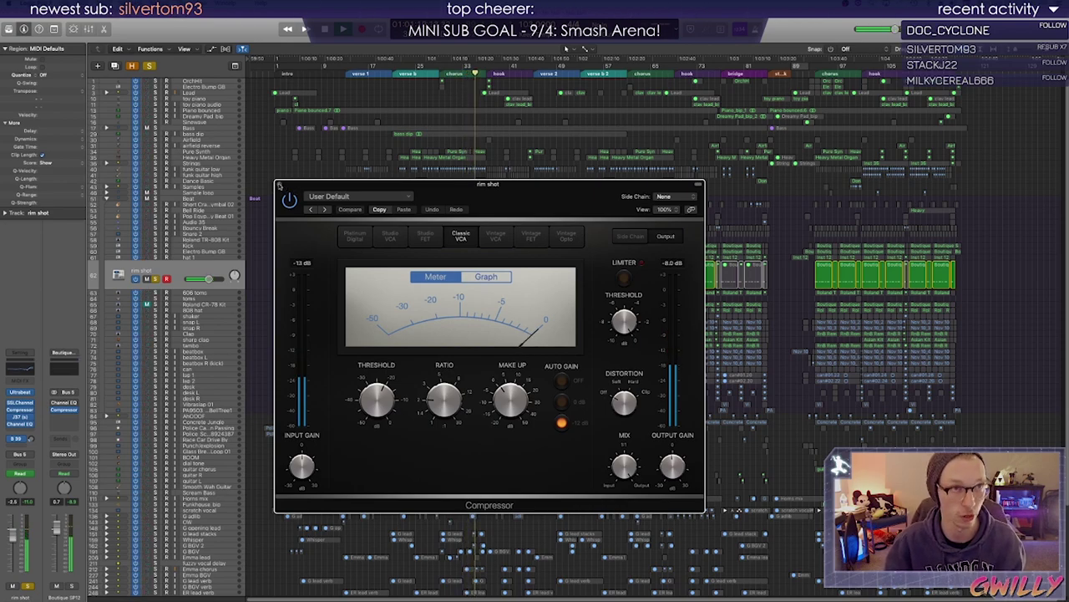
left_click(281, 186)
key("space")
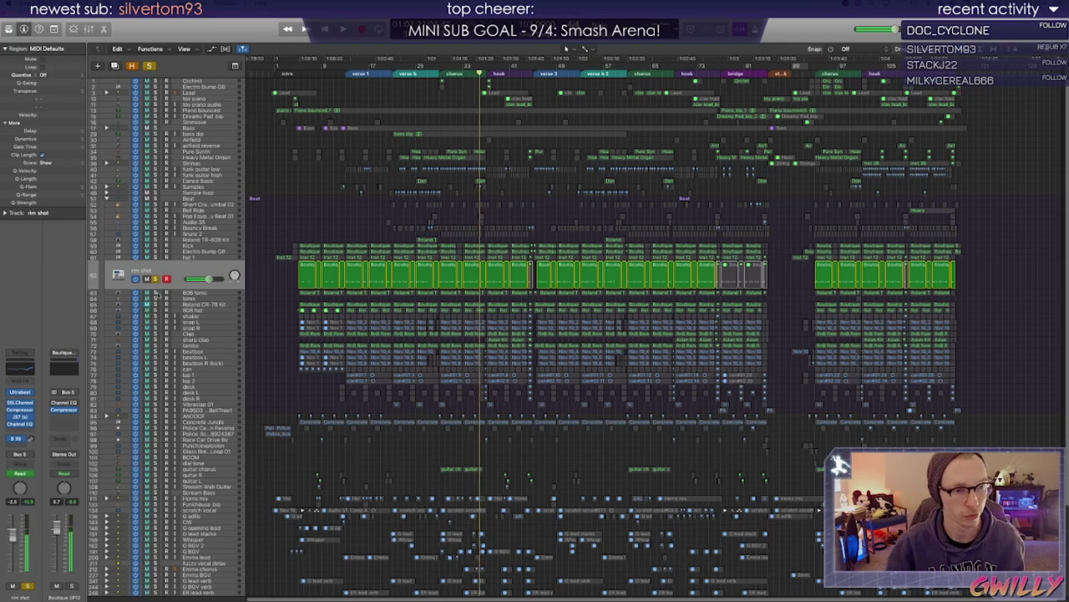
left_click(155, 279)
Collapse the Beat track stack, select the Sample loop track, and place the playhead shortly before verse b
left_click(393, 74)
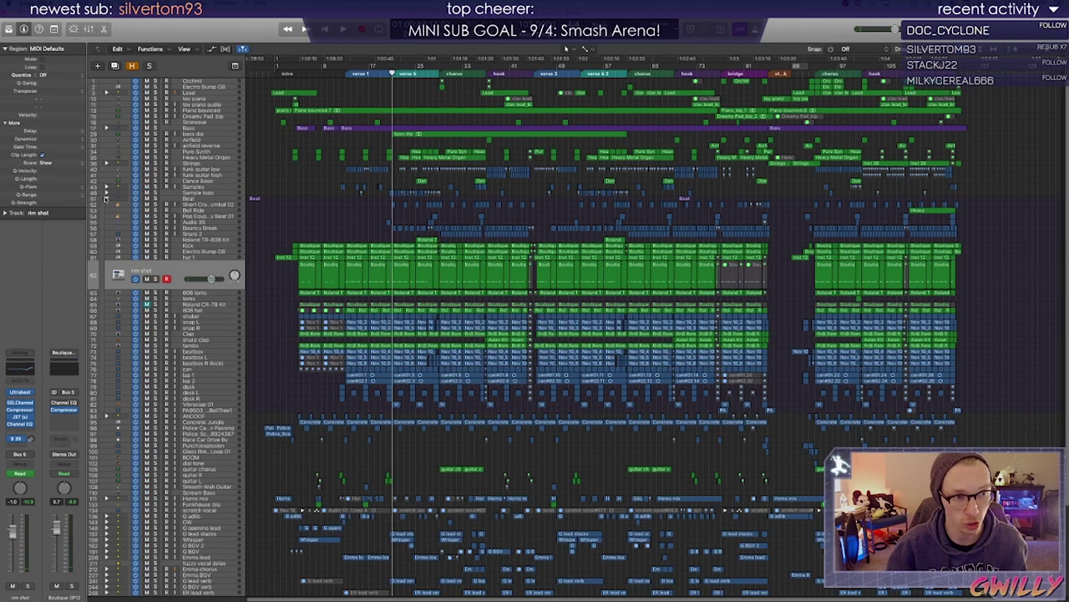
left_click(107, 199)
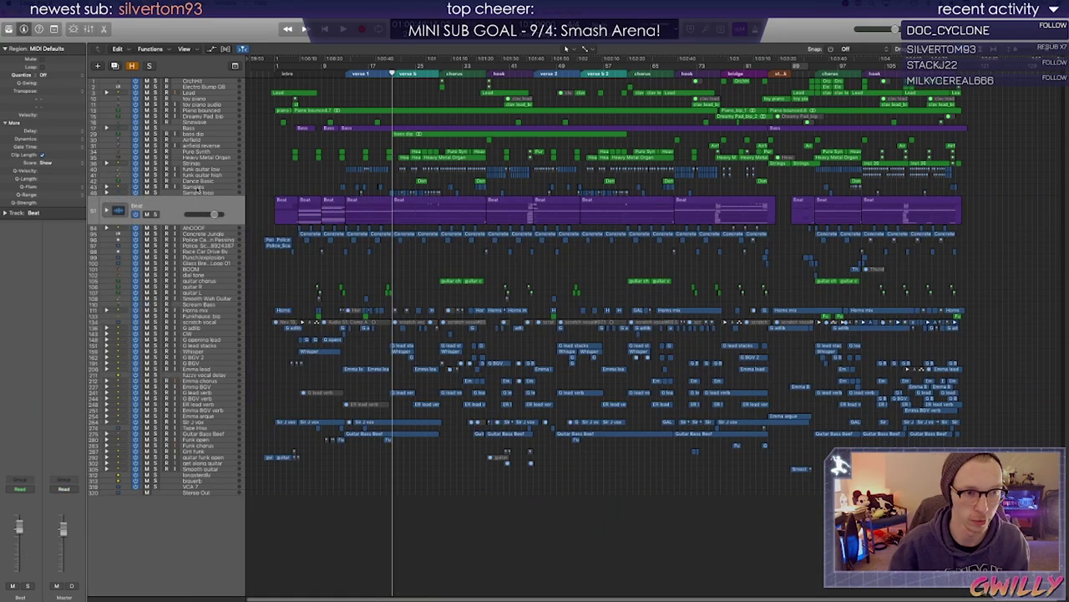
left_click(198, 193)
left_click(380, 73)
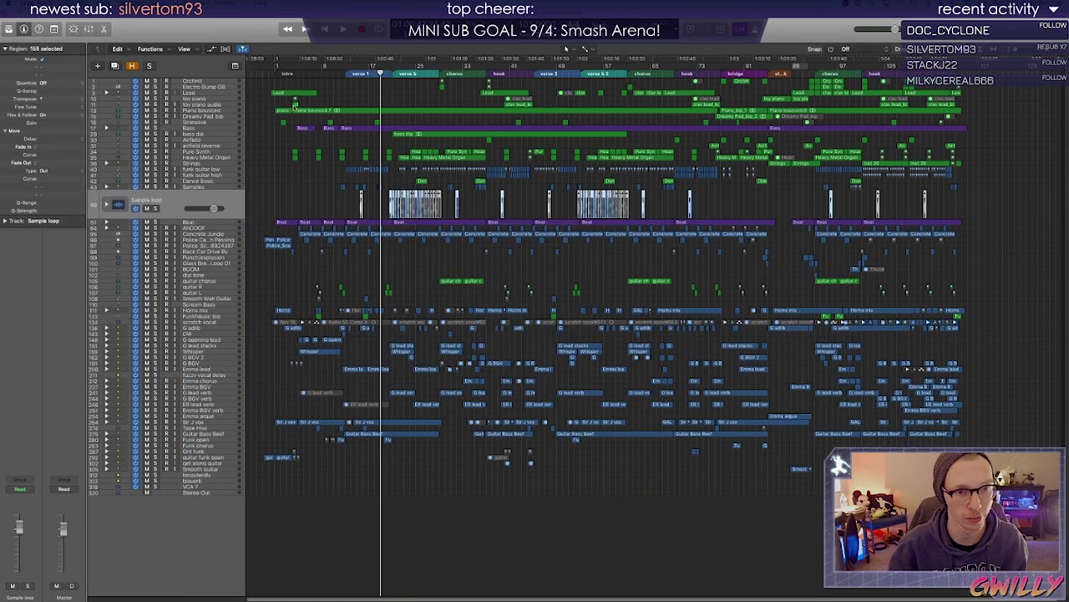
Solo the Samples track and play it from just before verse 1, then stop playback
left_click(178, 188)
left_click(338, 73)
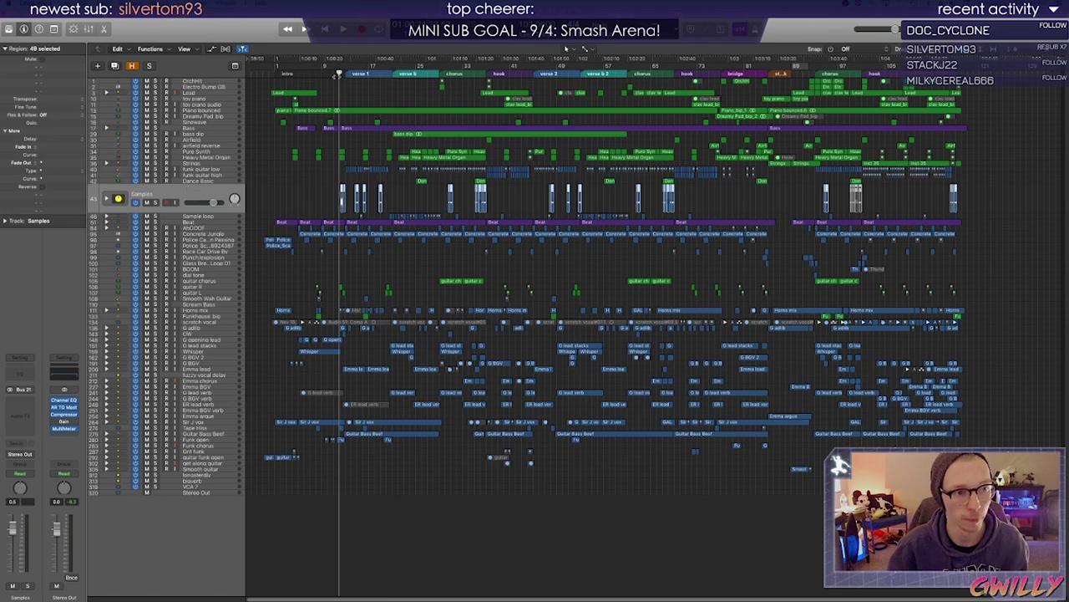
left_click(155, 202)
key("space")
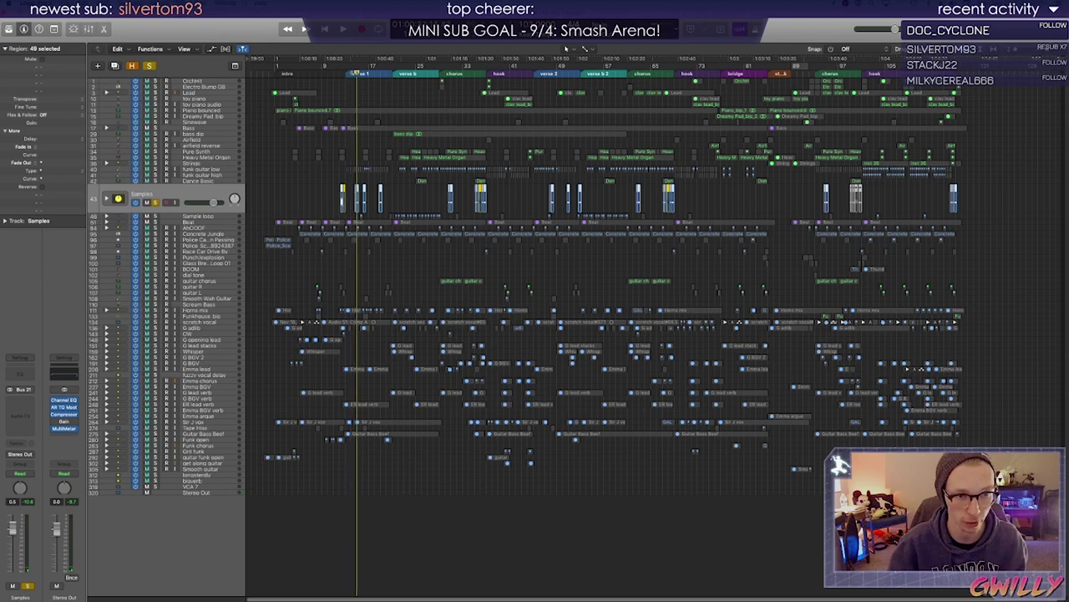
key("space")
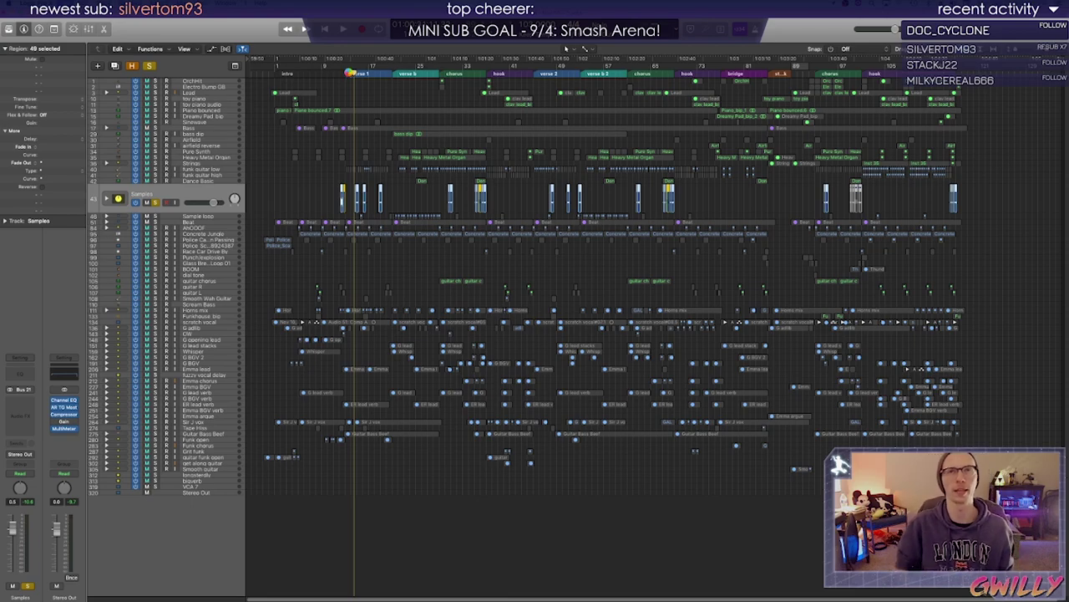
Save the project and play more of the soloed Samples in verse 1, then return to just before the verse and unsolo them
key("super+s")
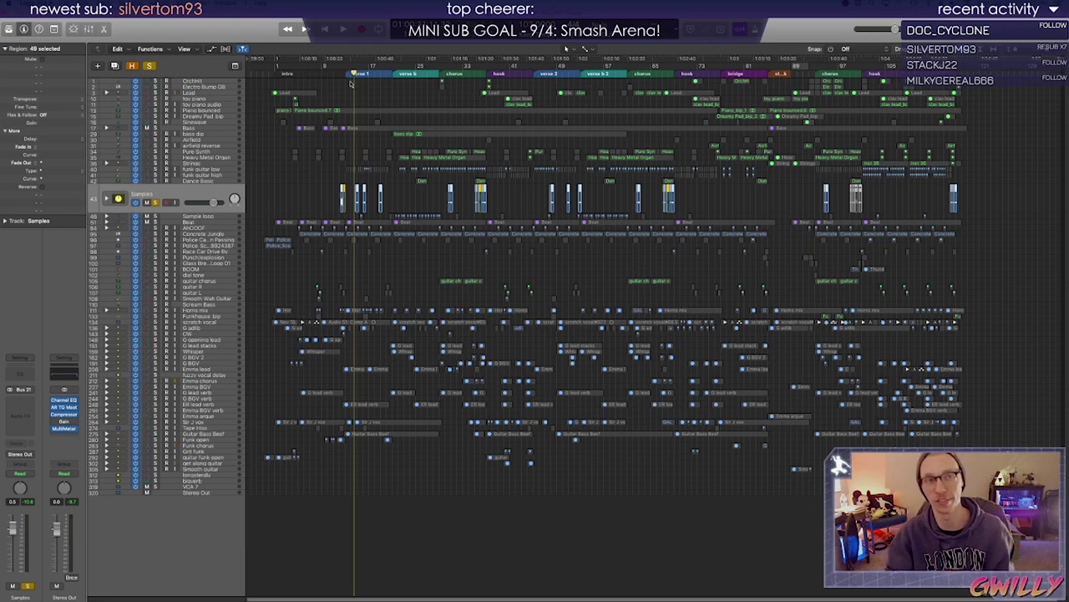
key("space")
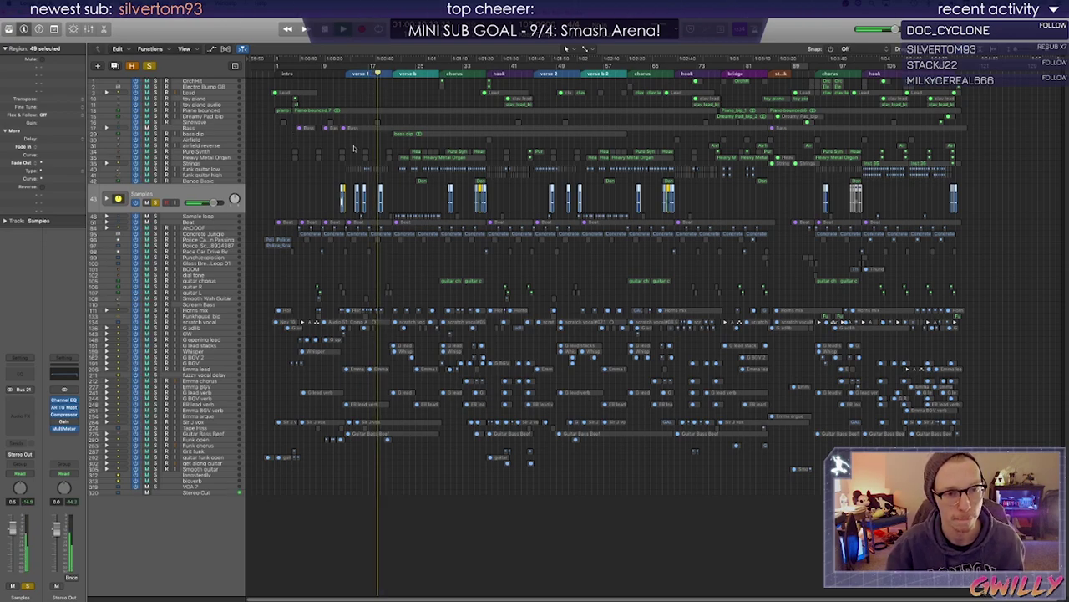
left_click(337, 74)
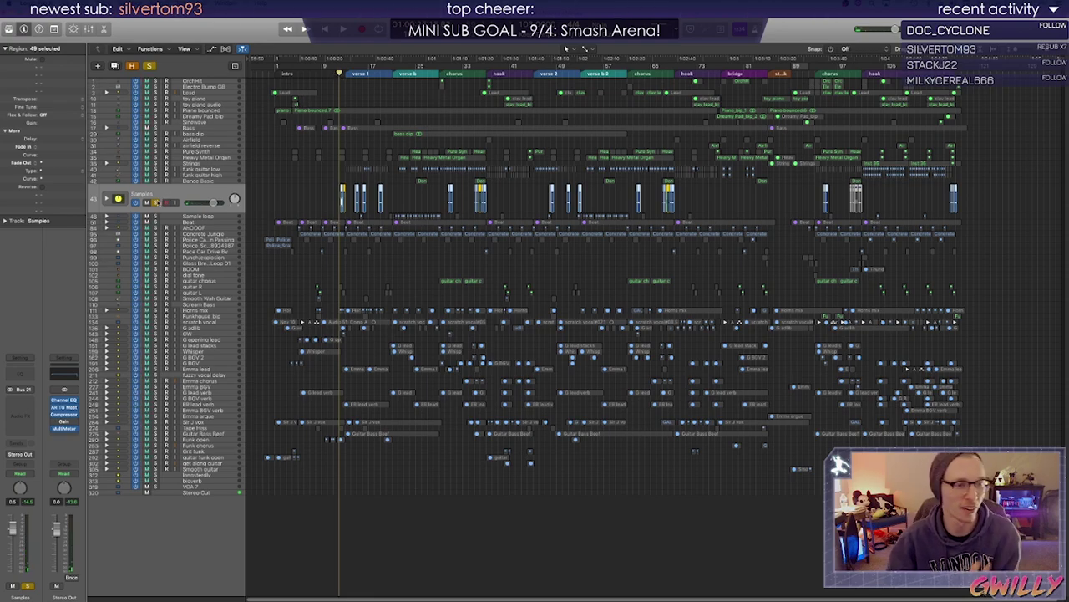
left_click(154, 202)
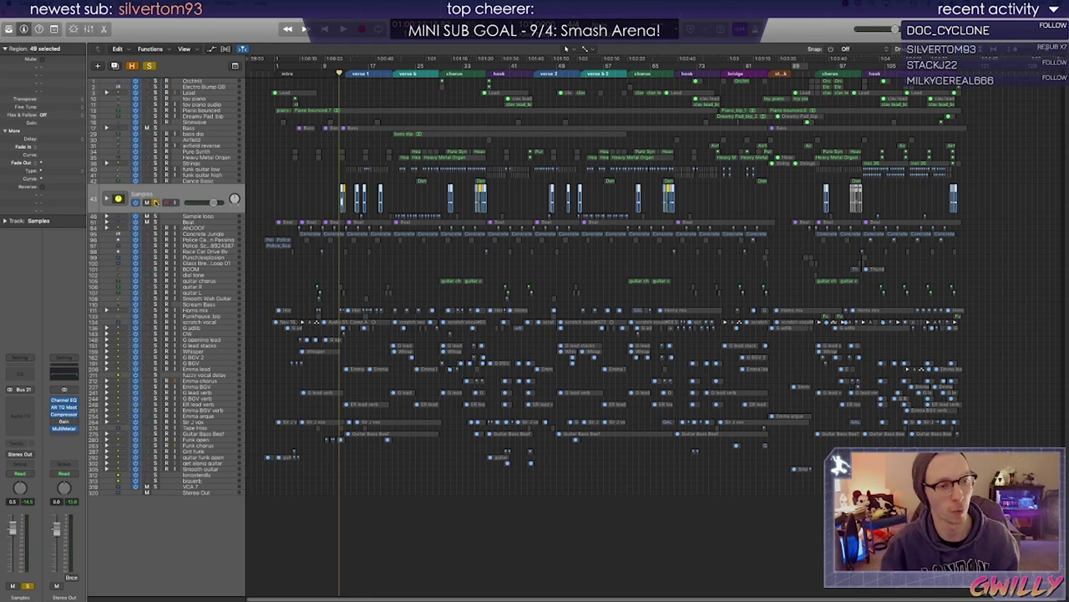
Solo the funk guitar low track, play it through verse 1, and return the playhead to the start of the verse
left_click(204, 169)
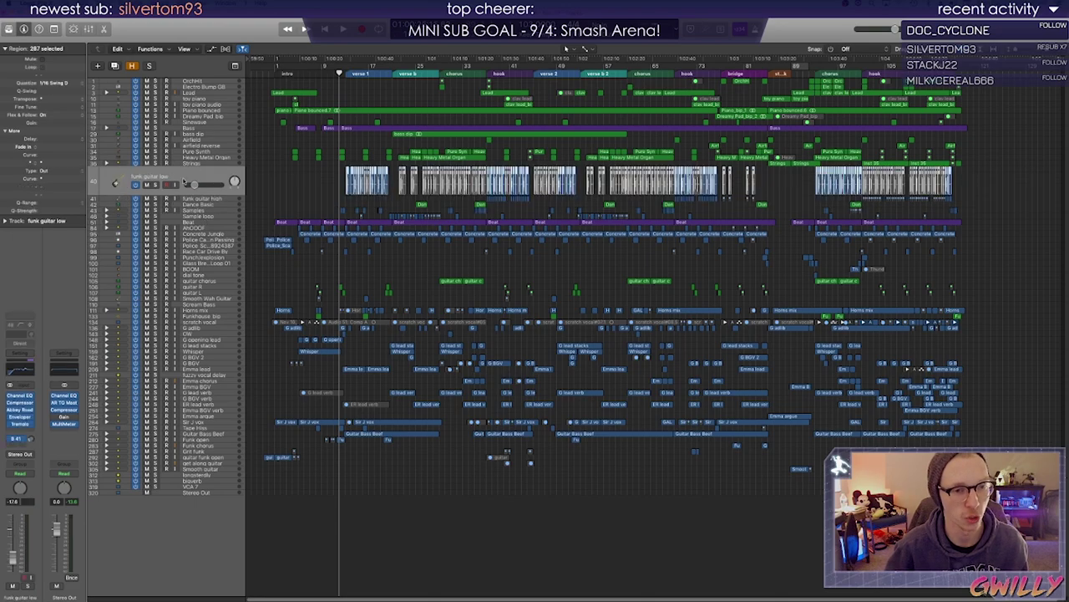
left_click(155, 185)
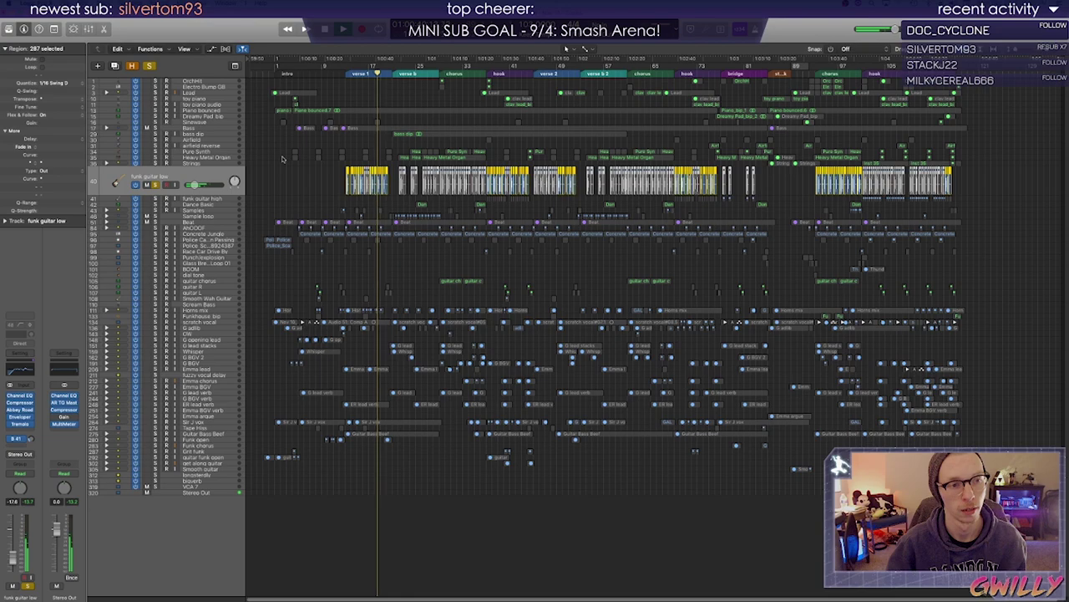
left_click(347, 79)
Move the solo to the Strings track and play it from the section right after the bridge
left_click(193, 165)
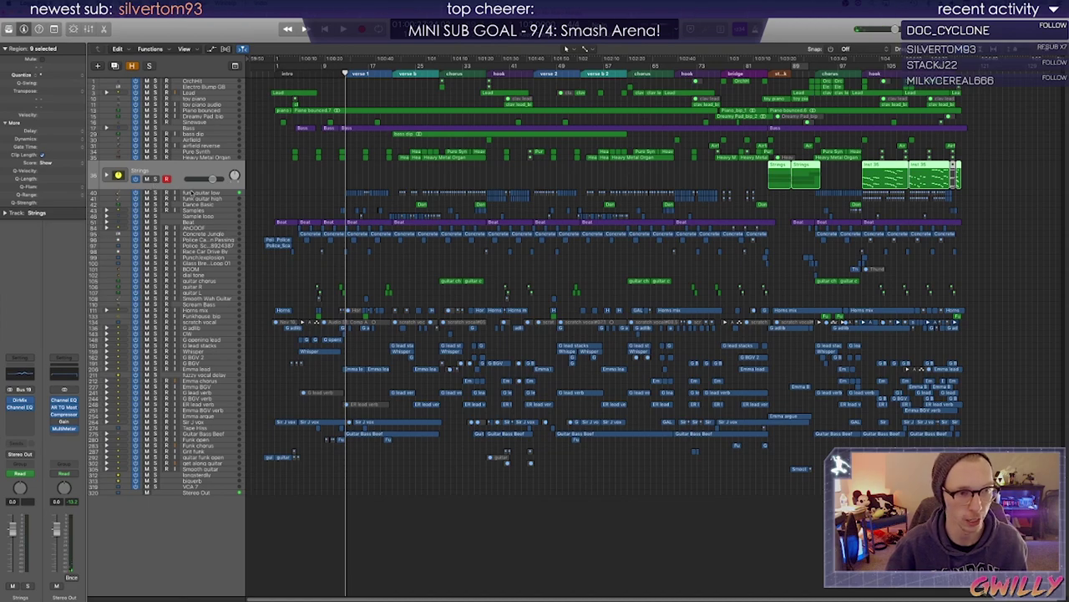
key("ctrl+s")
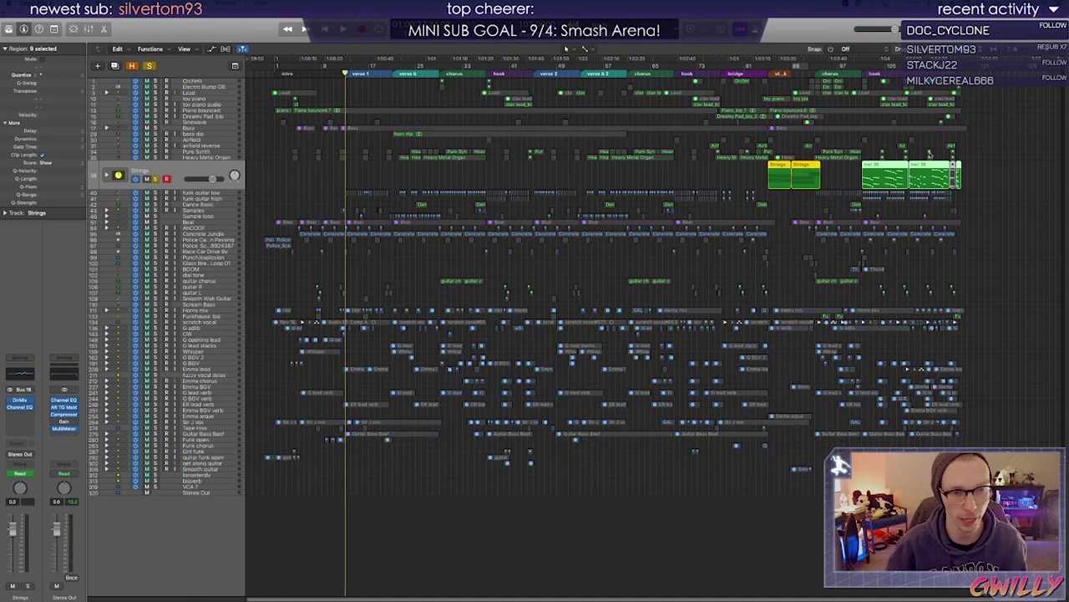
left_click(766, 72)
key("space")
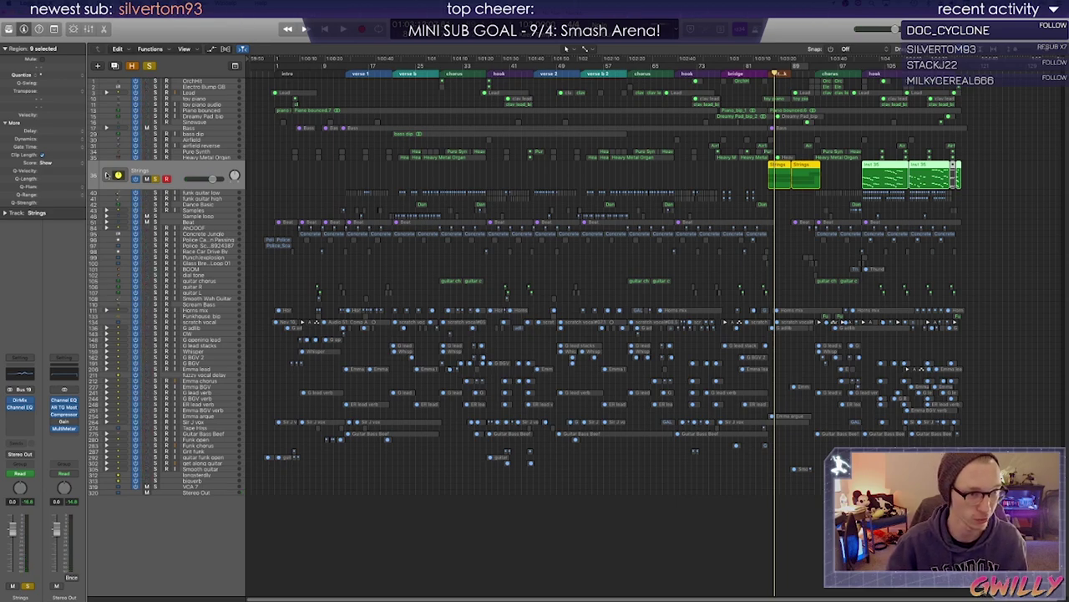
Play the soloed Strings track from the section right after the bridge, then stop and return to its start
left_click(106, 174)
left_click(107, 174)
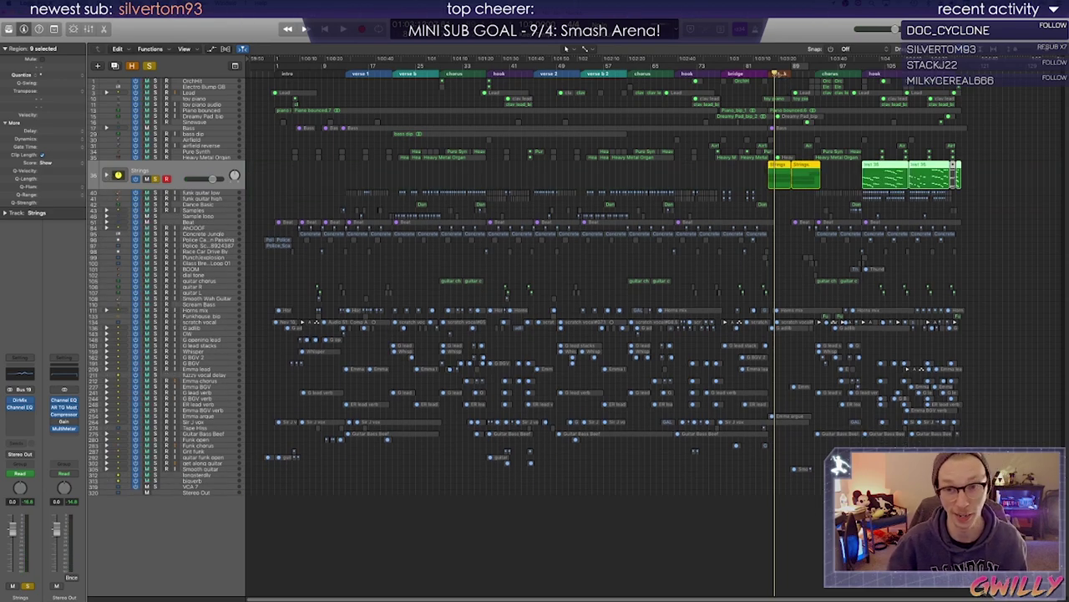
key("space")
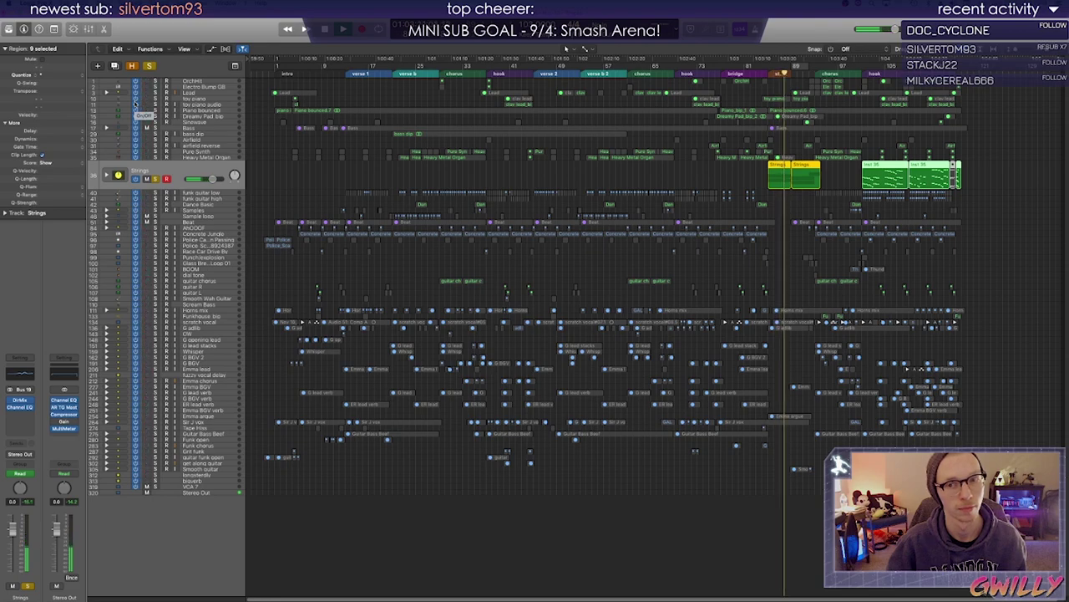
key("space")
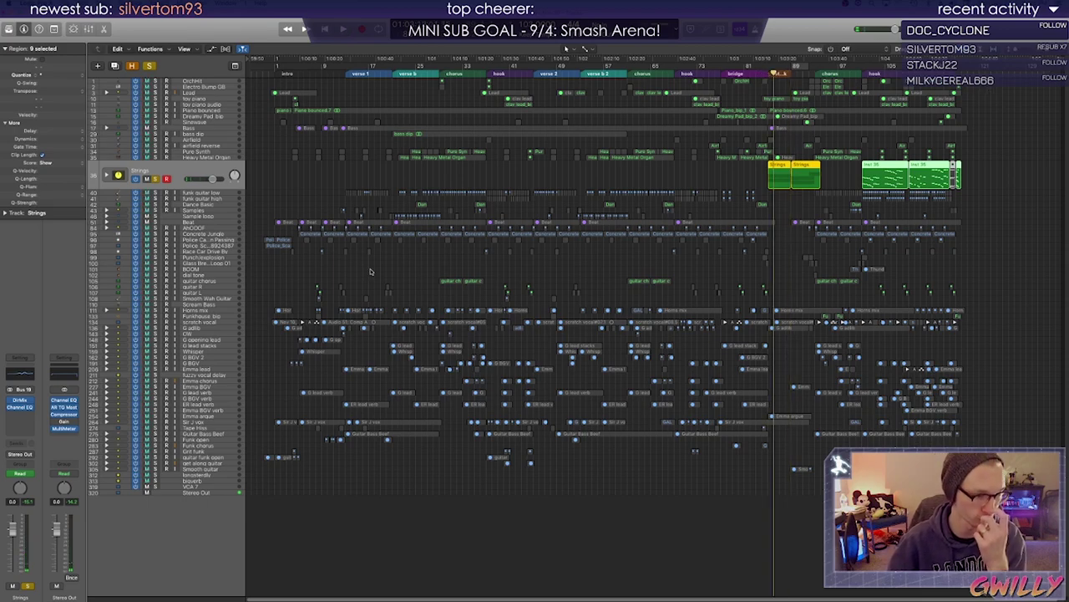
Inspect the Strings track's Direction Mixer while playing the section after the bridge, then close it and move the playhead to verse b
left_click(23, 400)
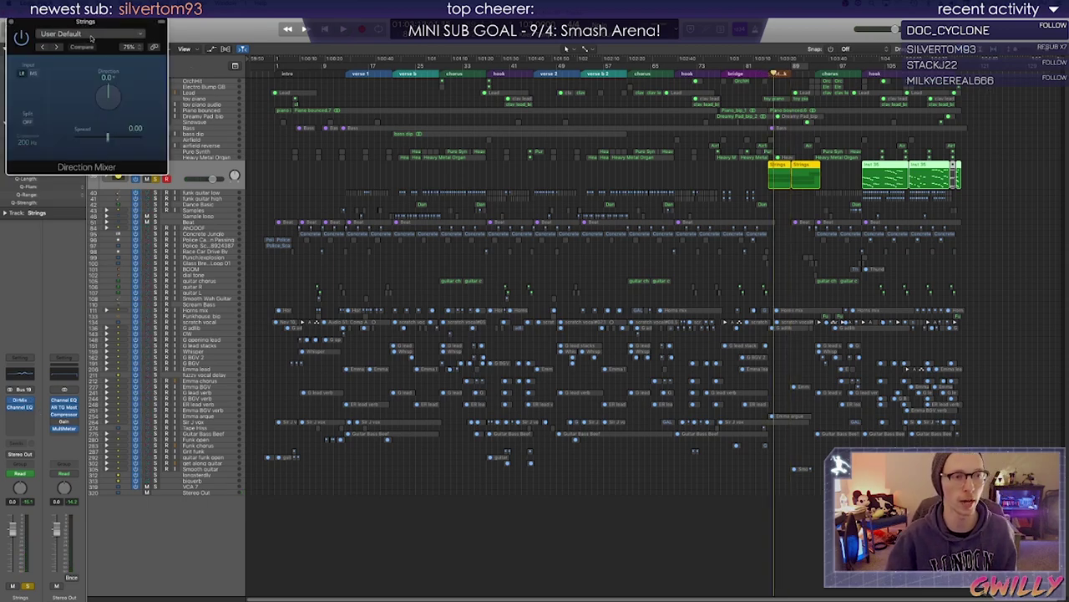
left_click_drag(99, 42, 484, 182)
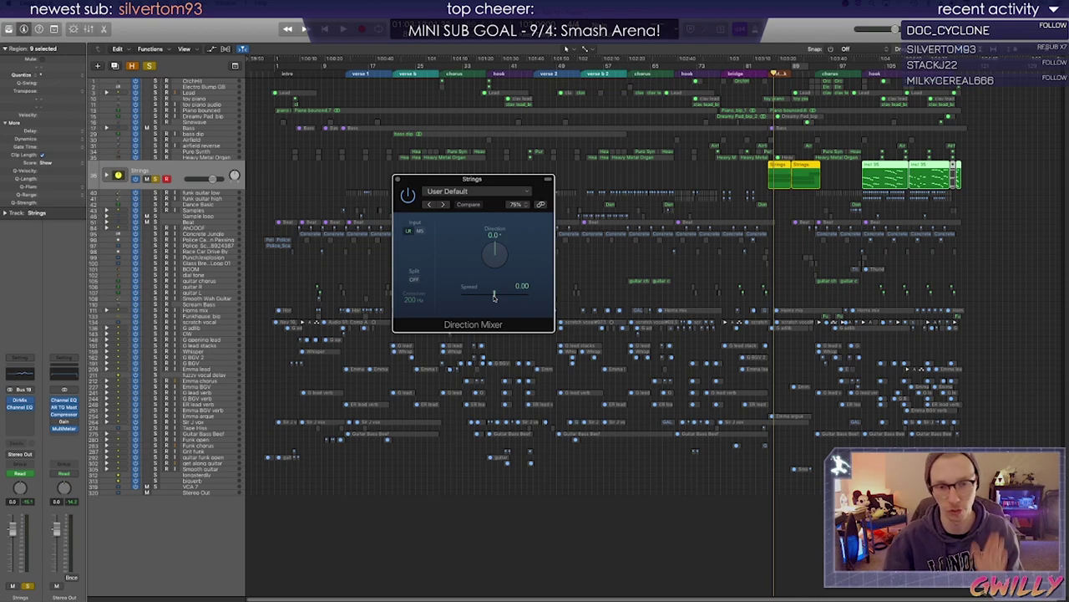
left_click(767, 73)
key("space")
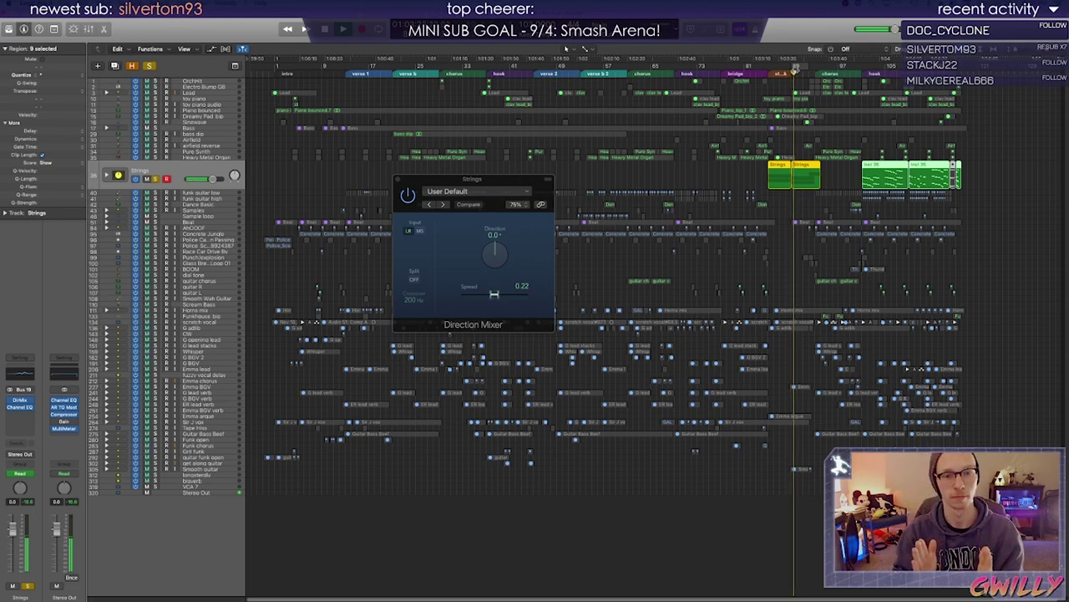
left_click(396, 181)
left_click(397, 74)
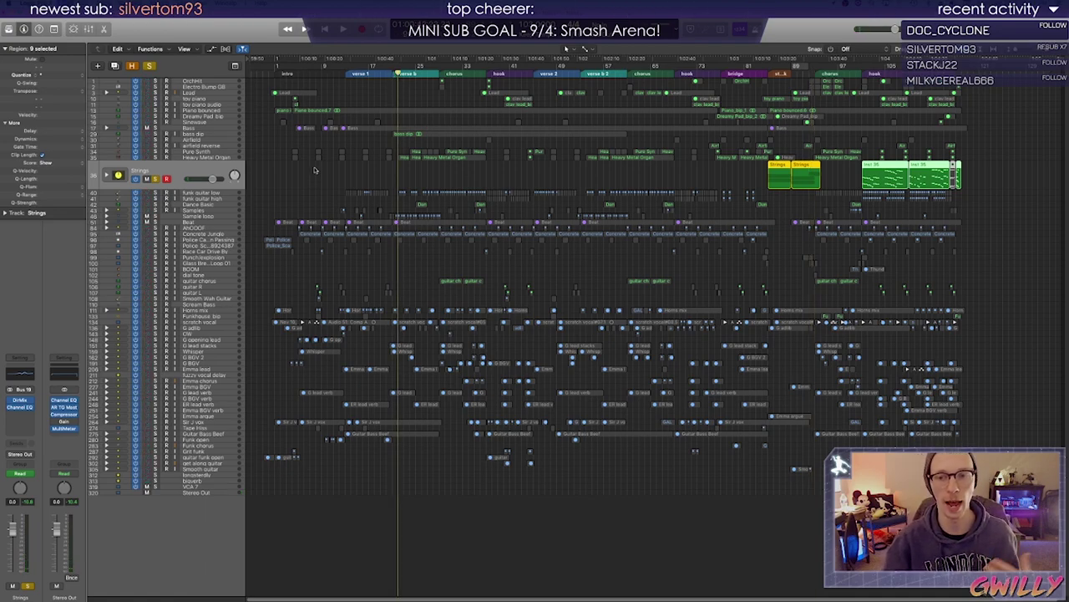
Save the project and place the playhead at the start of the second Strings region after the bridge
key("cmd+s")
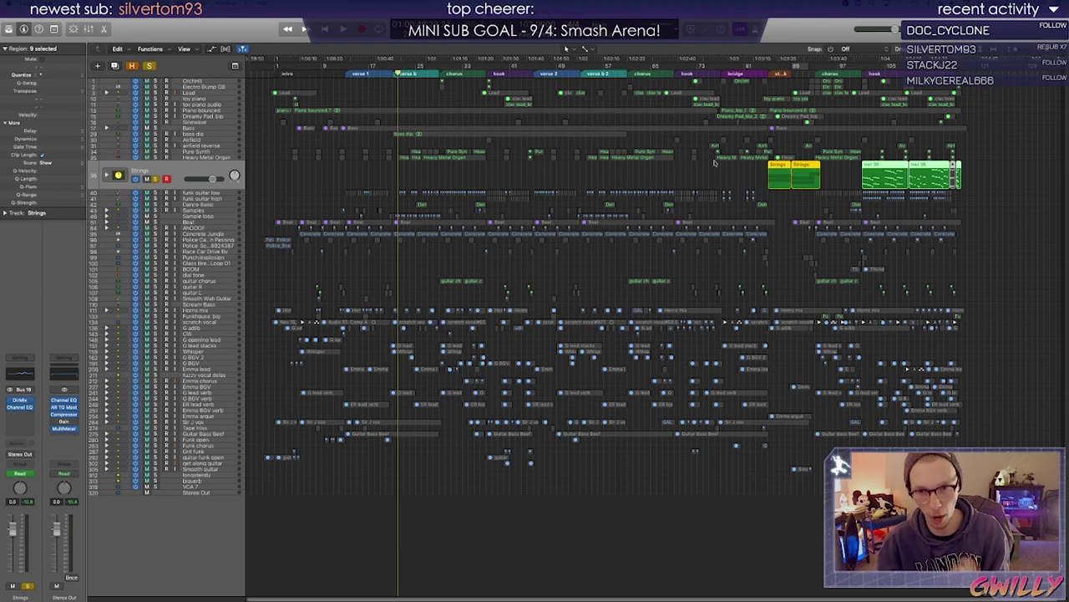
left_click(773, 83)
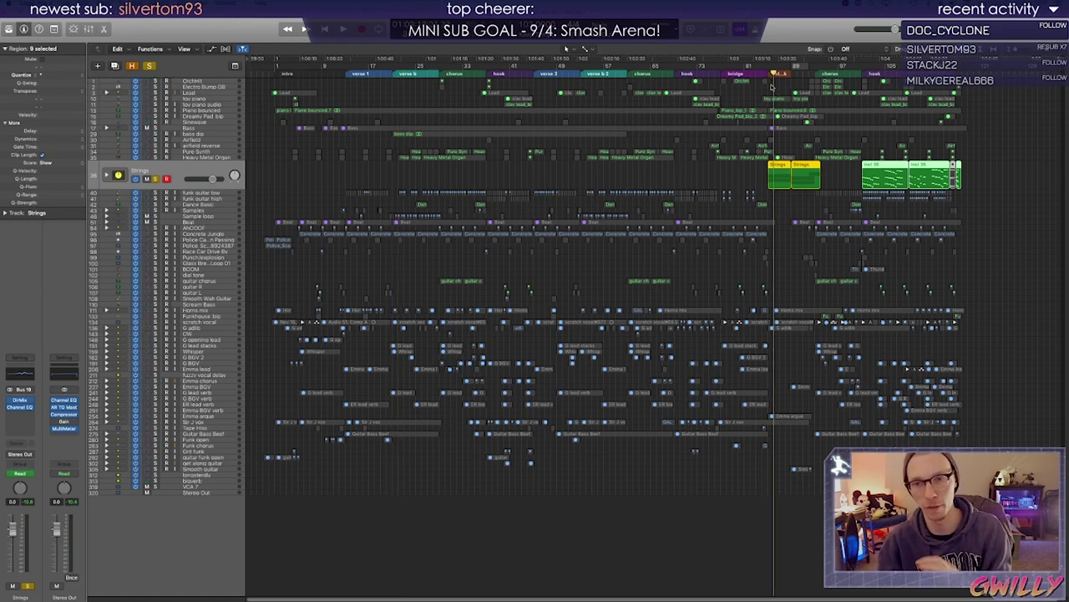
left_click(409, 74)
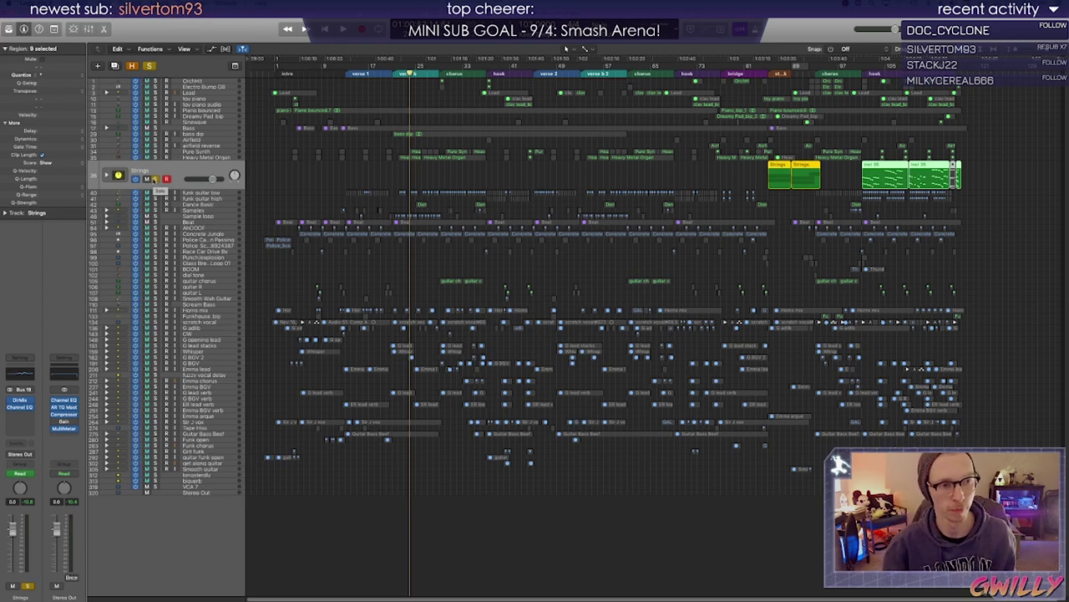
left_click(769, 70)
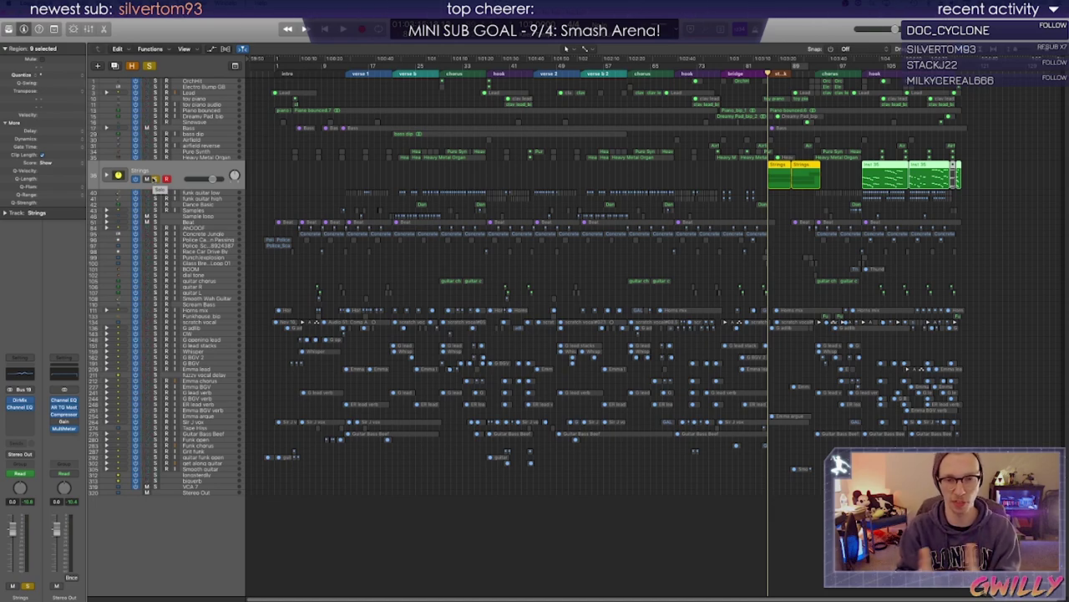
key("alt+period")
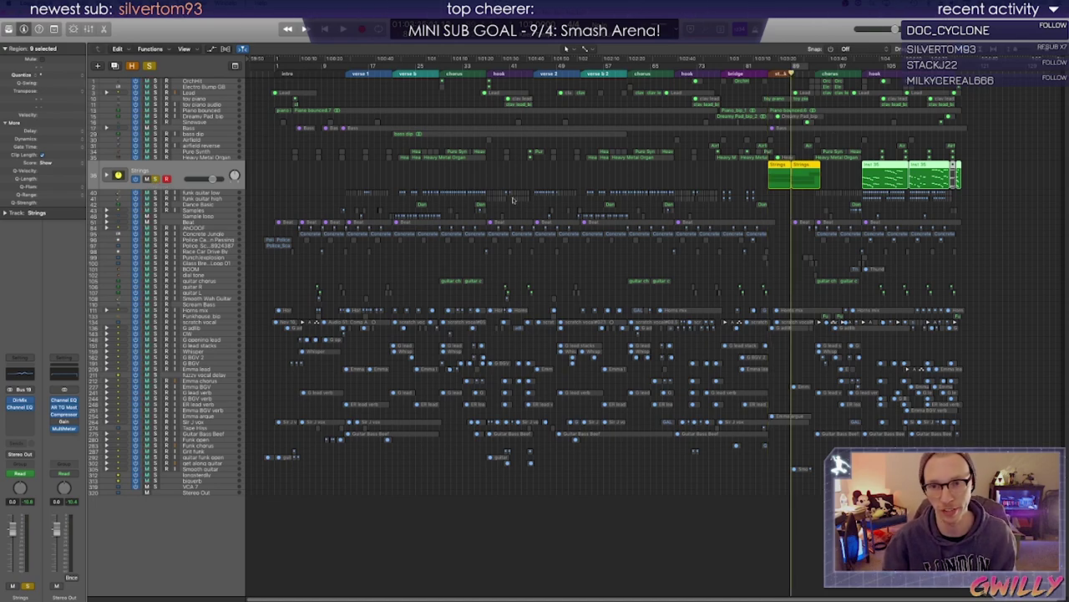
Reopen the Strings Direction Mixer, watch its spread automation while playing the second Strings region, then close the plug-in
left_click(21, 403)
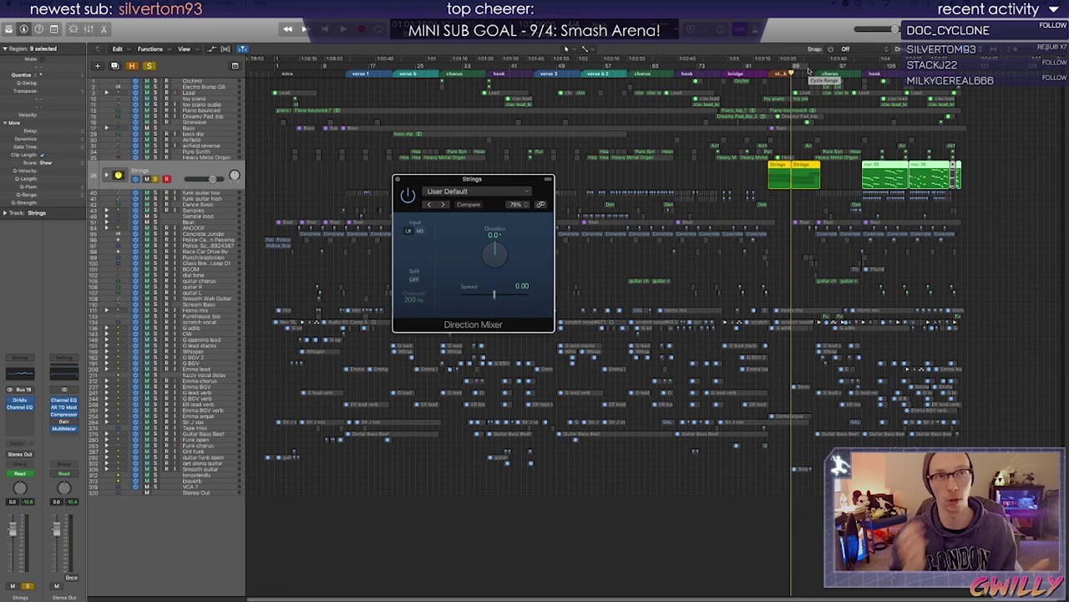
key("space")
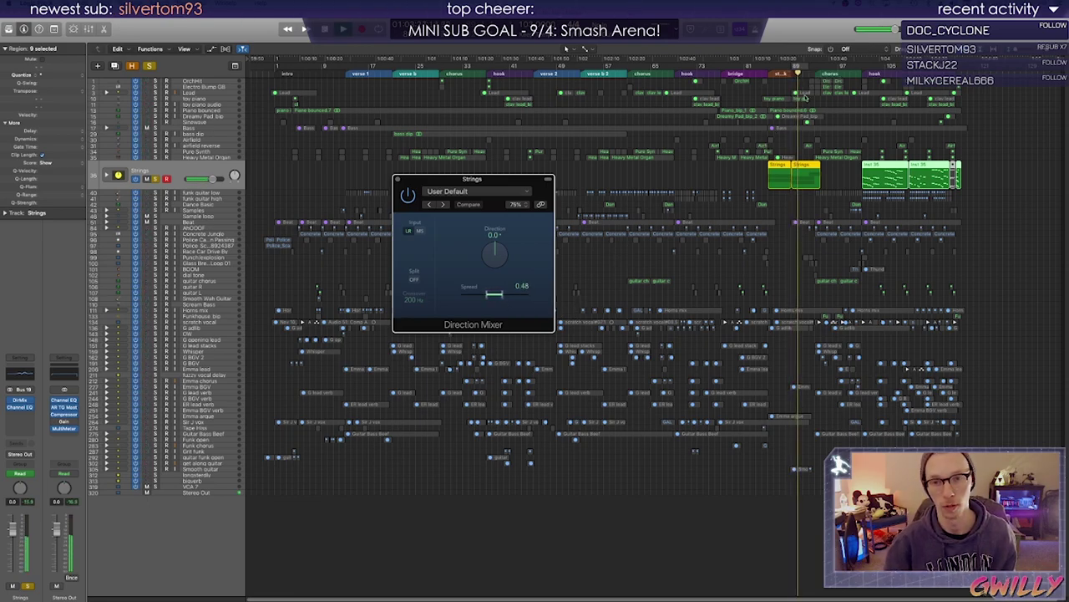
left_click(787, 73)
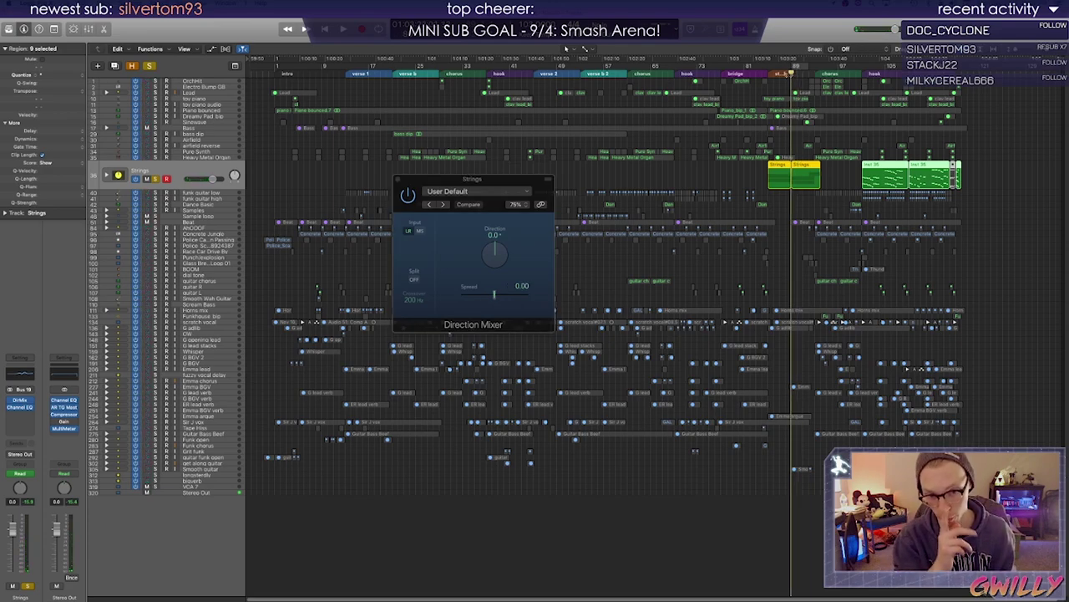
key("space")
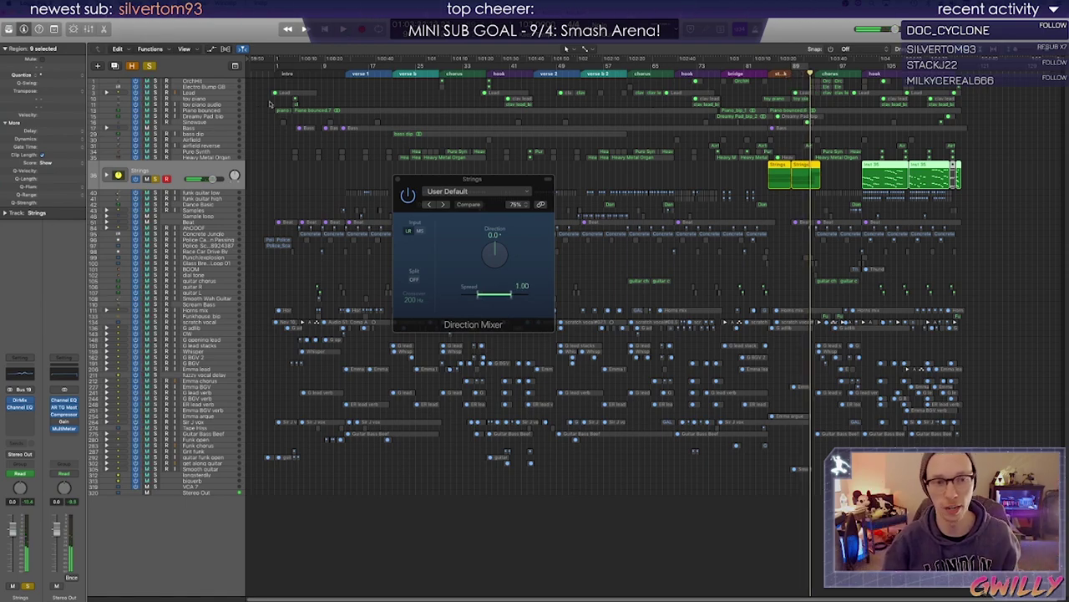
left_click(399, 180)
Move the playhead to the start of verse b and unsolo the Strings track
left_click(393, 73)
left_click(155, 179)
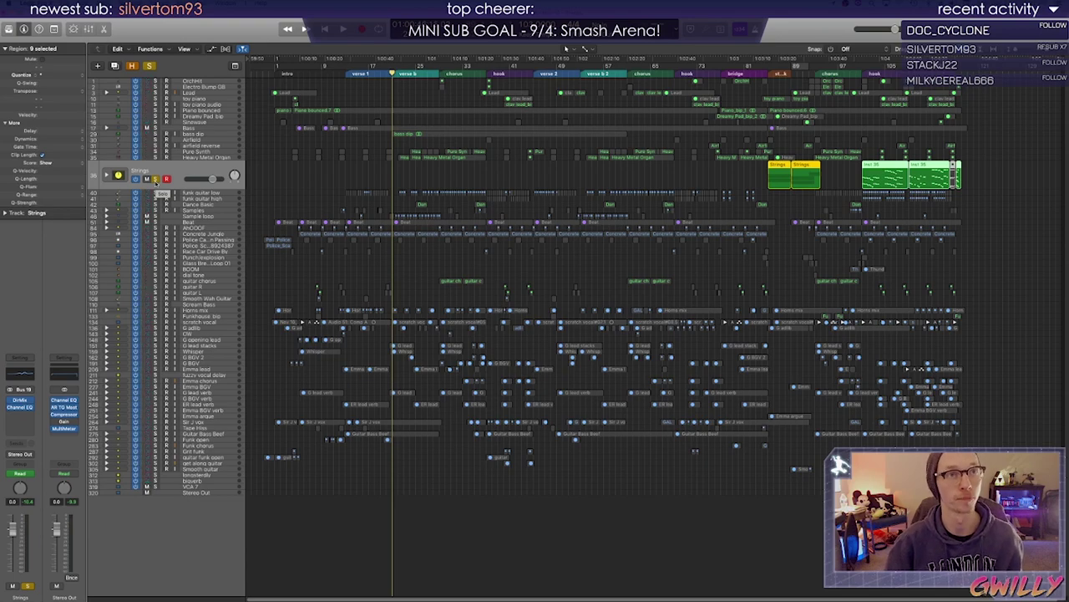
left_click(156, 179)
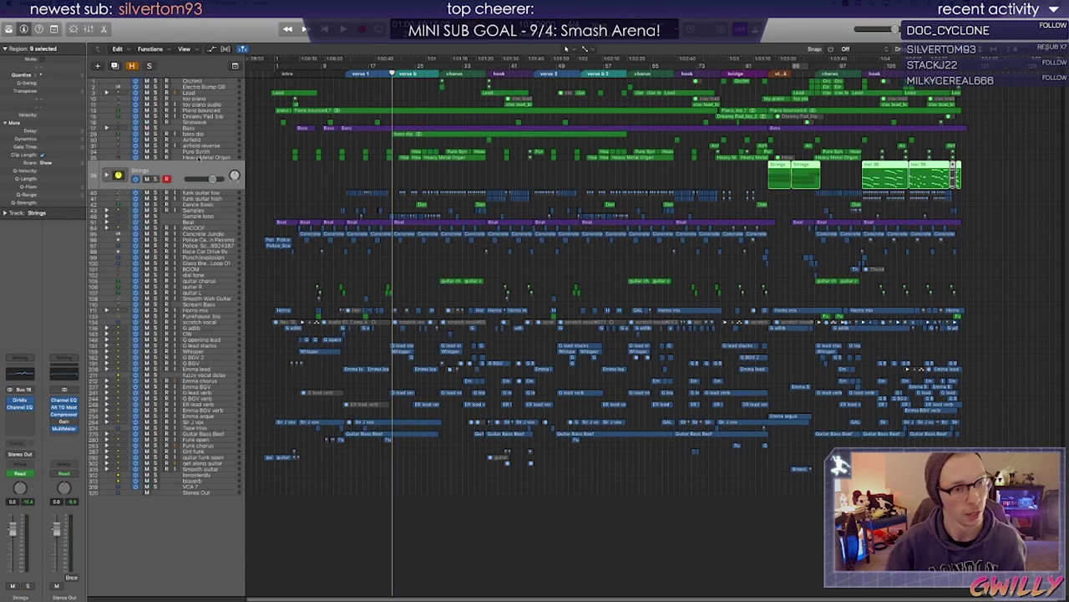
Solo the Heavy Metal Organ track, play it from verse b into the chorus, and return the playhead to verse b
left_click(192, 159)
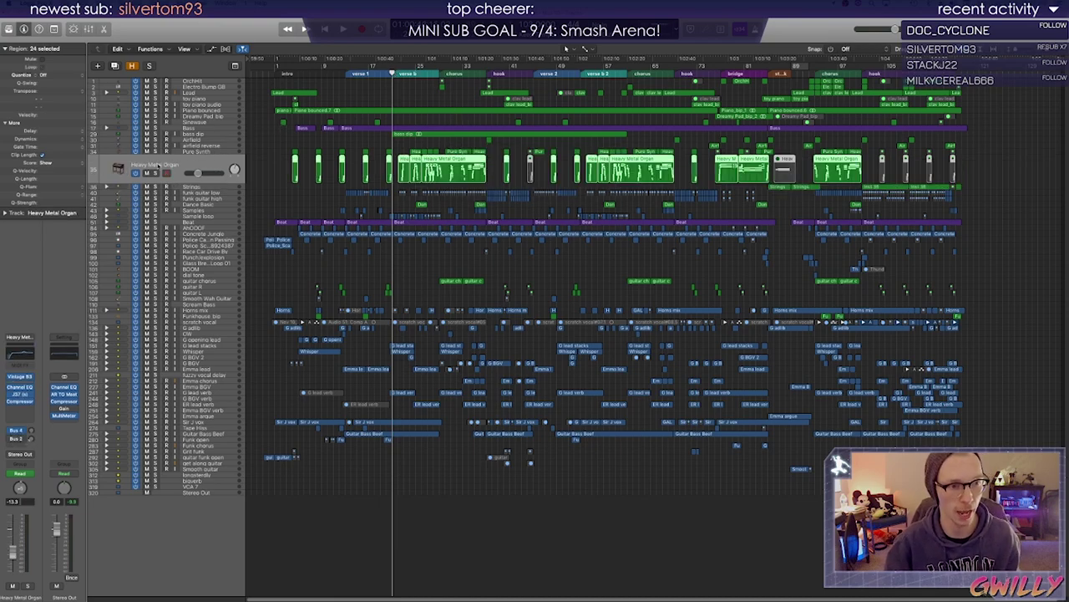
key("ctrl+s")
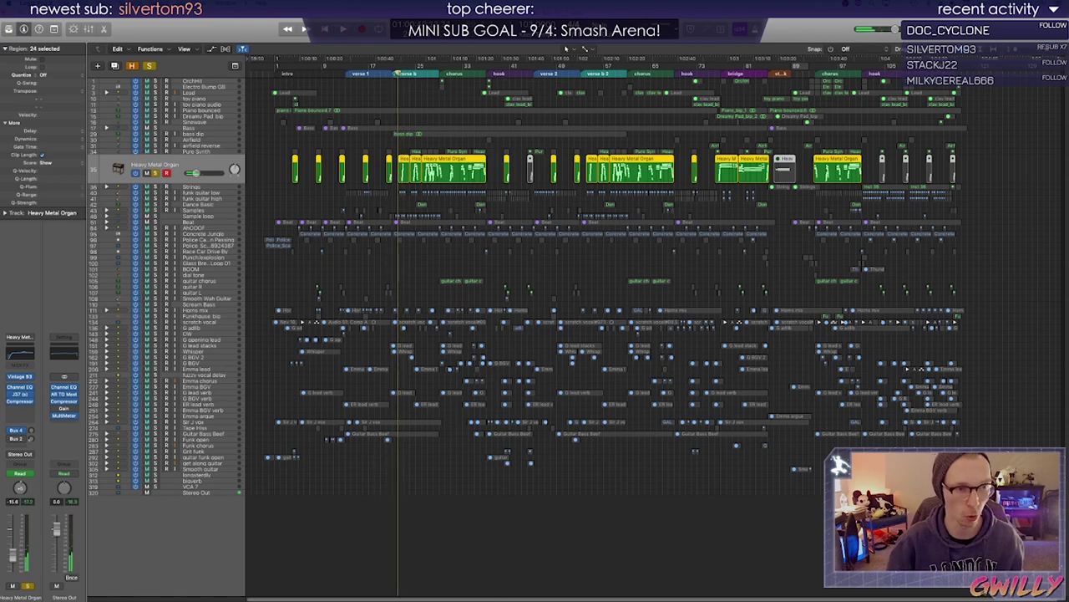
key("space")
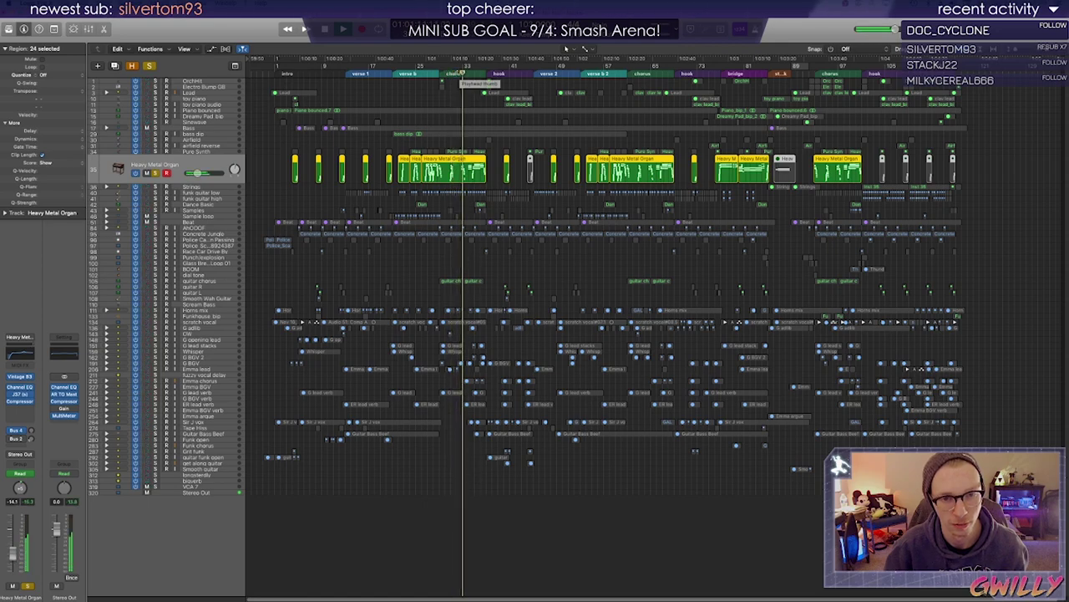
key("space")
left_click(404, 73)
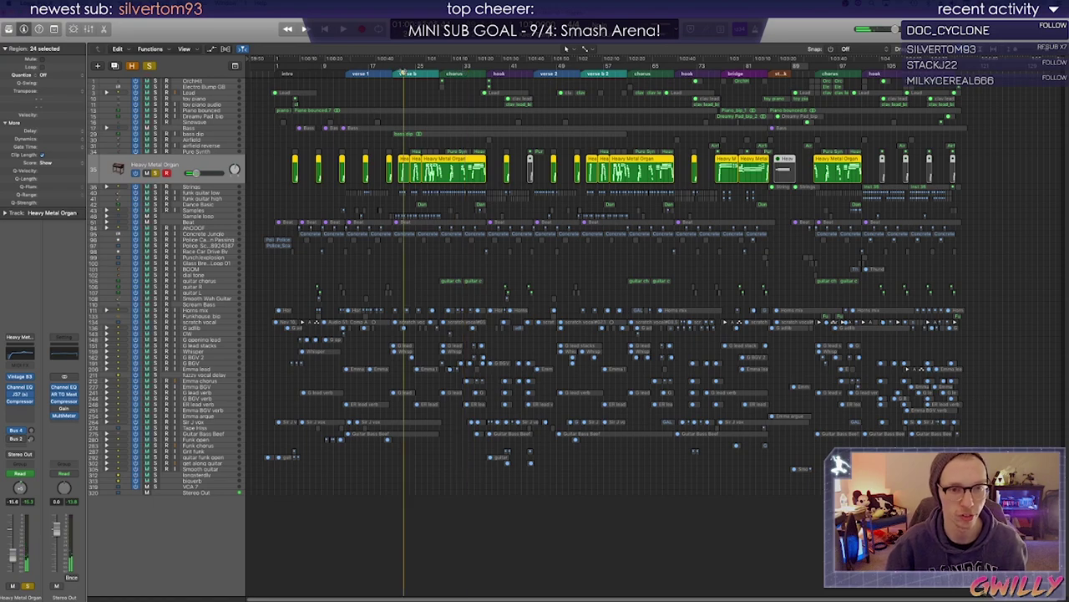
View the Vintage B3 instrument on the Heavy Metal Organ track, then close it
left_click(21, 377)
left_click_drag(185, 38, 445, 151)
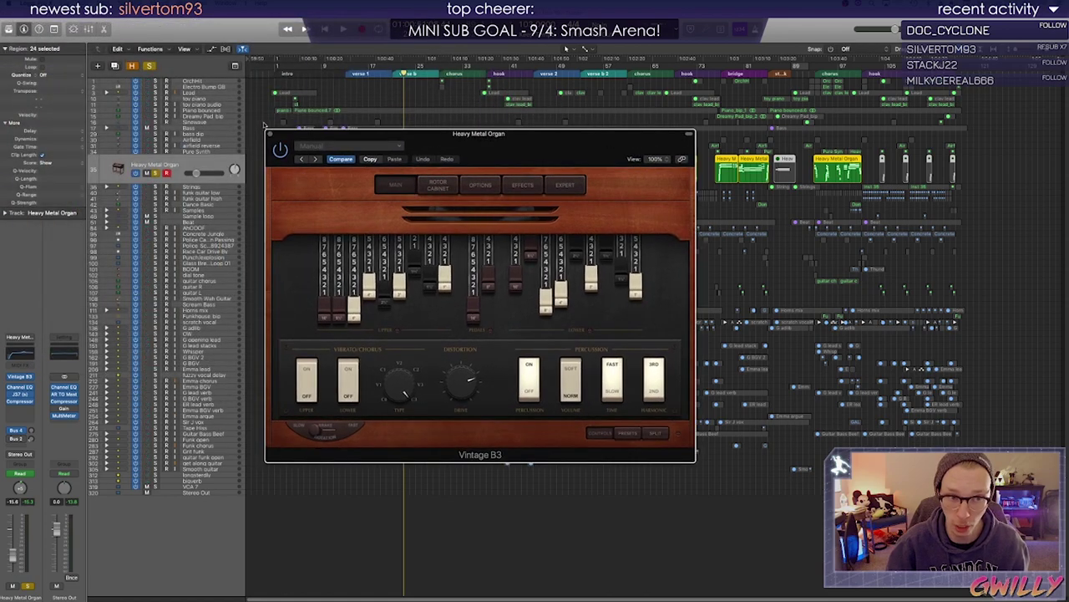
left_click(270, 133)
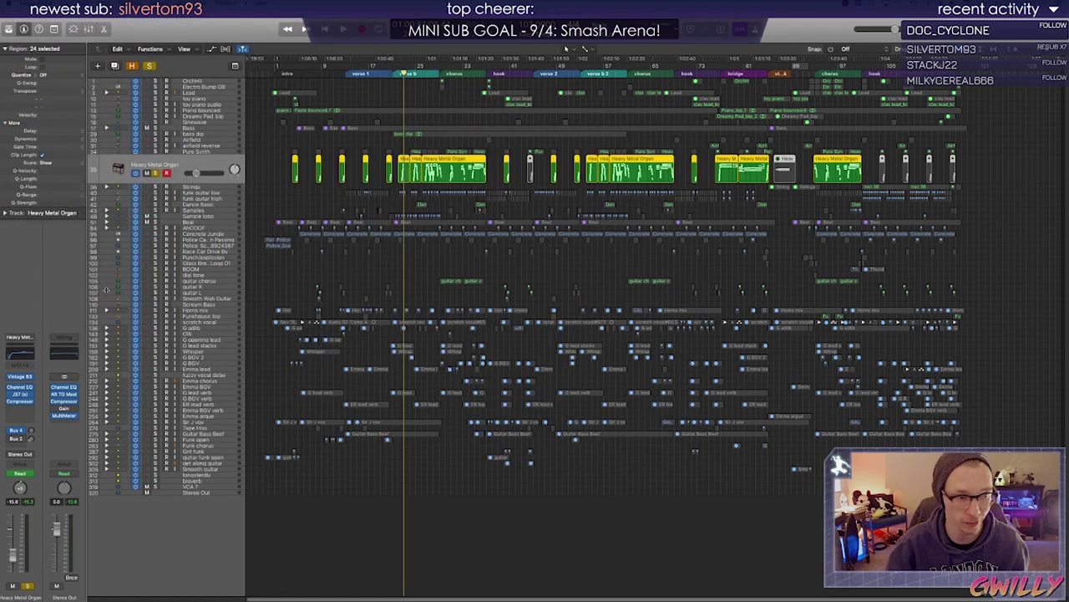
Open the organ's J37 tape plug-in, bypass it, and play the organ from the middle of verse b
left_click(19, 393)
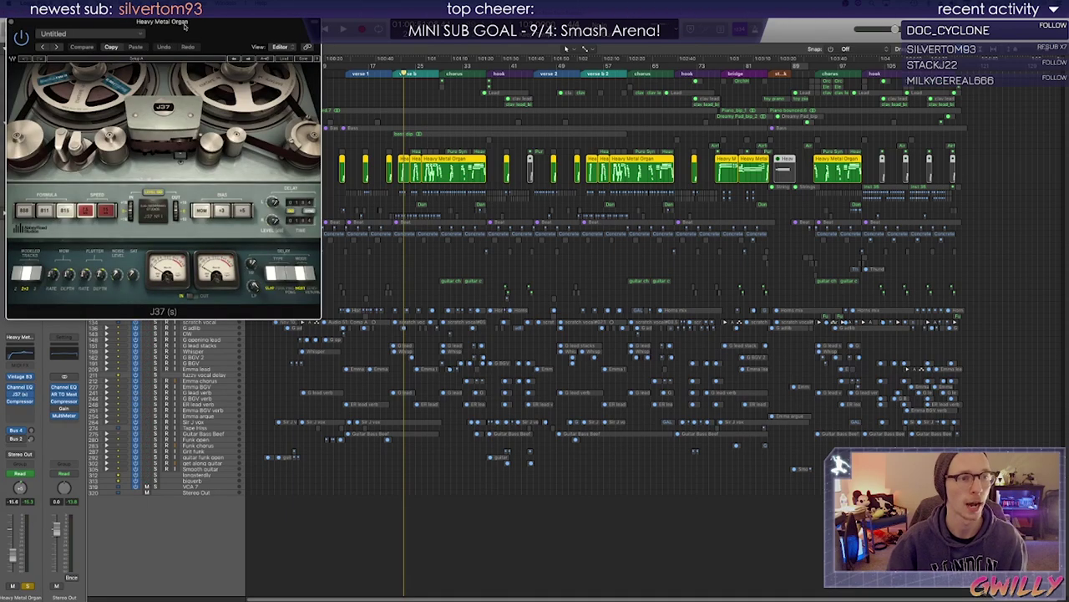
left_click_drag(182, 22, 476, 173)
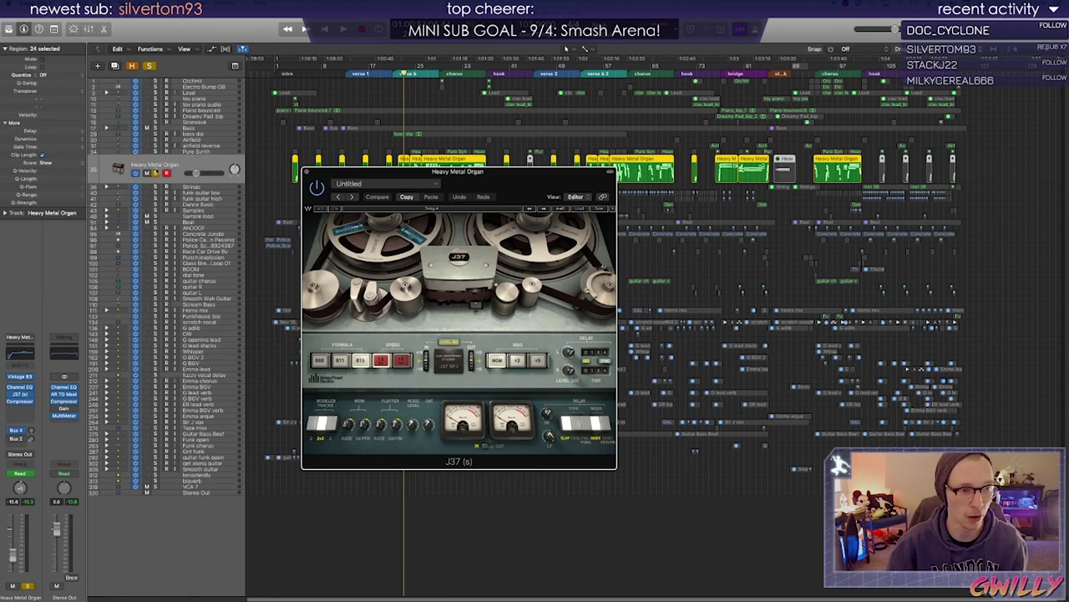
left_click_drag(404, 73, 427, 74)
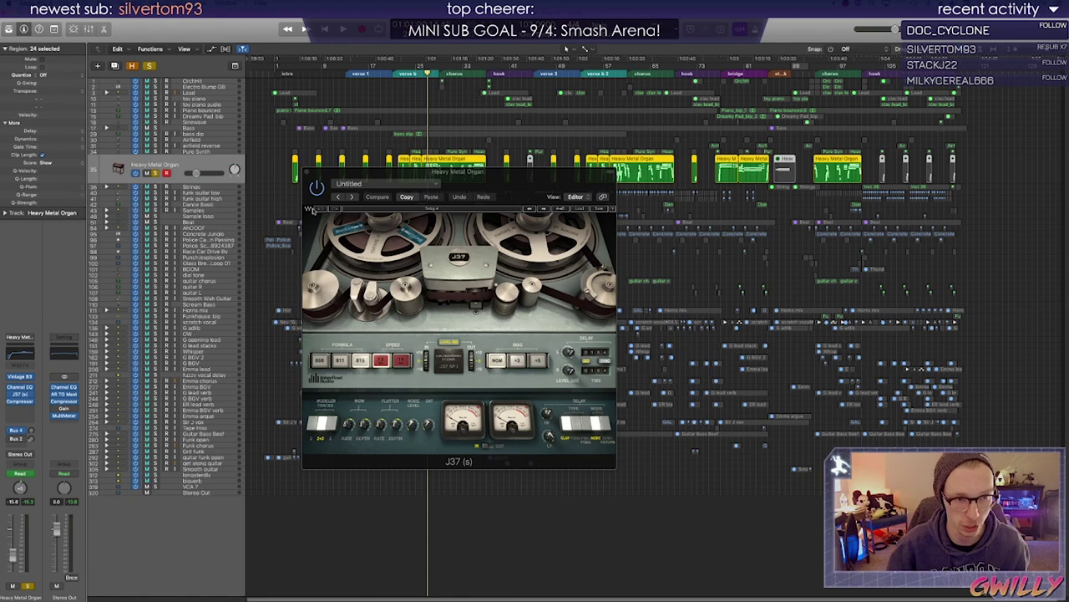
left_click(315, 190)
key("space")
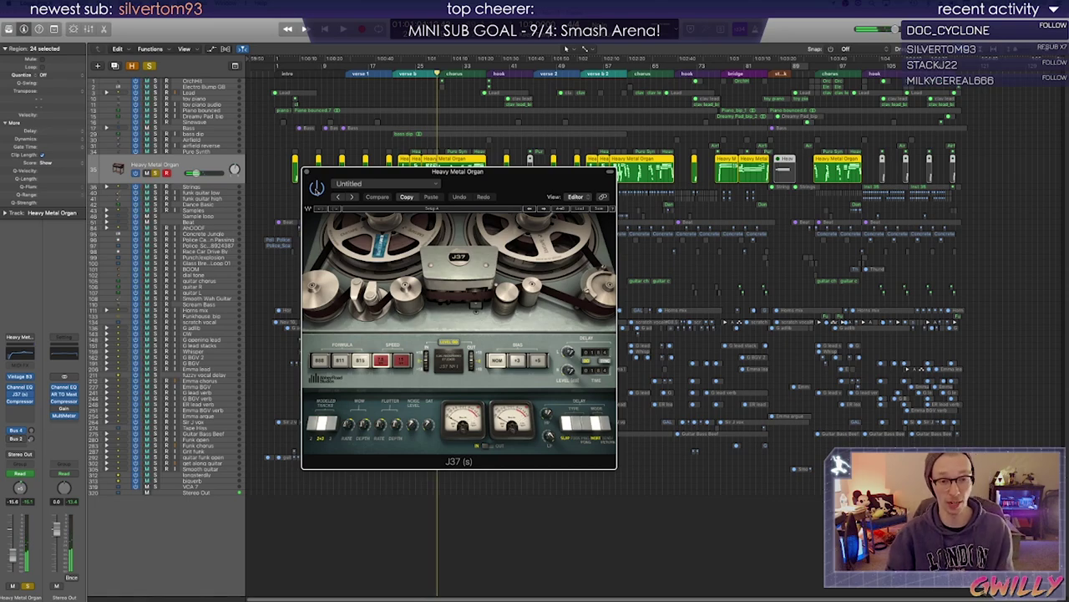
Replay the organ from mid verse b while toggling the J37 bypass to compare the sound, then close the plug-in
left_click(426, 67)
key("space")
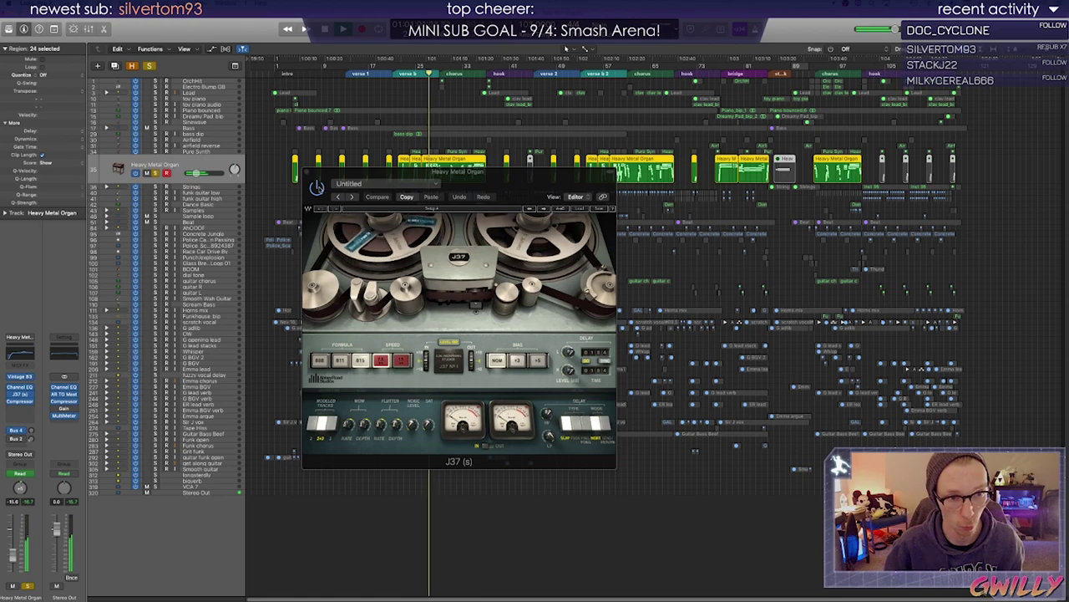
left_click(318, 188)
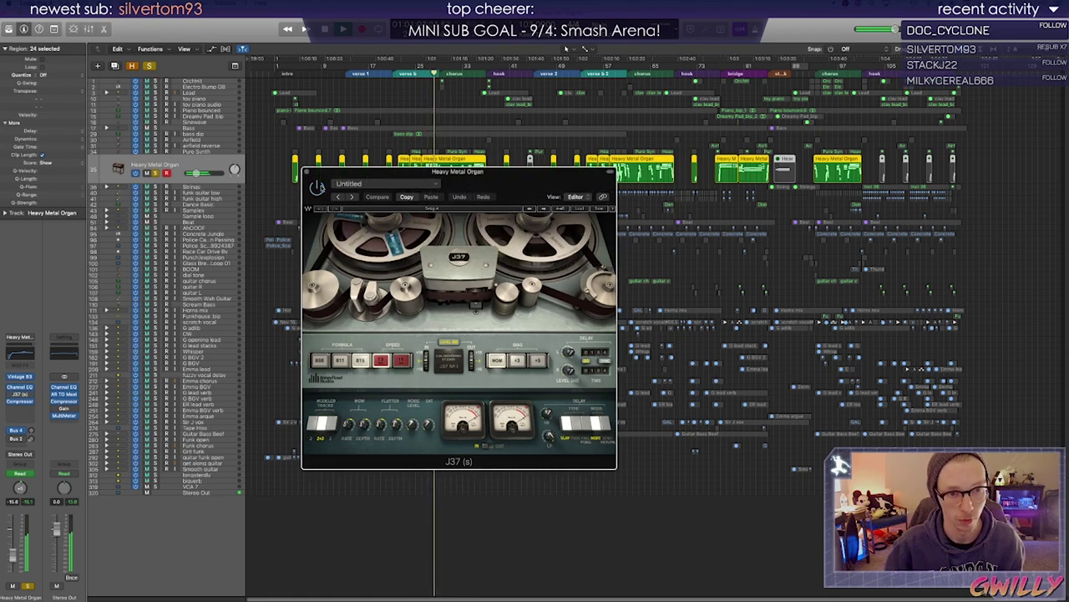
left_click(427, 67)
left_click(458, 172)
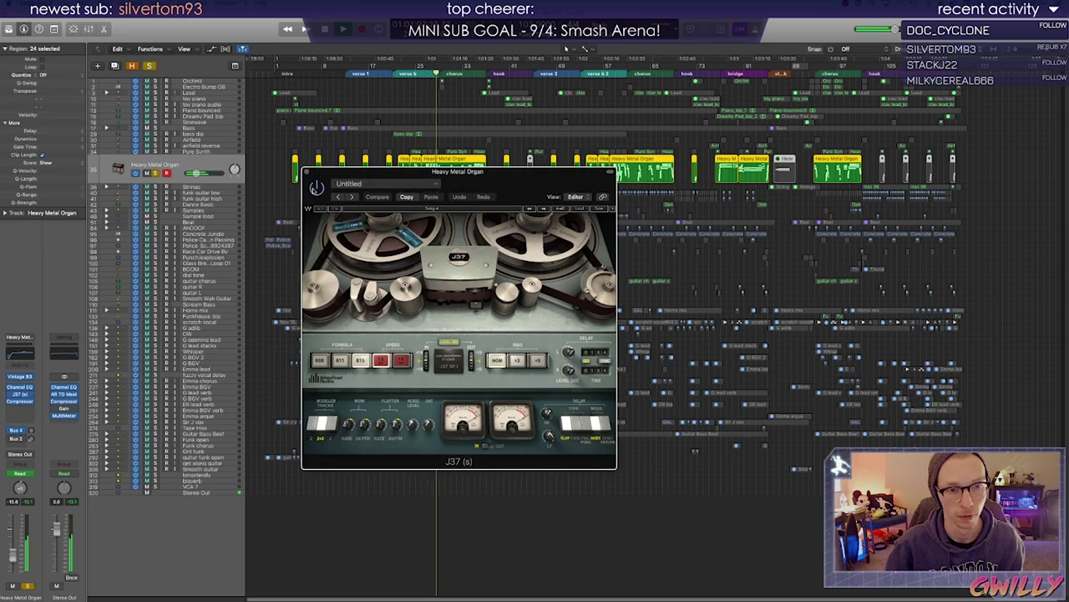
left_click(307, 172)
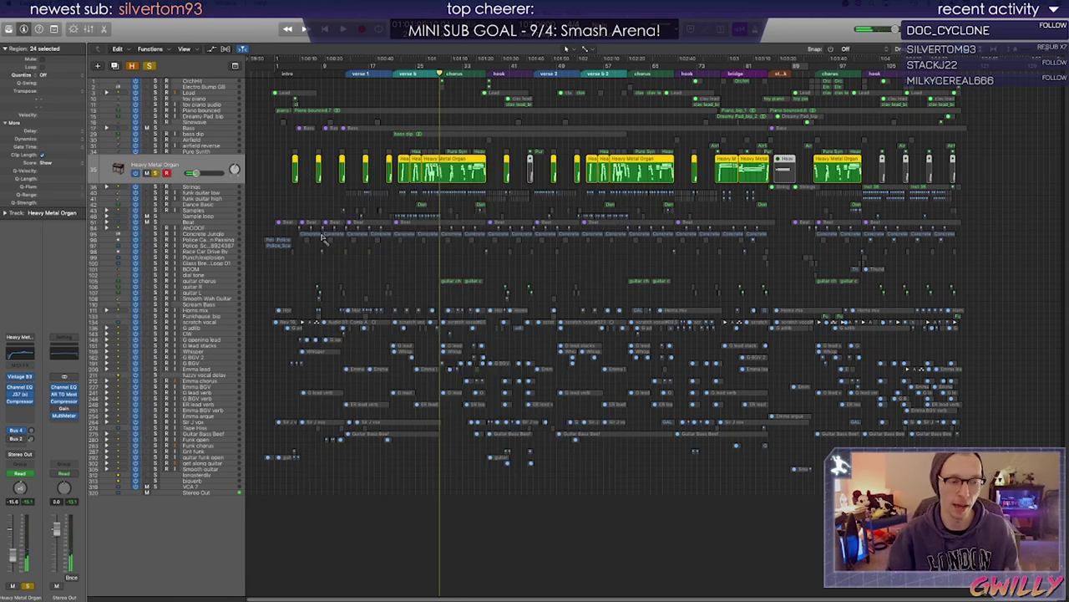
Save the project, unsolo the Heavy Metal Organ track, and select the Pure Synth track
key("super+s")
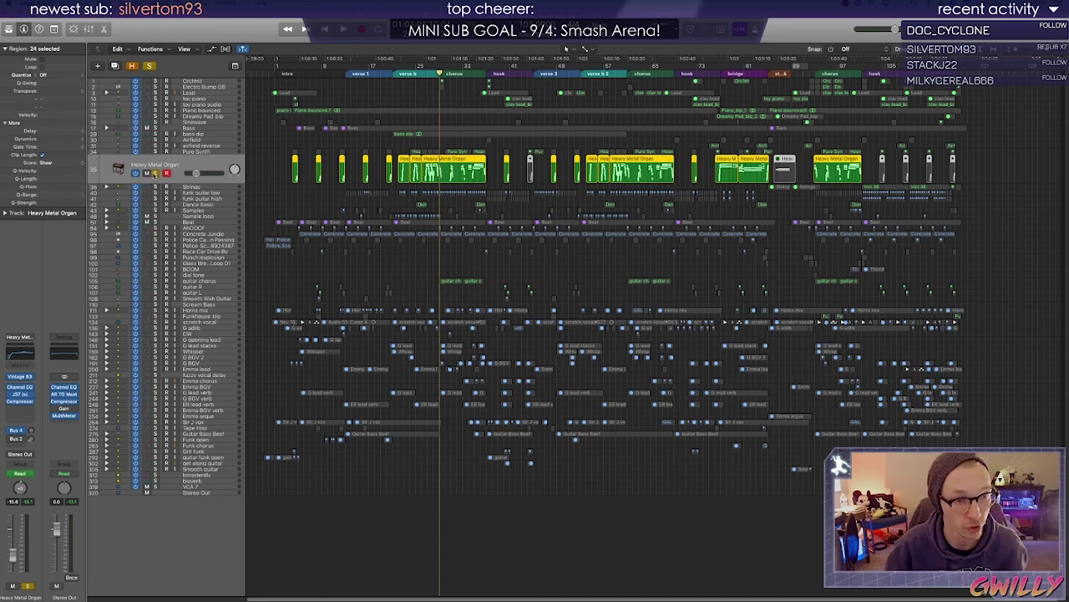
left_click(155, 174)
left_click(196, 153)
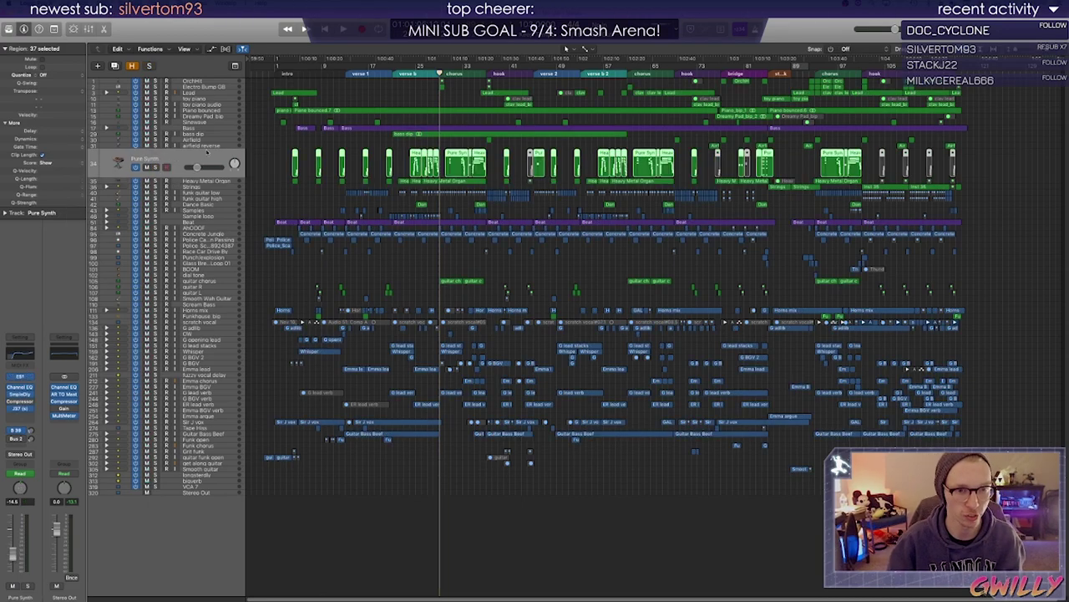
Solo the Pure Synth track, open its ES1 instrument, and audition the synth alone from verse b
left_click(410, 72)
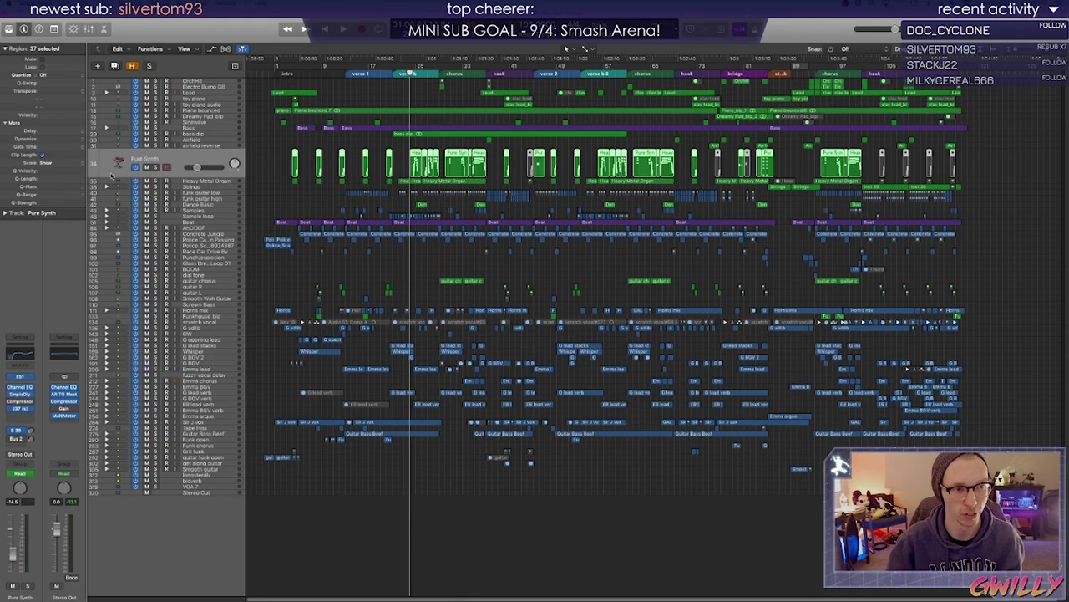
left_click(155, 167)
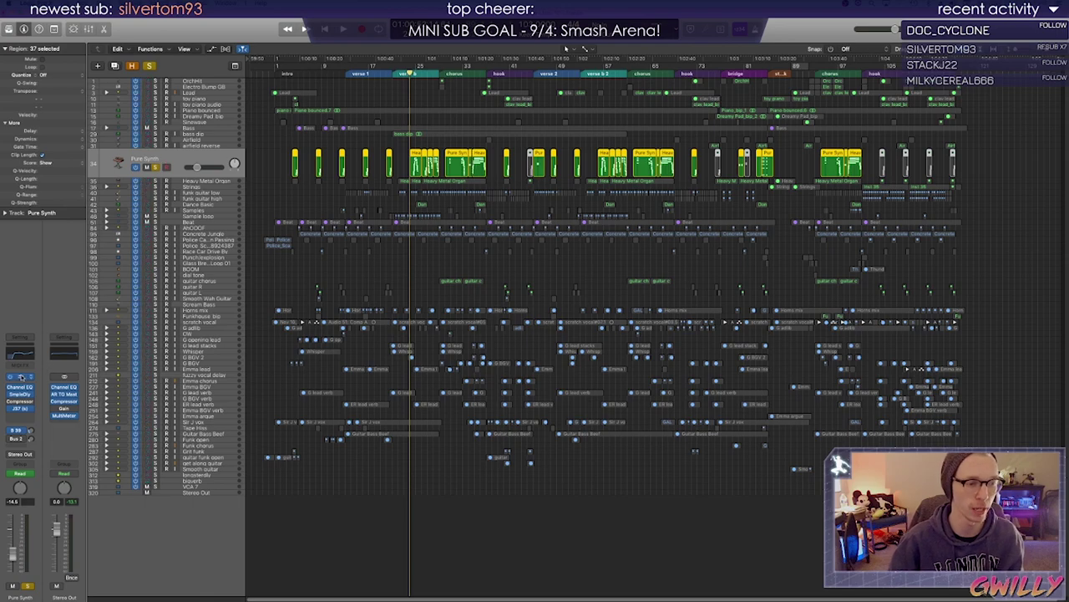
left_click_drag(168, 25, 358, 195)
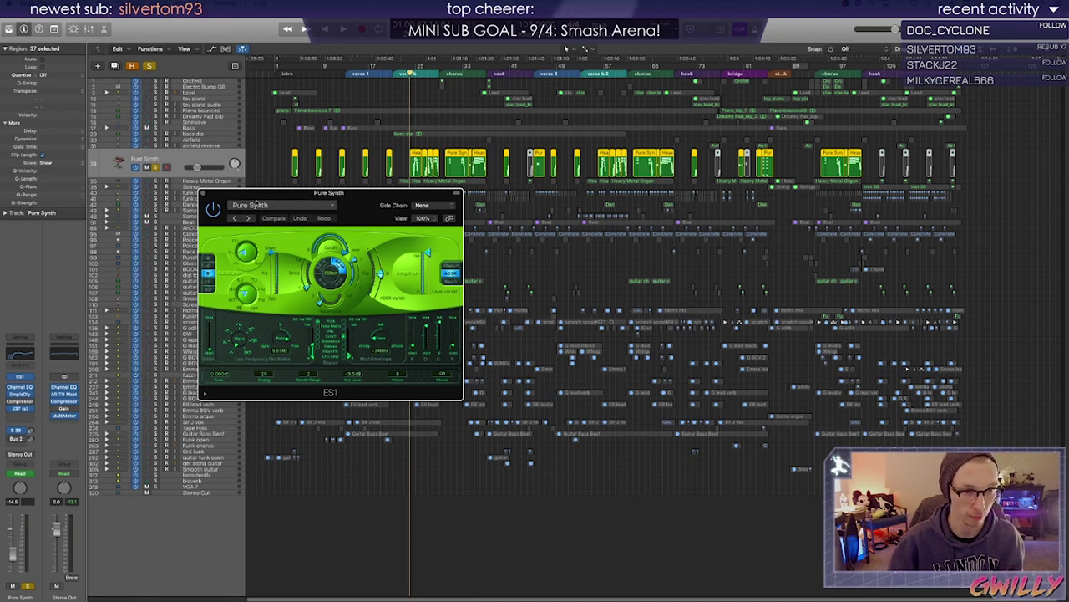
key("space")
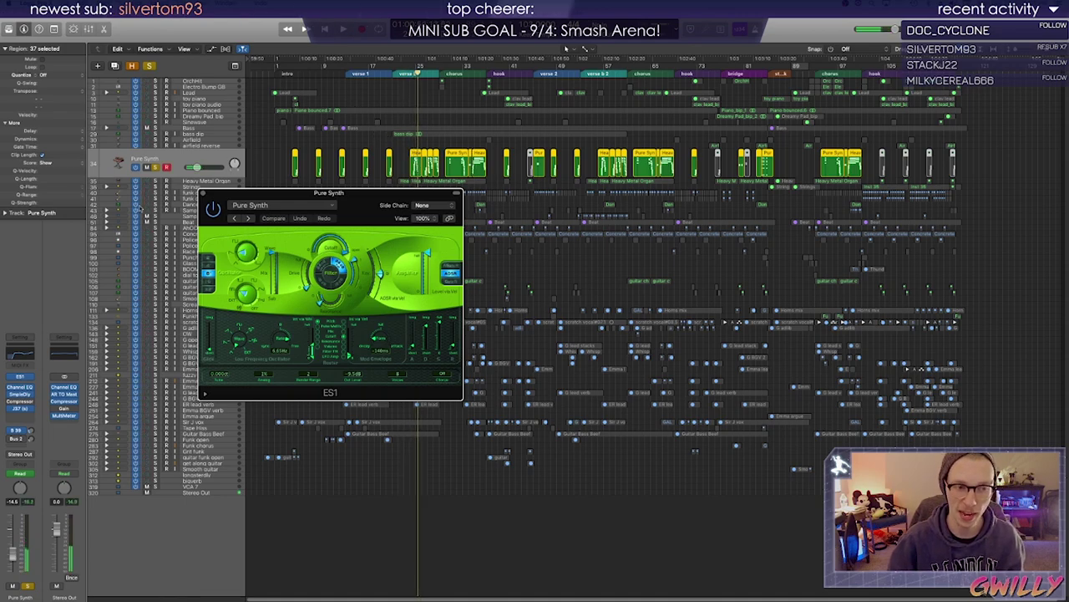
key("space")
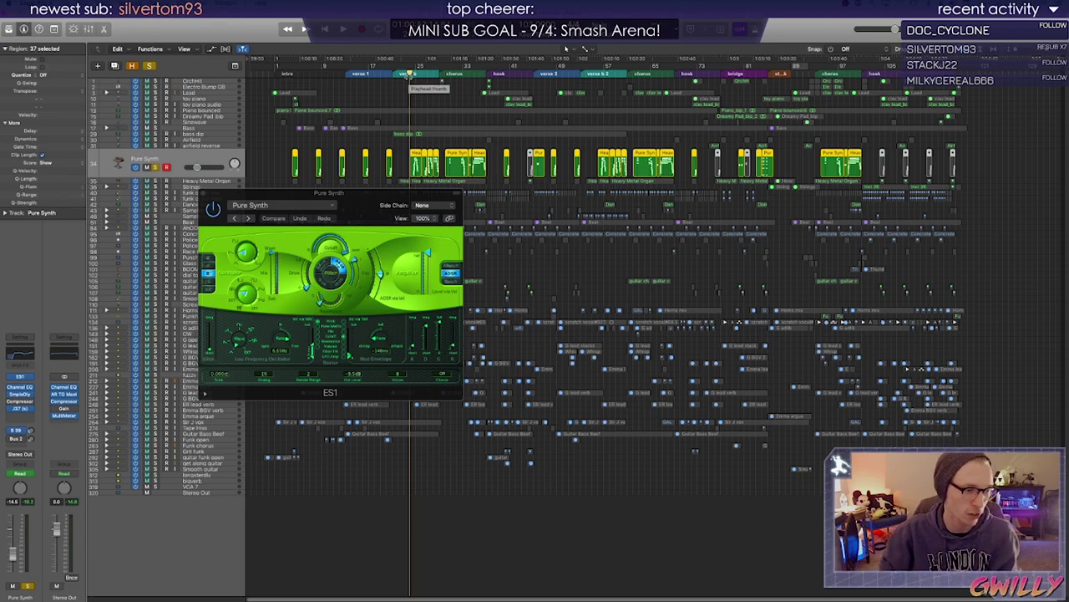
key("space")
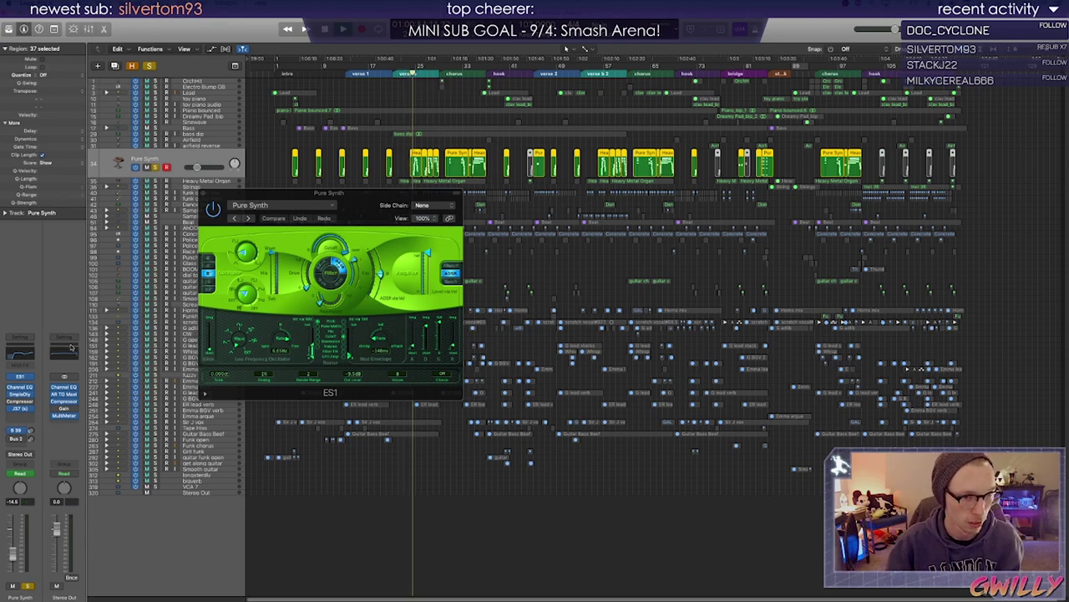
Close the ES1 window, add Heavy Metal Organ to the solo, and play both tracks in verse b and the chorus
left_click(203, 193)
left_click(155, 181)
left_click(410, 71)
key("space")
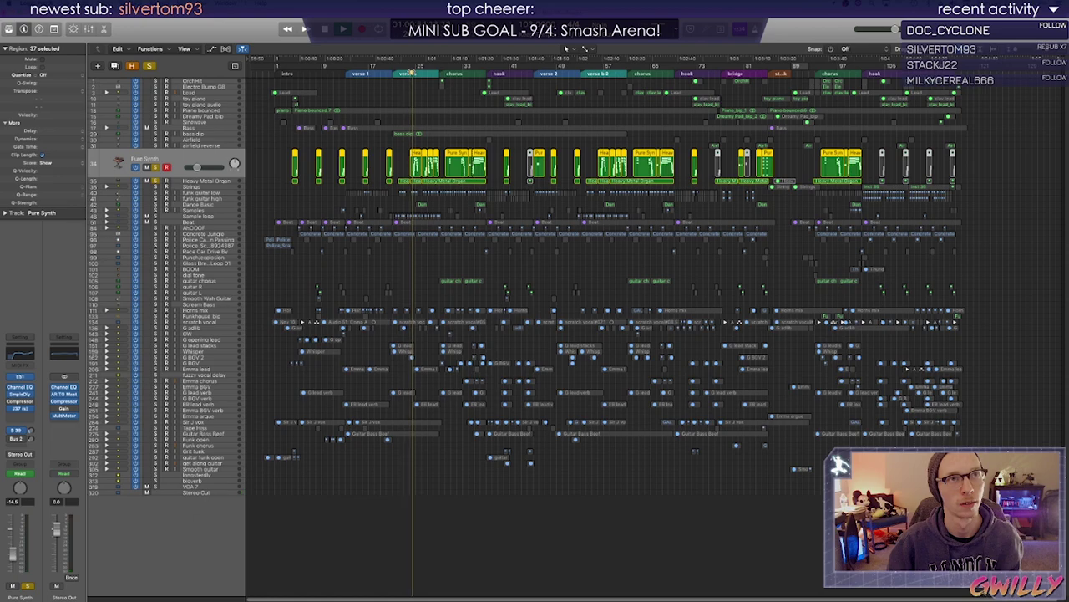
left_click(433, 73)
key("space")
left_click(473, 73)
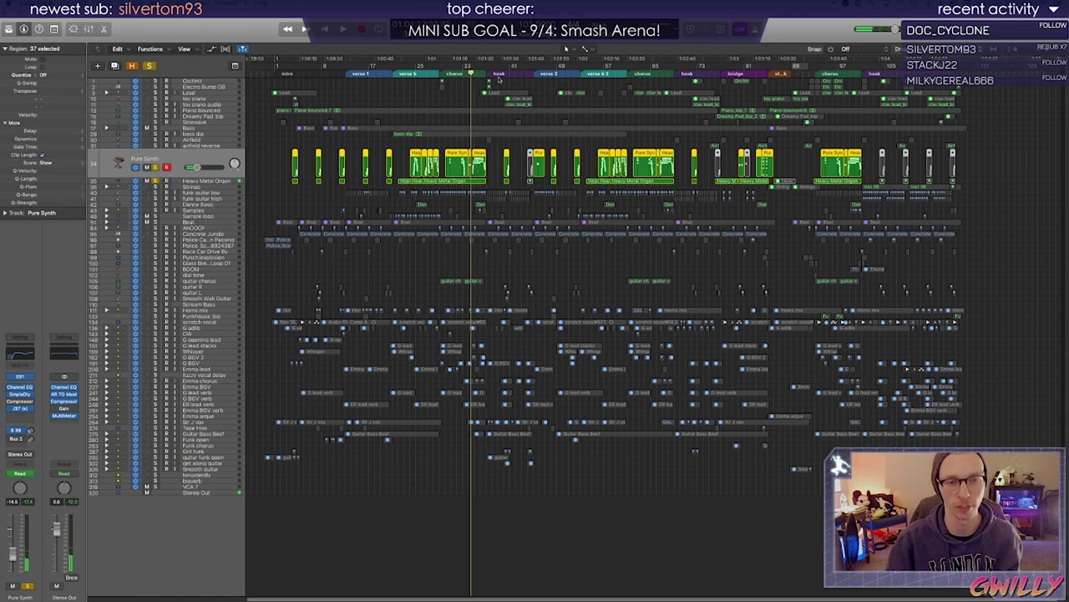
key("space")
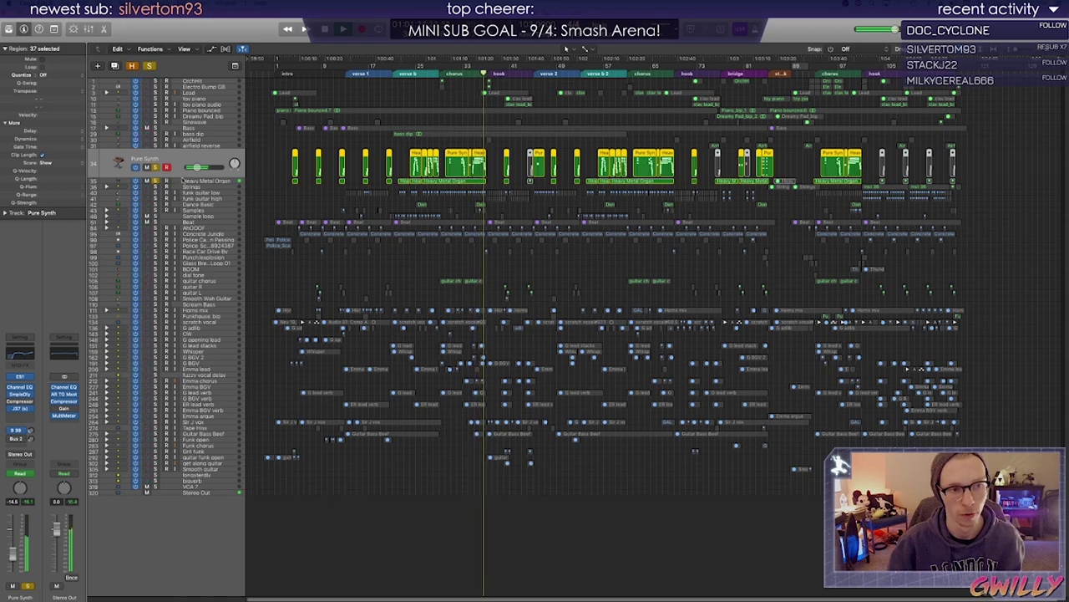
Expand the Bass stack, add its tracks from Synth Guitar Bass to Funk bass to the solo, and play them from late in the chorus
left_click(475, 75)
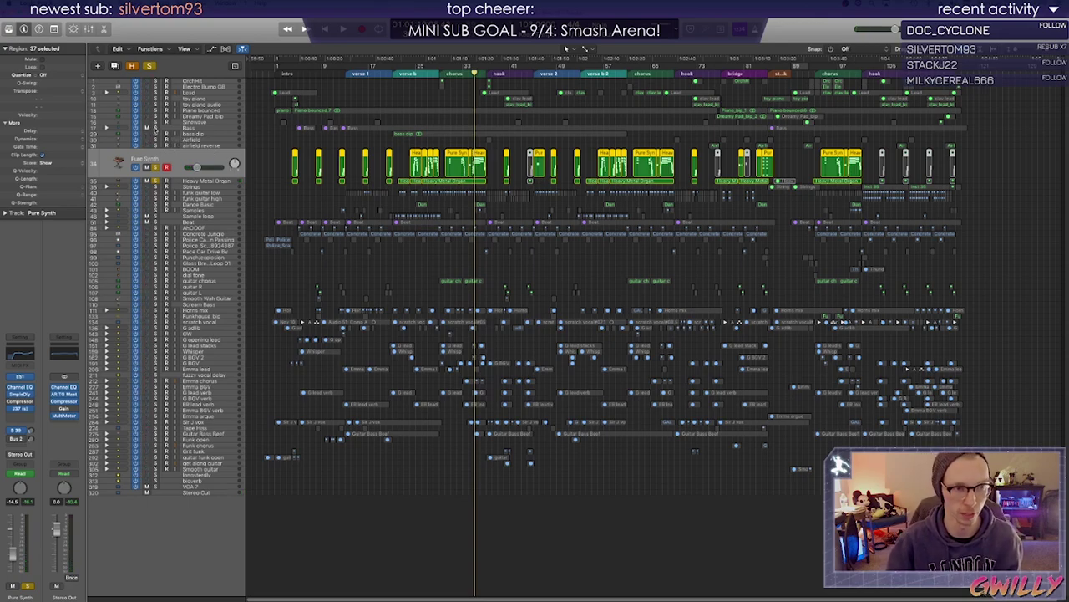
left_click(155, 127)
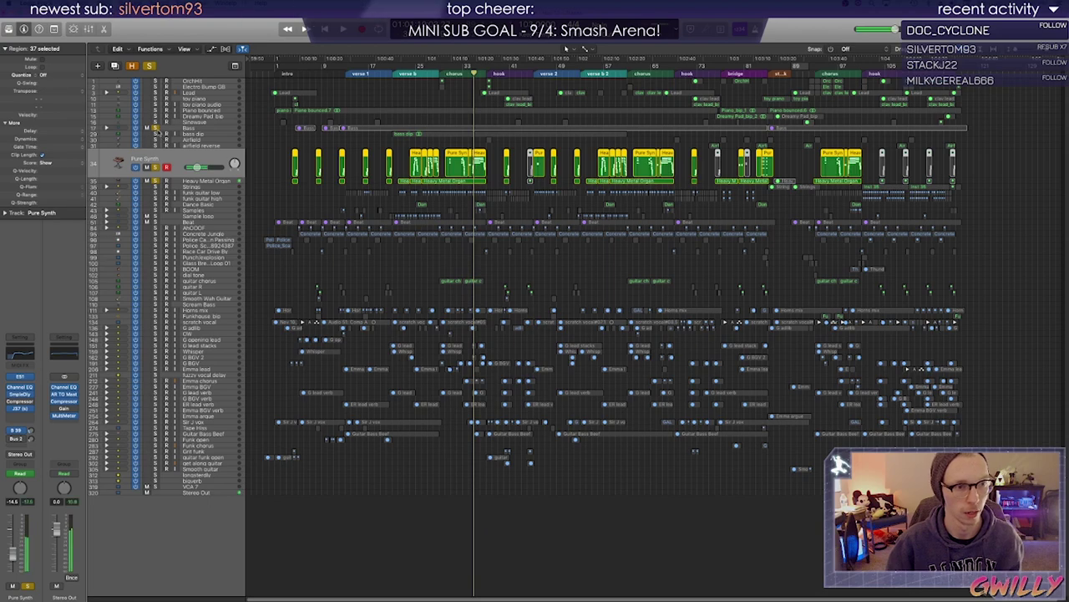
left_click(106, 127)
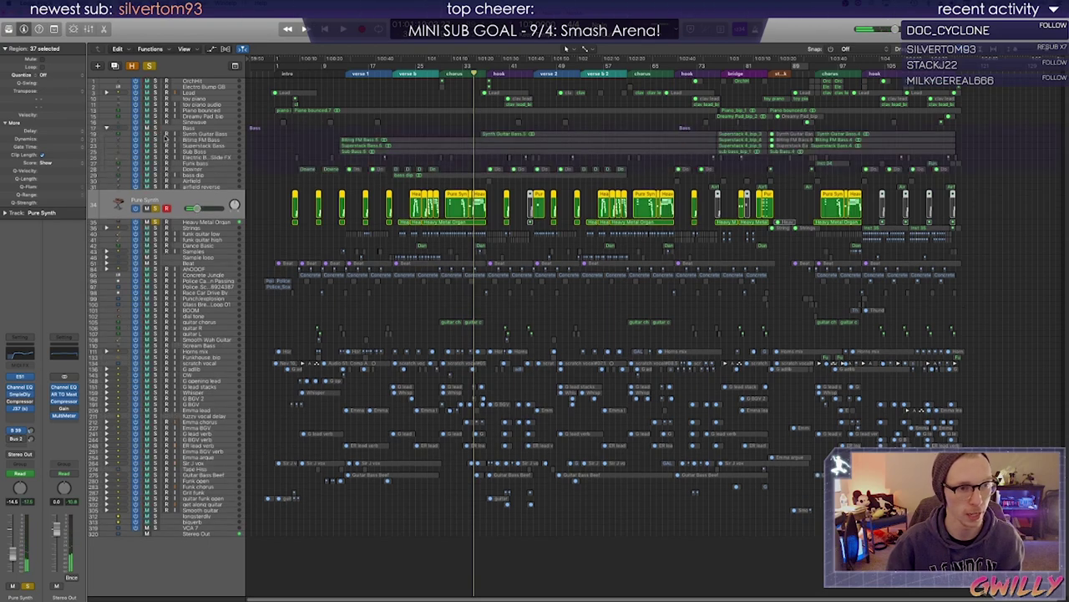
left_click_drag(154, 134, 155, 165)
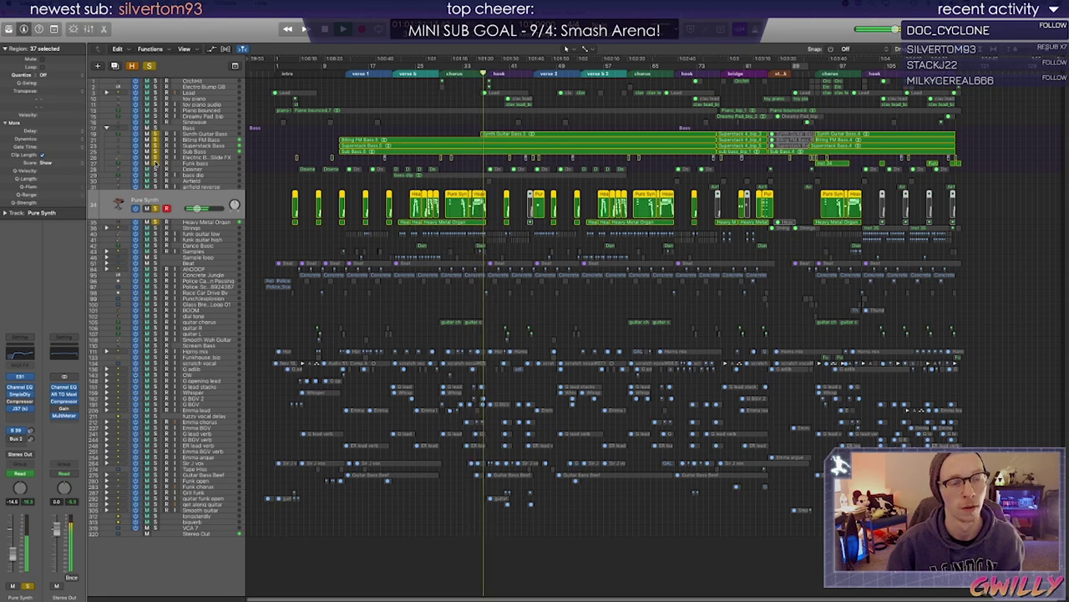
key("space")
left_click(469, 75)
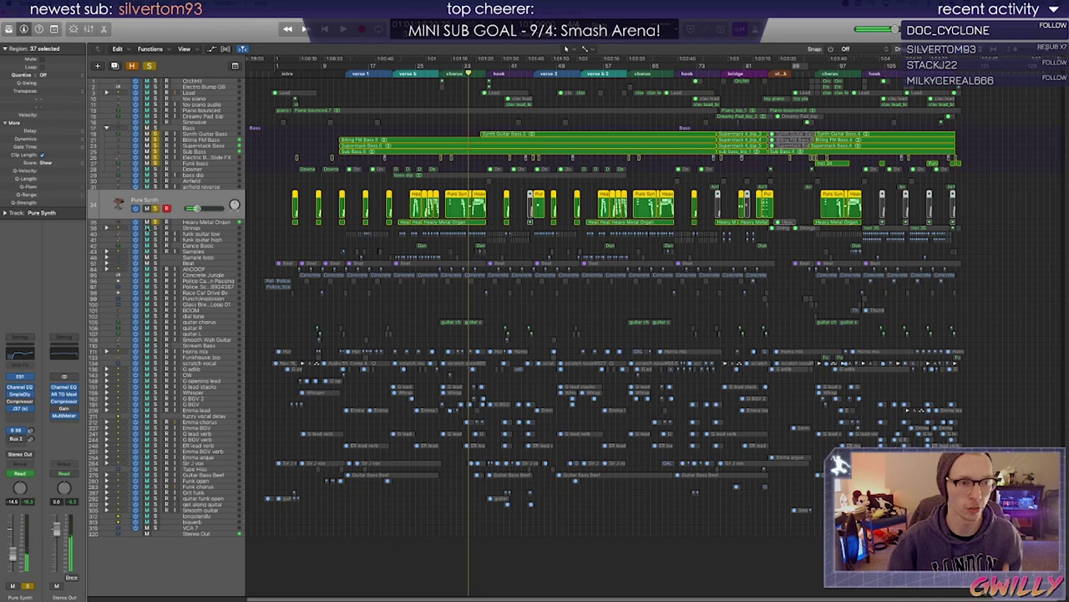
Take Heavy Metal Organ and Pure Synth out of solo, solo Downer and bass dip, and place the playhead just before verse 1
left_click(155, 222)
left_click(155, 209)
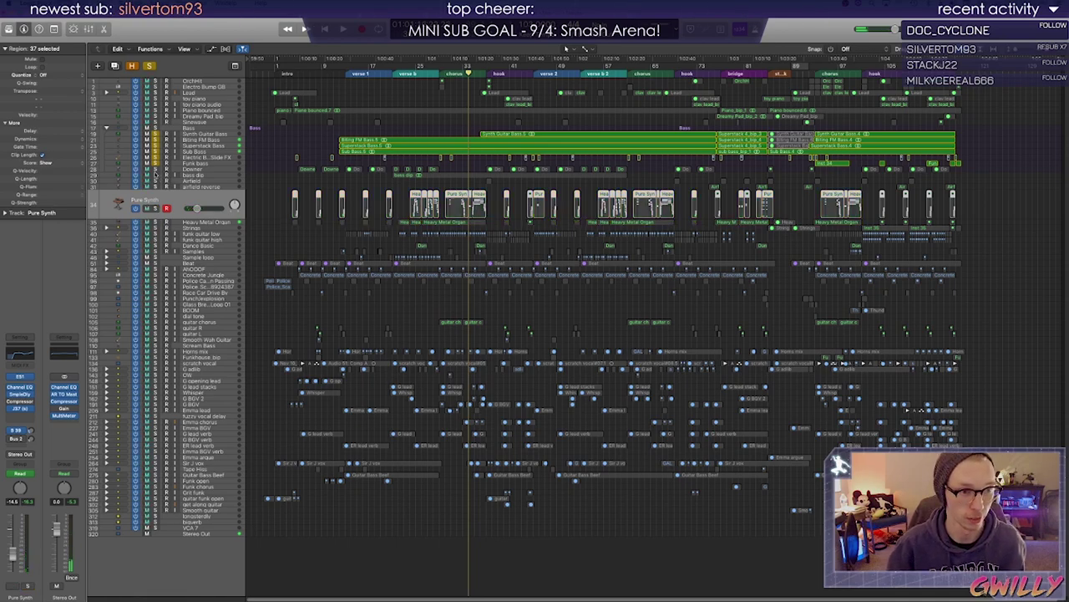
key("super+s")
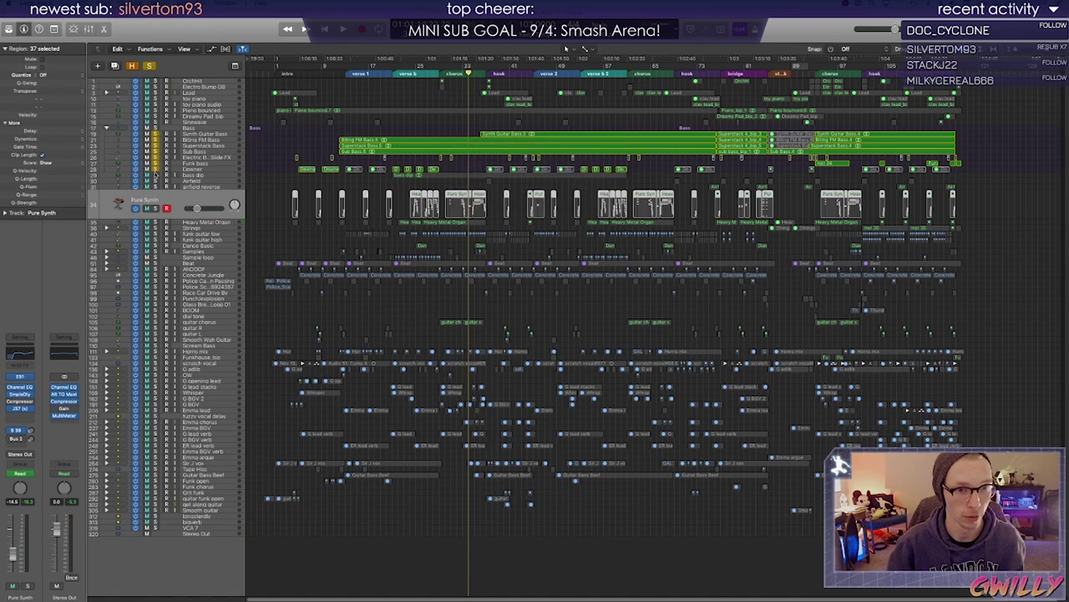
left_click(156, 176)
left_click(394, 74)
left_click(339, 74)
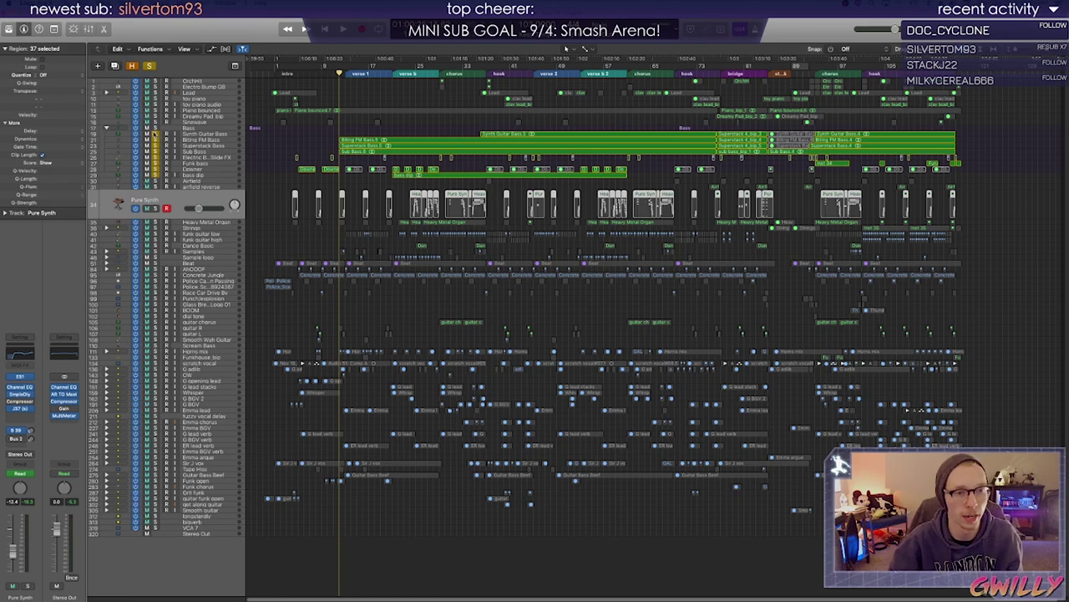
Clear the existing solos, solo only the Sub Bass track, and play it from the start of verse 1
left_click(205, 135)
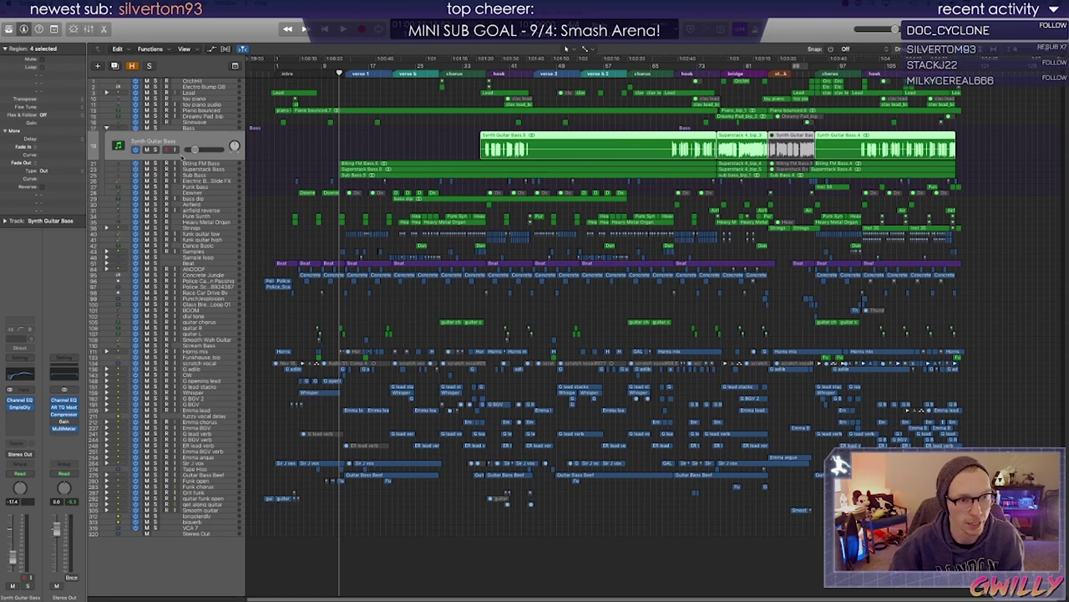
left_click(192, 163)
left_click(191, 171)
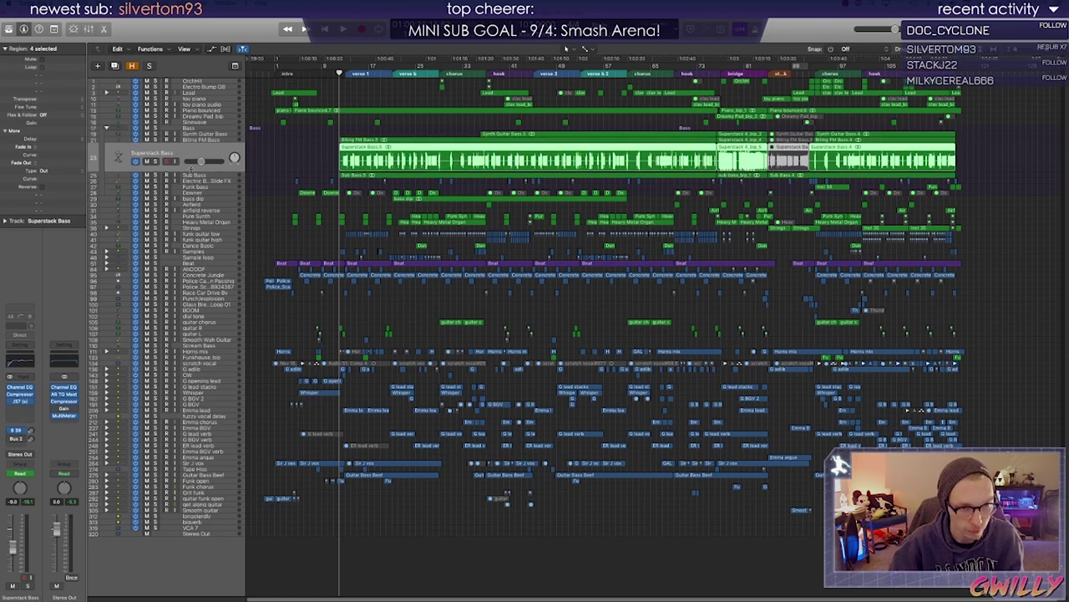
left_click(194, 176)
left_click(155, 167)
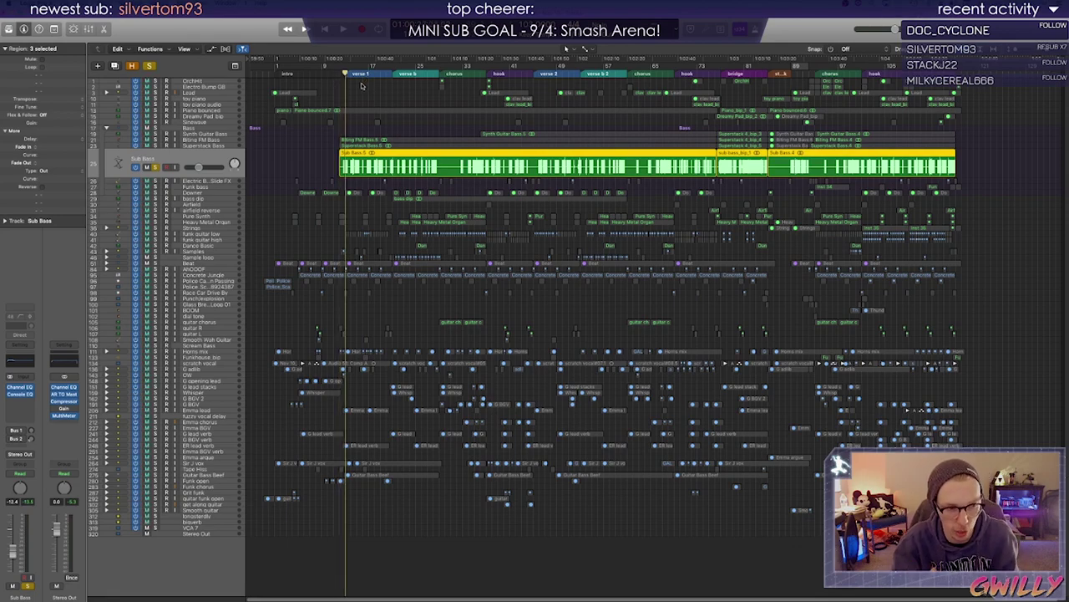
key("space")
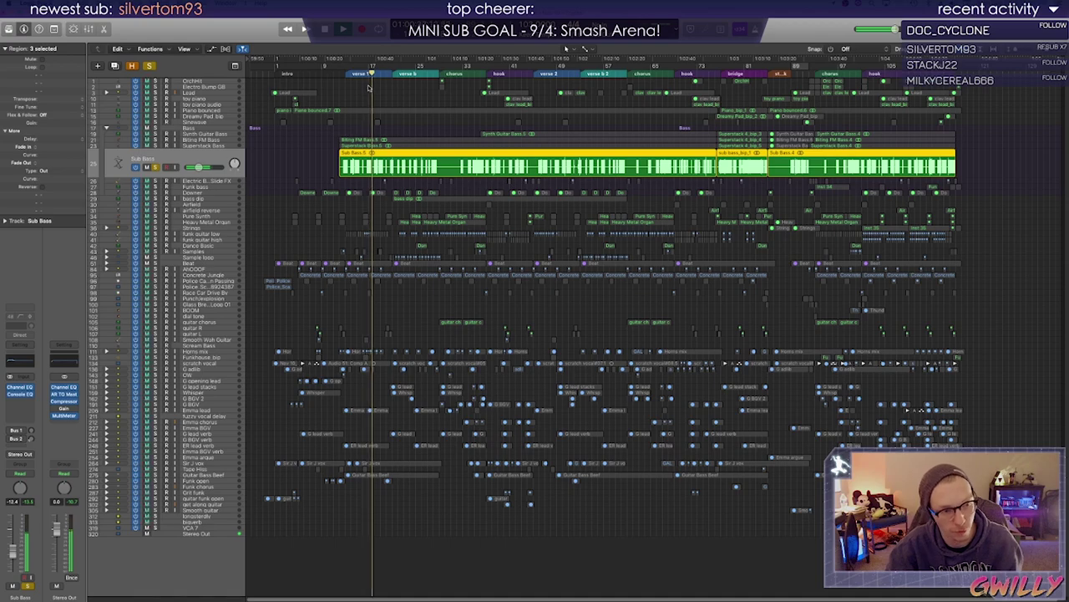
left_click(344, 73)
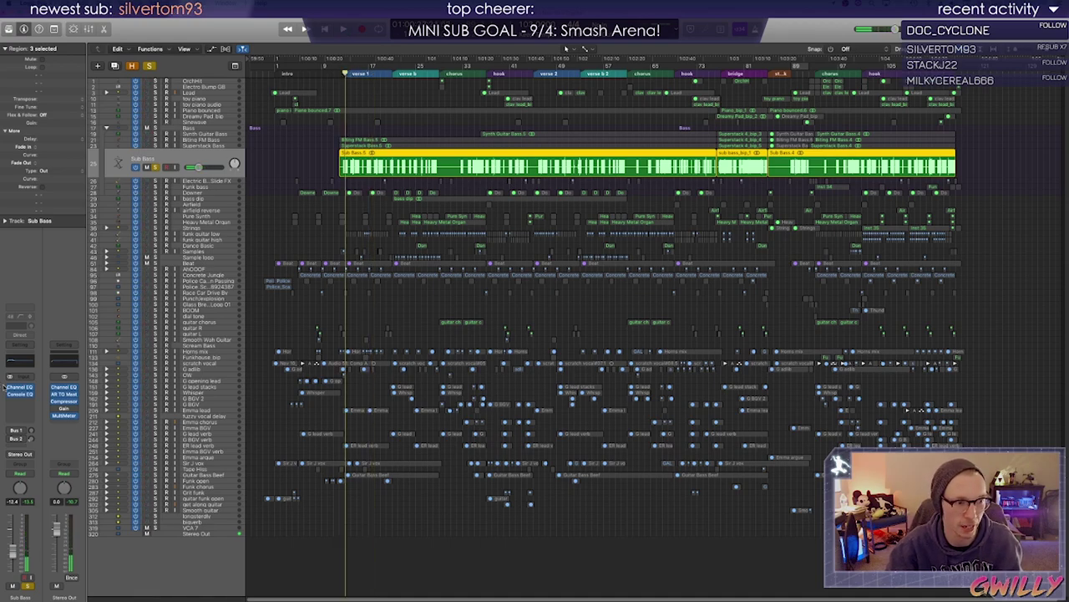
Inspect the Channel EQ and Vintage Console EQ settings on the Sub Bass track, closing each plug-in afterward
left_click(20, 361)
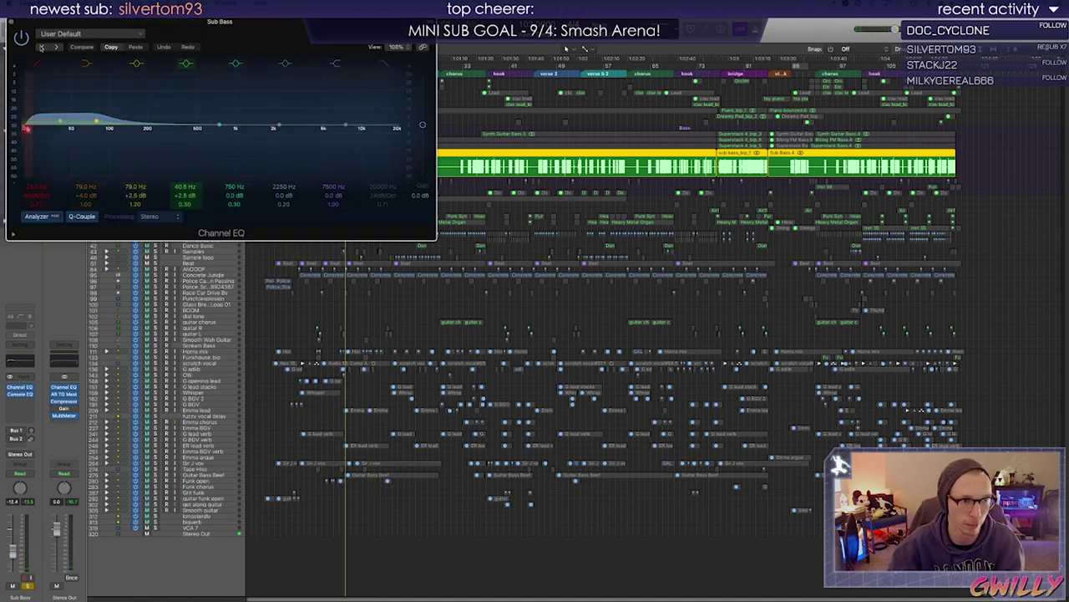
left_click(9, 22)
left_click(20, 394)
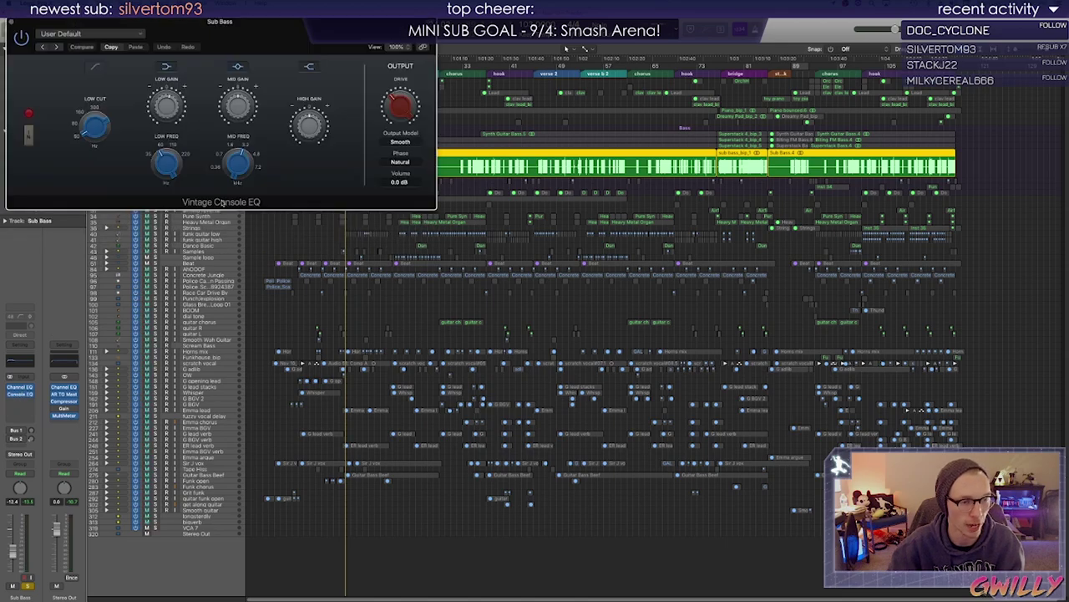
left_click(11, 23)
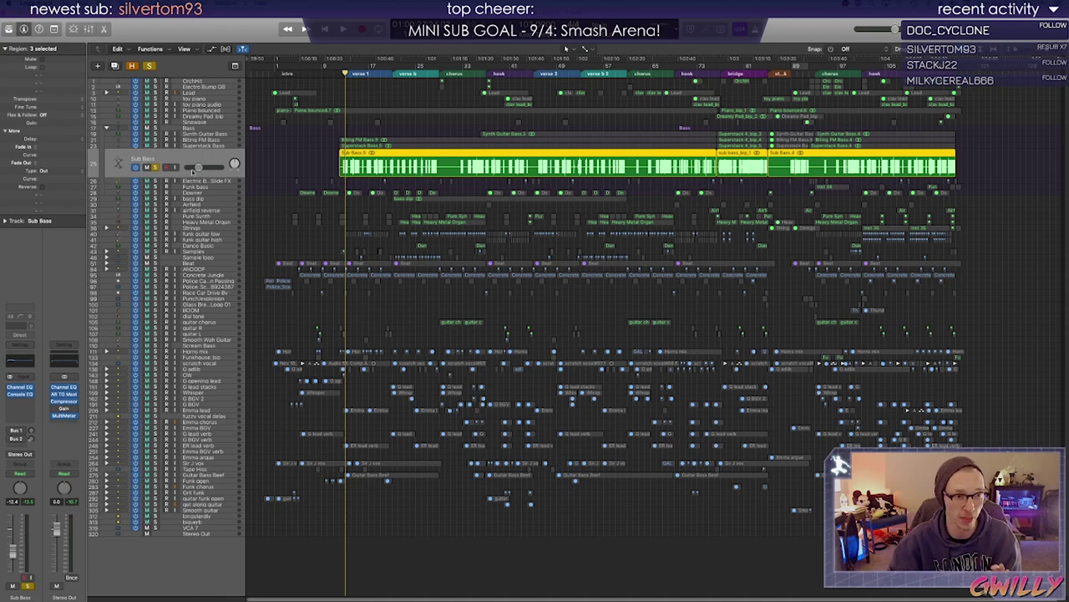
Solo Superstack Bass together with the FM Bass track, without Sub Bass, and audition the pair from the start of verse 1
left_click(190, 146)
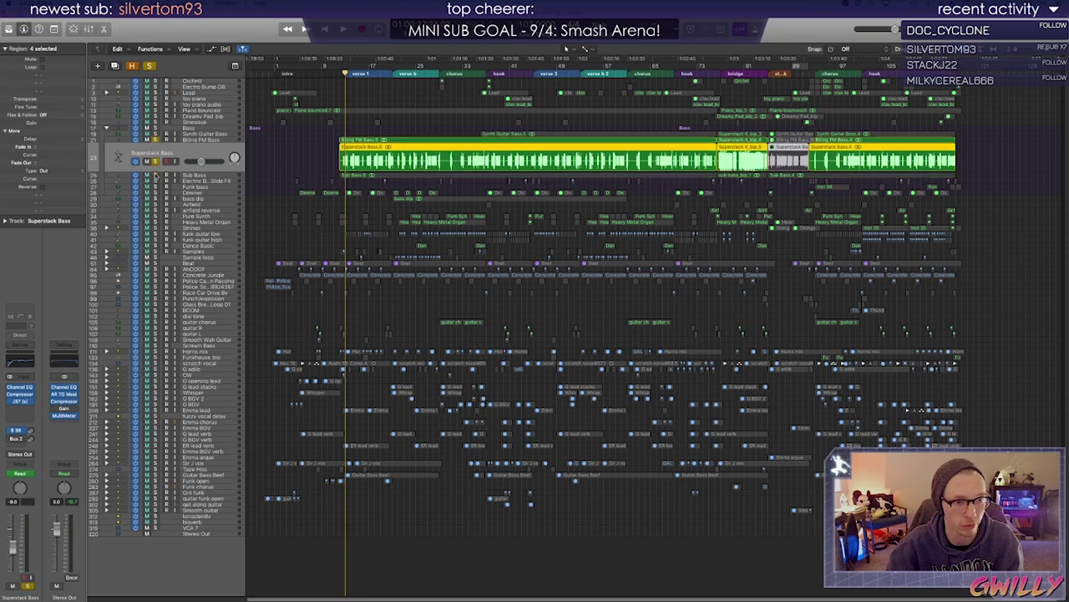
left_click_drag(344, 74, 342, 75)
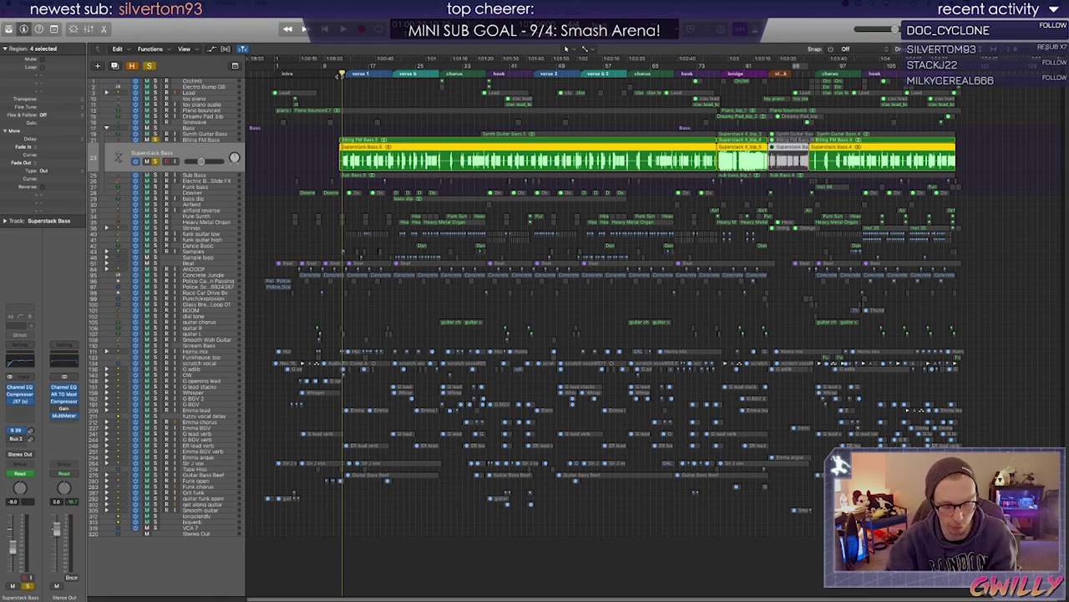
key("space")
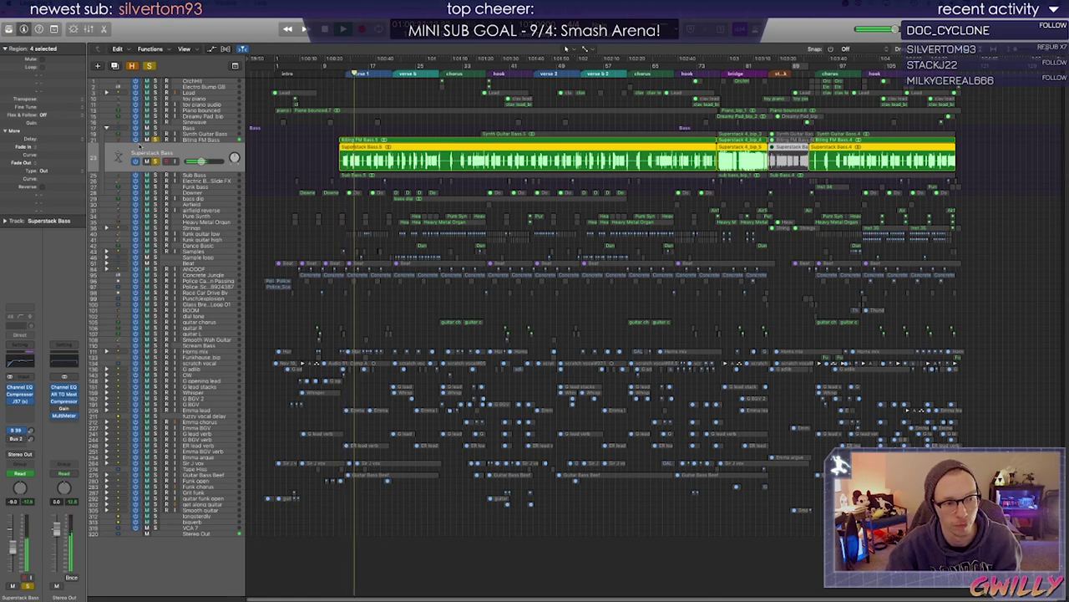
left_click(192, 140)
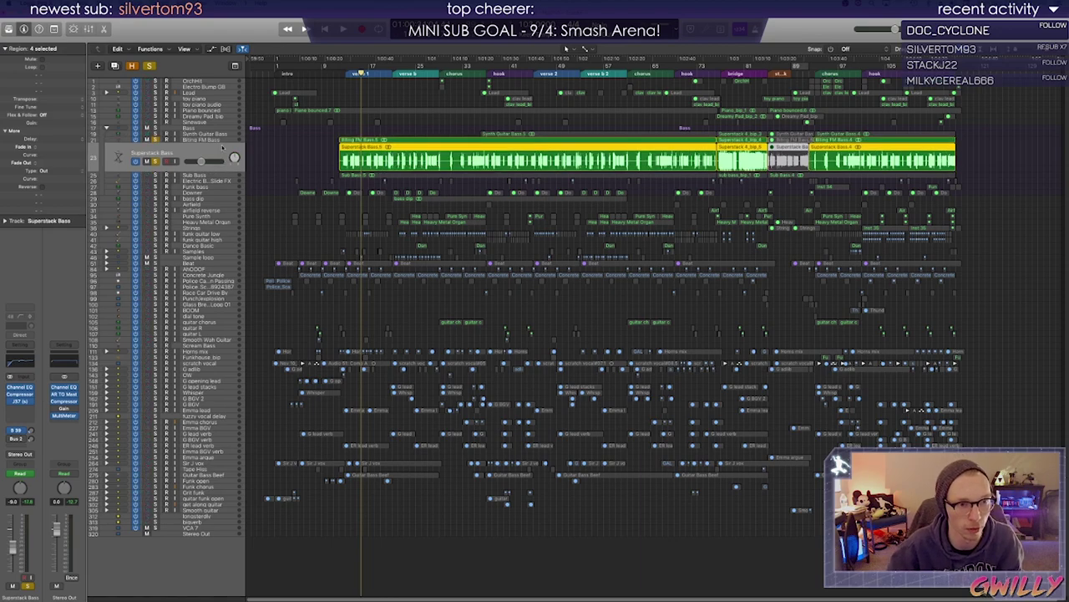
left_click(215, 168)
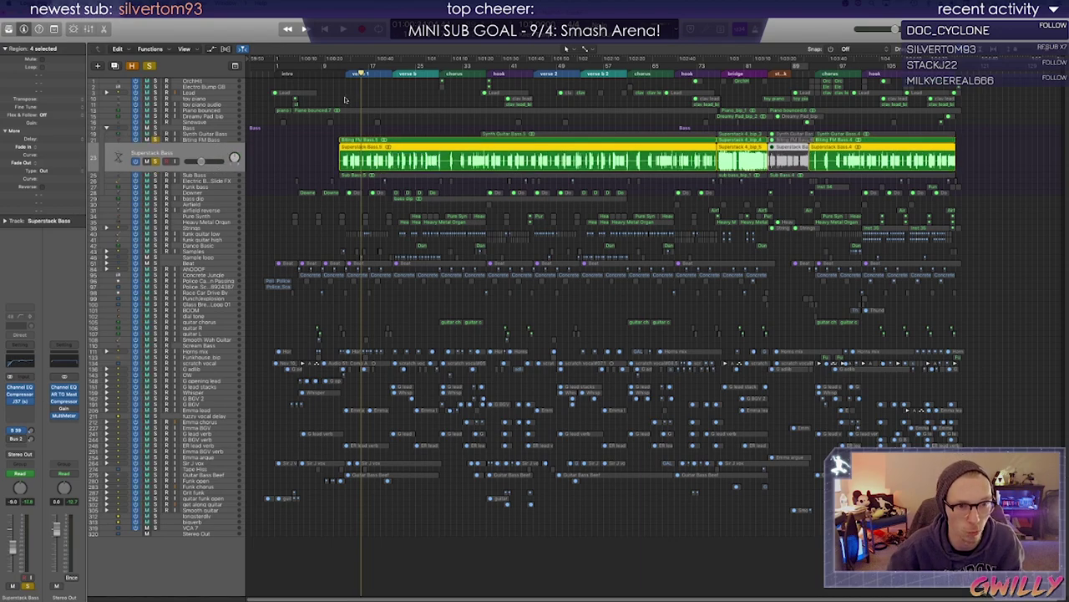
left_click(345, 72)
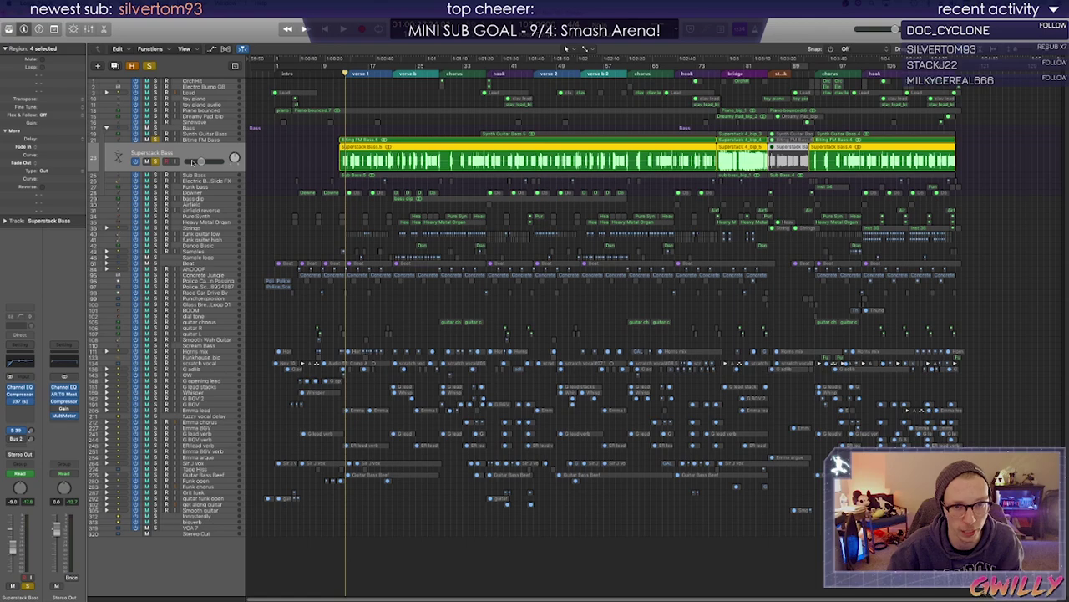
key("space")
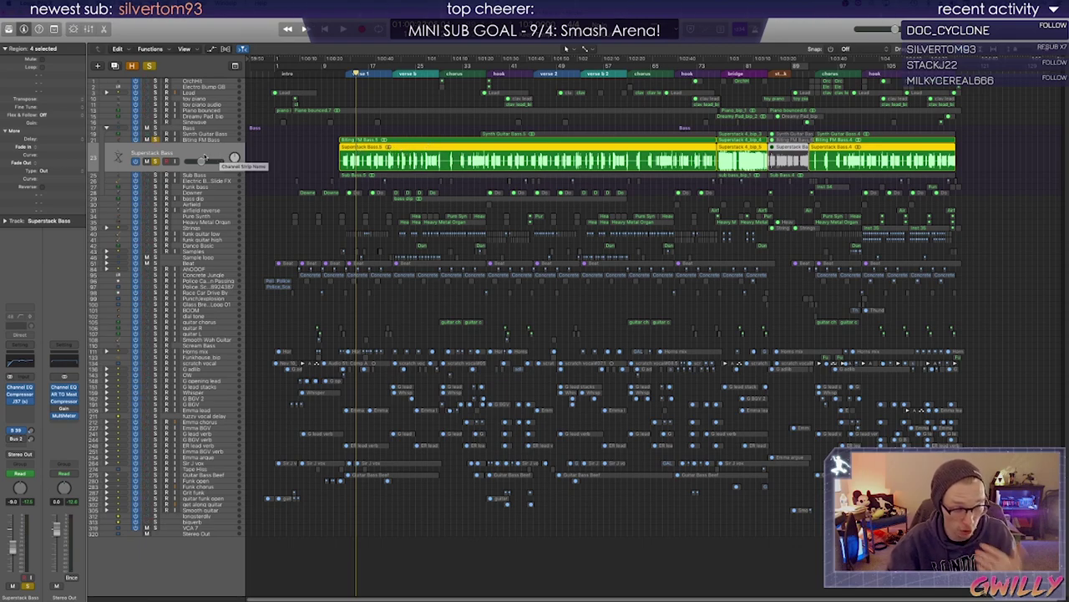
key("space")
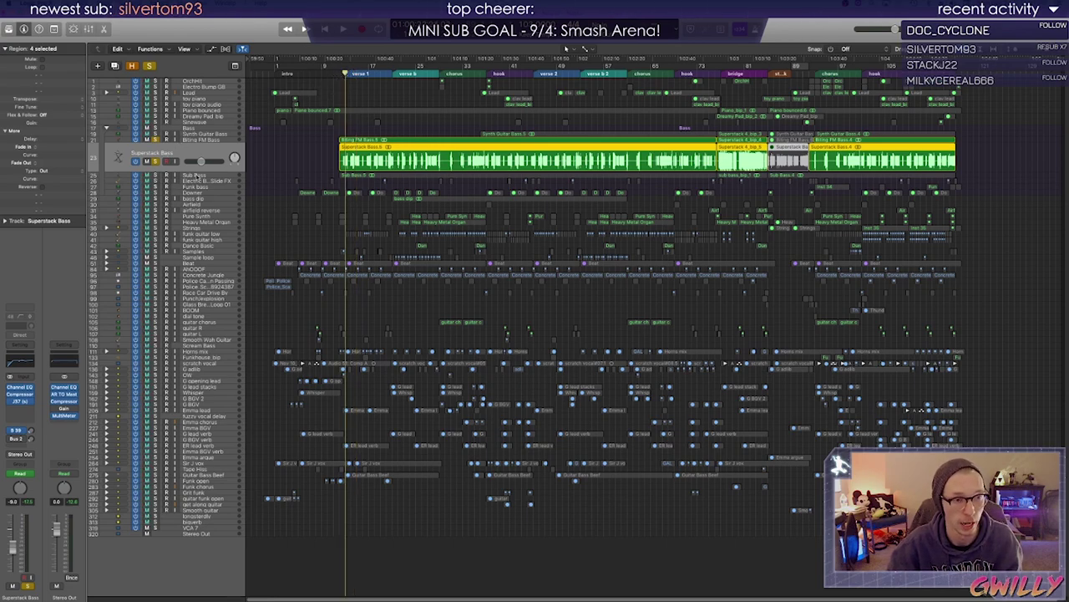
Add Sub Bass to the soloed Superstack and FM basses and play all three from the start of verse 1
left_click(197, 176)
left_click(156, 168)
key("space")
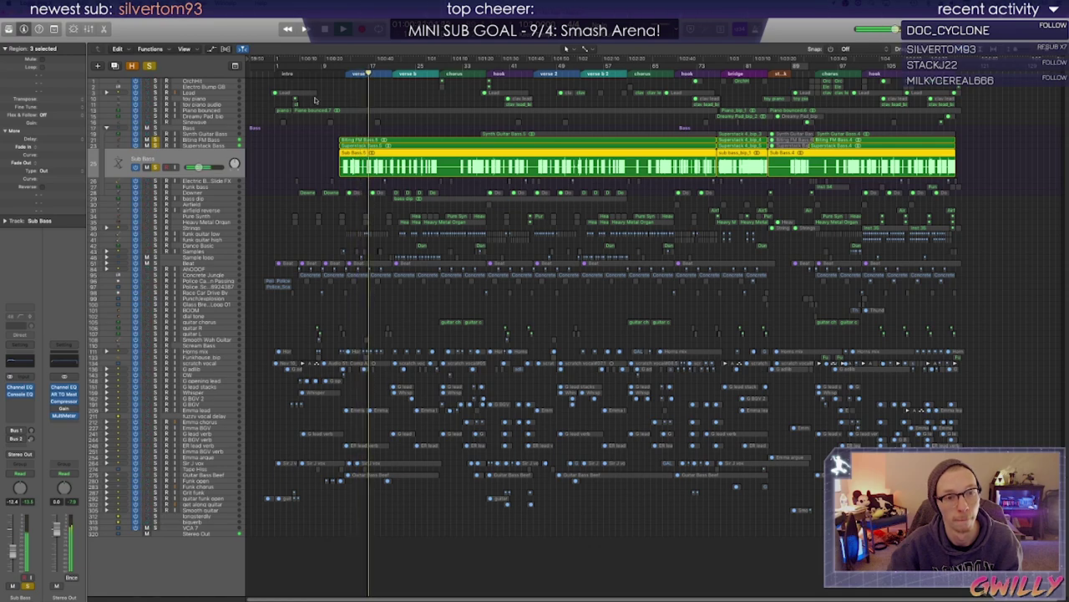
key("space")
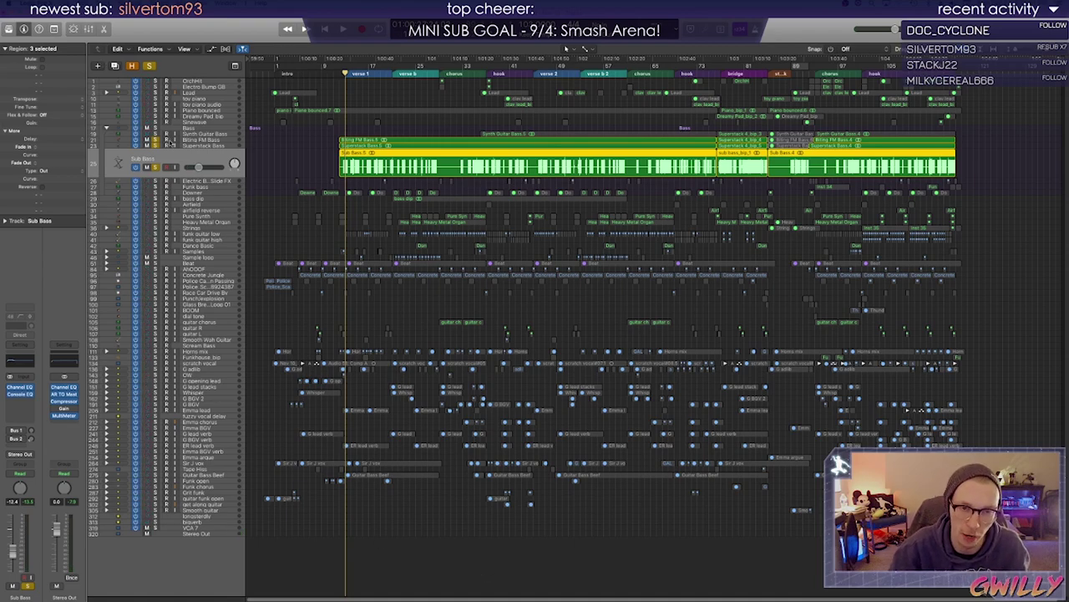
Add Synth Guitar Bass to the soloed basses and play them together from the start of the first hook
left_click(155, 134)
left_click(481, 72)
key("space")
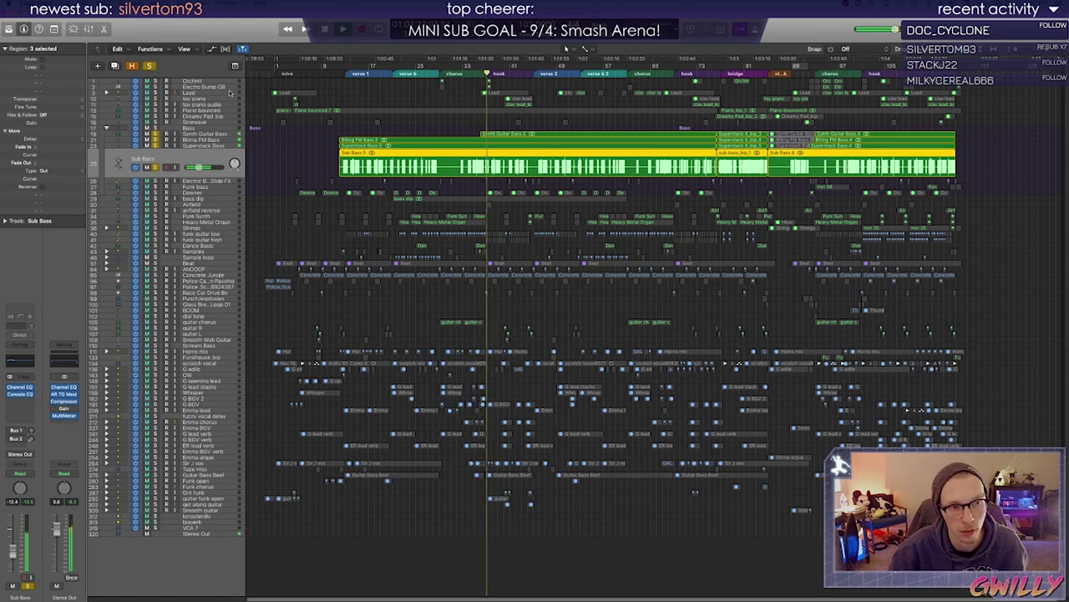
Select Synth Guitar Bass, re-solo Biting FM, Superstack and Sub Bass alongside it during playback, and return the playhead to verse 1
left_click(202, 136)
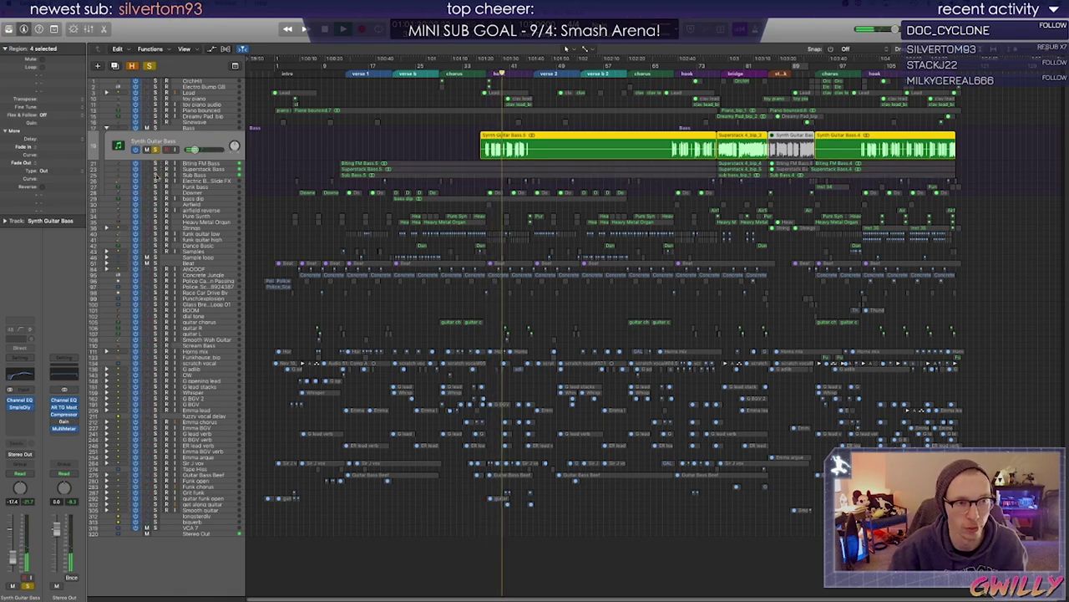
left_click(155, 175)
left_click(155, 163)
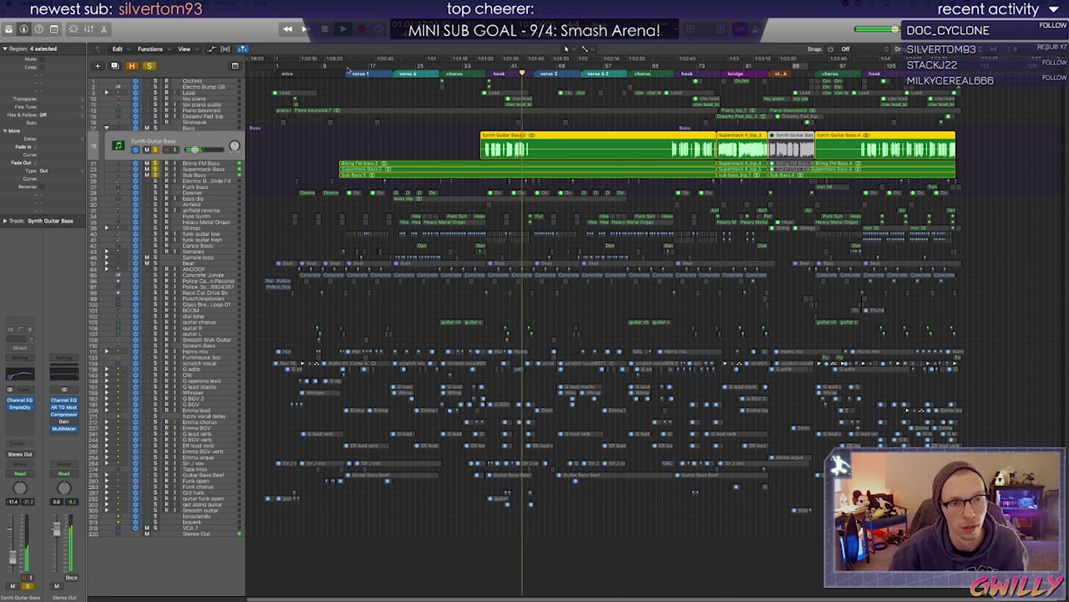
left_click(346, 67)
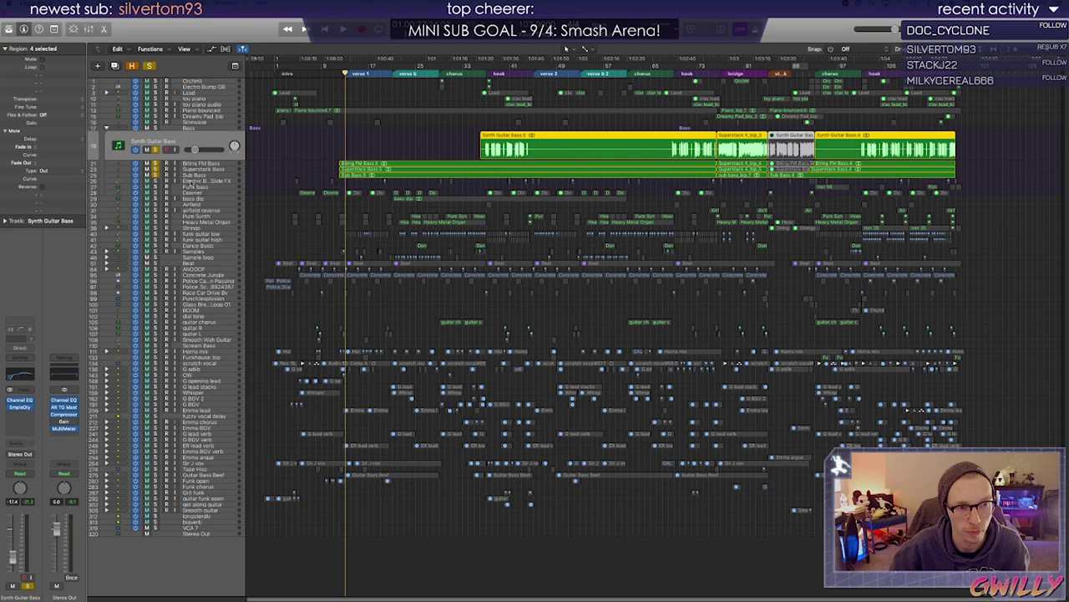
Add Electric Bass Slide FX to the soloed basses and audition its slides just before verse 1 and at the first chorus
left_click(193, 179)
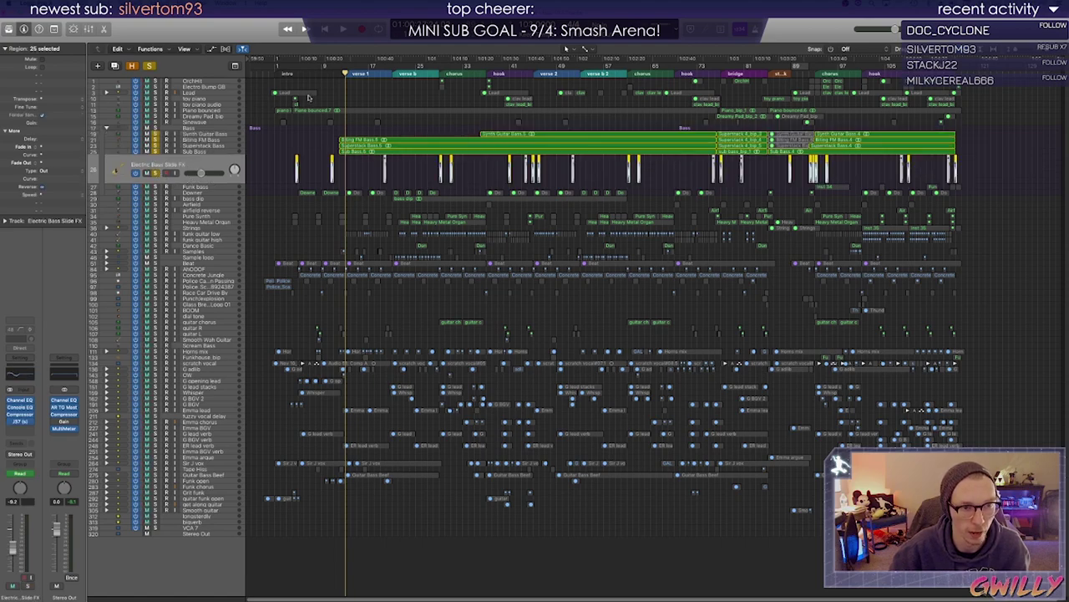
left_click(328, 73)
left_click_drag(333, 75, 331, 73)
key("space")
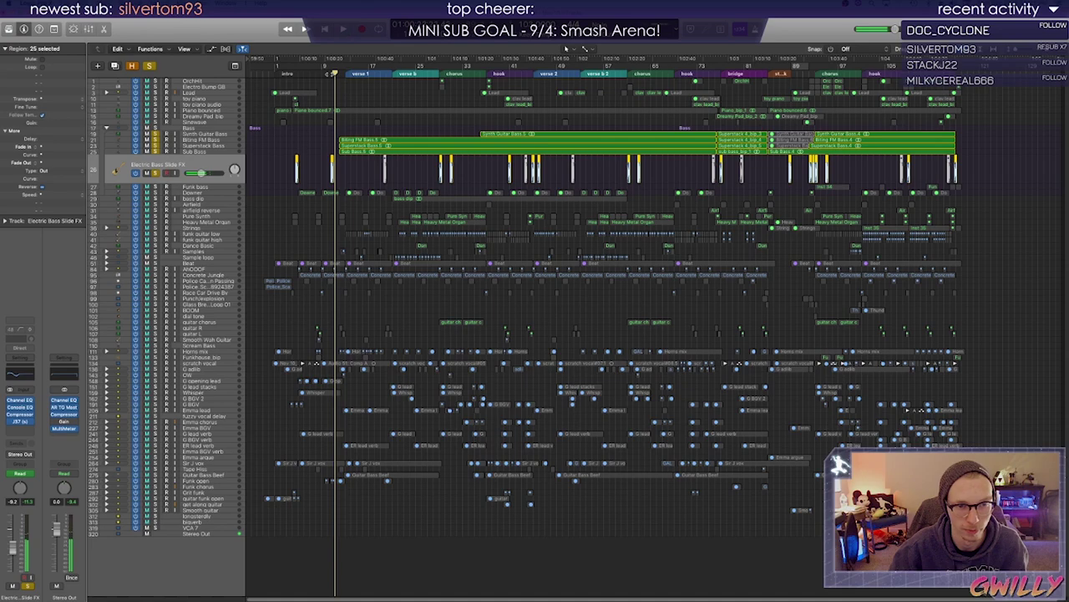
left_click(439, 73)
key("space")
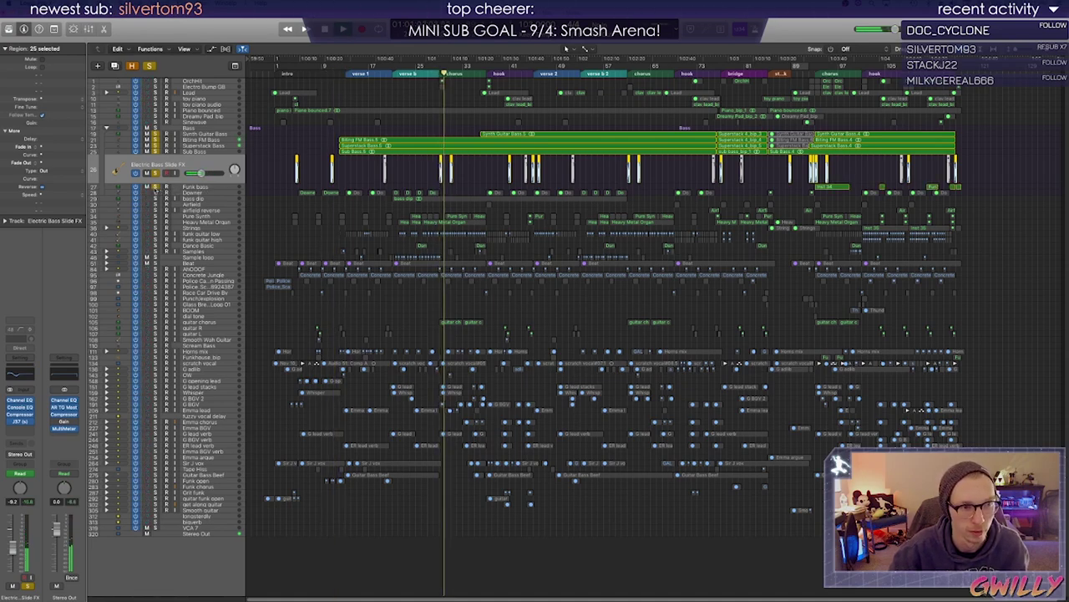
Add Funk bass, Downer and bass dip to the soloed basses and play the full group from the start of verse b
left_click(156, 193)
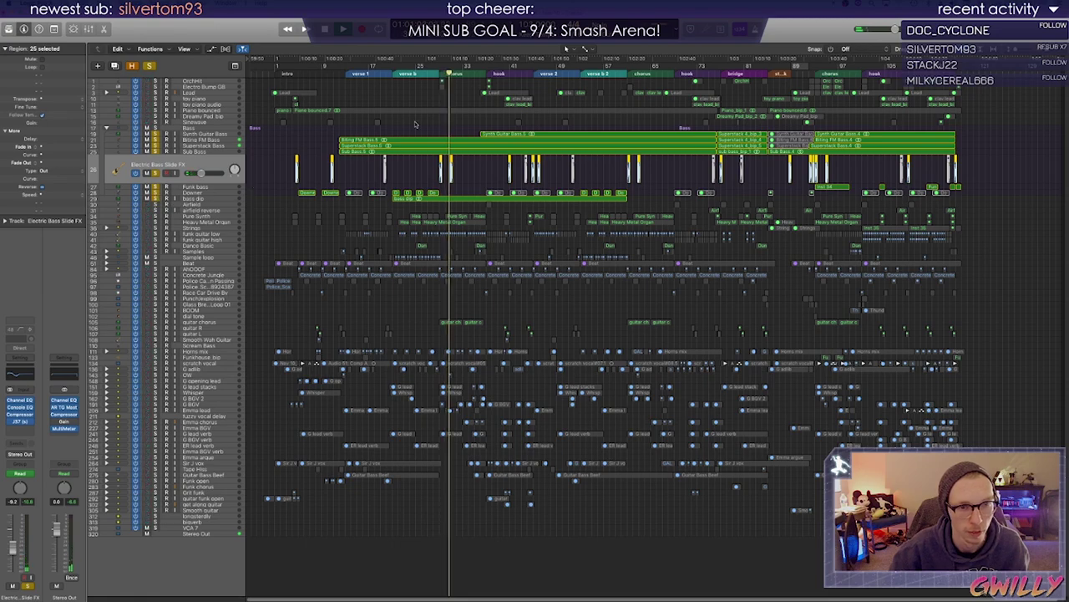
key("space")
left_click(391, 74)
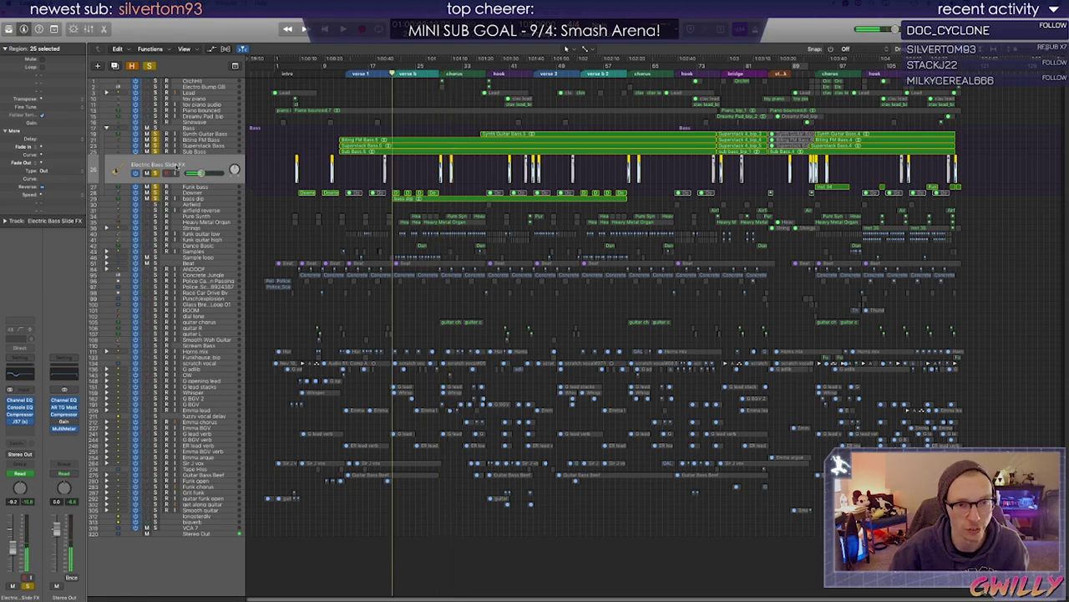
key("space")
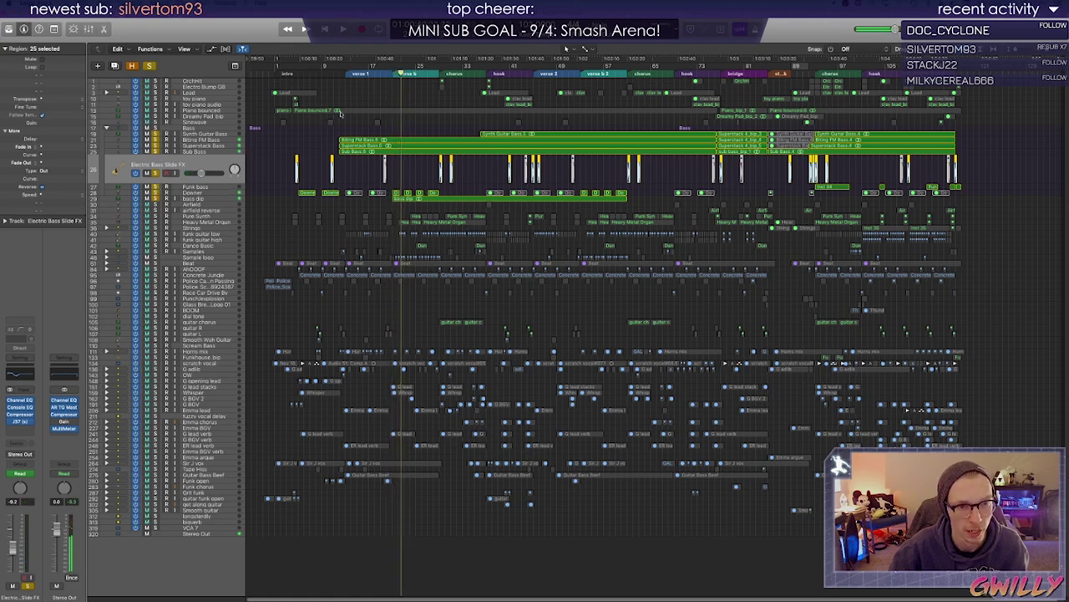
key("space")
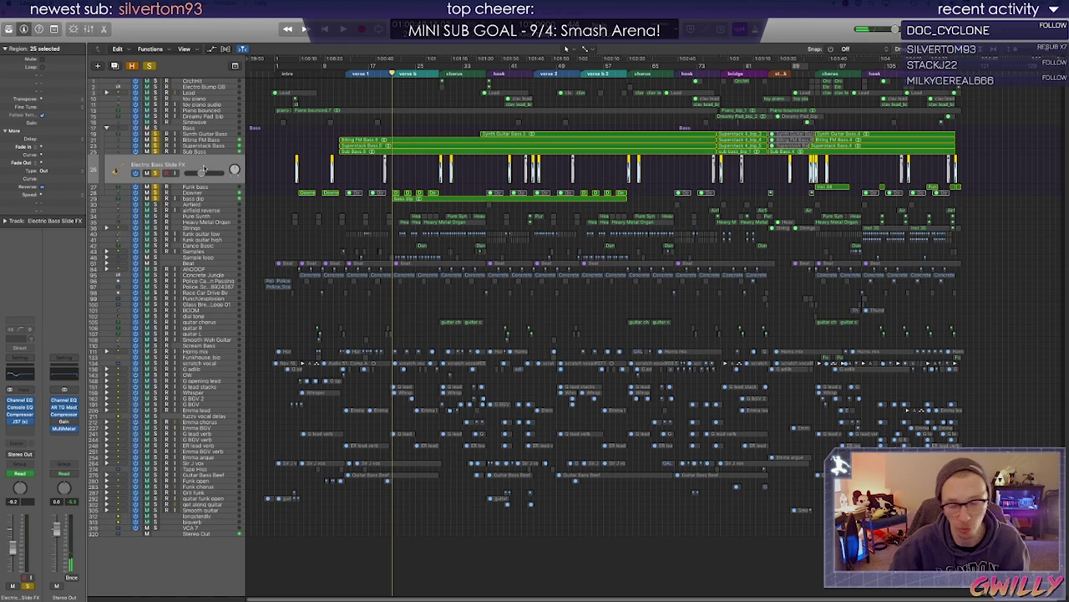
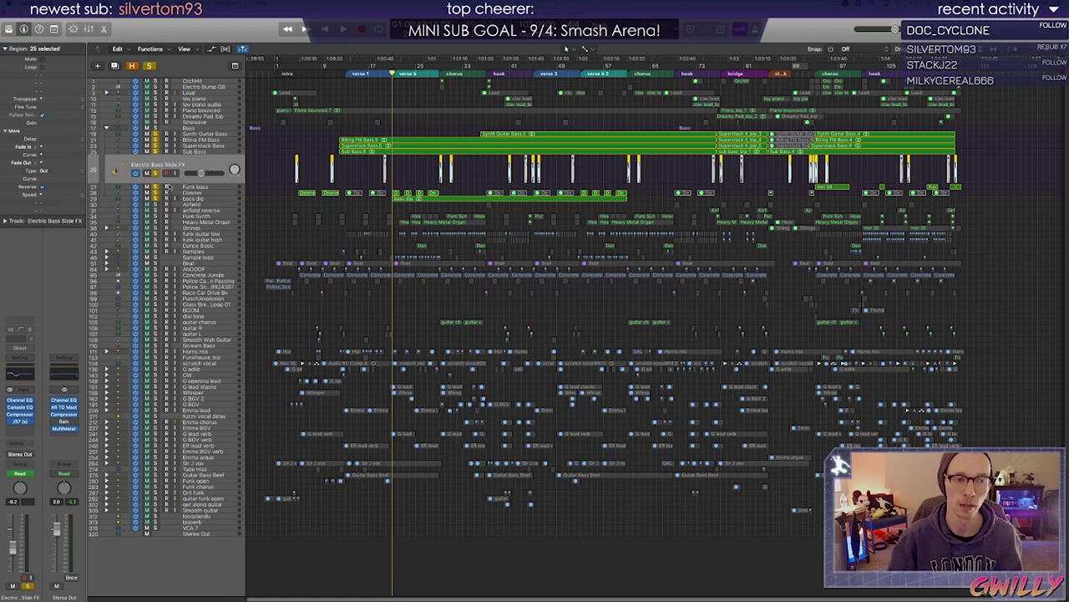
key("space")
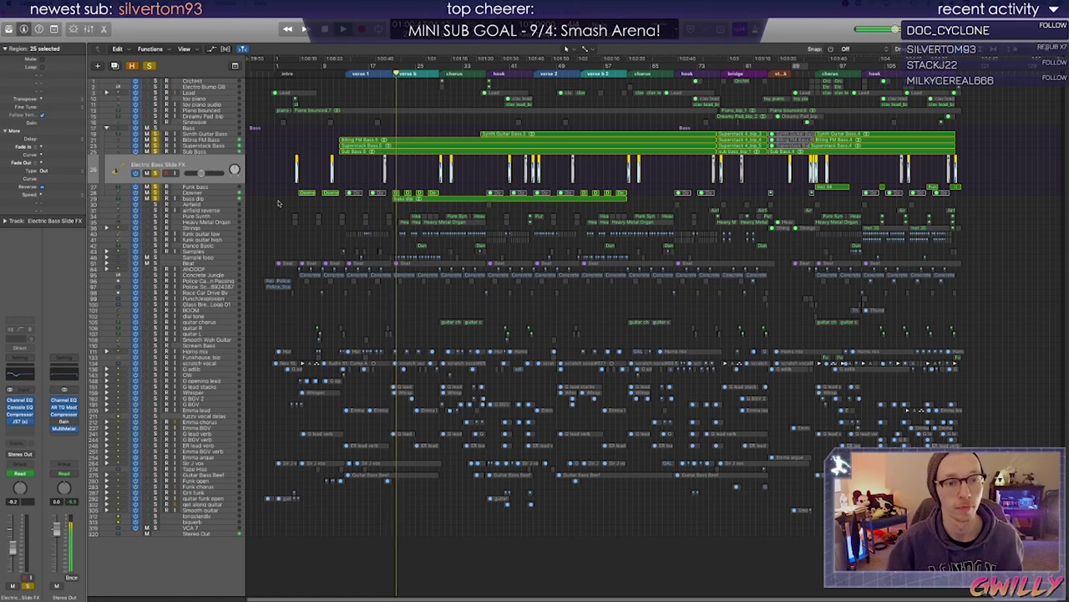
Unsolo all basses except Downer and bass dip, play the pair from verse b, and audition Downer alone from there
key("space")
left_click_drag(156, 187, 157, 132)
left_click(393, 72)
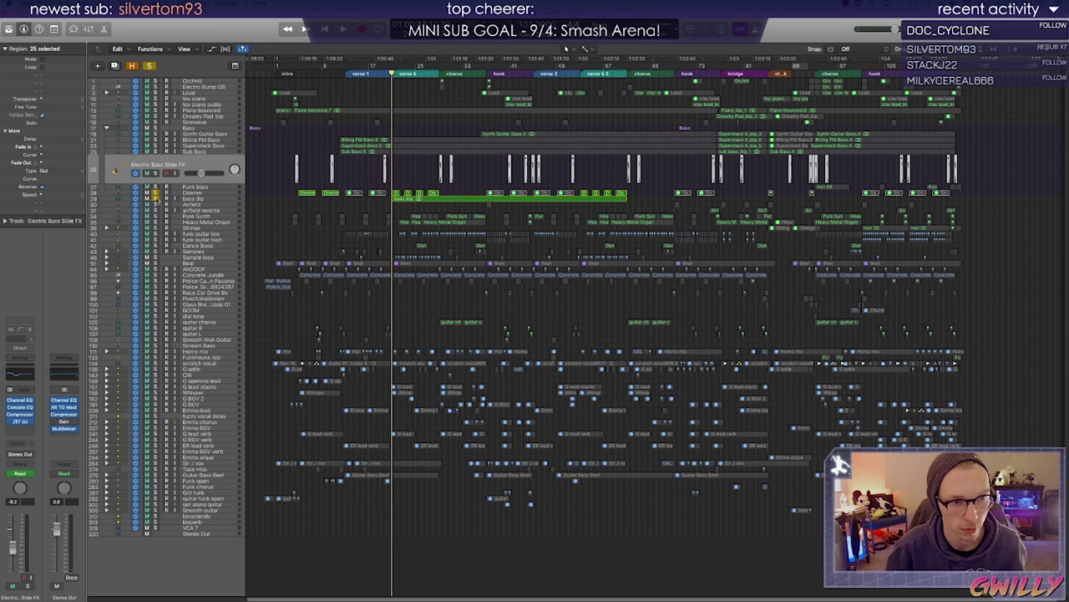
key("space")
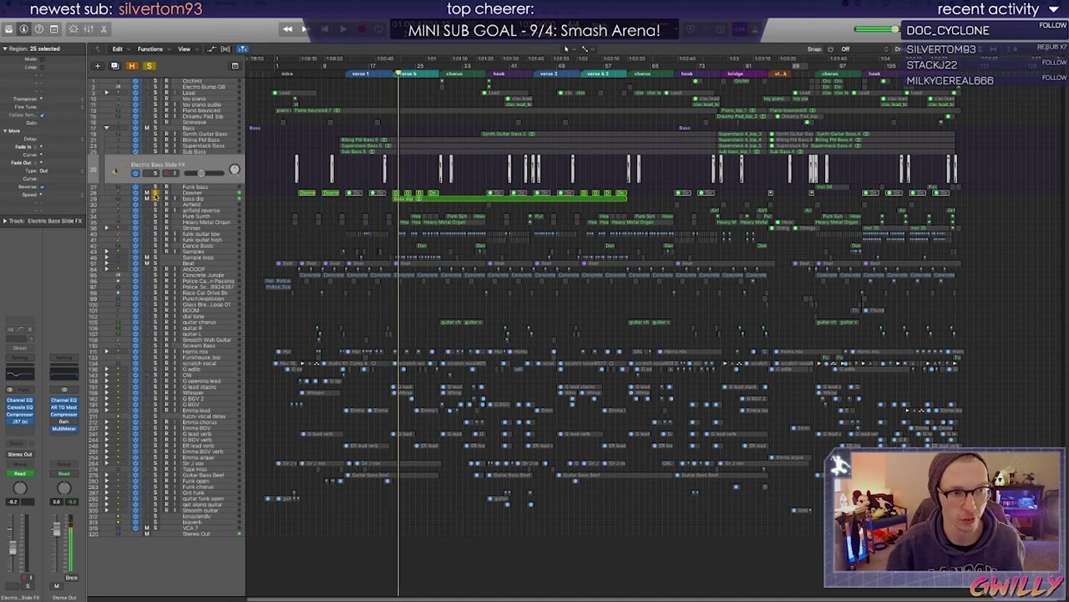
key("space")
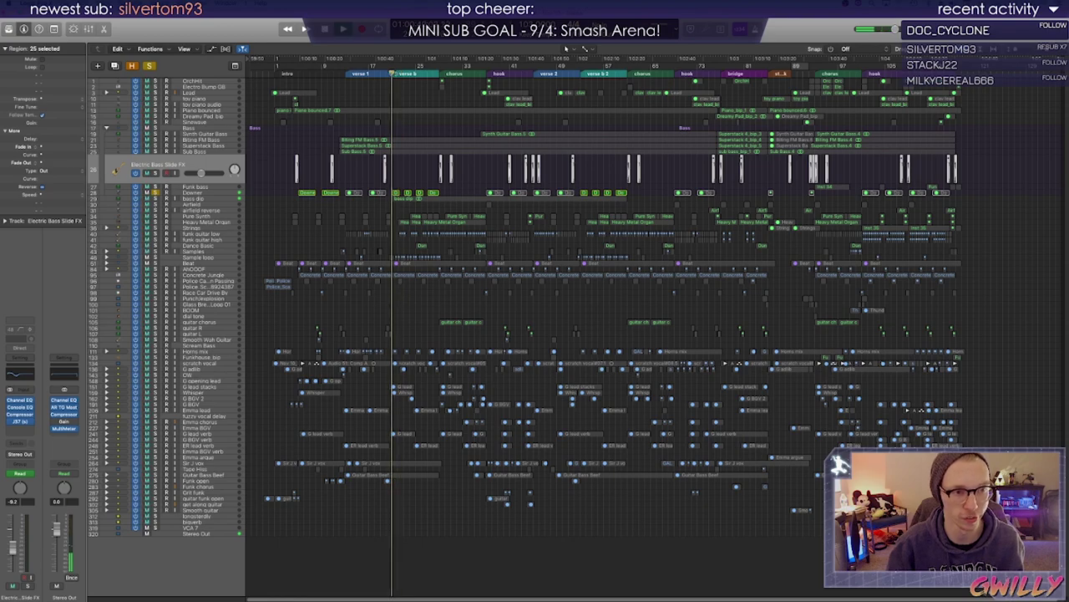
key("space")
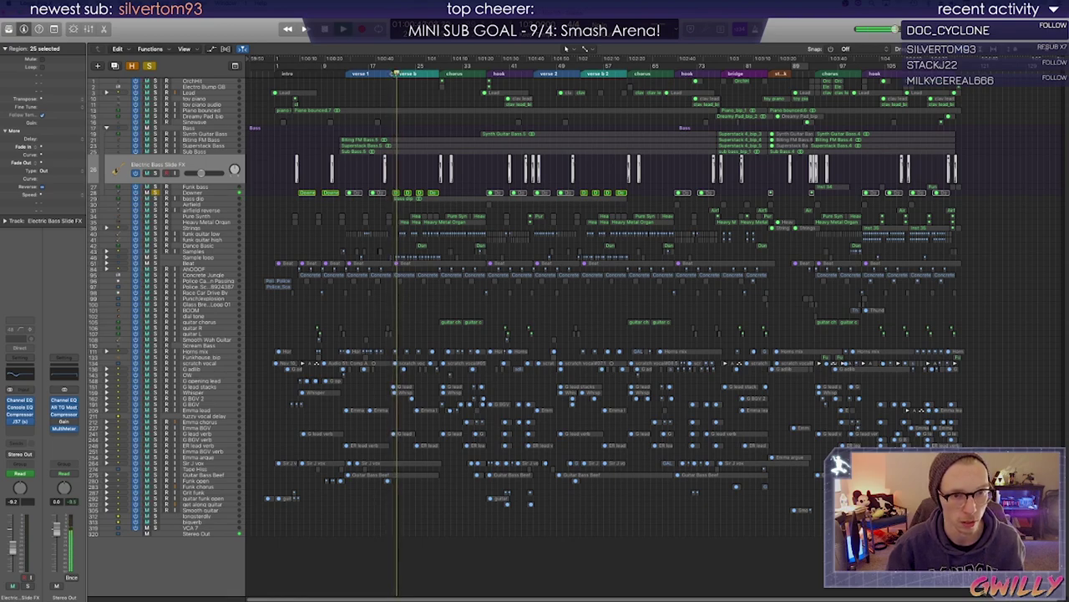
key("space")
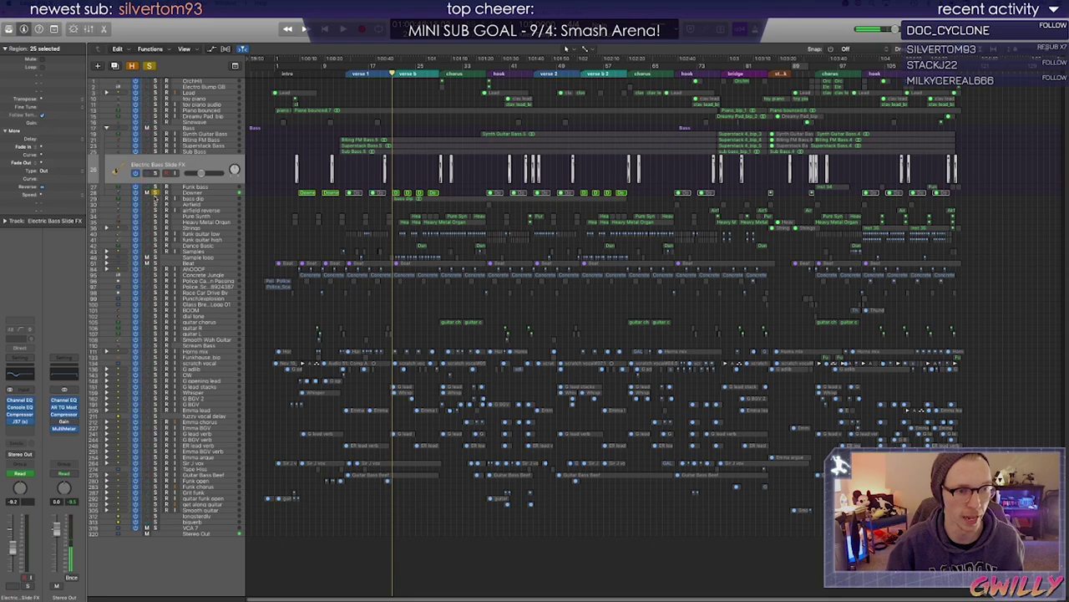
Solo only the bass dip track, select it, and play it from the start of verse b
left_click(155, 199)
left_click(155, 193)
left_click(217, 201)
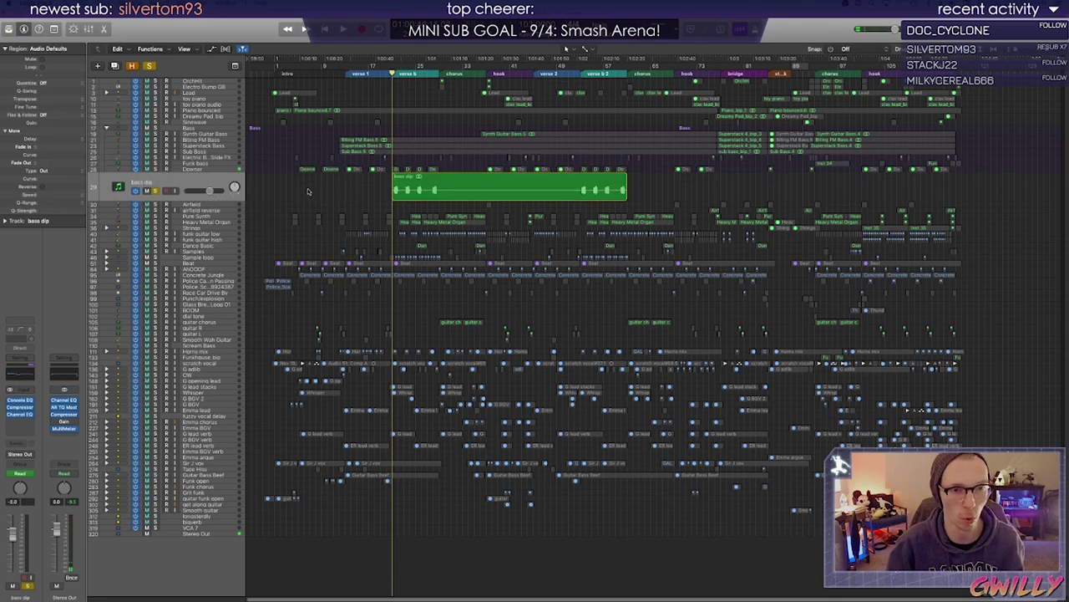
key("space")
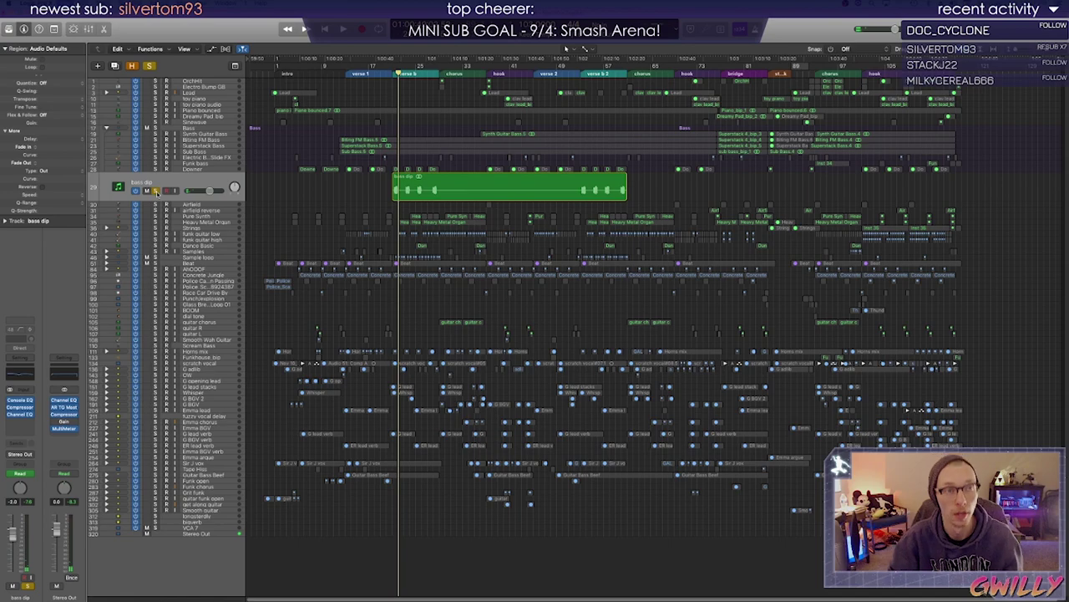
Save the project and solo all the tracks in the Bass stack again
key("super+s")
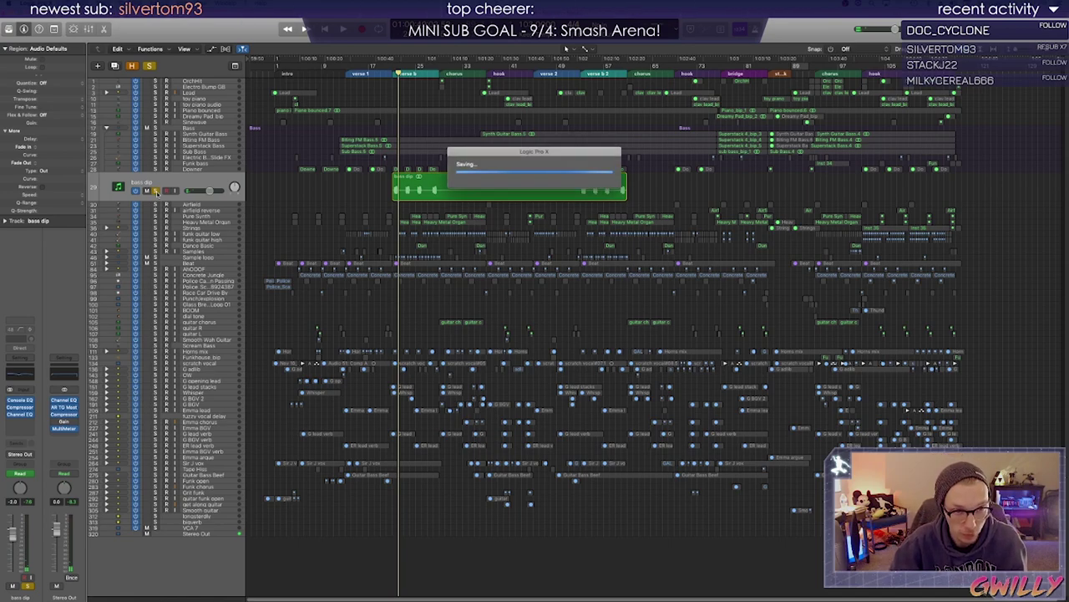
left_click(156, 191)
left_click(156, 191)
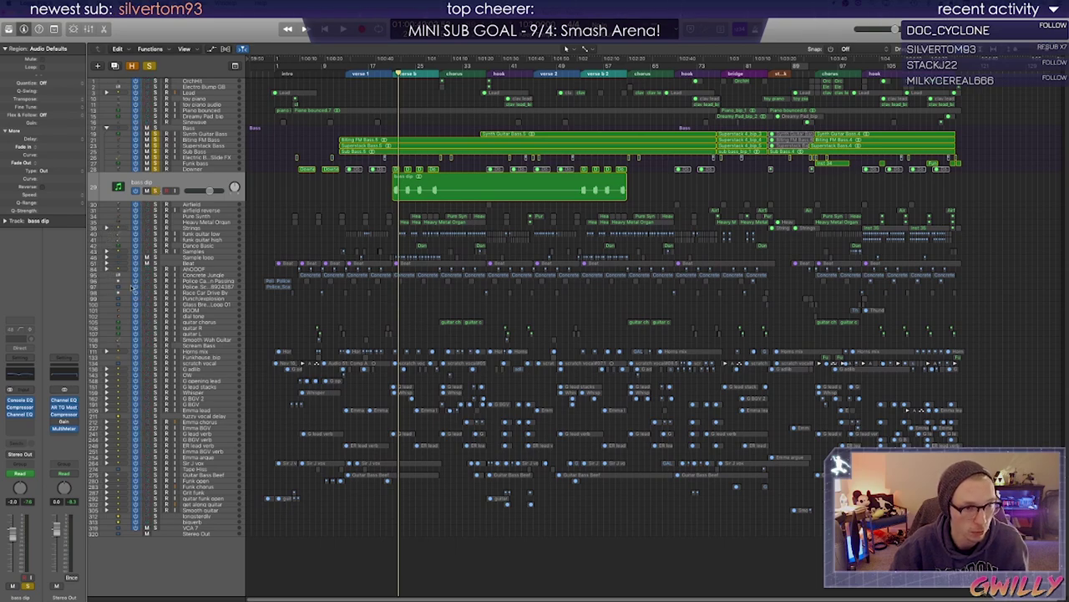
Expand the Beat stack, solo all its drum tracks with the basses, and play from just before verse 1
left_click(107, 263)
left_click_drag(154, 269, 157, 415)
left_click_drag(157, 458, 156, 458)
key("space")
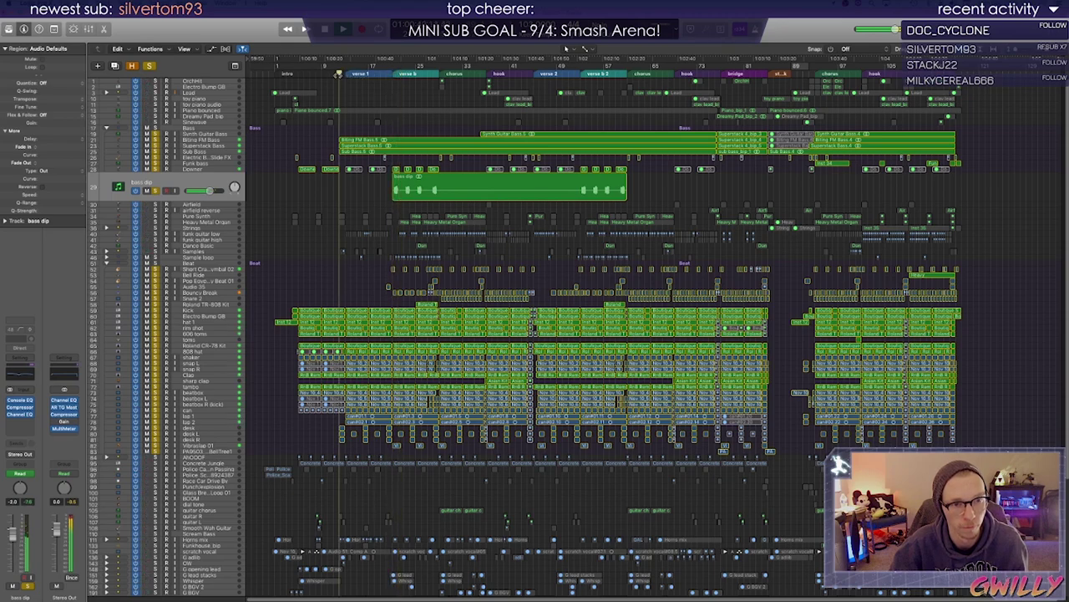
left_click(338, 74)
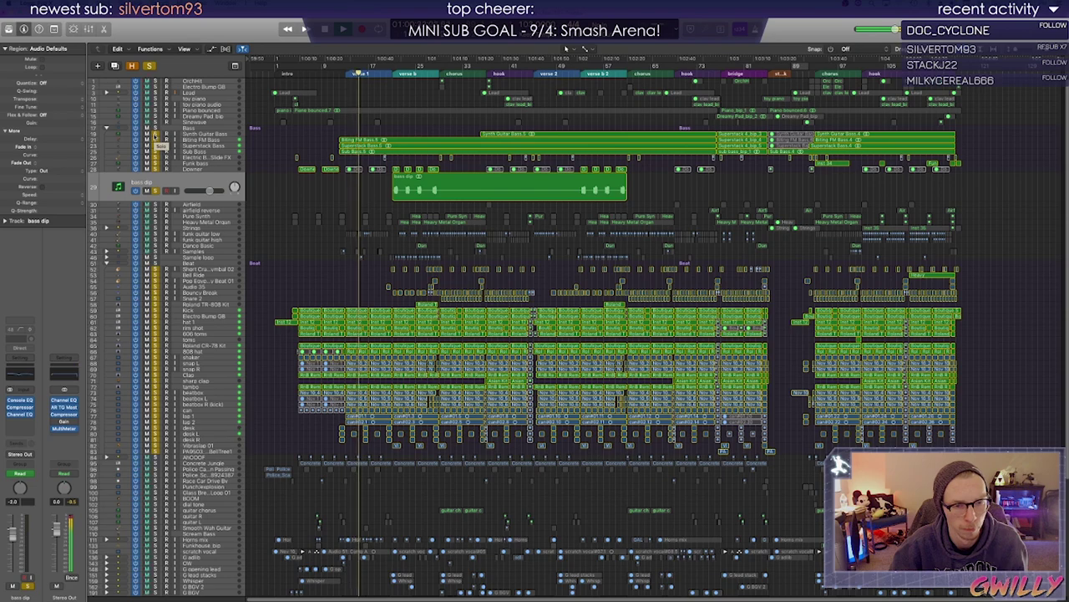
key("space")
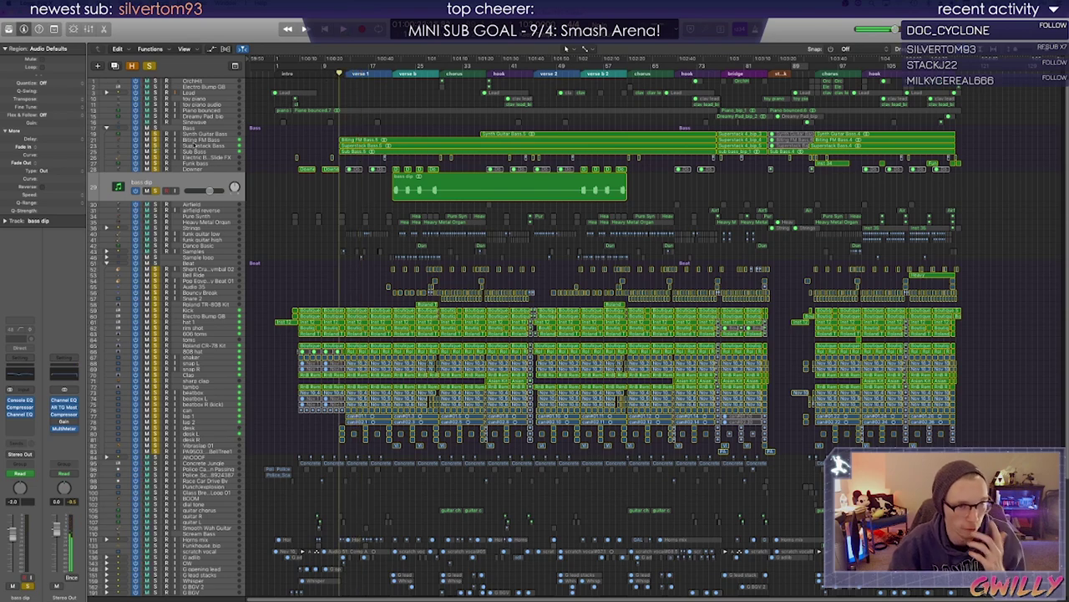
Select the Biting FM Bass track, unsolo all the Beat tracks, and play the basses from verse 1
left_click(194, 143)
left_click_drag(156, 452, 156, 267)
key("space")
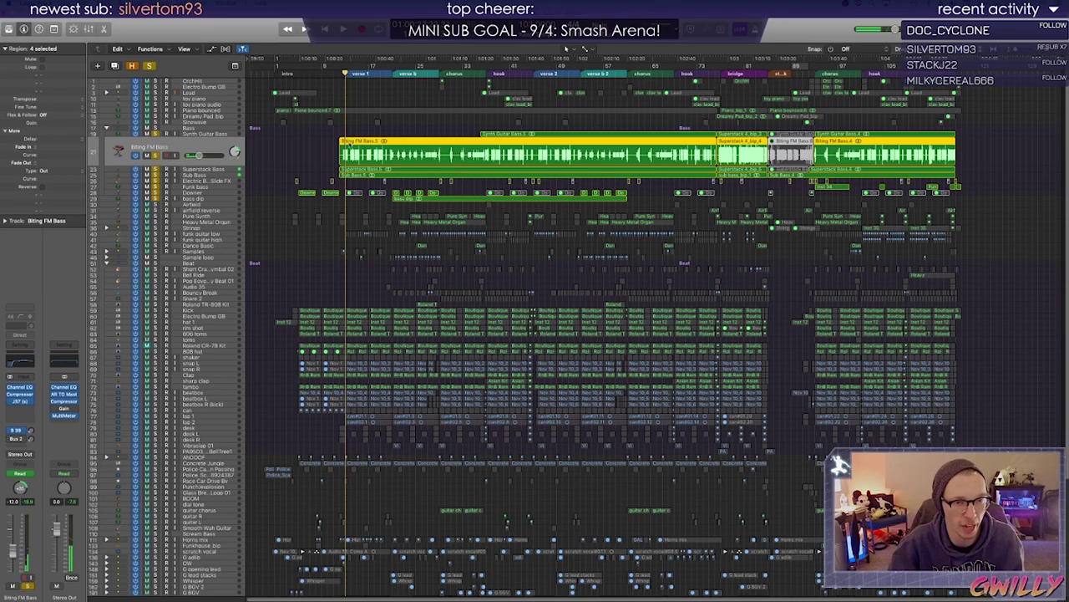
Inspect the side-chained Compressor on Biting FM Bass, watching its meter during playback from verse 1, and close the plug-in
left_click(20, 396)
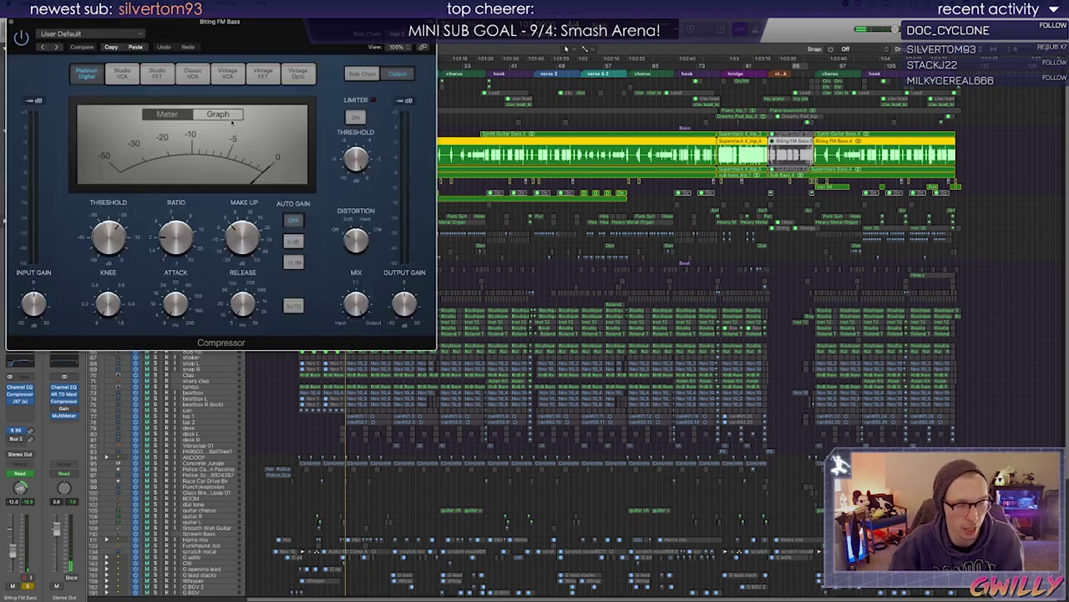
left_click_drag(219, 20, 667, 176)
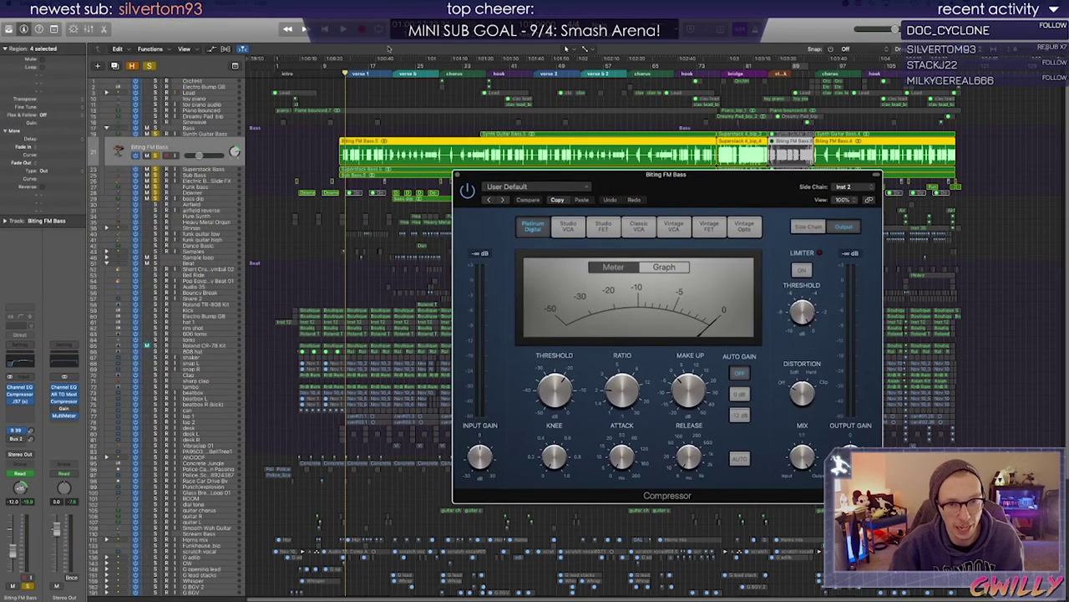
key("space")
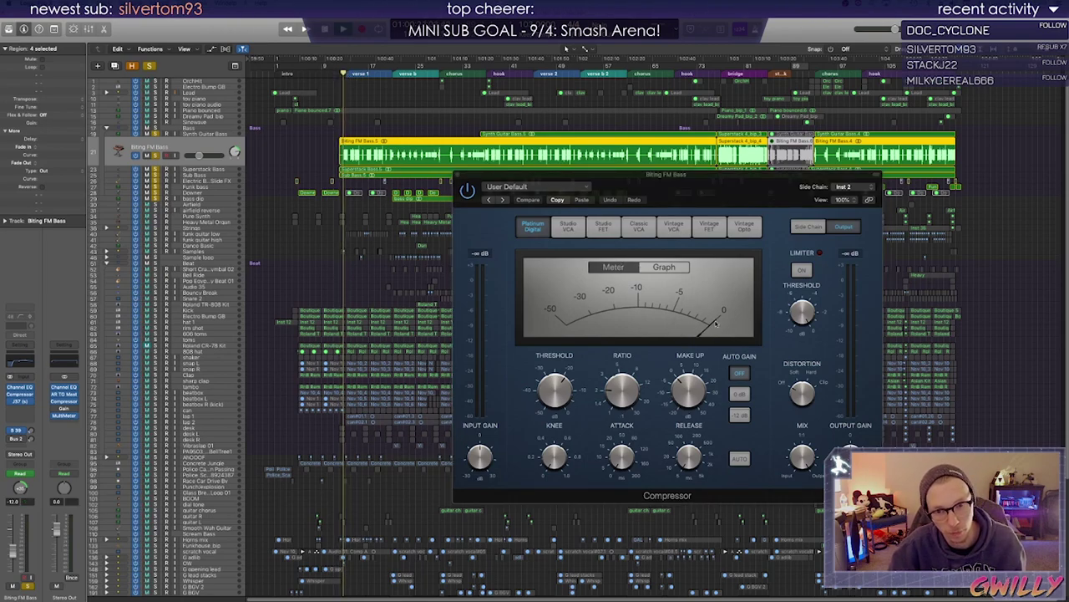
key("space")
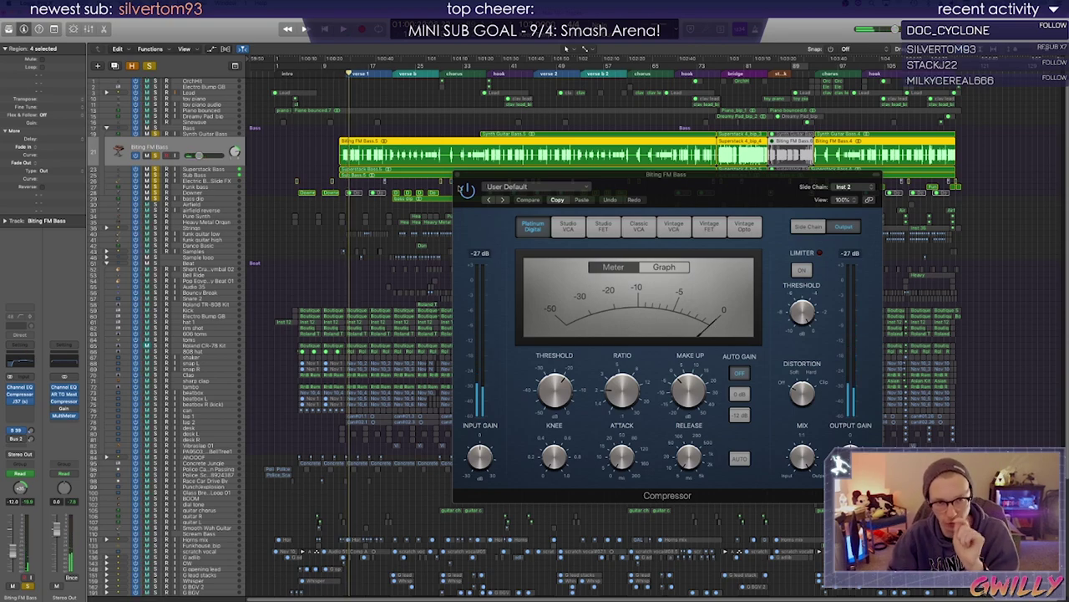
left_click(460, 177)
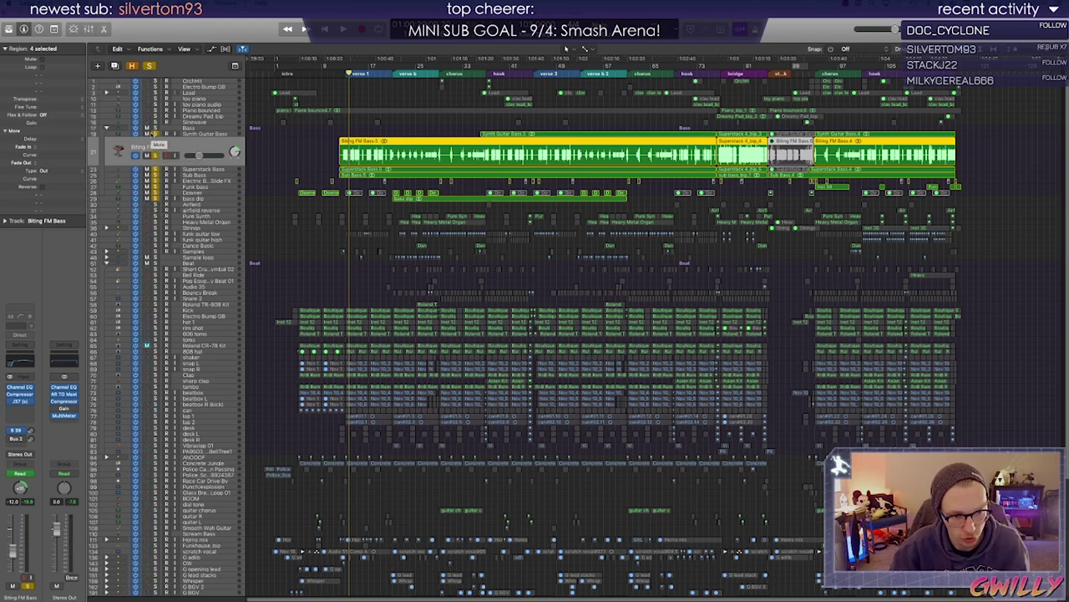
Clear the solos on all the bass tracks and collapse the Bass stack
left_click_drag(156, 134, 160, 199)
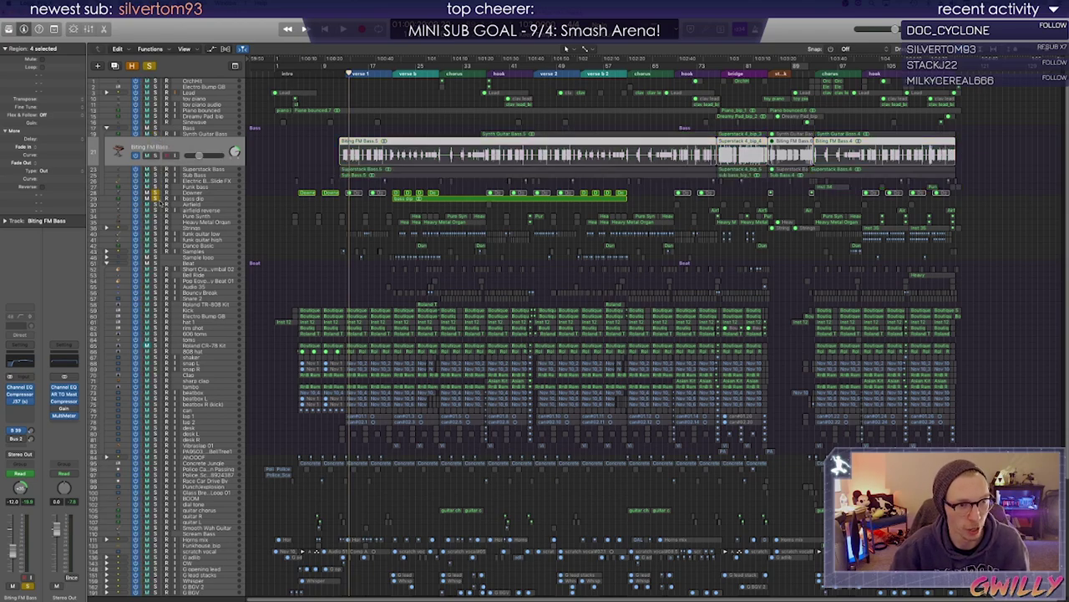
left_click(107, 131)
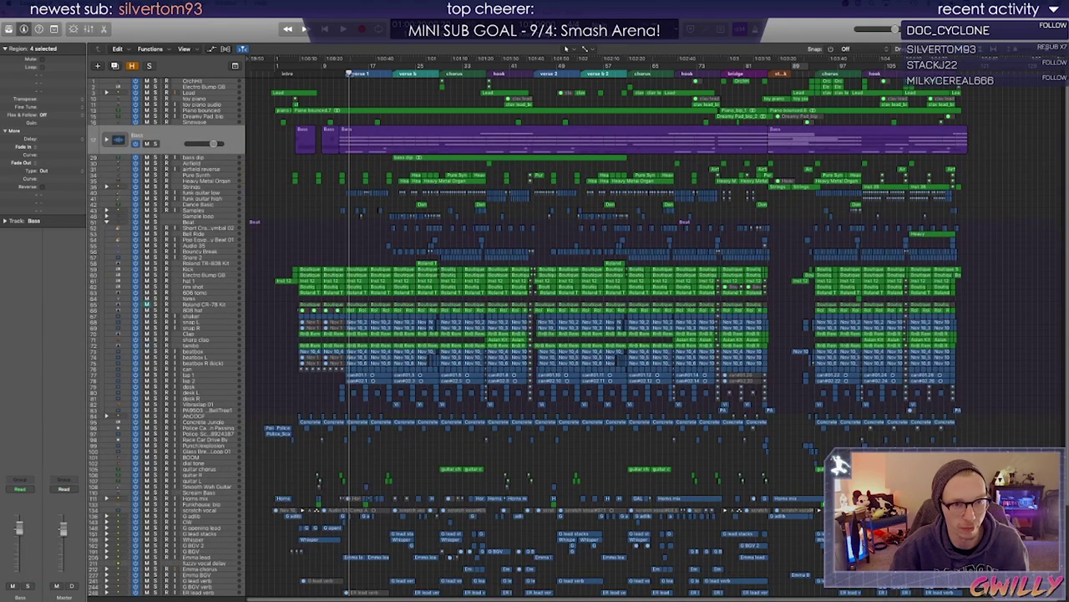
Expand the ANOOOF track stack below the Beat tracks and solo the whole stack
left_click(107, 416)
scroll(337, 432, "down", 1)
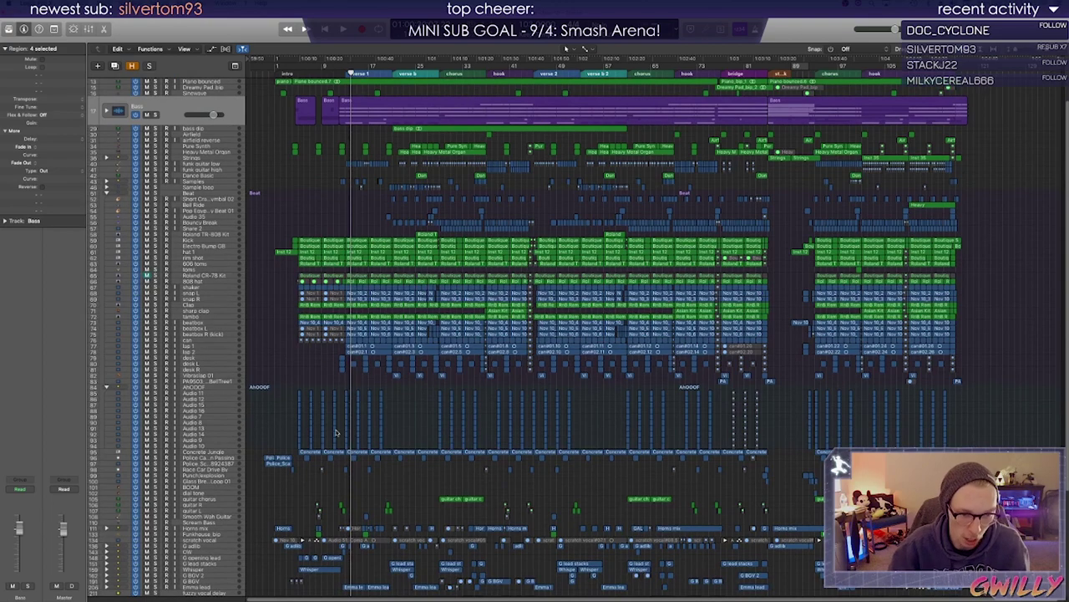
left_click(155, 388)
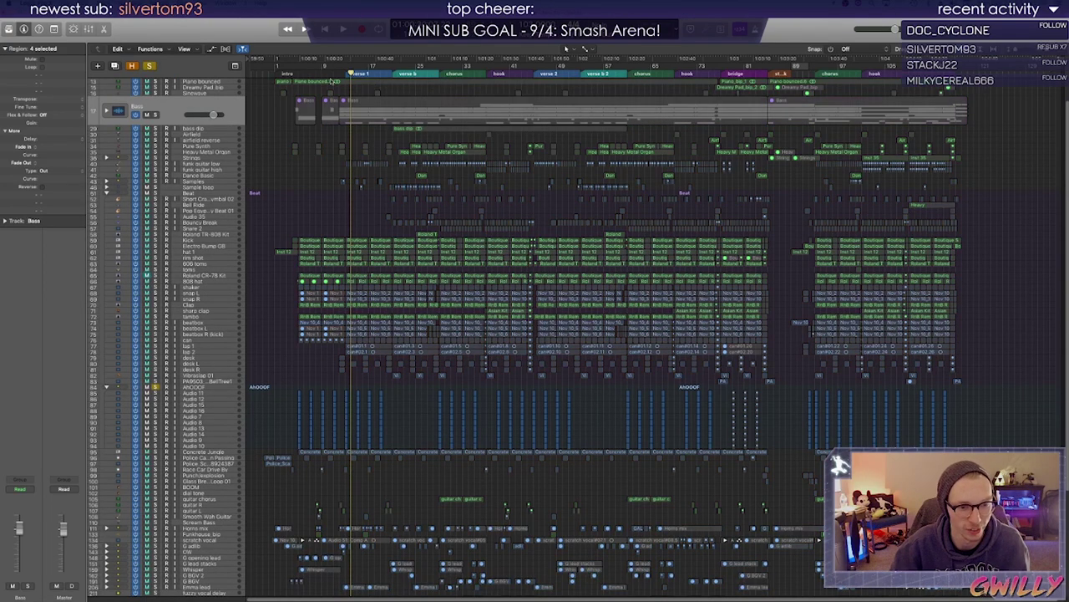
Audition the soloed ANOOOF stack by playing it repeatedly from the intro
left_click(290, 74)
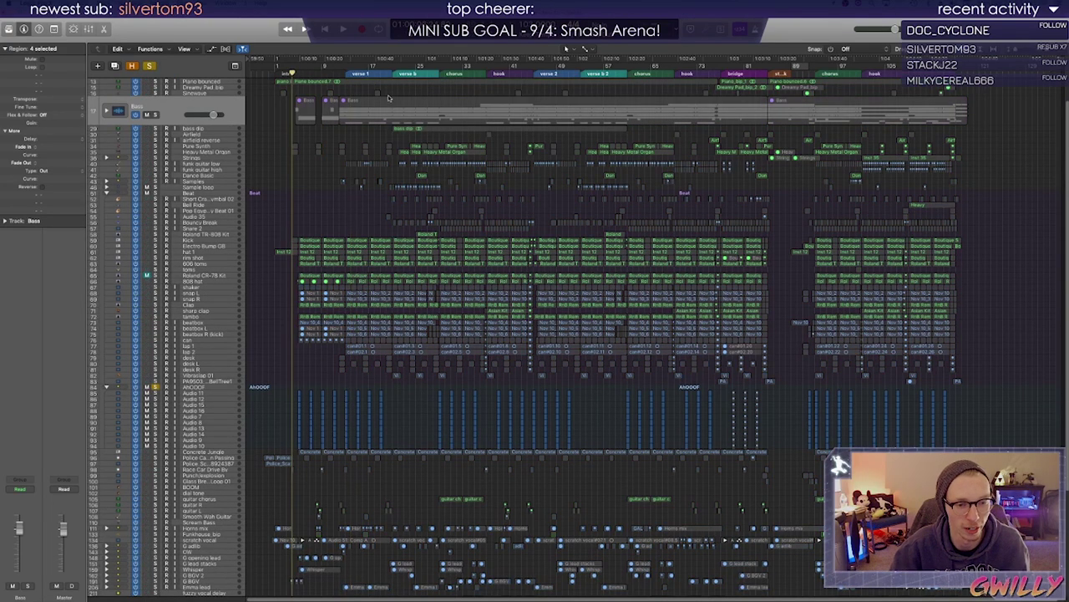
key("space")
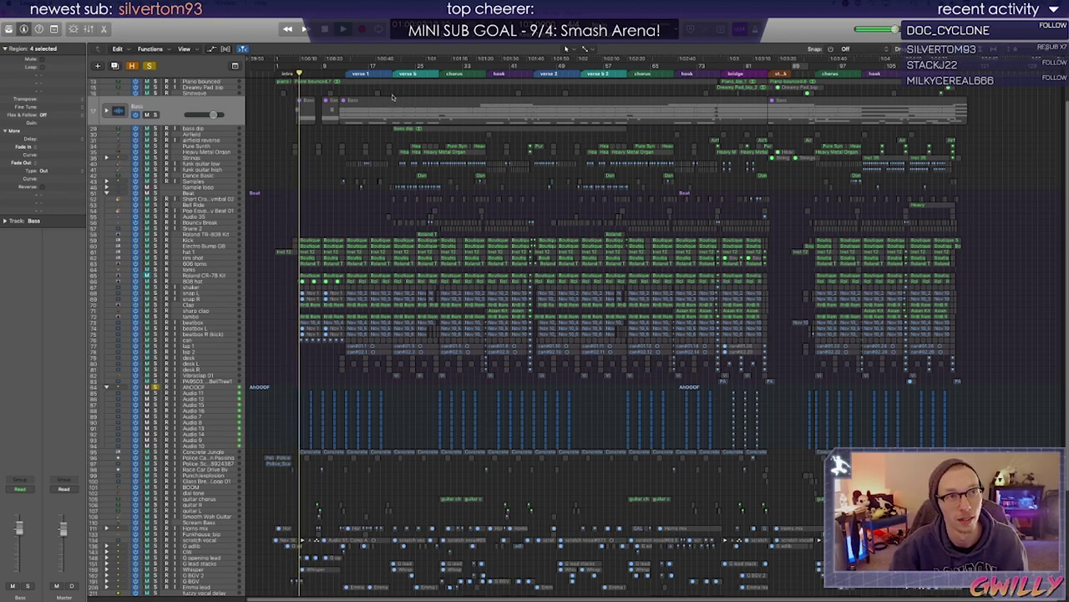
key("space")
left_click(299, 74)
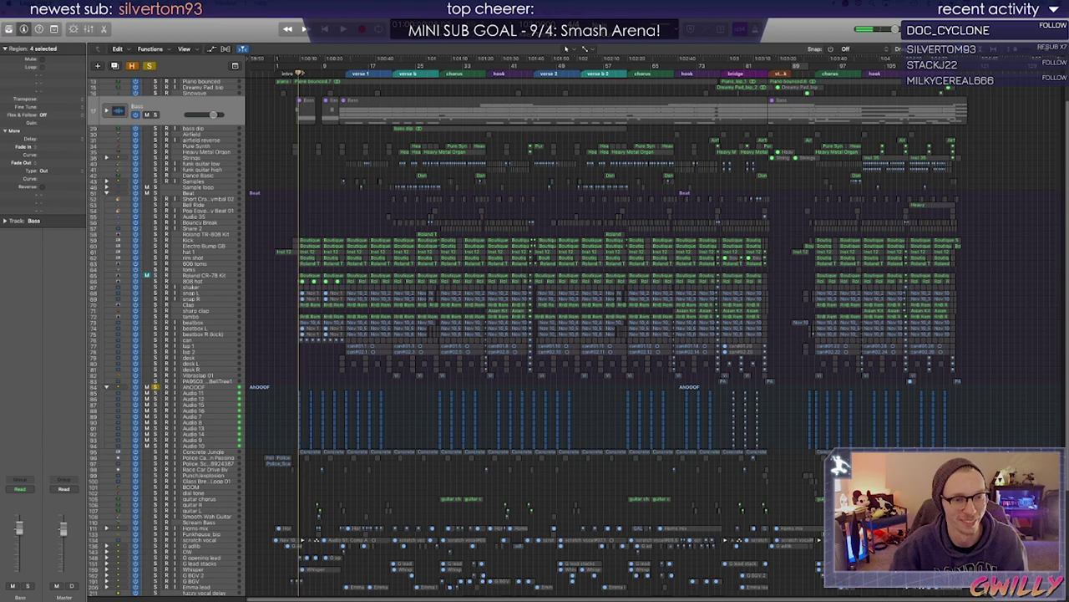
key("space")
left_click_drag(301, 74, 291, 74)
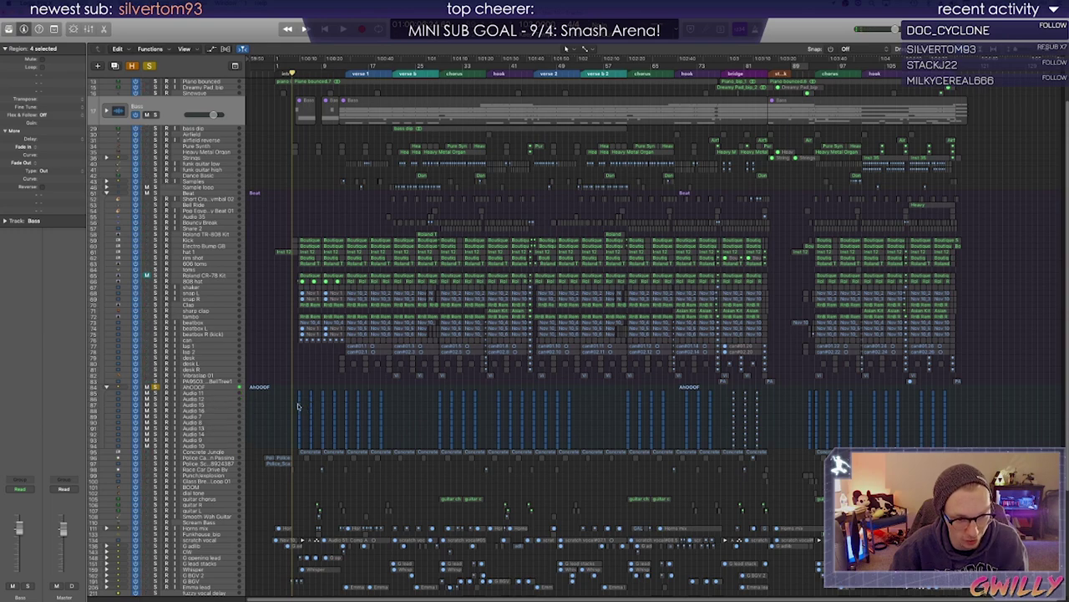
Step through the individual audio tracks inside the ANOOOF stack, from Audio 11 down to Audio 10, inspecting their channel strips
left_click(224, 392)
key("Down")
key("Down")
key("Down")
key("Down")
key("Down")
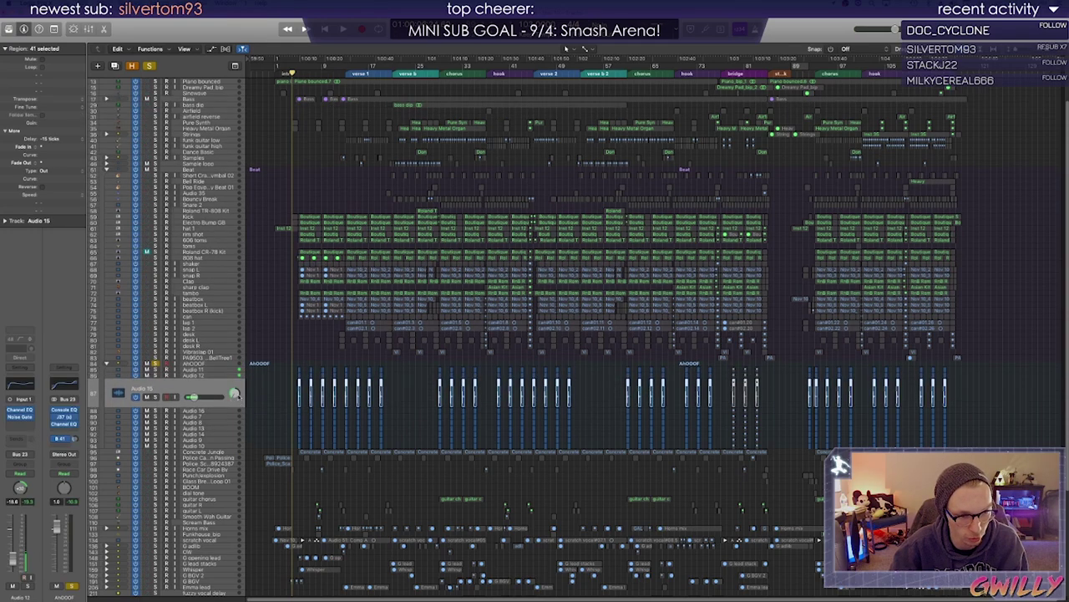
key("Down")
key("Down")
key("Down")
key("Down")
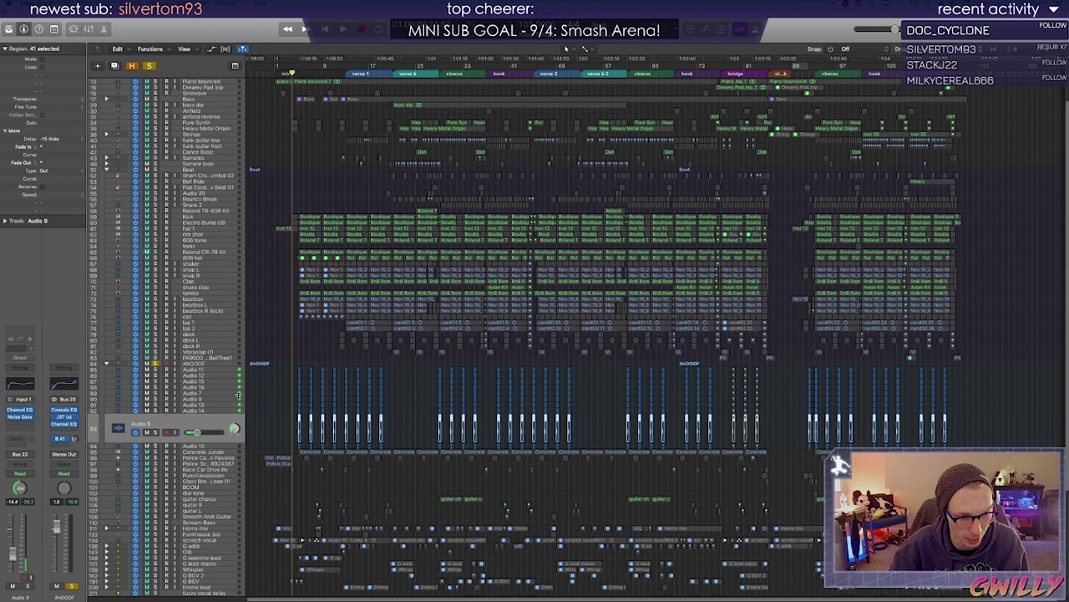
Play the ANOOOF stack from the intro and solo all the Beat tracks with it
key("space")
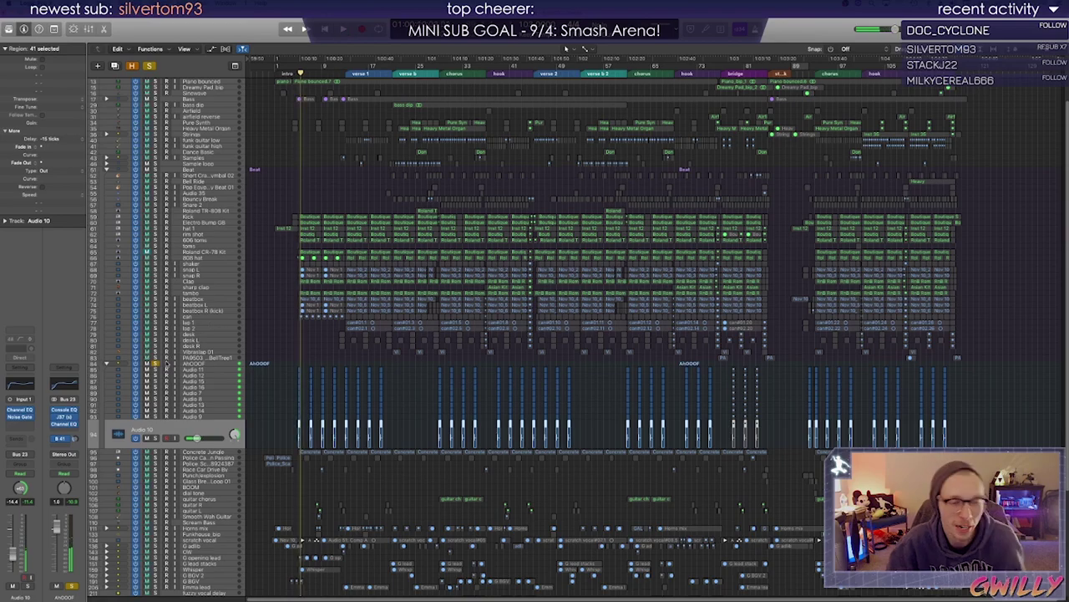
left_click_drag(155, 177, 157, 357)
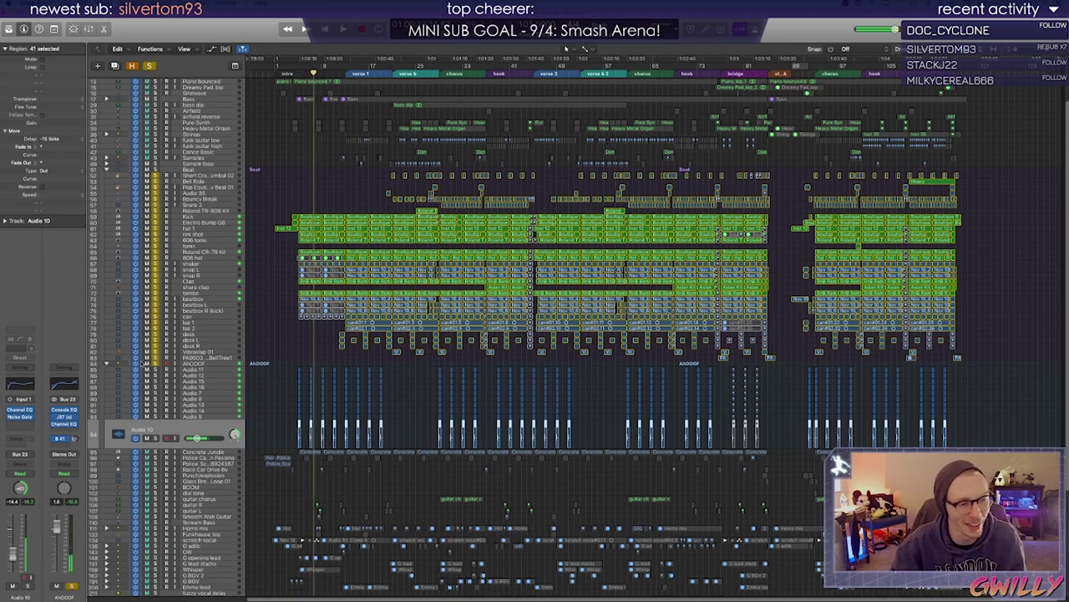
Clear the solos on the Beat tracks and ANOOOF stack, and collapse both stacks
left_click_drag(156, 364, 152, 159)
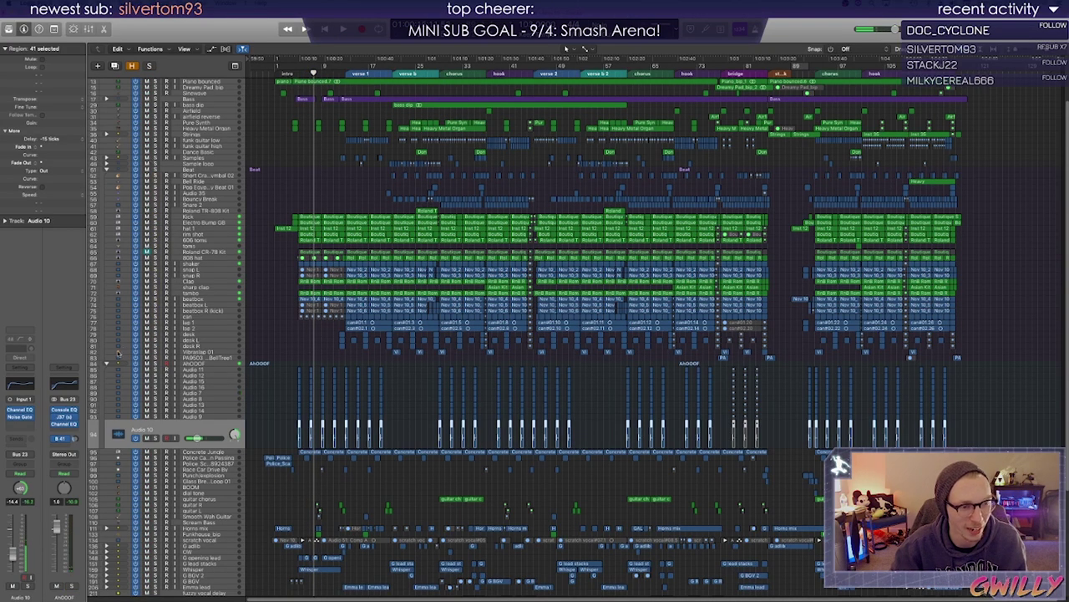
left_click(106, 363)
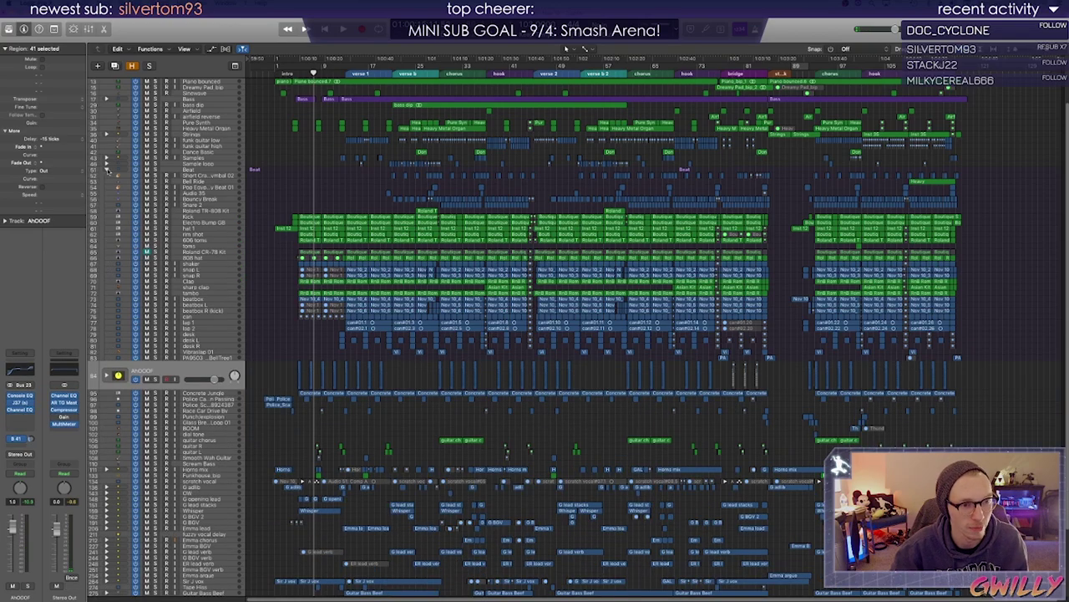
left_click(106, 168)
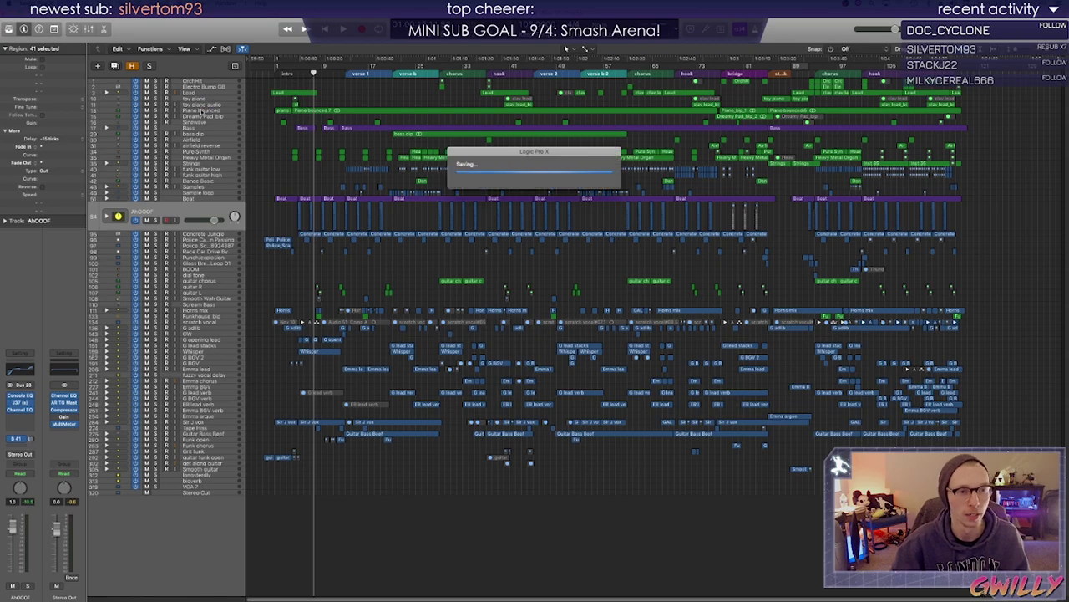
Solo the Piano bounced track and open its Channel EQ, placing the plug-in window below the track's regions
left_click(201, 111)
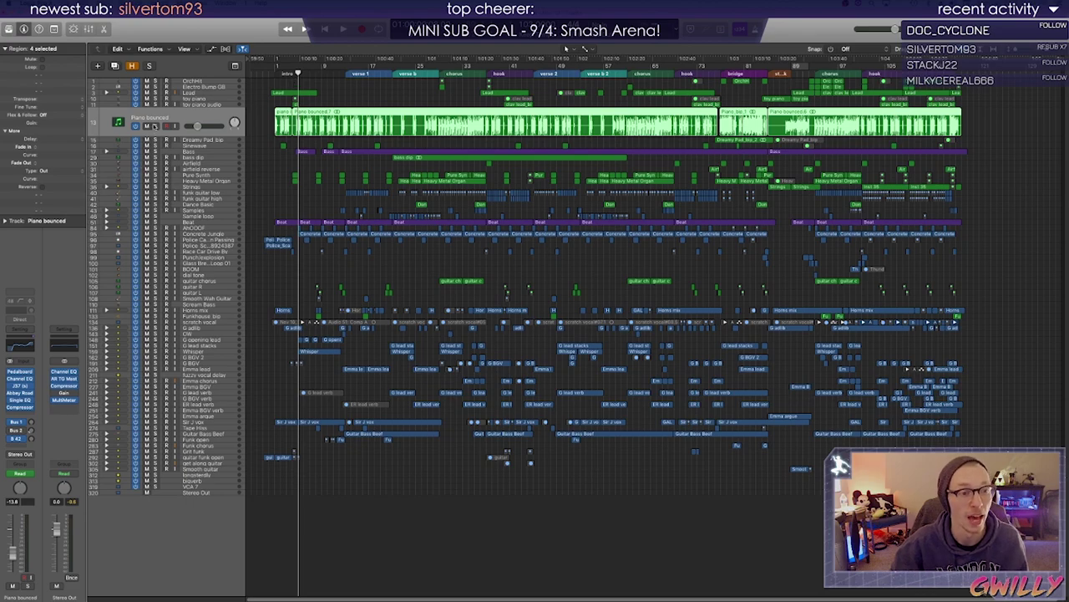
key("ctrl+s")
left_click(25, 344)
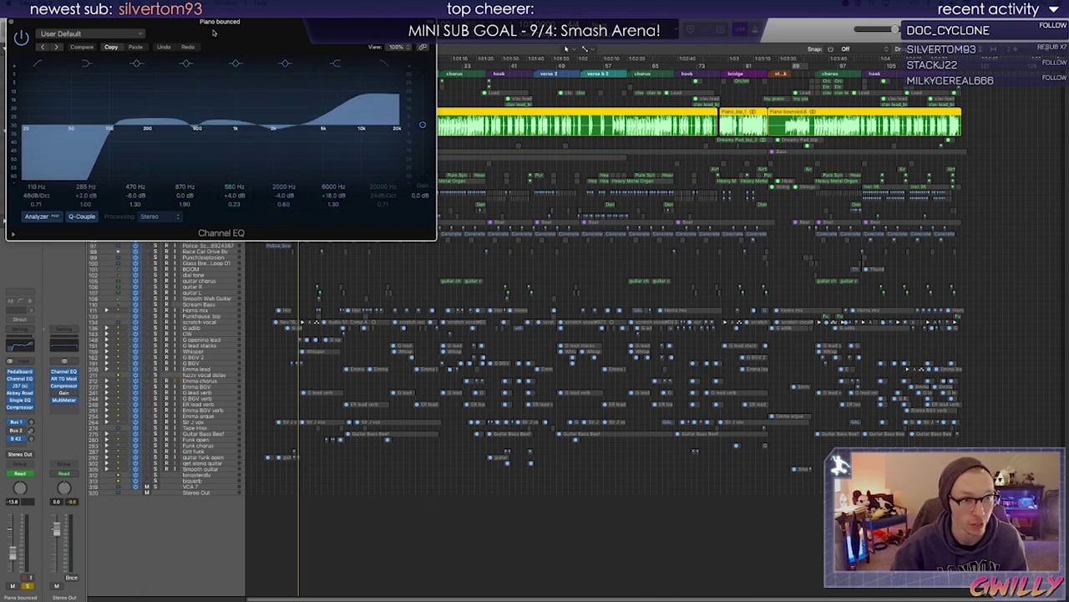
left_click_drag(212, 34, 491, 171)
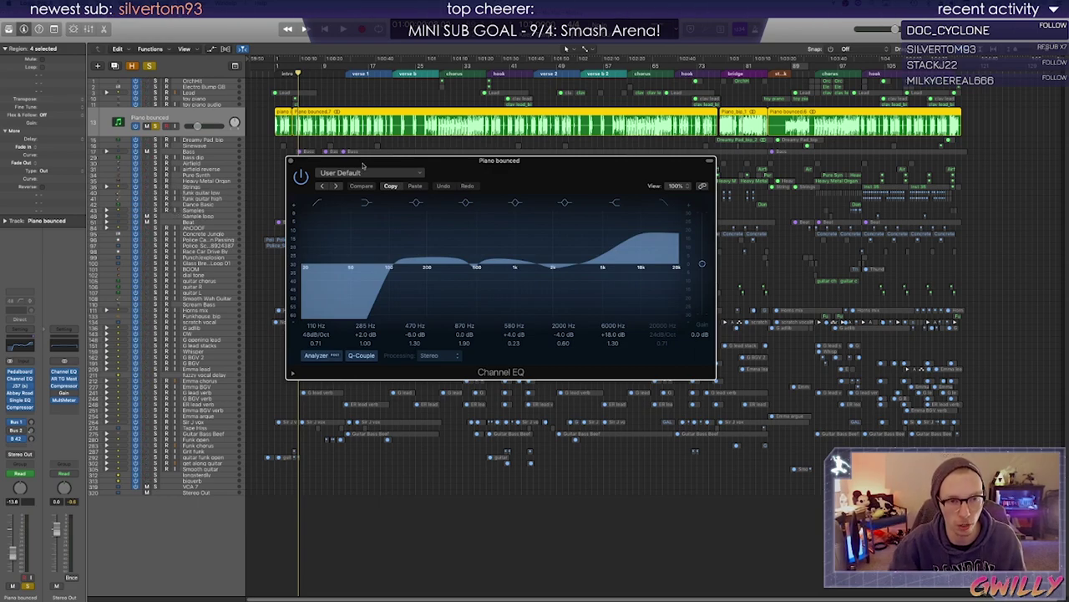
left_click_drag(363, 163, 338, 163)
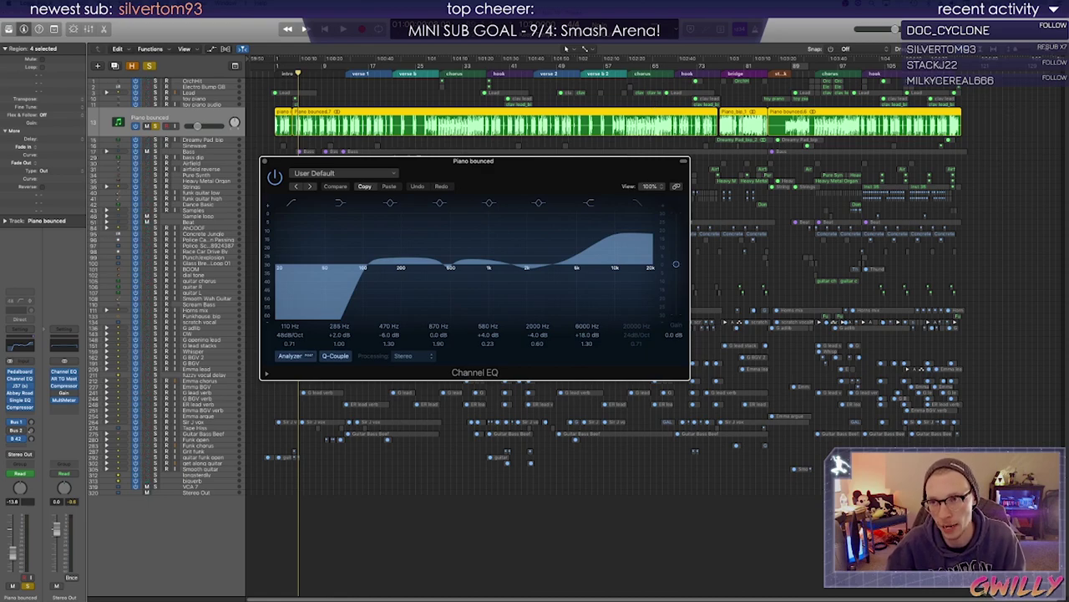
Browse the Apple Loops list down to the Persian and Phase loops, and close the loop browser
key("o")
scroll(884, 281, "down", 20)
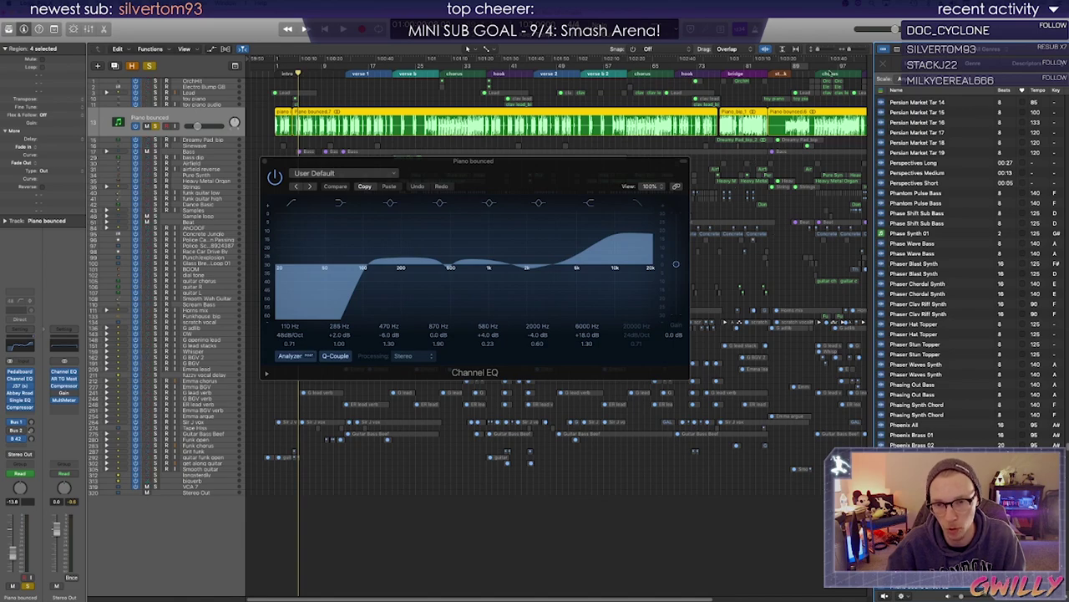
key("o")
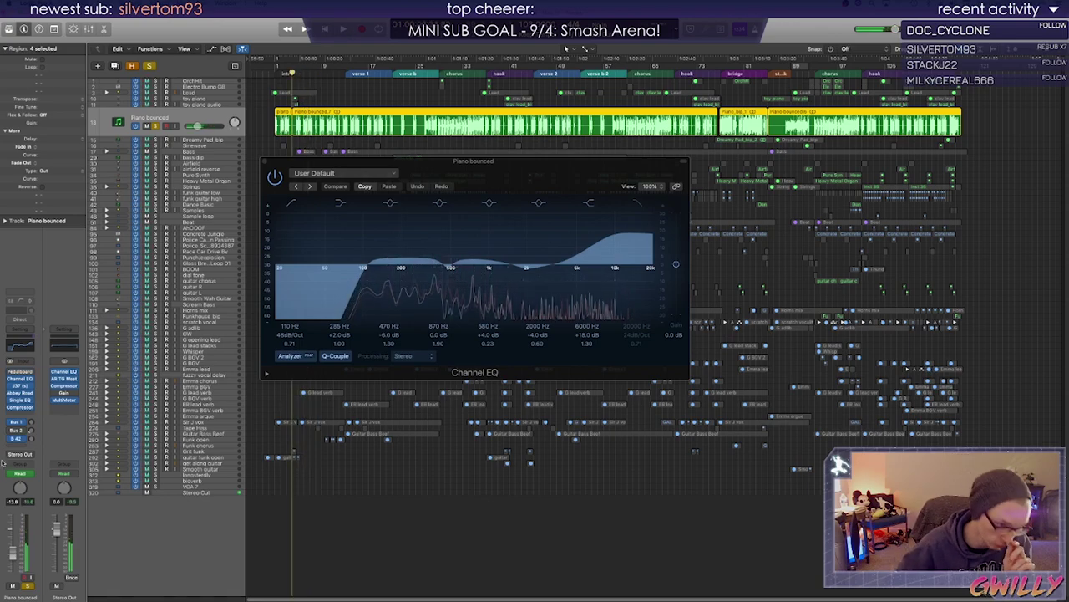
Open the Pedalboard plug-in on Piano bounced and arrange its window beside the Channel EQ
left_click_drag(394, 162, 413, 203)
left_click(296, 74)
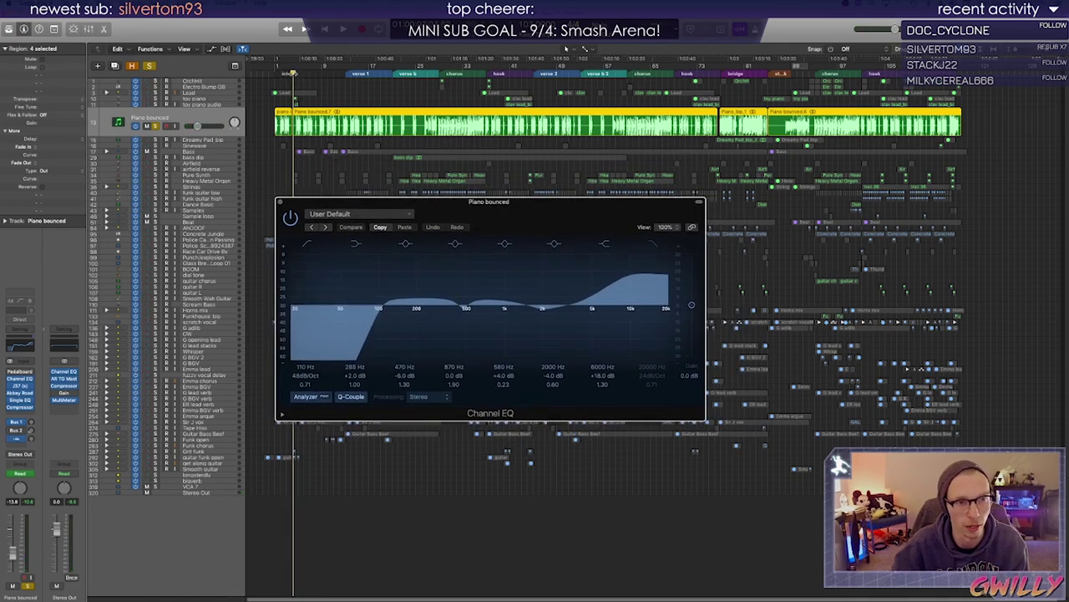
left_click(20, 371)
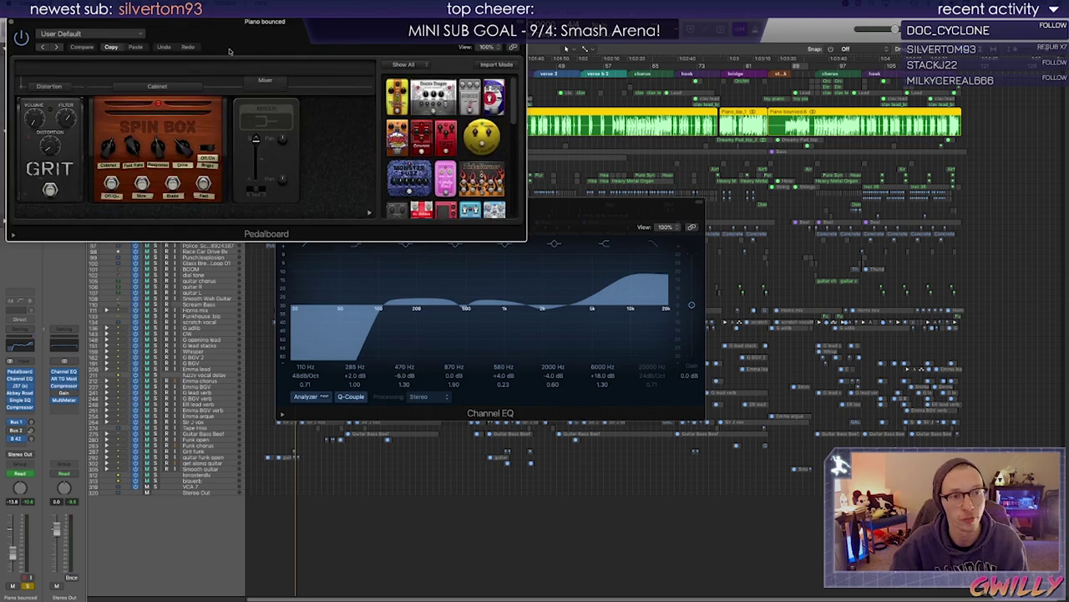
left_click_drag(239, 38, 638, 327)
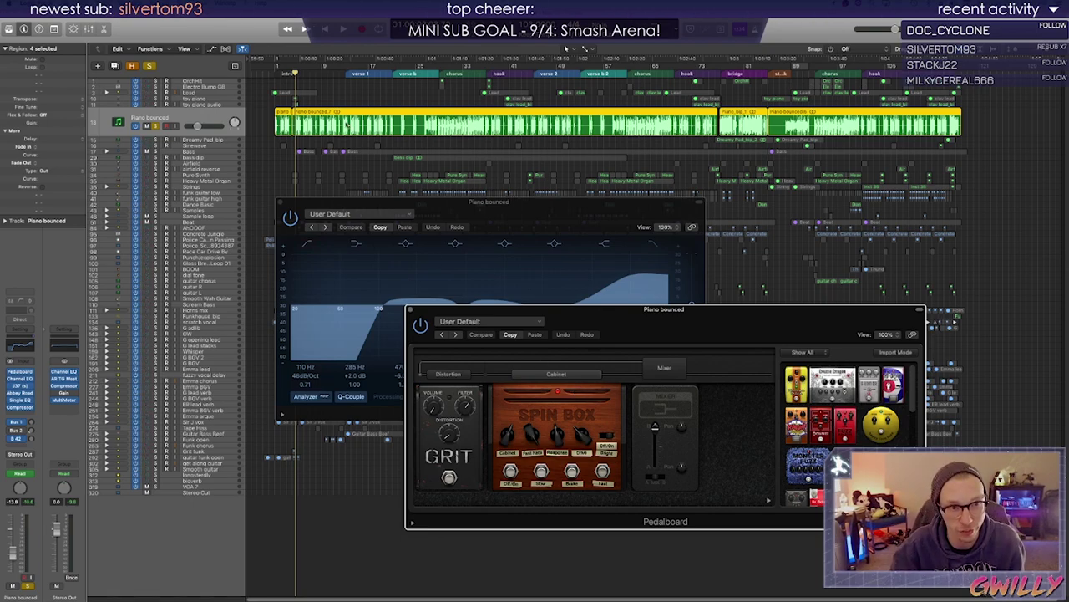
Play the soloed Piano bounced track from the start of the song with its Pedalboard in view
left_click(273, 74)
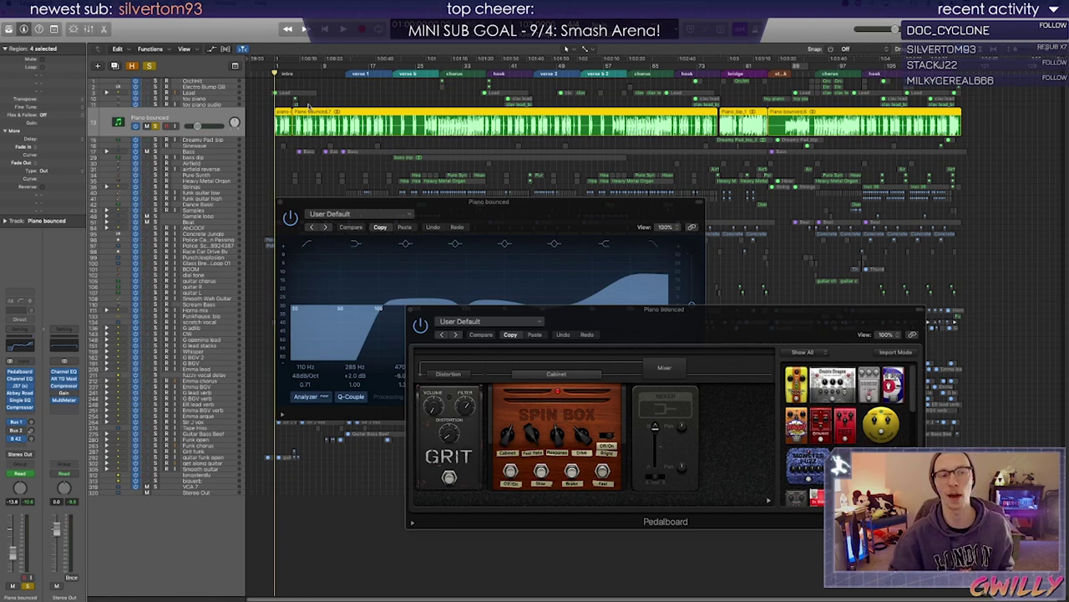
left_click(304, 29)
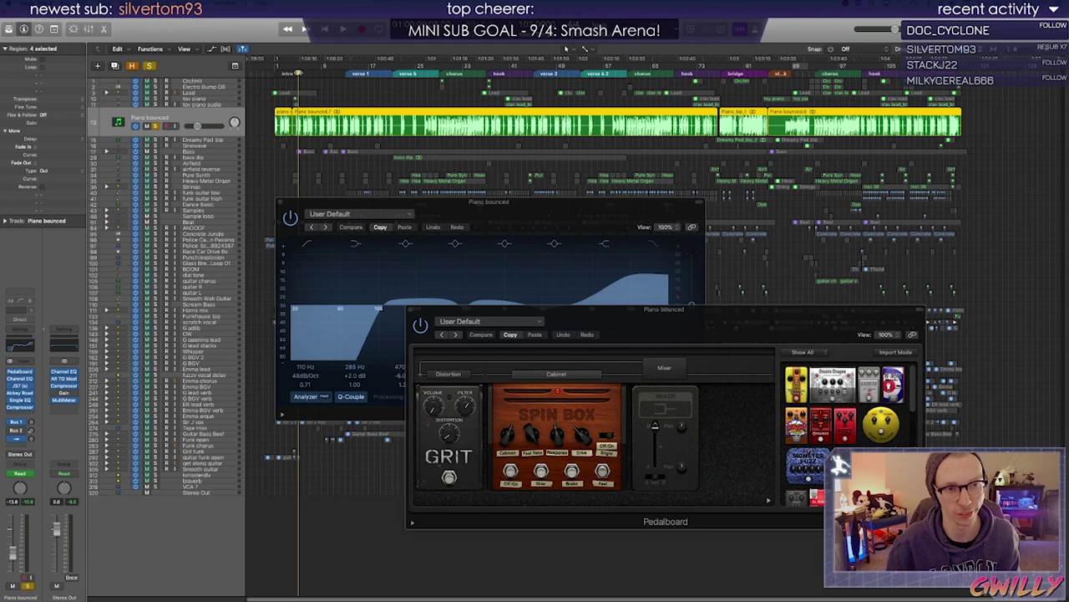
key("space")
key("Return")
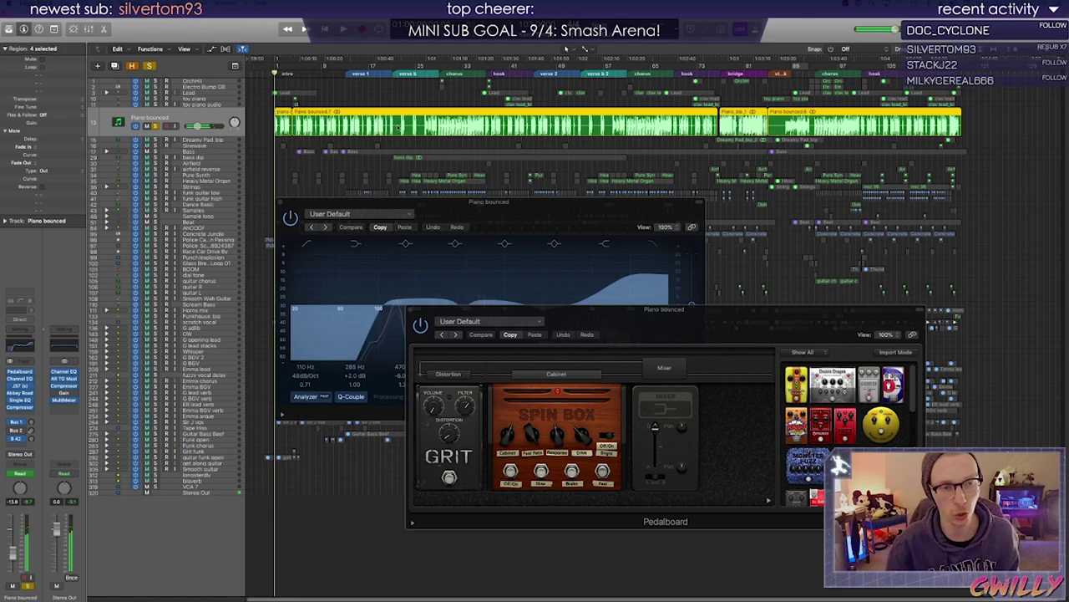
key("space")
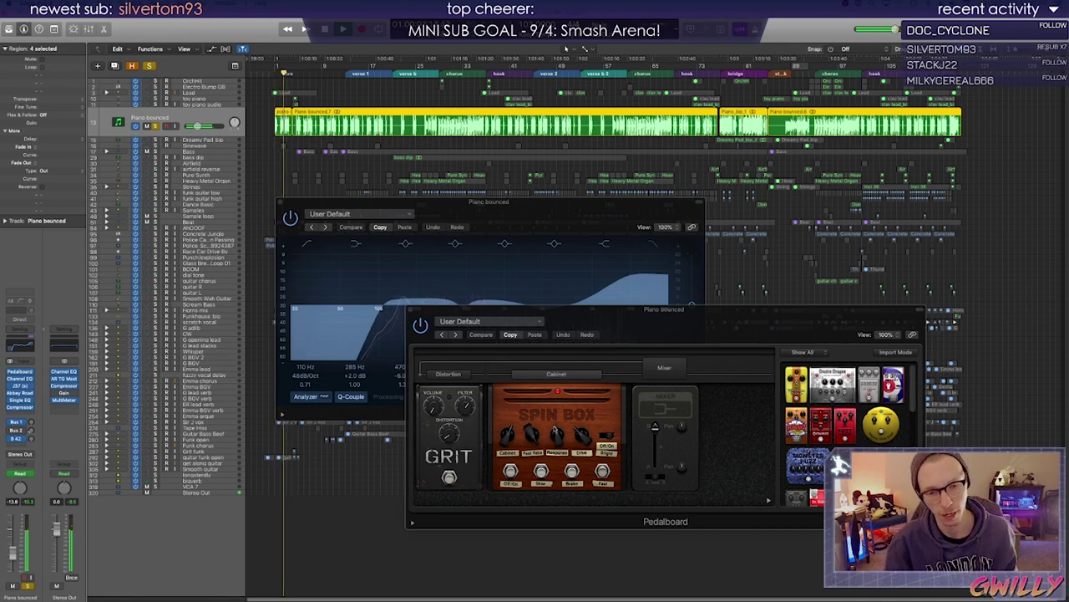
key("space")
left_click(429, 334)
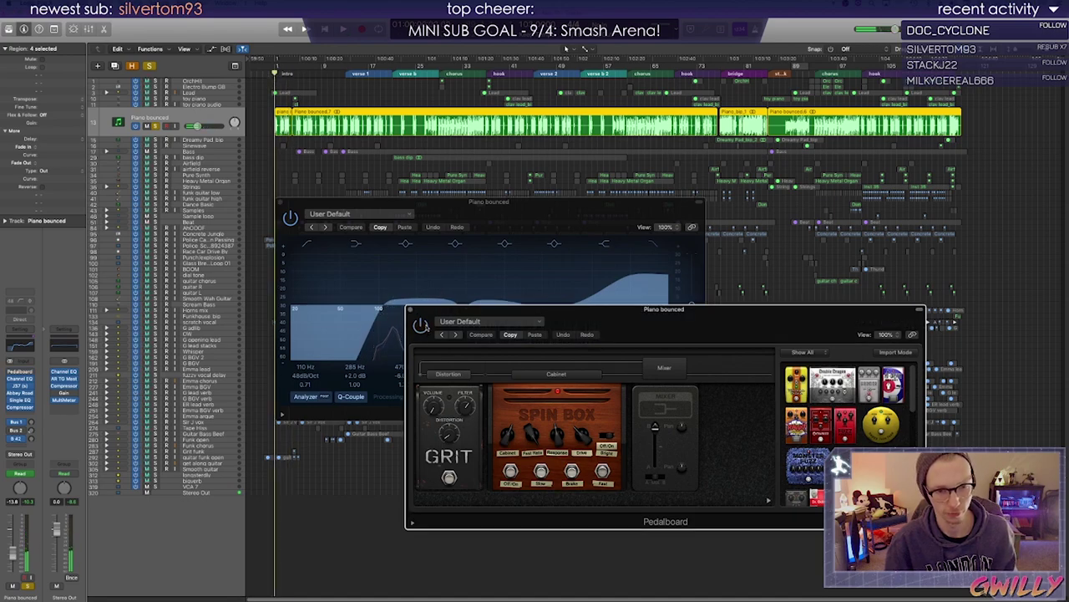
Audition Piano bounced in verse 1 and from just before the chorus
key("space")
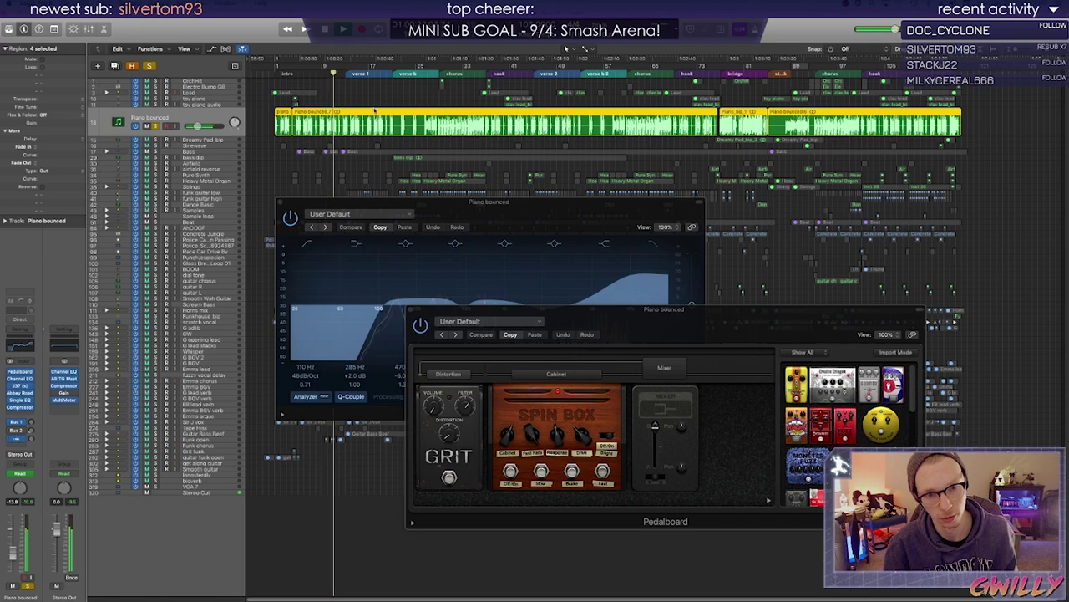
left_click(362, 73)
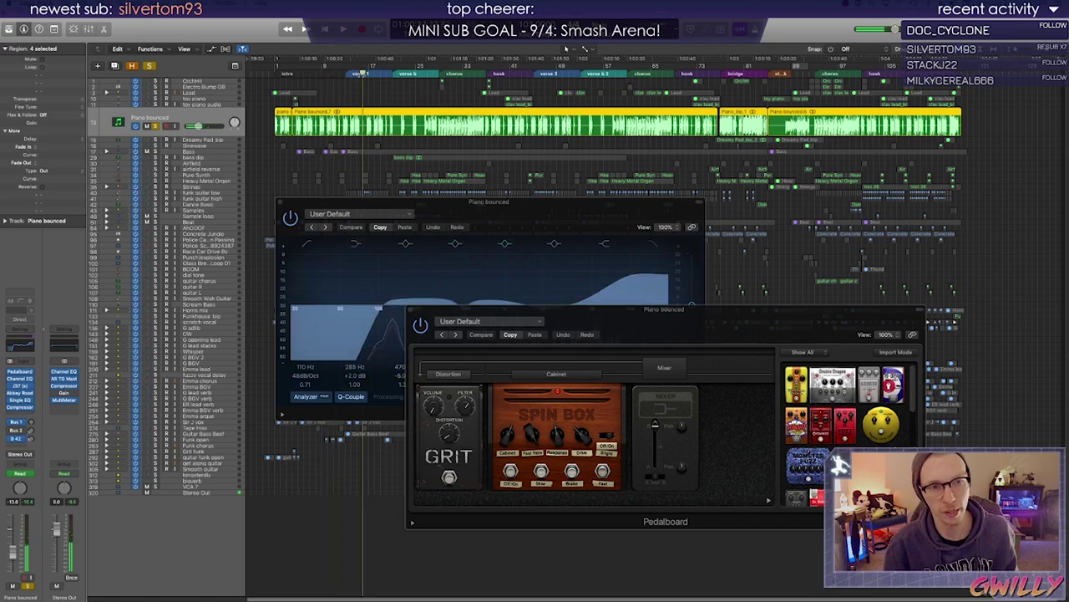
left_click(439, 72)
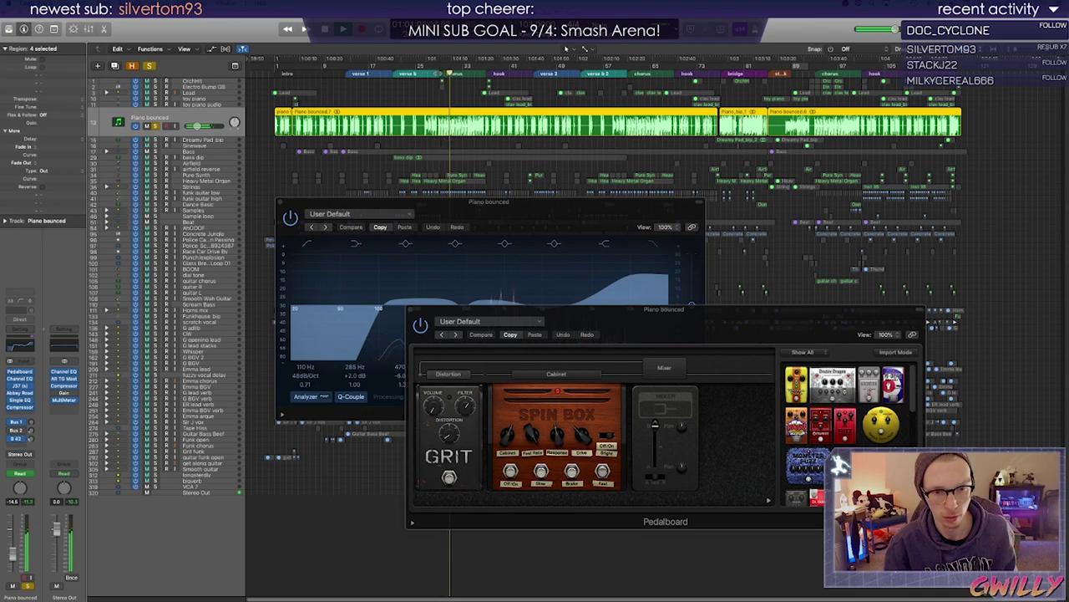
Adjust the B 42 send level on Piano bounced, close the Pedalboard, and stop playback
left_click_drag(31, 438, 31, 435)
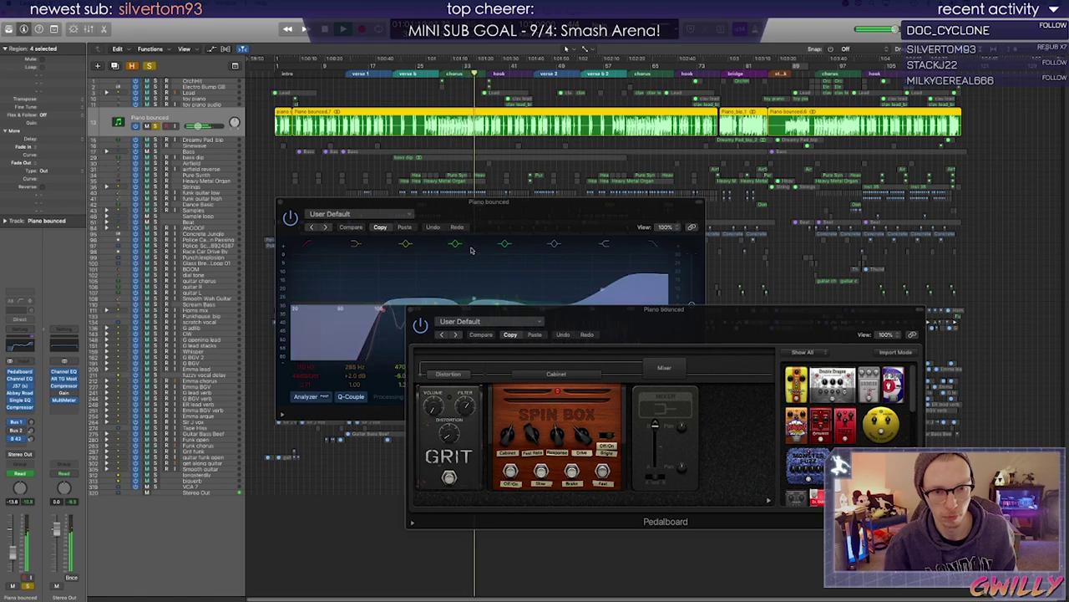
left_click(411, 311)
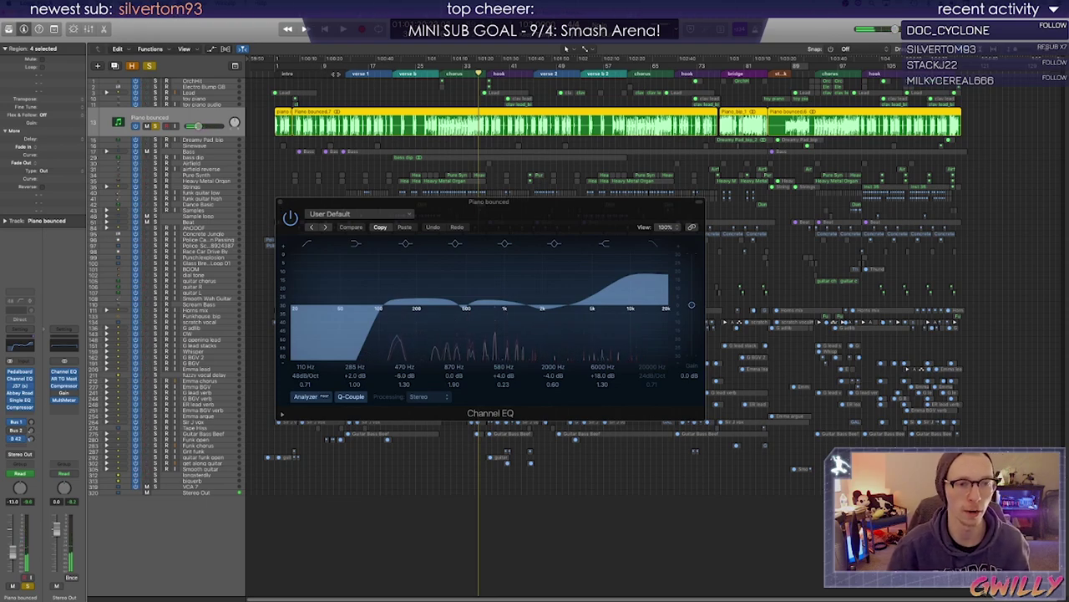
key("space")
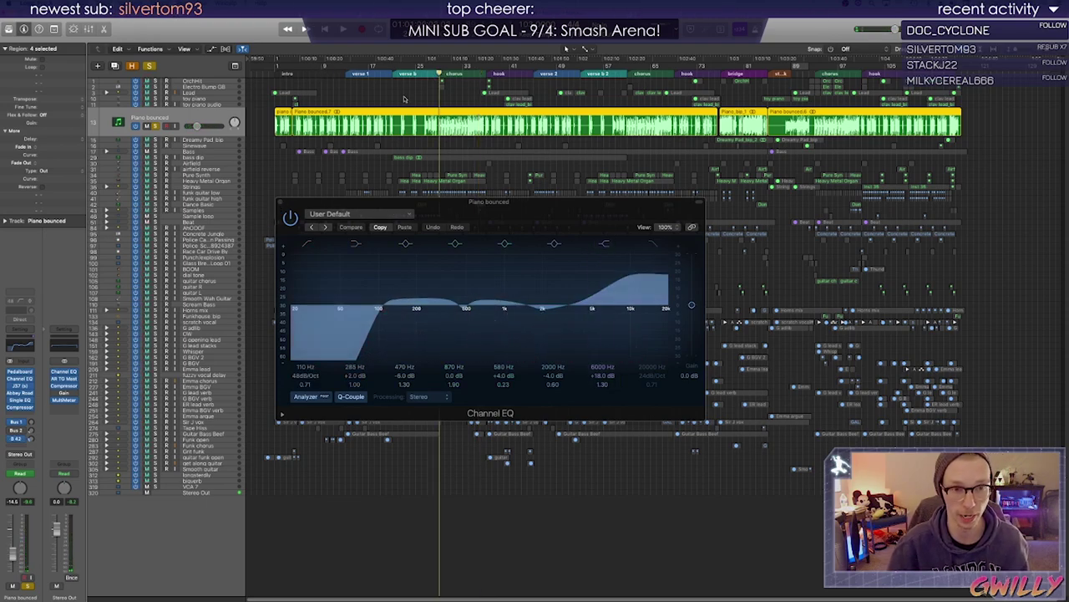
Compare Piano bounced in the chorus with its Channel EQ bypassed and re-enabled
left_click(451, 72)
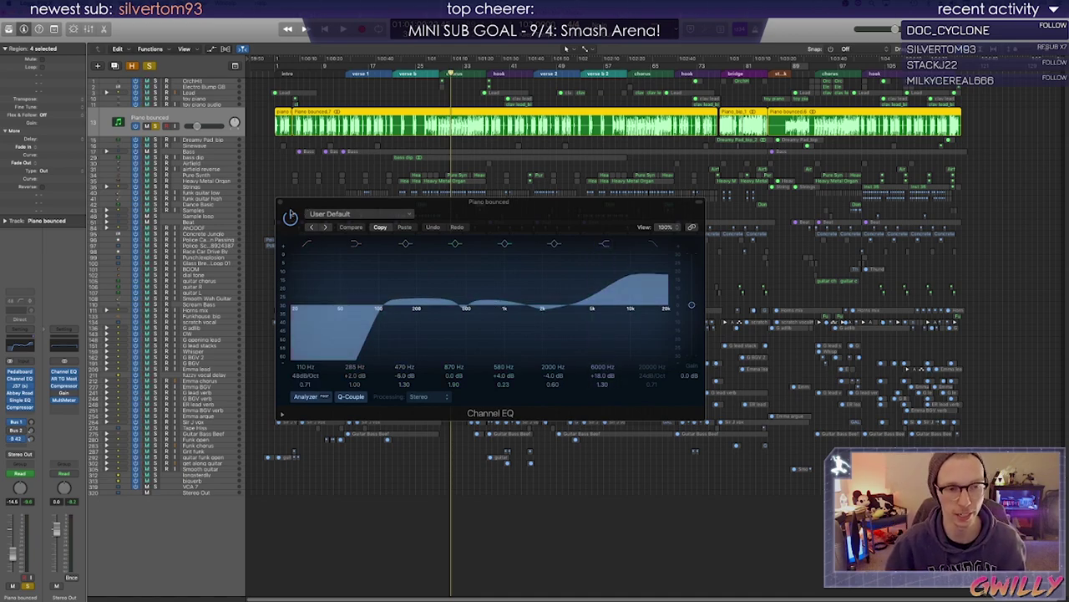
left_click(289, 217)
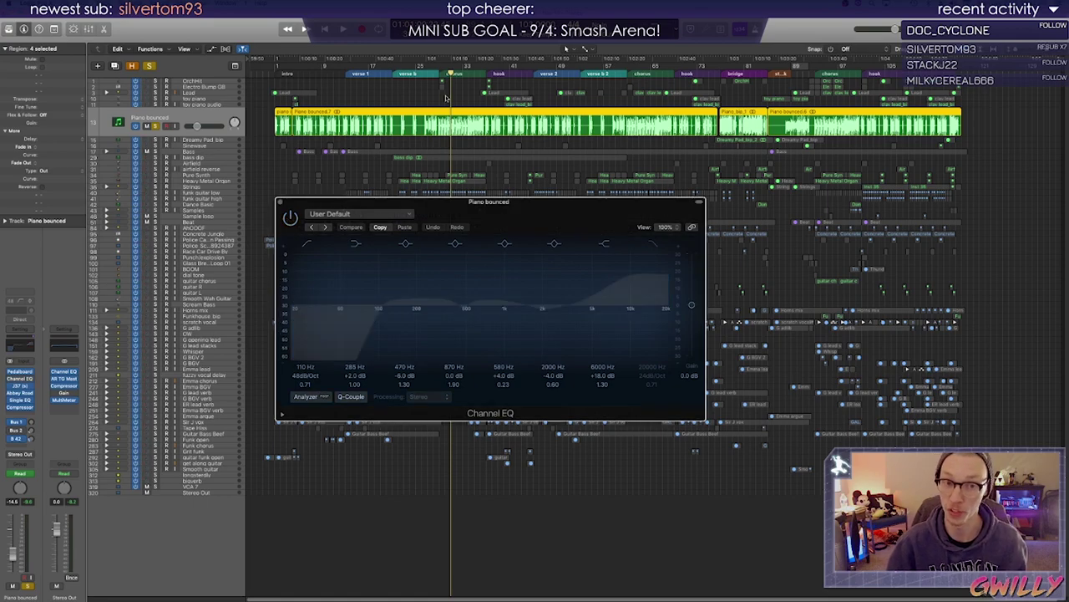
key("space")
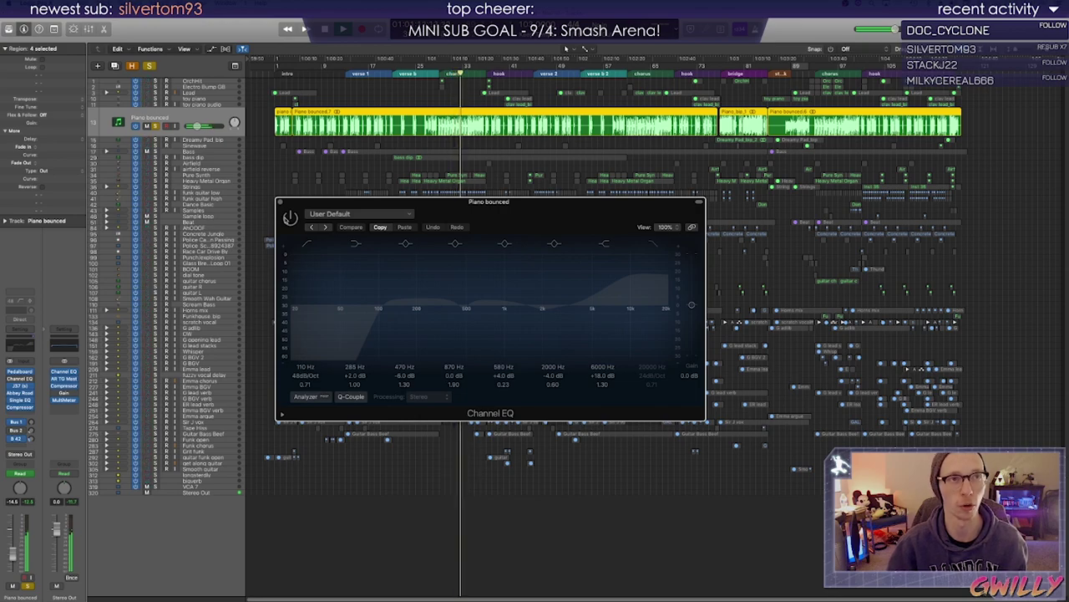
left_click(288, 220)
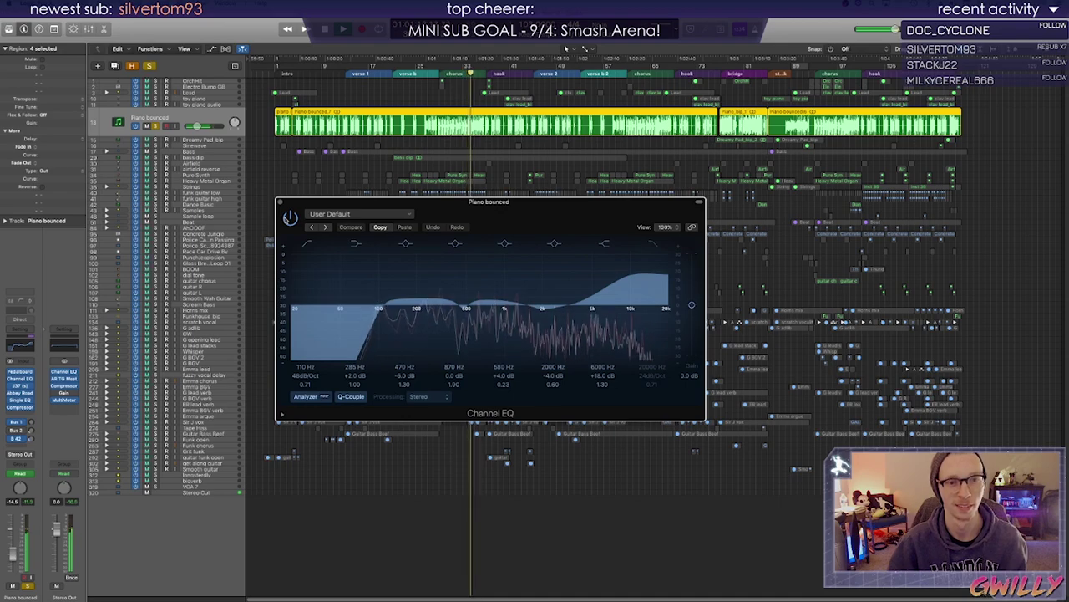
Bypass and re-enable the piano's Channel EQ once more during playback, close it, and return to the chorus
left_click(290, 218)
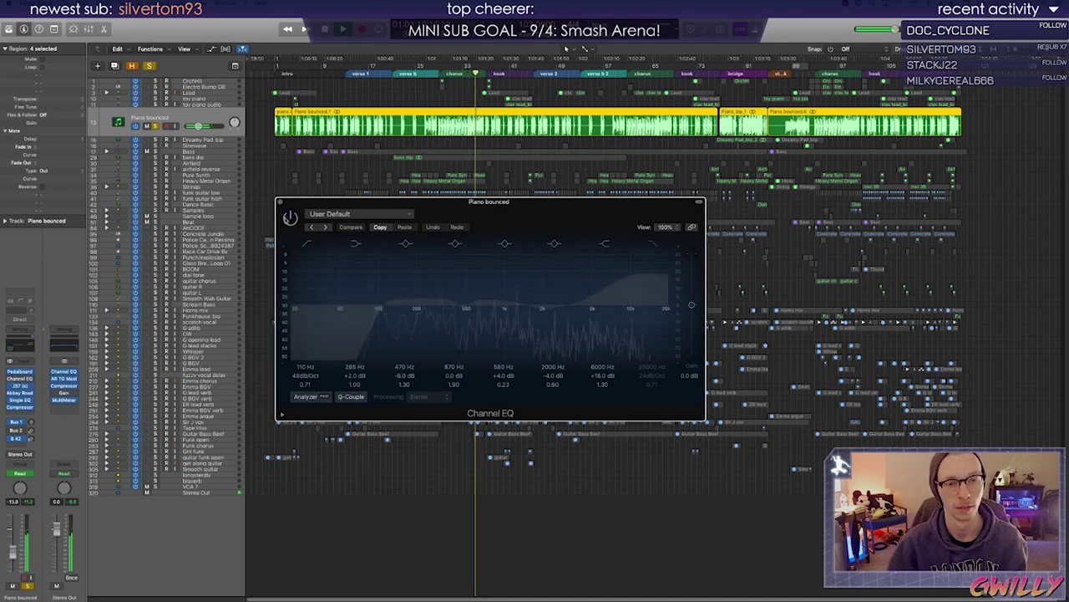
left_click(290, 218)
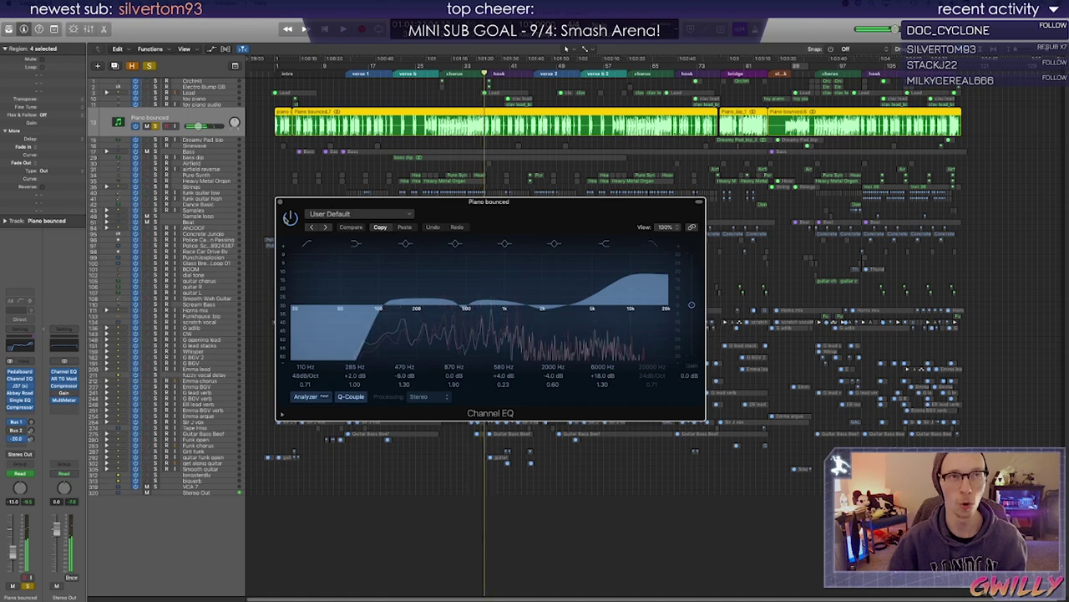
left_click(281, 202)
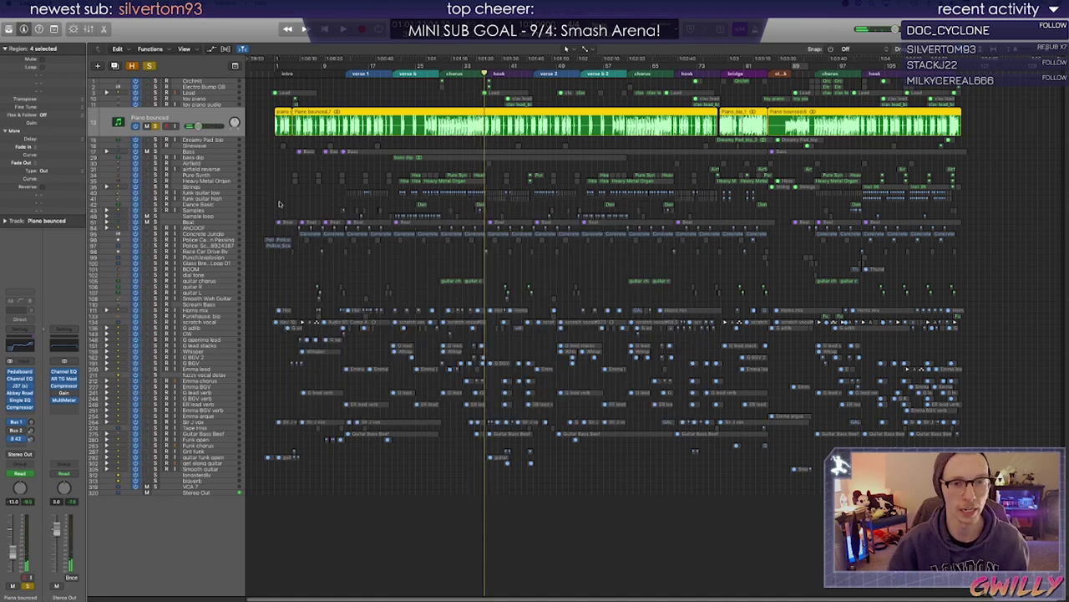
left_click(469, 76)
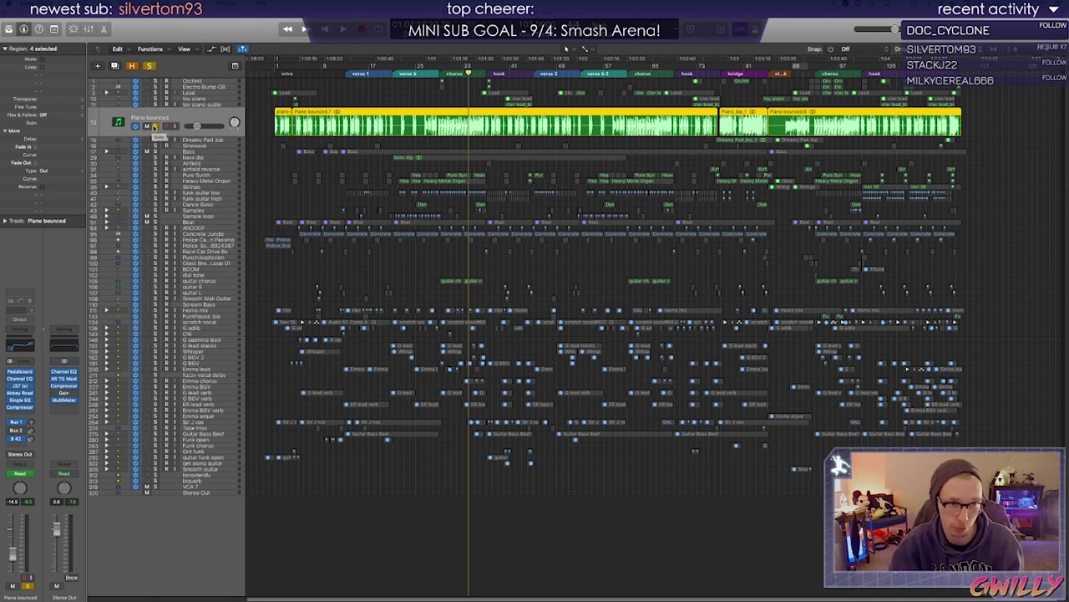
Switch the solo from Piano bounced to toy piano audio and play its first region in the intro
left_click(194, 104)
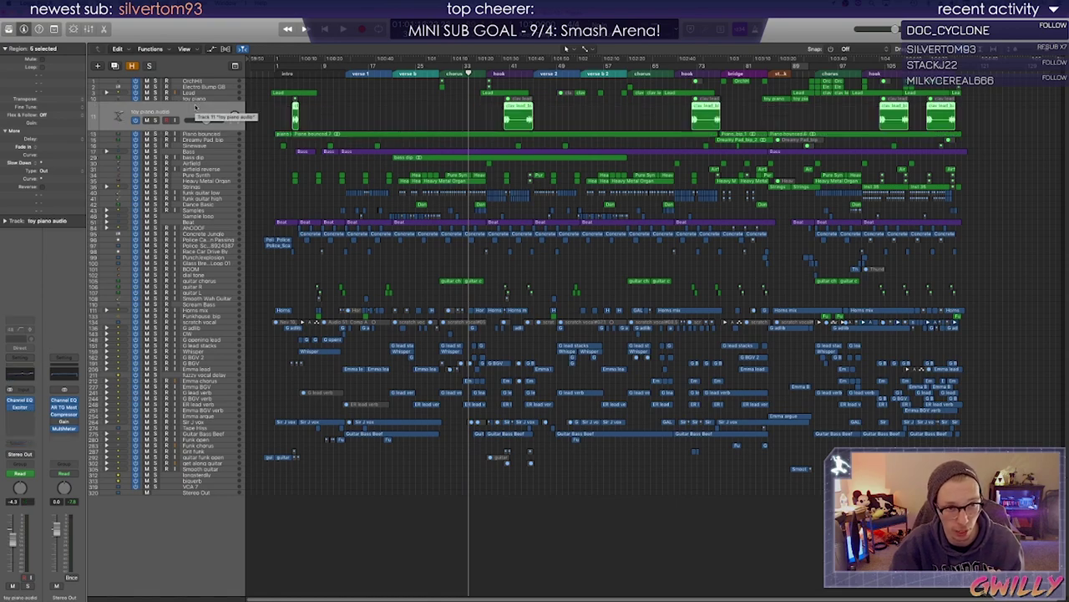
left_click(290, 74)
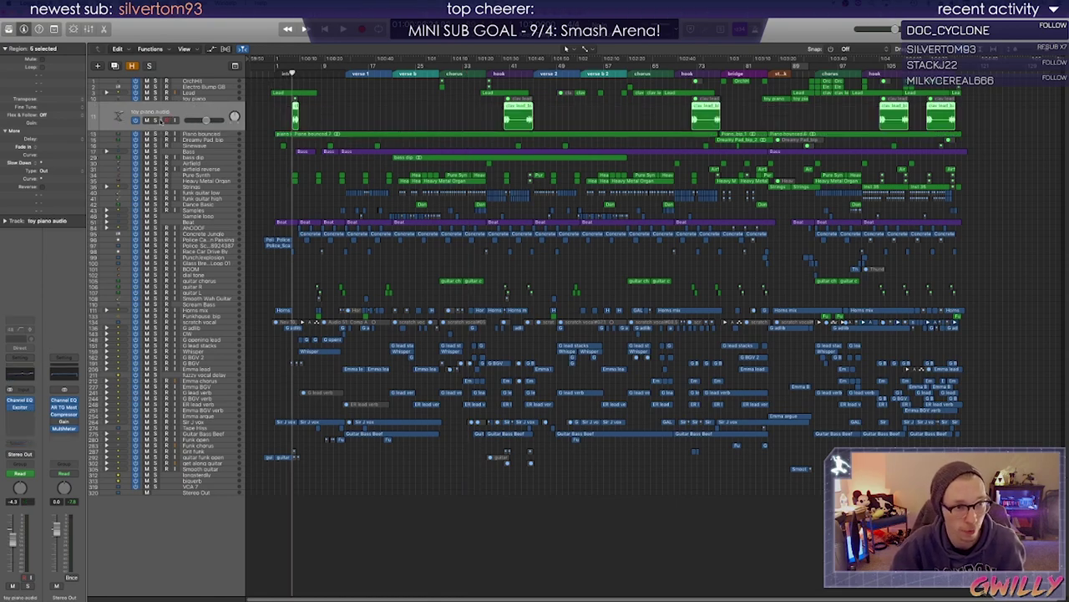
left_click(156, 120)
left_click(346, 101)
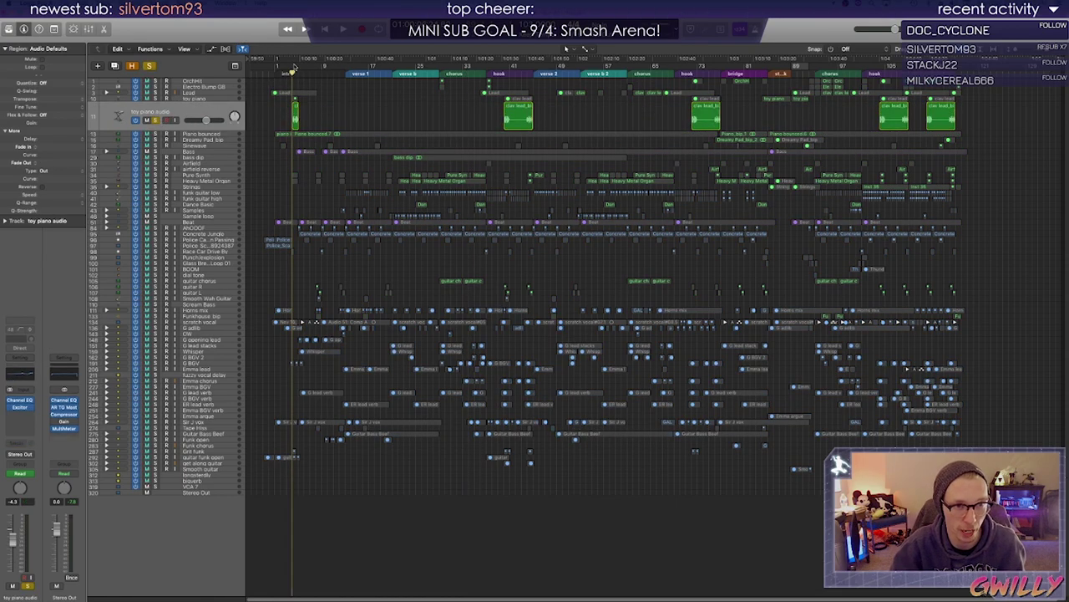
key("space")
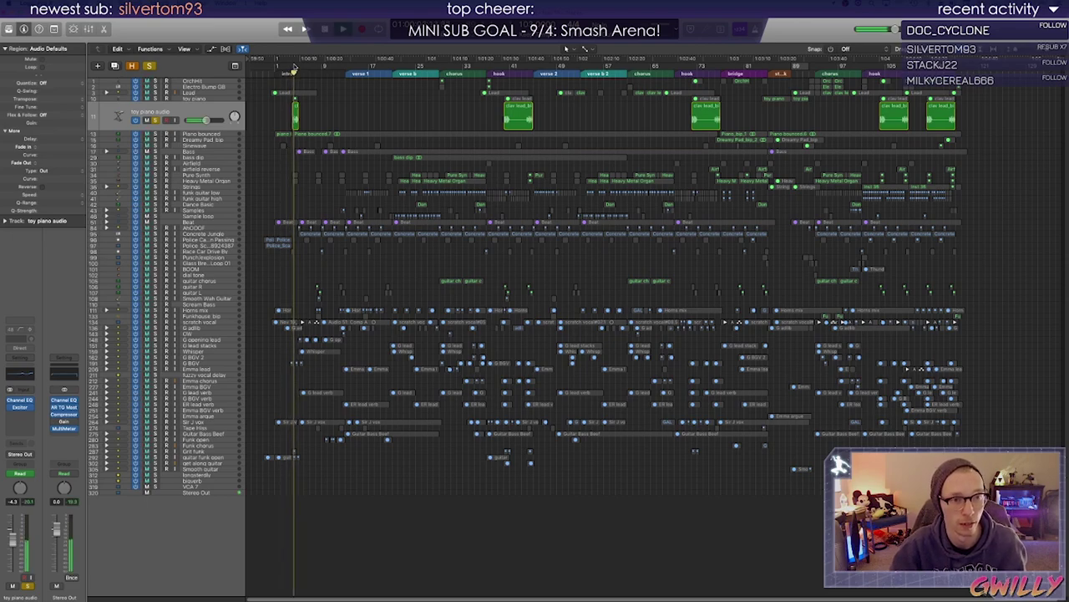
Audition the soloed toy piano audio track at its regions in the first hook and the hook after the second chorus
left_click(501, 70)
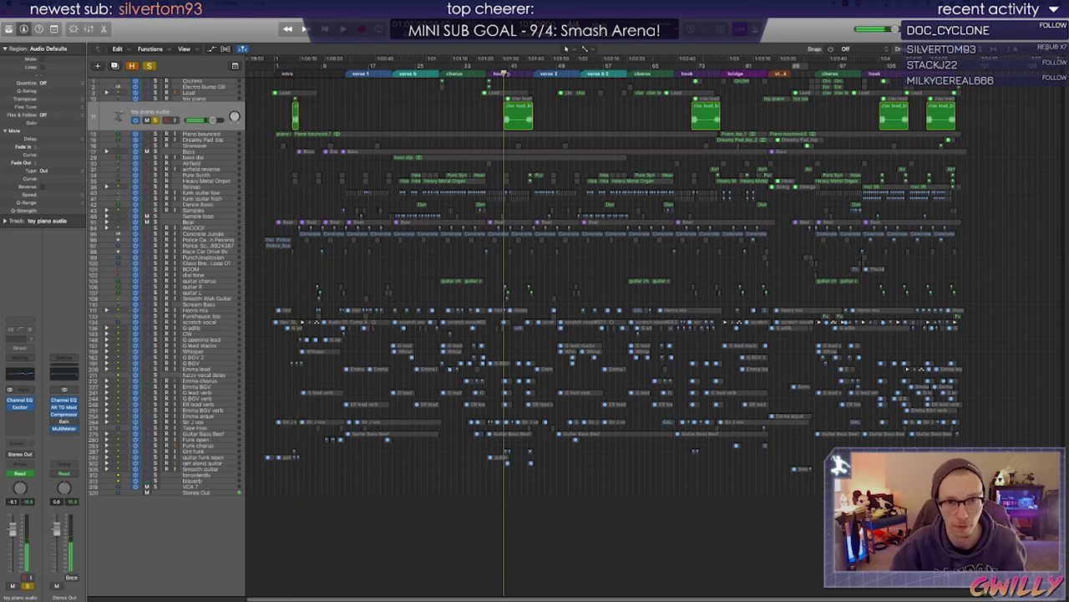
key("space")
key("space")
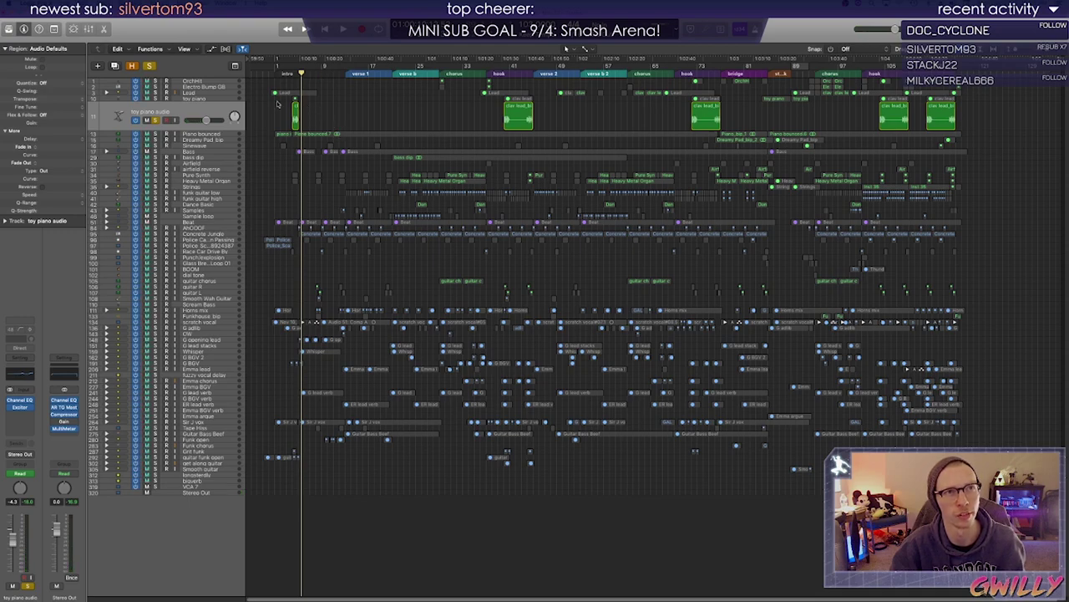
left_click(504, 67)
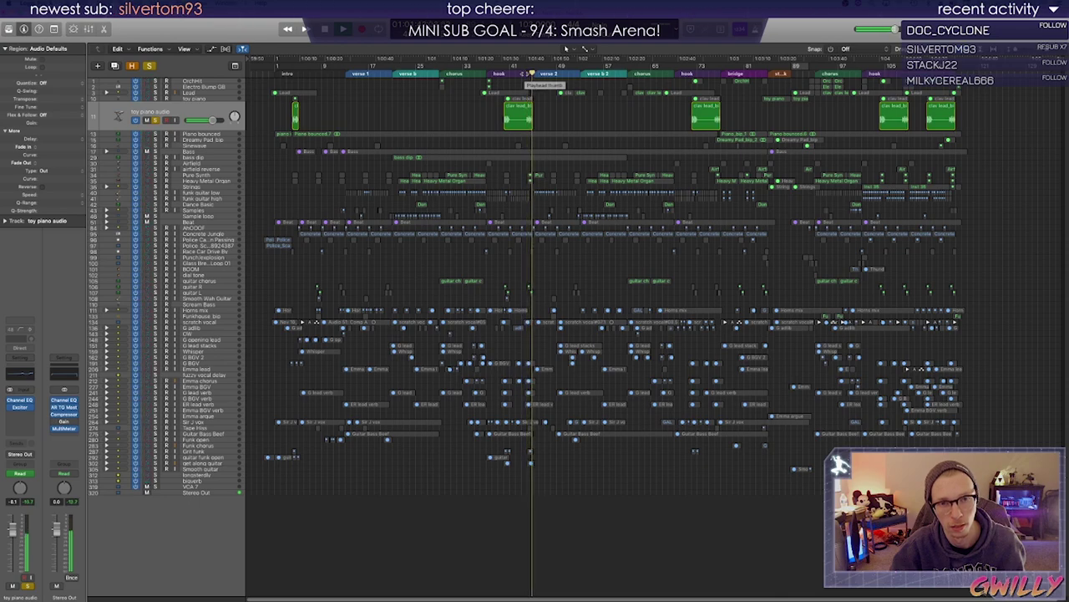
key("space")
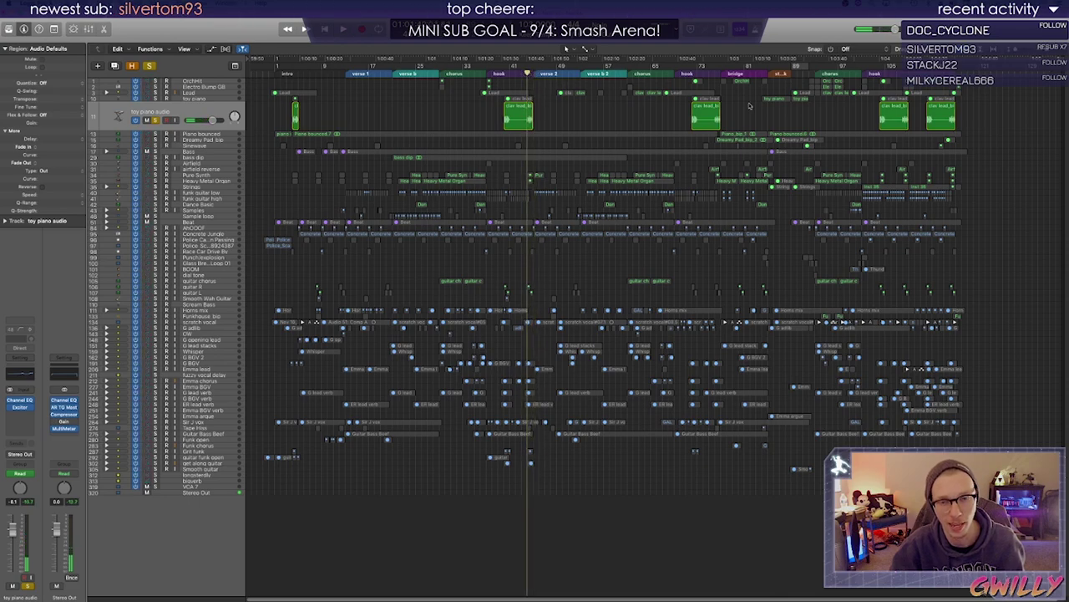
left_click(691, 73)
key("space")
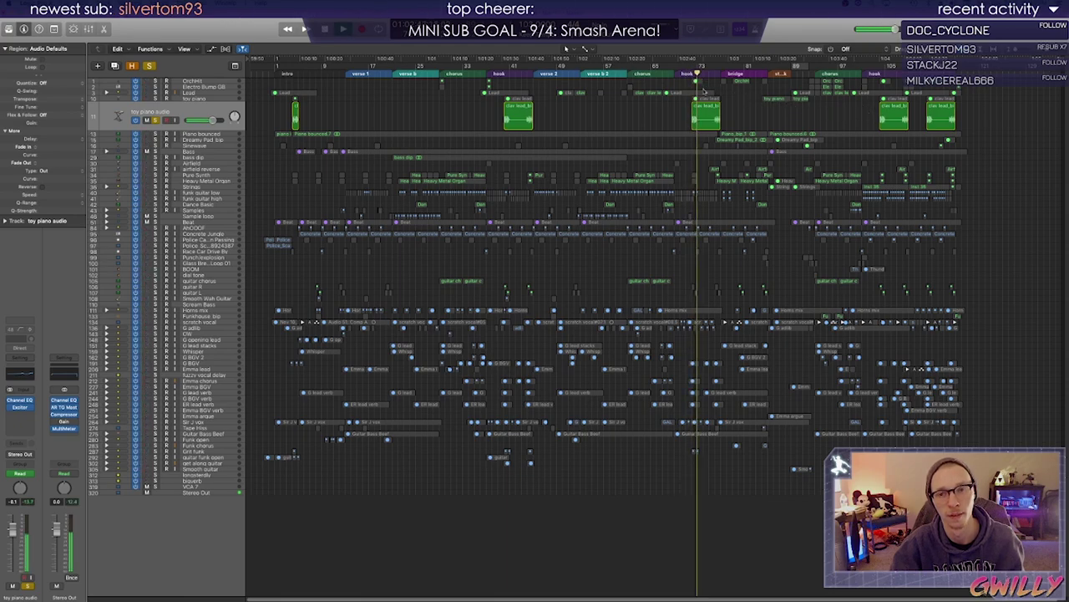
Return to the intro, unsolo toy piano audio, and save the project
key("Return")
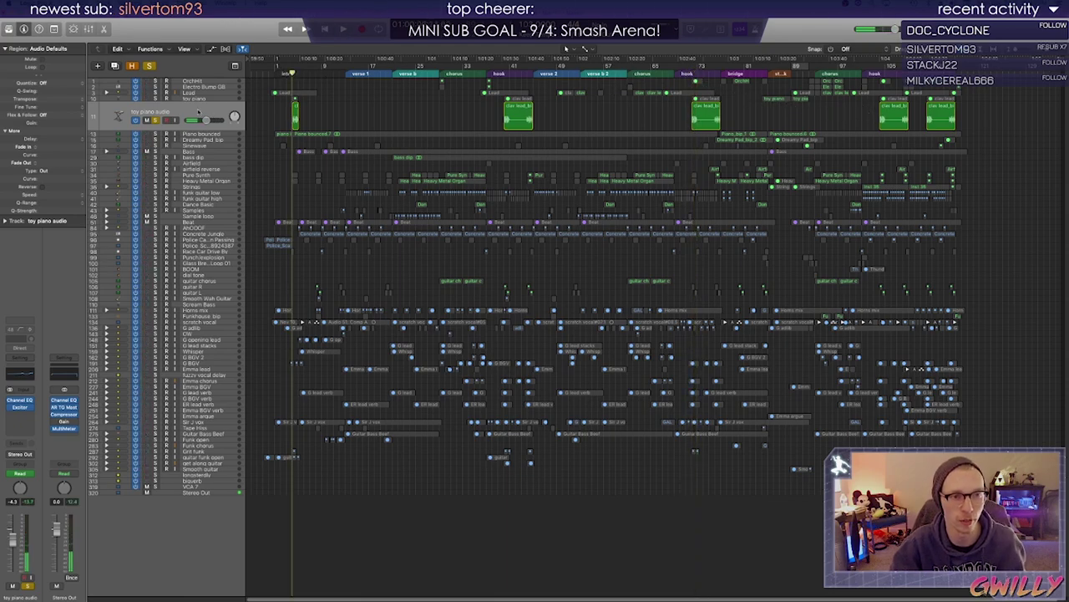
left_click(154, 121)
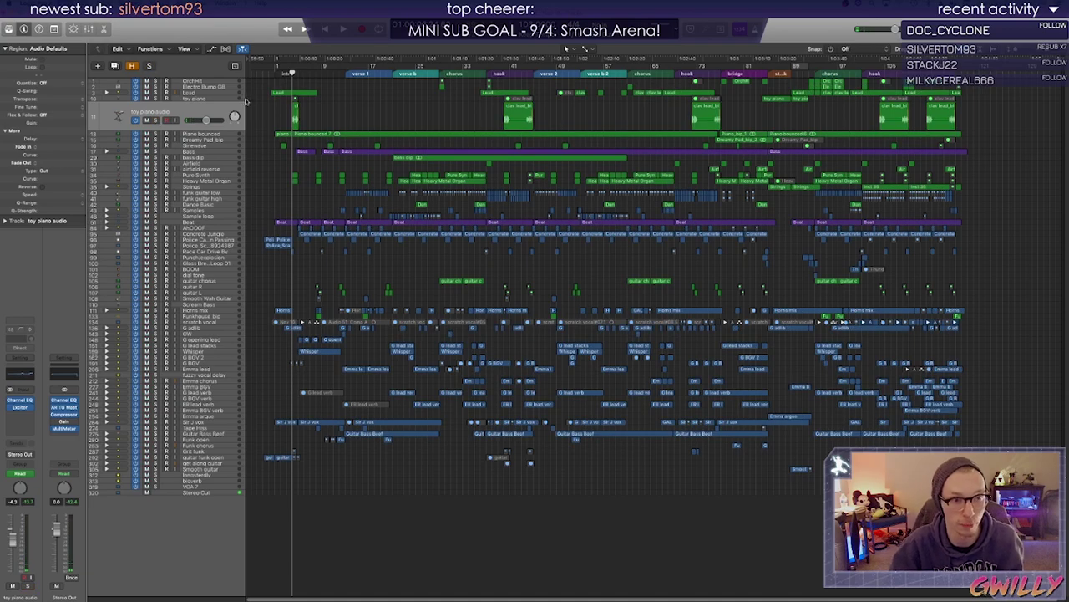
key("super+s")
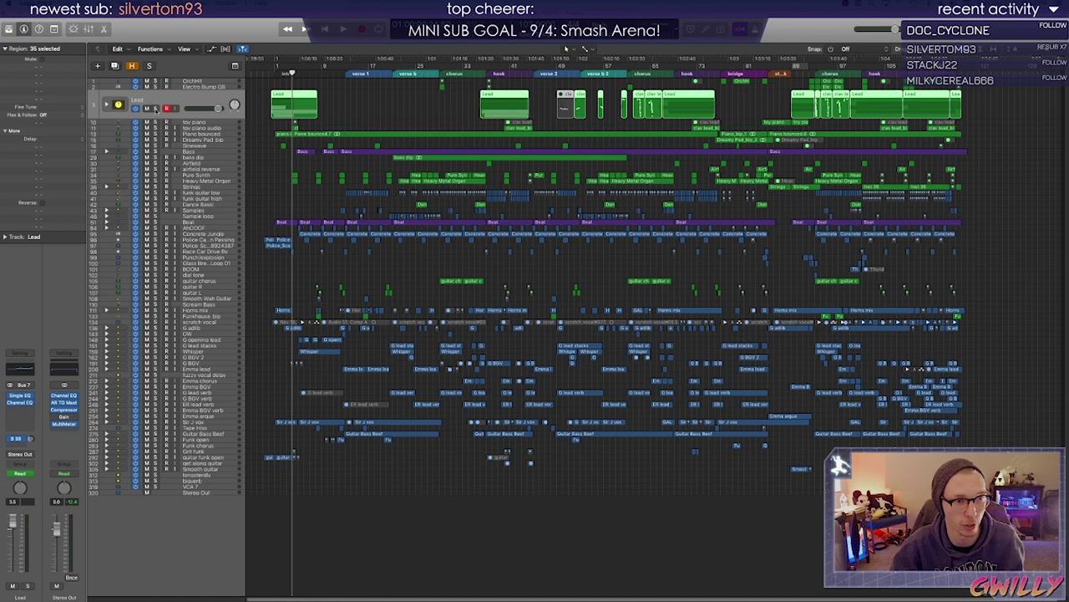
Solo the Lead track stack, return to the song start, and expand the stack to reach its clav lead track
left_click(155, 109)
key("Return")
left_click(106, 106)
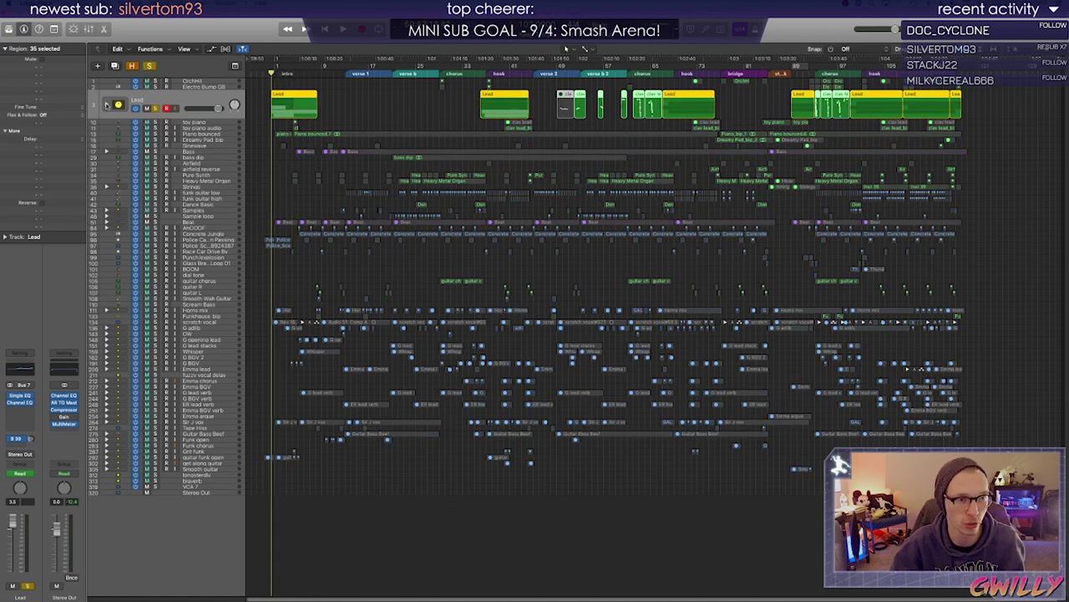
left_click(201, 122)
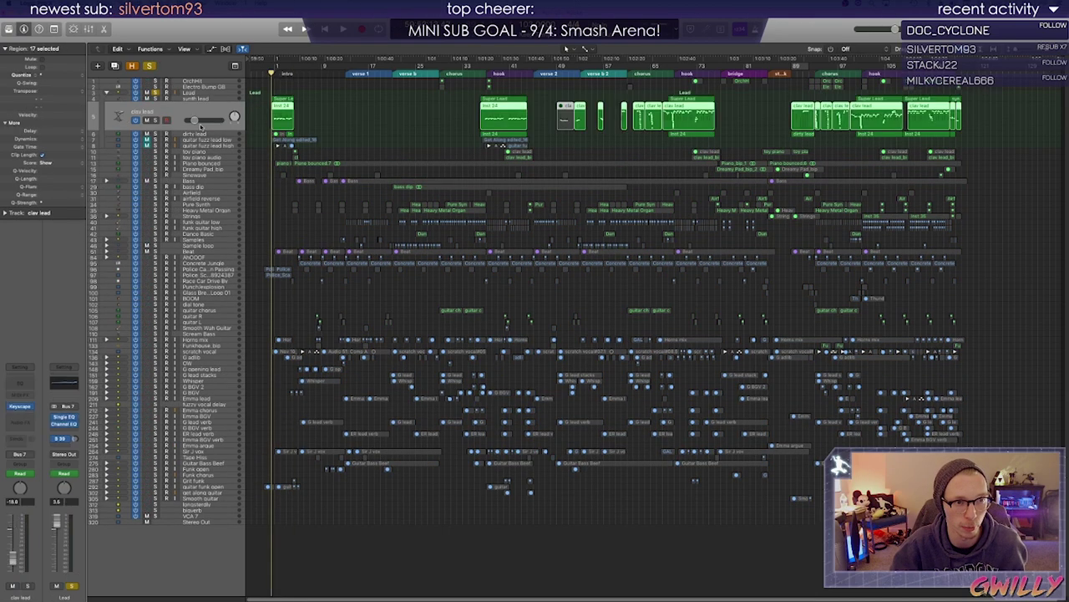
Solo synth lead instead of the whole Lead stack and audition it from the start of the song
key("space")
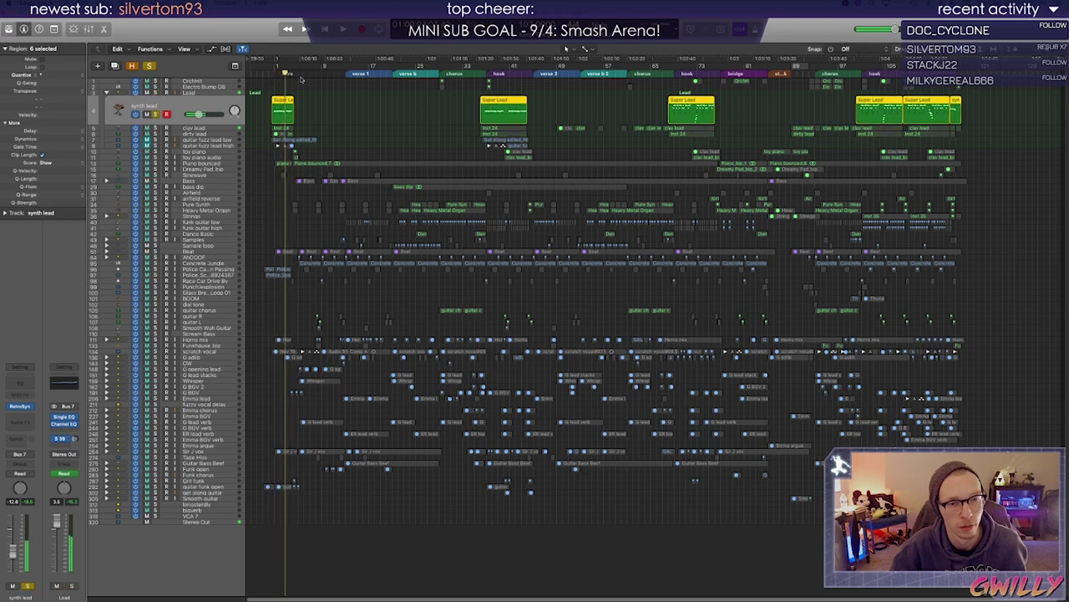
key("Return")
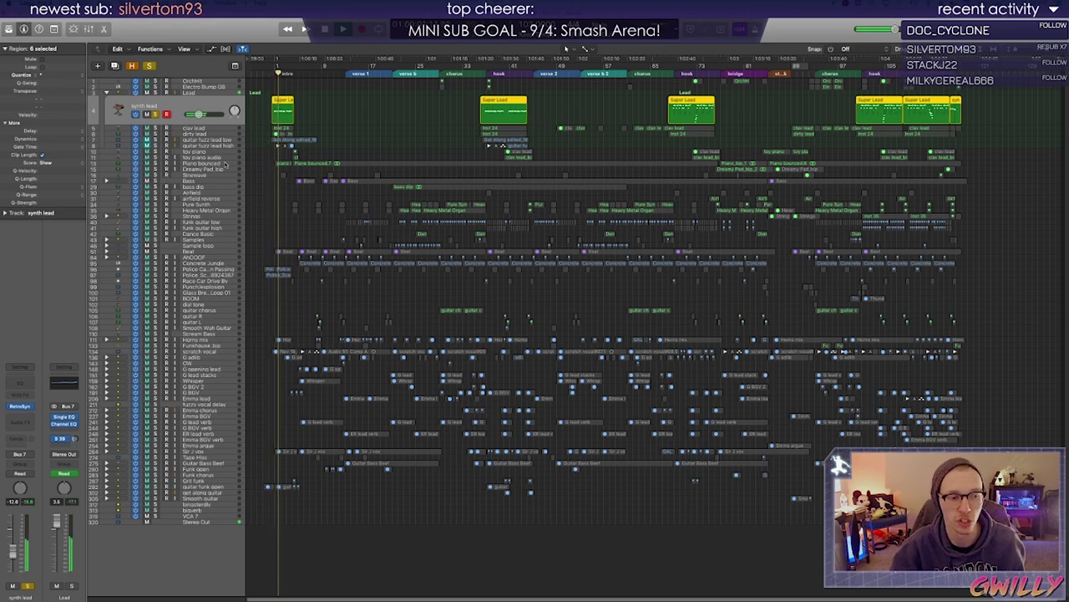
key("space")
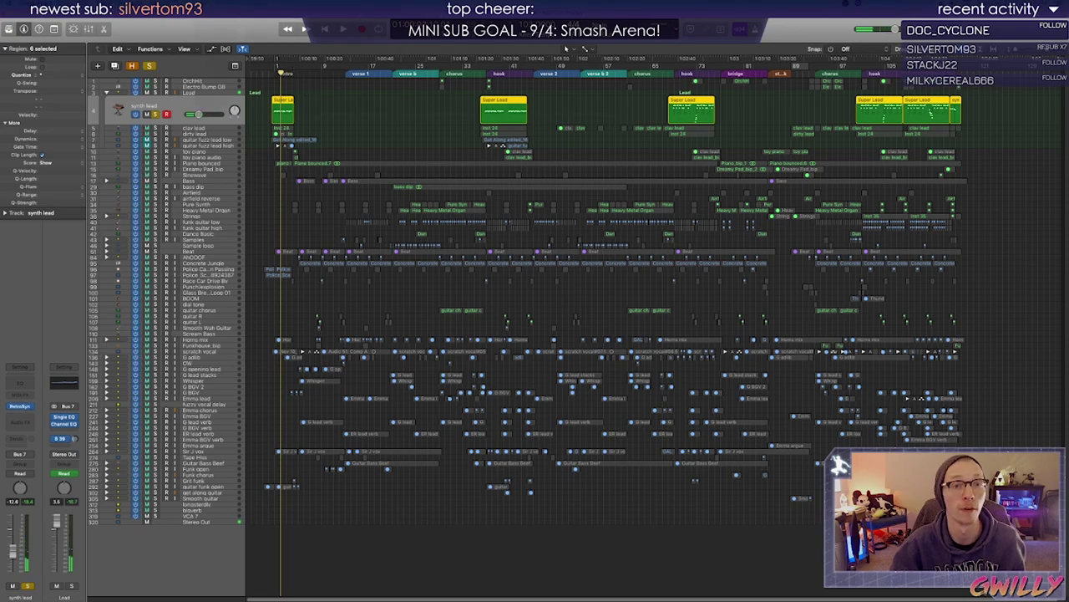
Audition synth lead in the intro and first hook with its Retro Synth in view, then close the plug-in and stop playback
left_click_drag(421, 112, 330, 169)
left_click(274, 74)
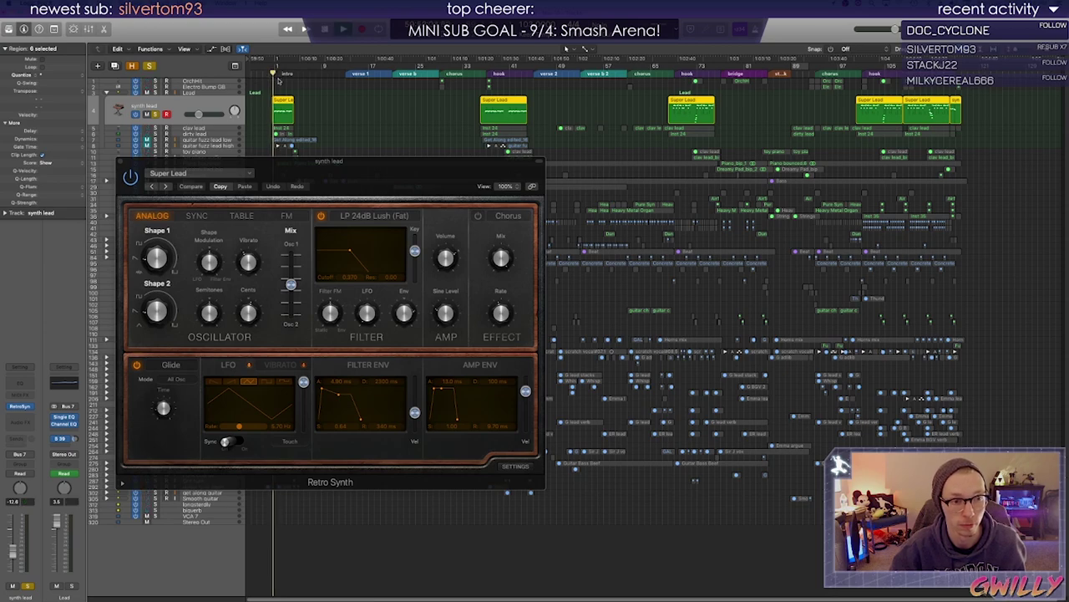
left_click(486, 75)
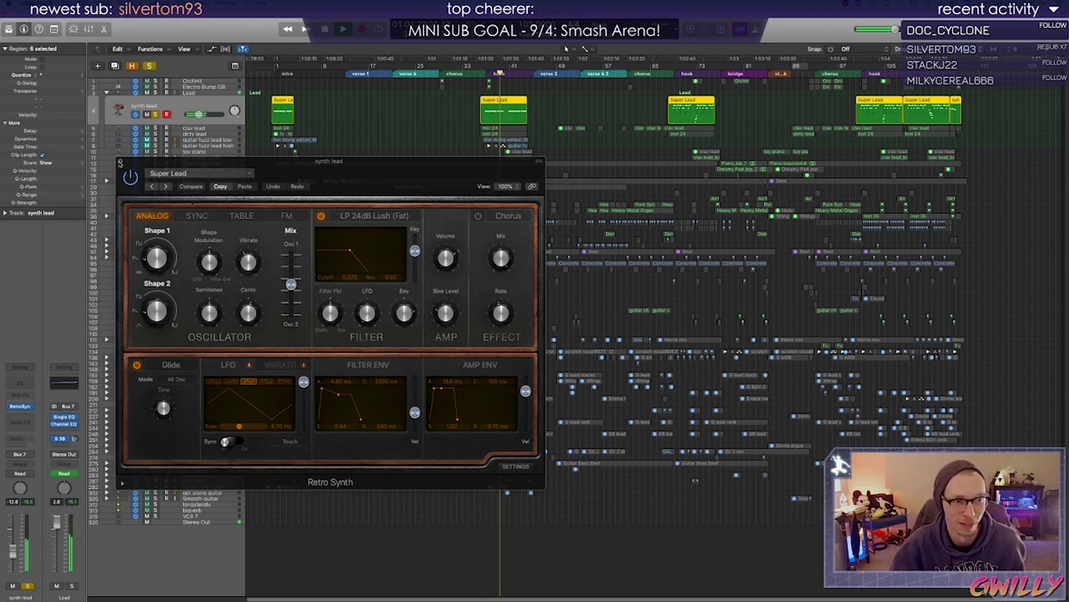
left_click(120, 163)
key("space")
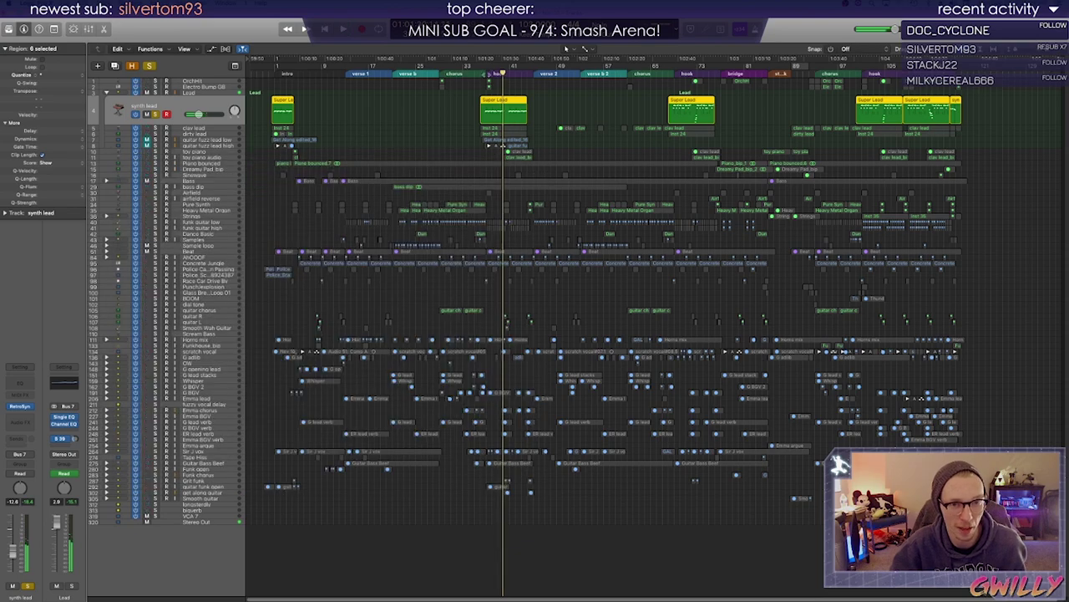
Solo and record-enable clav lead alongside synth lead, and play both from the start of the first hook
left_click(190, 129)
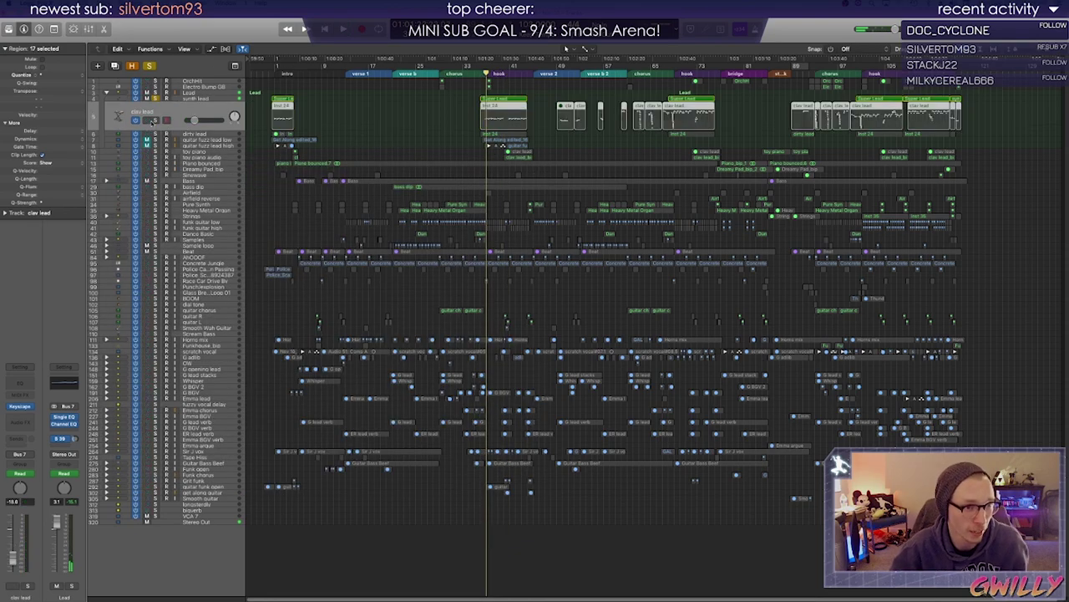
left_click(154, 120)
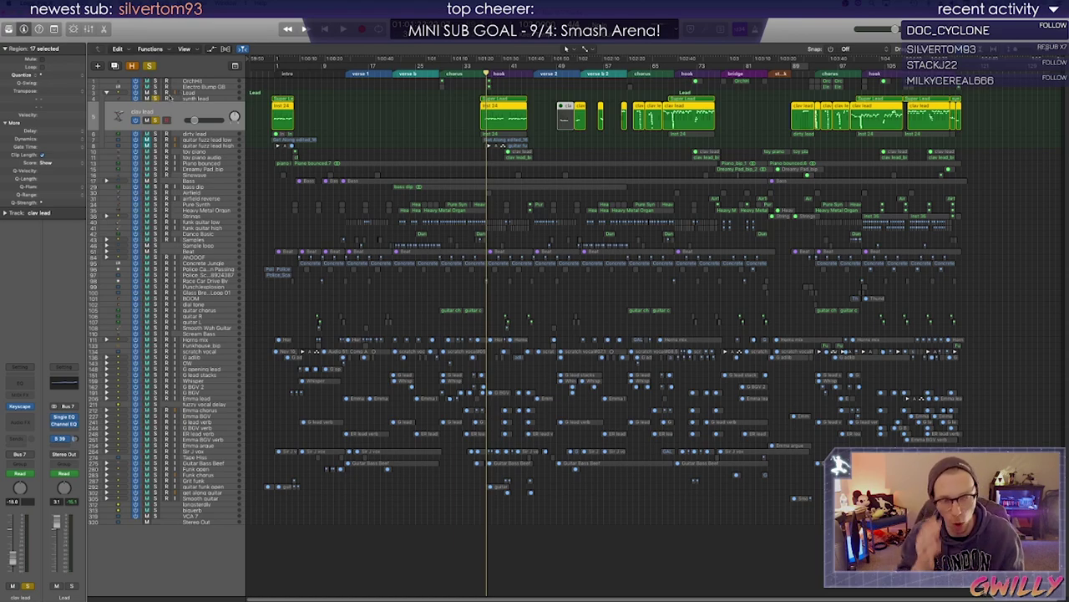
left_click(166, 120)
key("space")
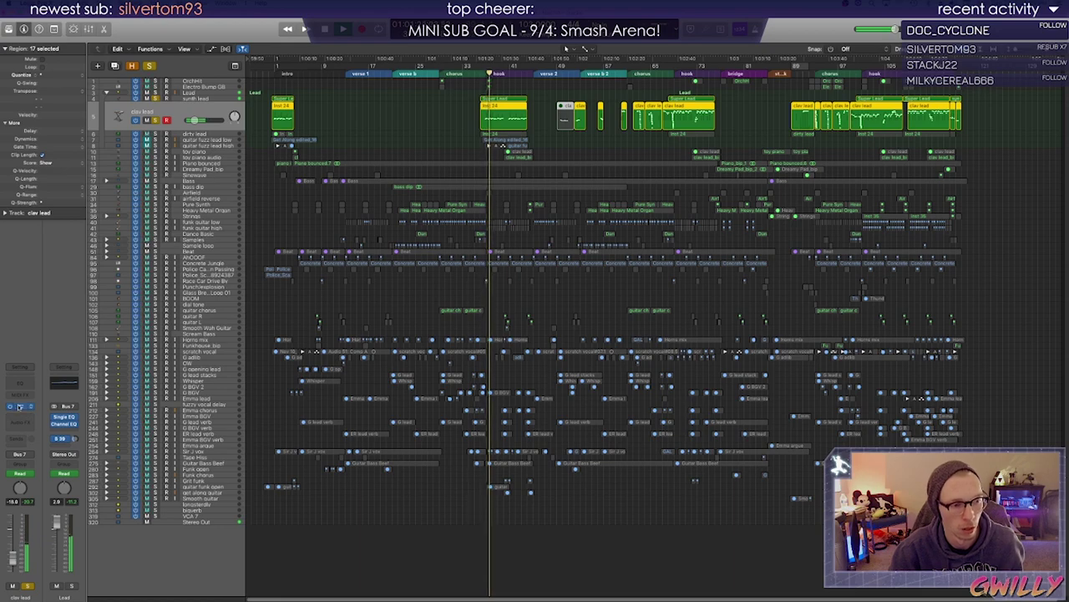
Examine the Keyscape patch on clav lead during playback, close the plug-in, and return to the start of the first hook
left_click(17, 407)
left_click_drag(219, 40, 432, 180)
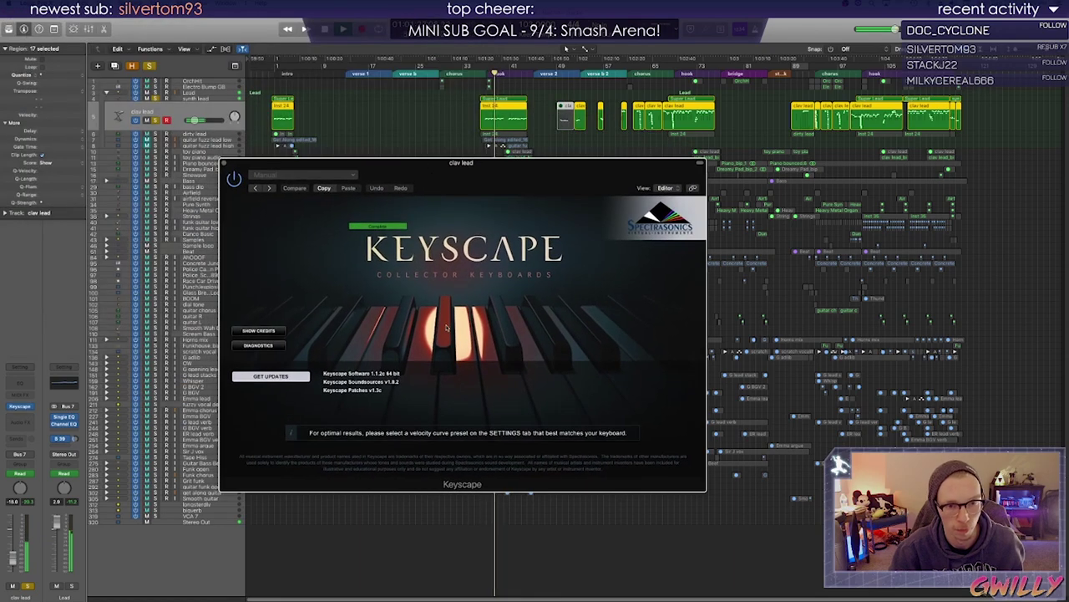
left_click(405, 268)
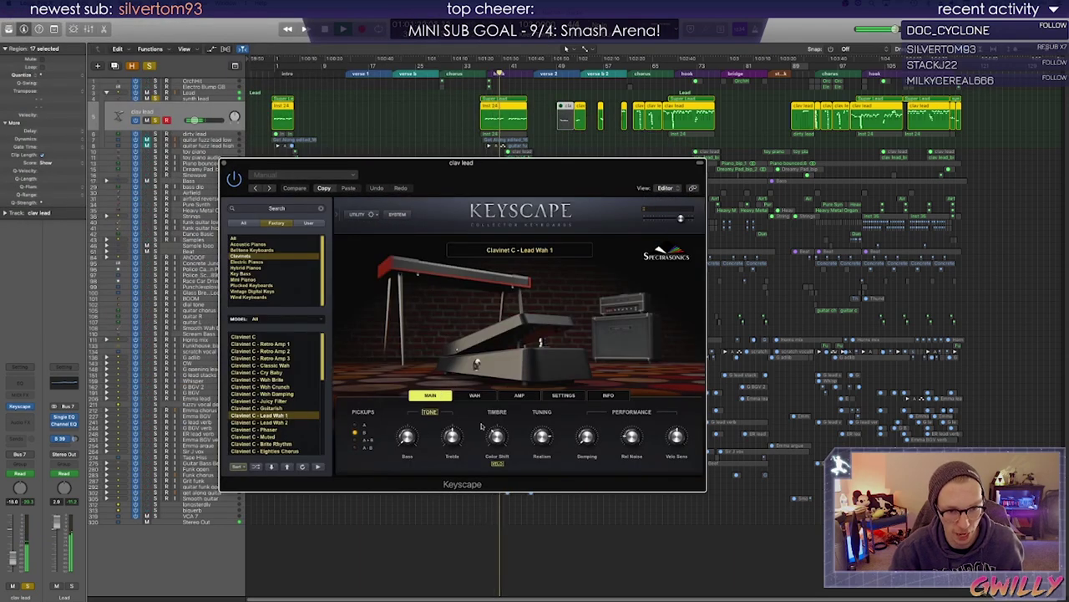
left_click(223, 162)
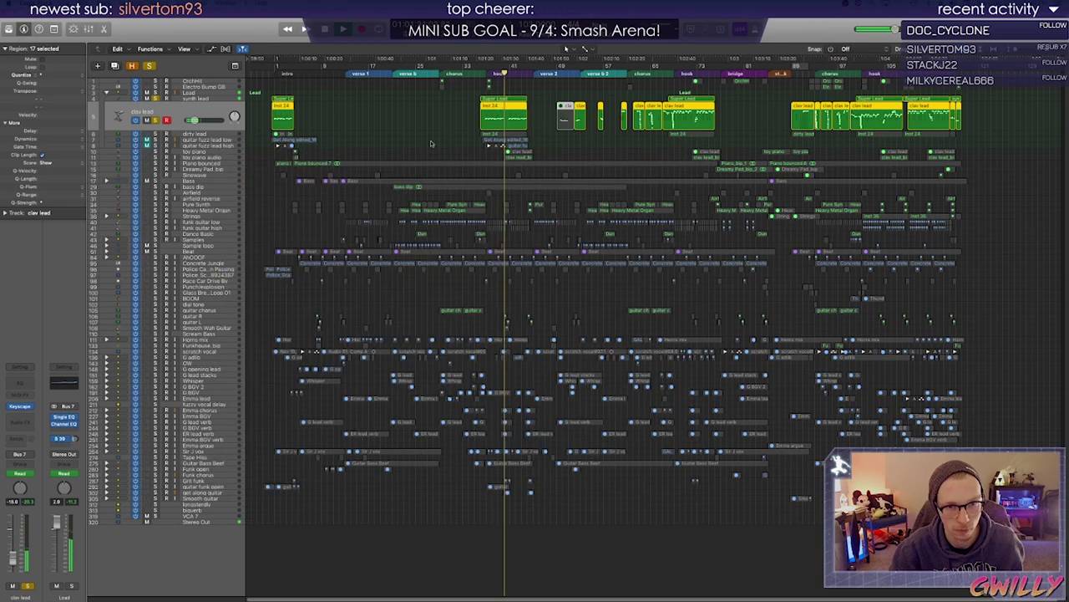
left_click(488, 77)
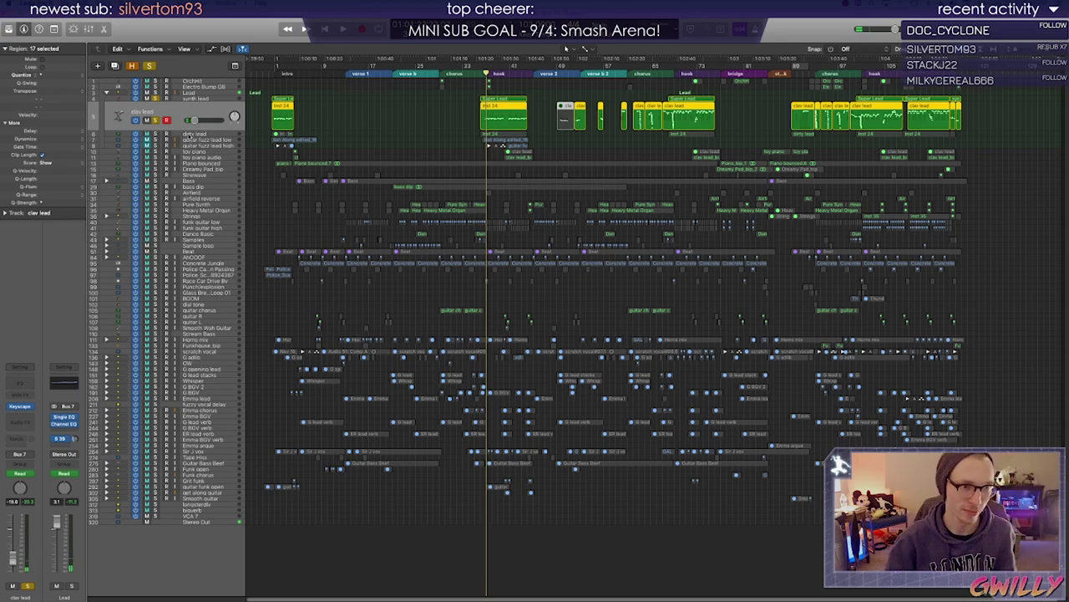
Solo dirty lead, play it in the first hook, and show layer A of its Omnisphere patch
left_click(190, 133)
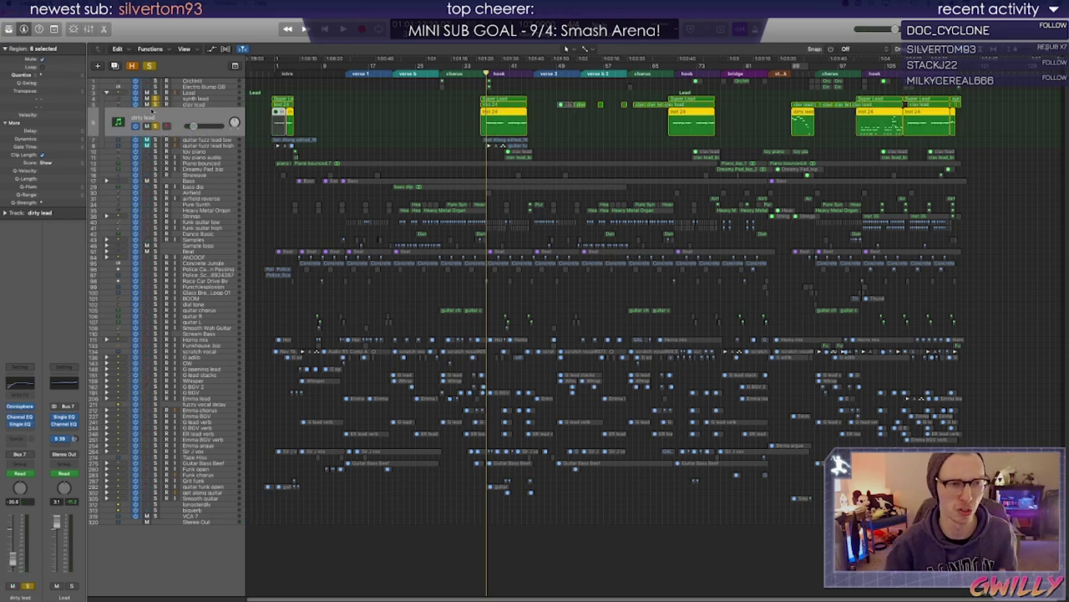
key("space")
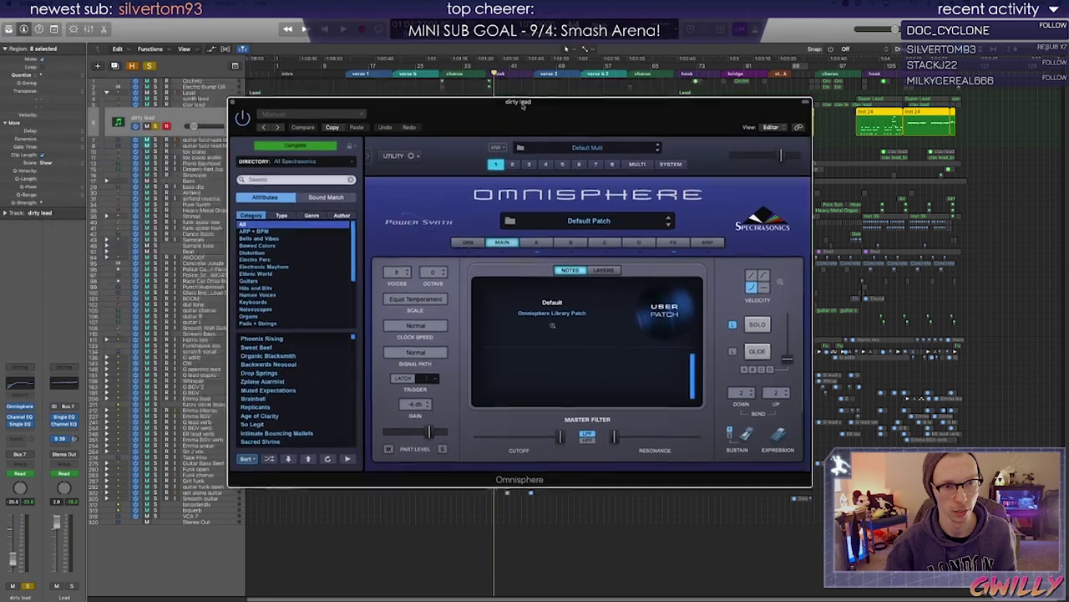
left_click_drag(522, 104, 543, 116)
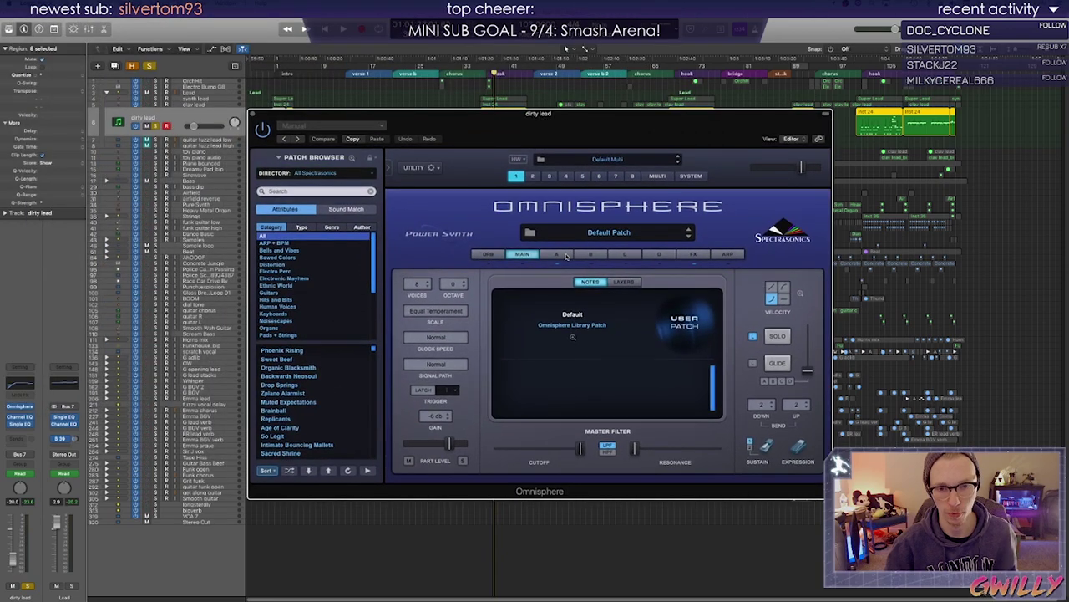
left_click(566, 256)
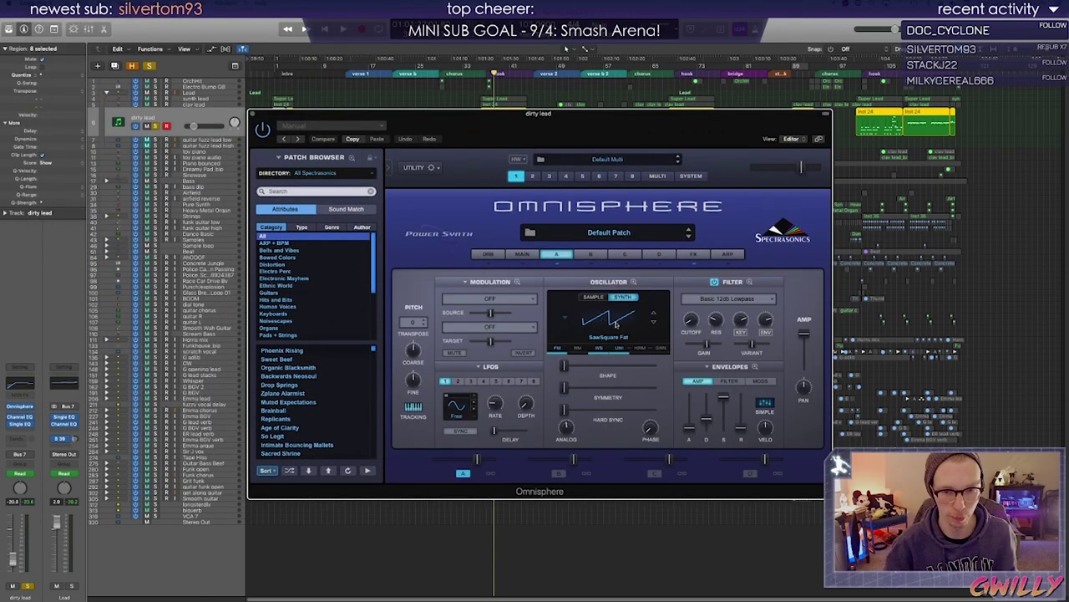
Examine the layer and common effects racks of dirty lead's Omnisphere patch, return to layer A, and close the plug-in
left_click(692, 254)
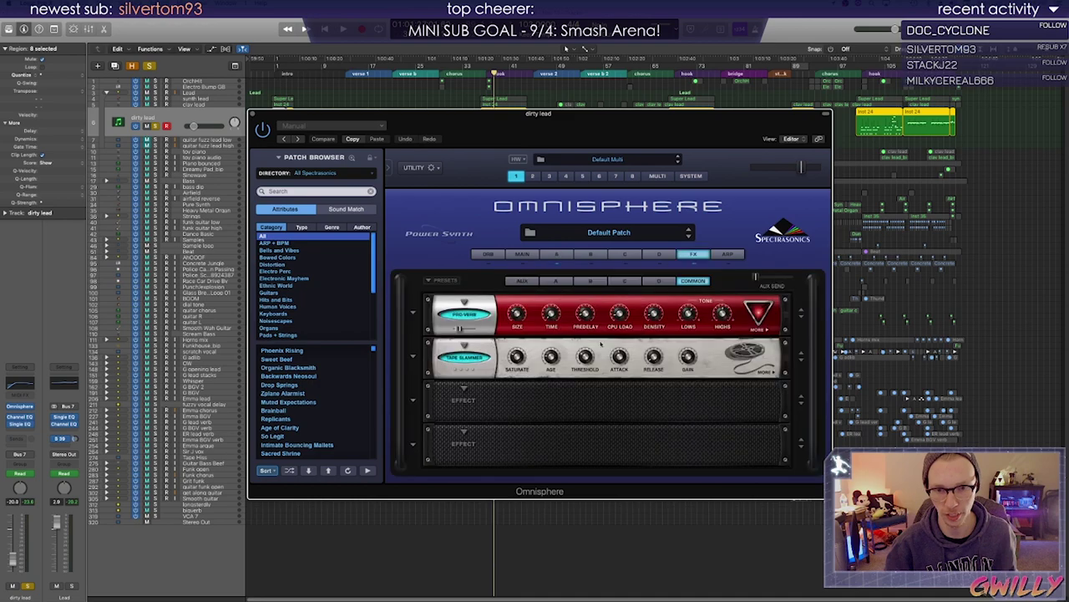
left_click(556, 281)
left_click(591, 281)
left_click(626, 281)
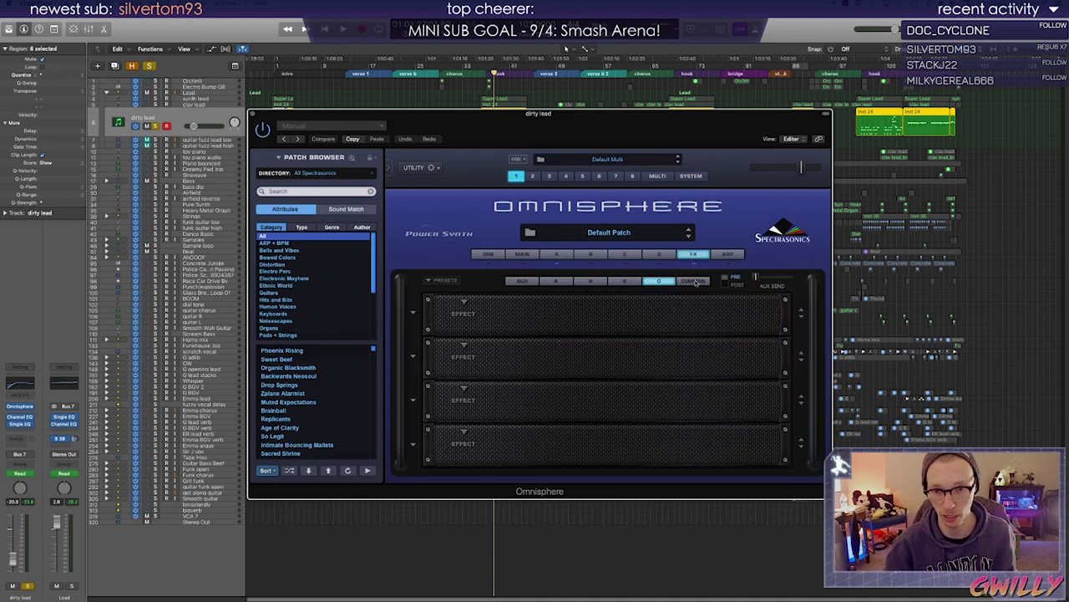
left_click(695, 281)
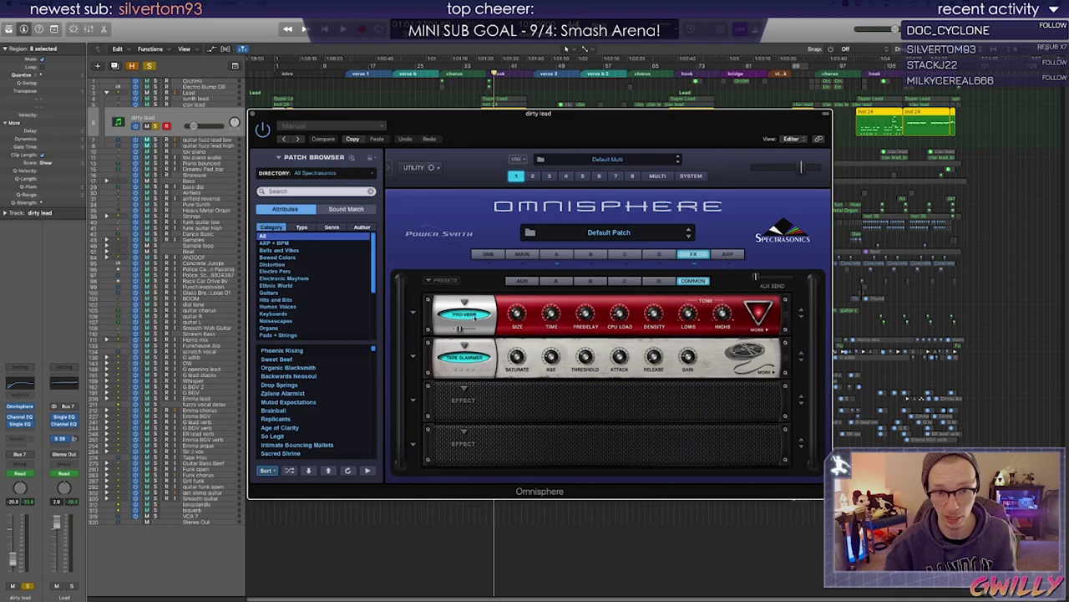
left_click(556, 254)
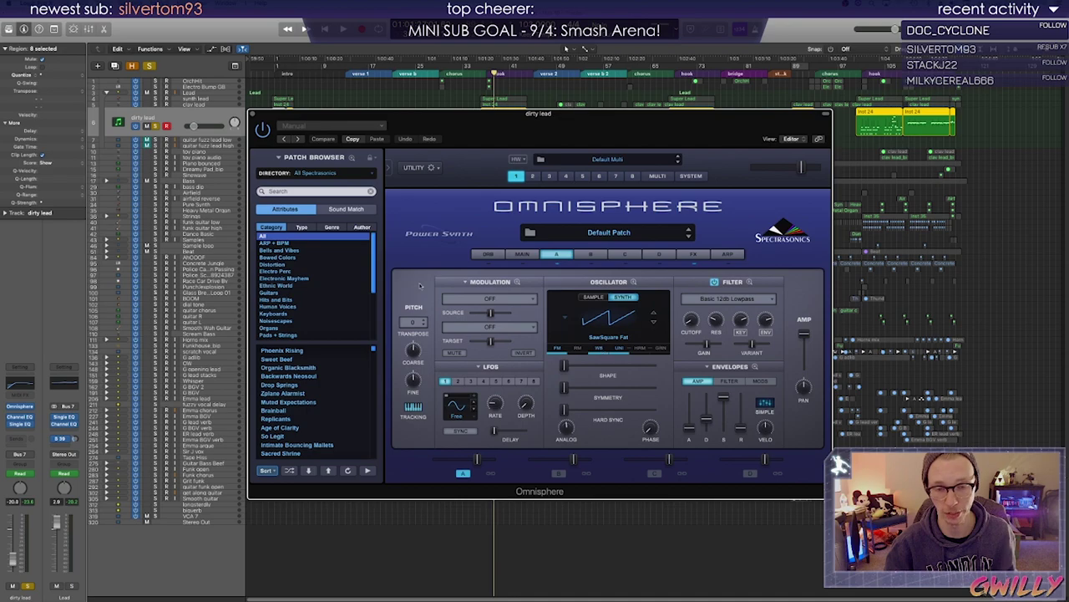
left_click(254, 115)
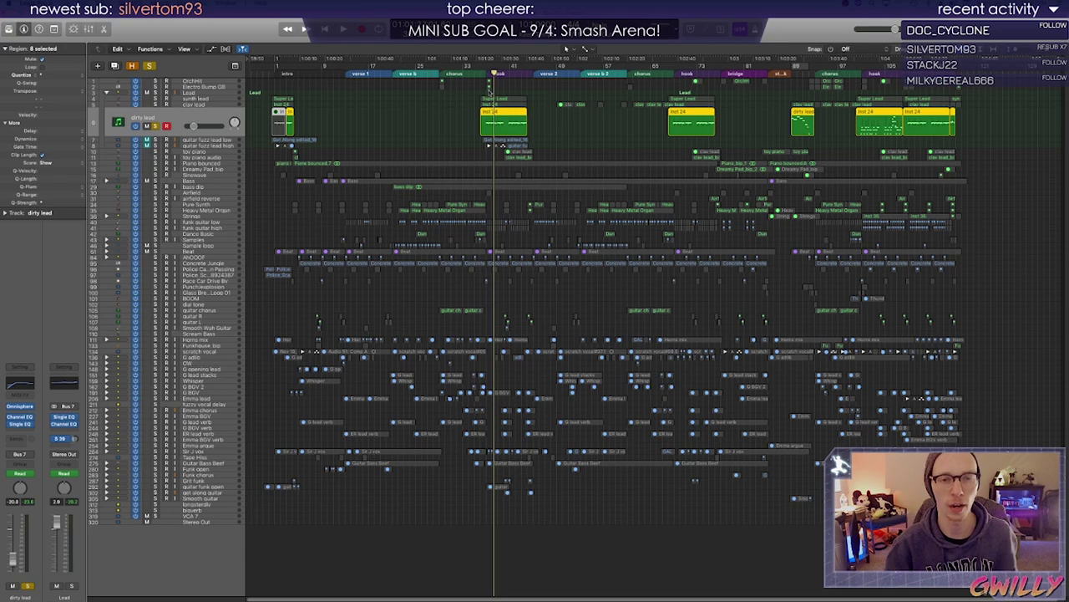
Play dirty lead alone in the first hook, then solo synth lead and clav lead with it and play all three together
key("space")
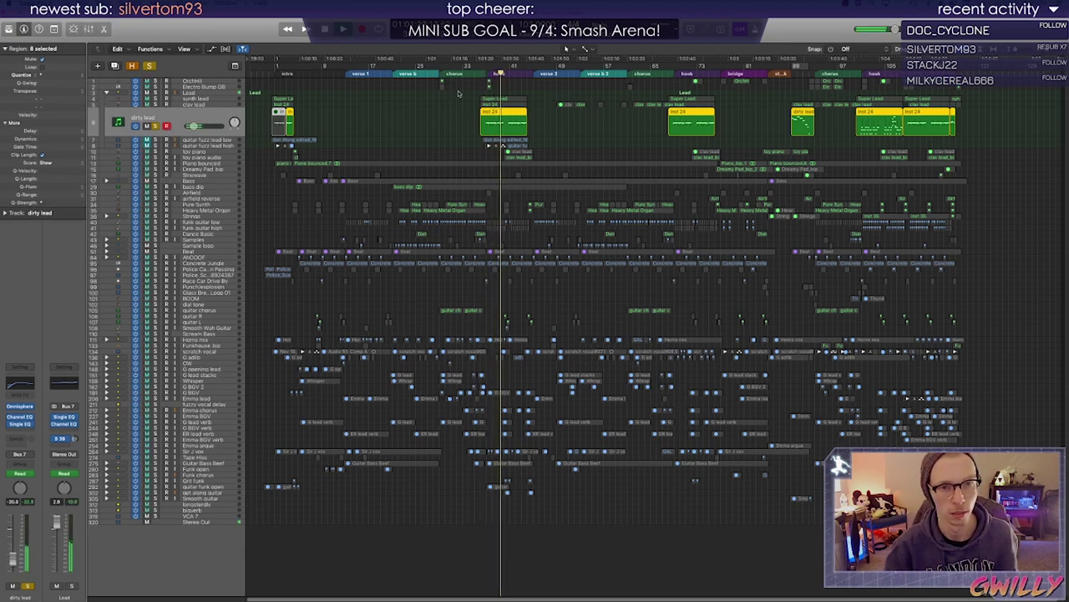
key("space")
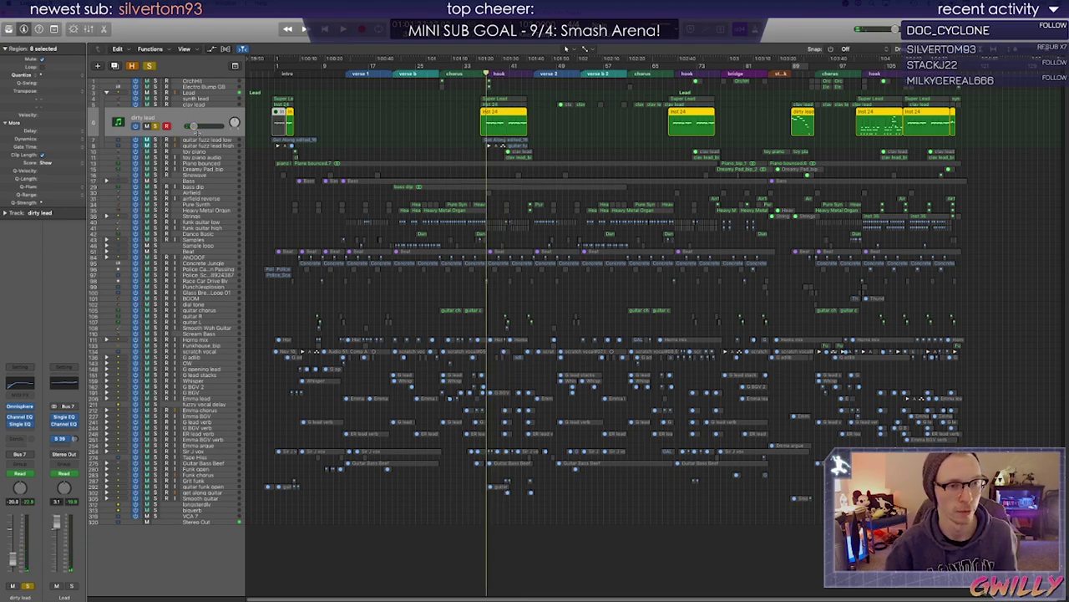
left_click_drag(155, 104, 155, 93)
key("space")
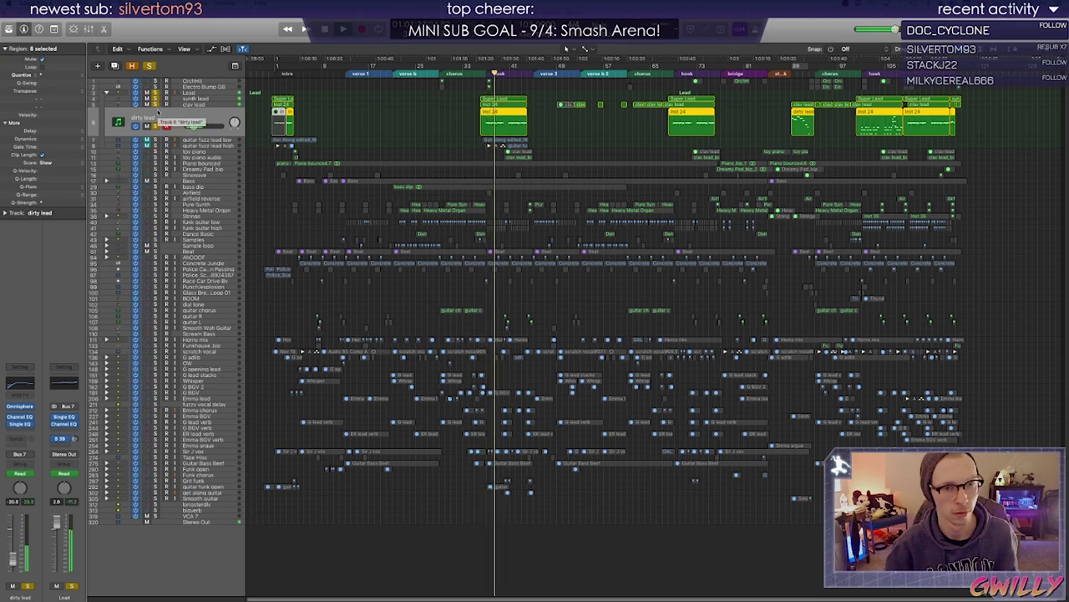
Add the low and high guitar fuzz leads to the solo and audition them from the start of the first hook
left_click(153, 140)
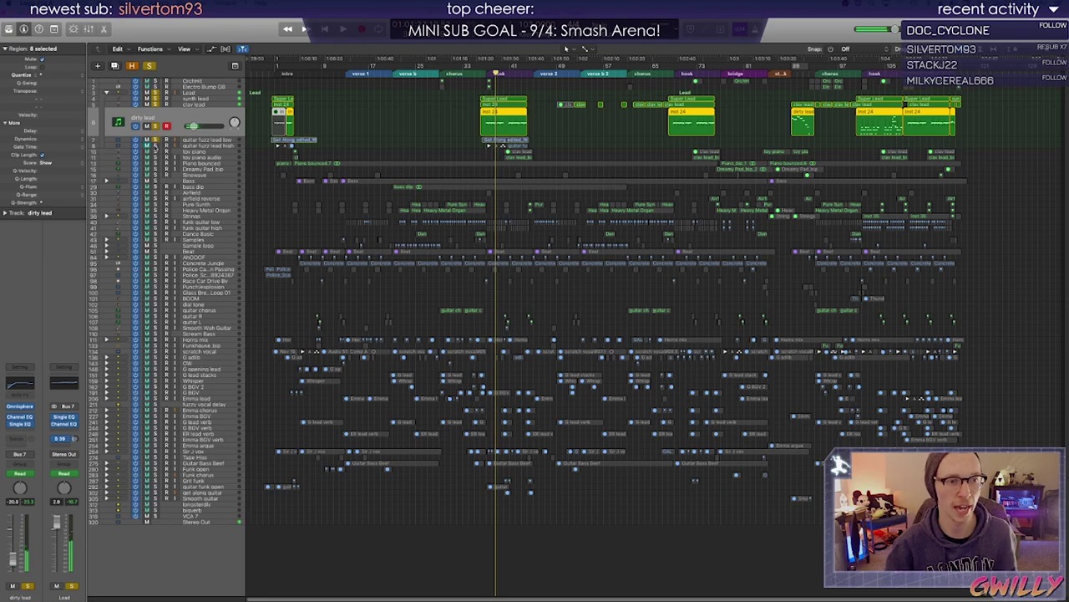
left_click(492, 75)
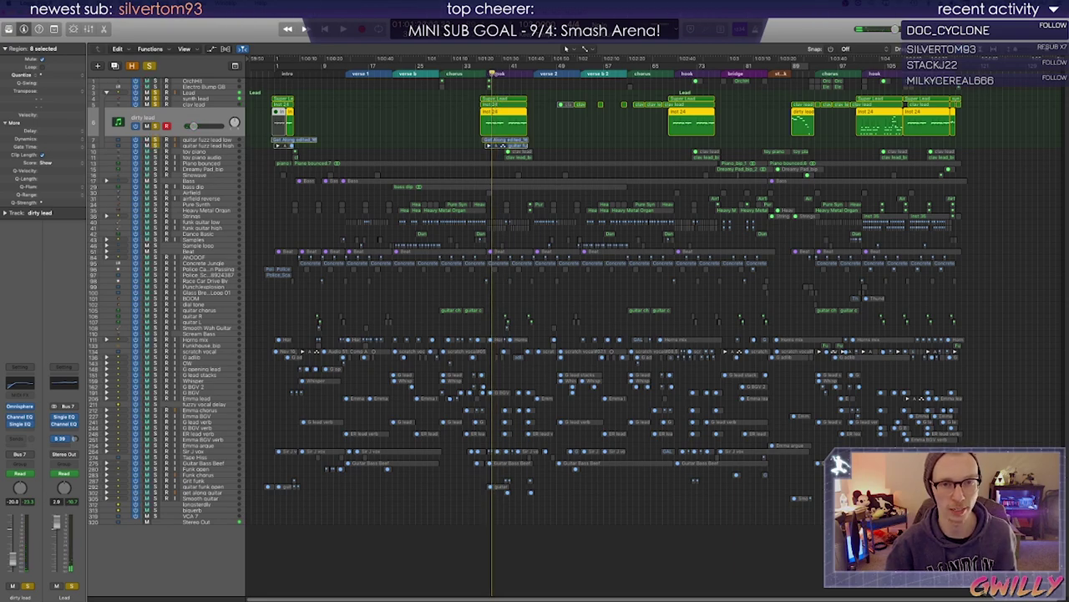
key("space")
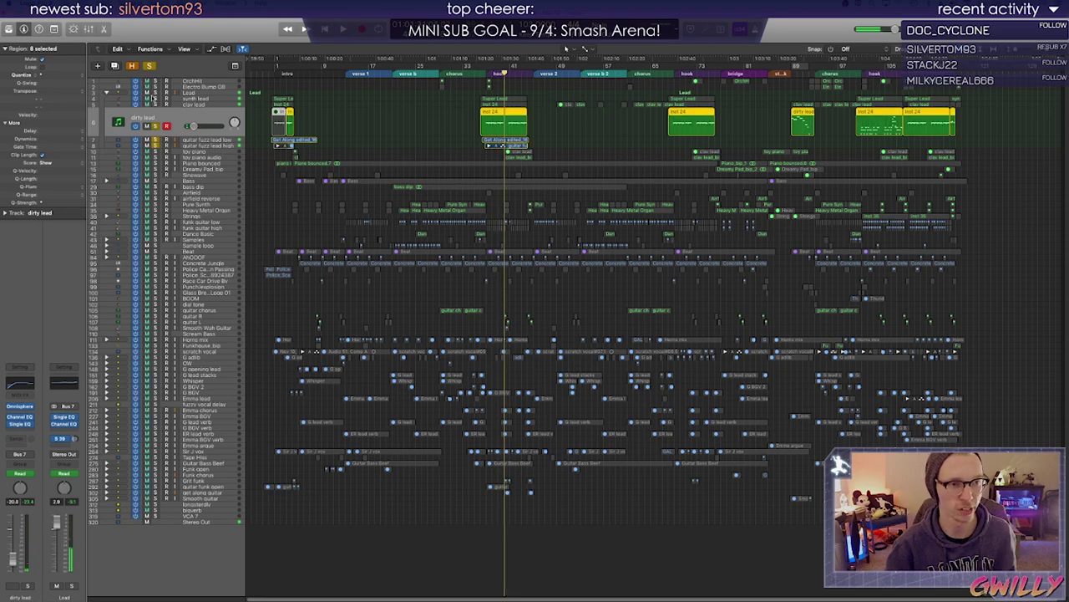
Solo the synth leads again without the guitar fuzz leads, replay the start of the first hook, and stop playback
left_click_drag(152, 100, 155, 98)
left_click_drag(155, 140, 156, 146)
left_click(485, 72)
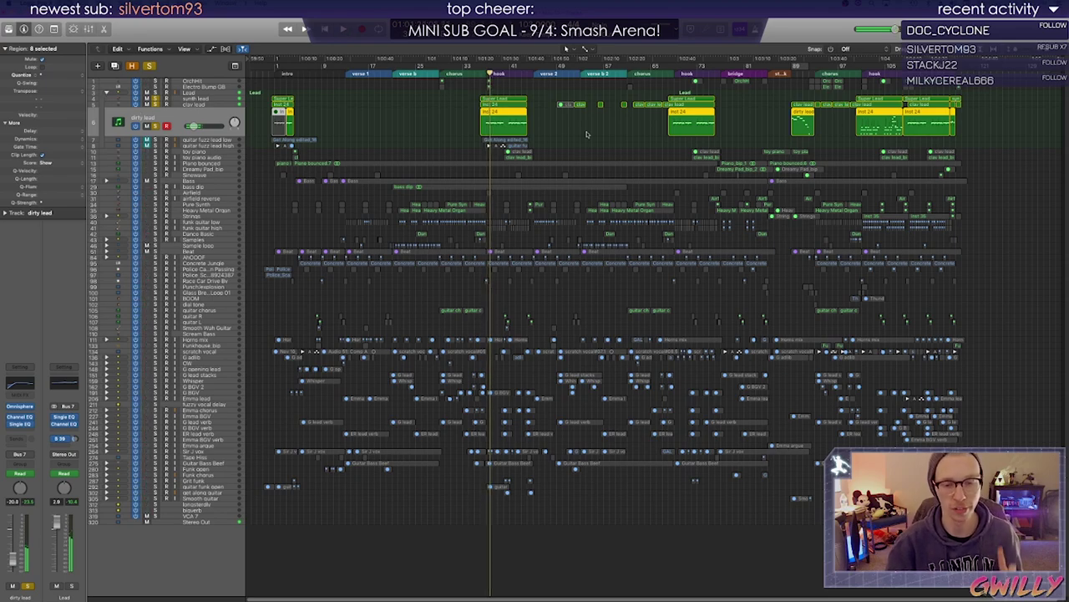
key("space")
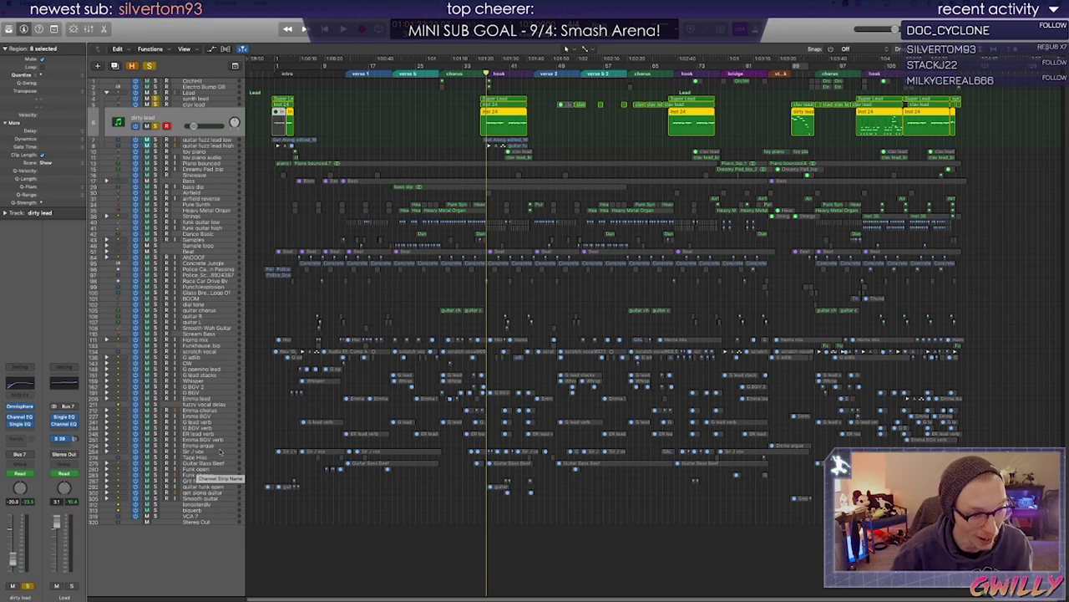
Deselect all regions, expand the Horns mix stack, solo it alongside the leads, and play the first hook
left_click(292, 544)
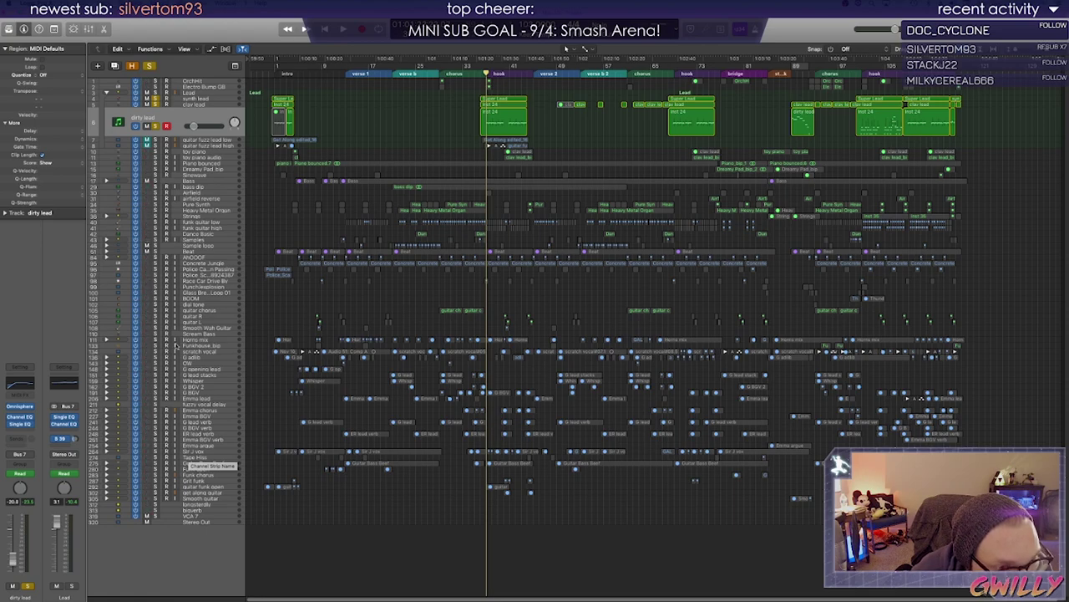
left_click(106, 339)
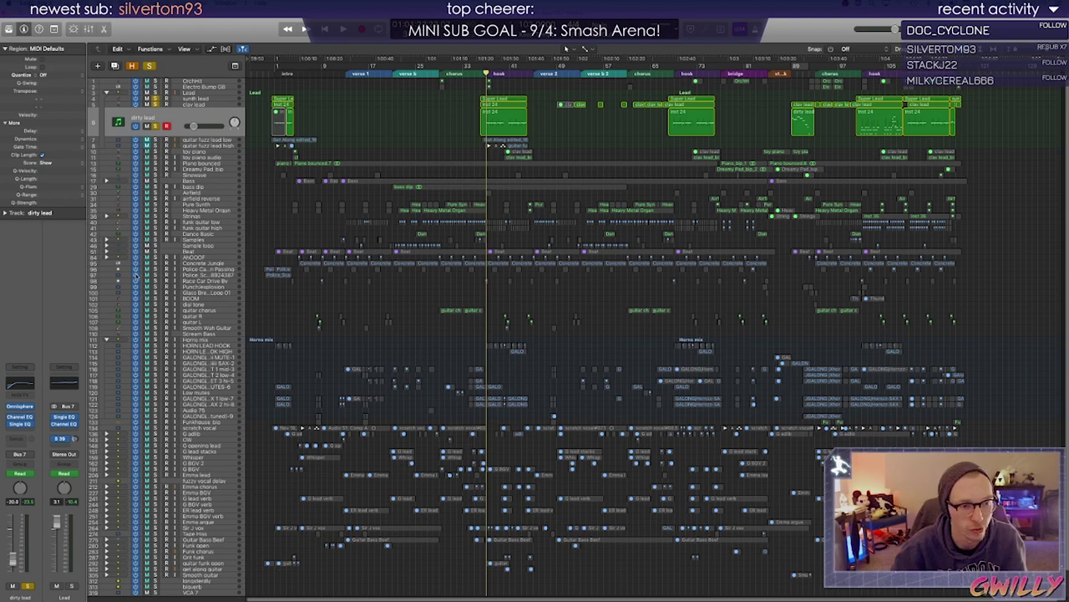
left_click(156, 339)
key("space")
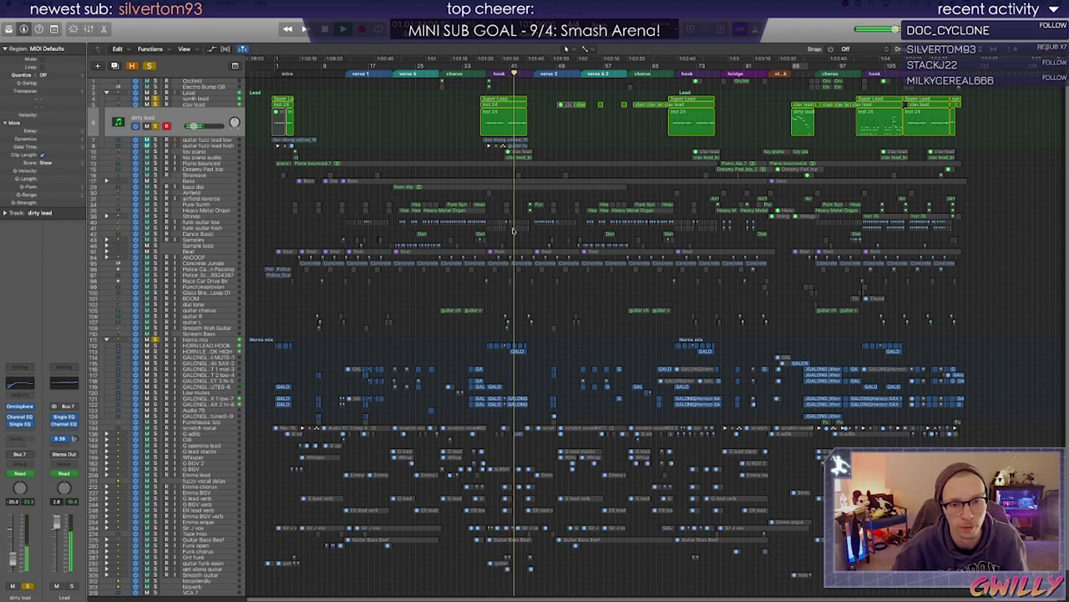
key("space")
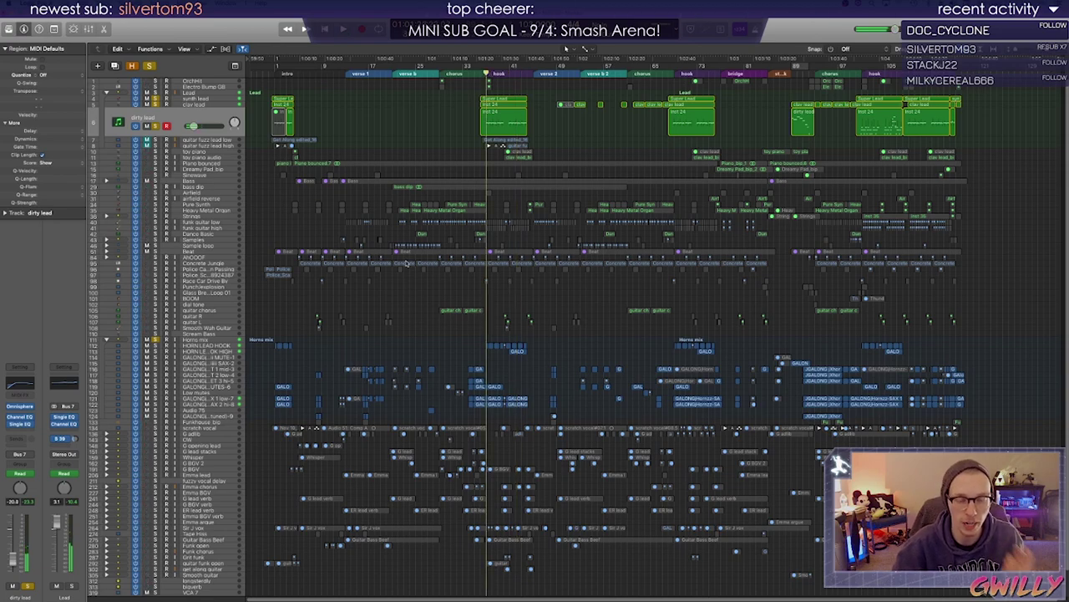
Unsolo the synth leads, play the Horns mix alone through the first hook, and return the playhead to the hook
left_click_drag(155, 126, 156, 98)
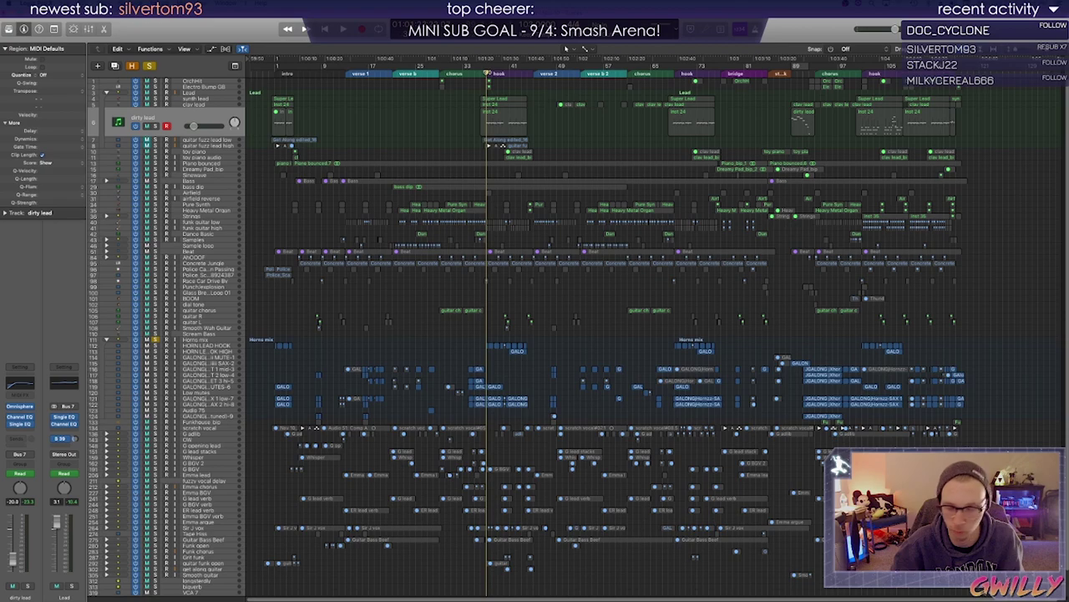
key("space")
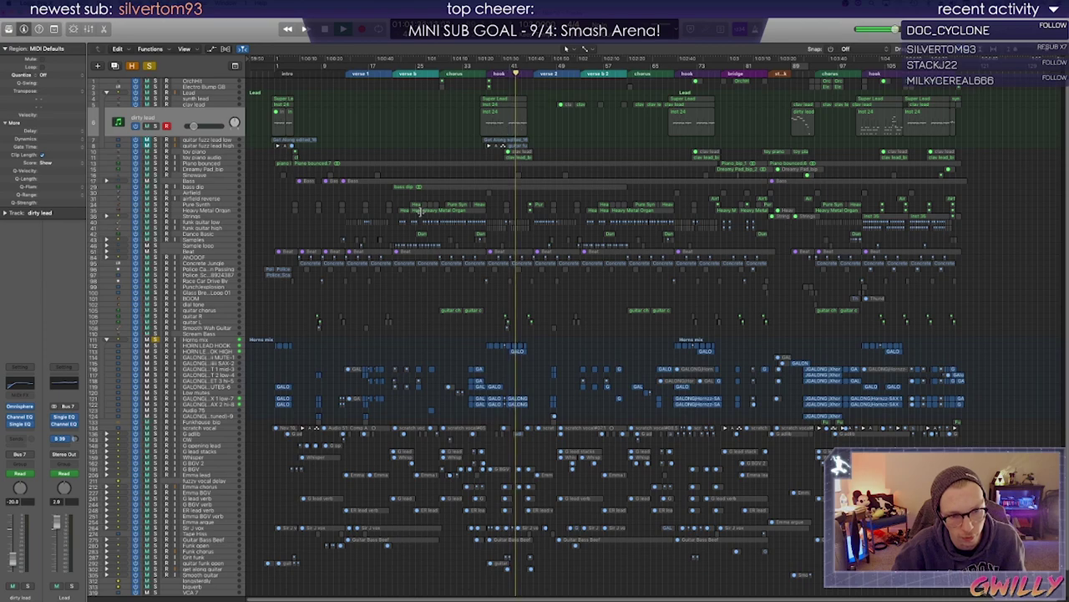
left_click(491, 83)
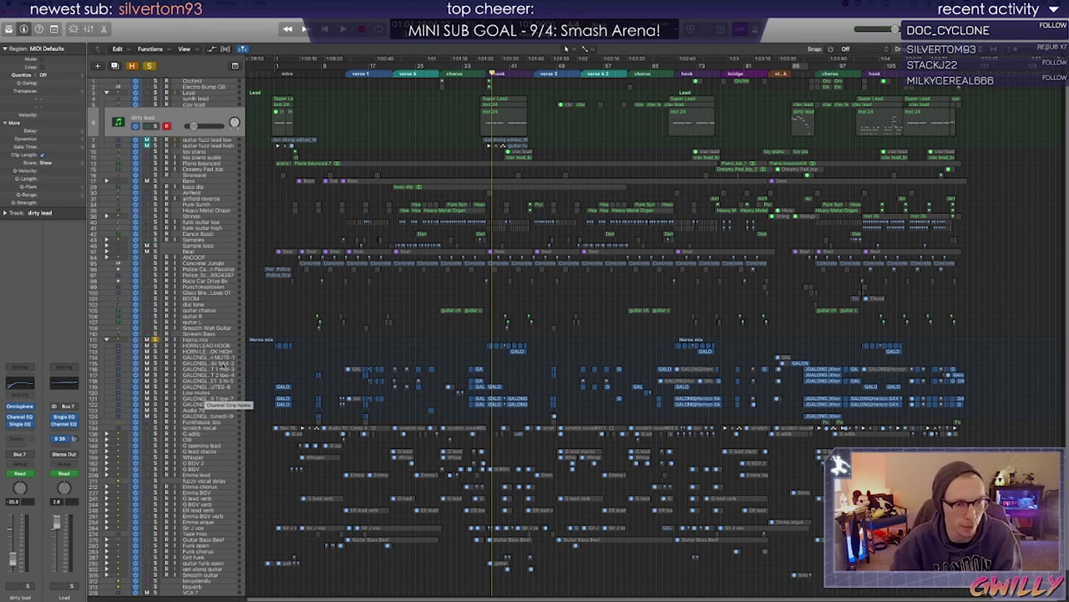
Look through the individual trumpet, mute and sax tracks in the Horns mix stack, ending on the low SAX 1 track
left_click(222, 369)
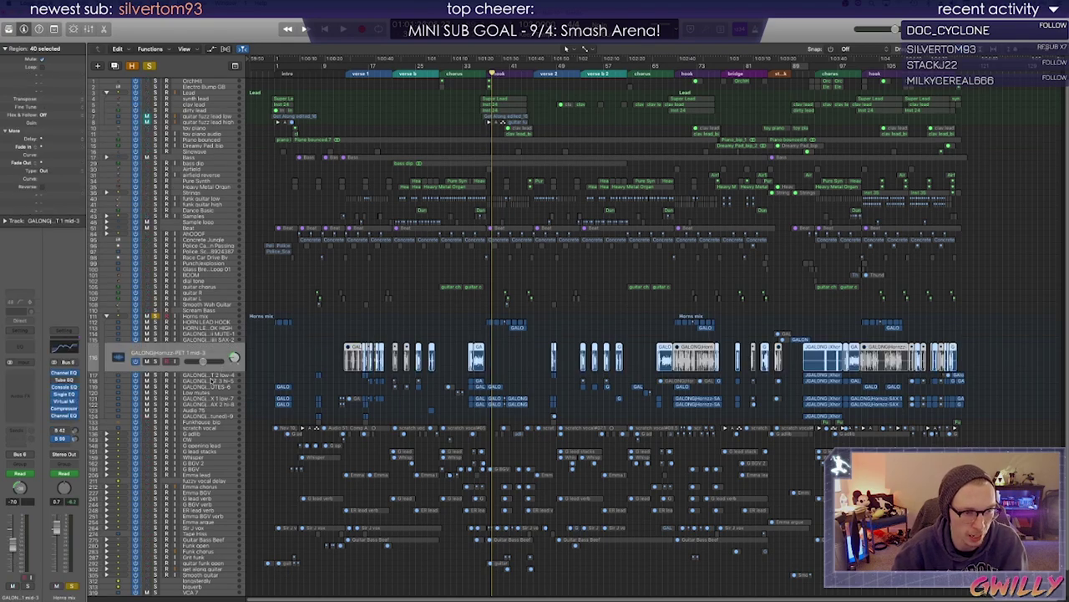
left_click(211, 378)
left_click(212, 382)
left_click(211, 387)
left_click(209, 392)
left_click(207, 398)
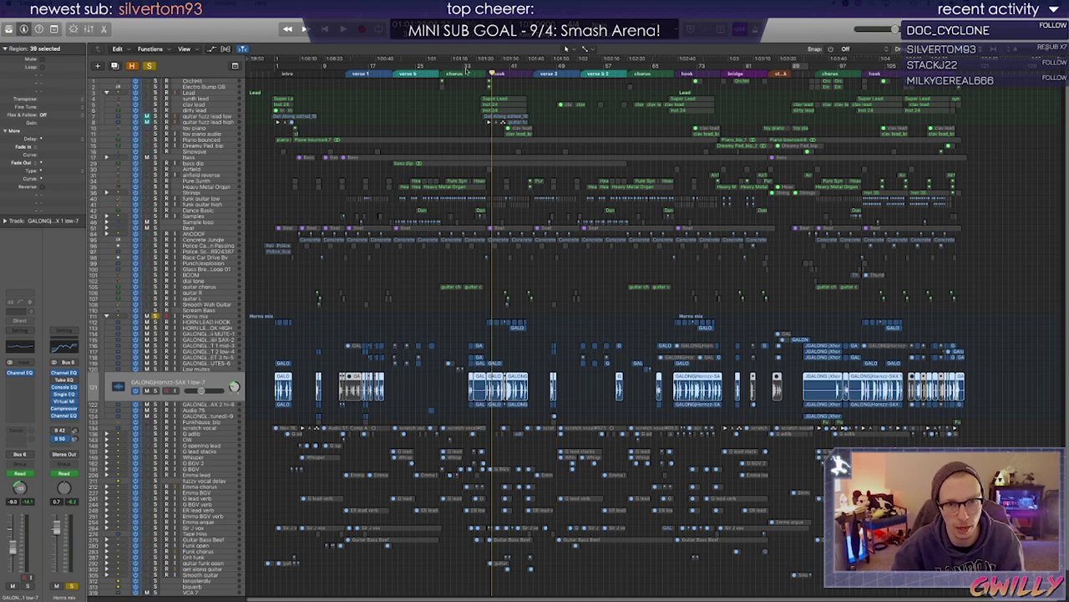
Audition the horns in the first and second hooks, then unsolo and collapse the Horns mix stack
left_click(487, 72)
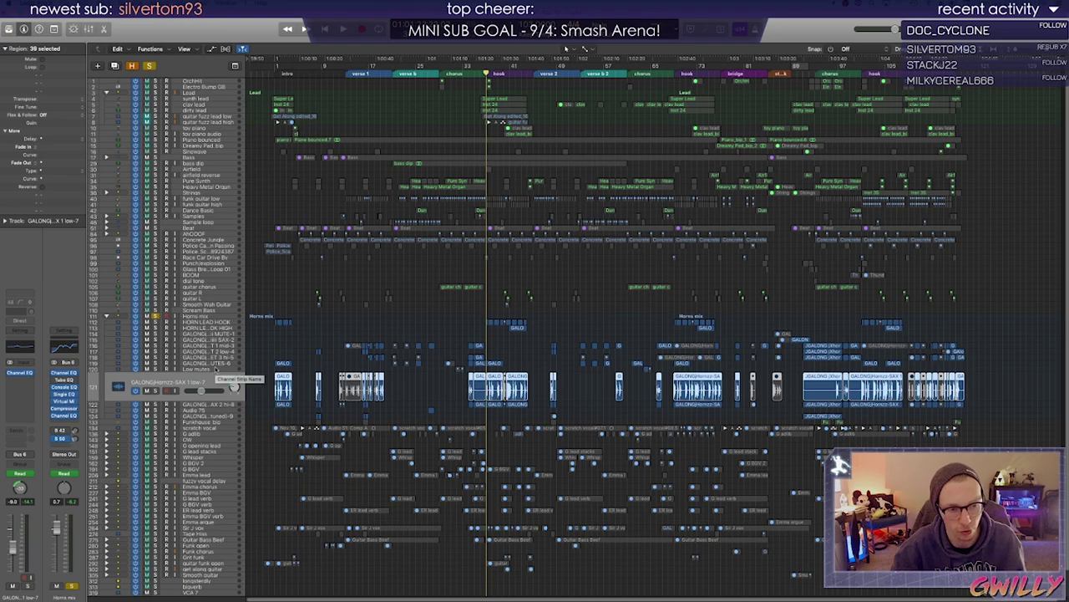
key("space")
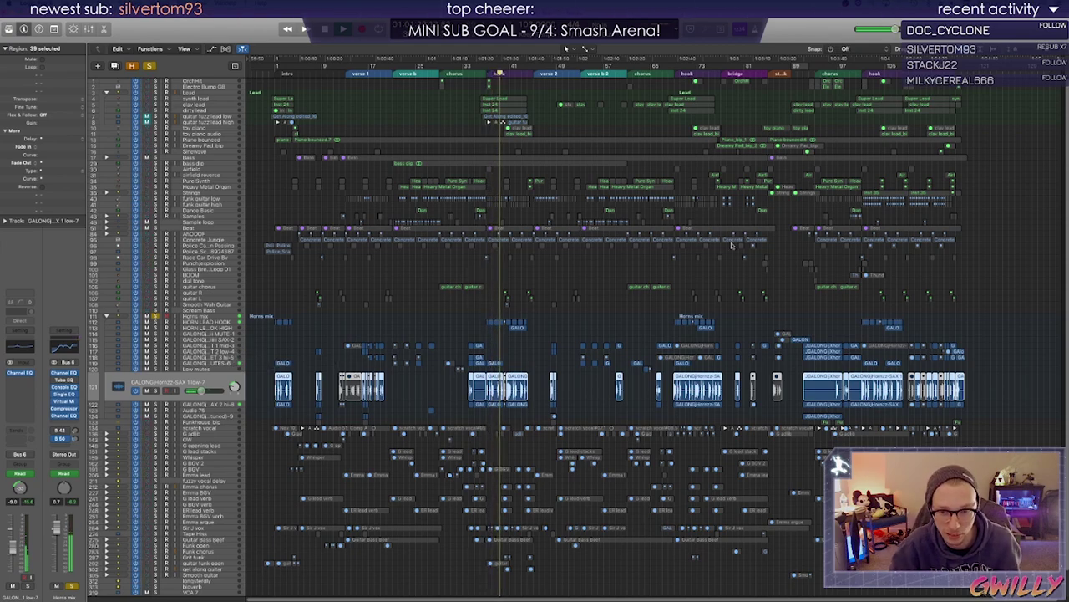
left_click(679, 74)
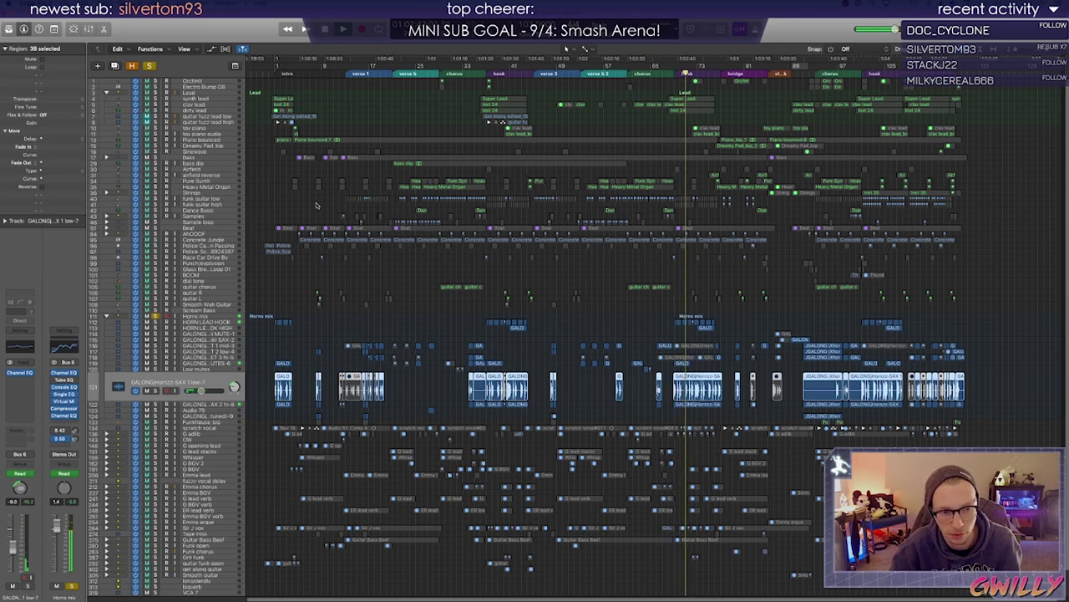
left_click(487, 73)
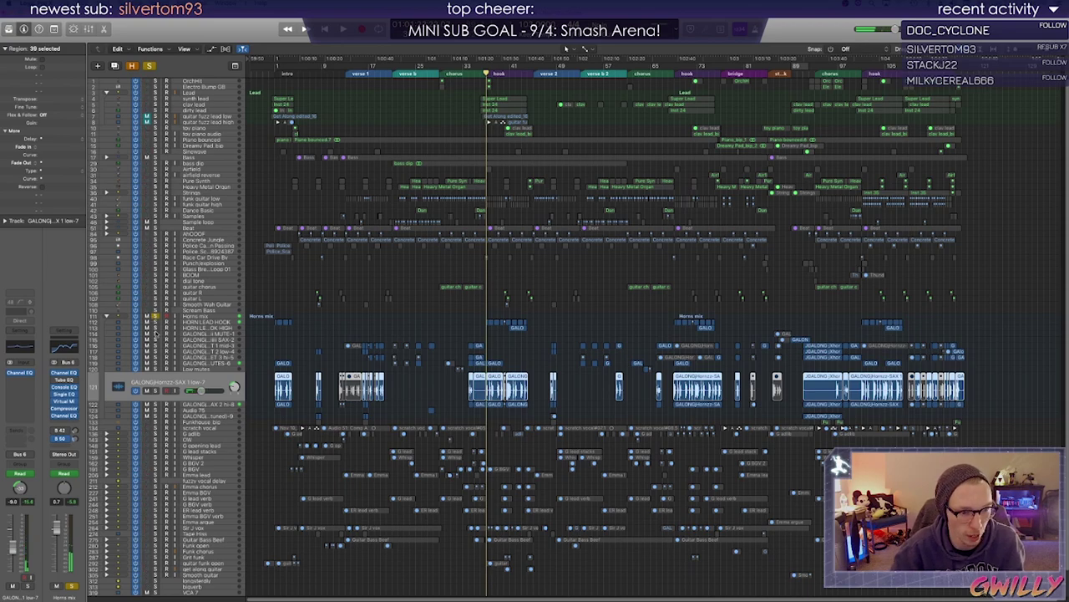
left_click(156, 316)
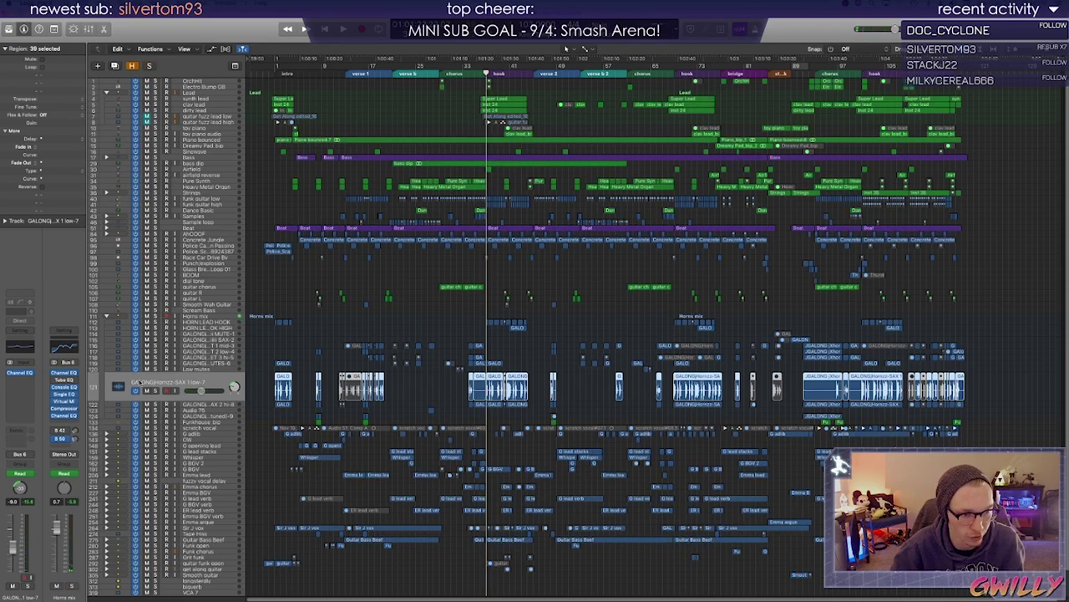
left_click(106, 316)
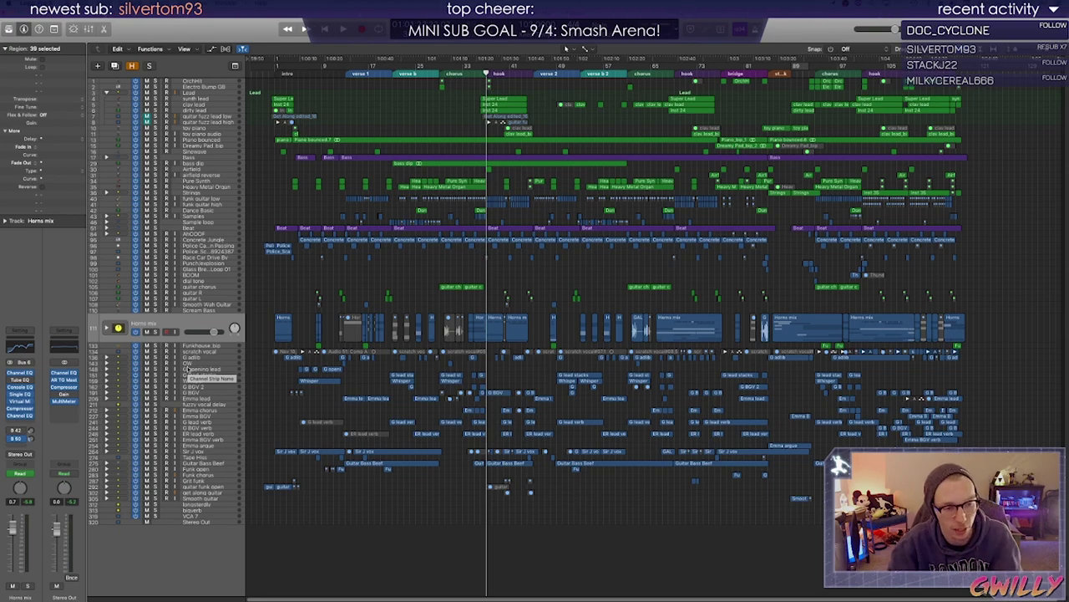
Solo the Sir J vox stack, save the project, deselect the stack's regions, and play it in the first hook
left_click(154, 451)
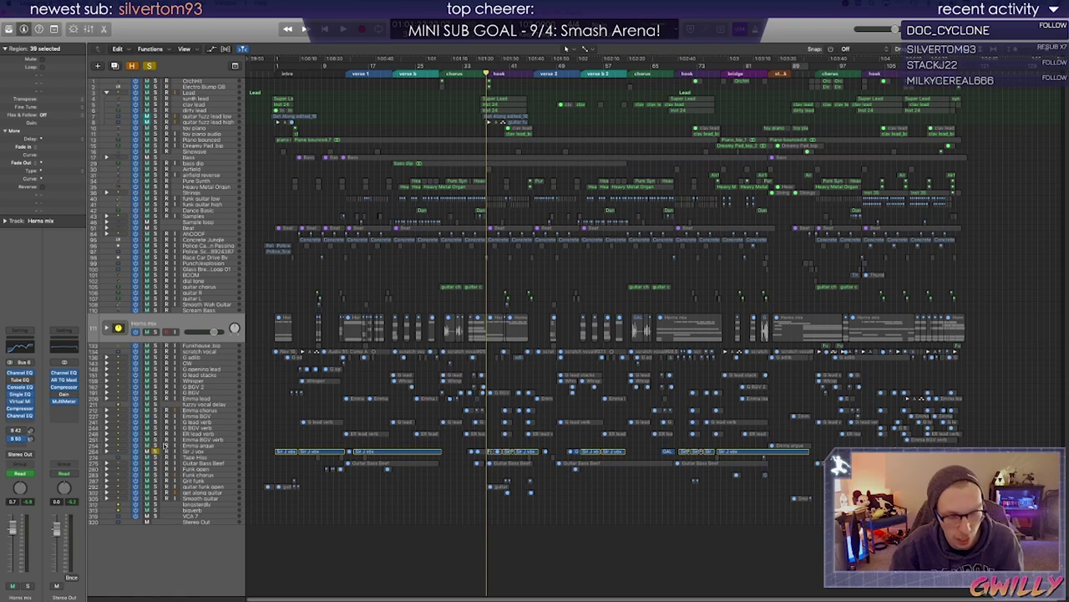
key("super+s")
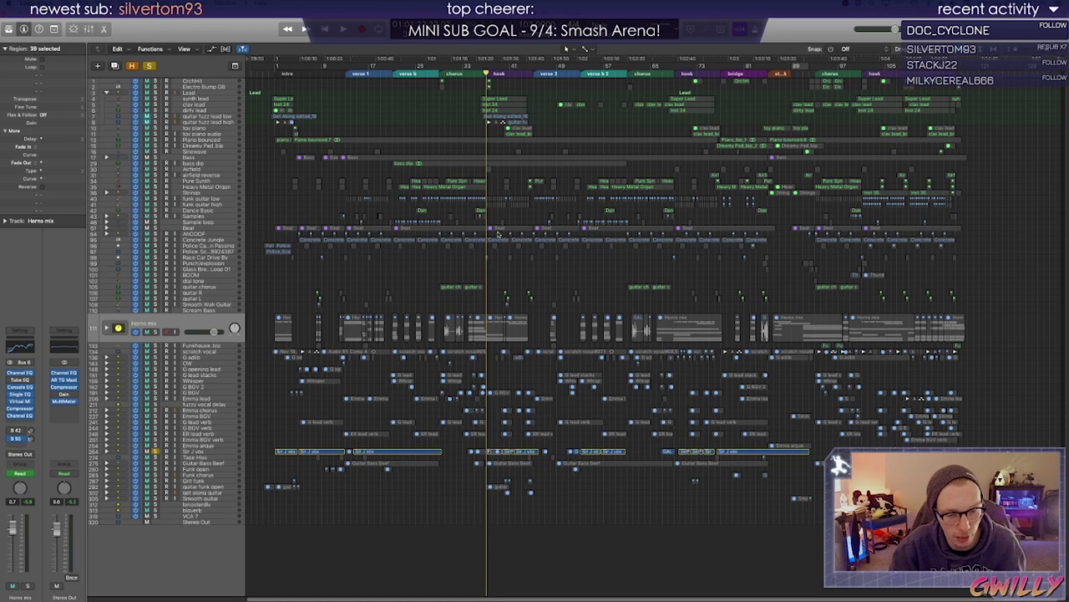
left_click(189, 450)
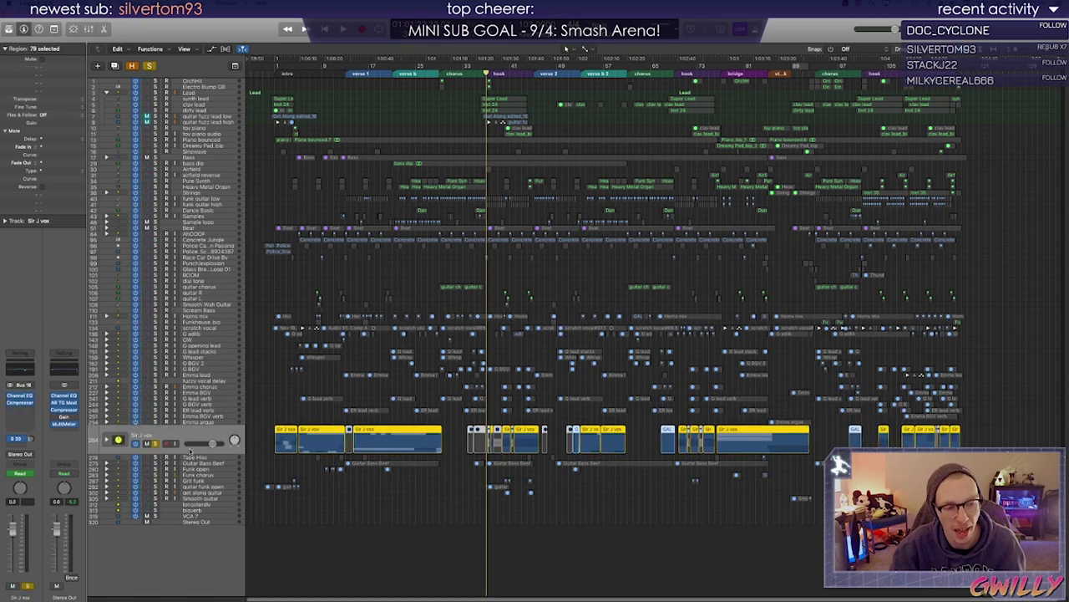
left_click(440, 484)
left_click(499, 73)
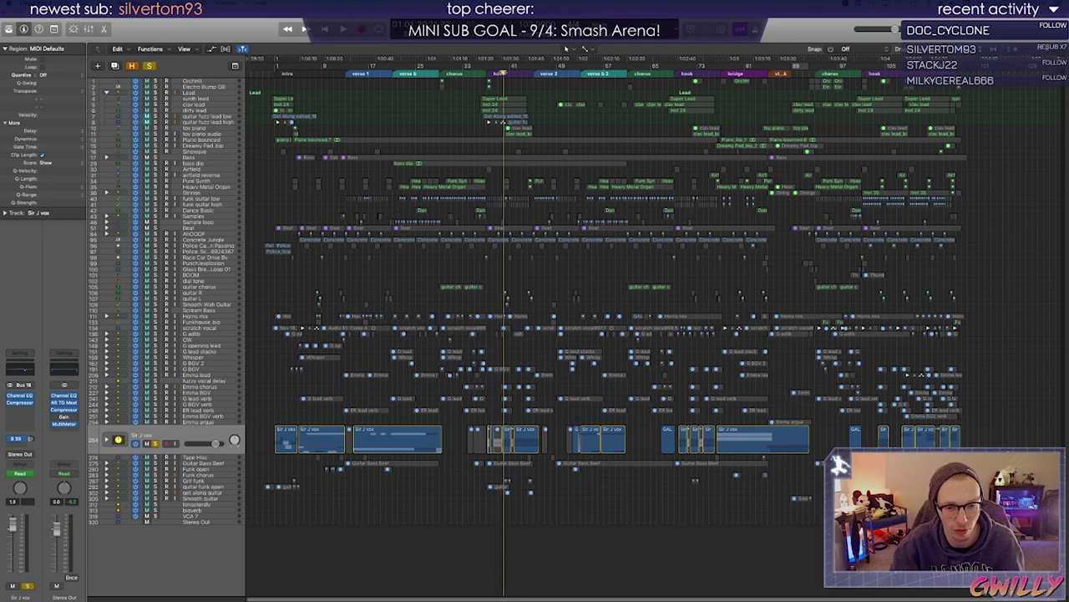
key("space")
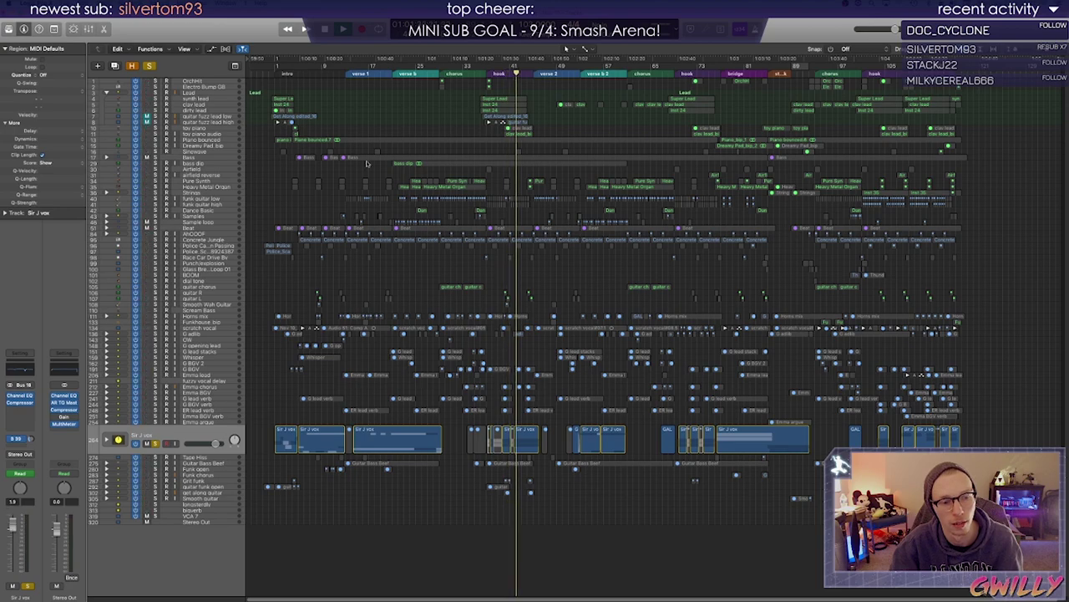
Expand the Sir J vox stack, solo all of its subtracks, and play them
left_click(107, 439)
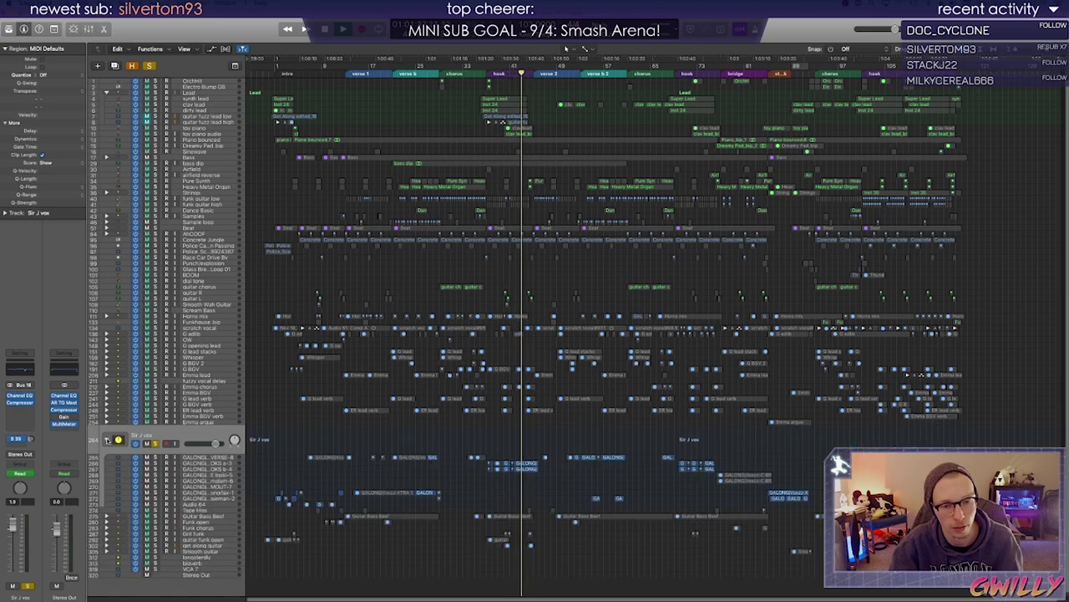
key("space")
left_click_drag(155, 457, 154, 505)
key("space")
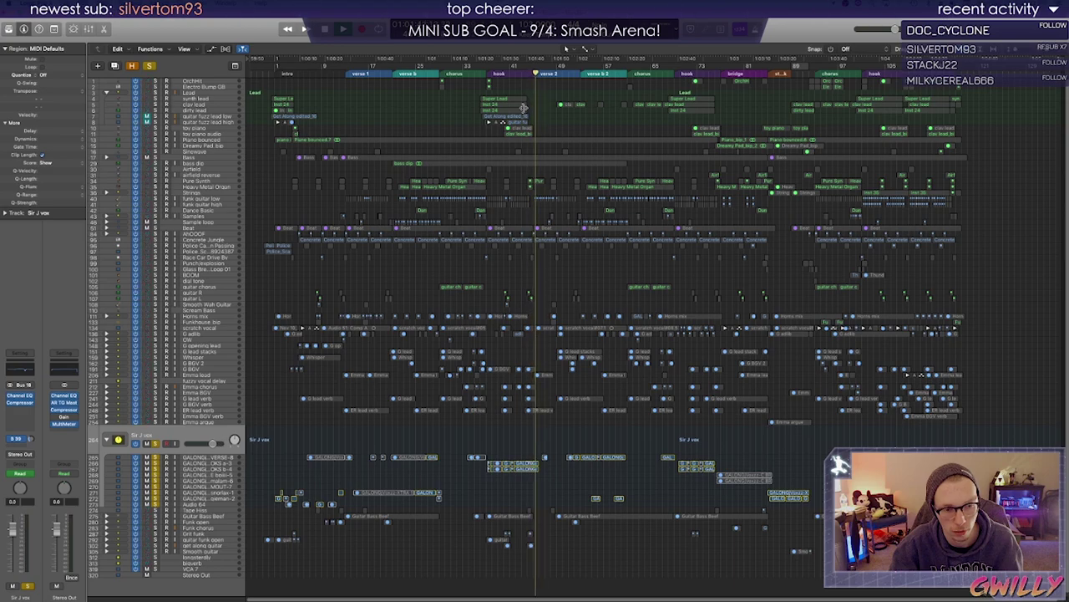
Unsolo the Sir J vox stack, stop playback, and park the playhead near the end of the first hook
left_click(155, 443)
key("space")
left_click(525, 67)
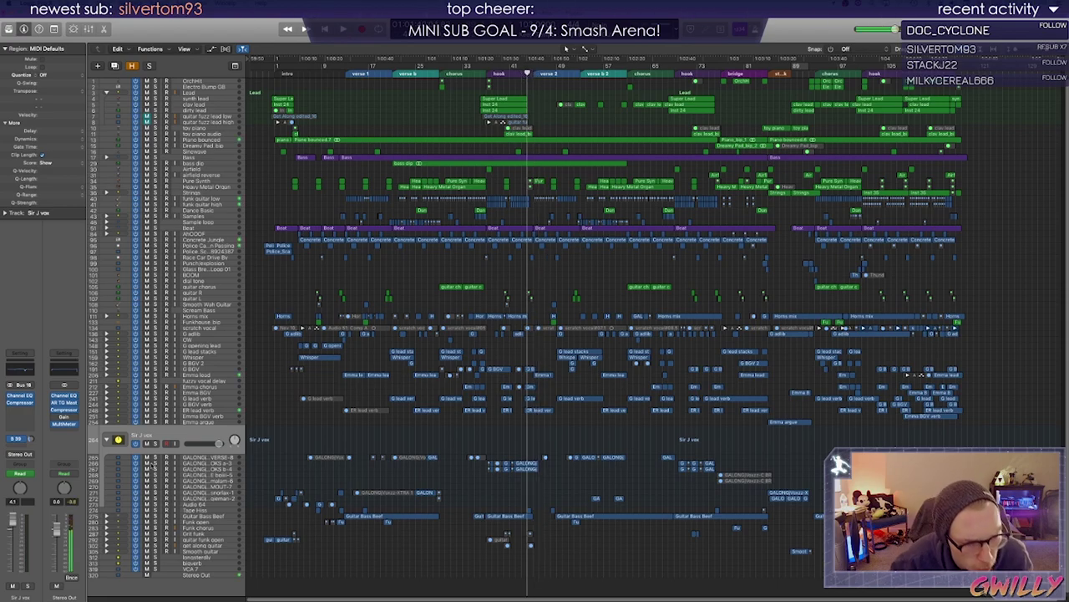
Solo the two hook vocal tracks in the Sir J vox stack to inspect their regions, then unsolo them
left_click(155, 463)
left_click(155, 468)
left_click(223, 463)
left_click(379, 464)
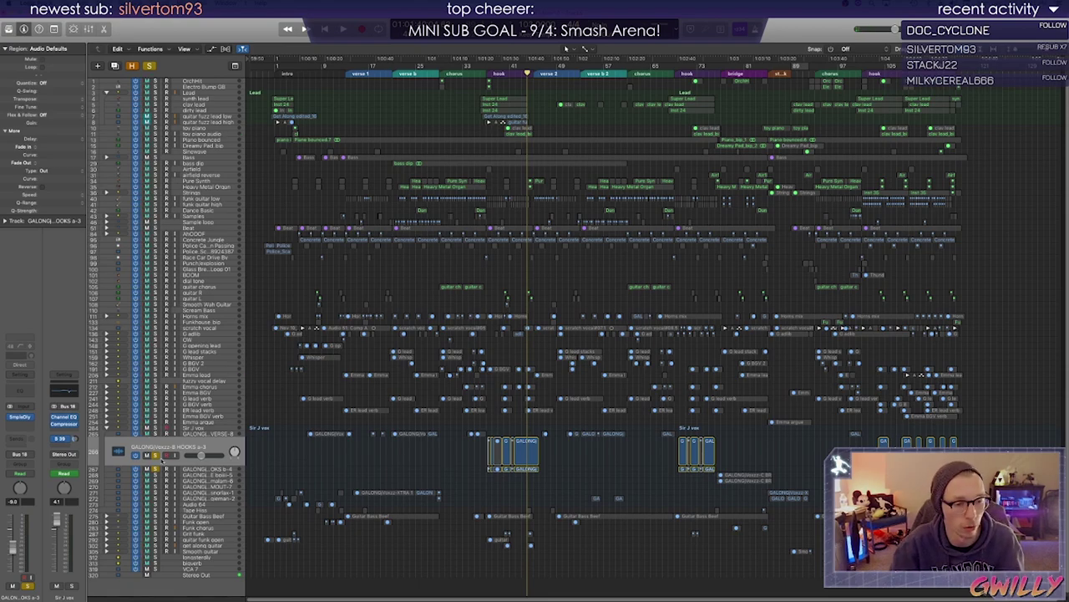
left_click(155, 456)
left_click(155, 469)
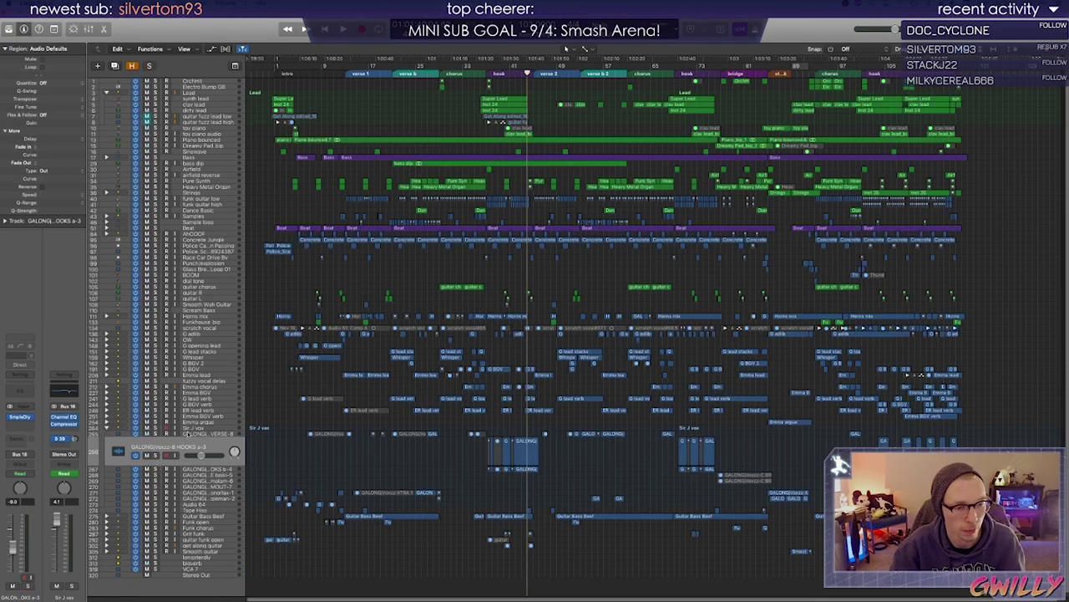
Audition the GALONG verse vocal track soloed in verse b, then unsolo it and collapse the Sir J vox stack
left_click(189, 434)
left_click(433, 479)
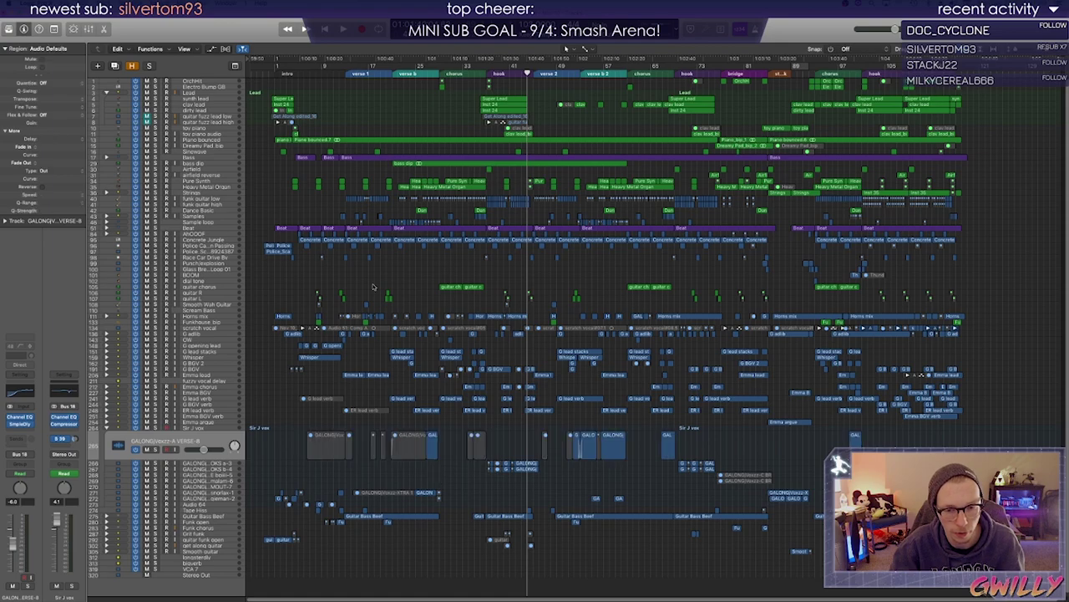
left_click(421, 73)
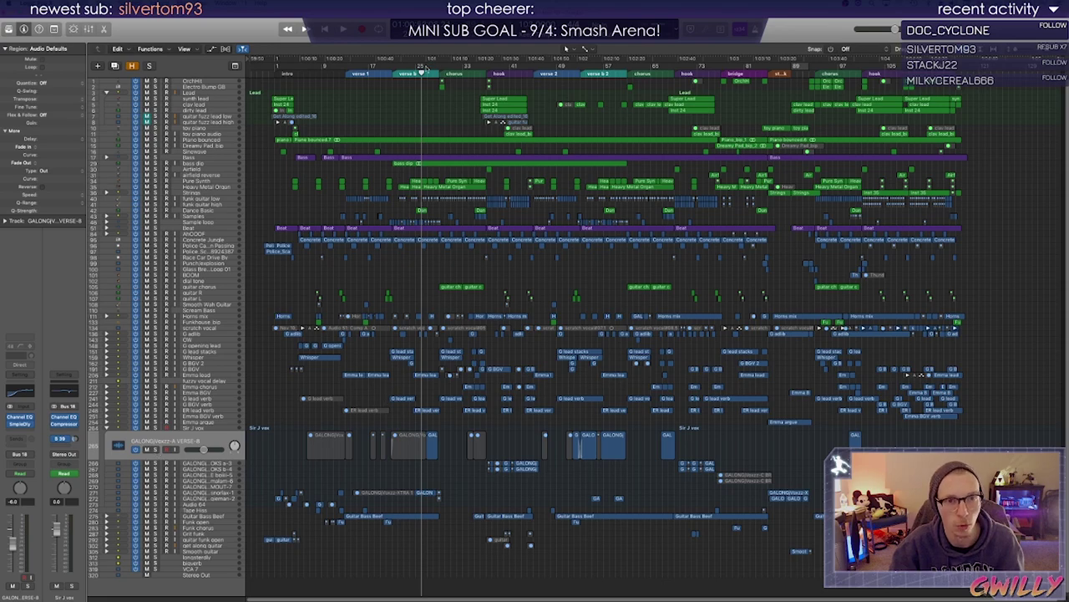
key("space")
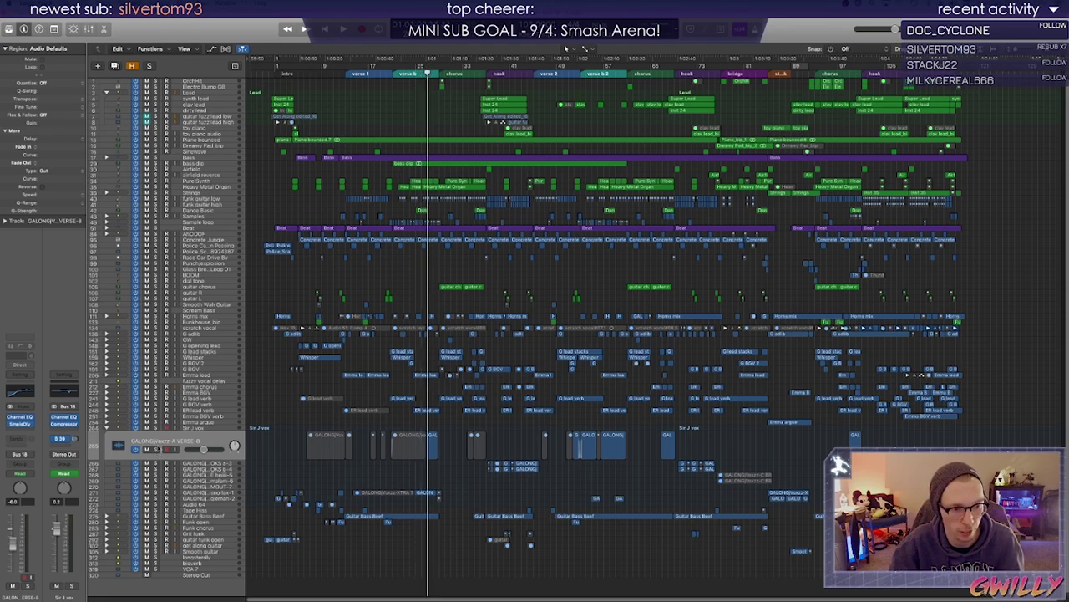
left_click(153, 449)
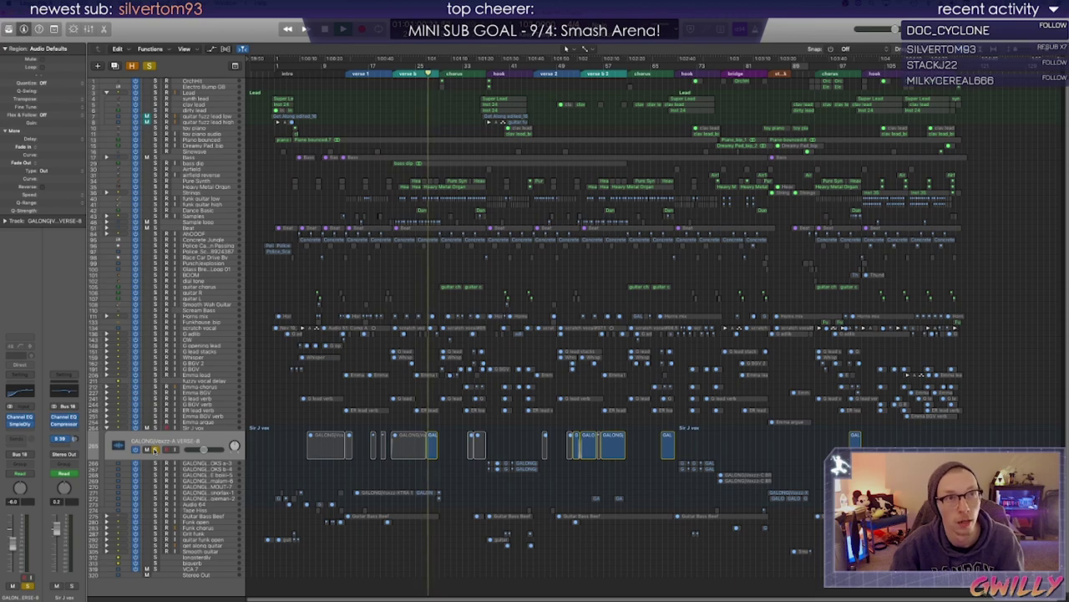
left_click(154, 449)
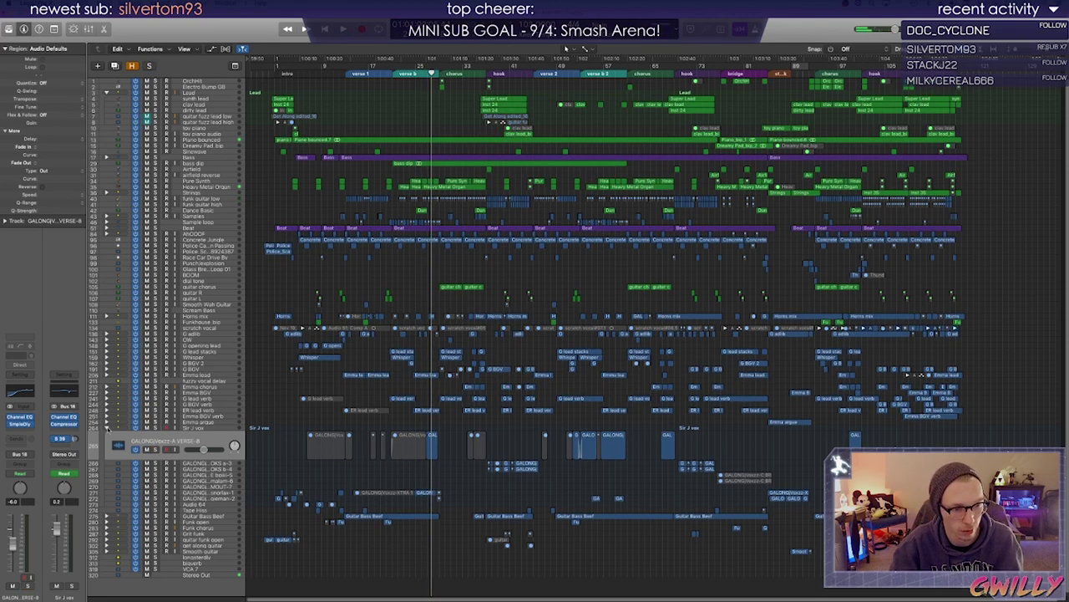
left_click(106, 428)
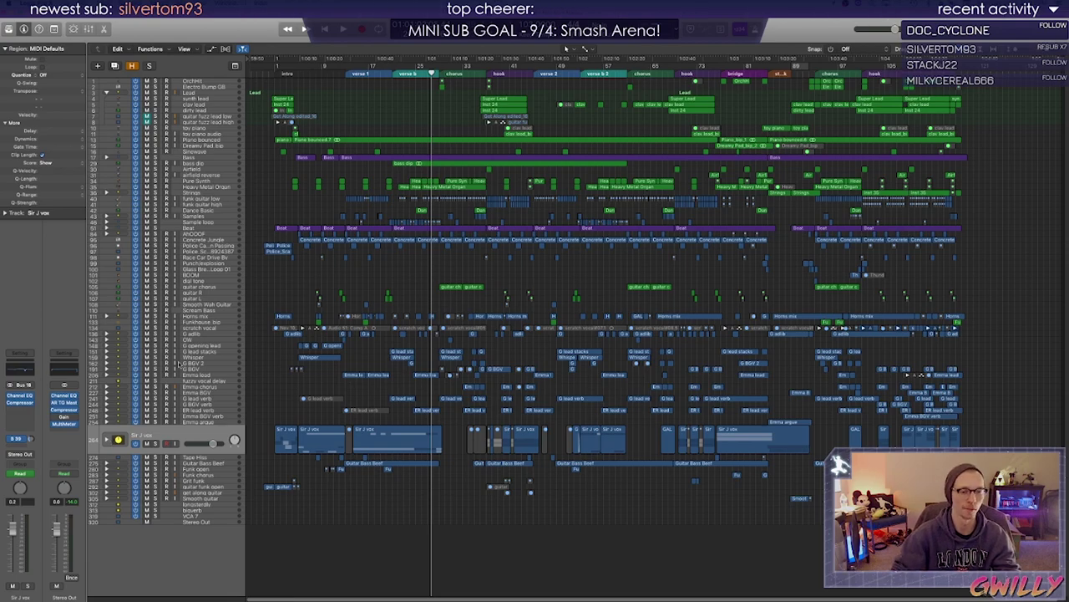
Solo the Guitar Bass Beef stack with its regions deselected and play it in verse 1
left_click(394, 74)
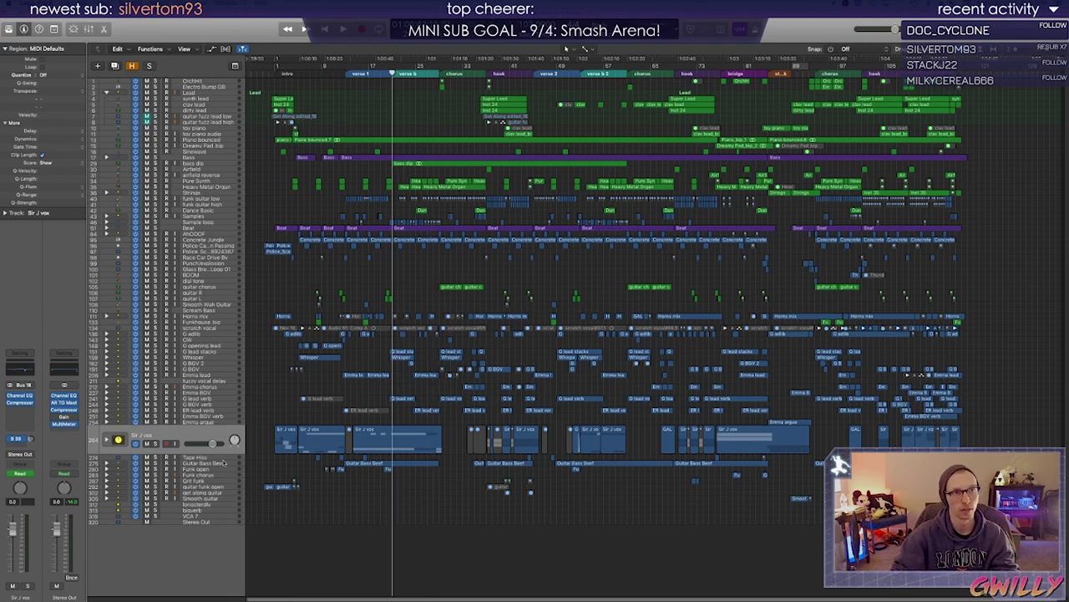
left_click(192, 464)
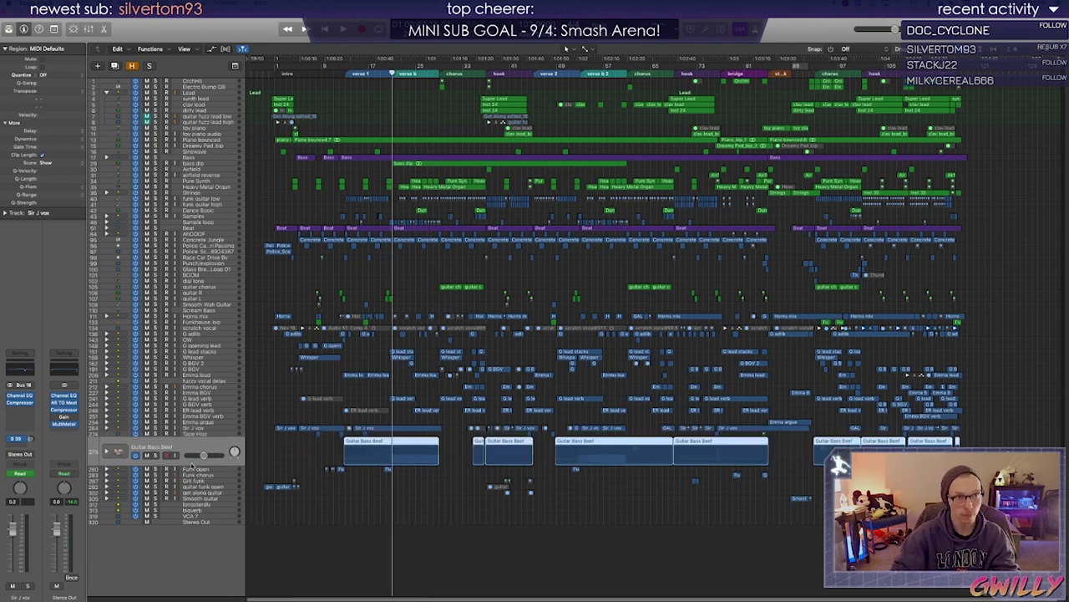
left_click(489, 518)
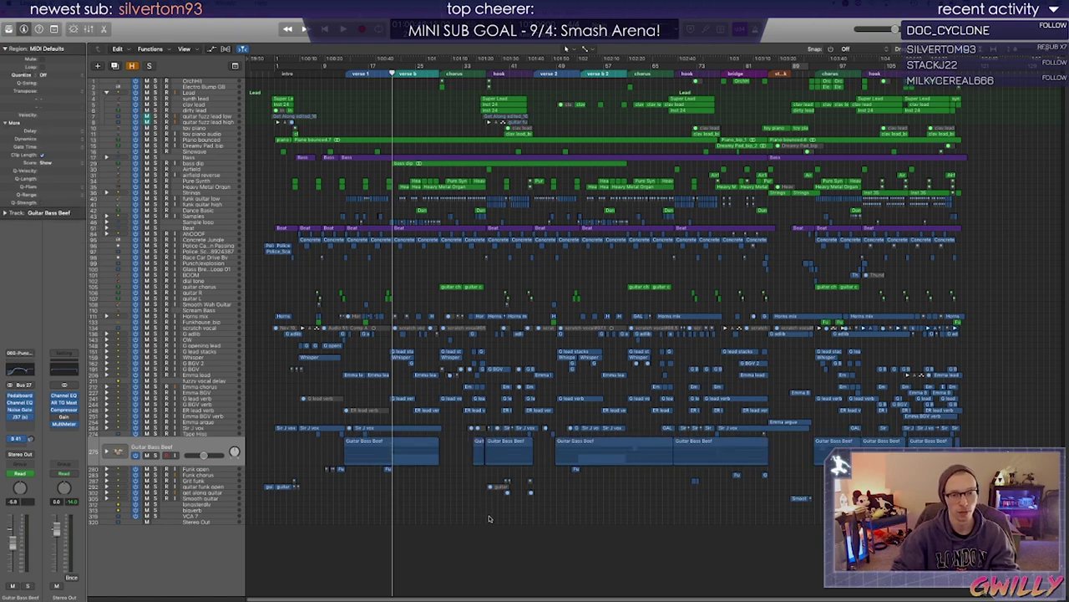
left_click(156, 454)
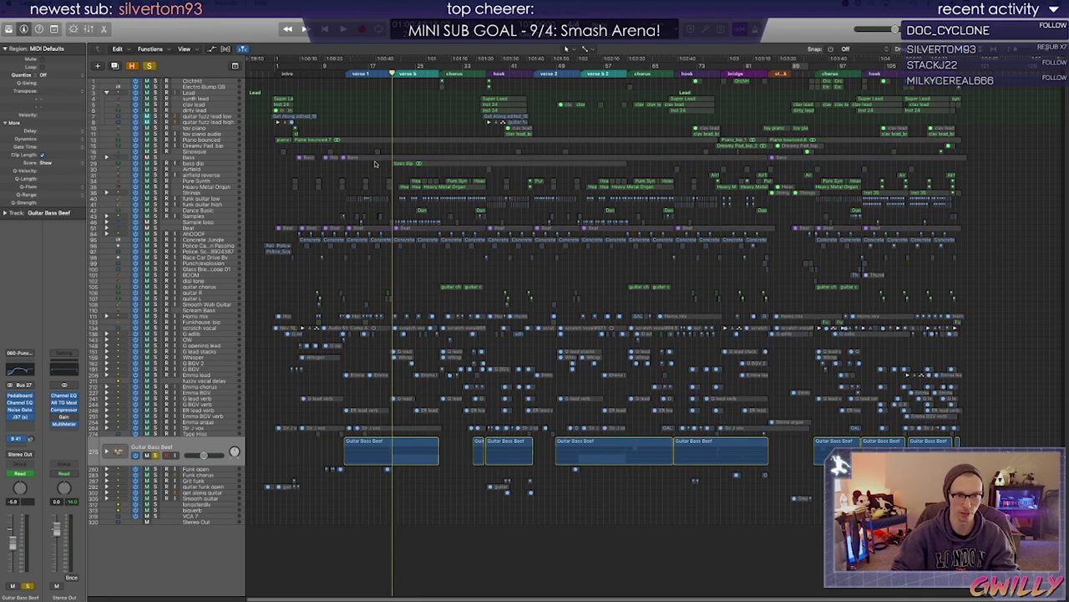
left_click(376, 72)
key("space")
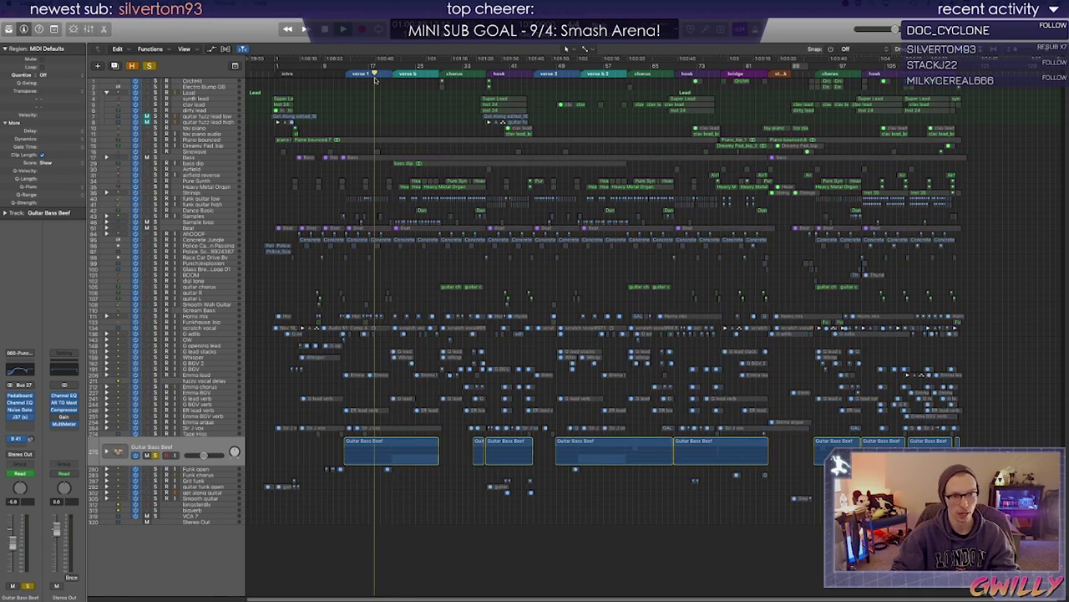
left_click(351, 75)
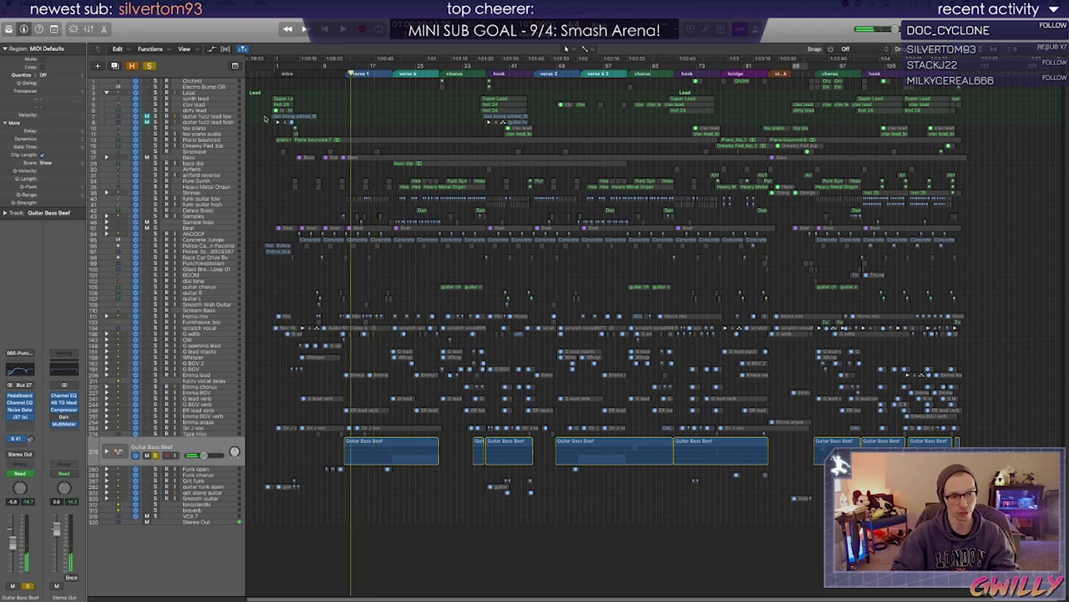
Also solo the guitar stacks from Funk open through Smooth guitar, and play all the guitars from the intro
left_click(155, 470)
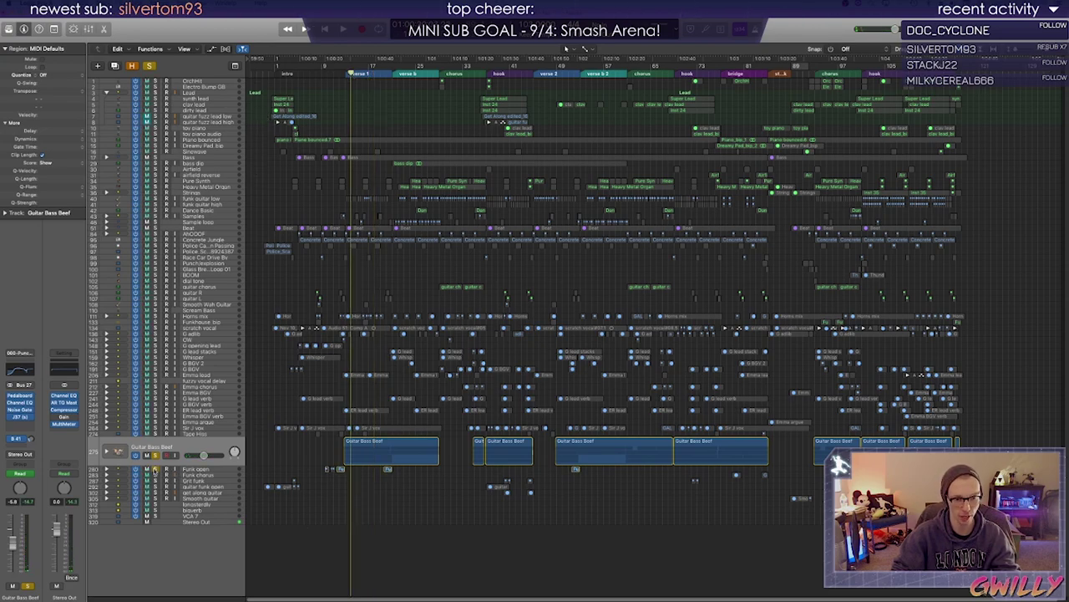
left_click(345, 72)
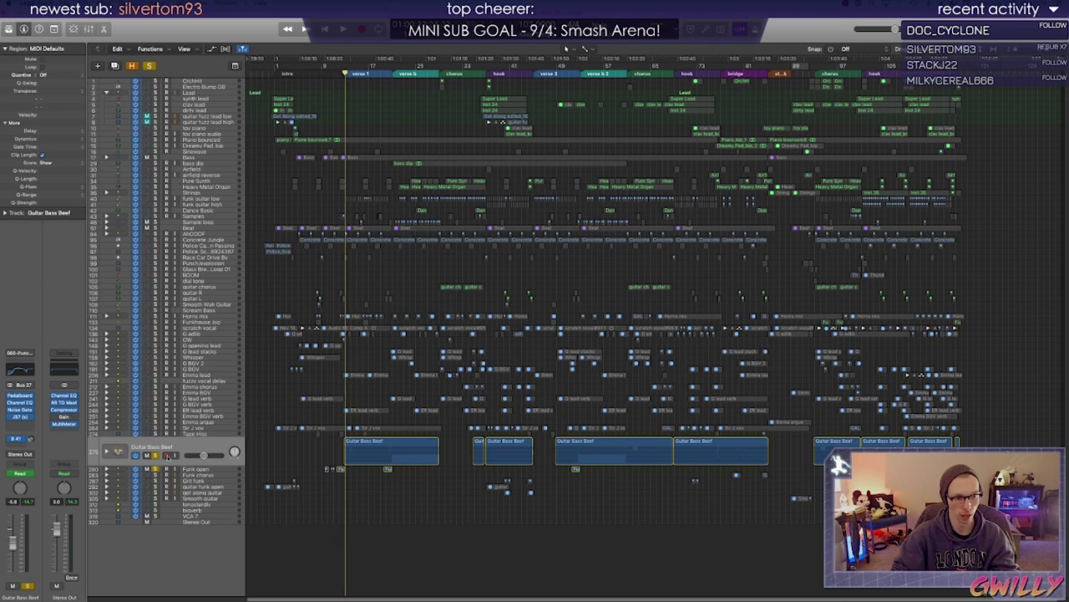
left_click_drag(155, 498, 155, 476)
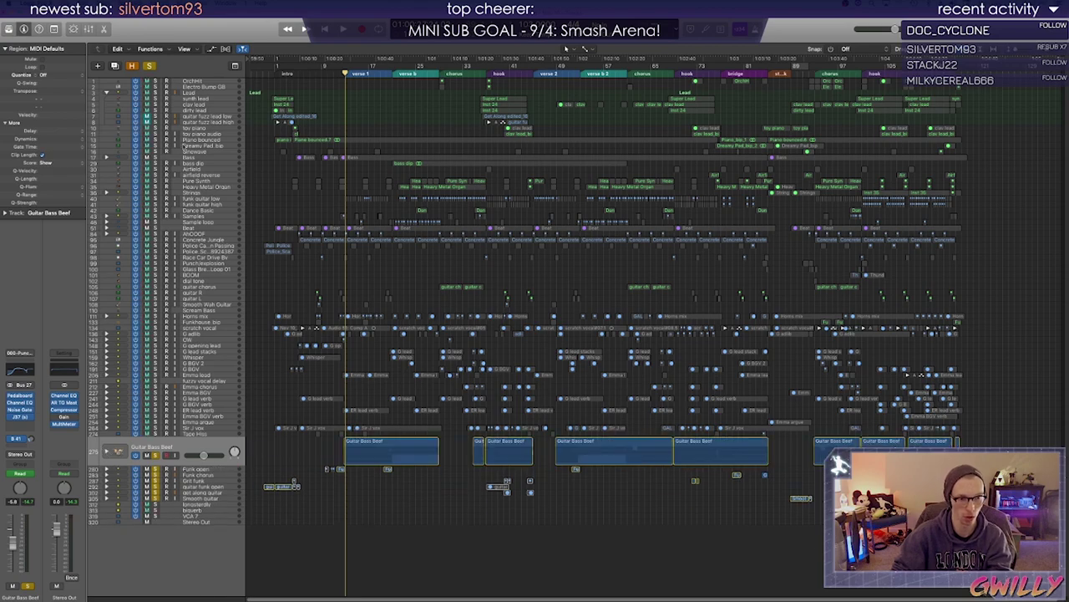
key("Return")
key("space")
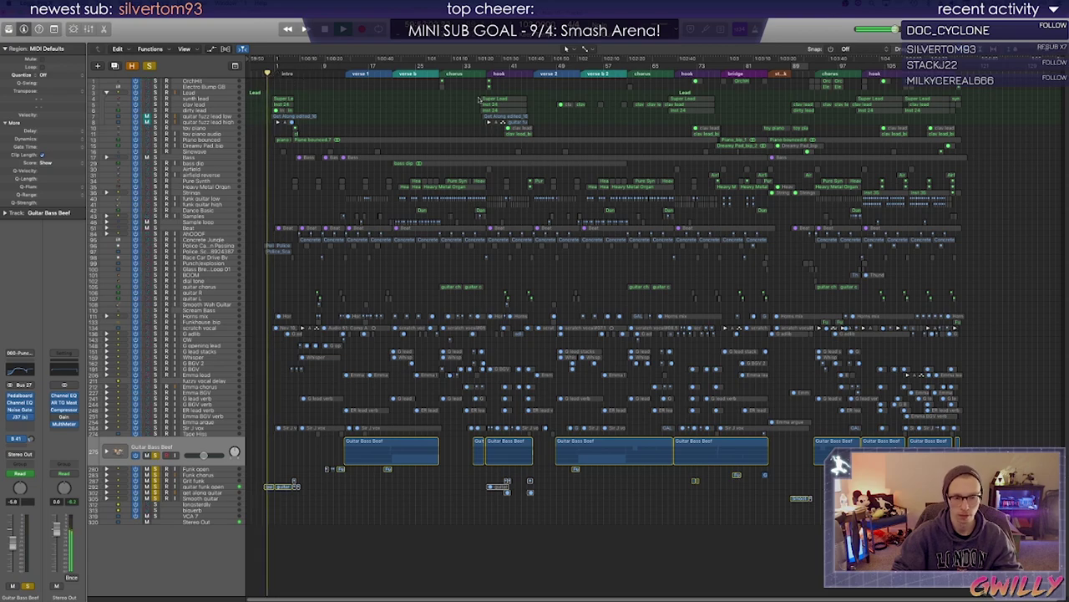
left_click(350, 74)
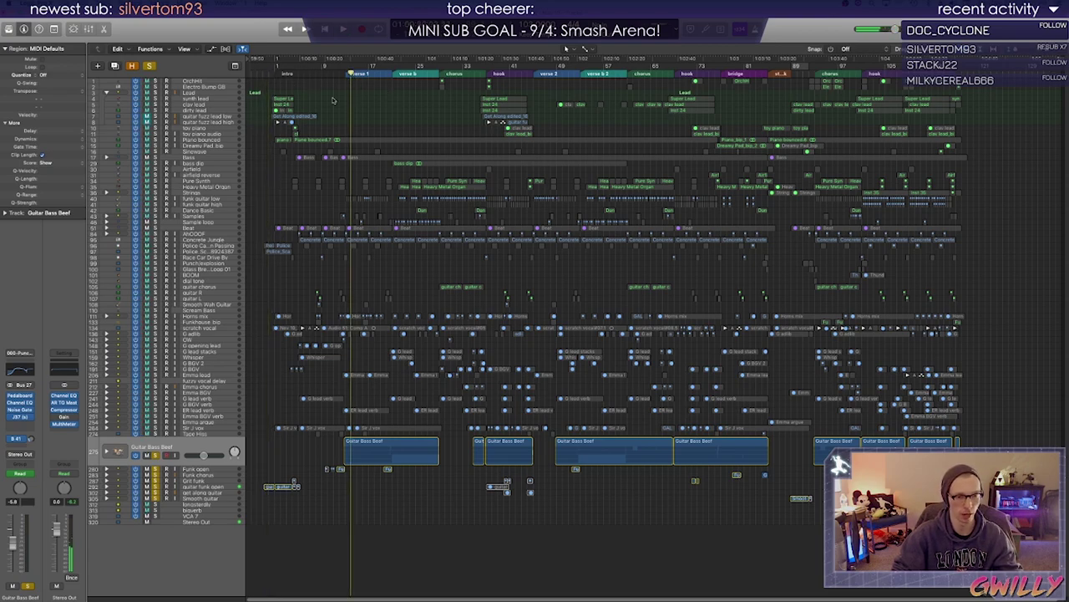
Expand the guitar funk open stack, solo its Audio 174 and Audio 175 tracks, and play them from the intro's start
left_click(263, 75)
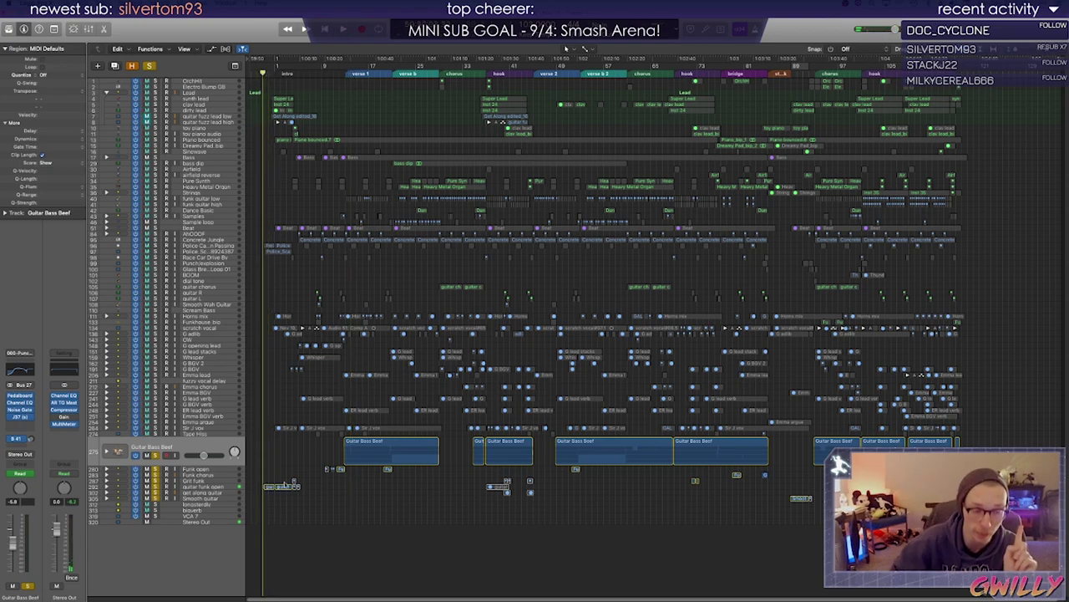
left_click(106, 487)
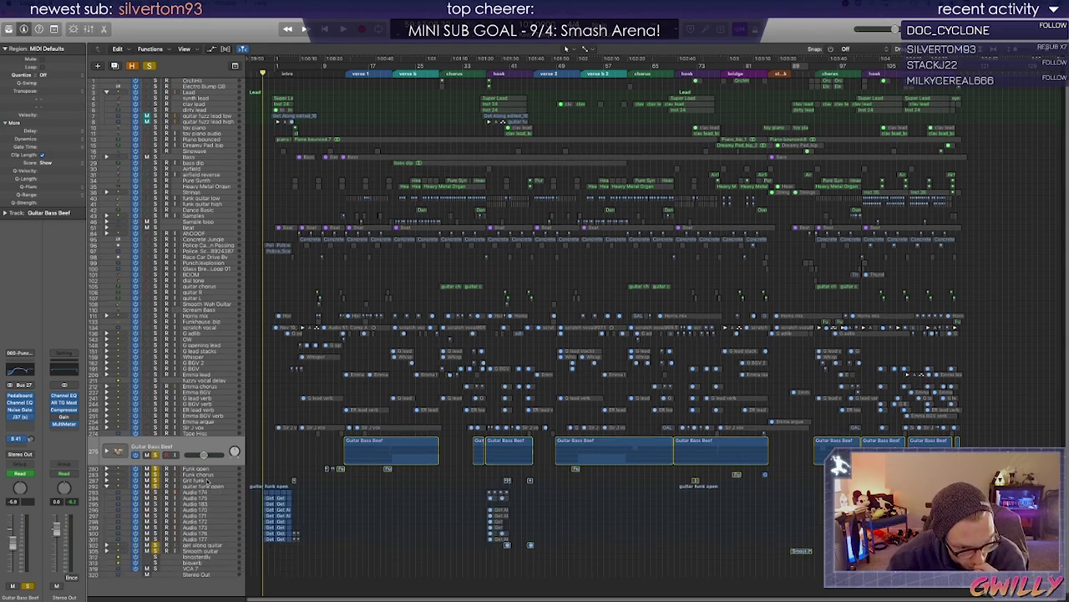
left_click(196, 490)
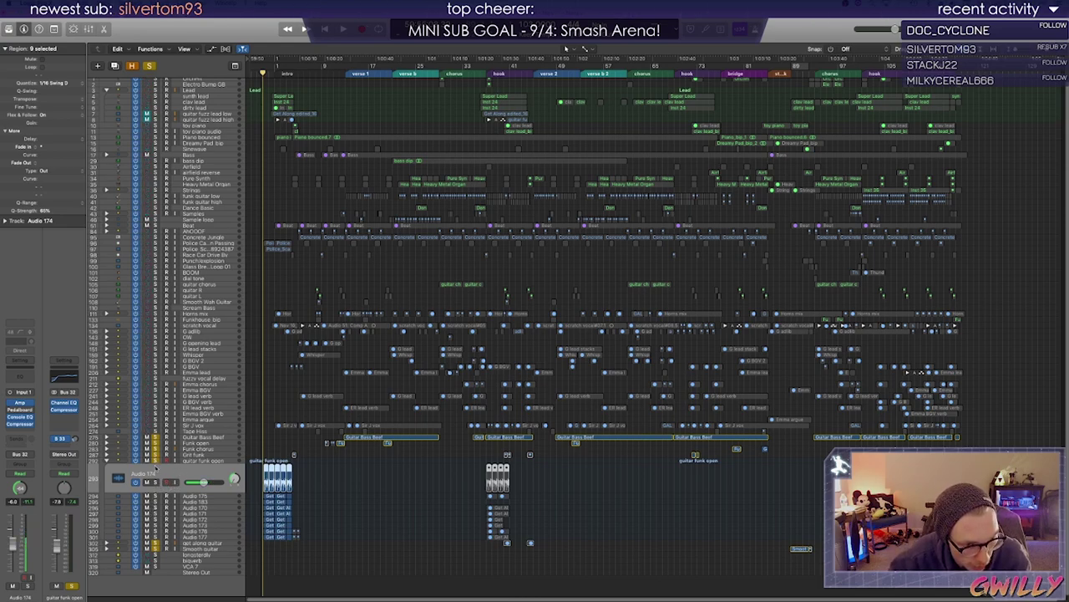
left_click(155, 482)
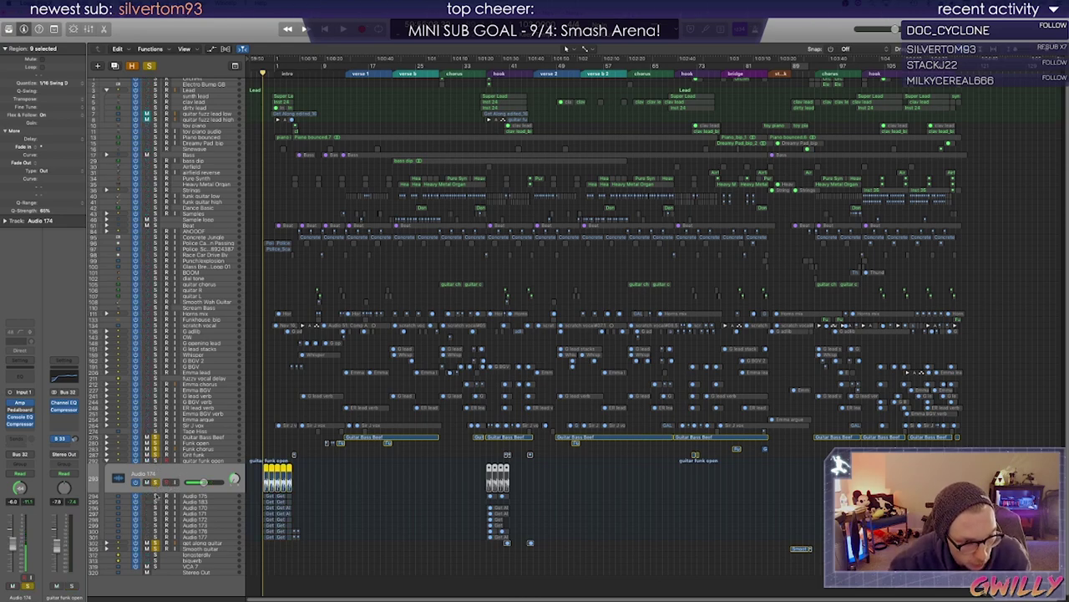
left_click(156, 497)
key("space")
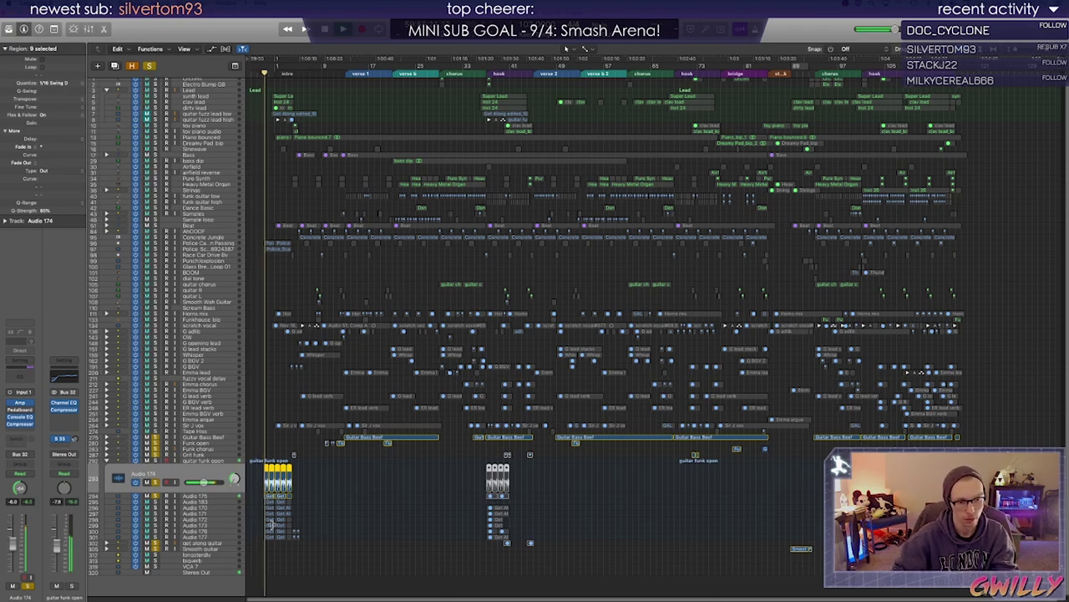
key("Return")
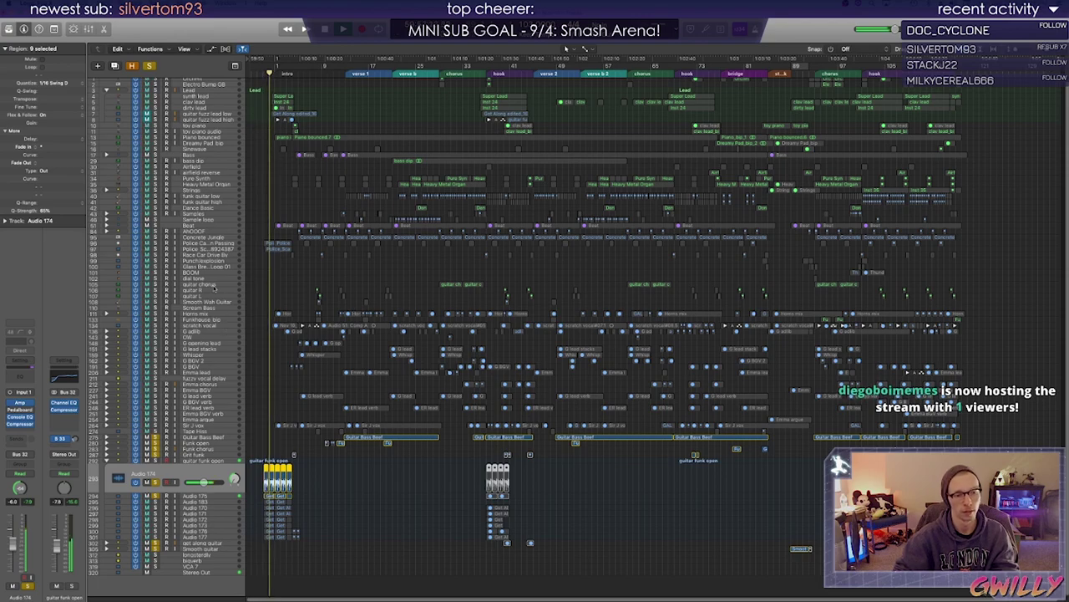
key("space")
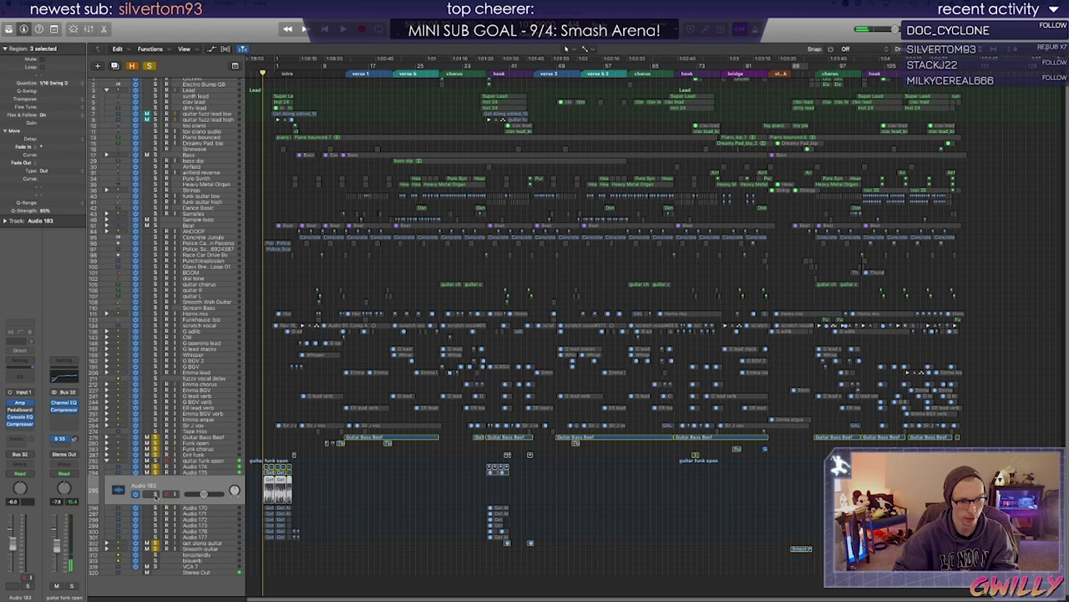
Inspect the Amp Designer plug-in on the Audio 175 track, then close its window
left_click(197, 475)
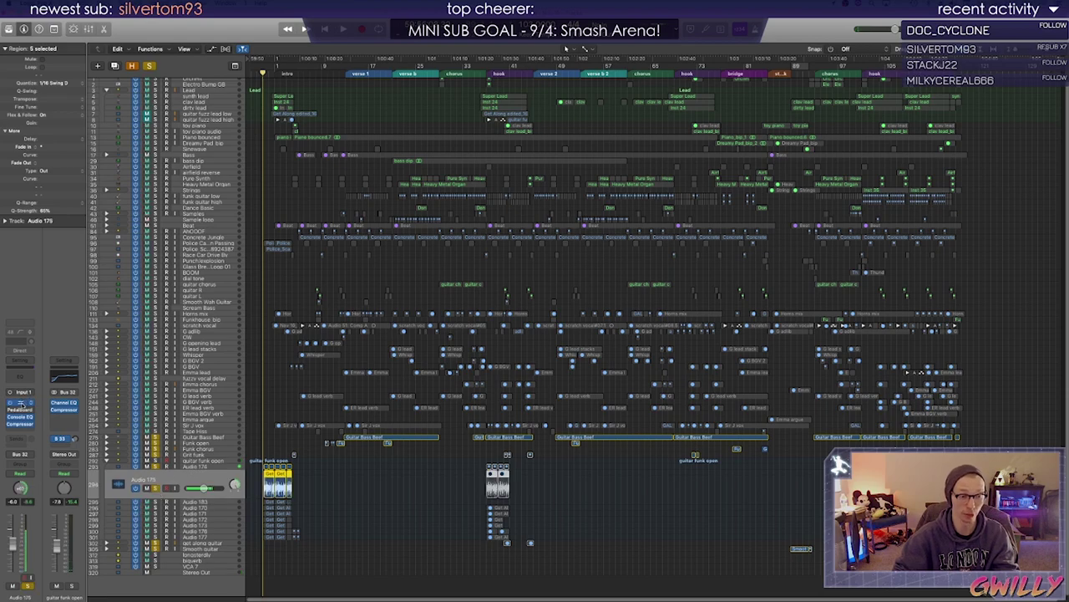
left_click(20, 403)
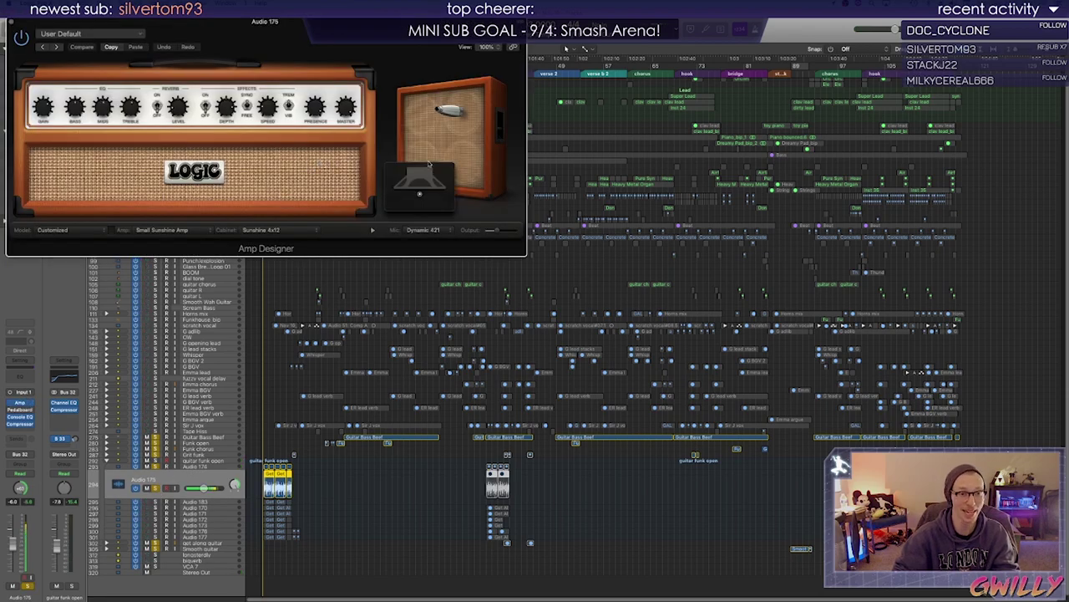
left_click(10, 20)
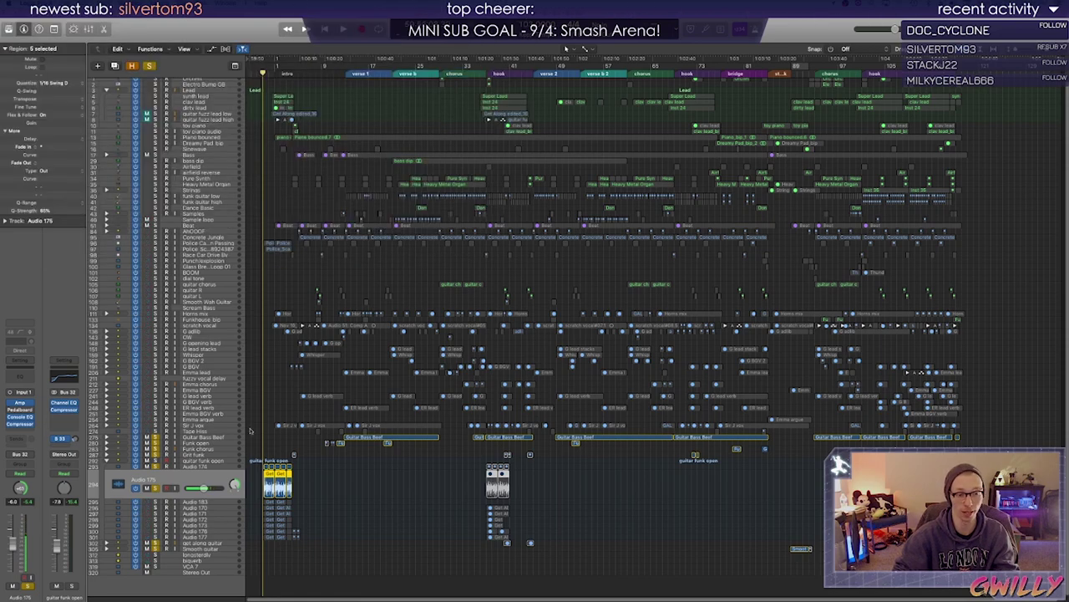
Layer in the Audio 183, 170, 171 and 172 guitar tracks by soloing them, playing the intro along the way
left_click(167, 502)
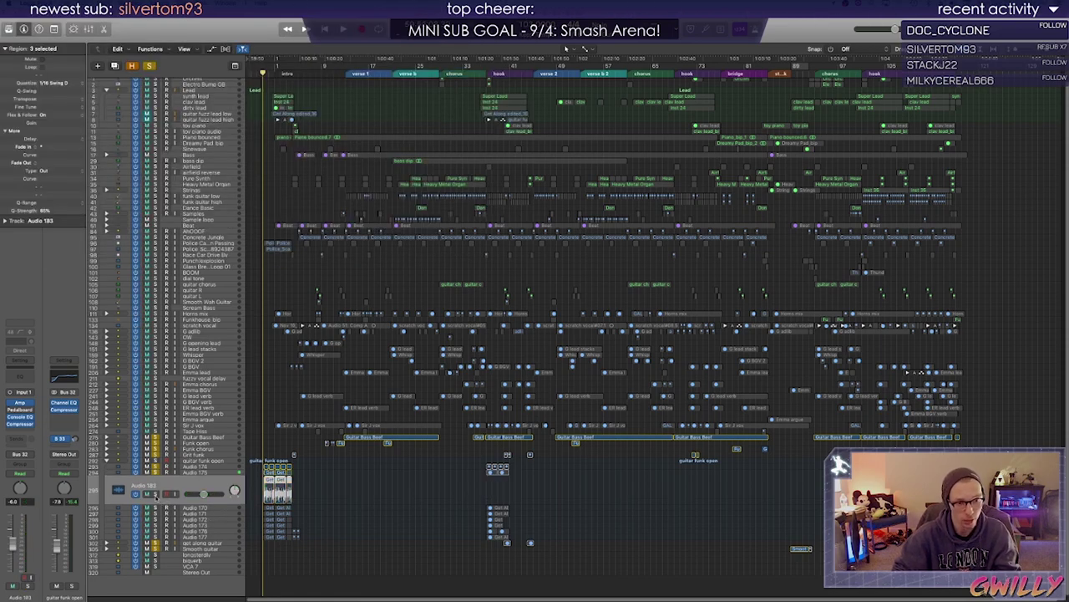
key("space")
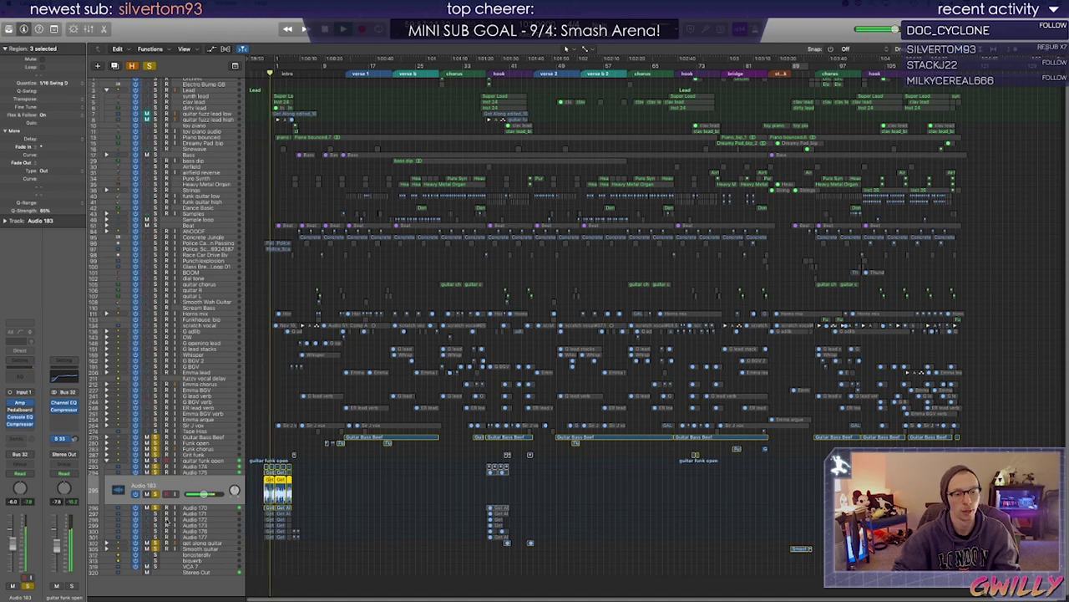
left_click(209, 513)
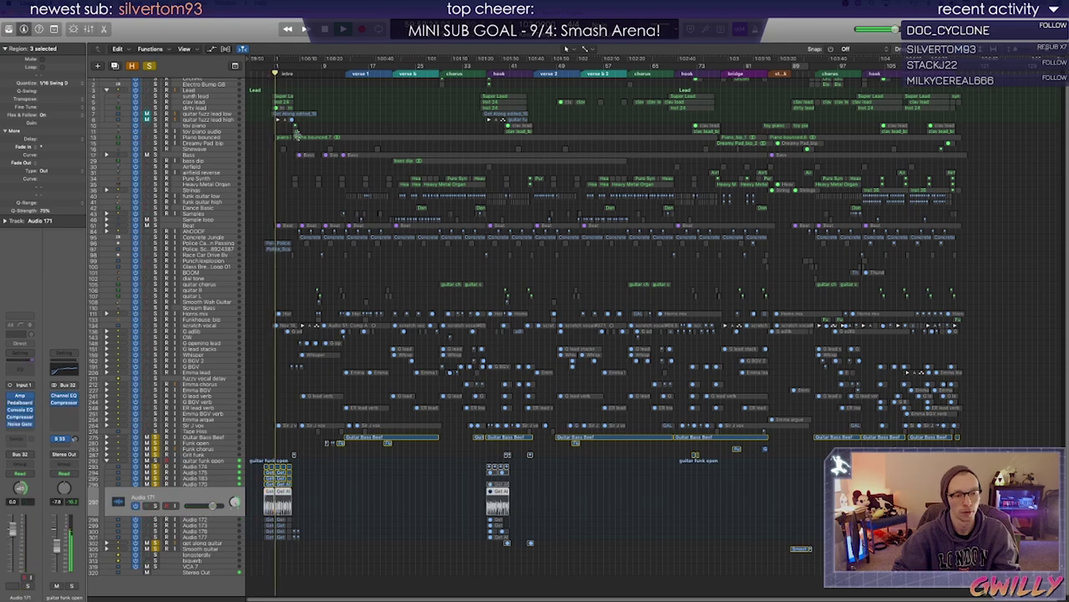
key("space")
left_click(154, 506)
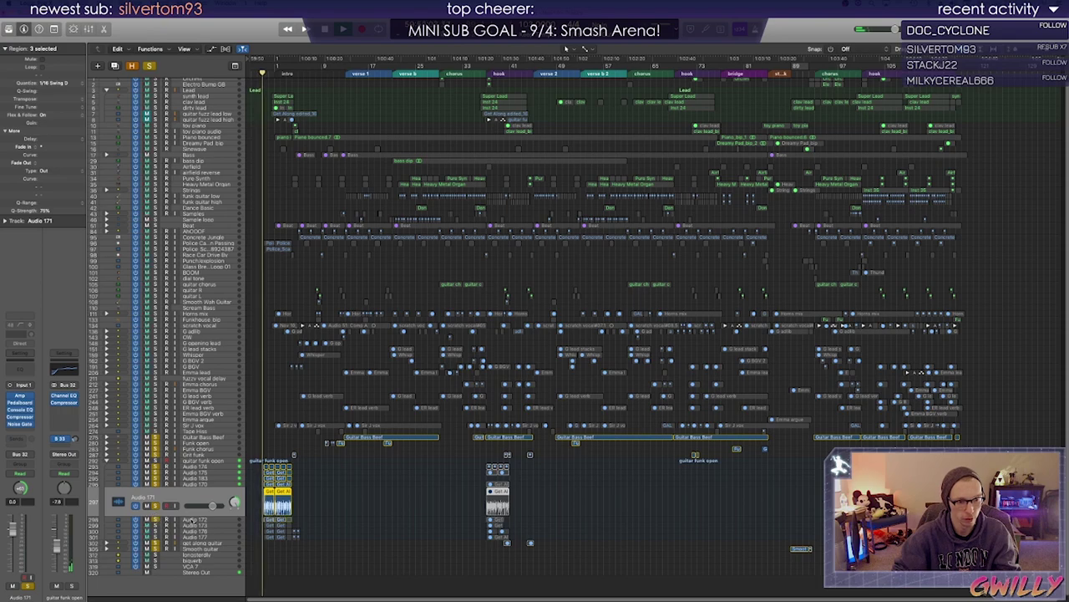
left_click(162, 518)
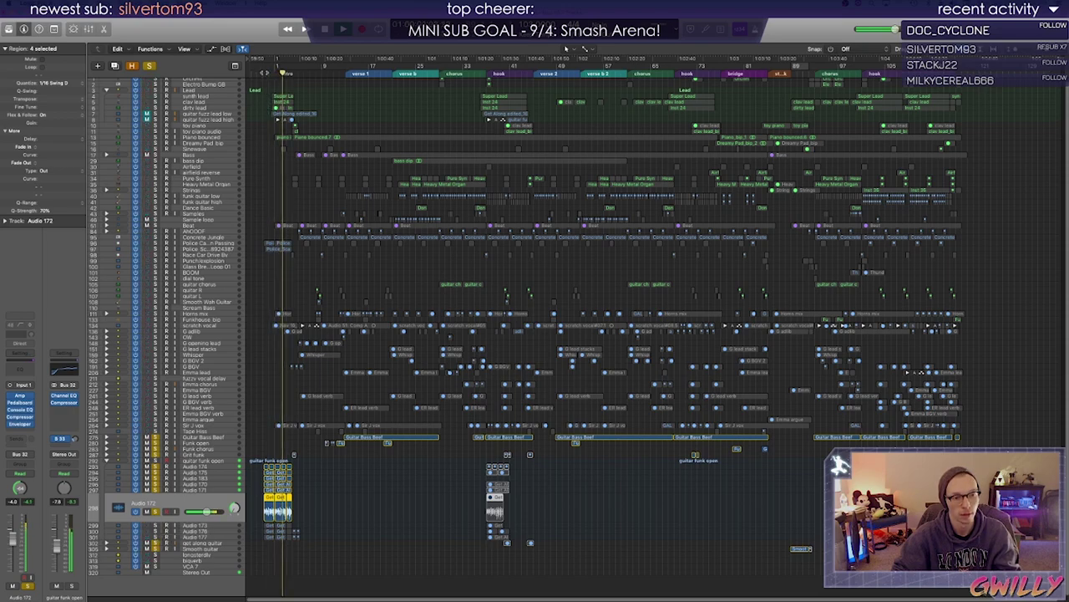
Restart the intro and layer in the Audio 173, 176 and 177 guitar tracks by soloing them during playback
key("space")
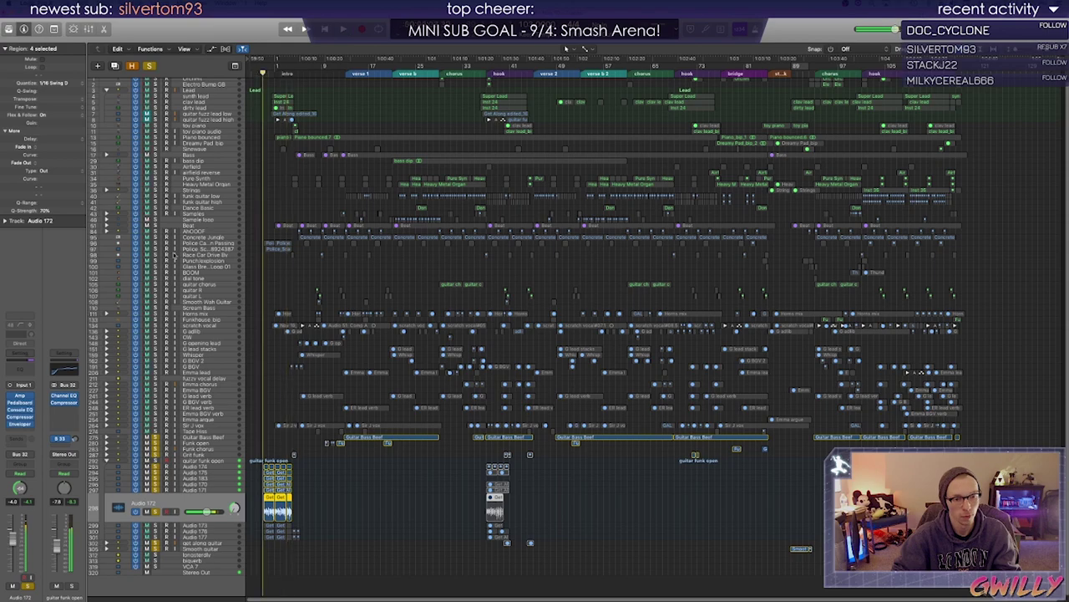
key("space")
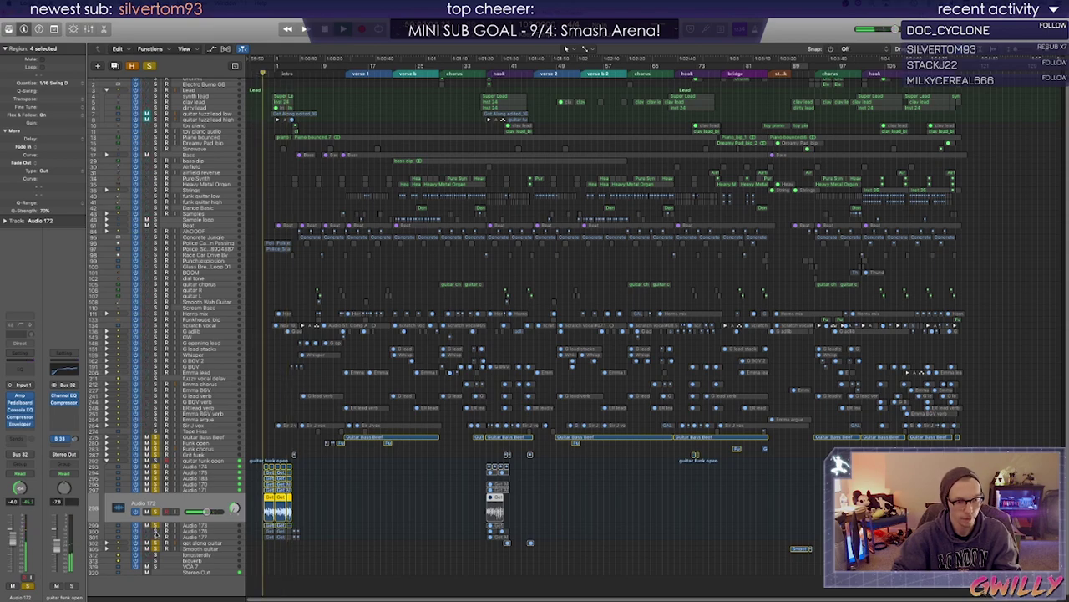
left_click(189, 527)
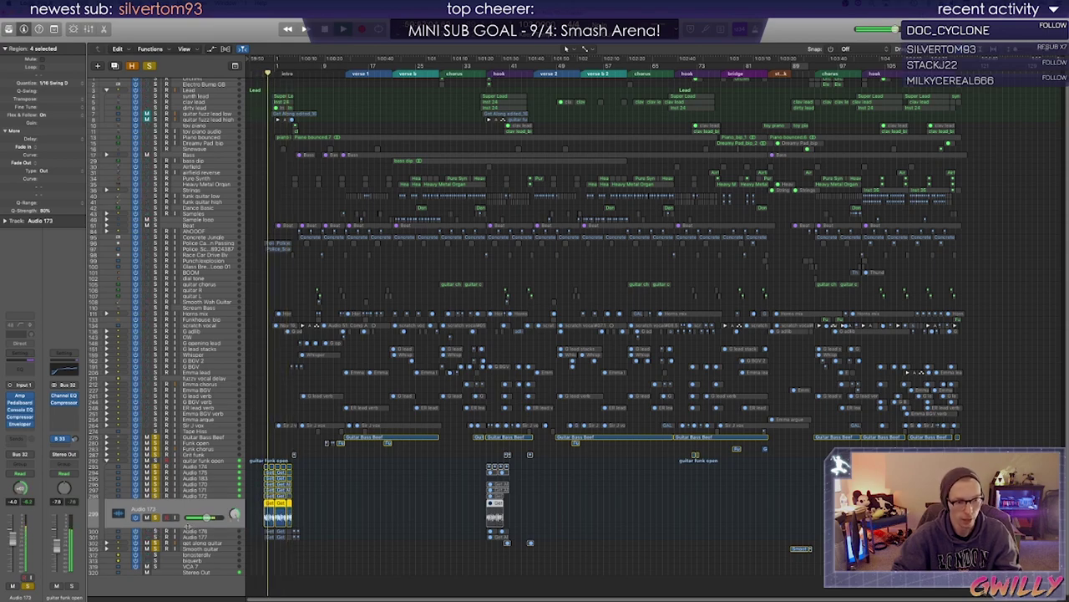
left_click(187, 531)
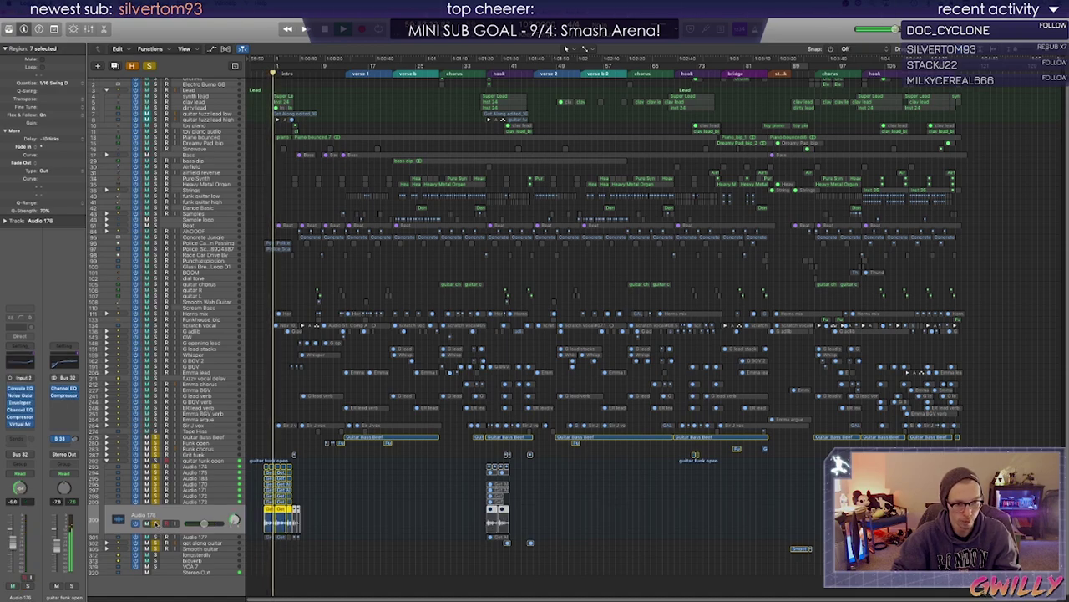
key("space")
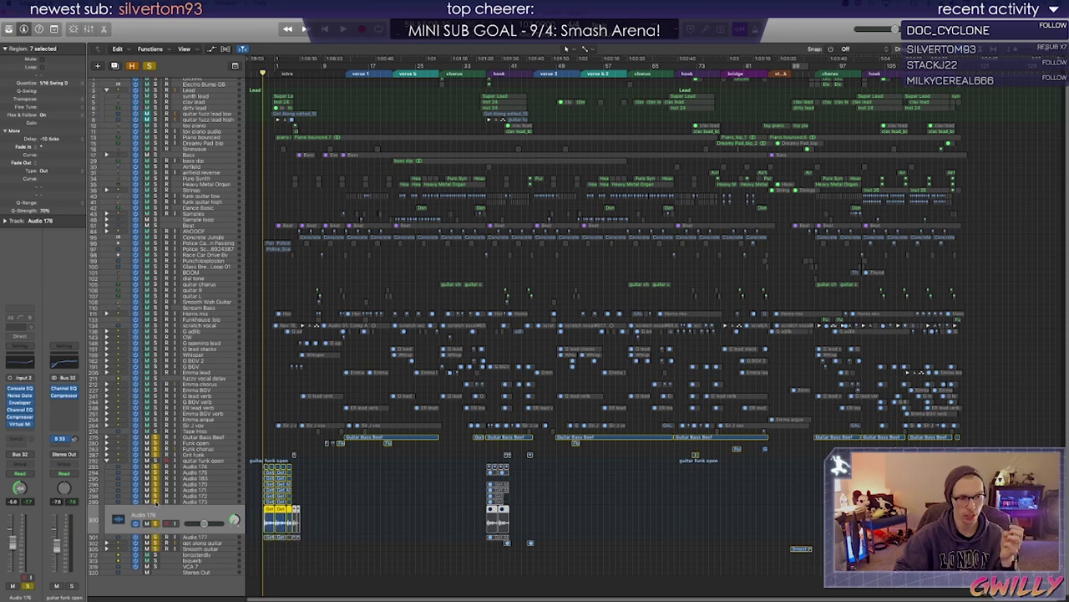
Play the intro with Audio 174 through Audio 173 unsoloed, then solo them again and replay the whole guitar stack
left_click_drag(148, 474, 149, 466)
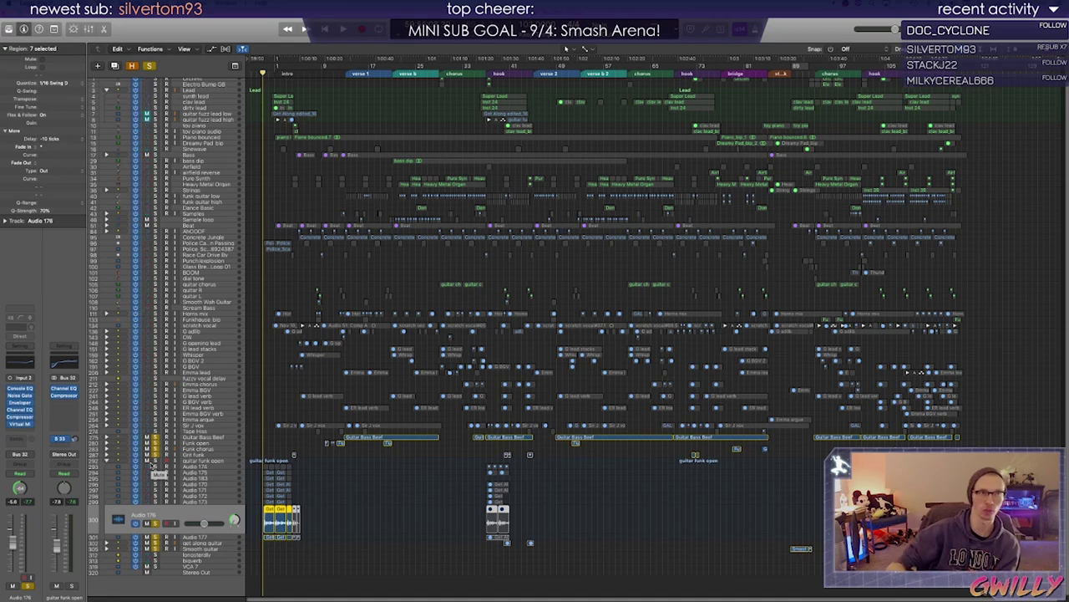
key("space")
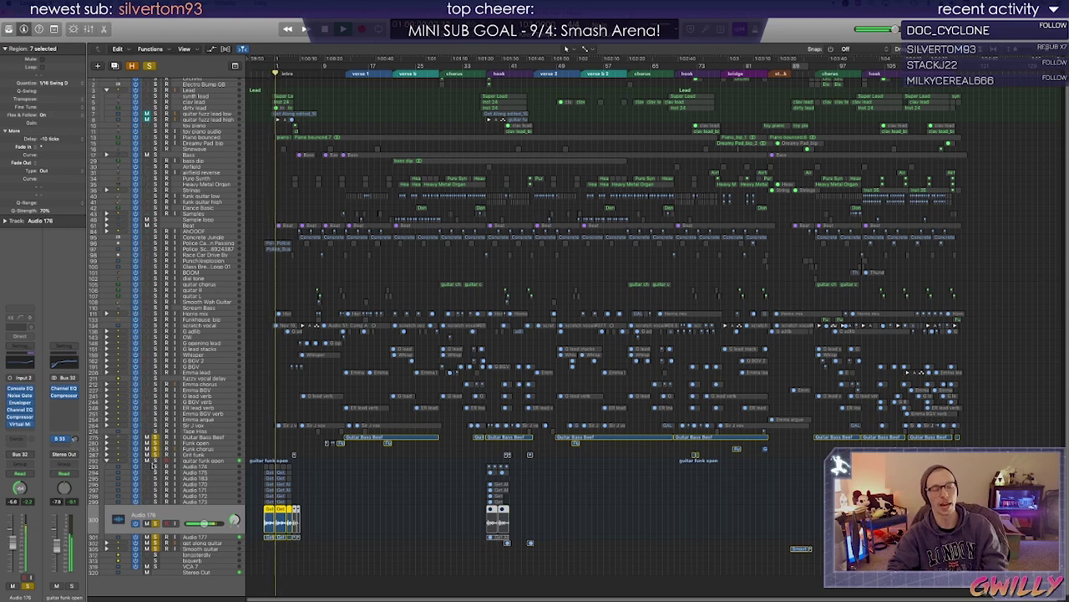
left_click(263, 73)
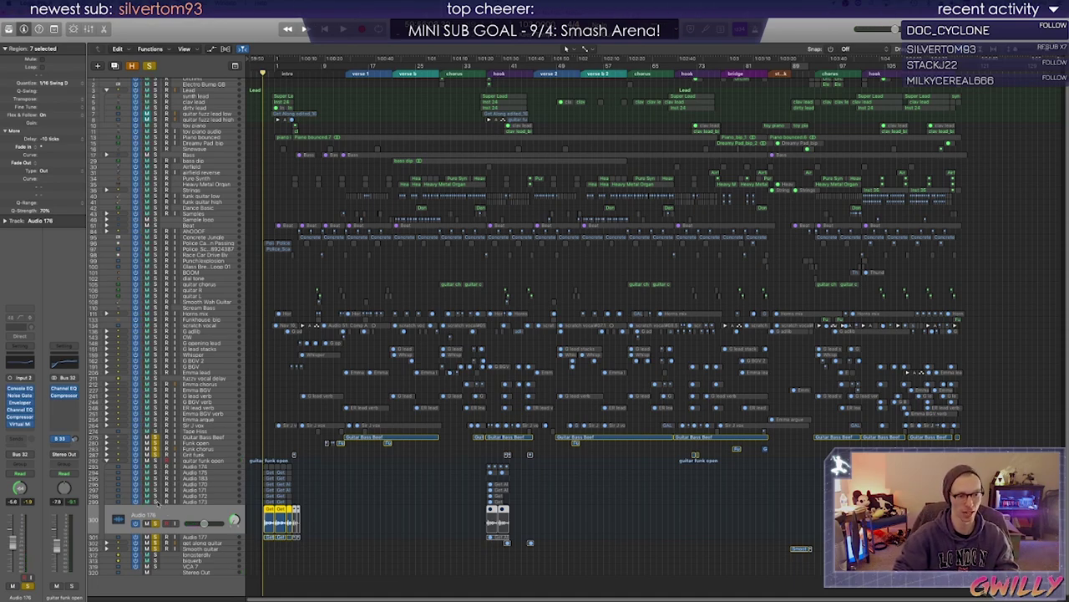
key("space")
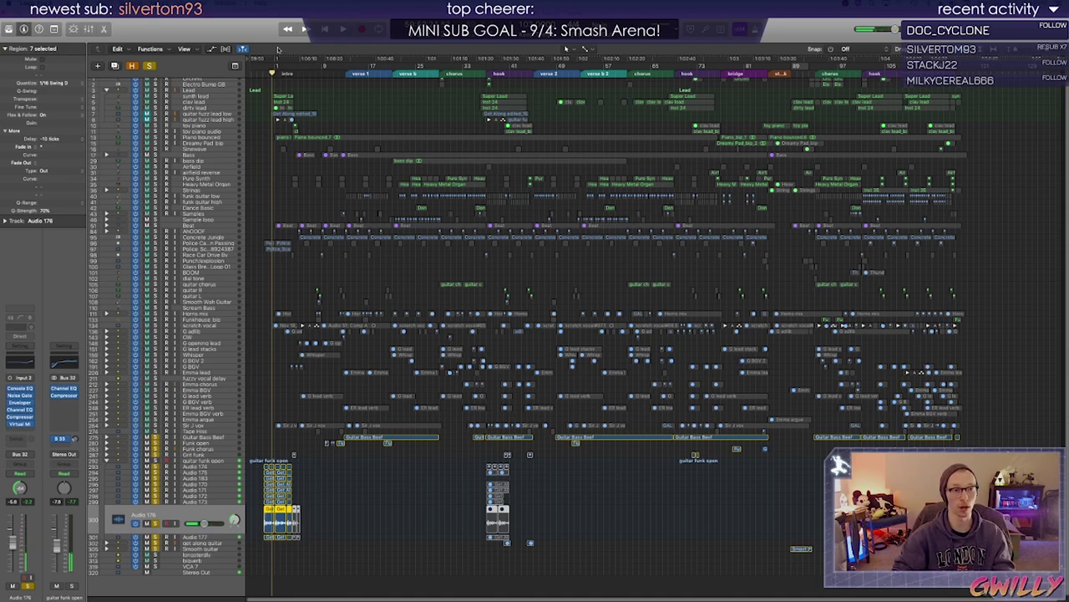
left_click(262, 74)
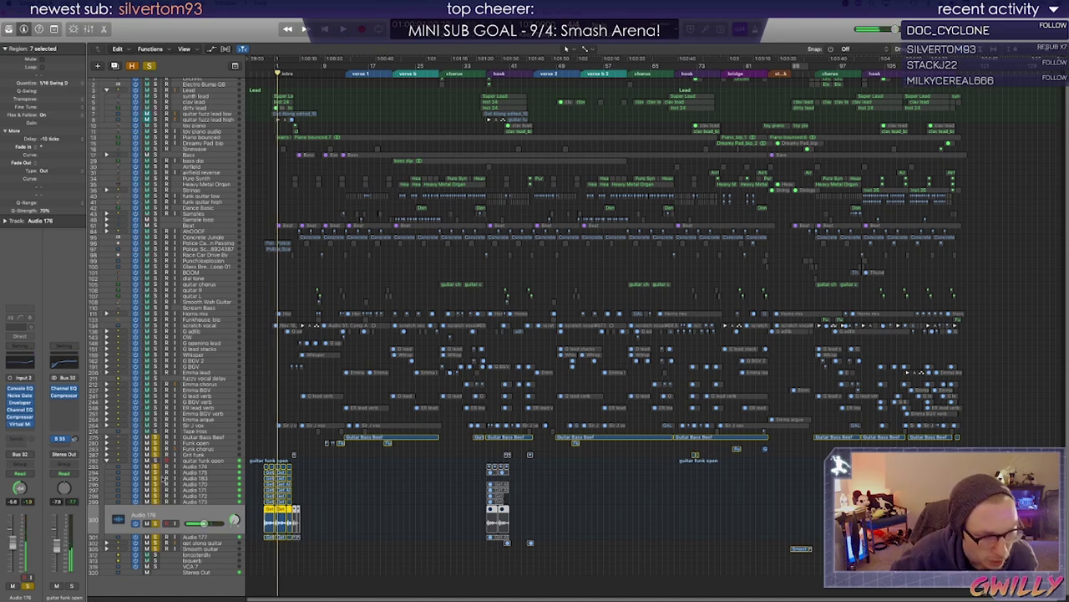
Move the playhead to just before verse 1 and play the soloed guitars from there
left_click(334, 75)
left_click(351, 74)
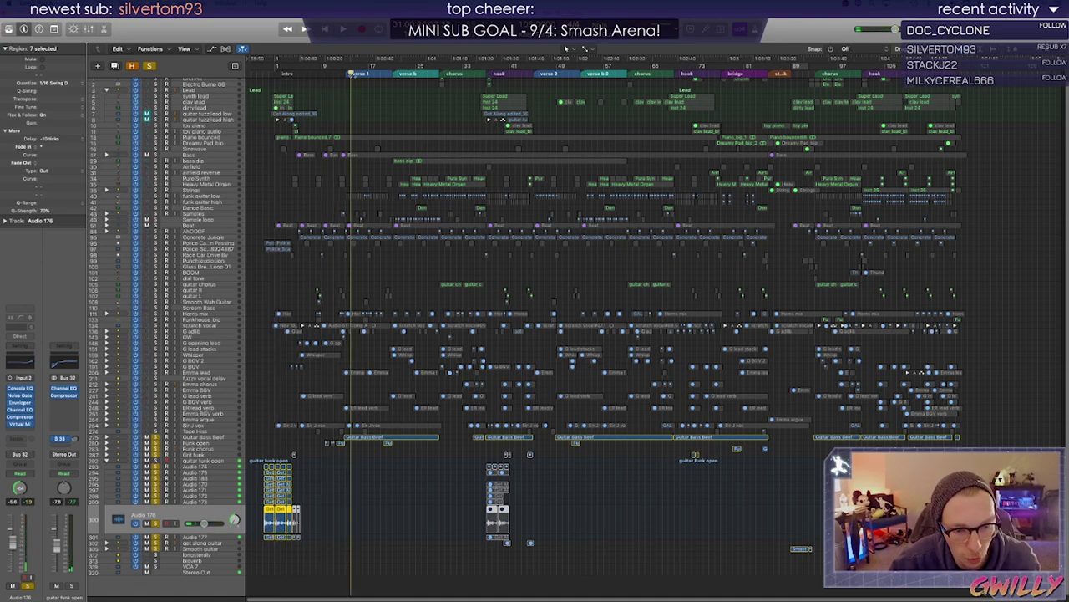
left_click(345, 74)
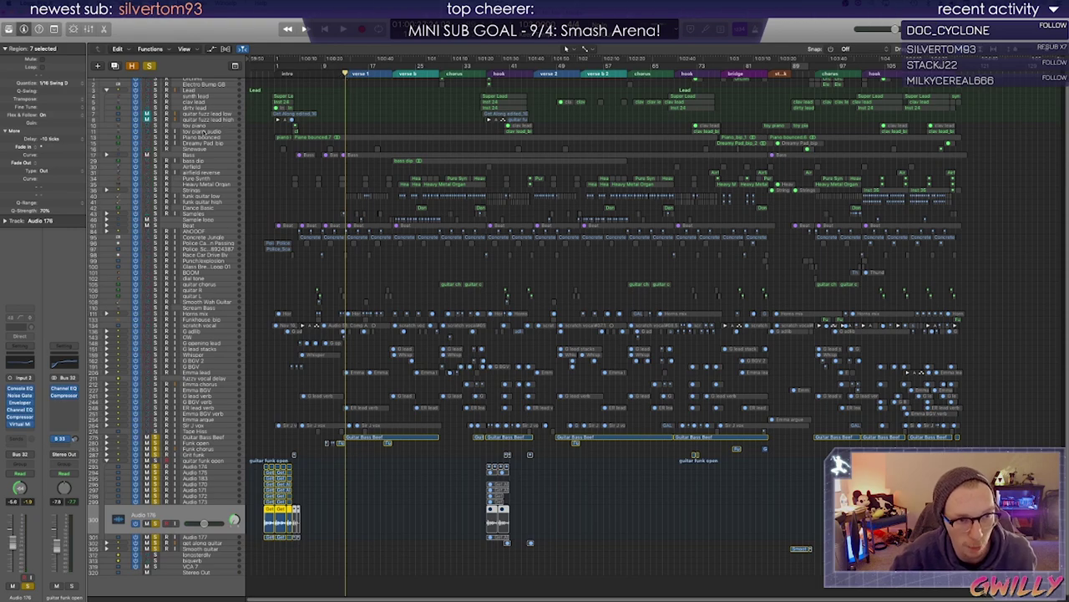
key("space")
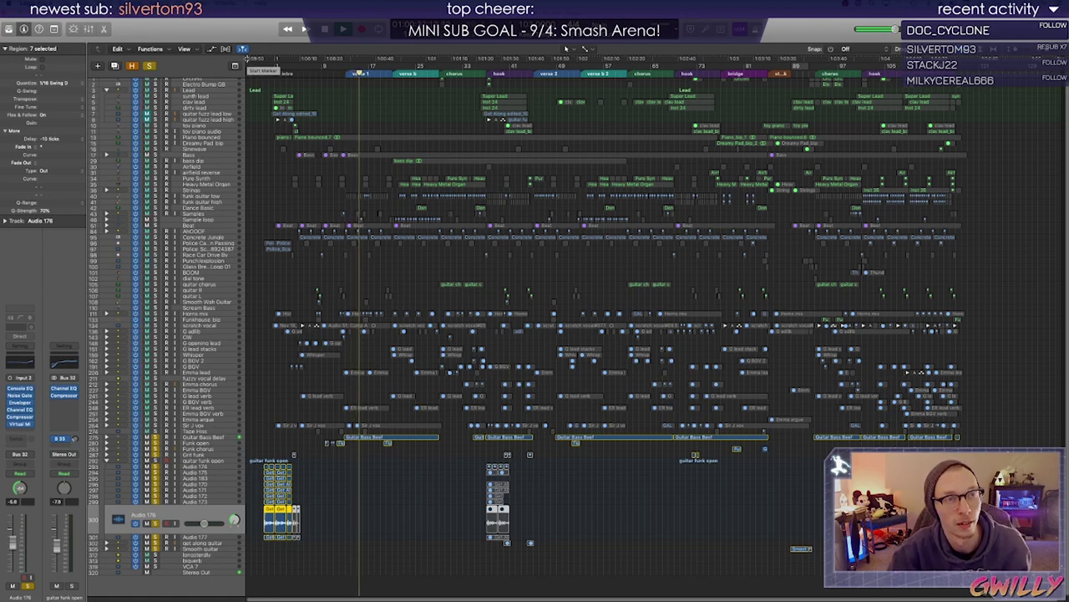
left_click(337, 76)
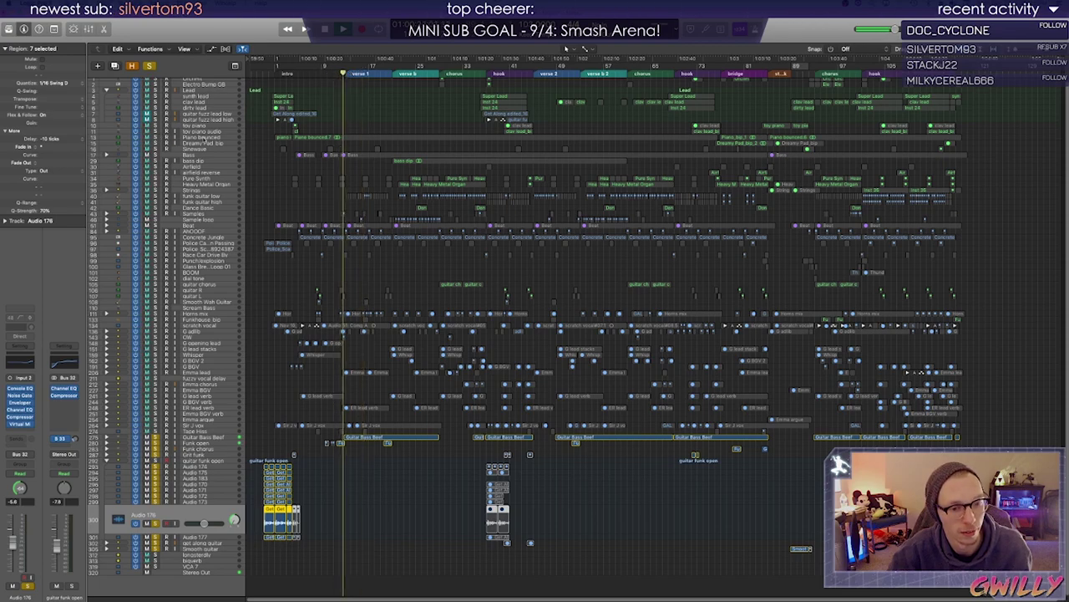
key("space")
left_click(338, 74)
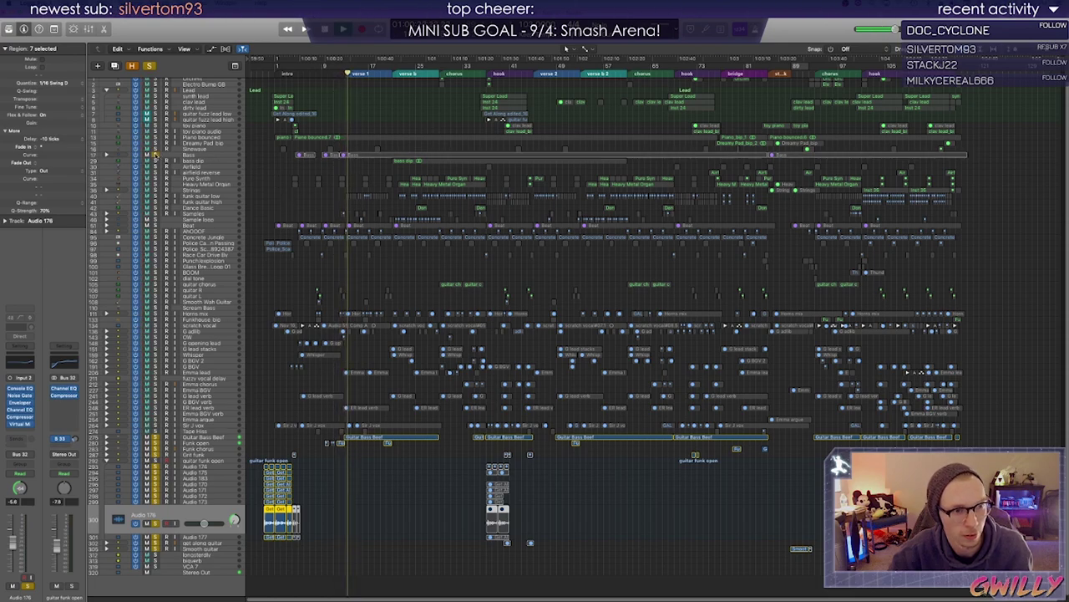
Expand the Bass stack and solo its tracks from Synth Guitar Bass to the slide FX alongside the guitars, then unsolo them
left_click(106, 155)
left_click(159, 161)
left_click(156, 179, "shift")
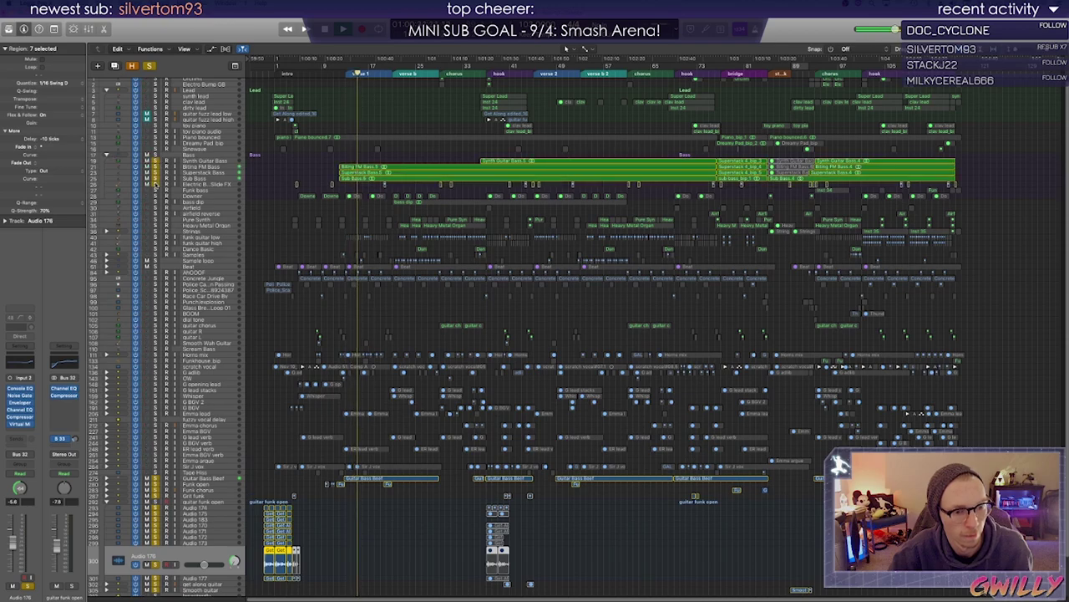
left_click_drag(155, 185, 156, 160)
Play the soloed guitars at the first hook and at the hook before the bridge, then stop playback
key("space")
left_click(487, 74)
key("space")
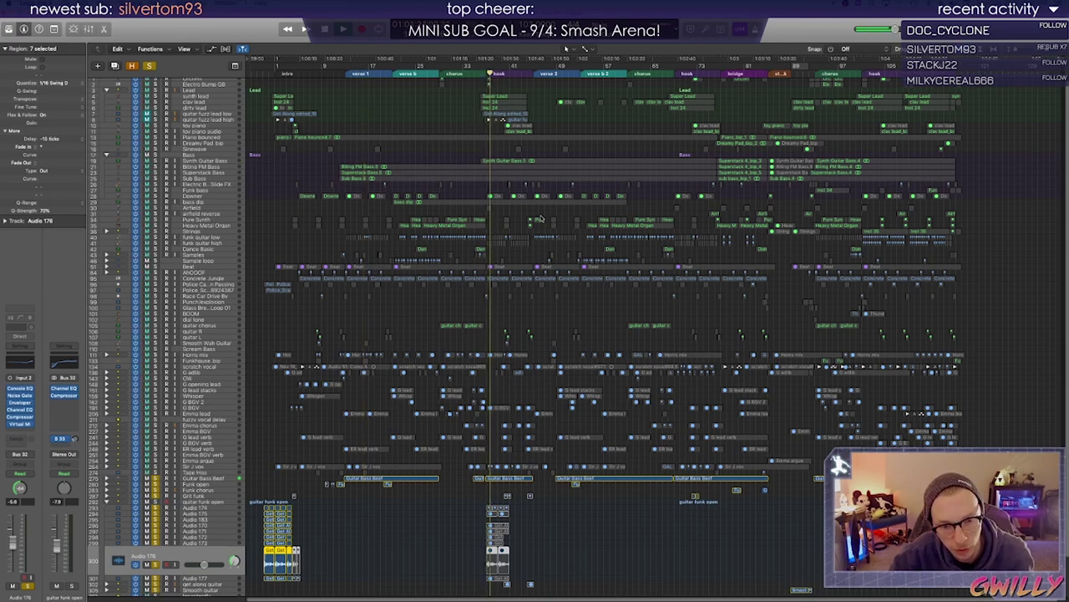
scroll(541, 218, "right", 1)
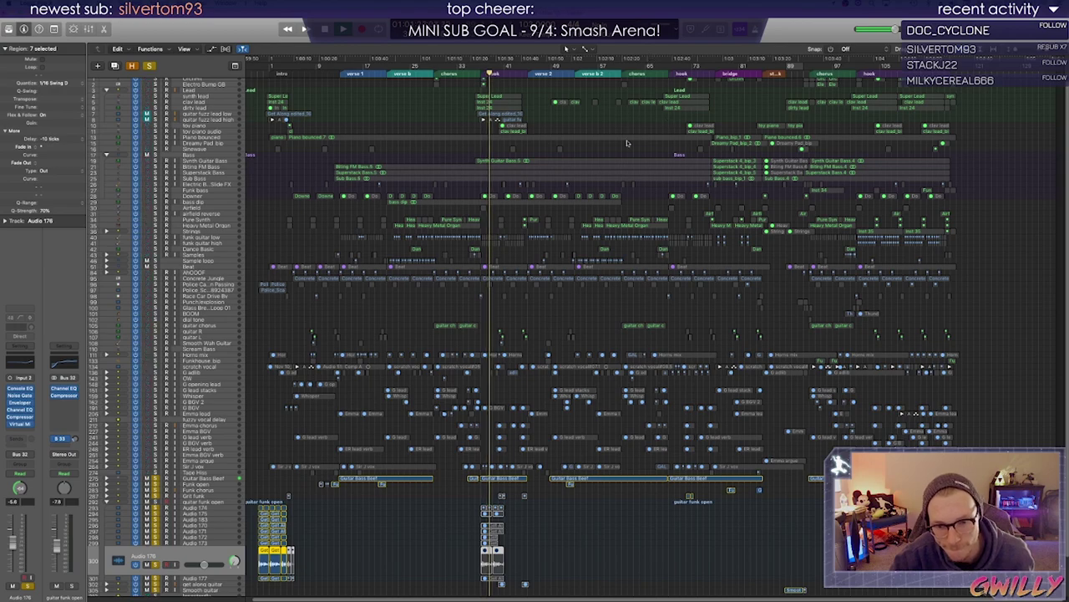
left_click(687, 73)
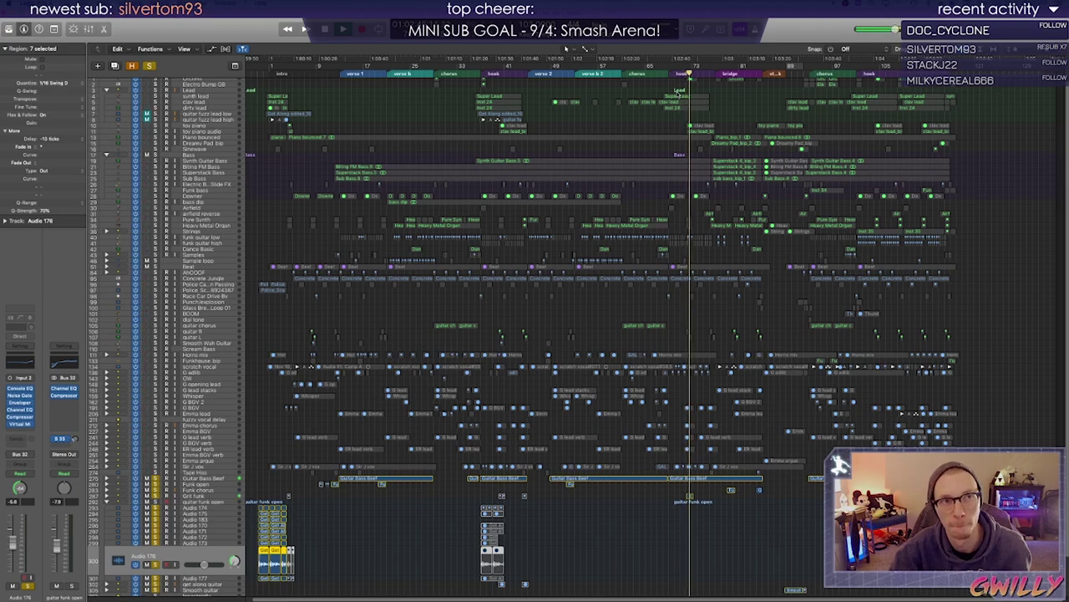
left_click(678, 73)
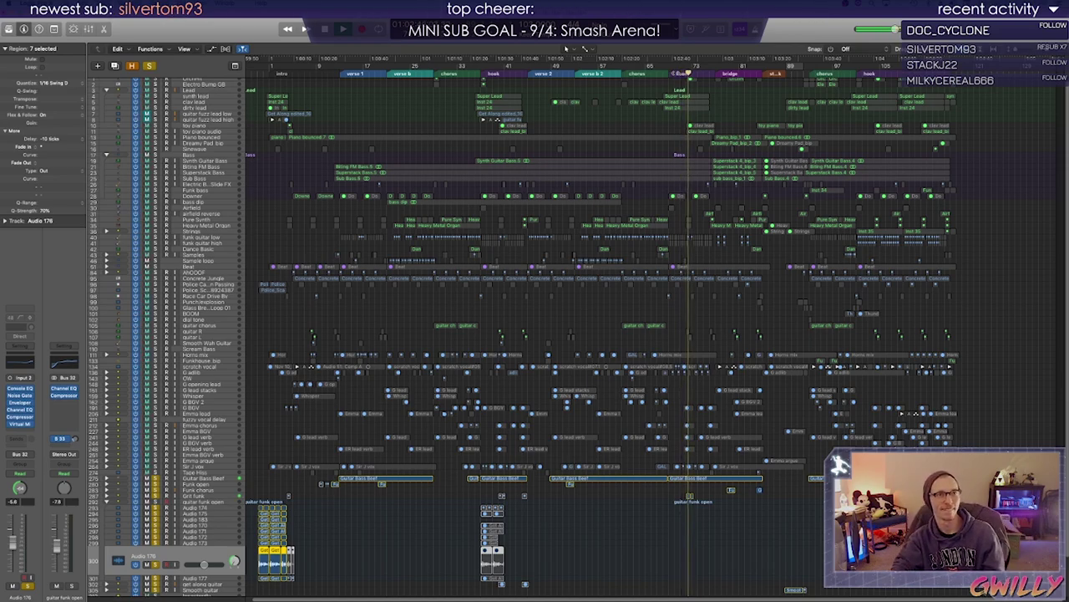
key("space")
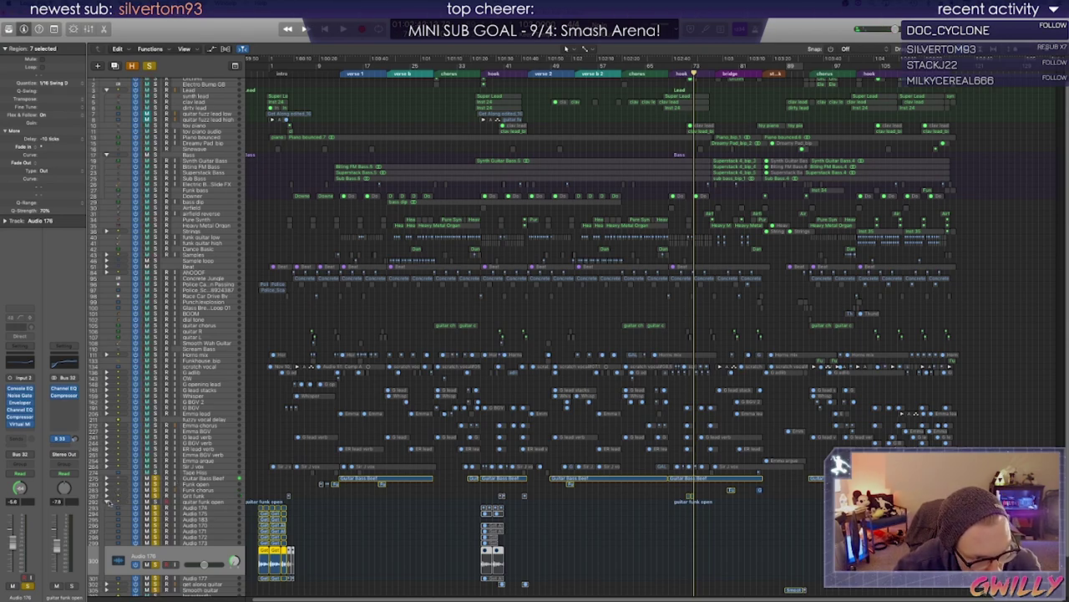
Collapse the guitar funk open stack and expand the Grit funk stack to select its Audio 163 track
left_click(133, 501)
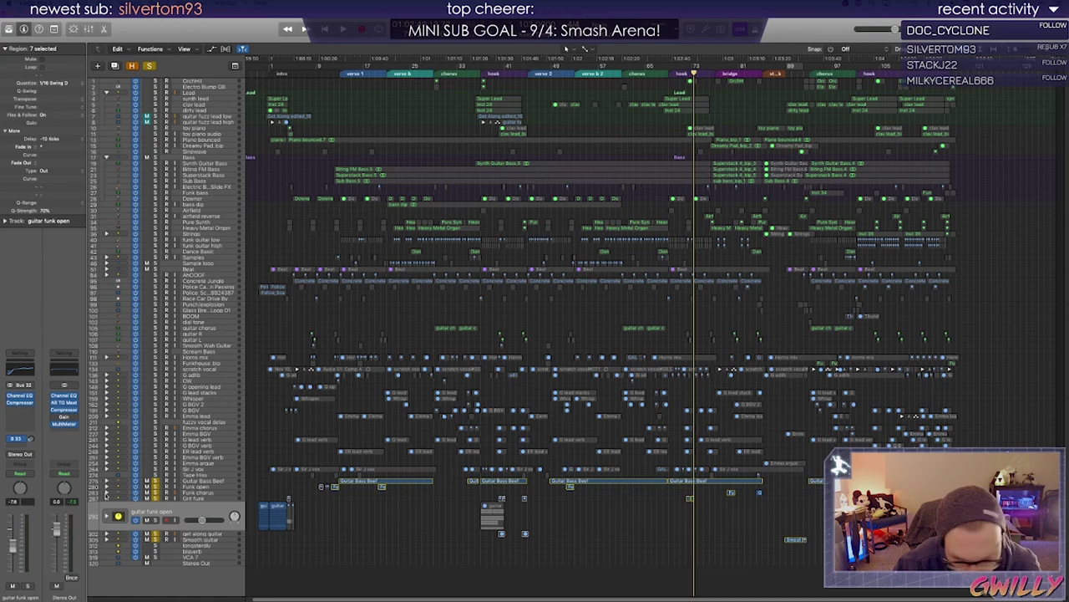
left_click(107, 493)
left_click(106, 494)
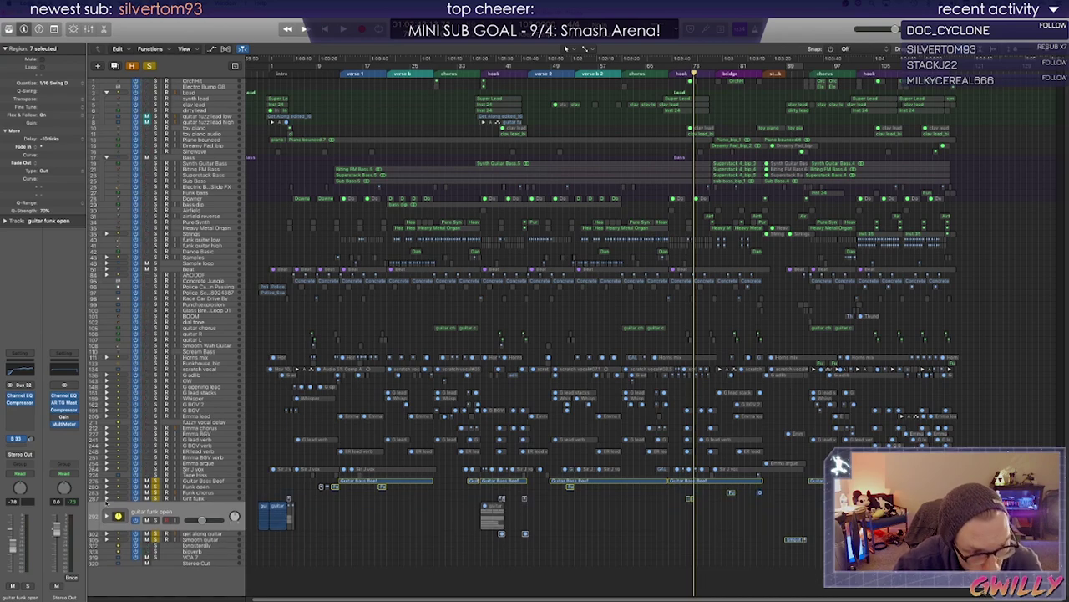
left_click(107, 498)
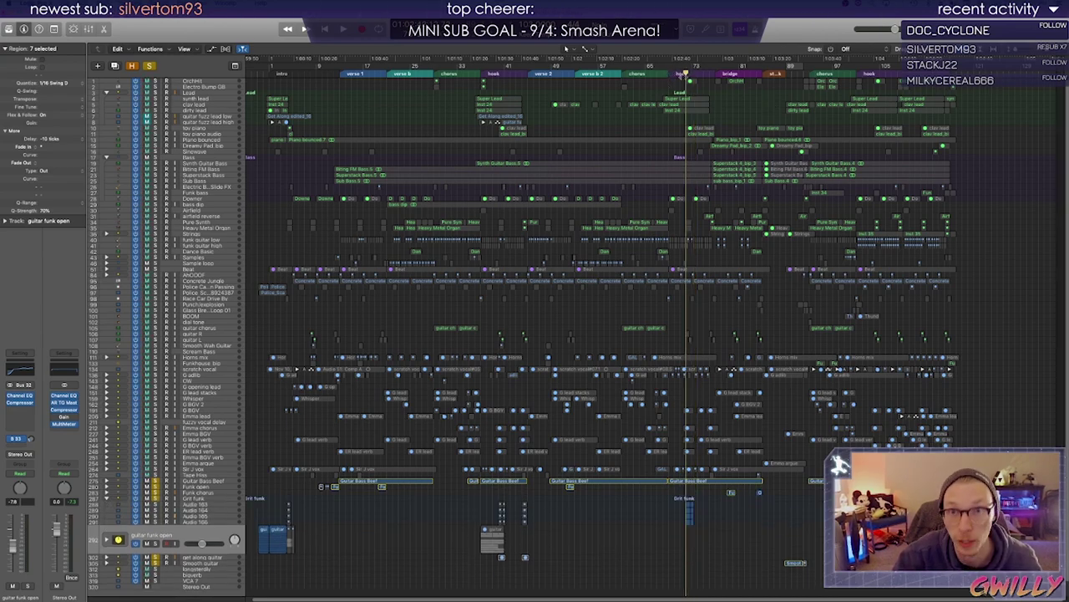
left_click(179, 506)
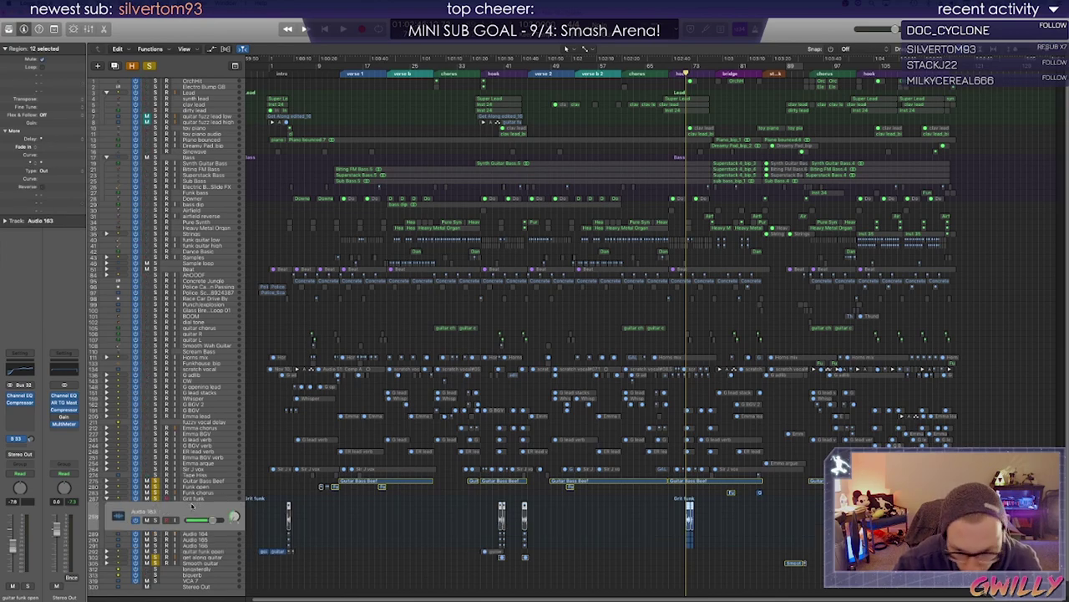
Step through the Grit funk tracks from Audio 163 to Audio 166 to compare their channel strips, and play them at the hook
key("Down")
key("Down")
key("Down")
key("Up")
key("Up")
key("Up")
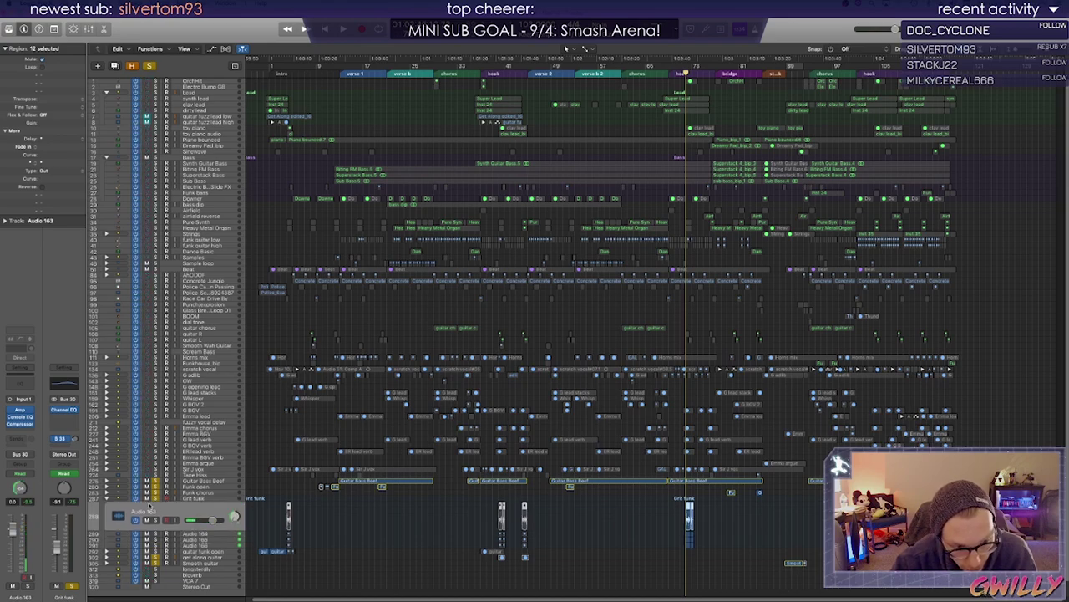
key("Down")
key("Up")
key("Down")
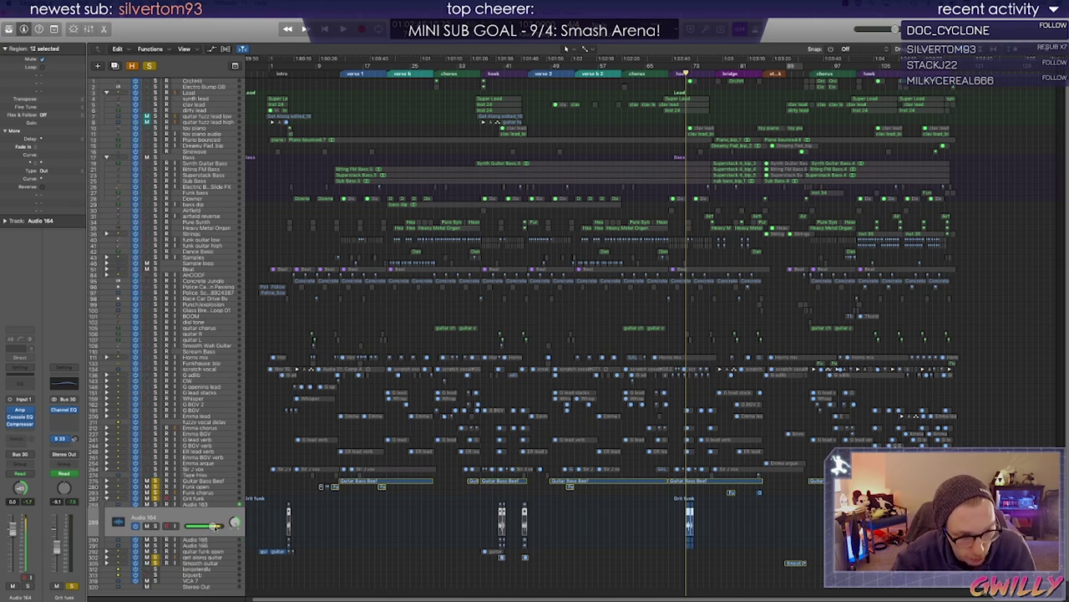
key("Down")
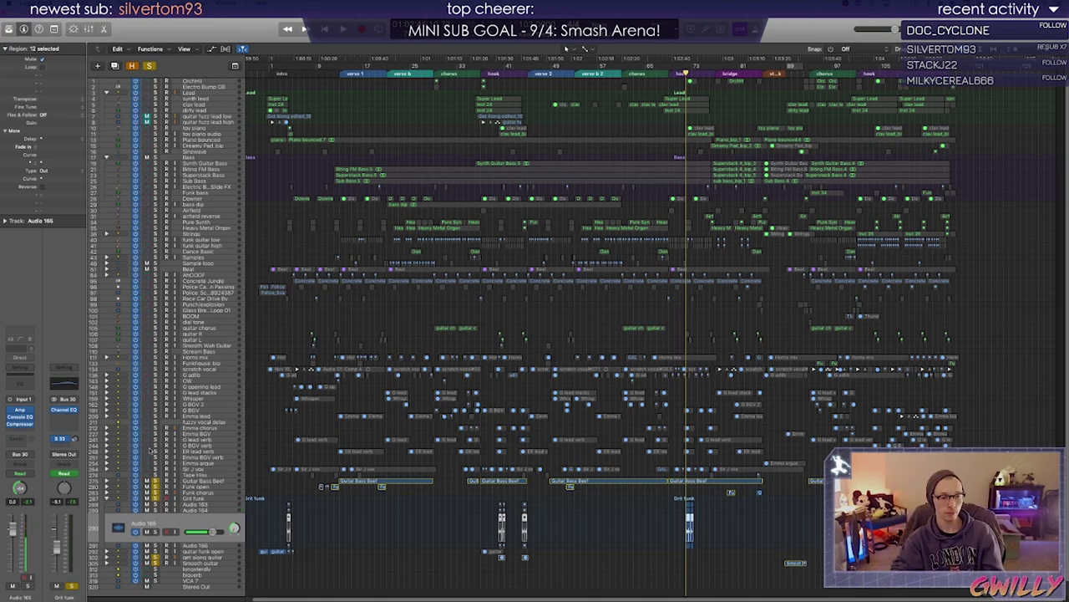
key("space")
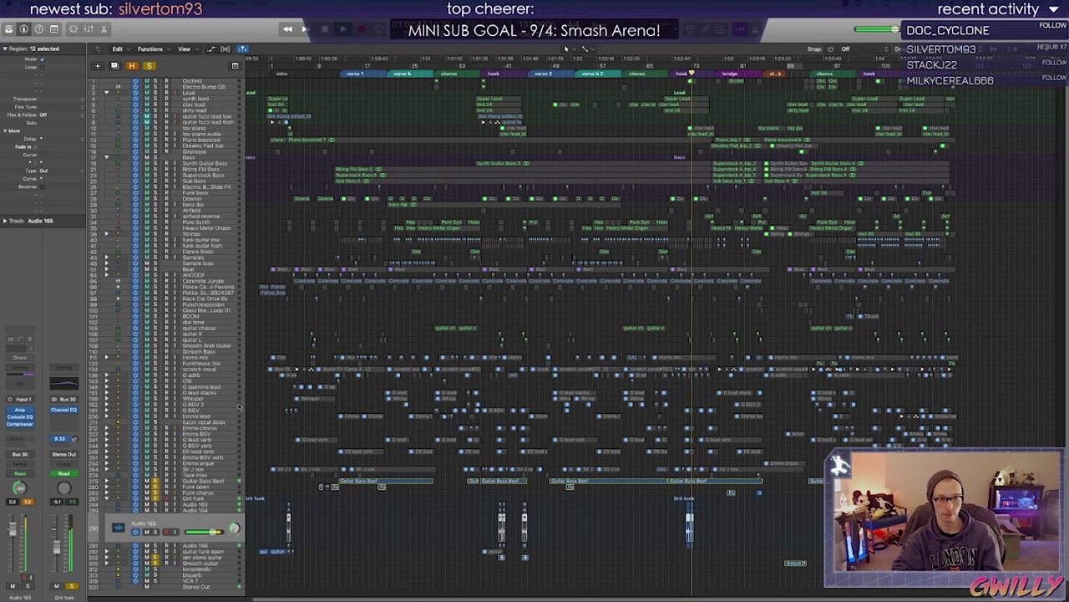
Collapse the Grit funk stack, return the playhead to verse 1, and clear all guitar solos, including those inside guitar funk open
left_click(158, 500)
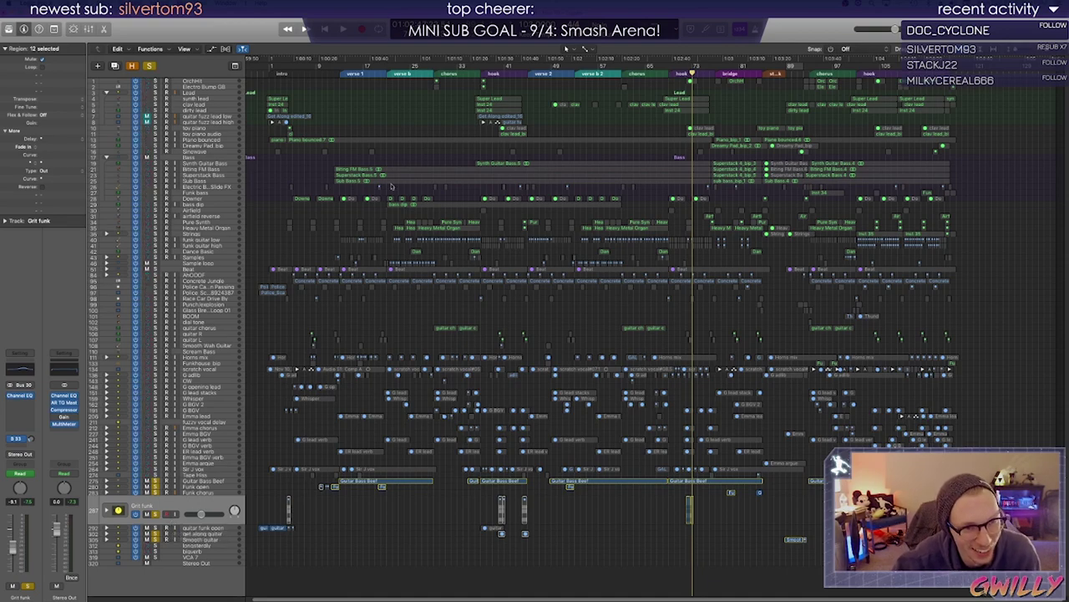
left_click(345, 66)
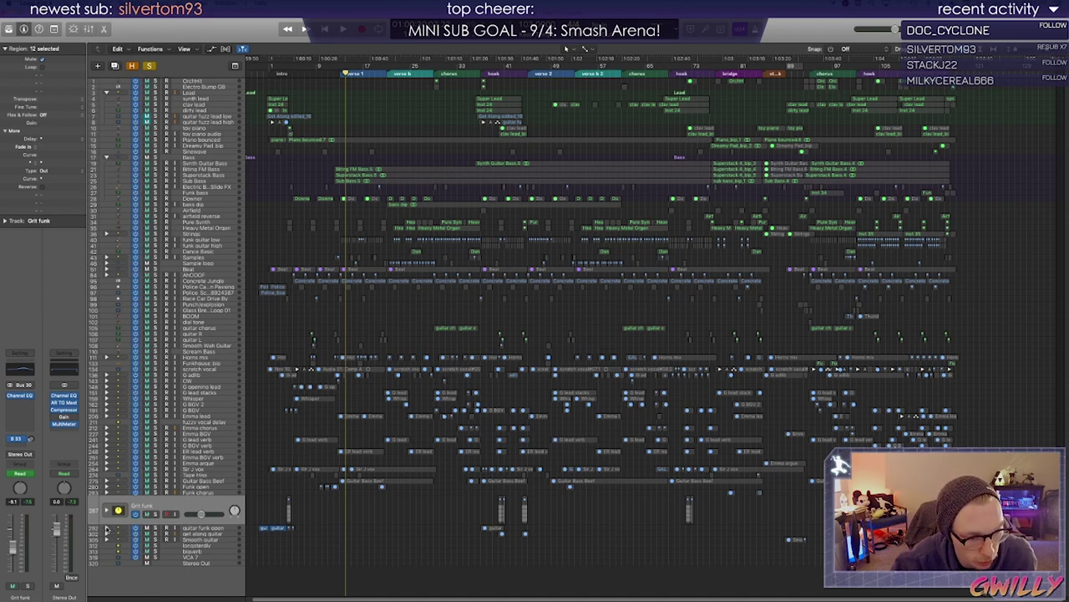
left_click(106, 529)
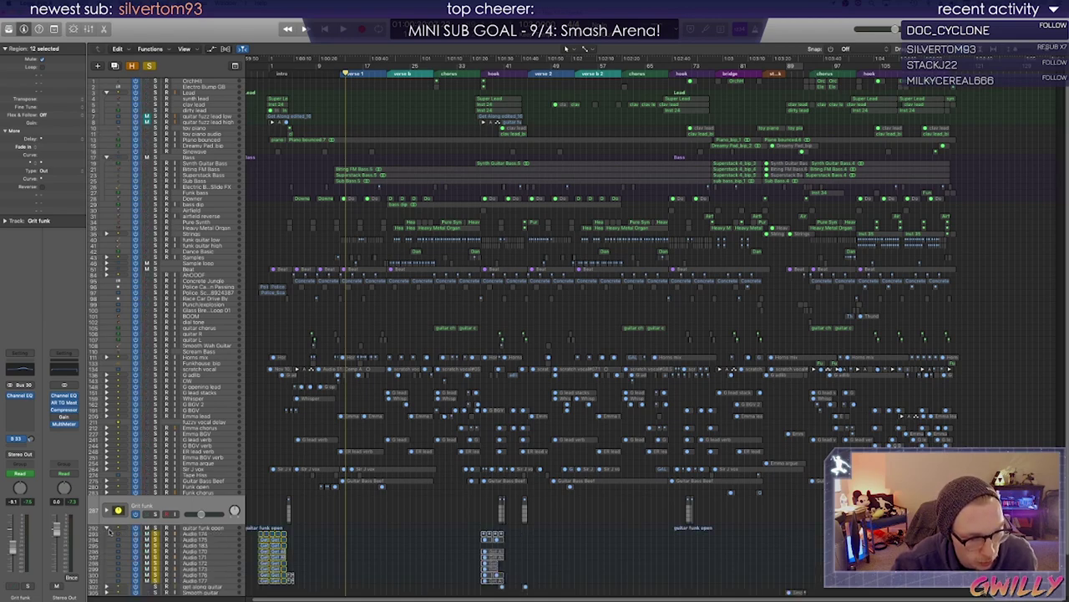
left_click(156, 586)
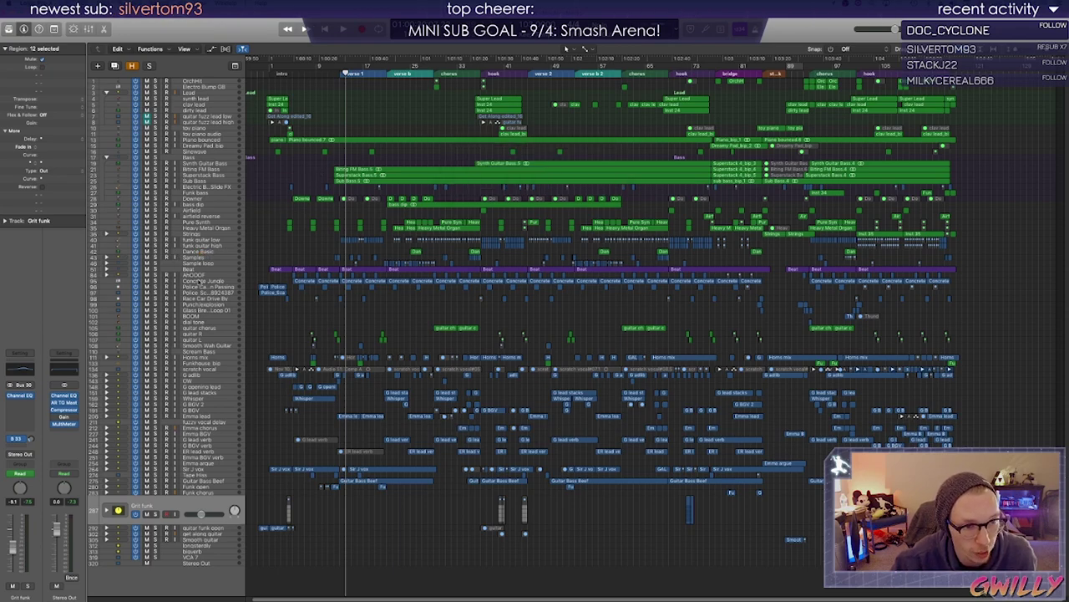
Select the Concrete Jungle track below the Beat stack and solo it
left_click(201, 284)
left_click(201, 270)
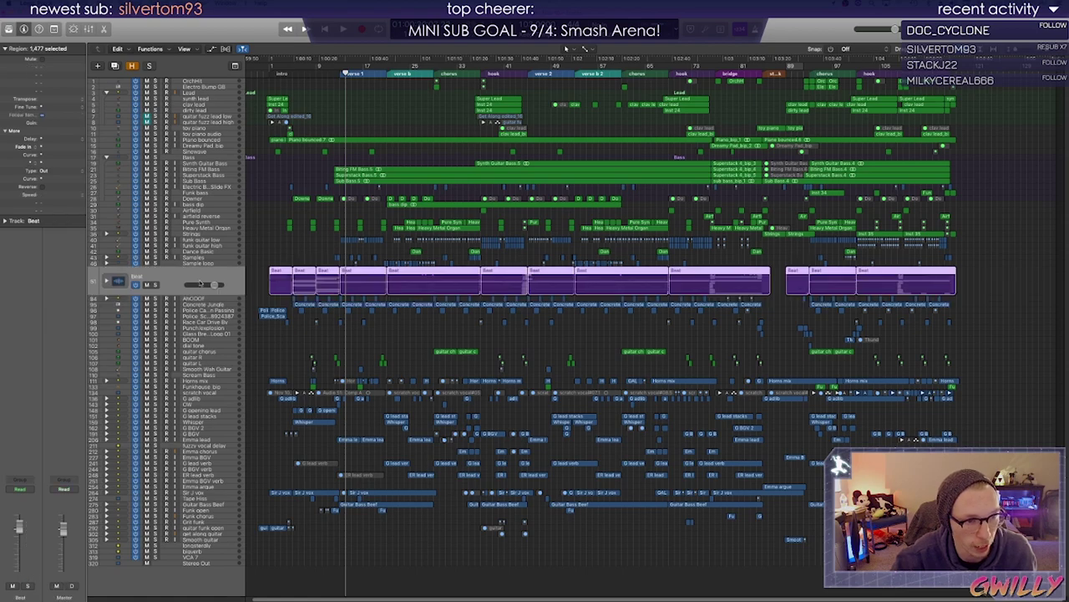
left_click(188, 306)
left_click(155, 296)
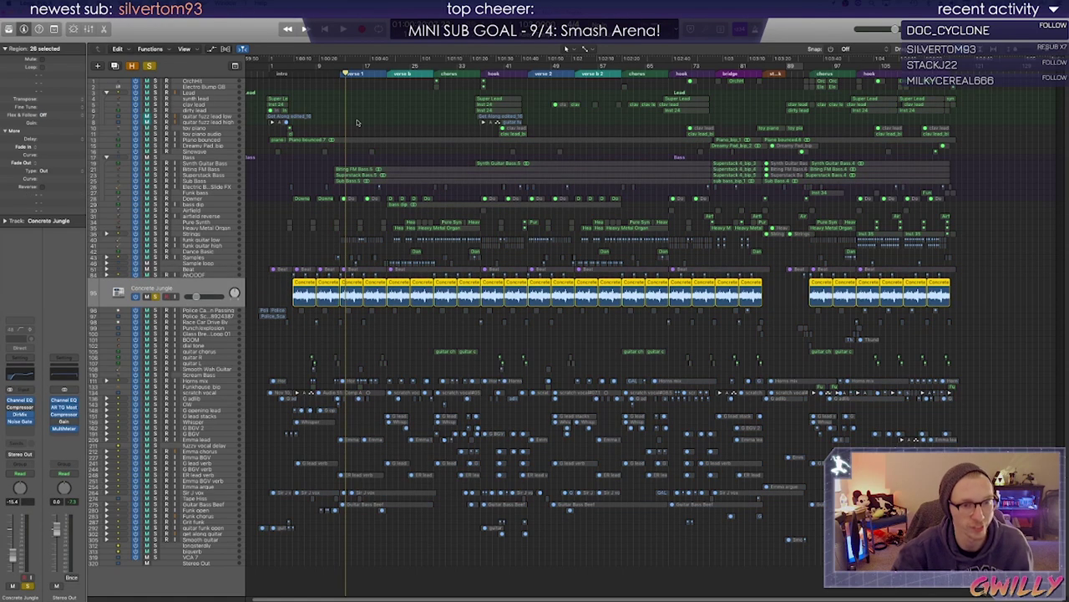
Play the soloed Concrete Jungle track from verse 1 and open its Noise Gate plug-in to inspect the side-chain settings
left_click(339, 73)
key("space")
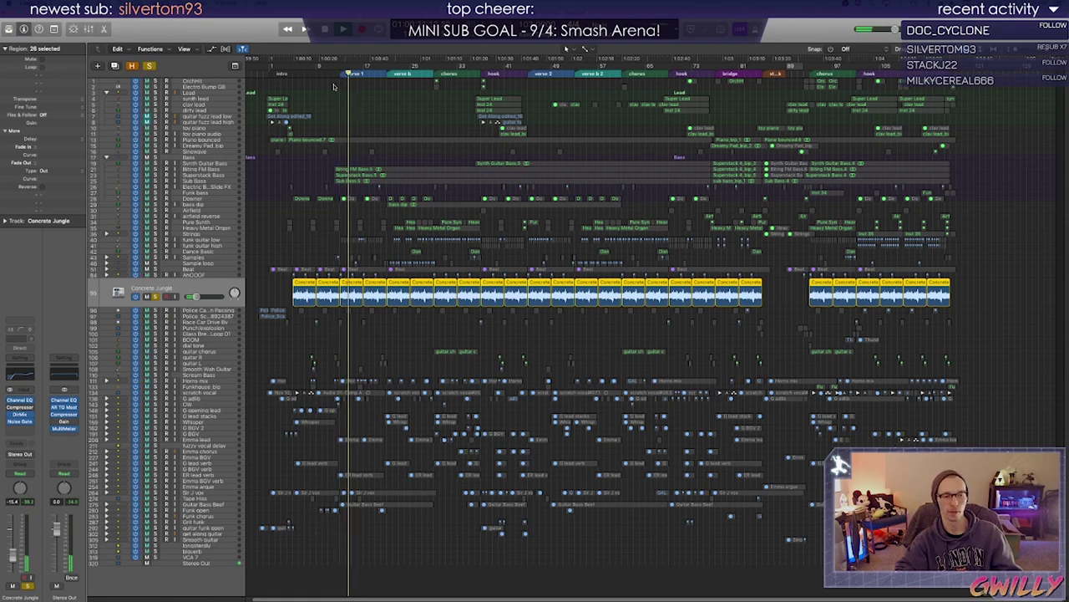
left_click(20, 422)
left_click_drag(255, 22, 631, 175)
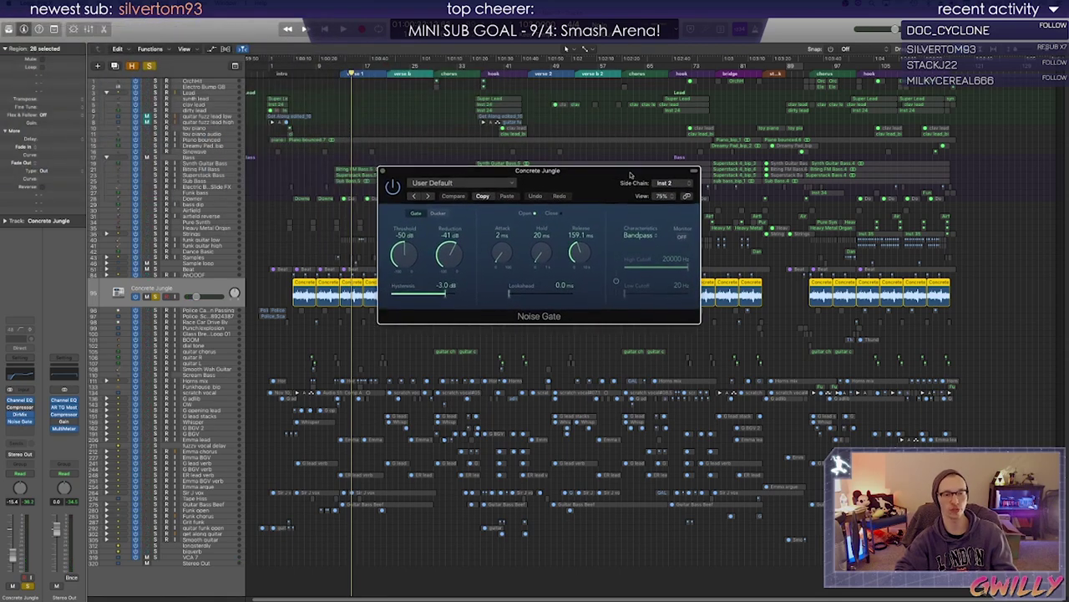
left_click(340, 73)
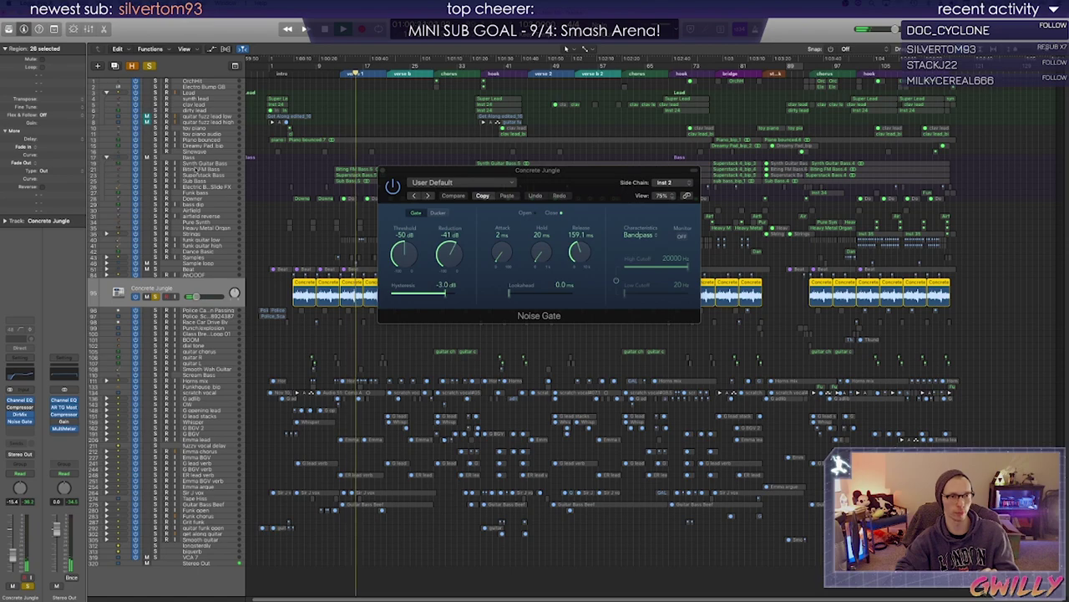
Expand the Beat stack, audition its Kick track alongside Concrete Jungle at verse 1, and clear the solos
scroll(107, 175, "down", 3)
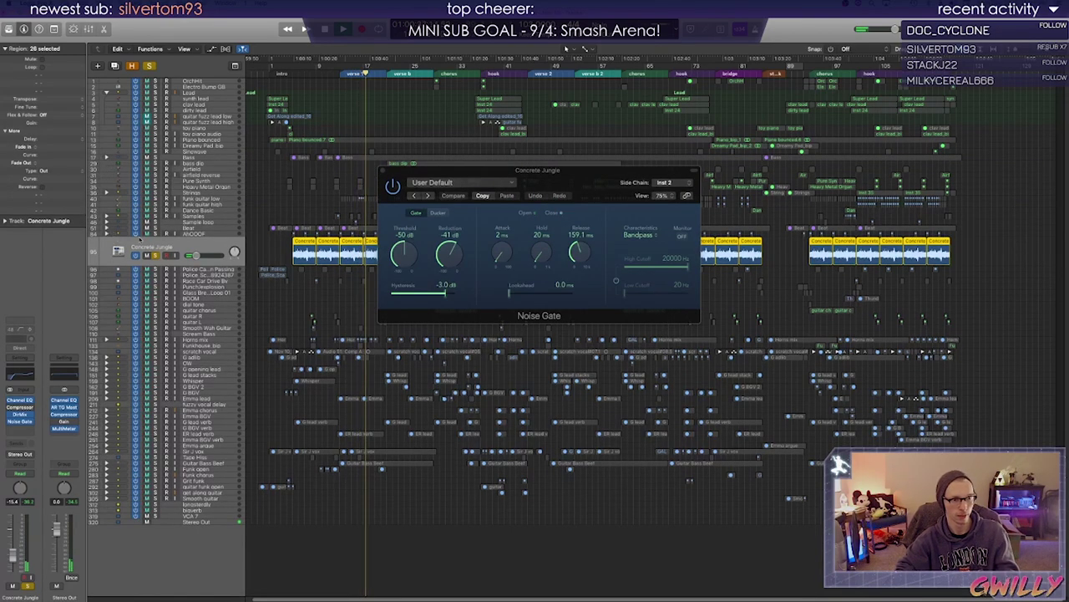
left_click(107, 228)
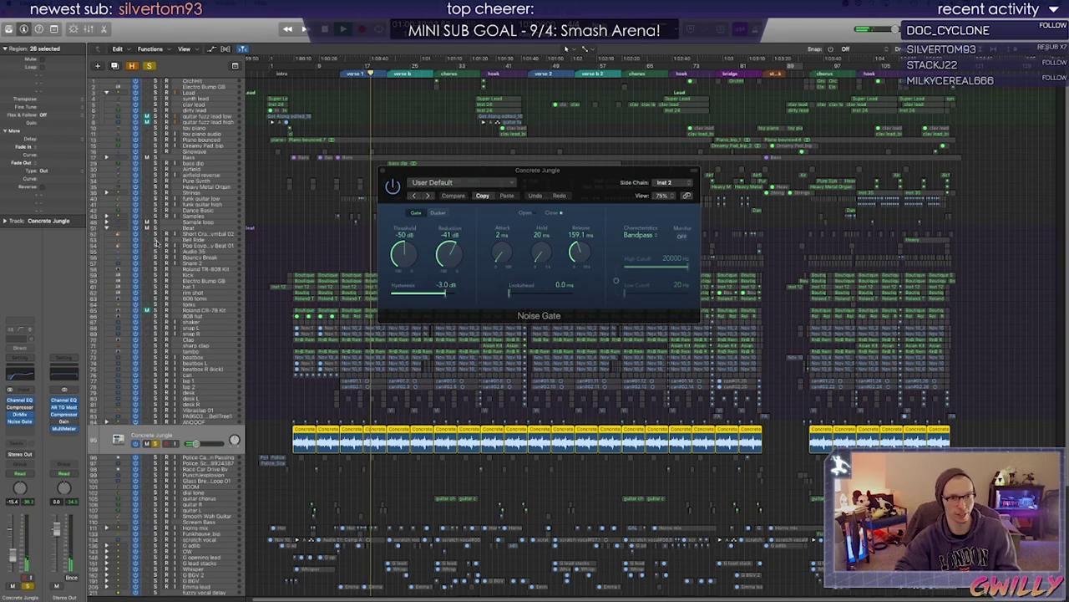
left_click(156, 274)
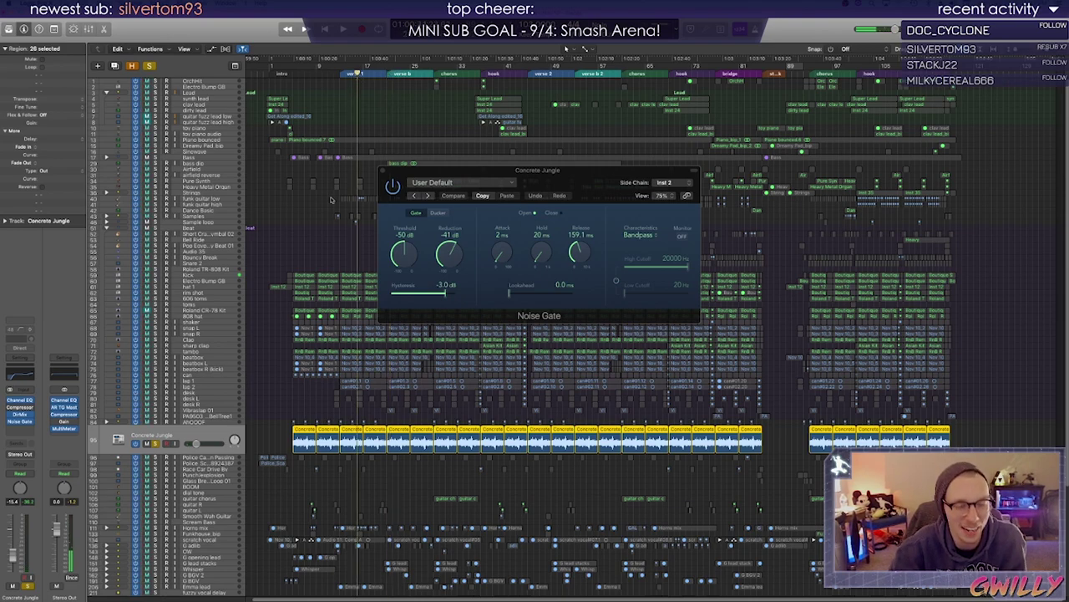
left_click(357, 74)
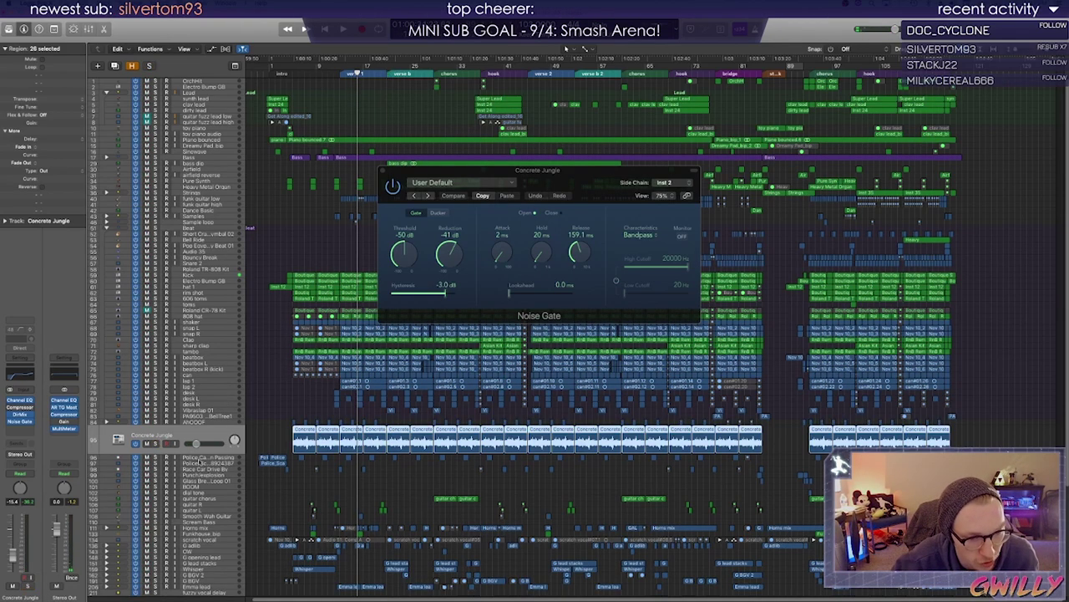
Solo the Police Car Siren Passing track, play it from the intro, and clear its solo
left_click(190, 459)
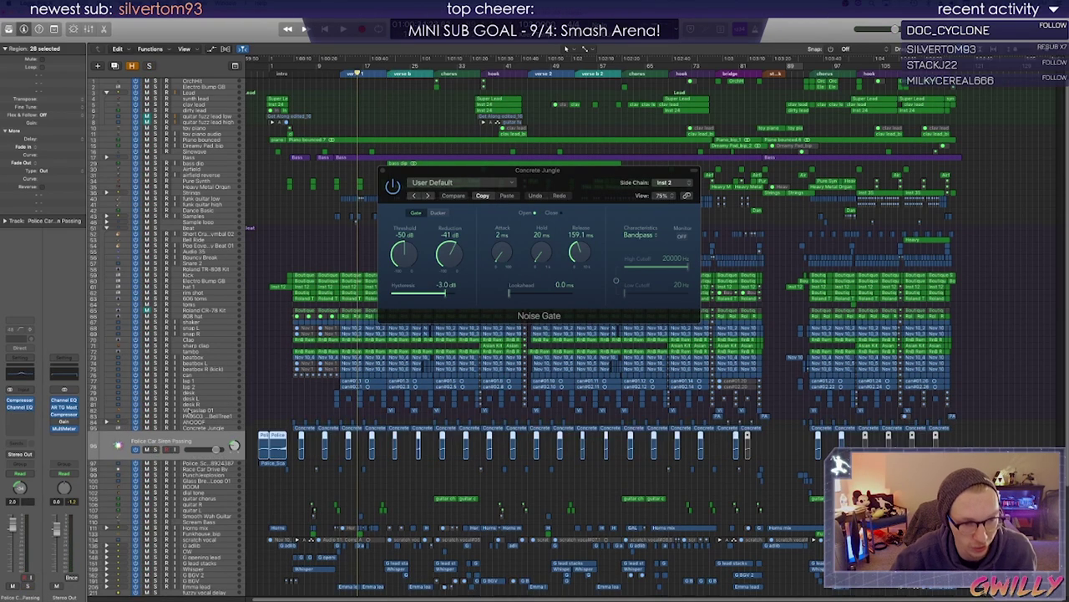
left_click(155, 450)
left_click(311, 73)
key("space")
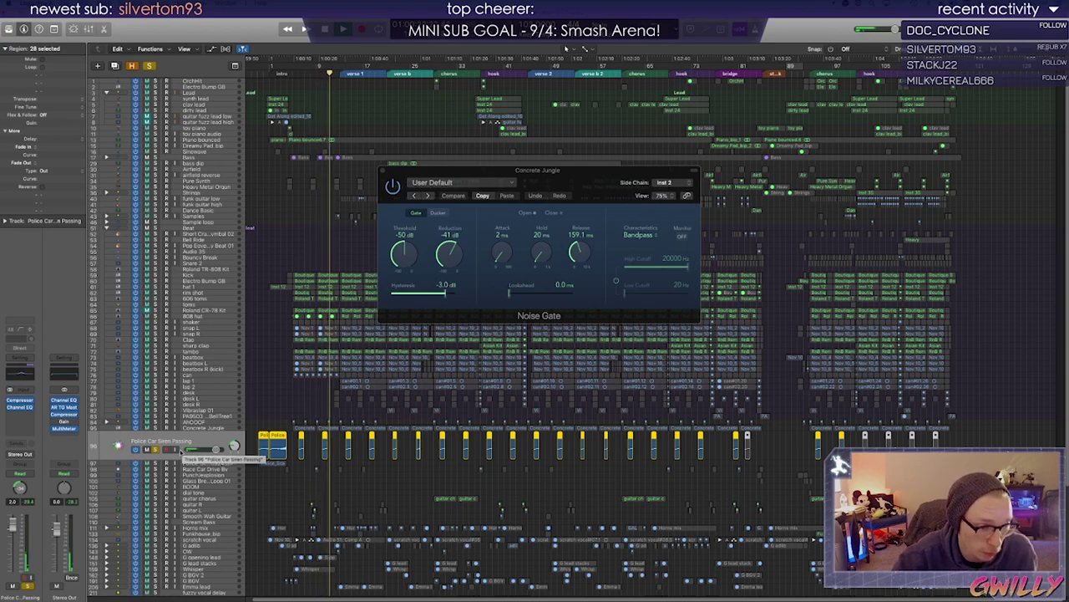
key("space")
key("s")
Solo the Race Car Drive By track and play it leading into verse 1, saving the project before clearing the solo
scroll(280, 483, "down", 4)
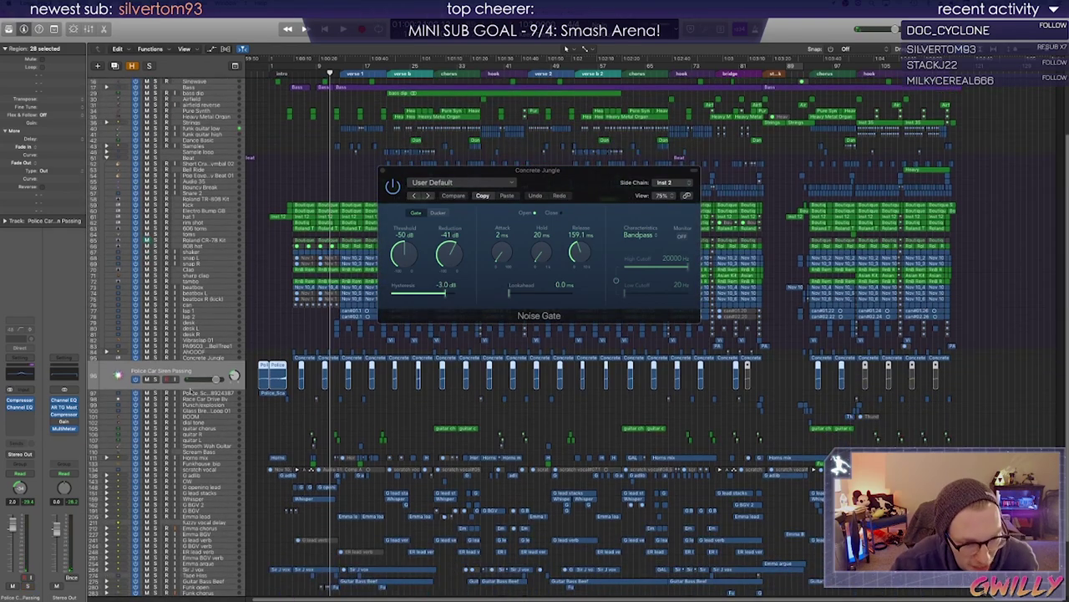
left_click(171, 398)
left_click(153, 390)
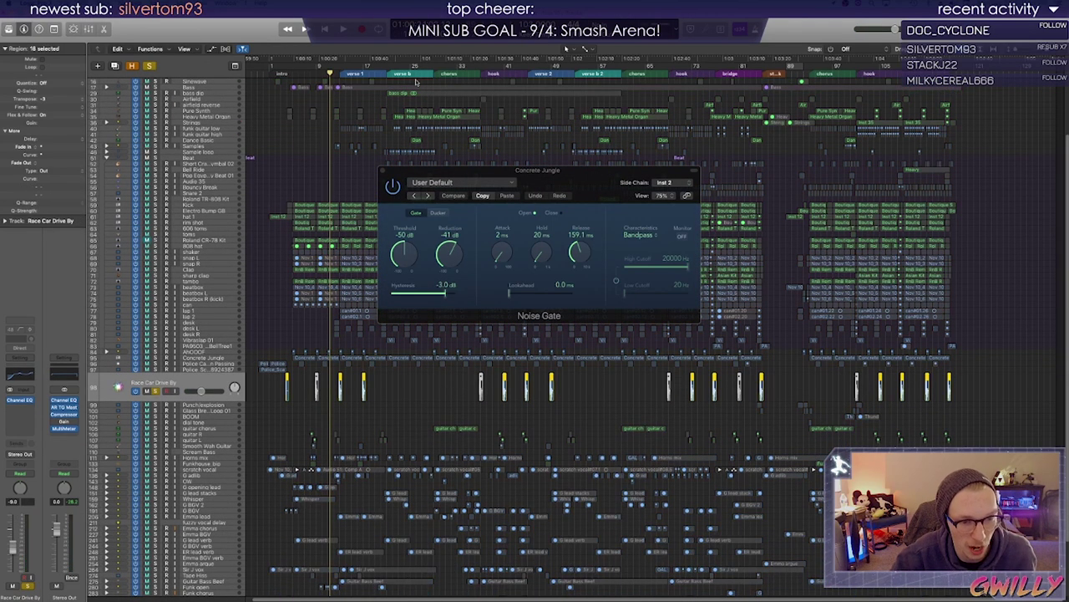
key("space")
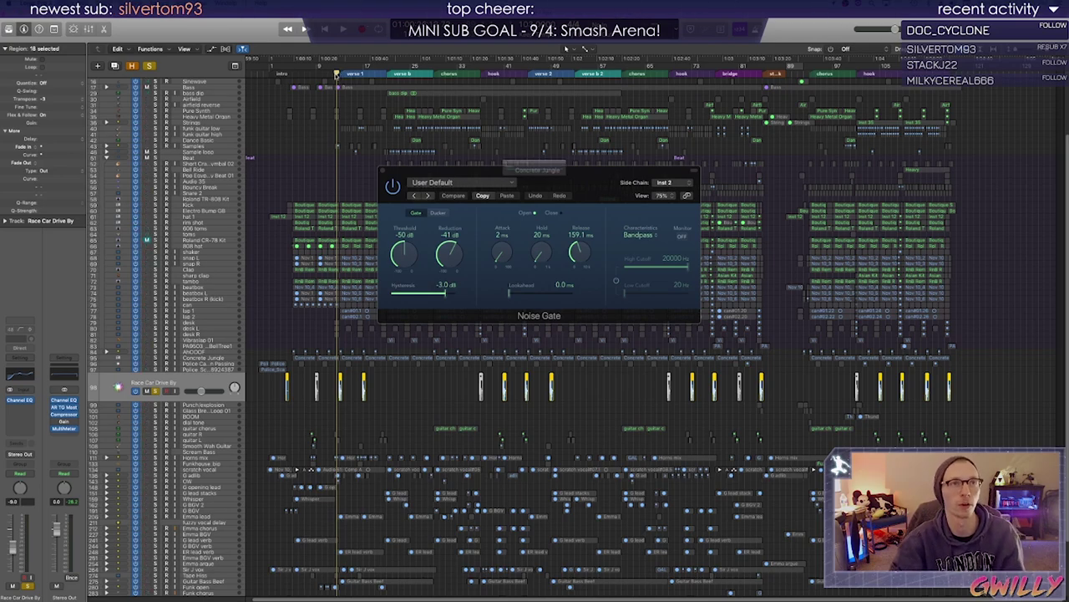
key("super+s")
key("space")
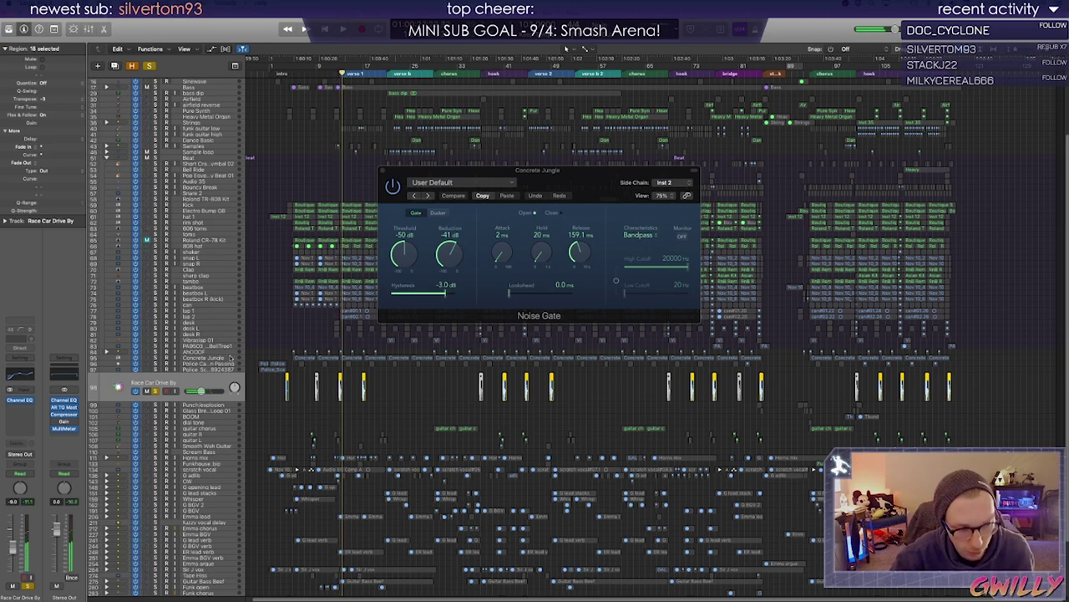
left_click(155, 390)
left_click(154, 391)
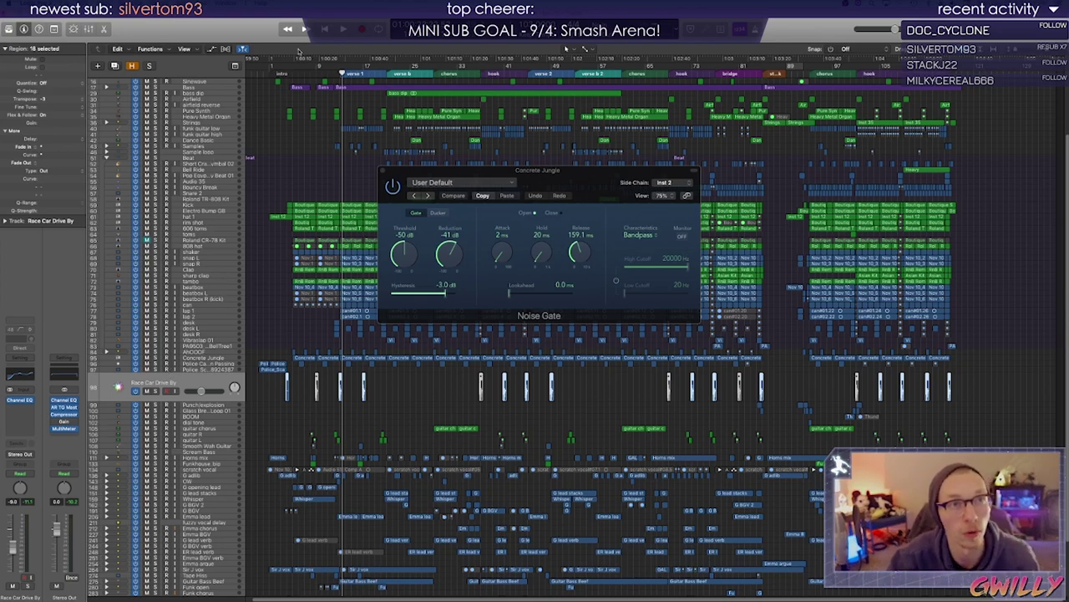
Move the Noise Gate window aside, play the soloed Punch/explosion track around the end of the bridge, and clear its solo
left_click(334, 72)
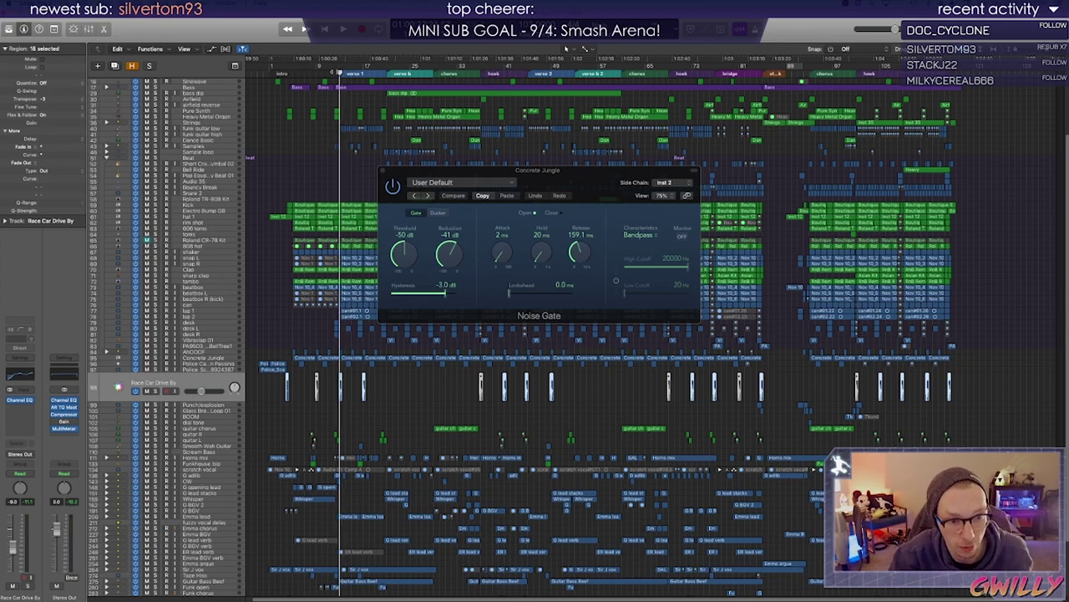
scroll(276, 343, "down", 4)
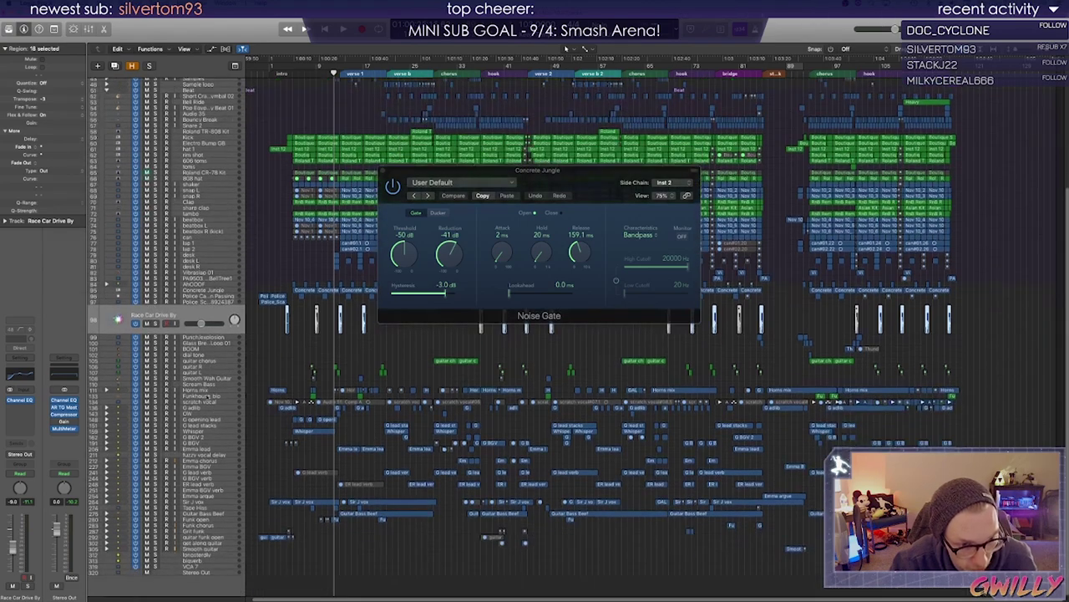
left_click(213, 338)
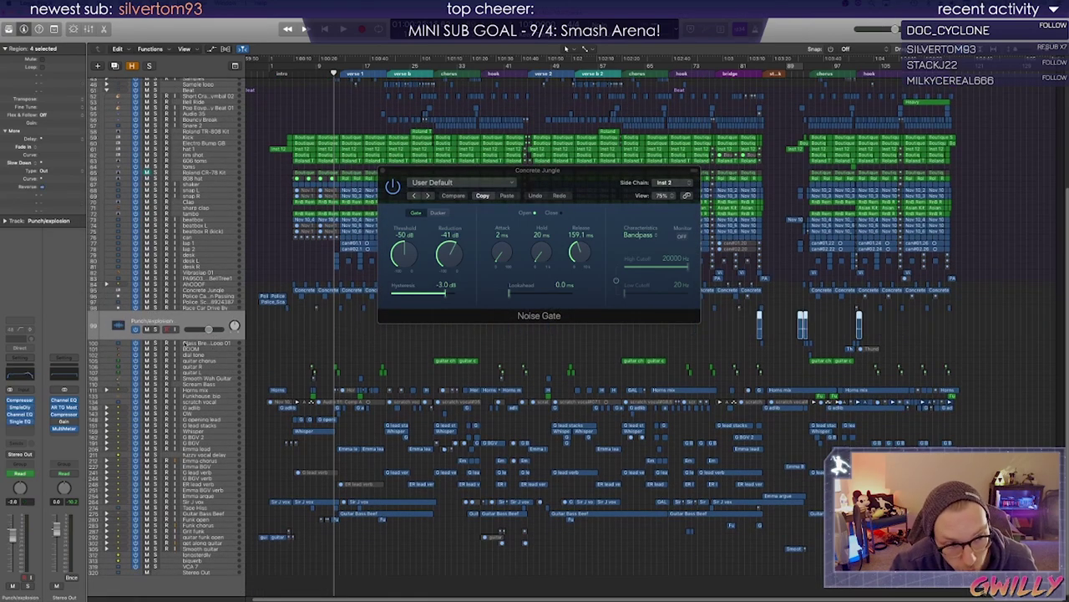
left_click(155, 330)
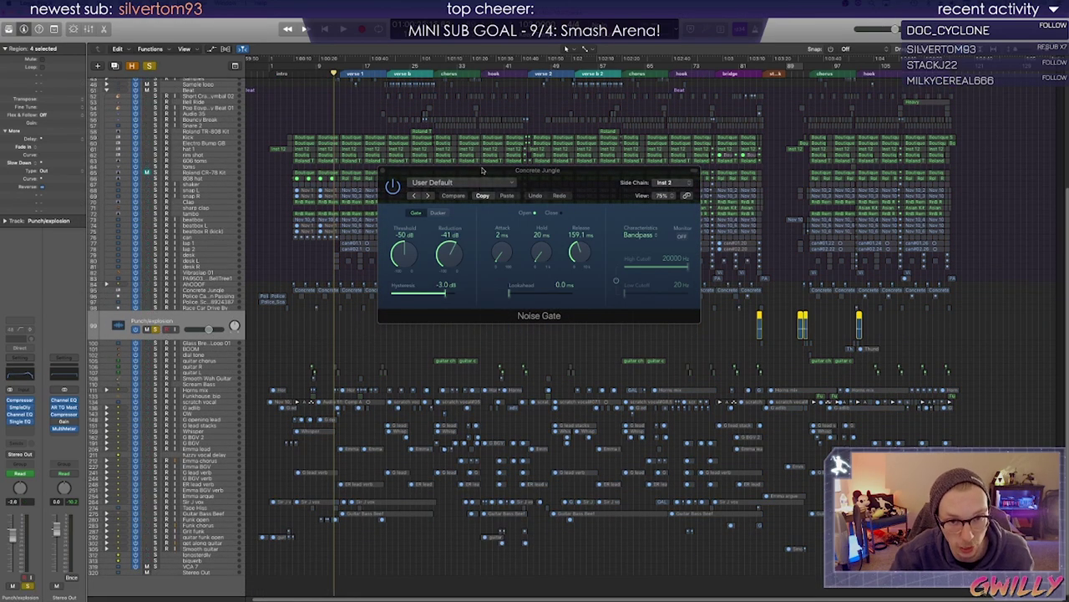
left_click_drag(501, 173, 344, 111)
left_click(755, 73)
key("space")
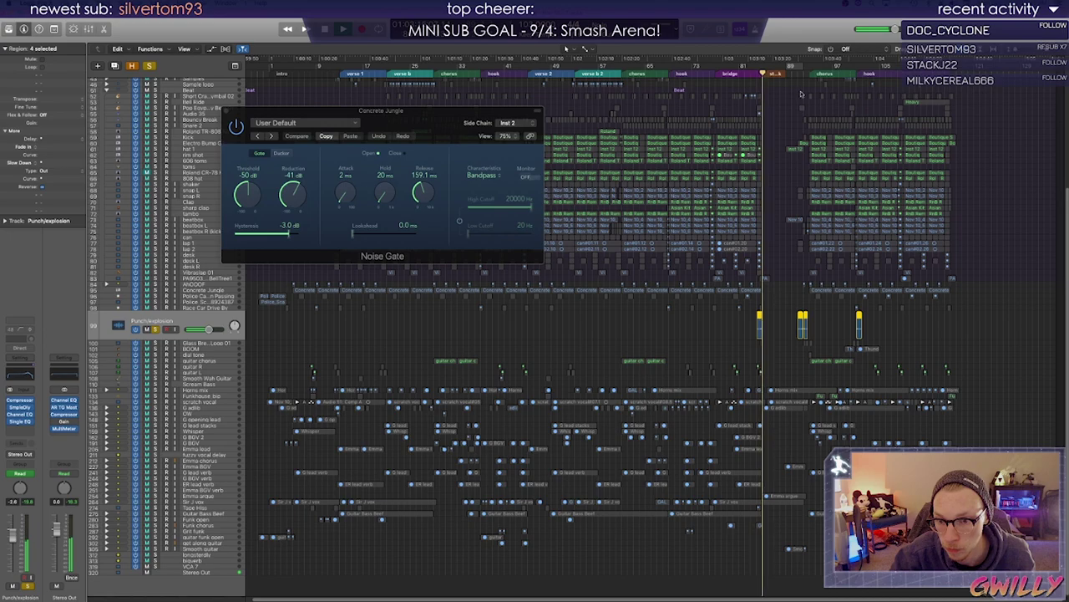
key("Return")
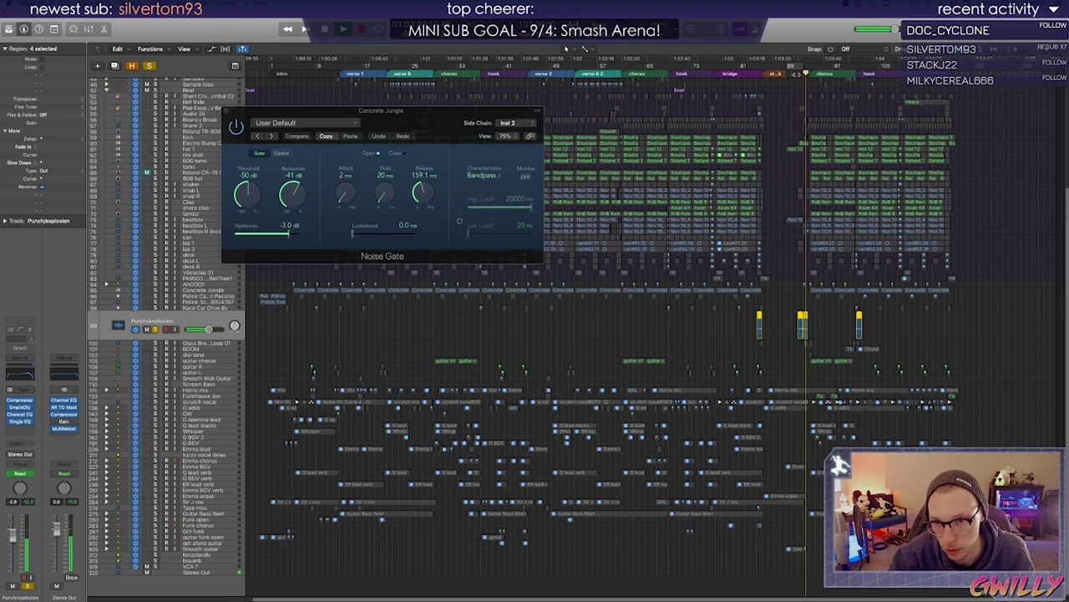
key("space")
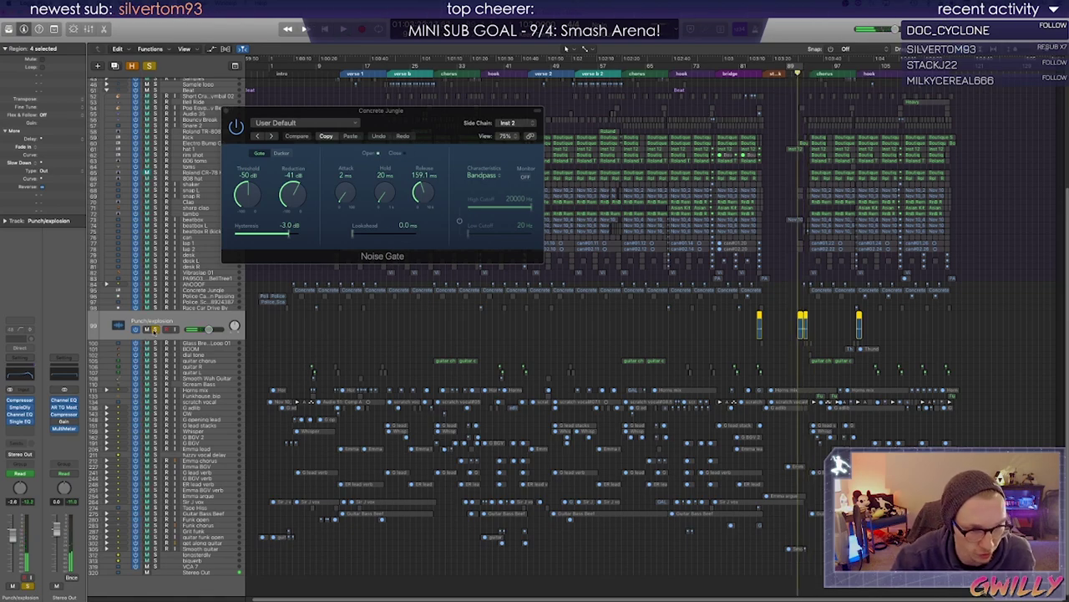
left_click(155, 329)
Audition the Glass Breaking Loop 01 track solo at the end of the bridge, clear its solo, and select the BOOM track
key("Down")
left_click(156, 335)
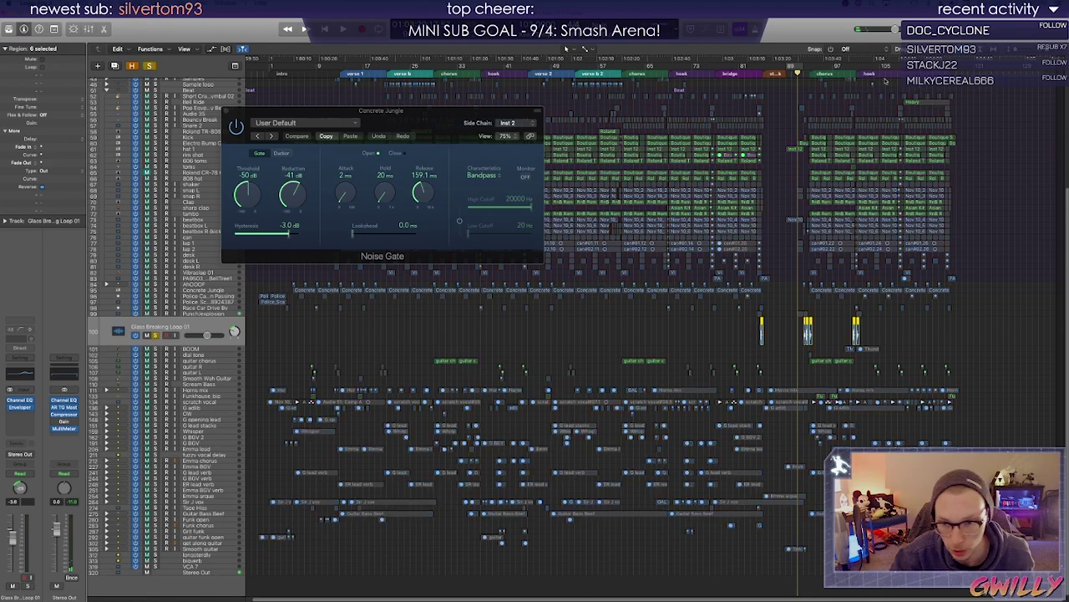
key("space")
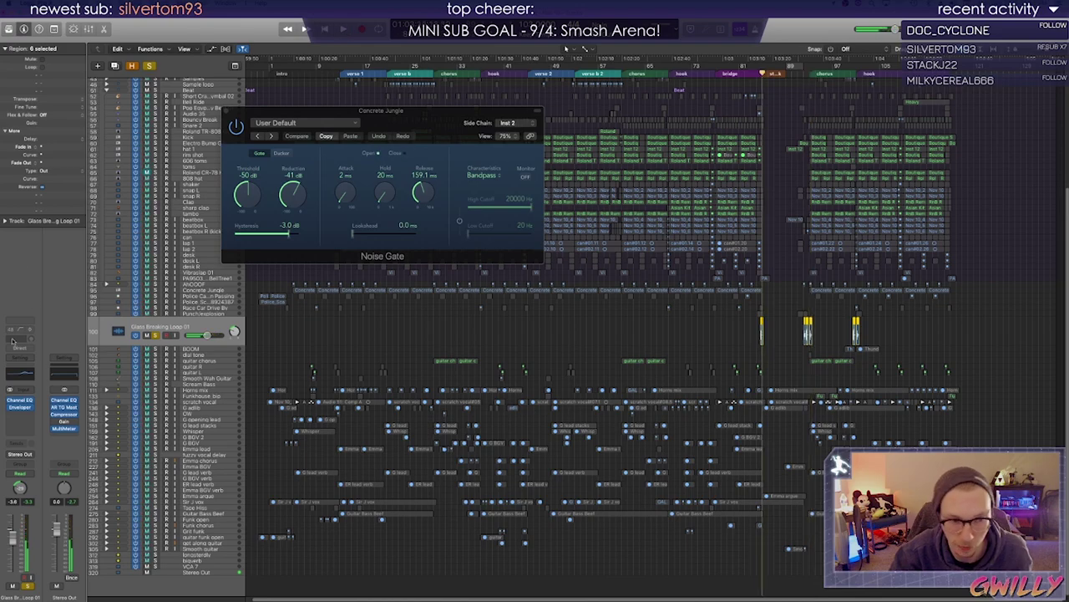
left_click(155, 334)
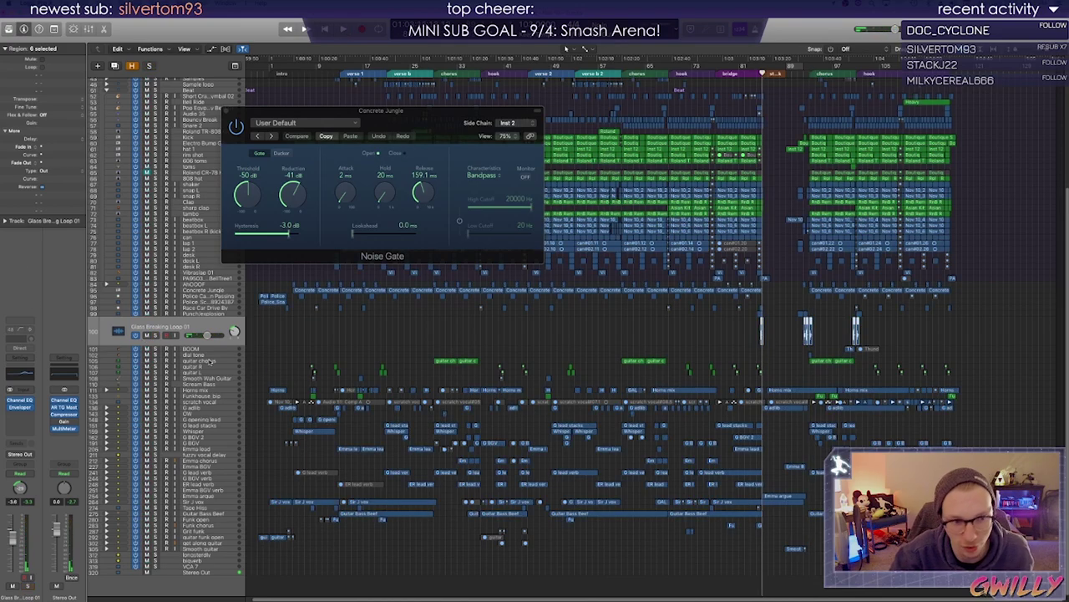
left_click(192, 348)
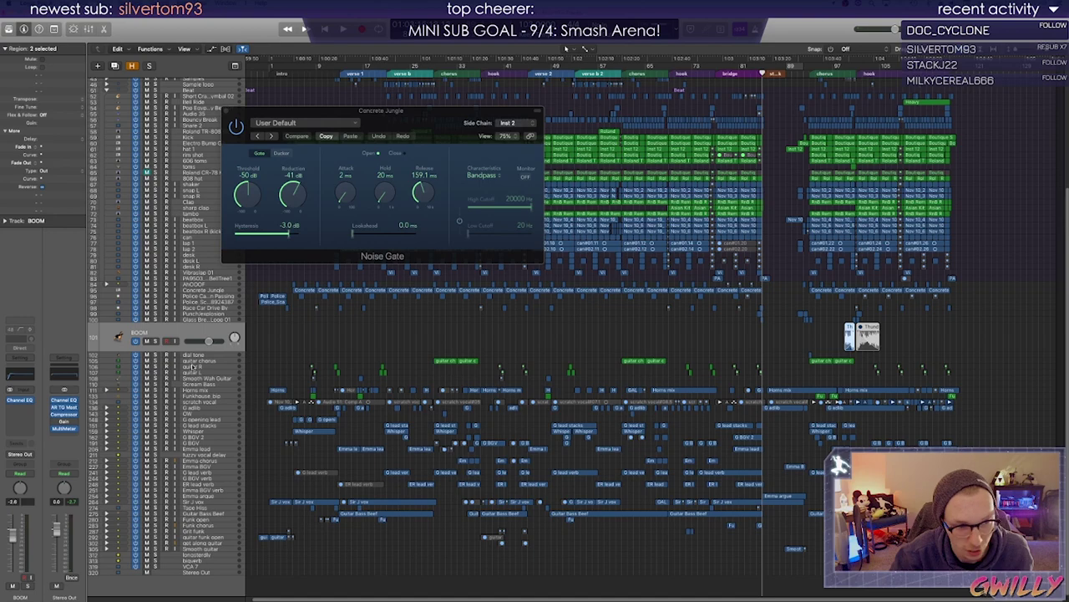
Solo the guitar chorus track, play it from the first chorus, and clear its solo with the playhead back at the chorus
left_click(171, 361)
left_click(154, 353)
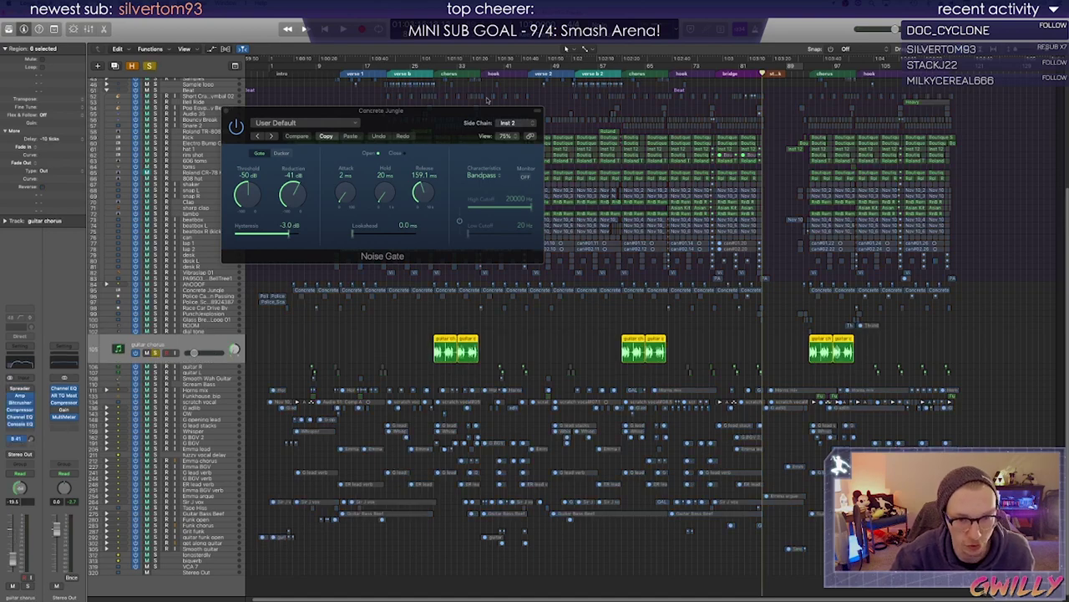
left_click(434, 71)
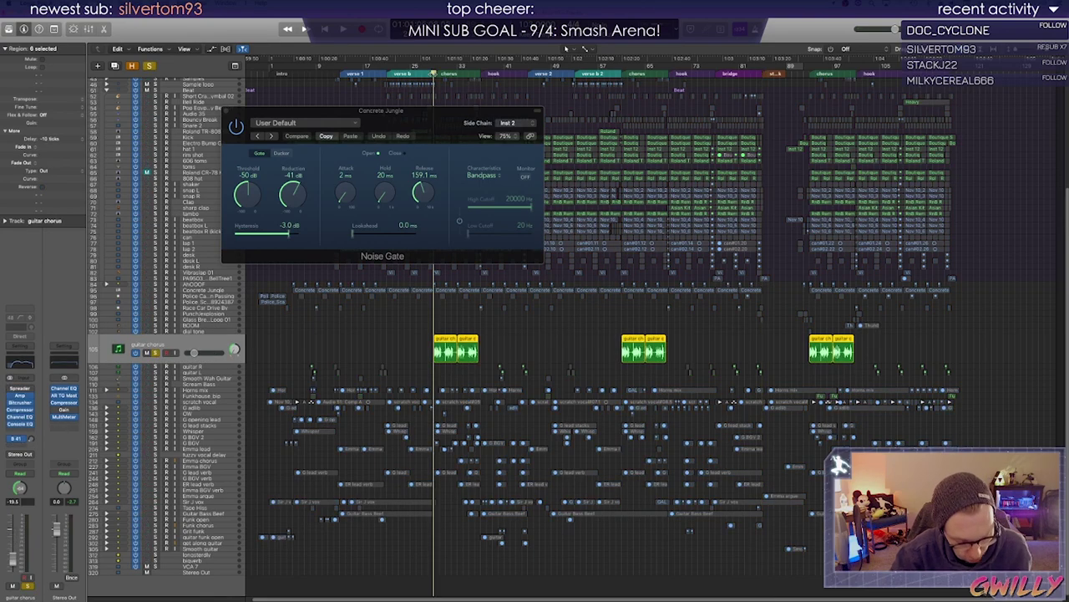
key("space")
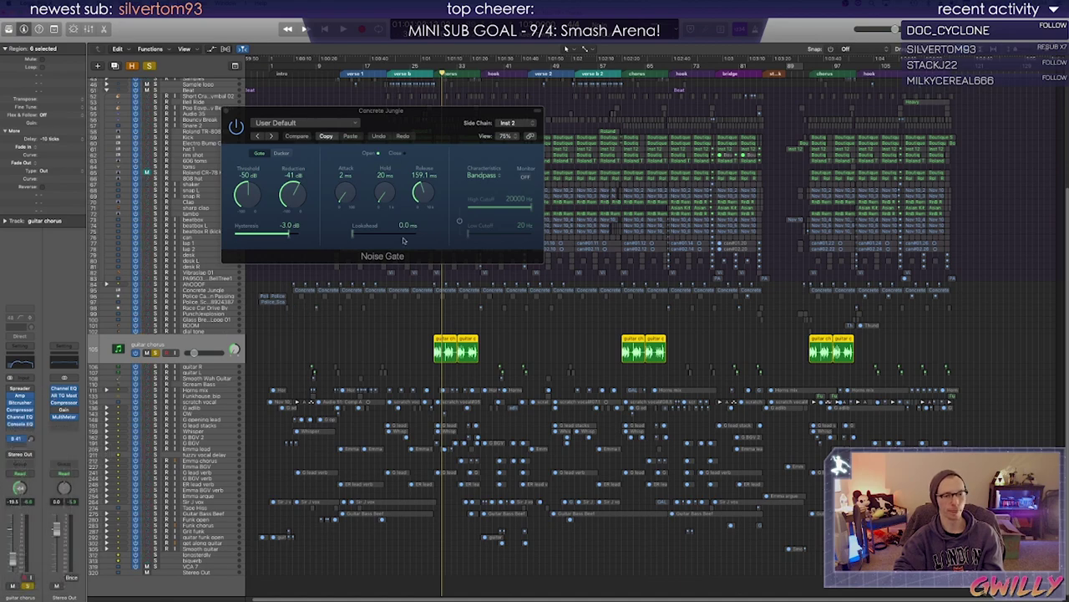
left_click(435, 72)
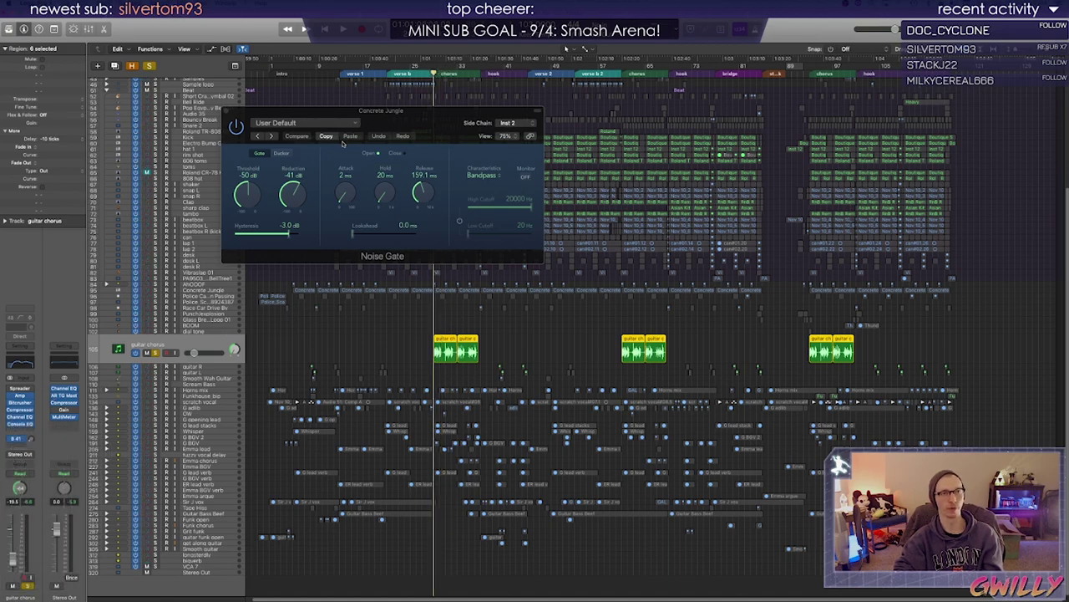
key("space")
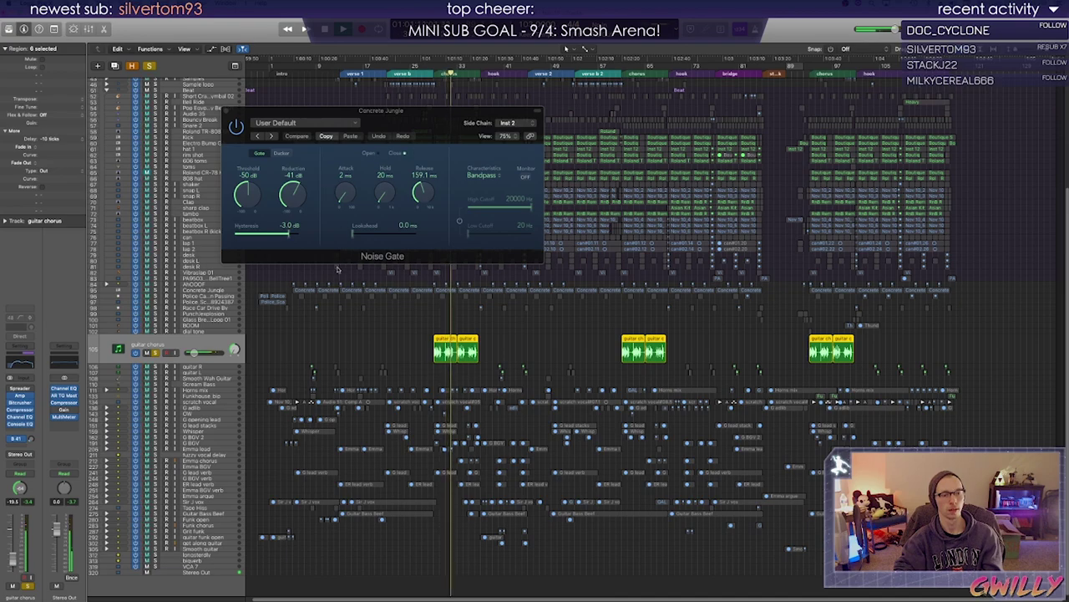
left_click(155, 352)
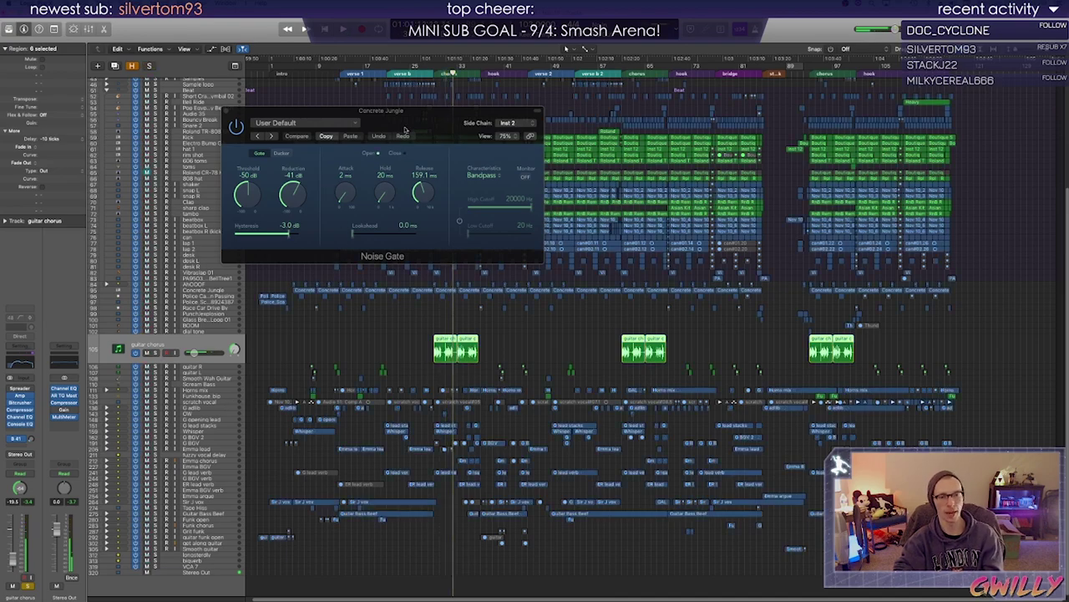
left_click(434, 73)
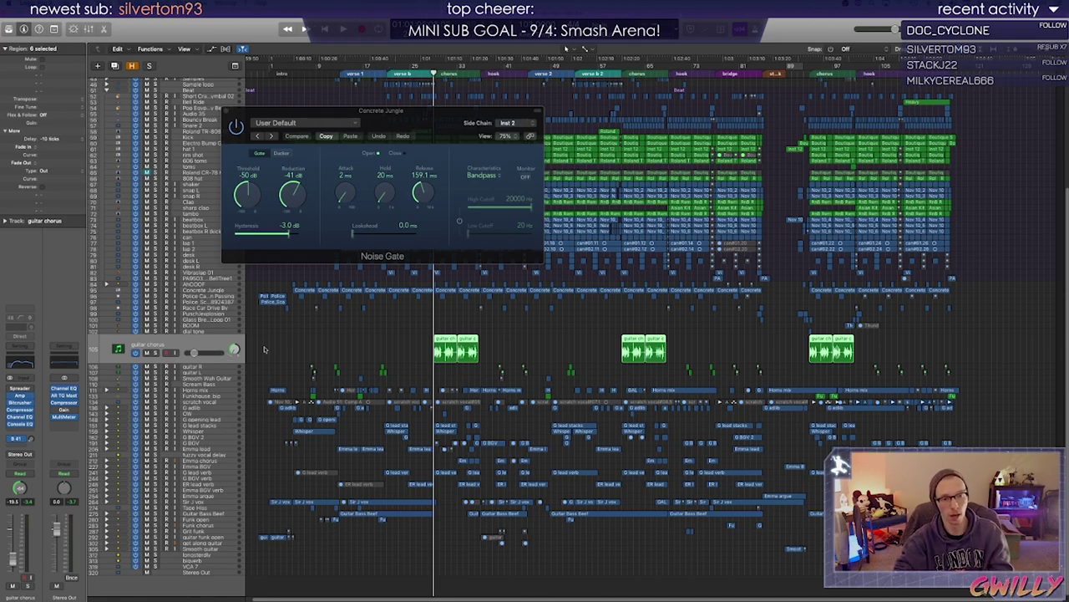
Step through the guitar R, Horns mix and G adlib tracks to view their channel strips, and close the Noise Gate window
left_click(192, 367)
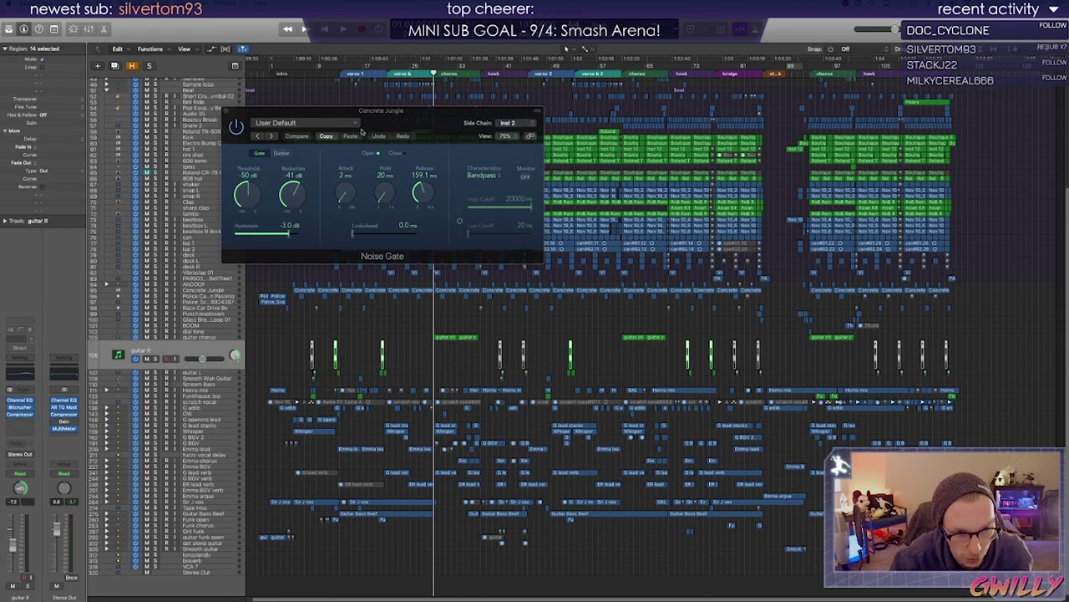
left_click(184, 390)
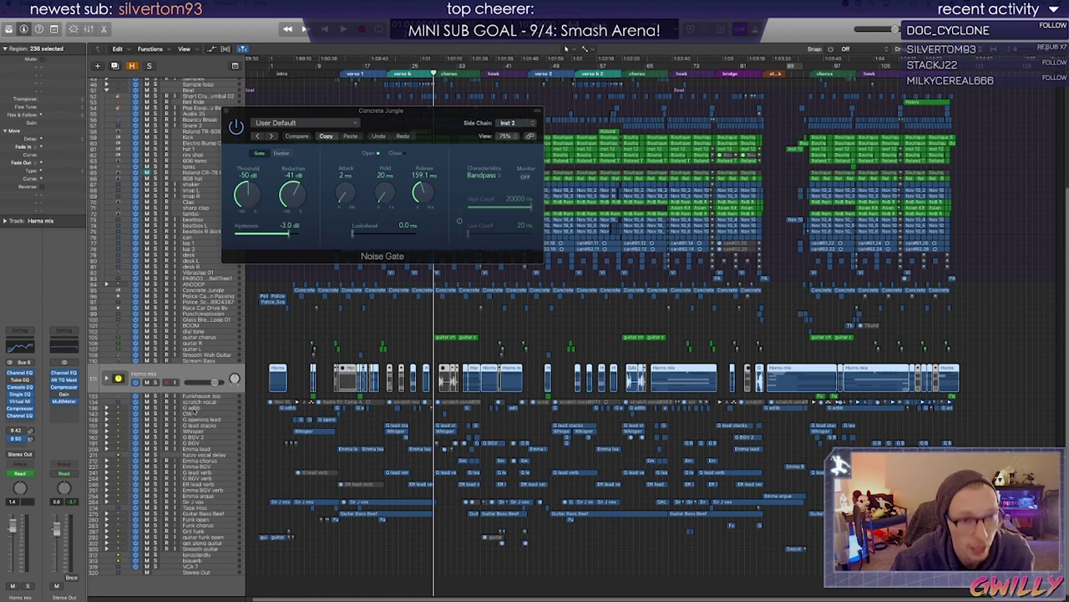
left_click(191, 408)
left_click(227, 113)
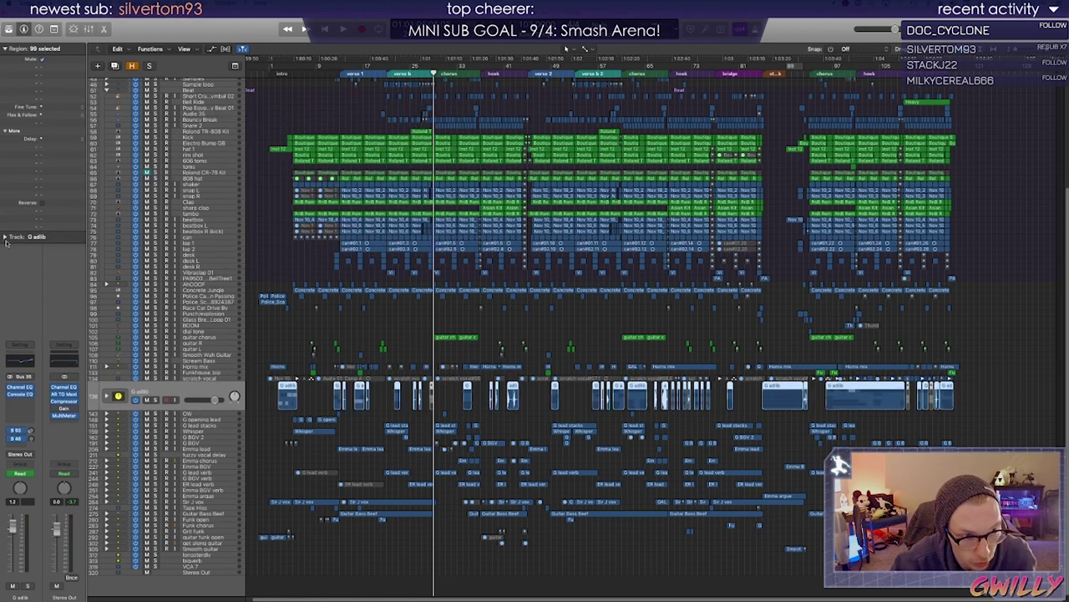
Collapse the Beat stack and play the soloed G adlib track from the intro
left_click(106, 87)
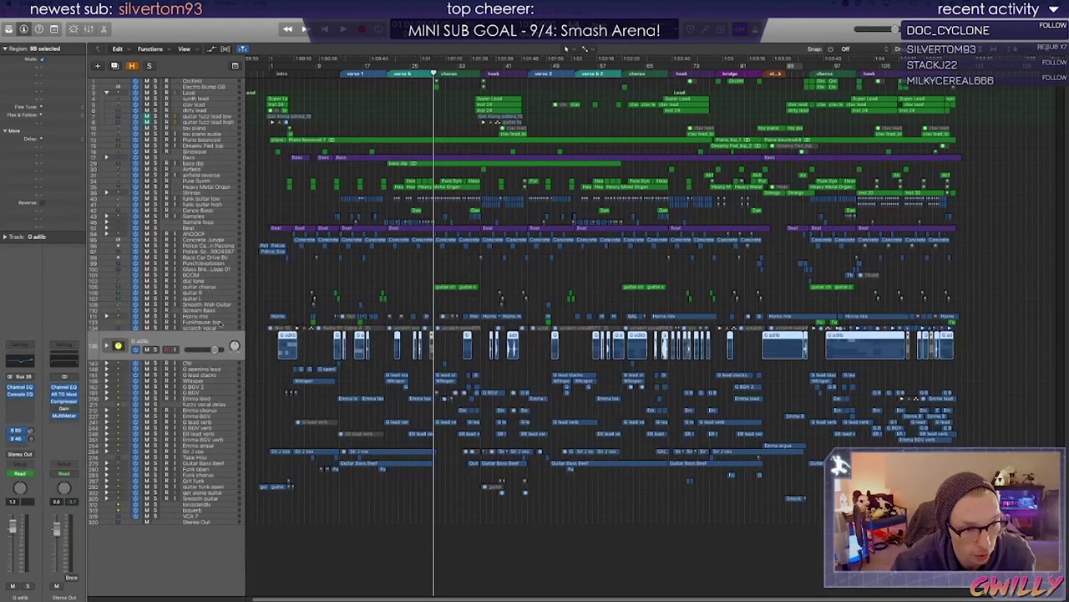
left_click(156, 350)
left_click(277, 70)
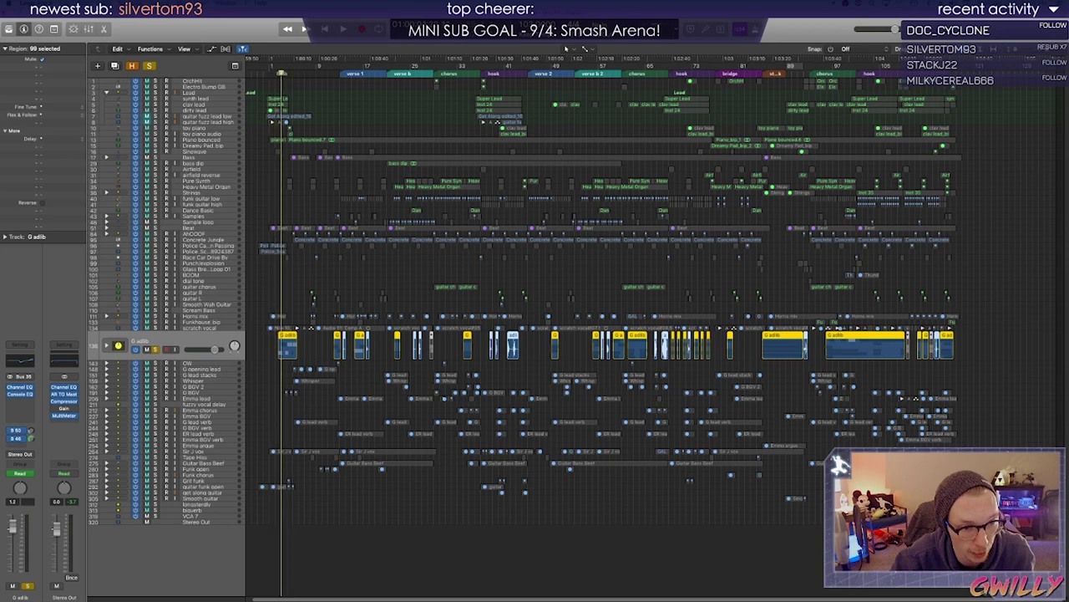
key("space")
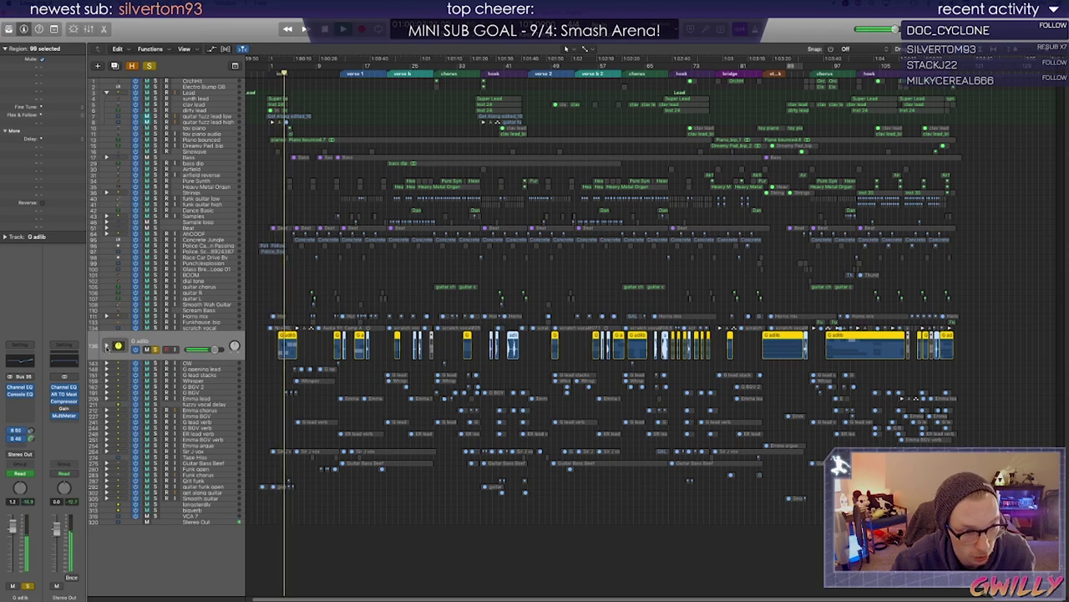
Expand the G adlib stack and audition its soloed adlib tracks up to verse 1, leaving the playhead just before the verse
left_click(106, 345)
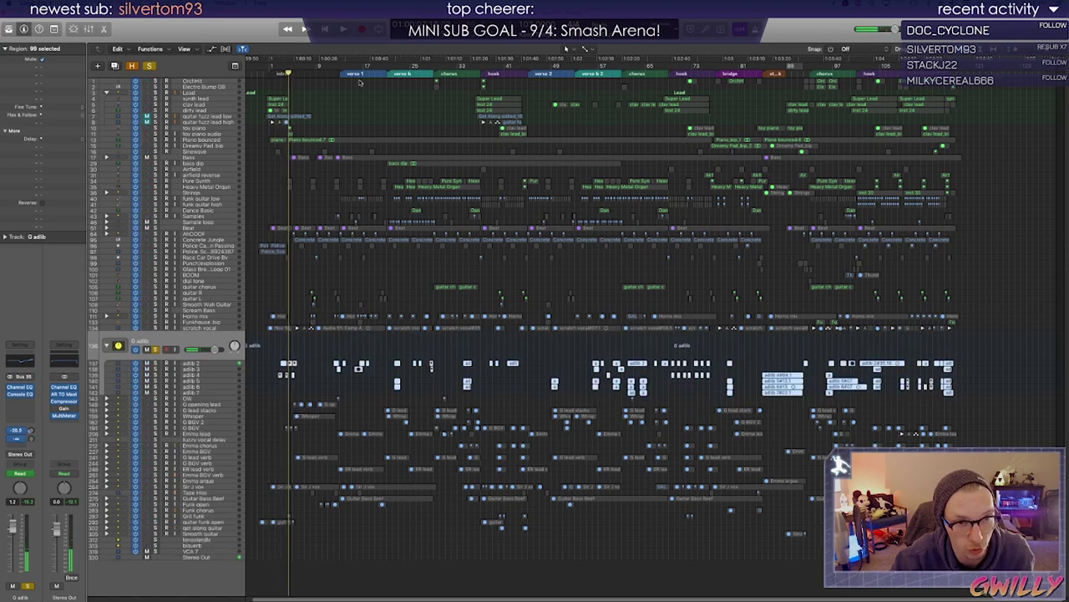
left_click(333, 73)
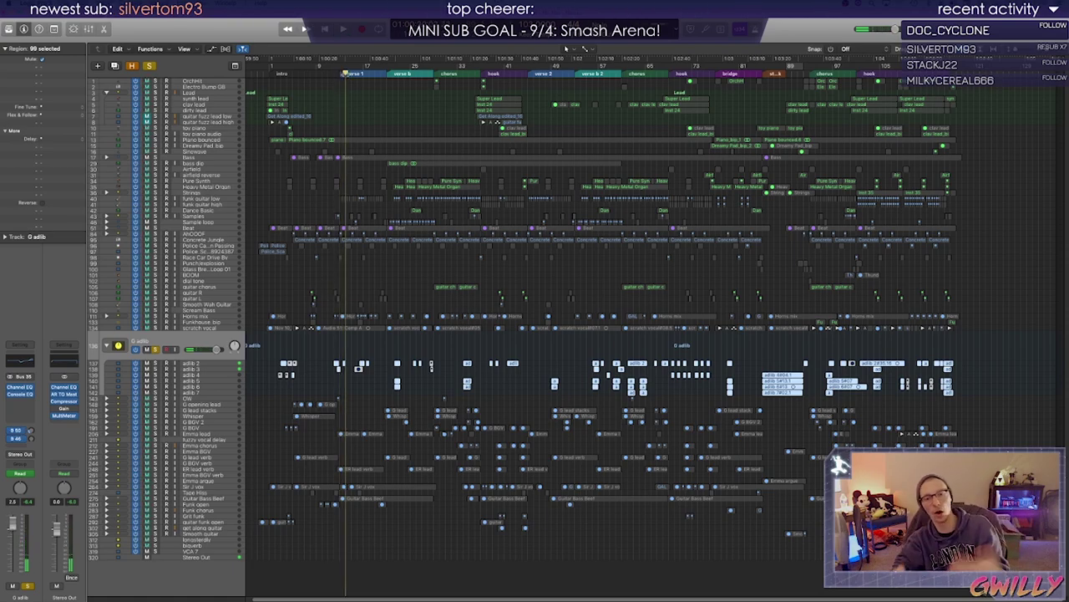
left_click(333, 74)
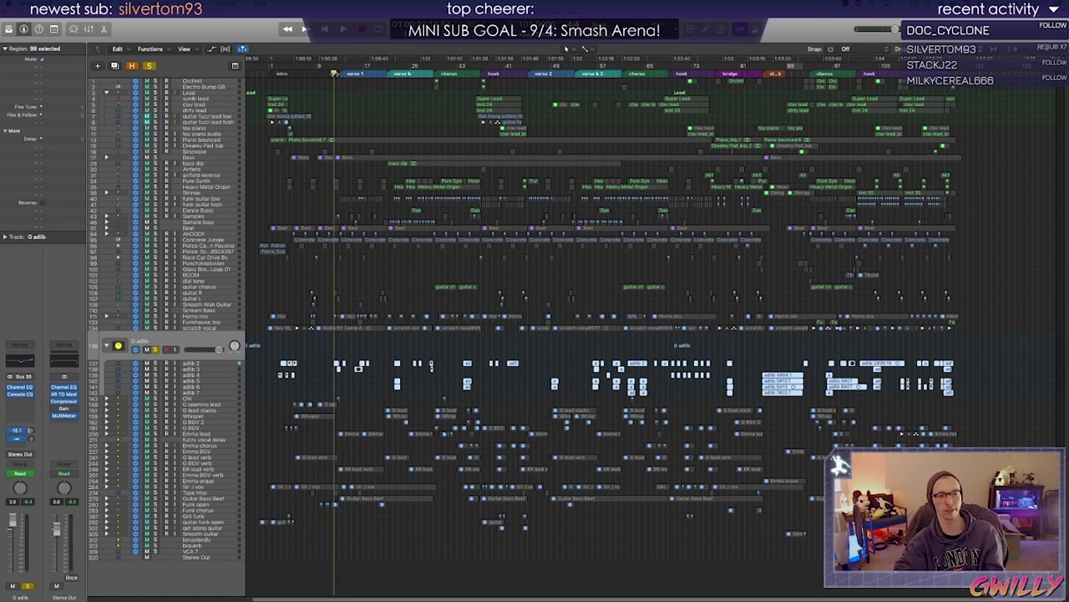
Add the lead vocal stack below G BGV to the solo, play it with the adlibs through verse 1, and select it
left_click(155, 435)
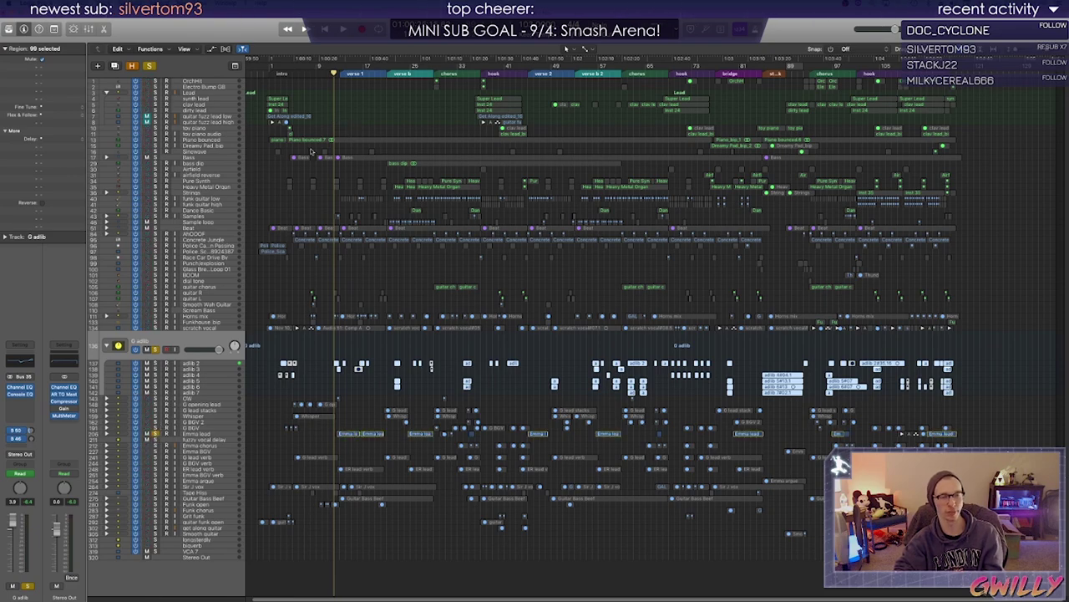
key("space")
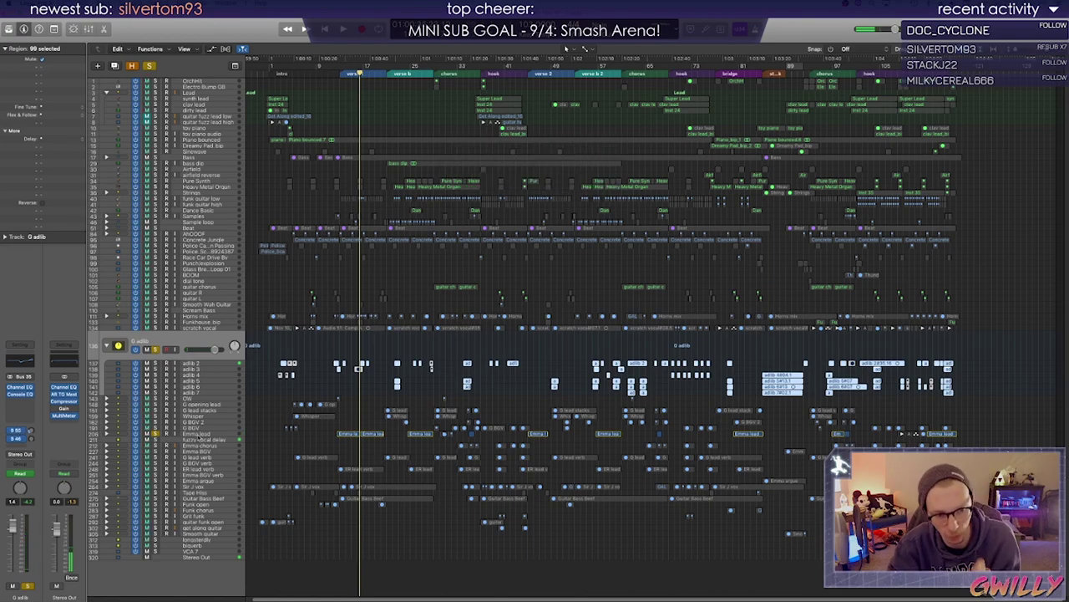
left_click(173, 435)
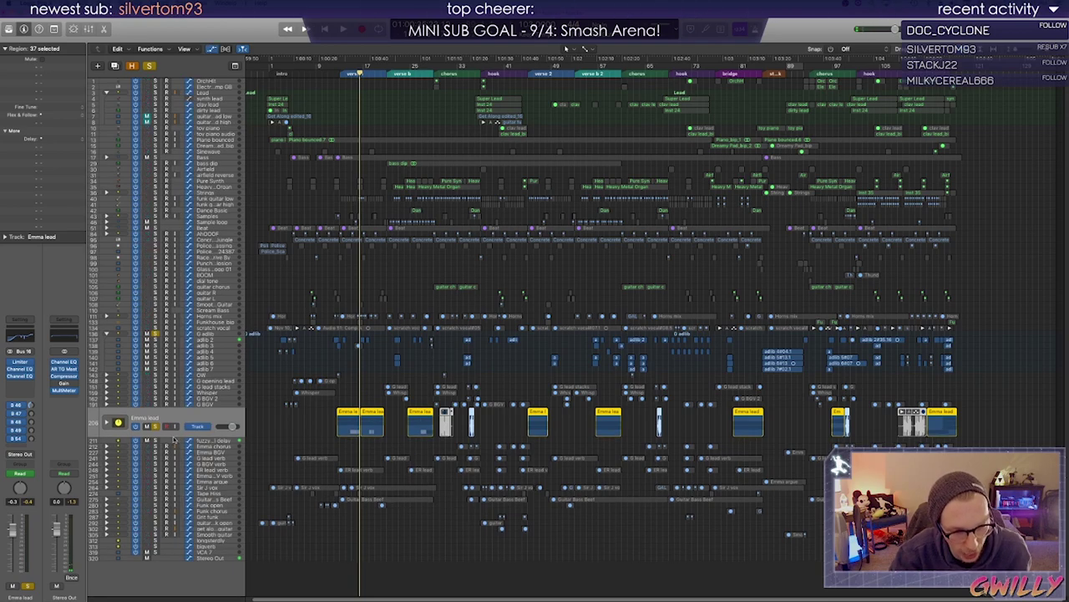
Display the lead vocal stack's volume automation and play the part of verse 1 from bar 18
key("a")
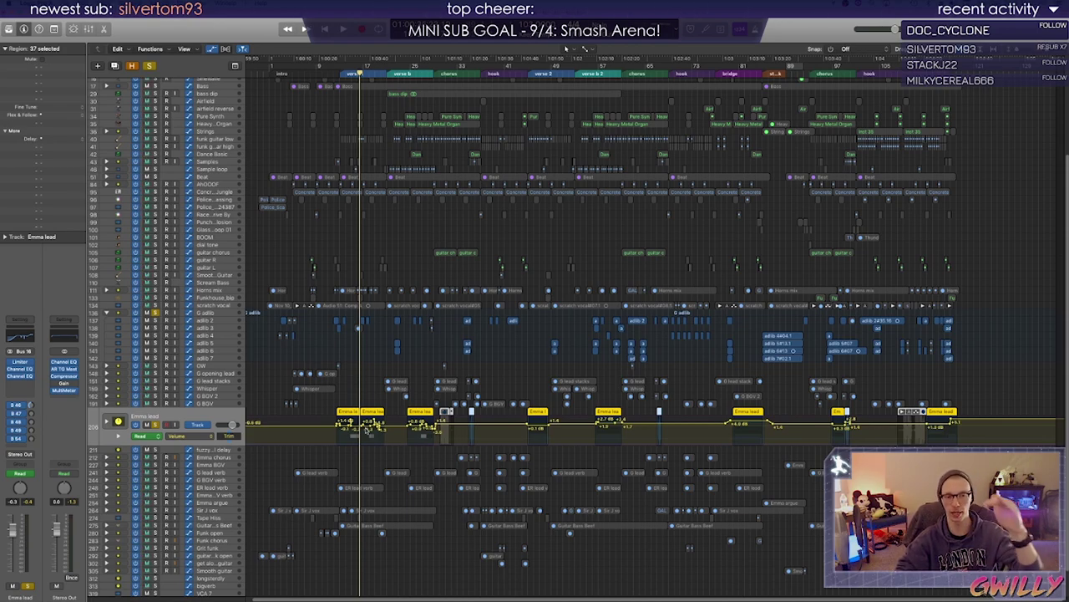
scroll(365, 428, "up", 5)
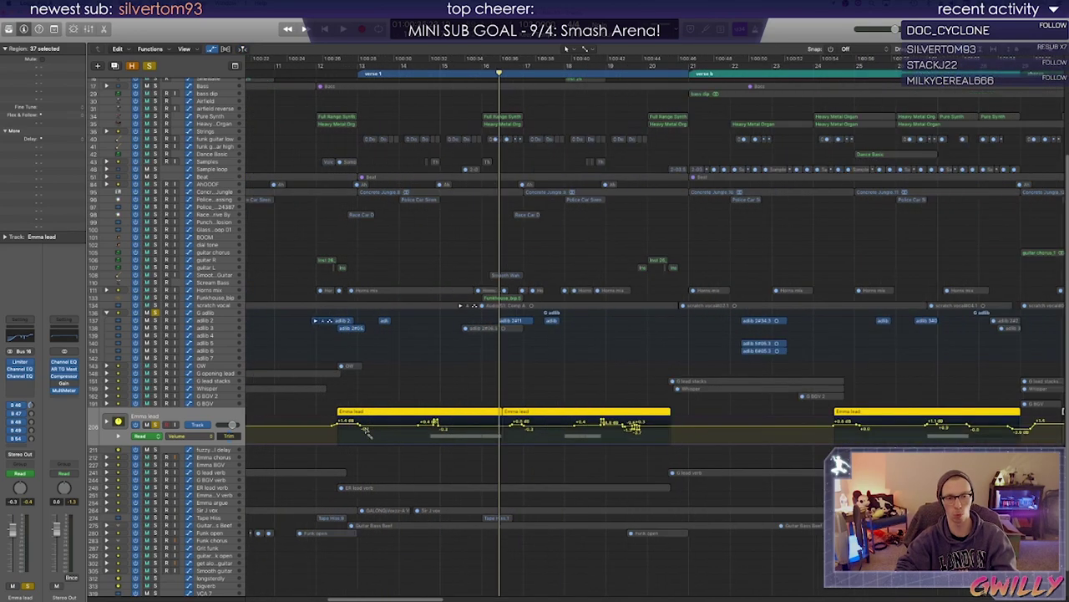
left_click(661, 74)
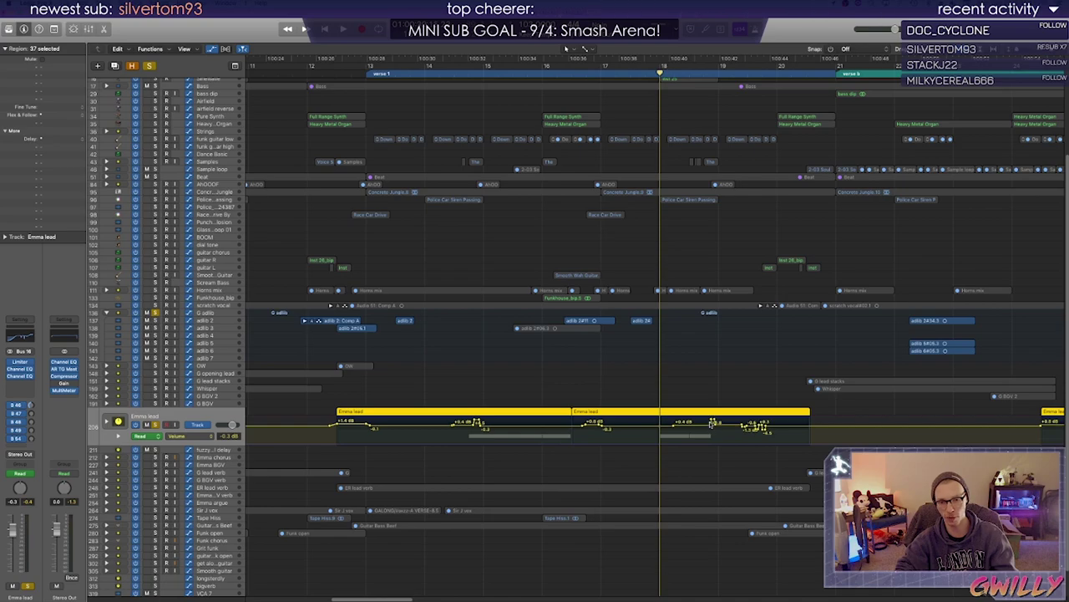
key("space")
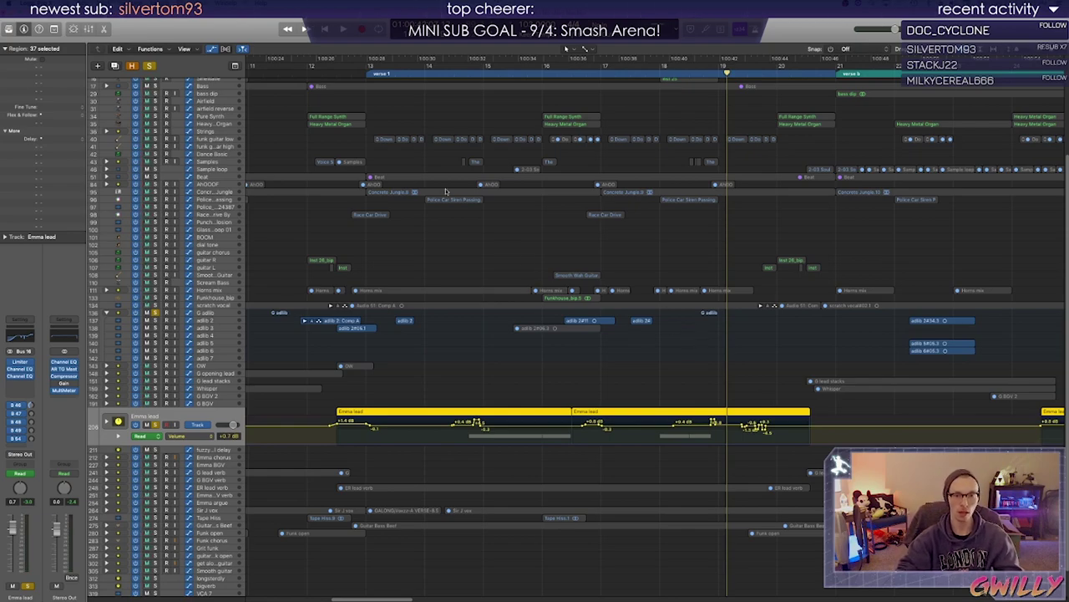
Replay the soloed lead vocal and adlibs from the start of the lead vocal's first region in verse 1
left_click(344, 72)
key("space")
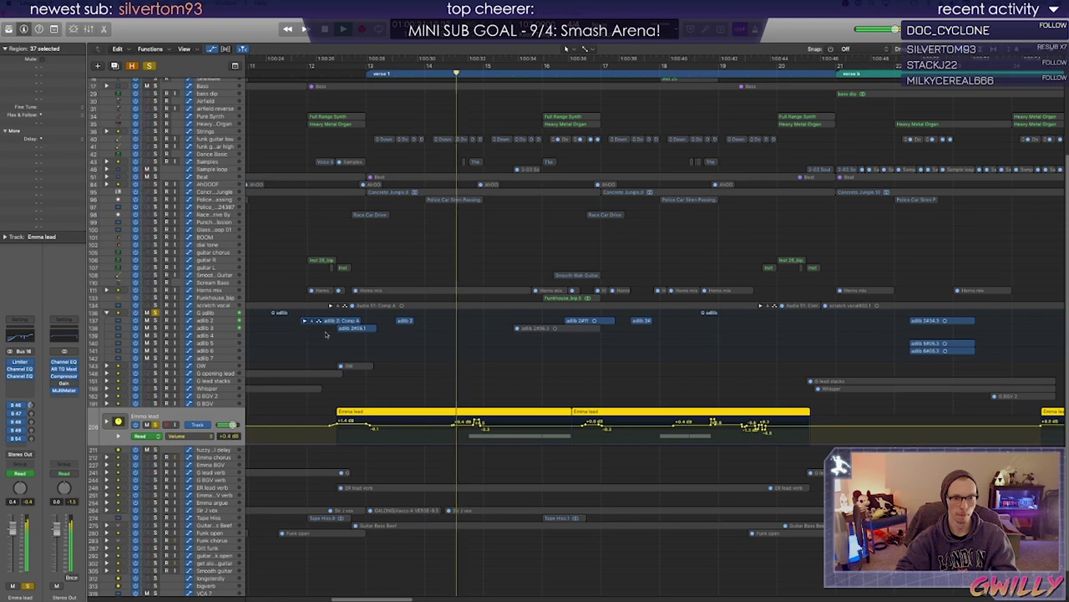
scroll(302, 328, "left", 3)
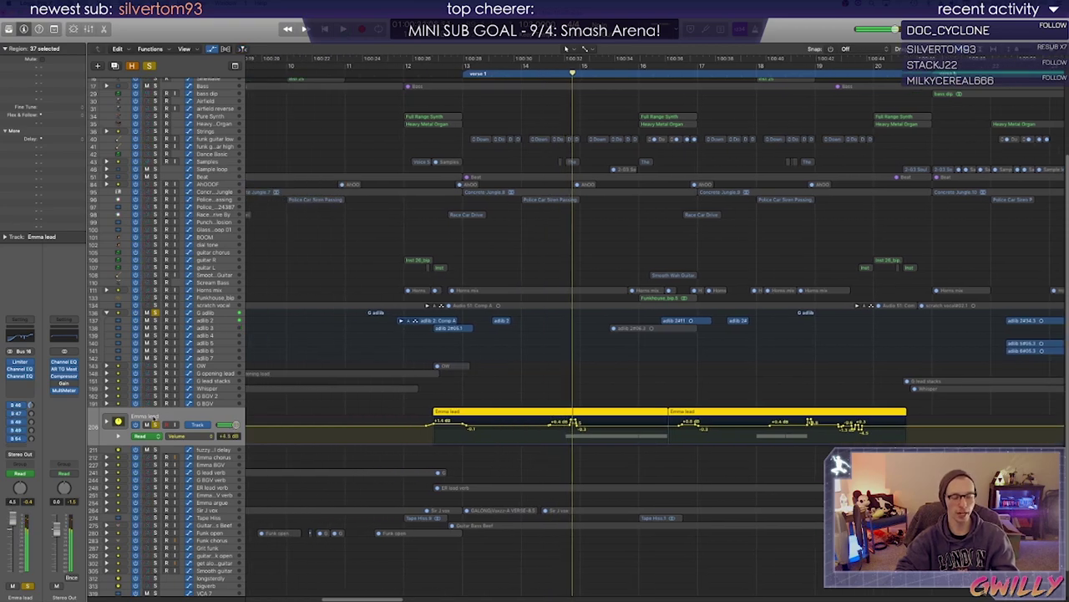
key("super+s")
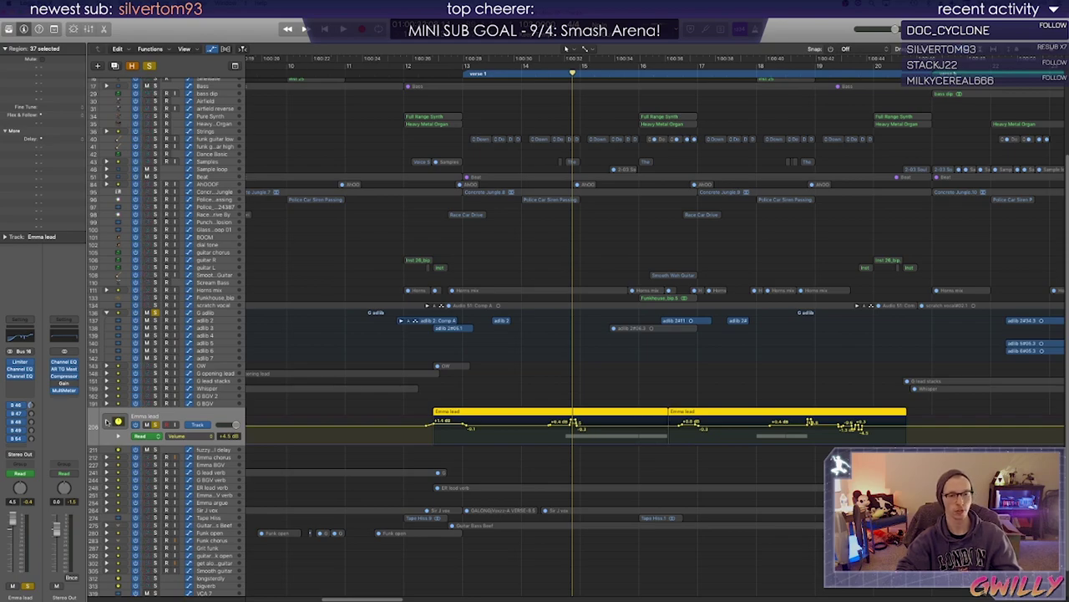
Expand the lead vocal stack, select its first lead track, and place the playhead at that track's first region
left_click(107, 422)
left_click(188, 451)
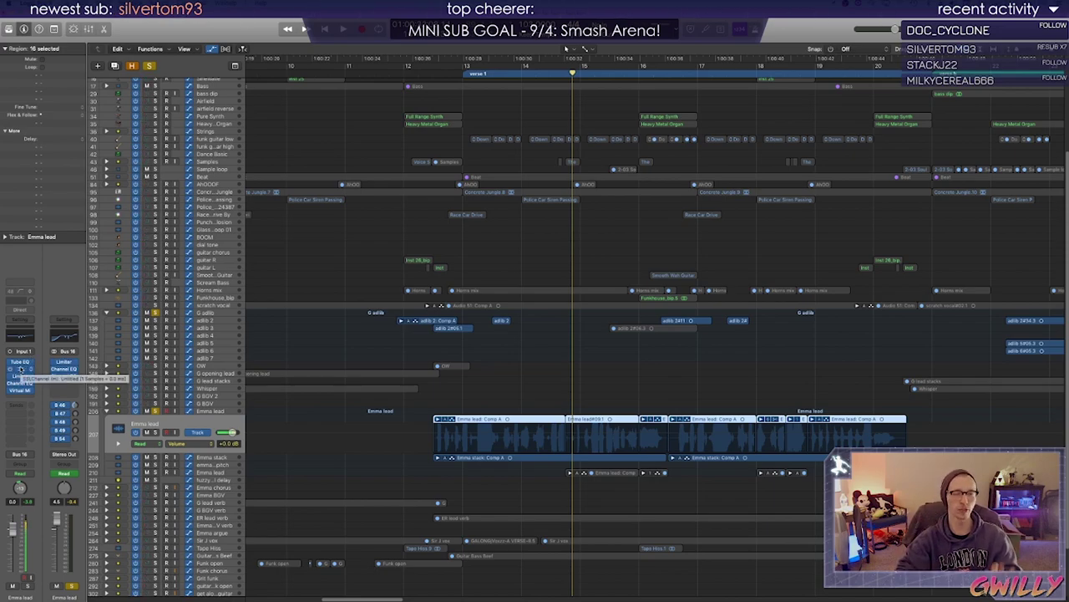
left_click(433, 73)
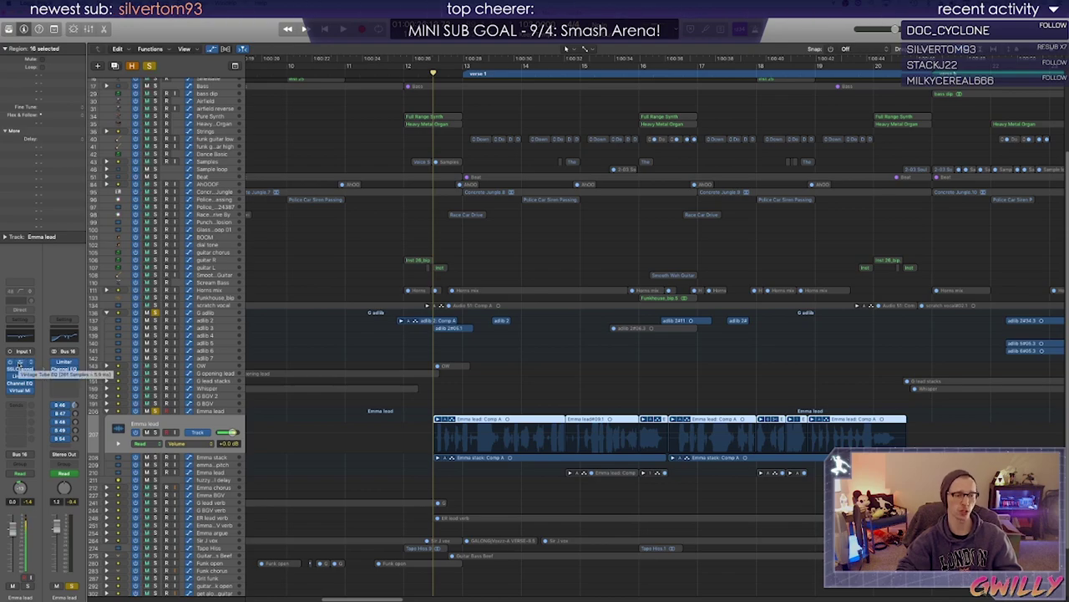
View the Vintage Tube EQ settings on the inner lead vocal track and close the plug-in window
left_click(18, 365)
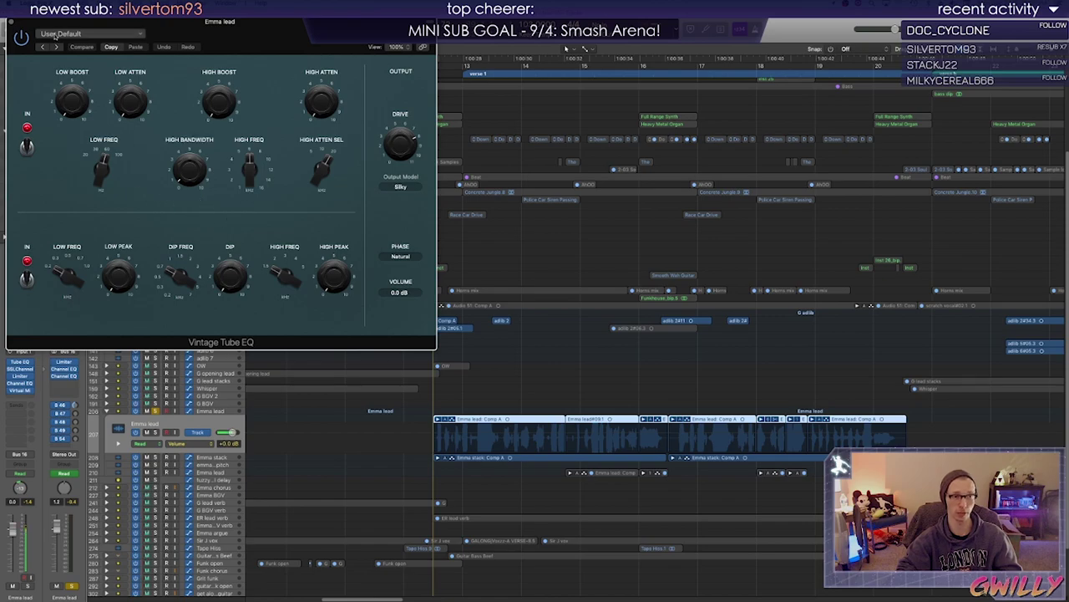
left_click_drag(29, 23, 82, 57)
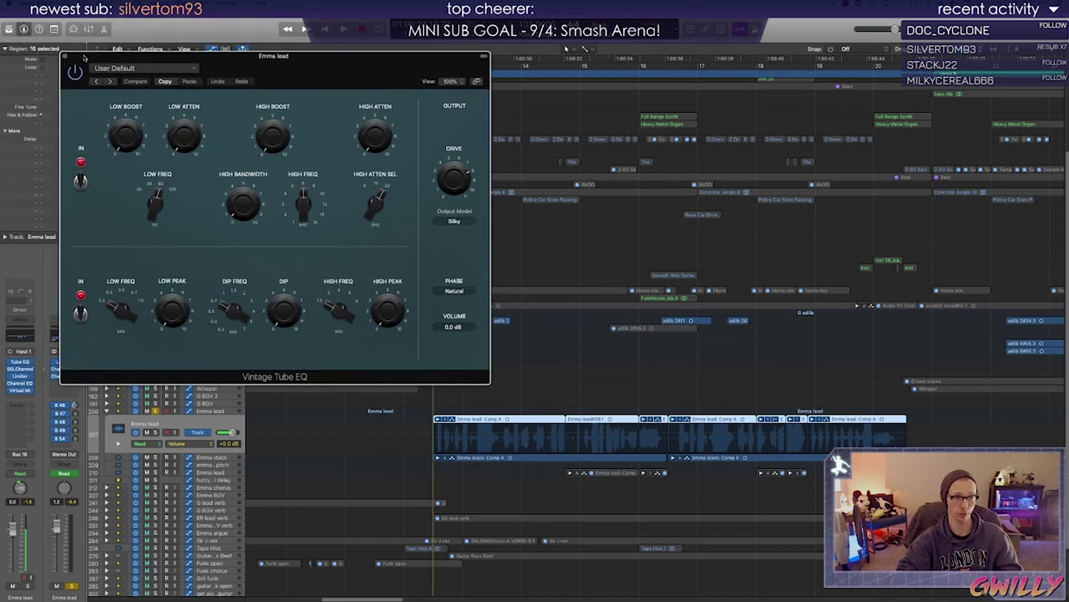
left_click(66, 58)
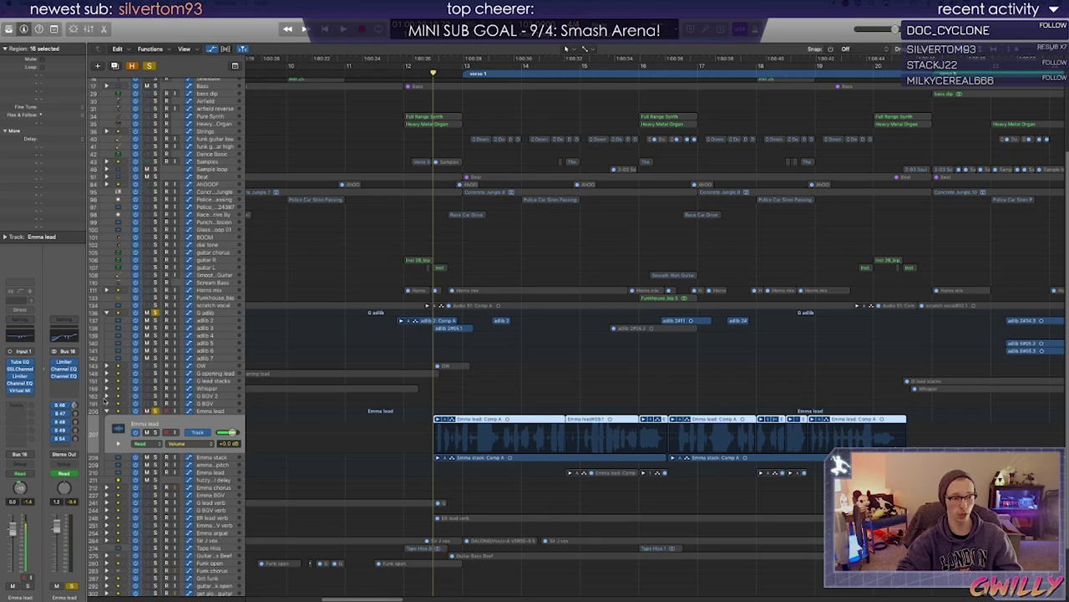
Open the lead vocal's SSLChannel plug-in, move its window clear of the track list, and watch it during playback
left_click(20, 368)
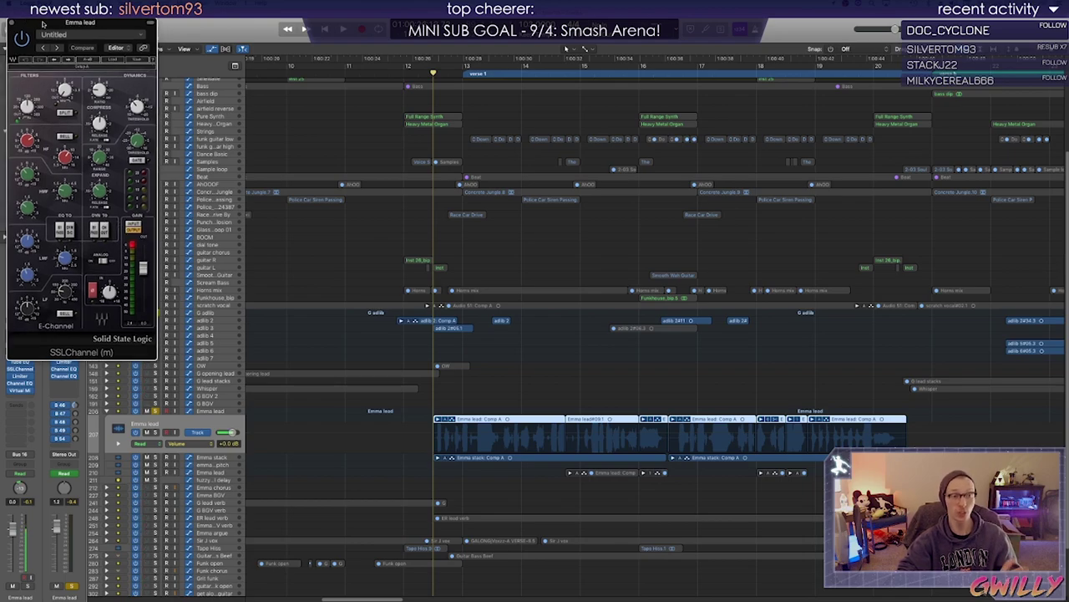
left_click_drag(42, 23, 196, 123)
key("space")
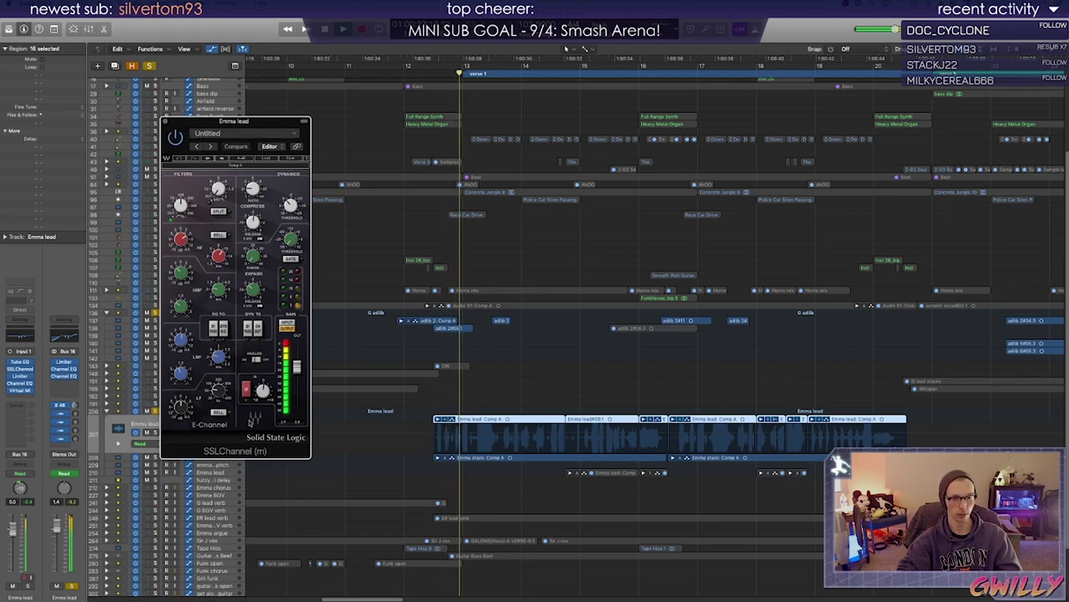
left_click_drag(219, 124, 360, 62)
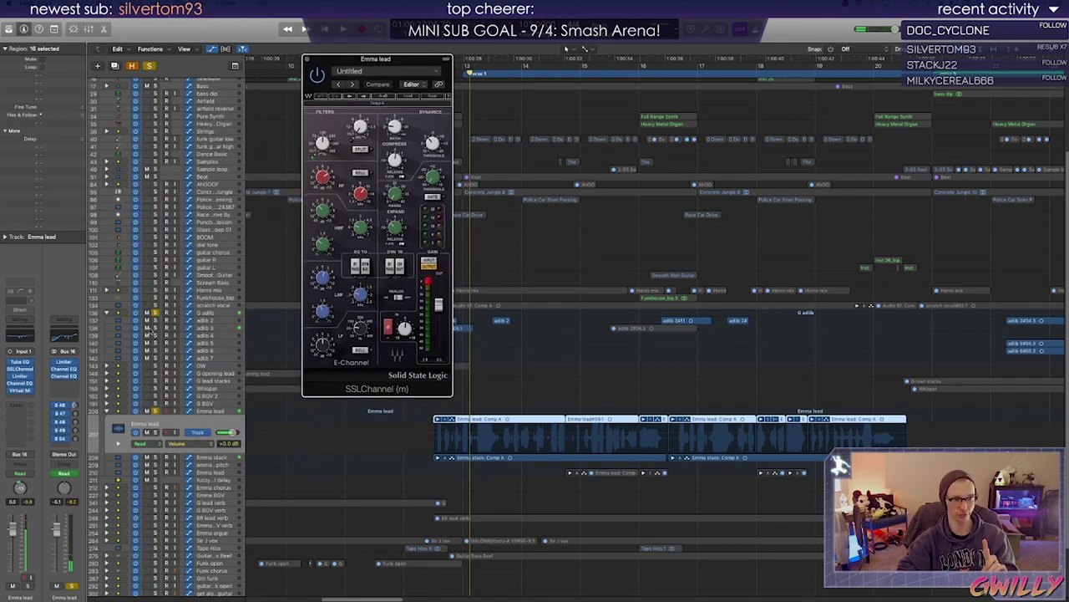
Restrict the solo to the first lead track inside the vocal stack and play it with SSLChannel open
left_click(158, 428)
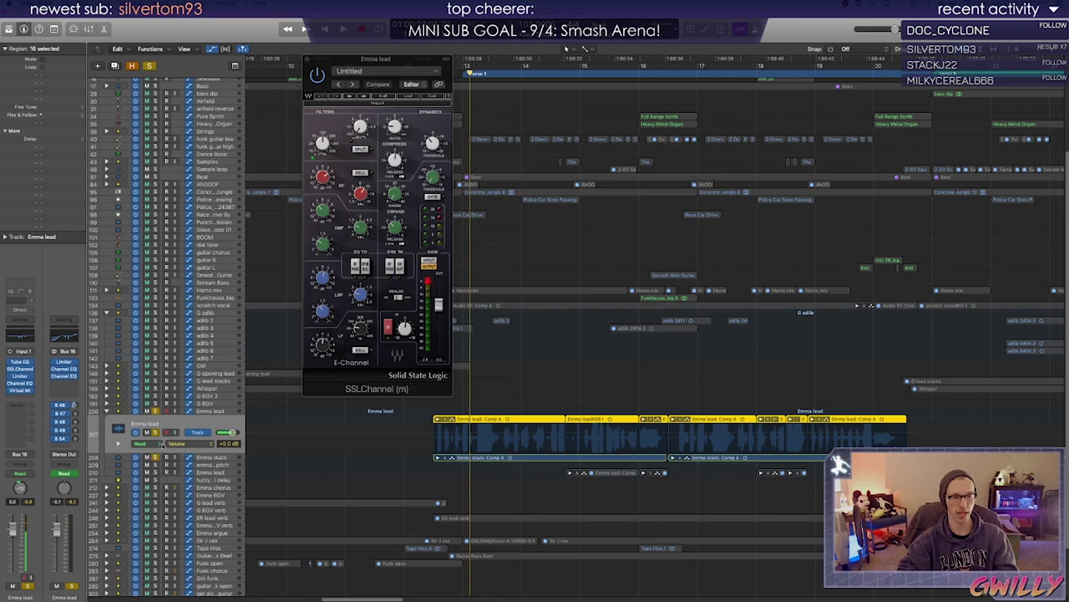
left_click(155, 411)
left_click(155, 432)
left_click(155, 432)
key("space")
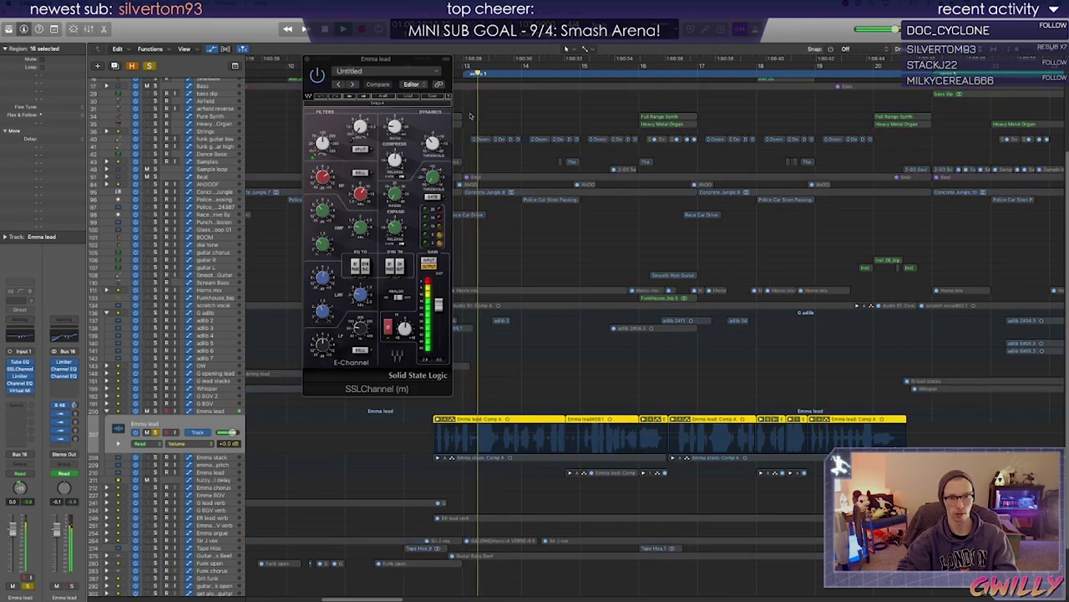
Move the SSLChannel window aside, solo only the stack vocal track instead of the lead, and play it from just before verse 1
left_click_drag(384, 63, 813, 139)
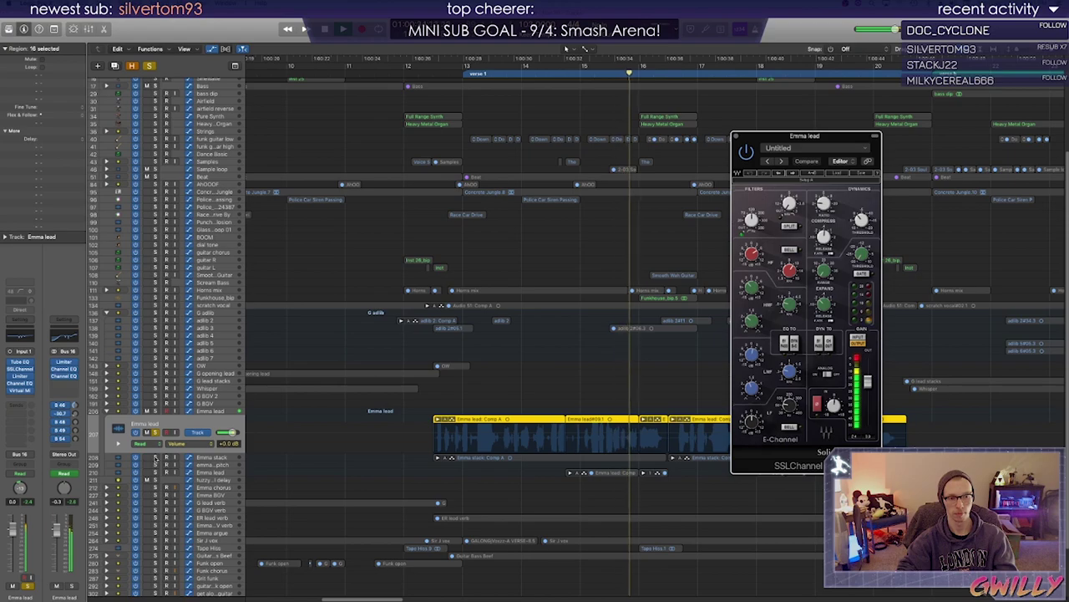
left_click(433, 73)
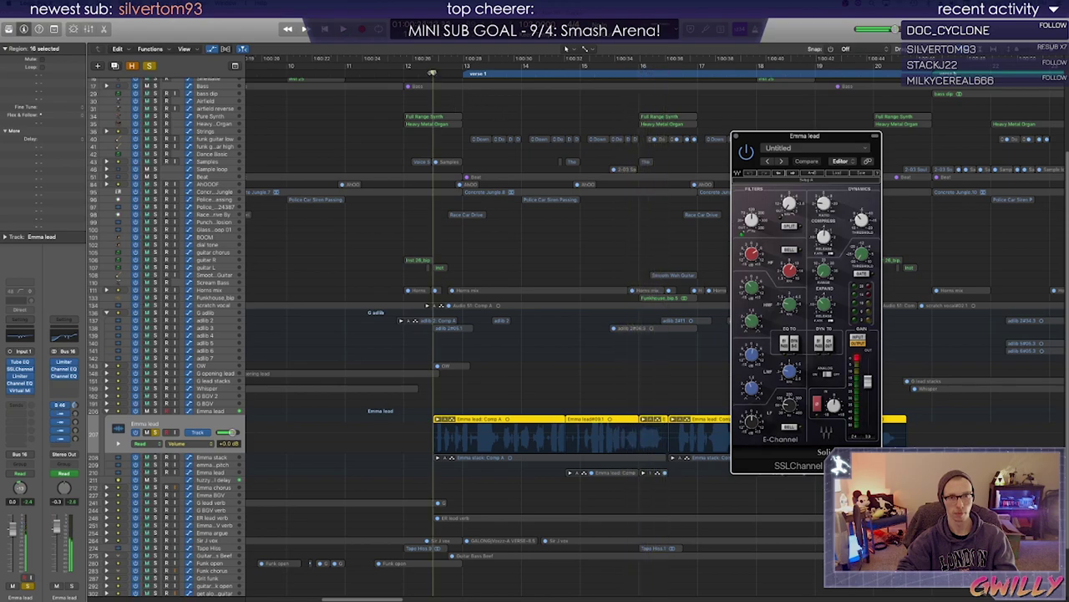
left_click(155, 458)
left_click(155, 432)
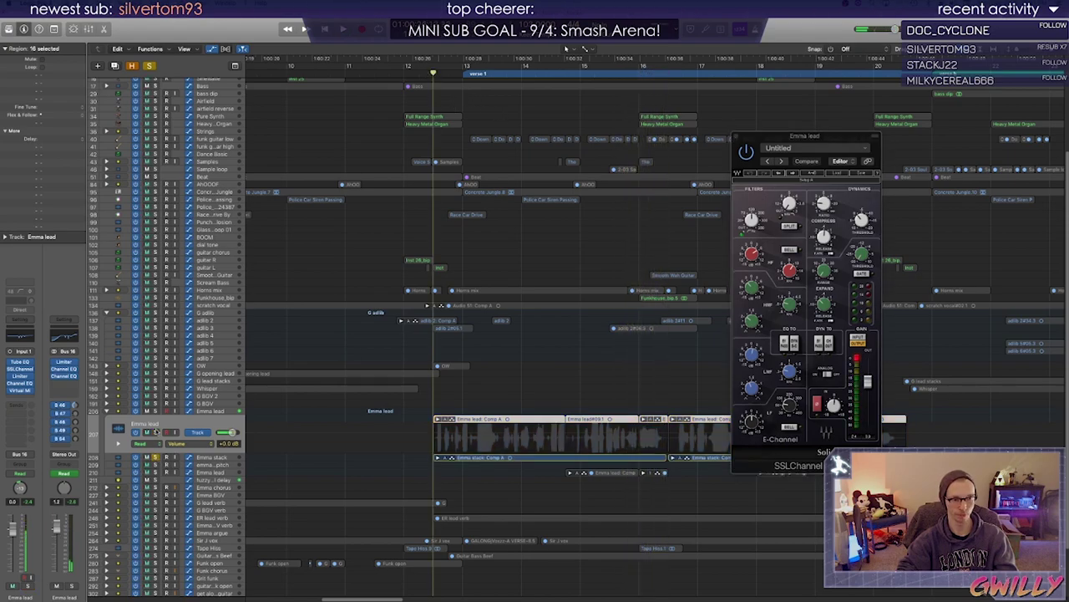
key("space")
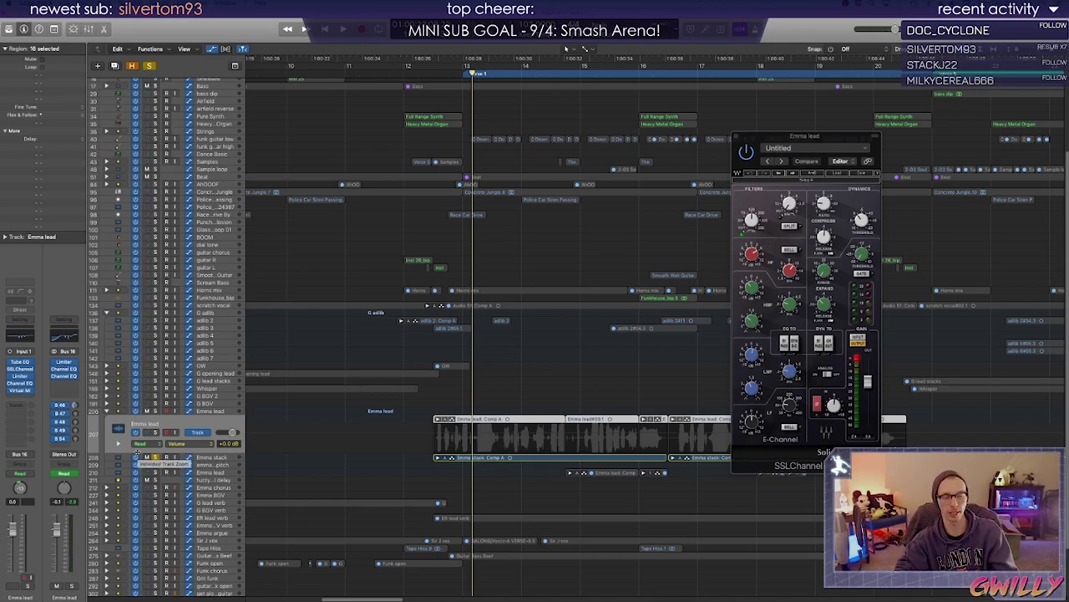
key("space")
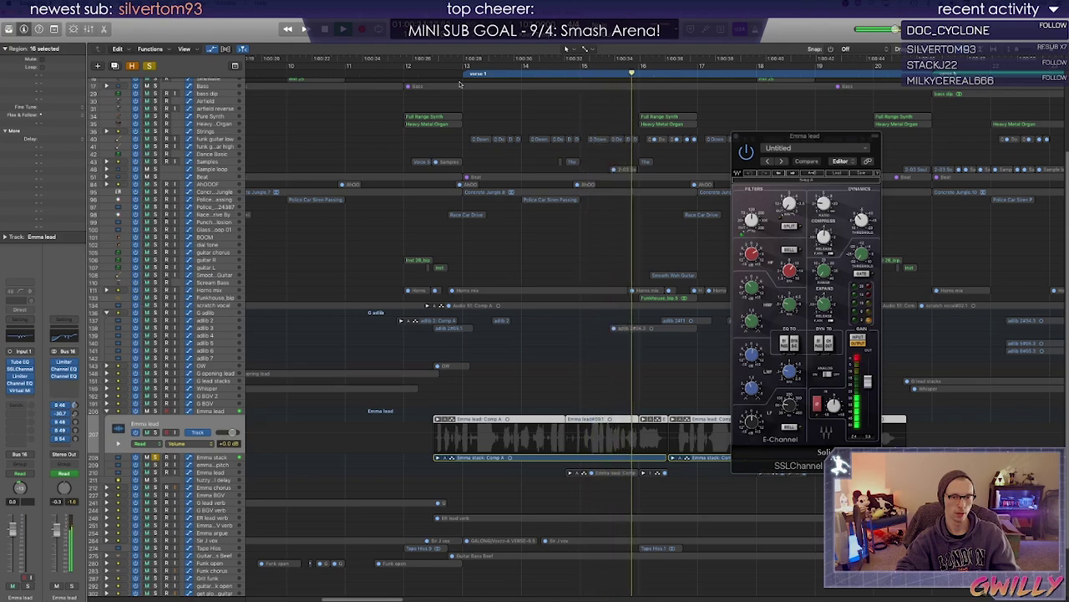
key("space")
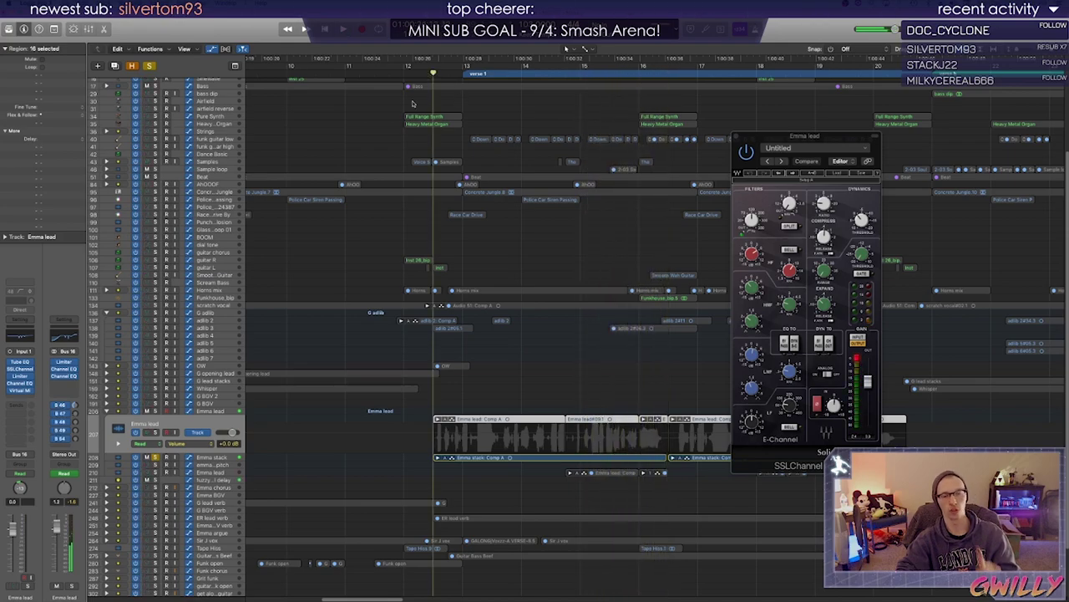
Solo the lead vocal together with the stack track and play both from just before verse 1
left_click(143, 439)
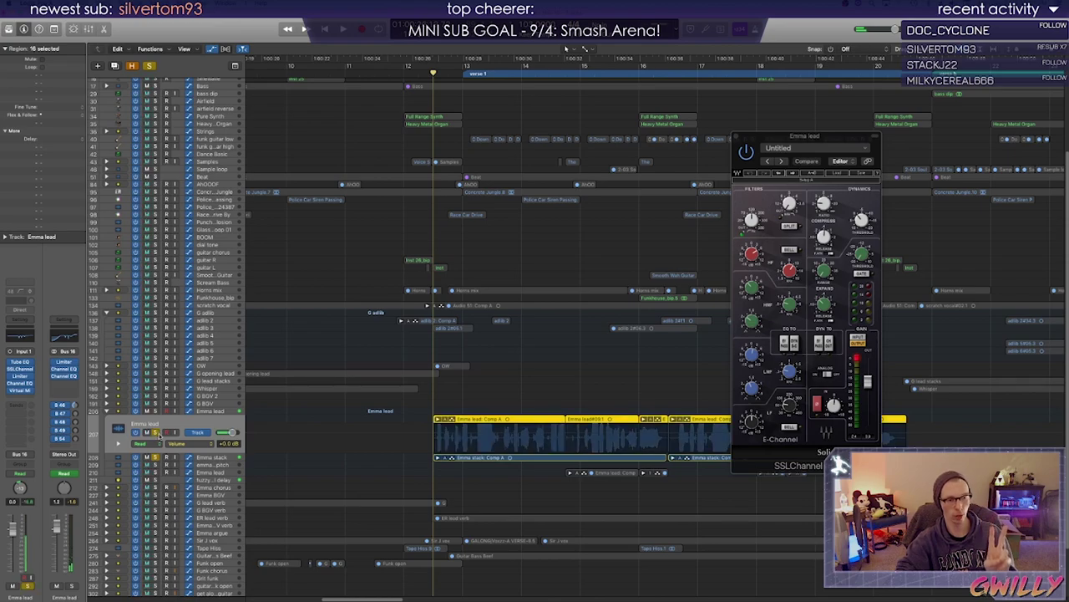
key("space")
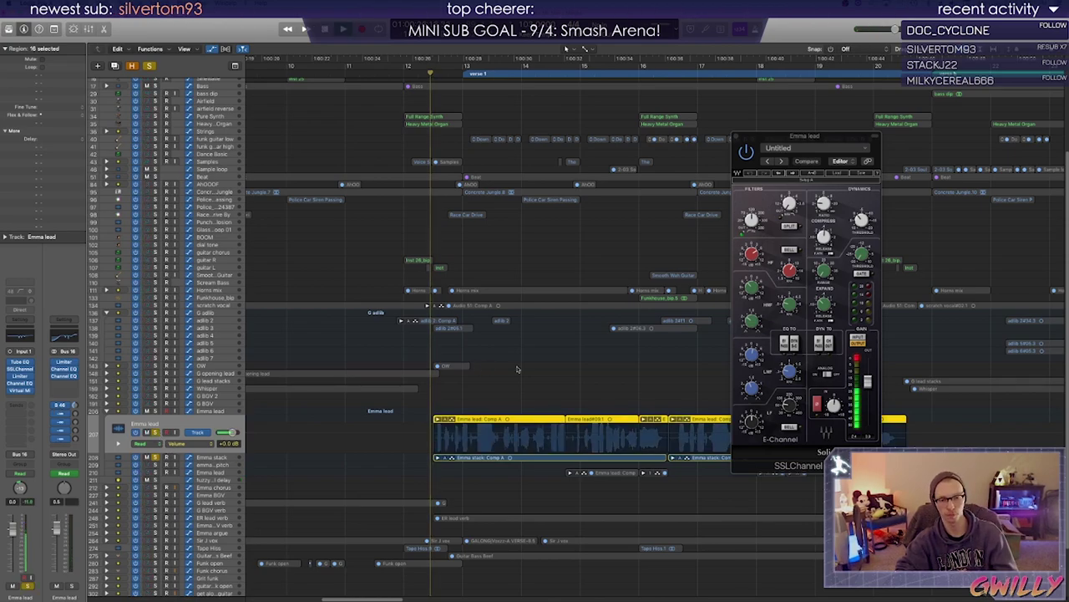
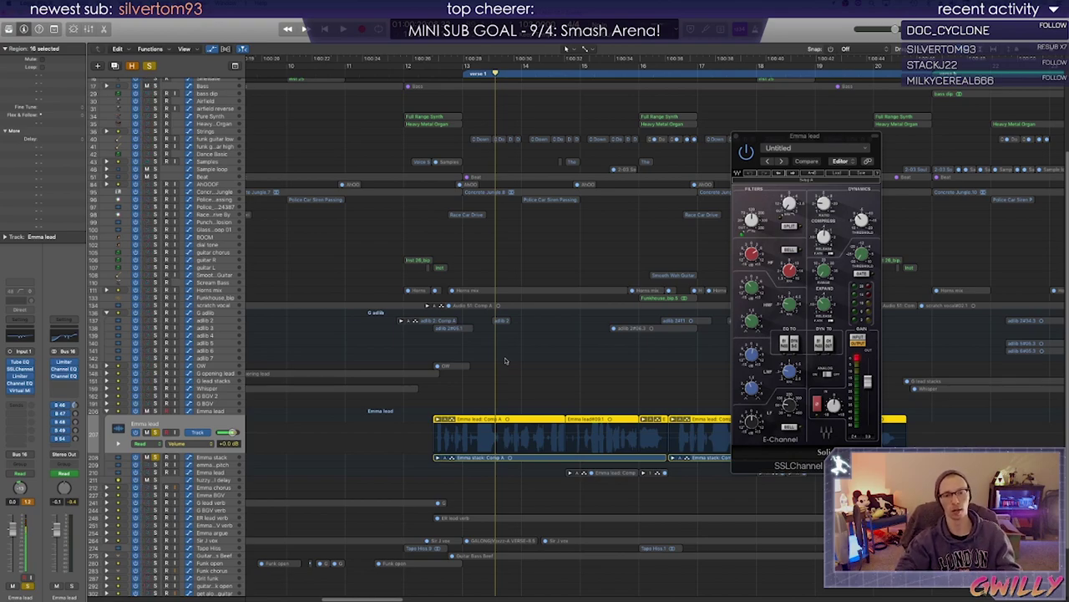
key("space")
left_click(431, 70)
scroll(542, 346, "down", 2)
scroll(542, 346, "down", 1)
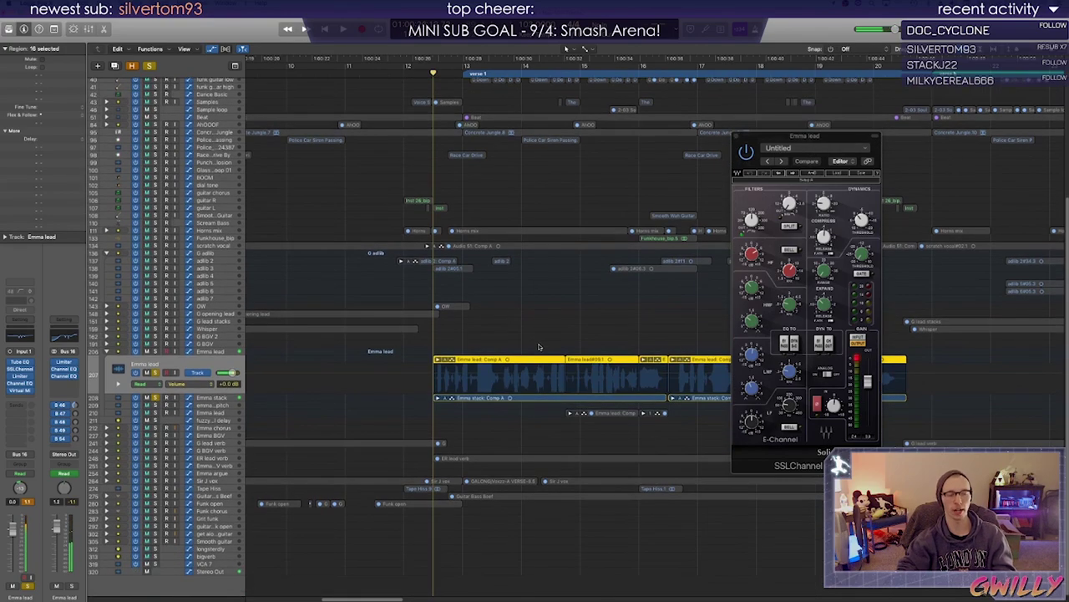
scroll(539, 346, "right", 4)
key("space")
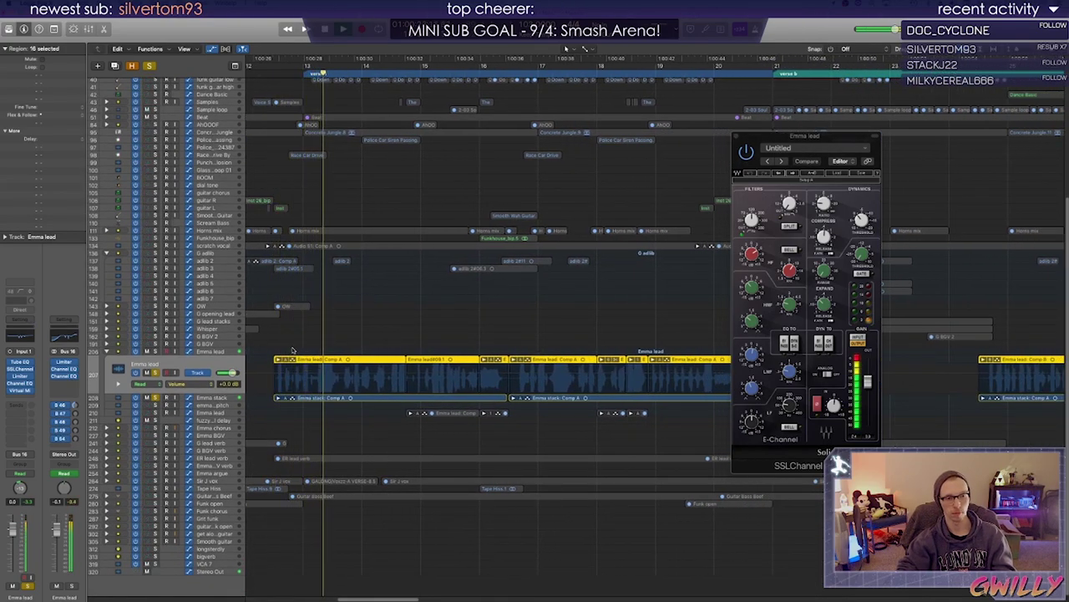
Close the SSLChannel plug-in and inspect the lead vocal's Limiter during playback, closing it when done
left_click(736, 137)
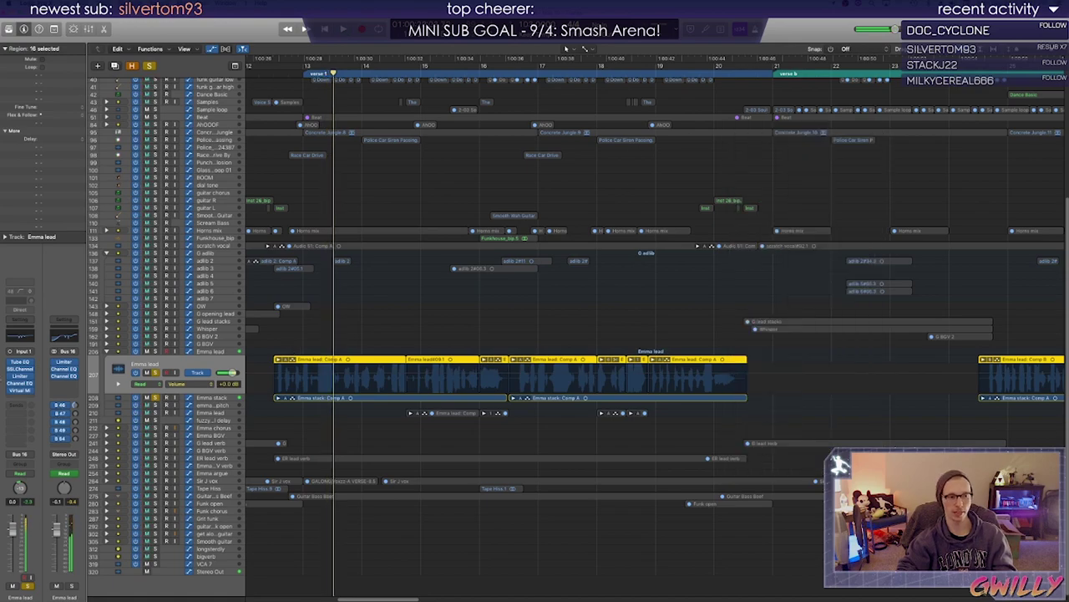
left_click(20, 376)
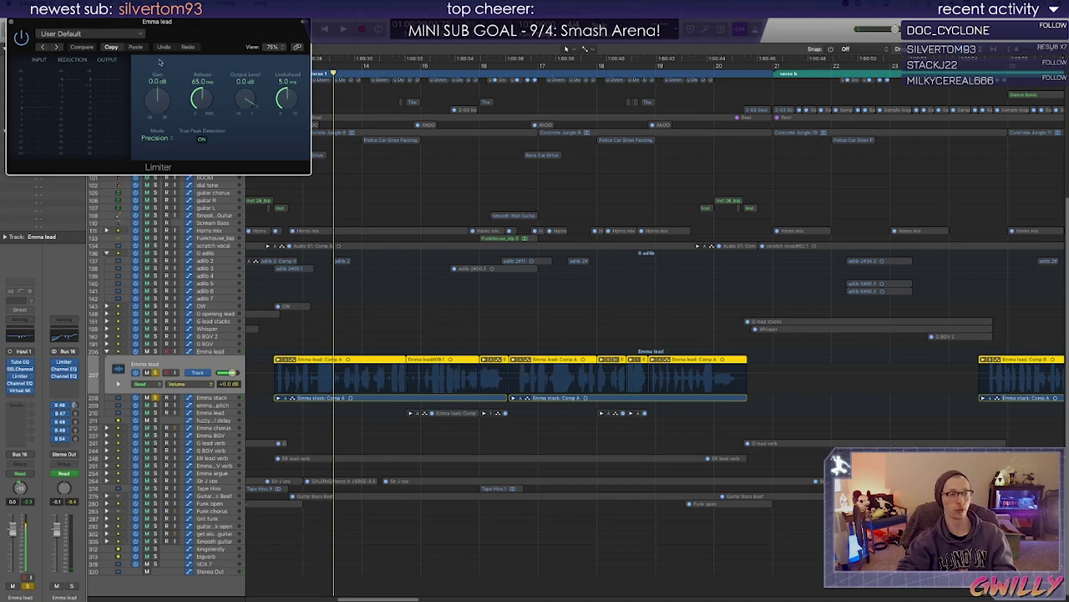
left_click_drag(167, 26, 658, 217)
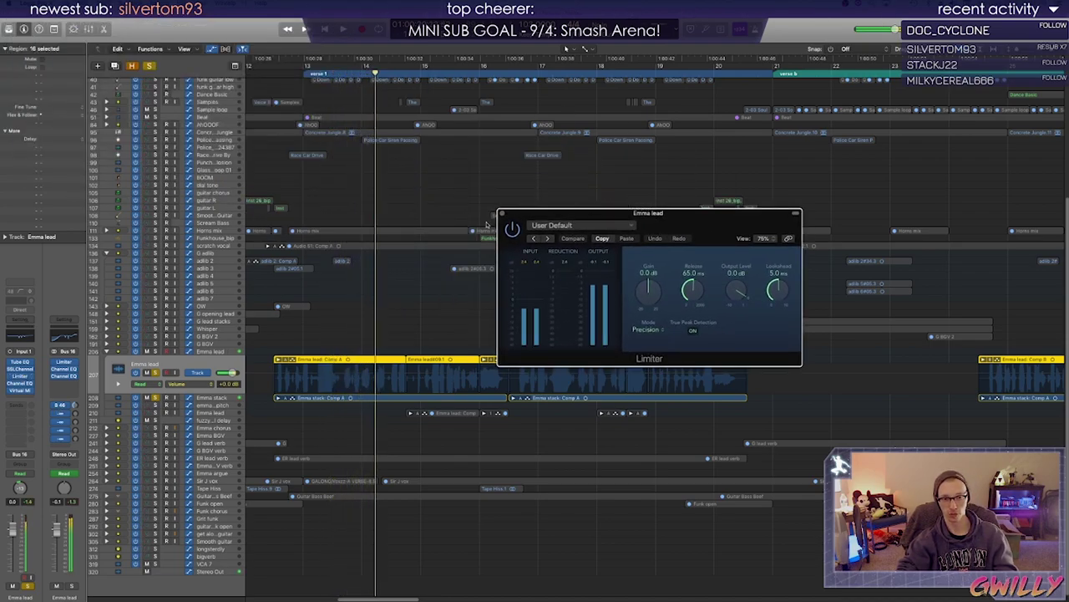
left_click(500, 214)
key("space")
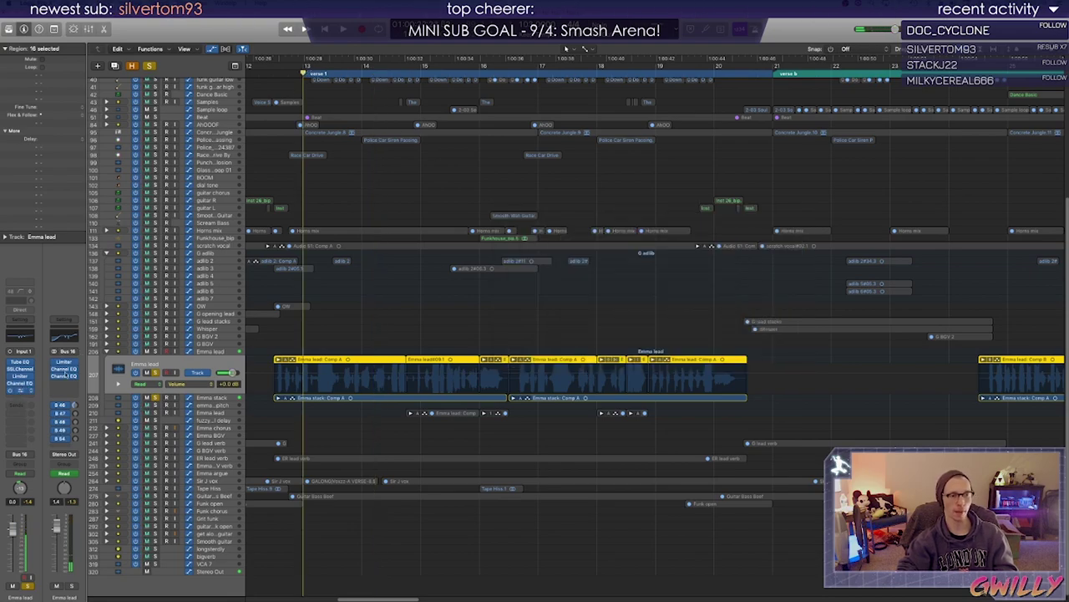
Open the lead vocal's Virtual Mix Rack plug-in and take the stack vocal track out of solo
left_click(33, 390)
left_click_drag(196, 23, 375, 185)
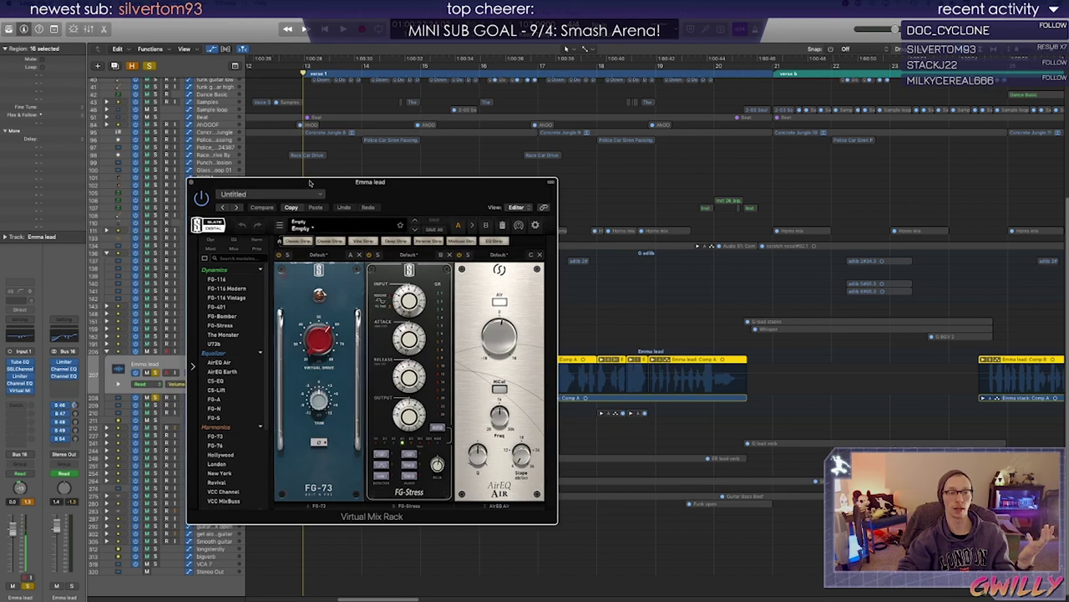
left_click_drag(309, 182, 412, 159)
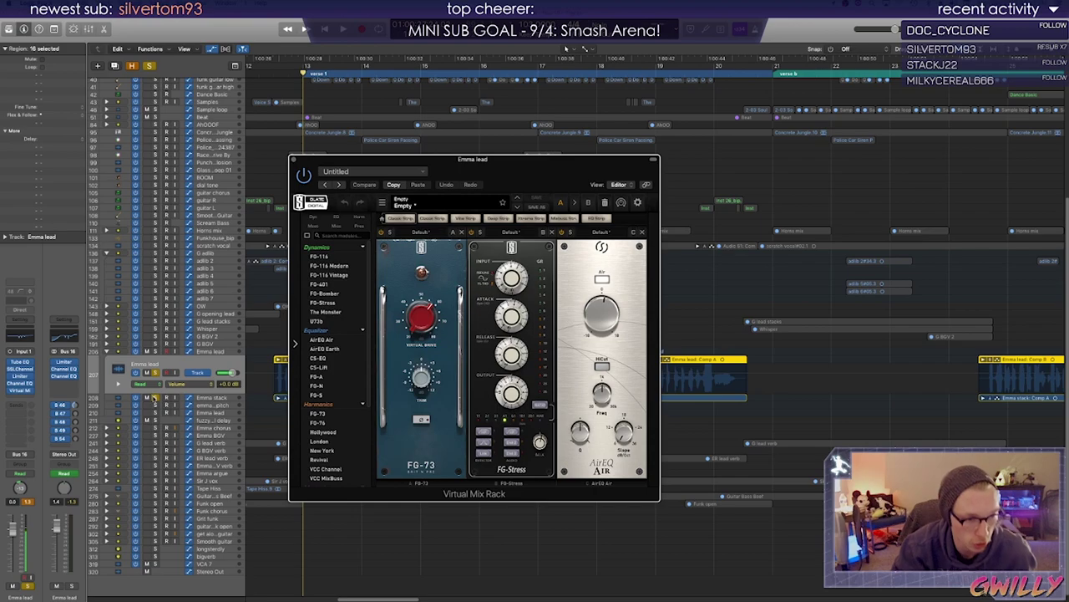
left_click(155, 398)
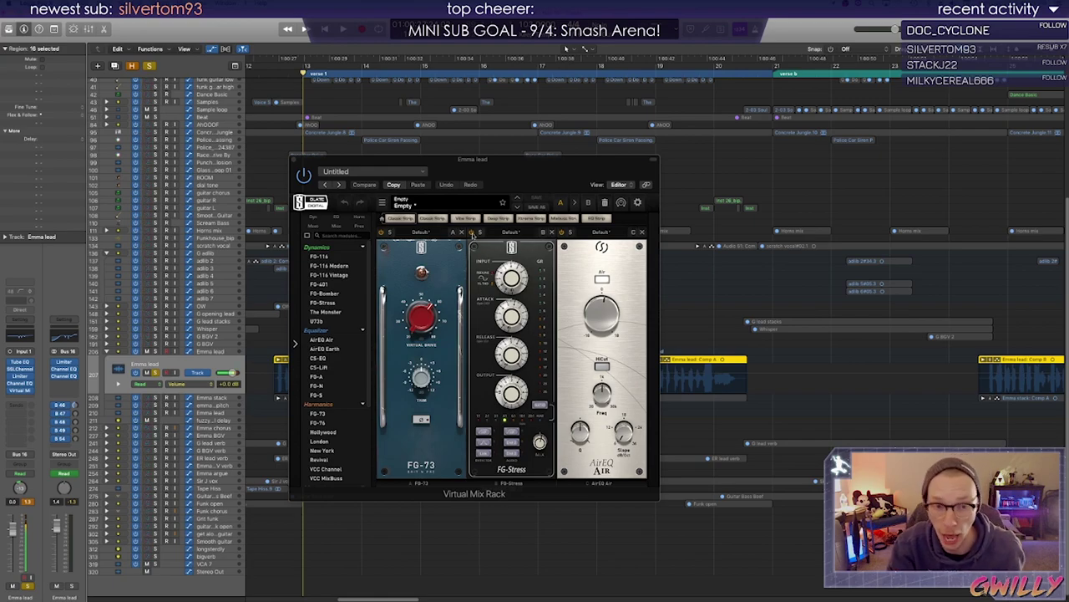
Toggle the AirEQ Air module in the rack and repeatedly play the lead vocal from the start of verse 1
left_click(561, 233)
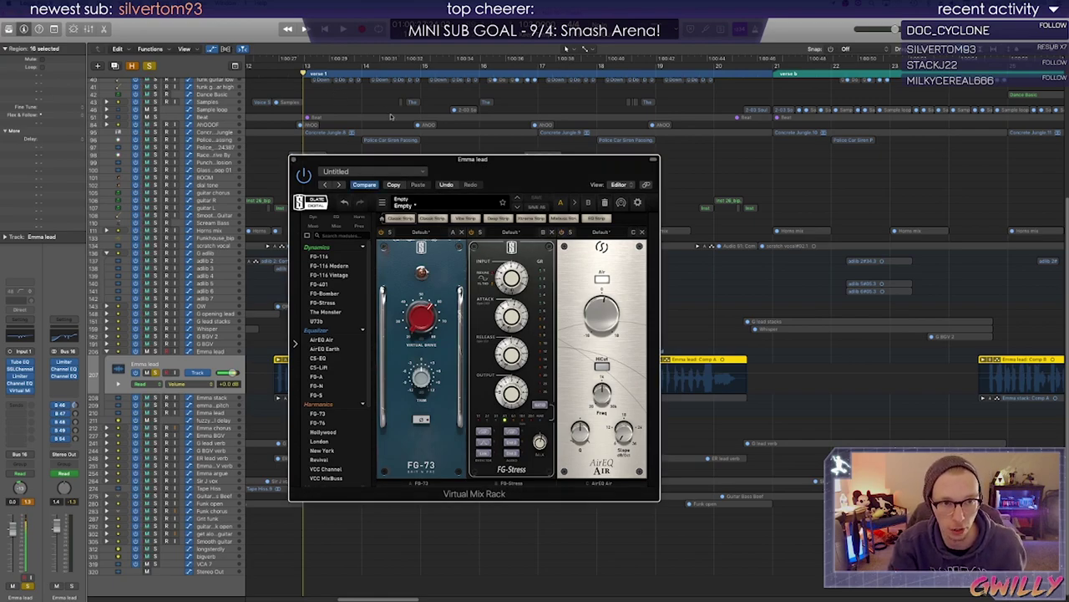
key("space")
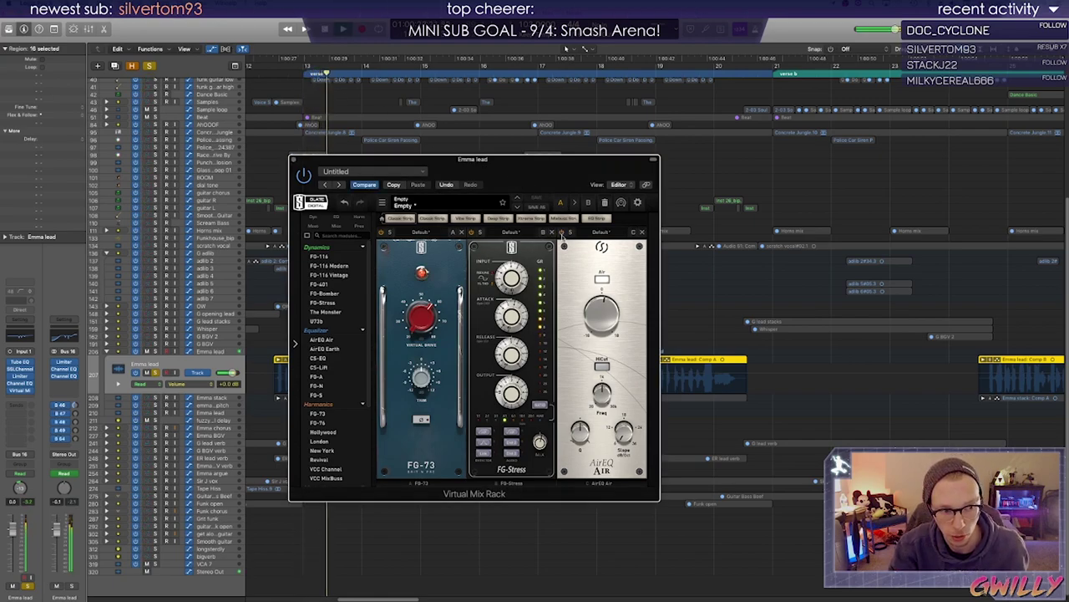
key("space")
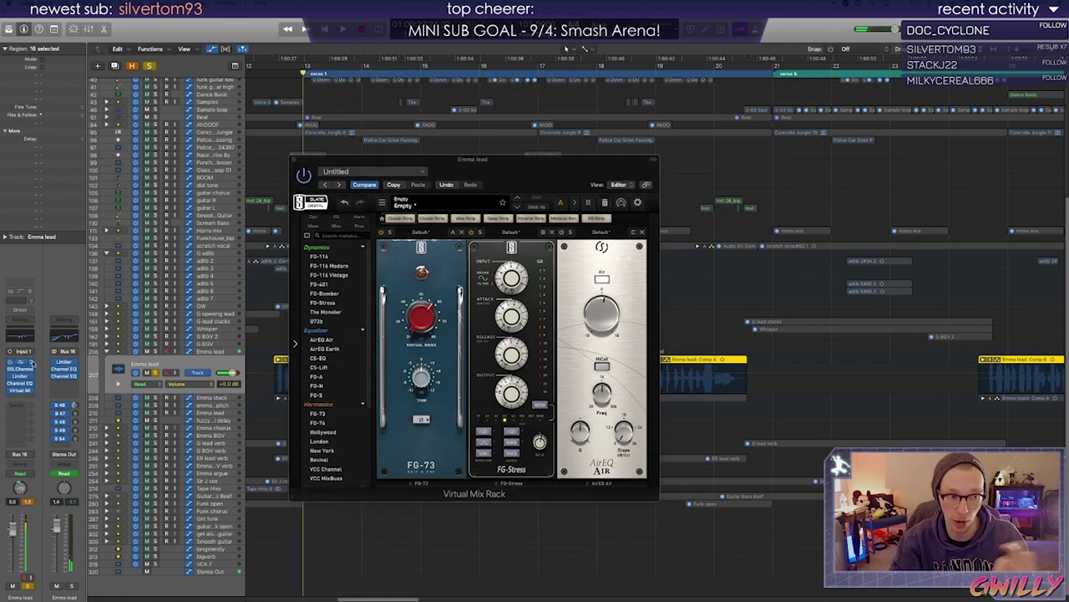
key("space")
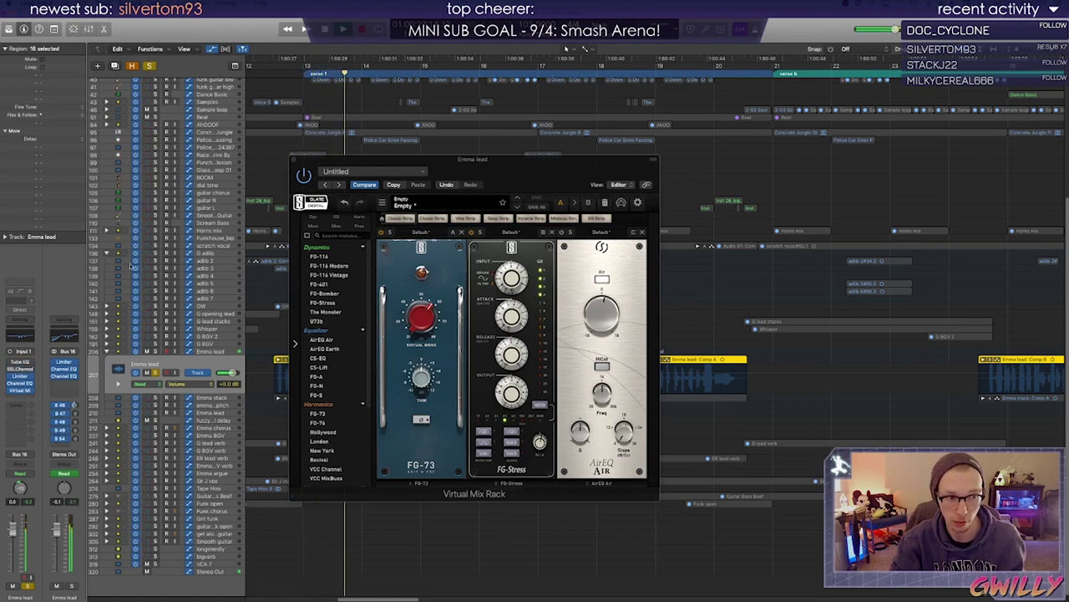
key("space")
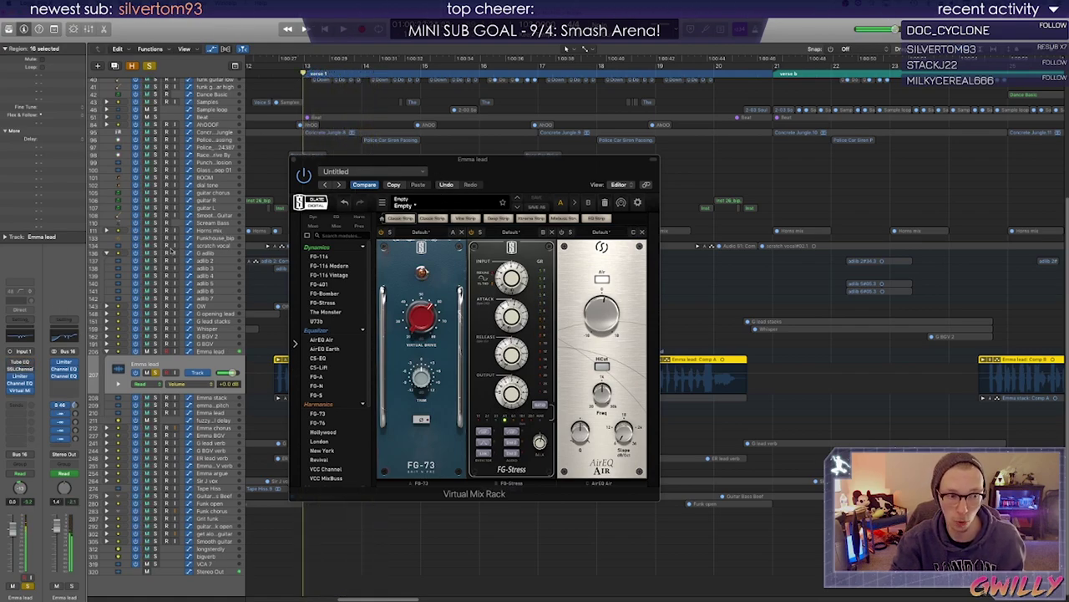
key("space")
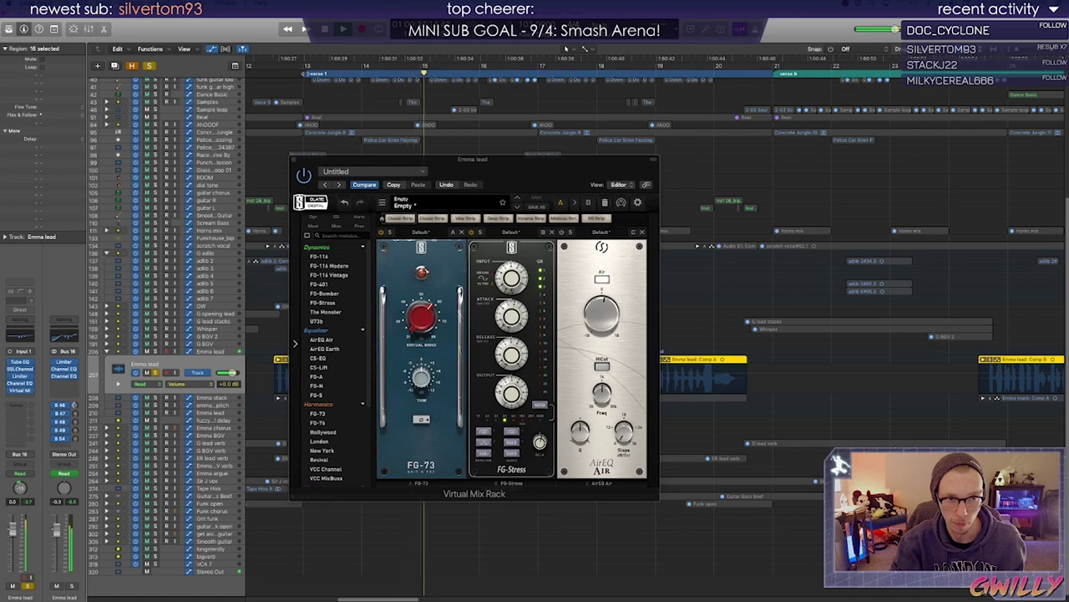
key("space")
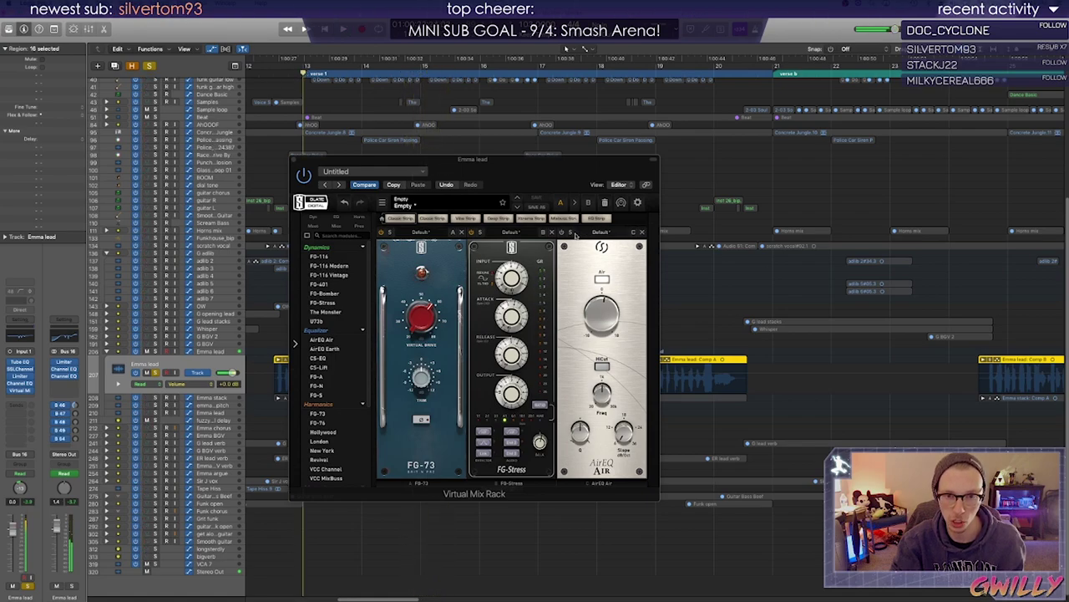
key("space")
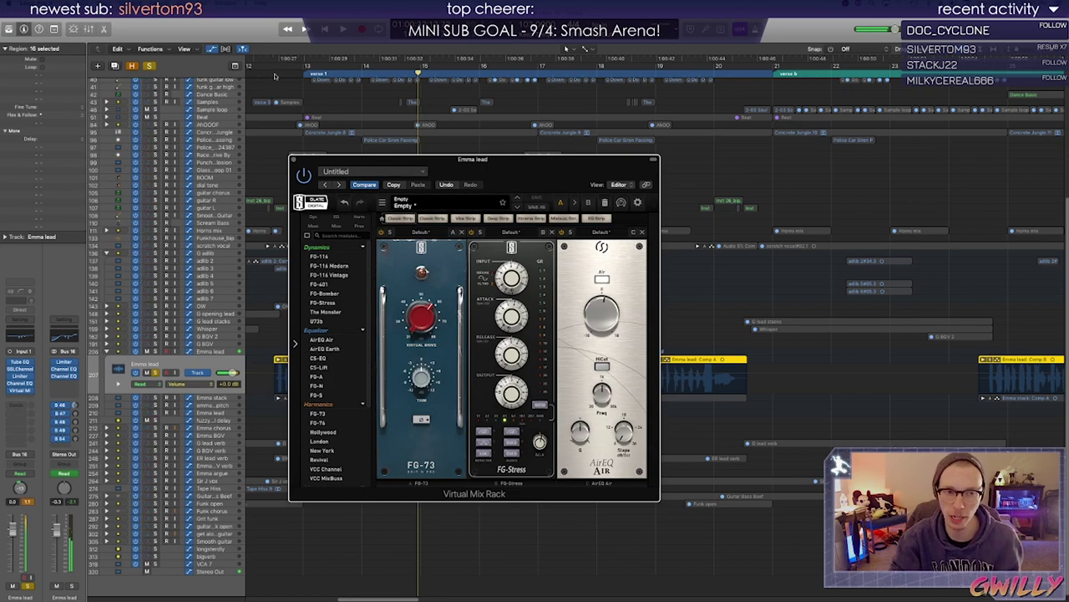
Replay the lead vocal from the start of verse 1 while toggling the FG-73 module, and close the Virtual Mix Rack
left_click(303, 76)
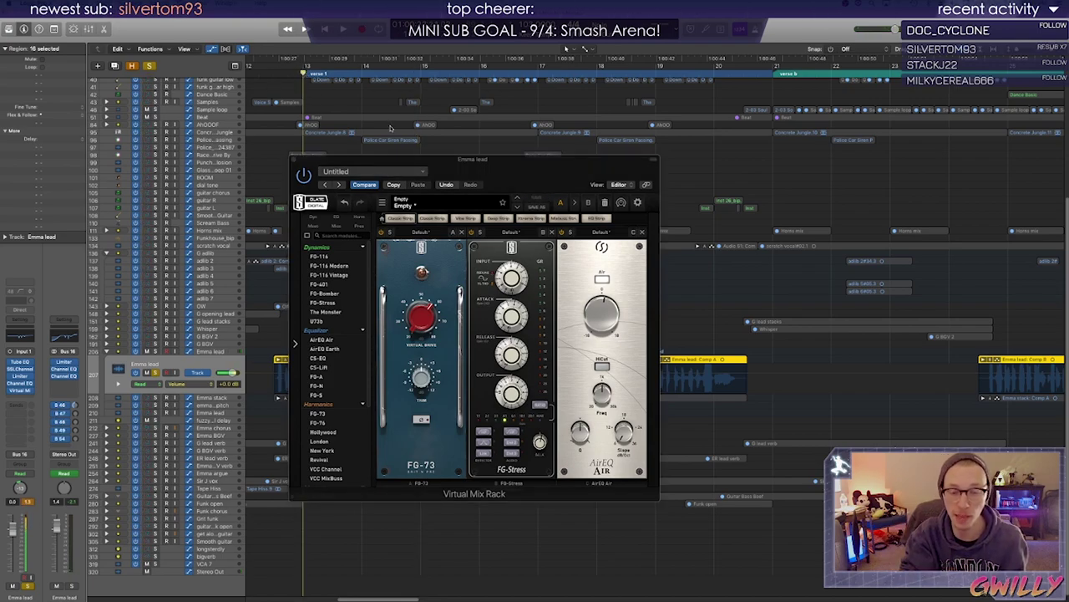
key("space")
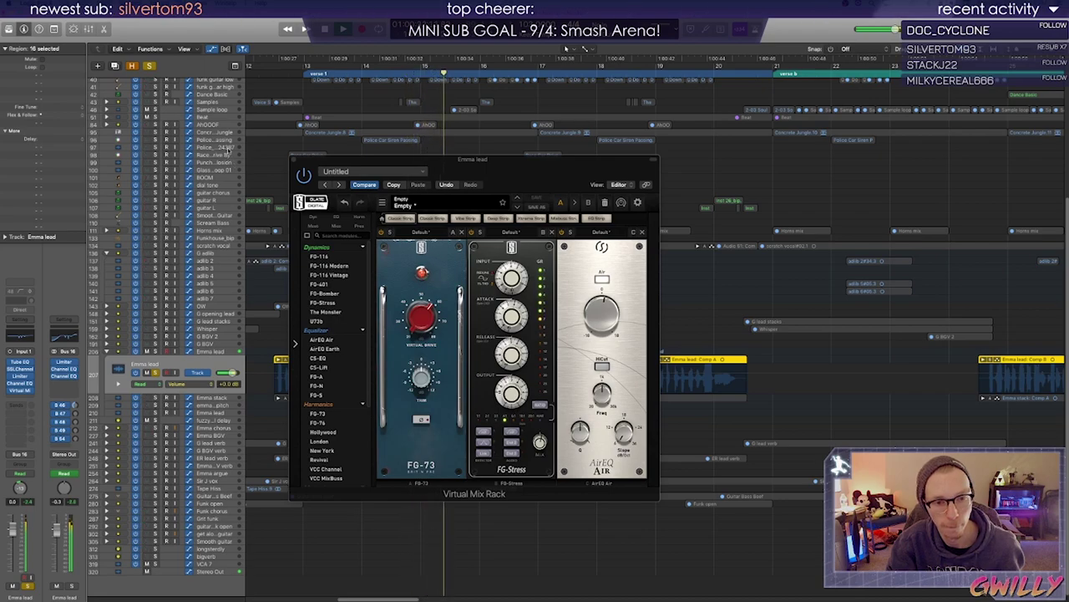
key("space")
left_click(305, 74)
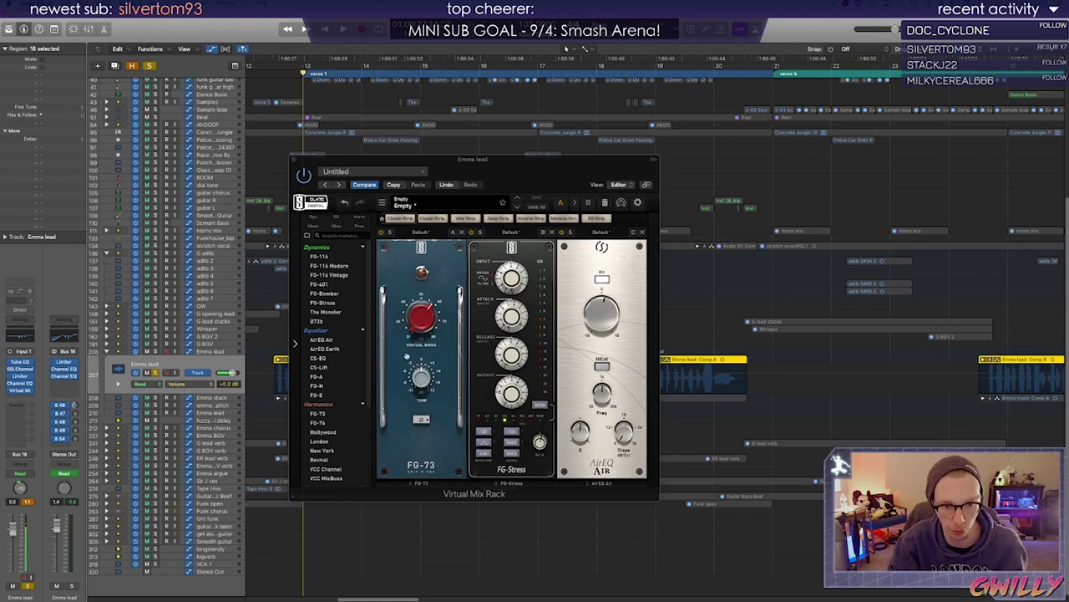
key("space")
left_click(381, 233)
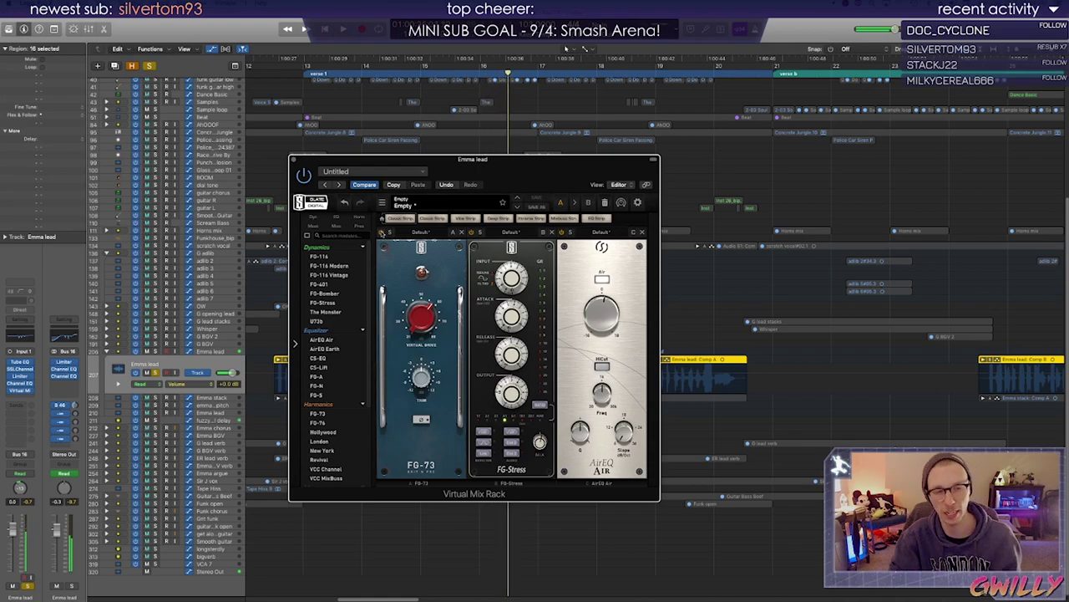
left_click(292, 160)
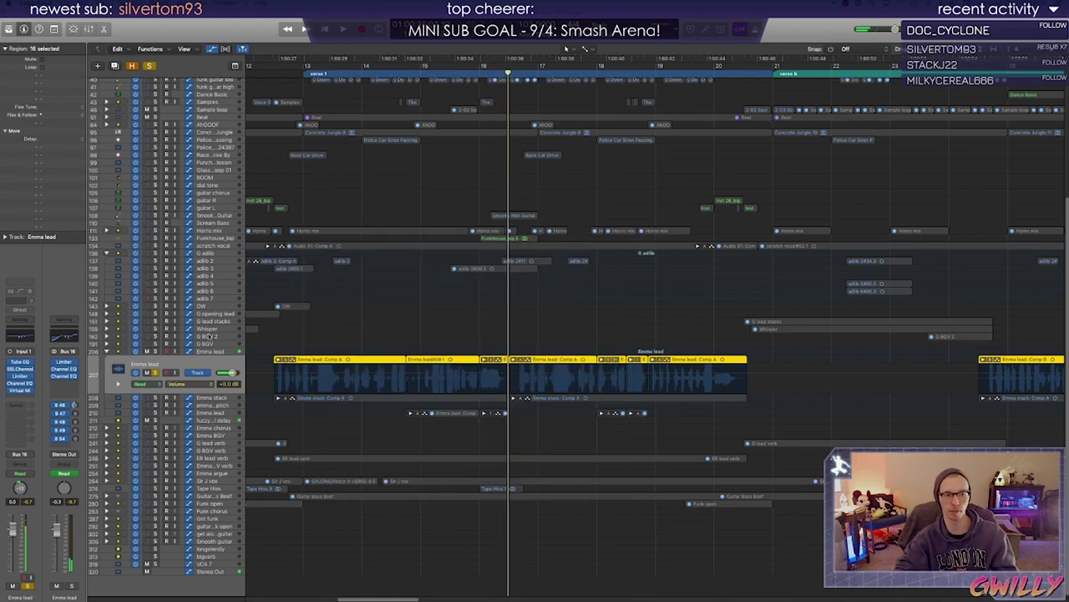
Solo the stack vocal alongside the lead, select the stack track, and play both from the start of verse 1
left_click(155, 398)
left_click(301, 75)
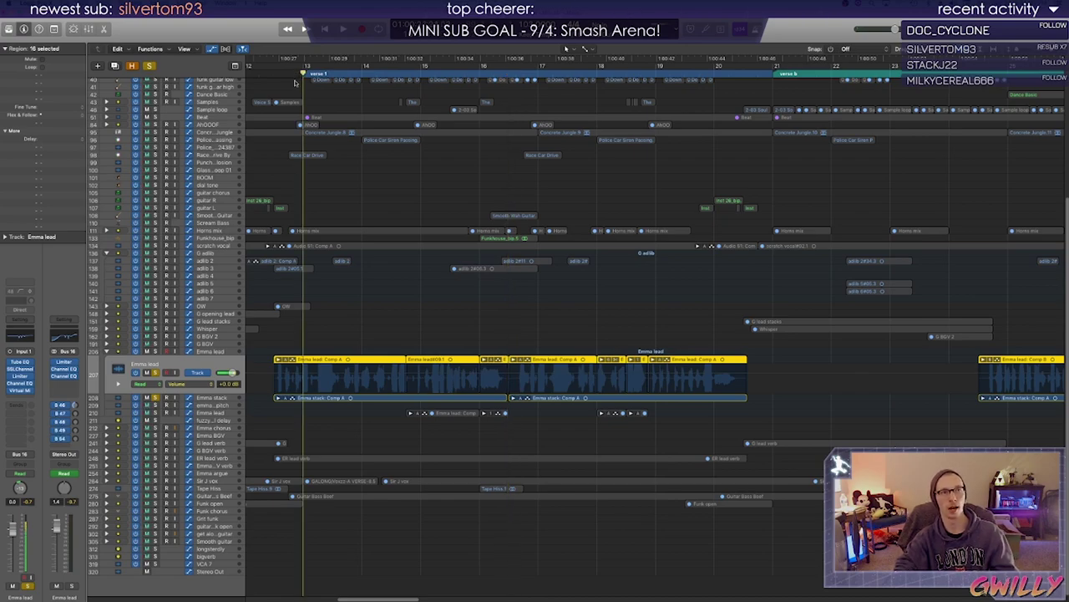
left_click(203, 398)
key("space")
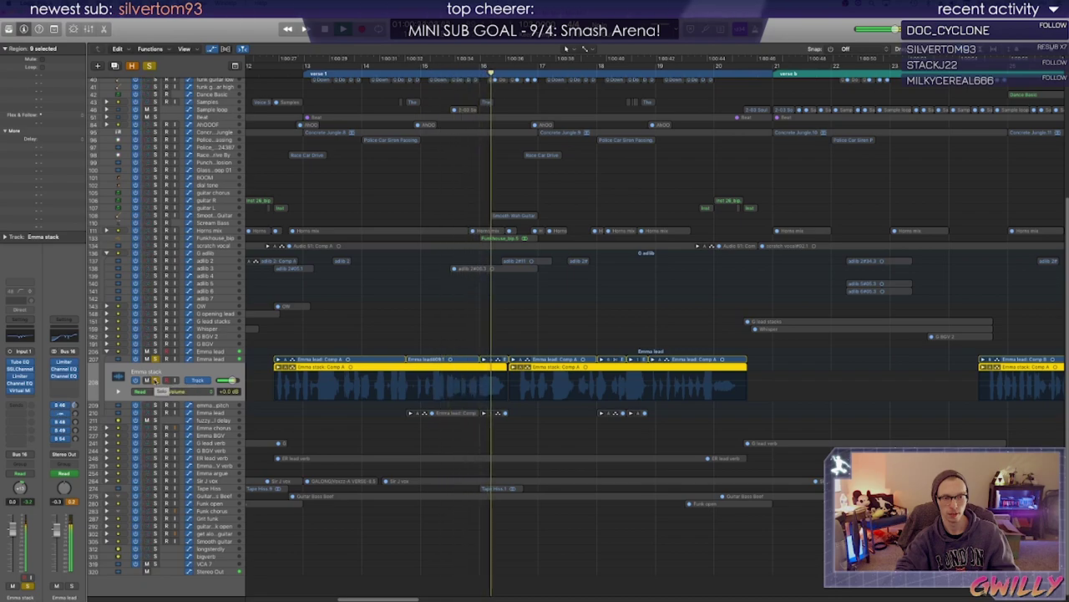
Turn off solo on the stack and lead vocal tracks and collapse their track stack
left_click(155, 380)
left_click(155, 359)
left_click(107, 351)
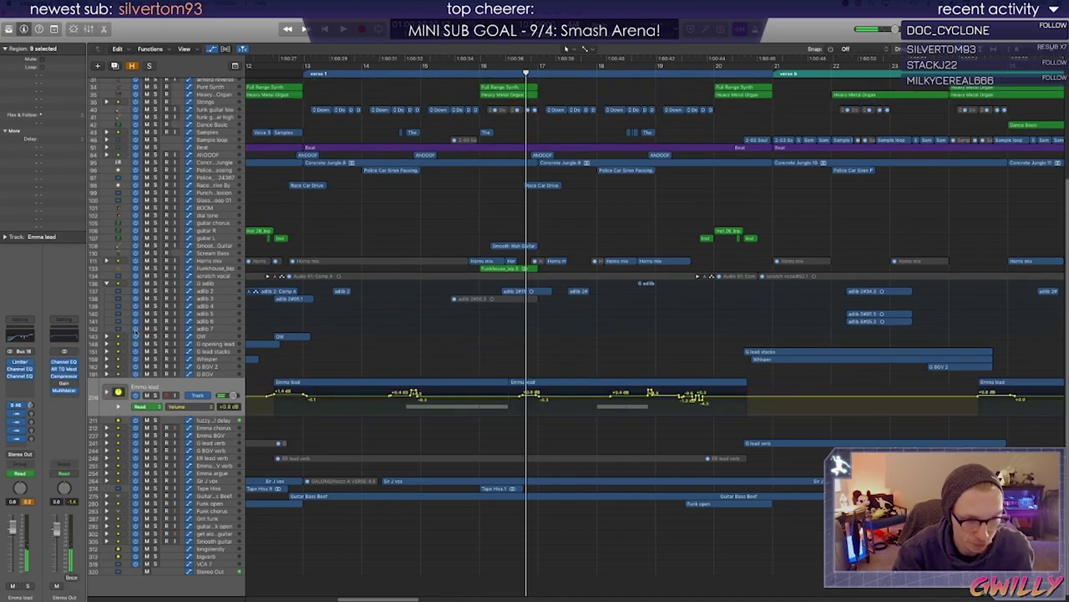
Save the project and place the playhead just before the start of verse 1
key("super+s")
left_click(289, 72)
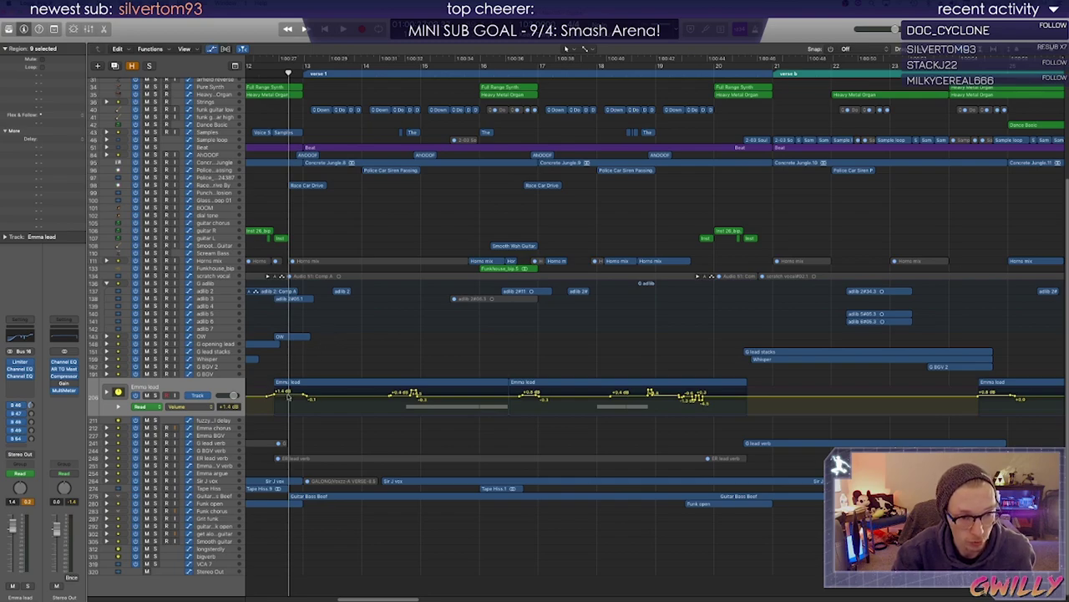
Hide the track automation, then solo the lead vocal stack and play its region at the end of verse b
key("a")
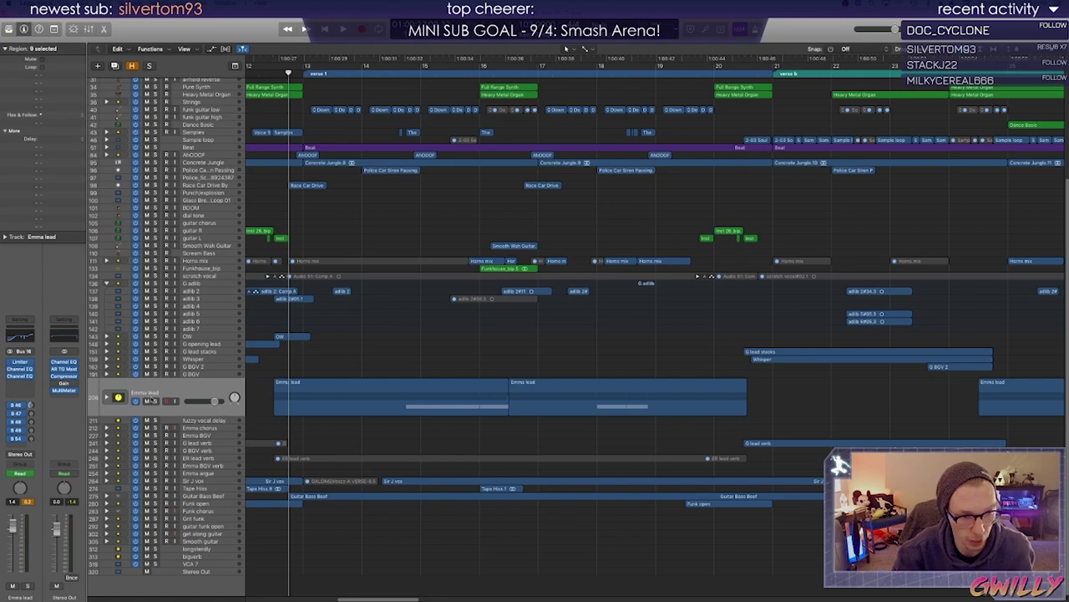
scroll(300, 406, "left", 3)
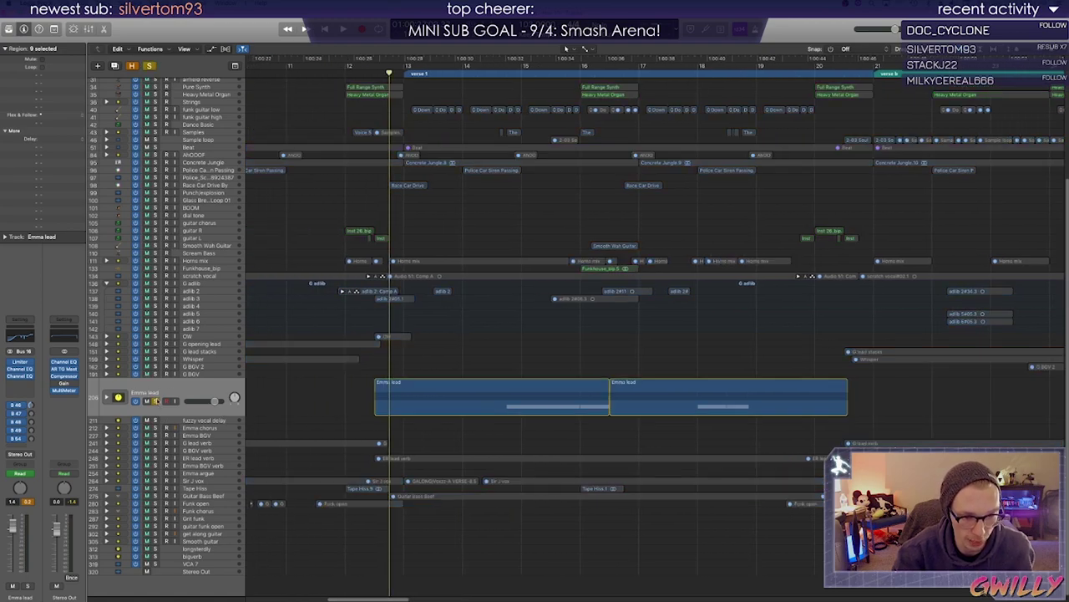
scroll(573, 127, "right", 10)
key("space")
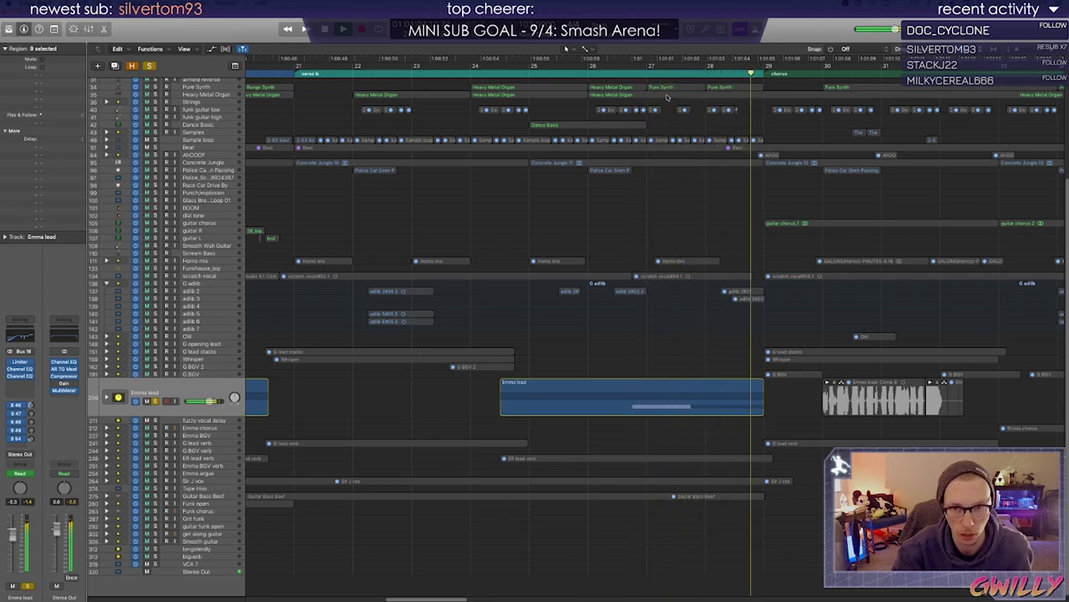
key("space")
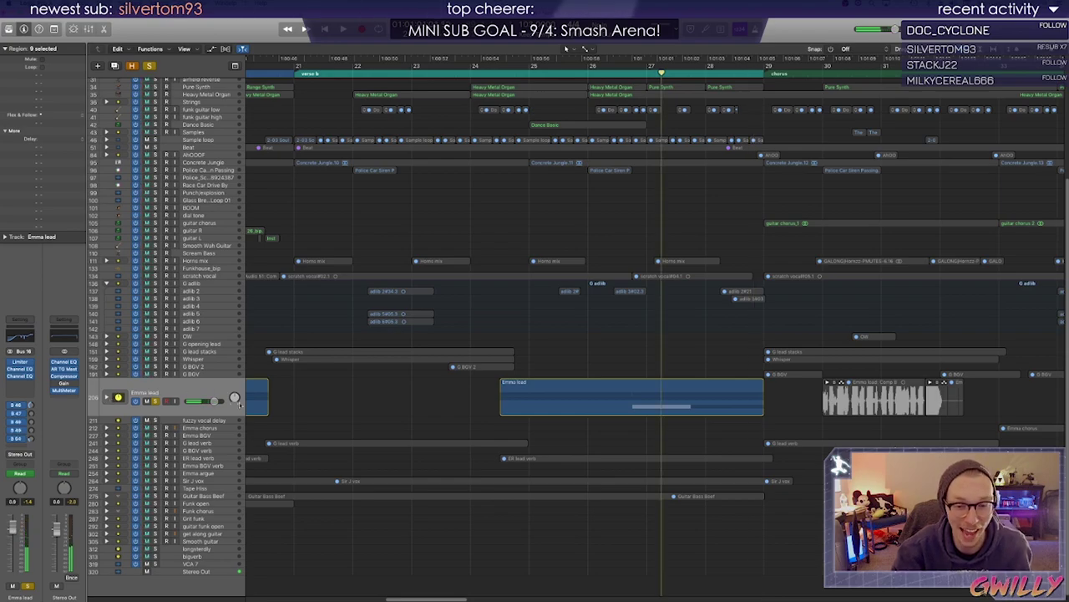
Expand the lead vocal stack, solo its lowest subtrack, and play that track's last verse b region
left_click(109, 398)
left_click(196, 412)
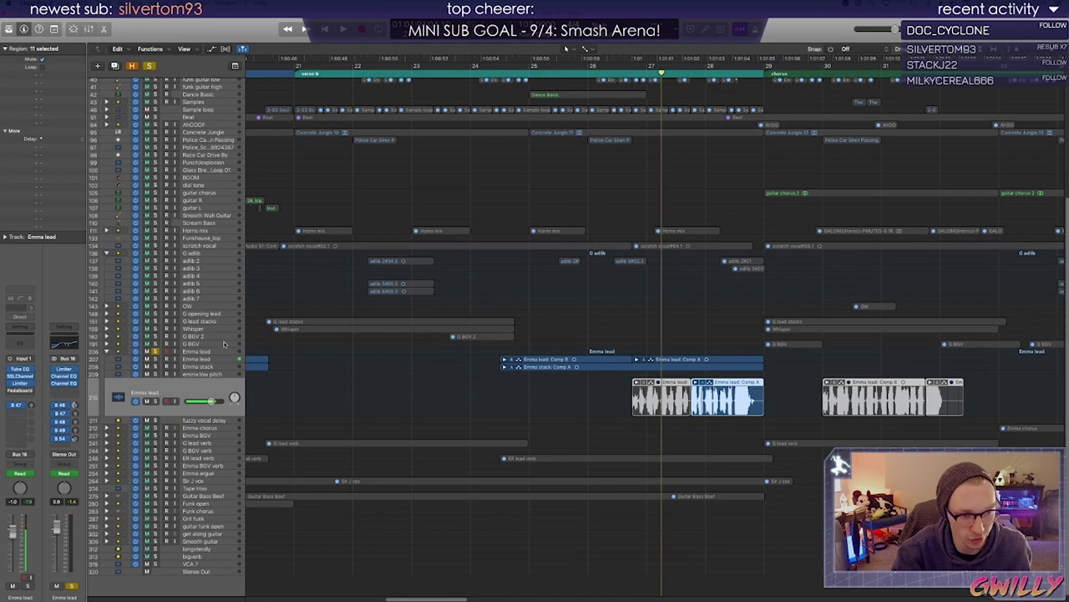
left_click(692, 71)
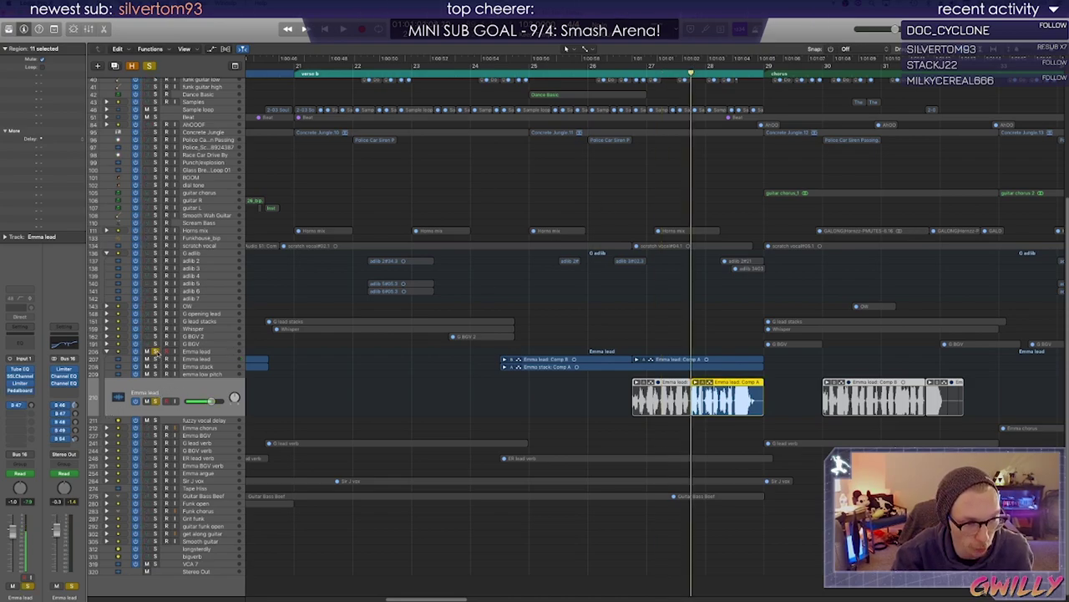
key("space")
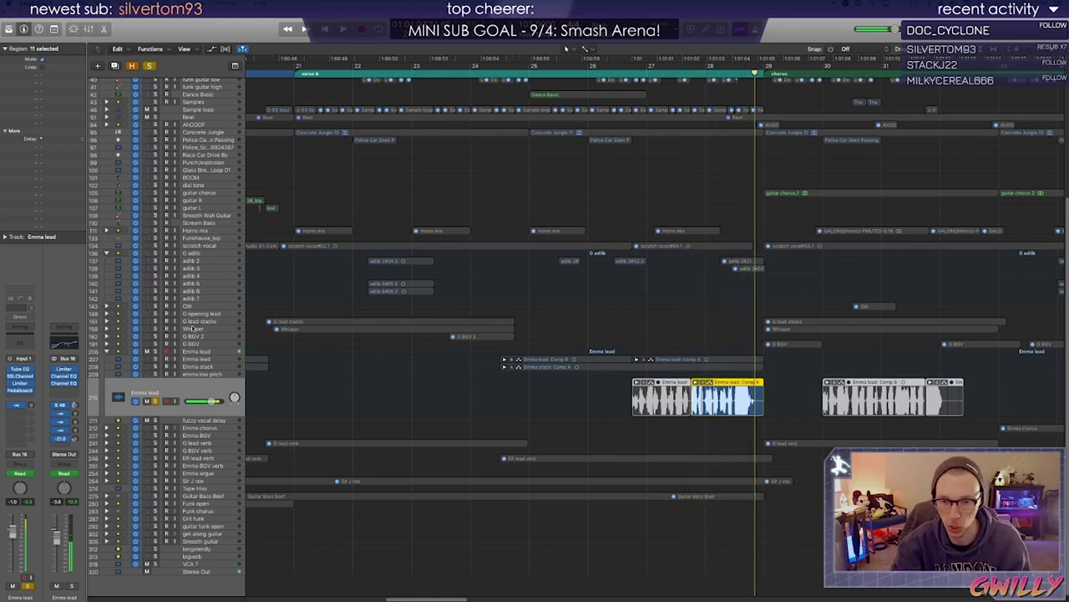
Inspect the Pedalboard plug-in on the soloed lead vocal subtrack, close it, and replay the last verse b region
left_click(21, 390)
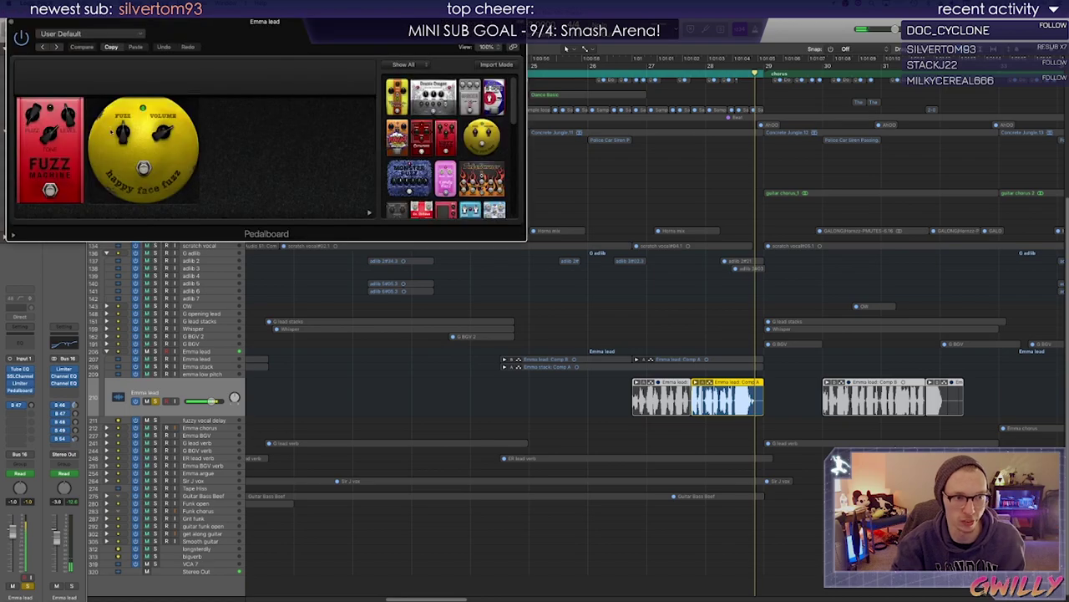
left_click(11, 23)
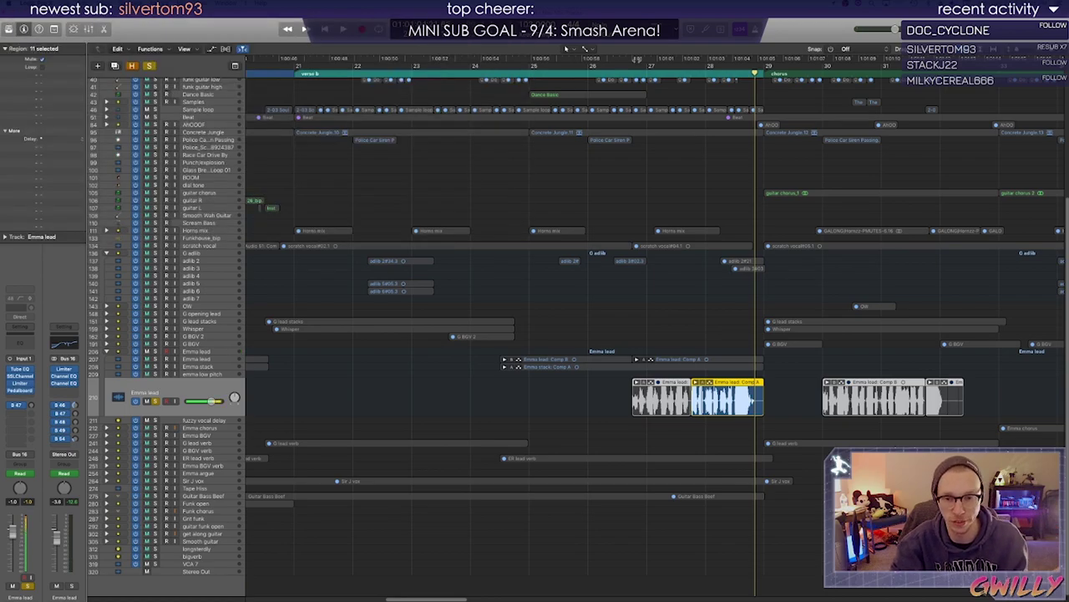
left_click(691, 72)
key("space")
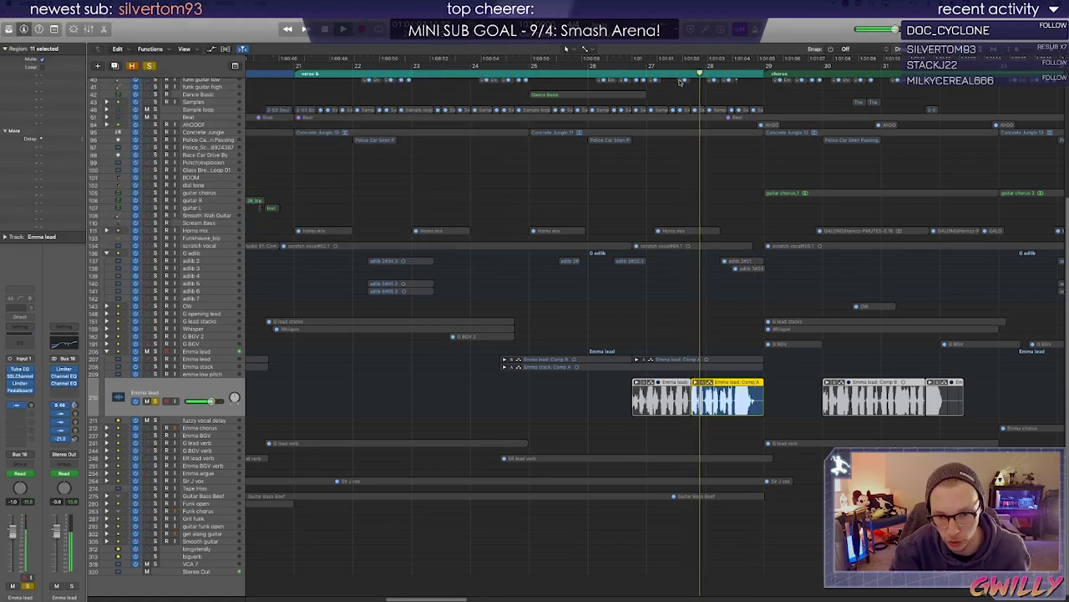
key("space")
Play the soloed fuzz vocal subtrack again from about bar 28 up to the chorus
key("super+Left")
key("super+Left")
key("super+Left")
key("super+Left")
scroll(559, 378, "left", 5)
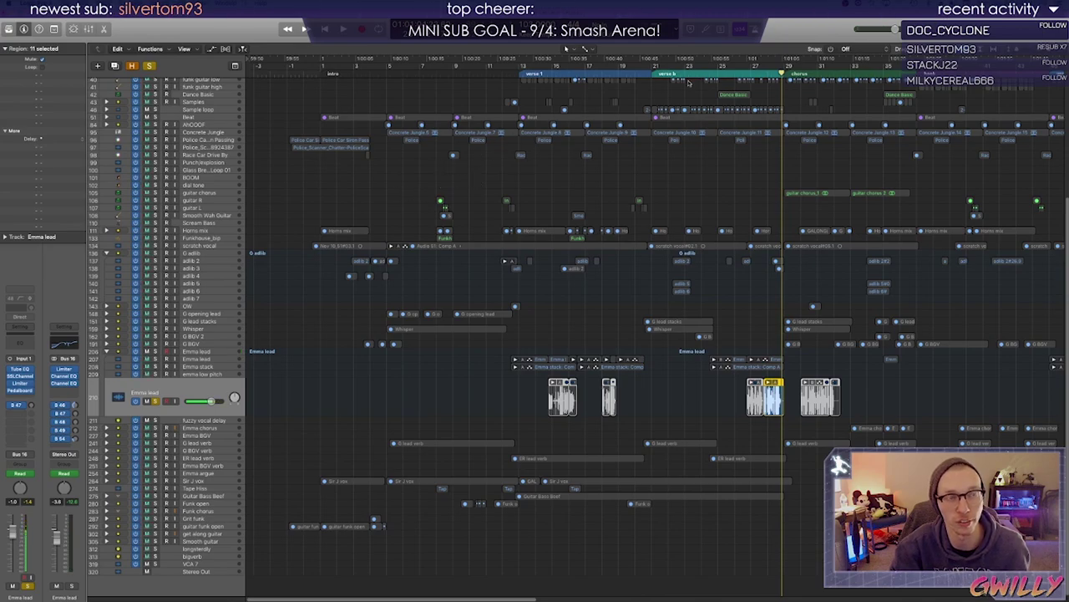
left_click(768, 72)
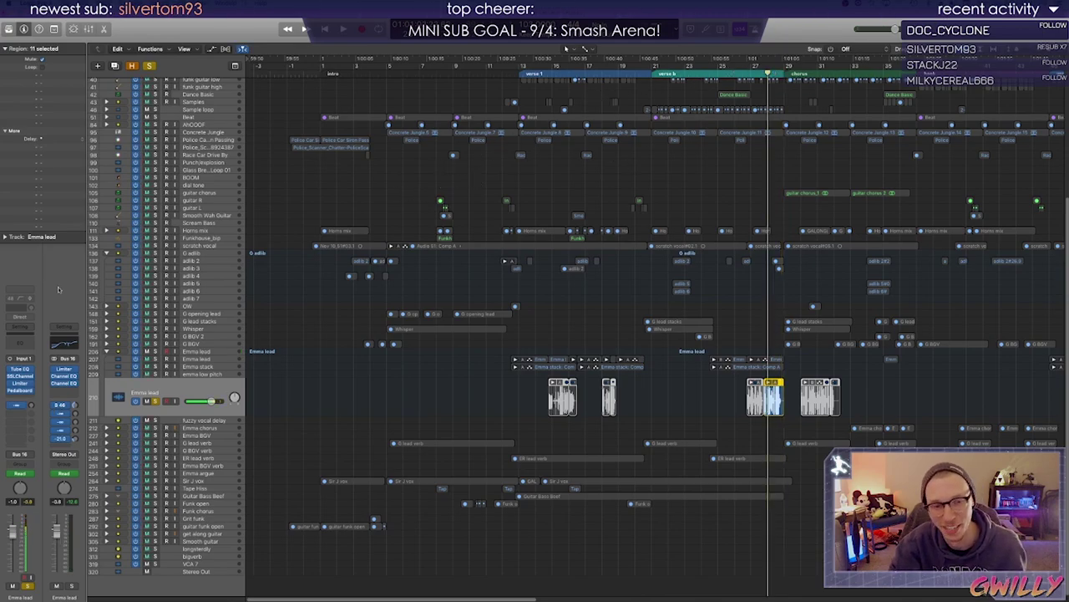
key("space")
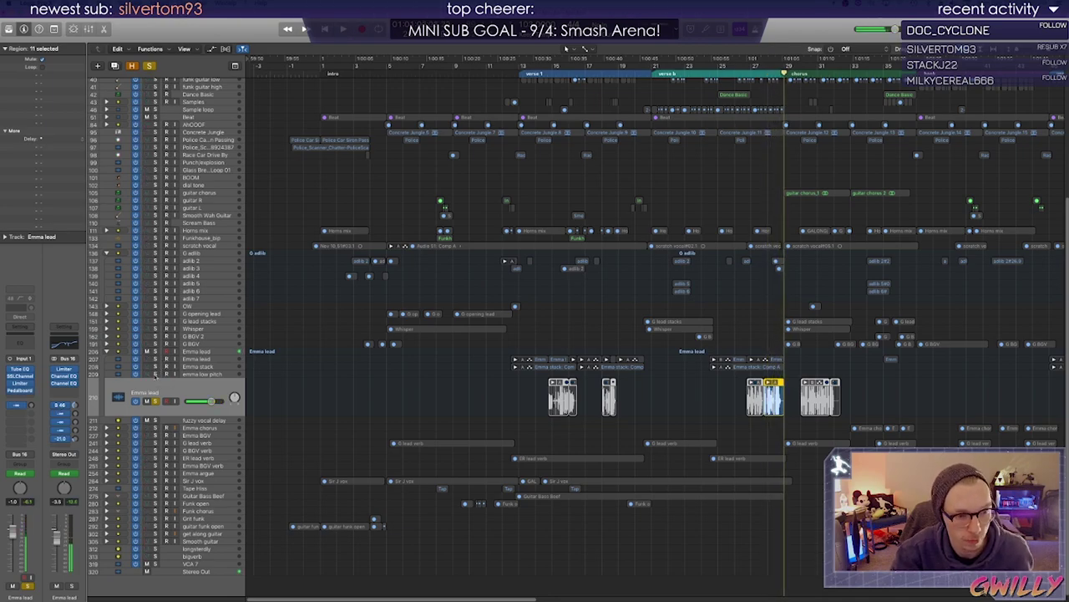
Turn off solo and collapse the lead vocal stack, and save the project with the playhead at bar 5
left_click(154, 401)
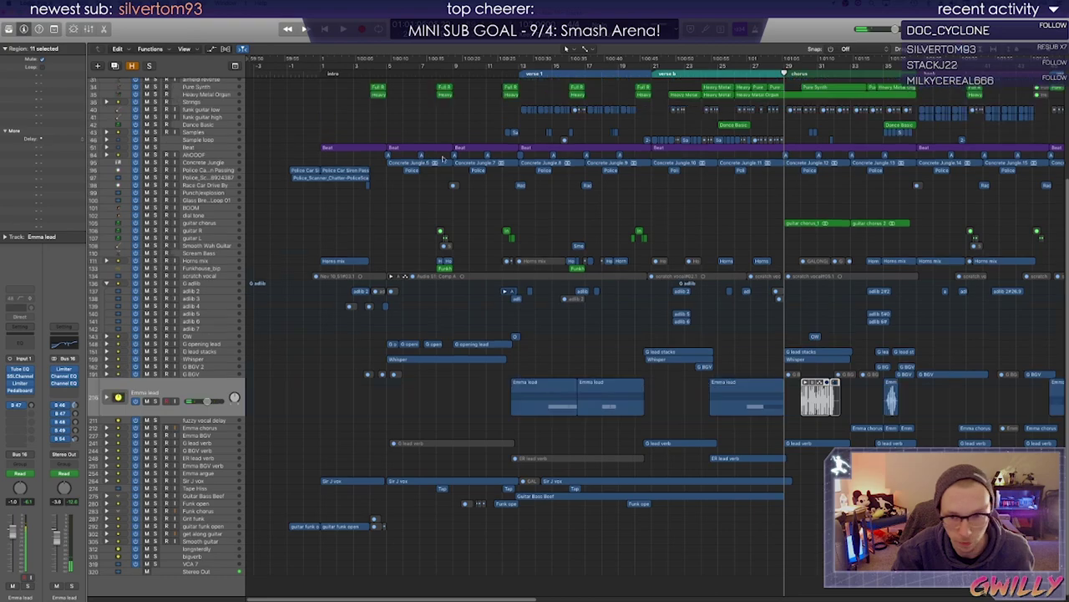
left_click(455, 388)
left_click(388, 77)
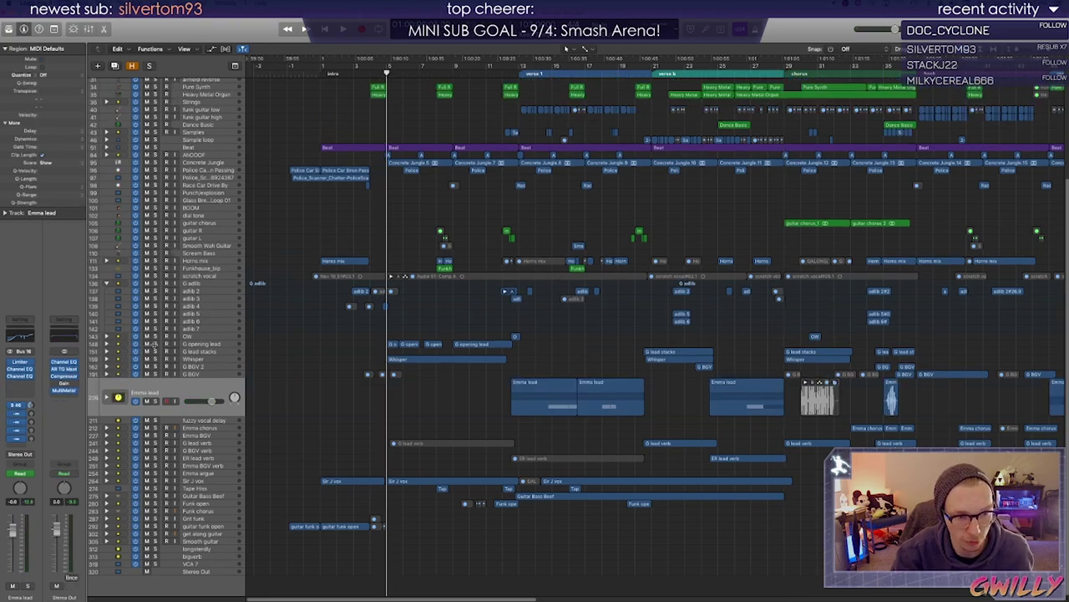
key("super+s")
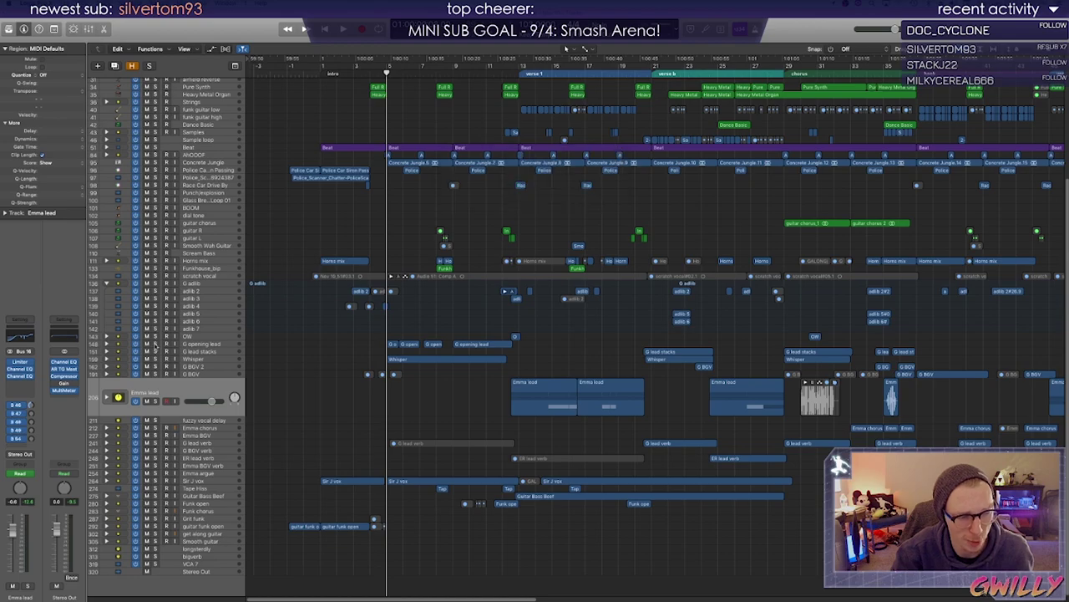
Solo the G opening lead and Whisper tracks and play them together from bar 5
left_click(155, 344)
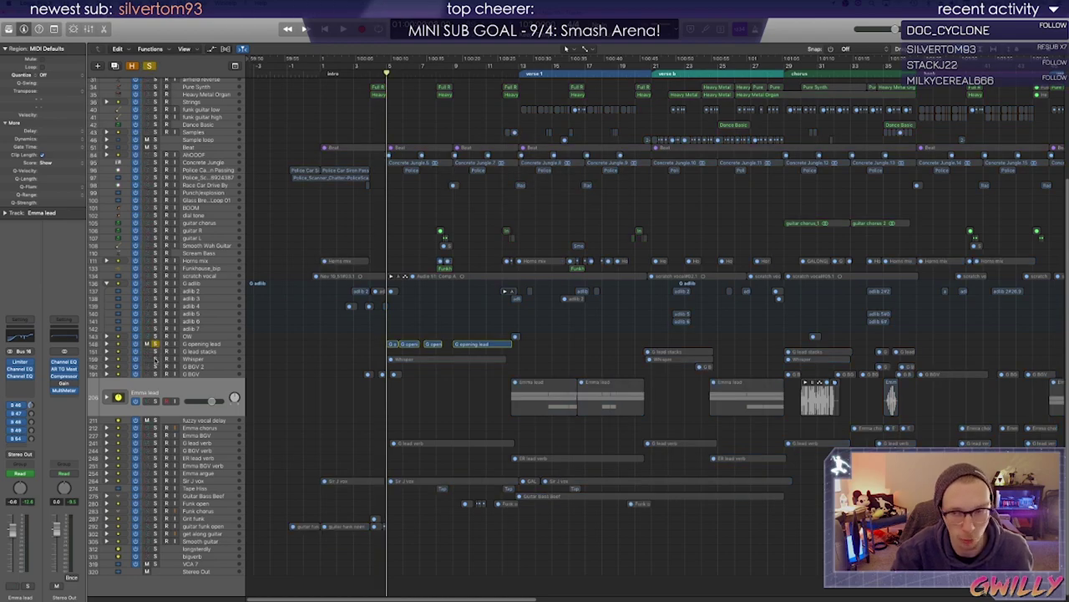
left_click(154, 358)
key("space")
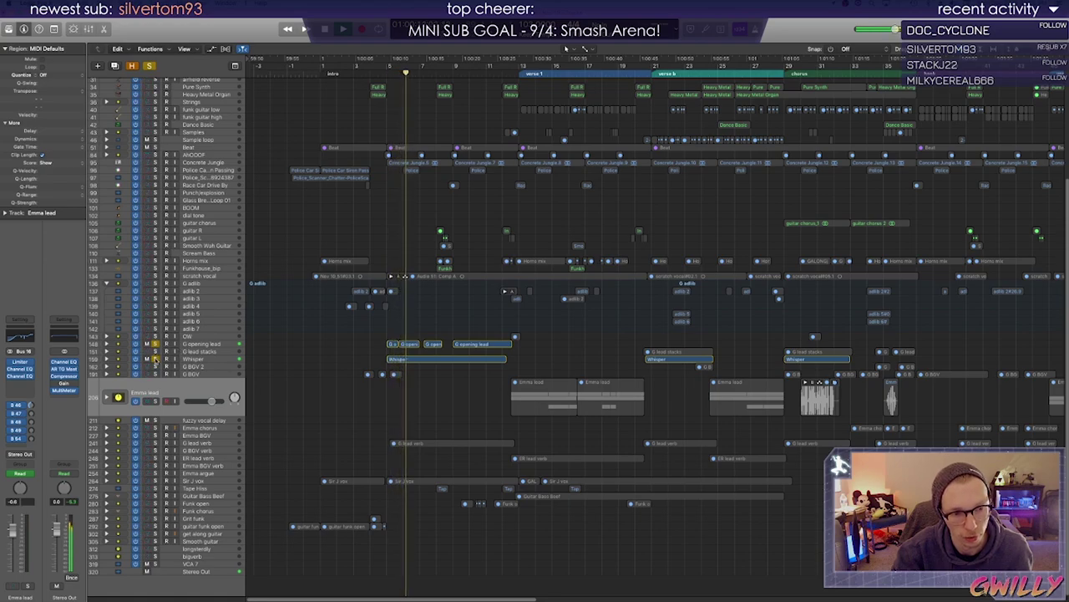
key("space")
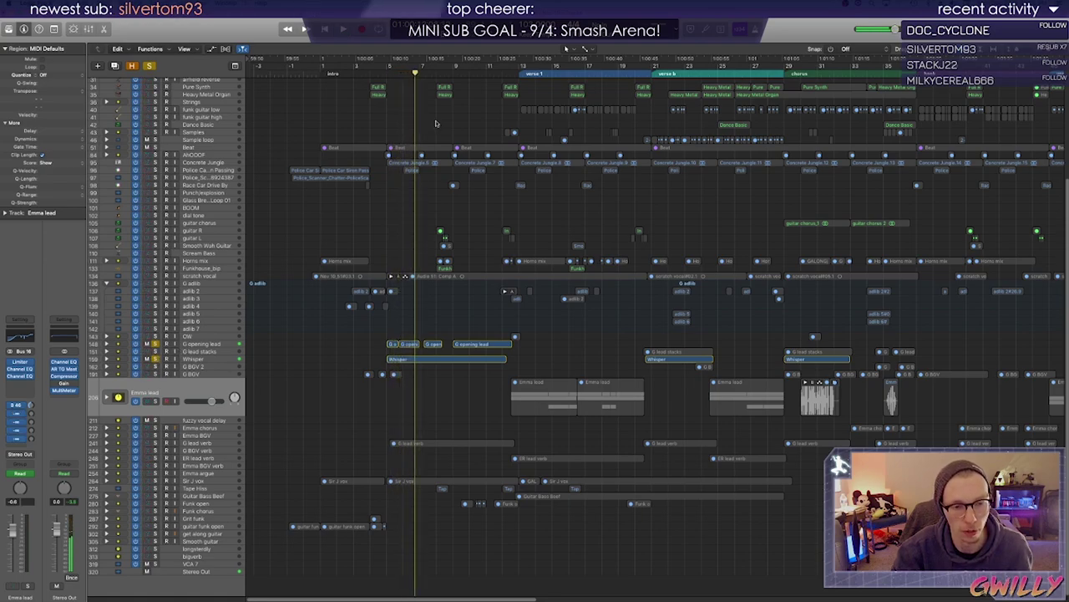
Turn off solo on the Whisper track and play the G opening lead alone from bar 5
left_click(388, 74)
left_click(155, 359)
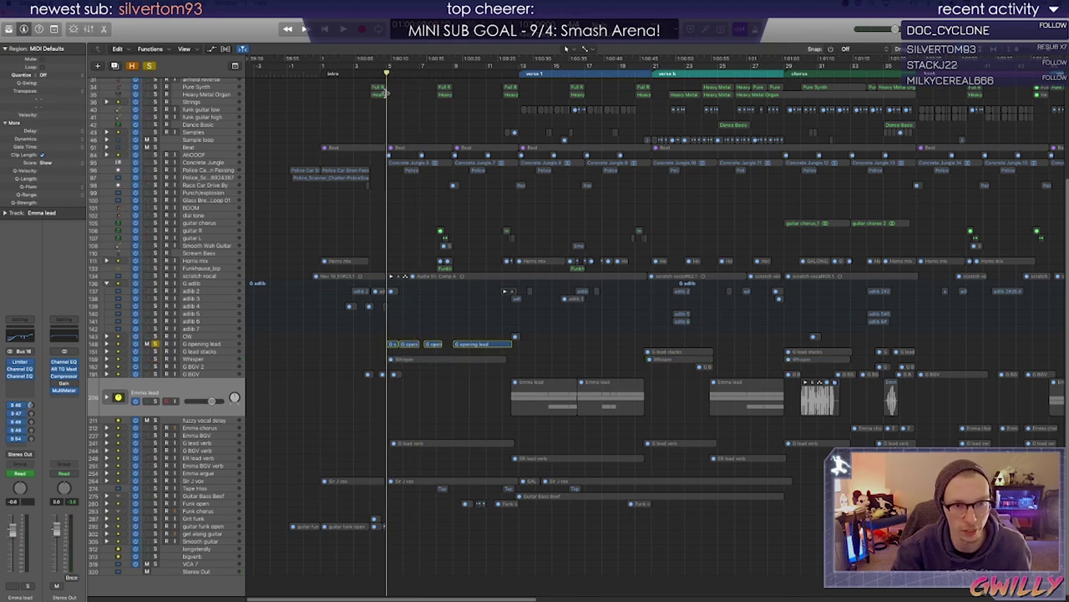
key("space")
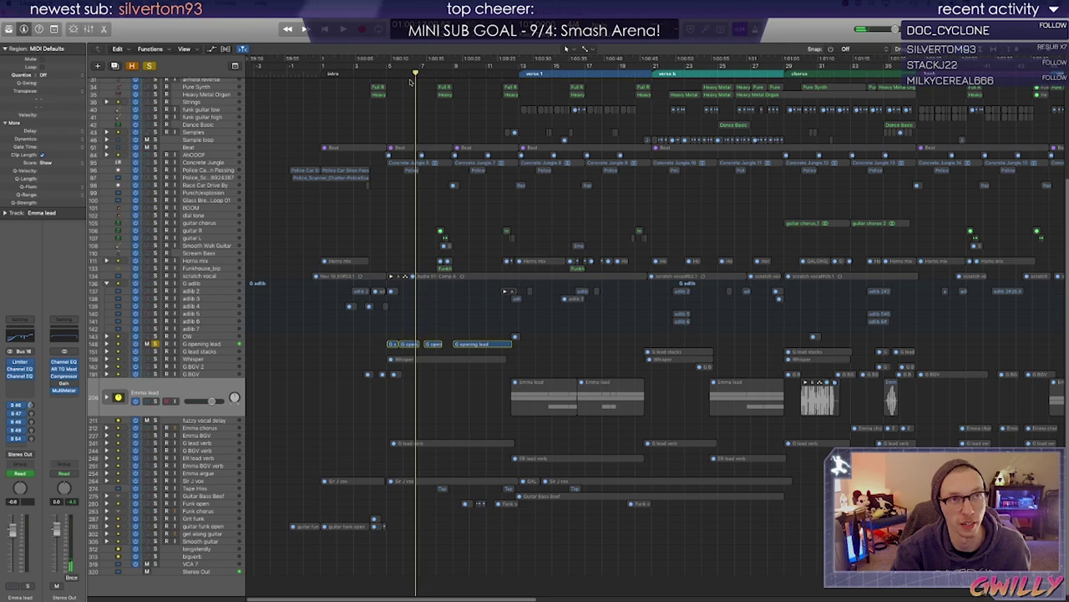
key("space")
Replay the opening phrase of the soloed G opening lead several times from around bar 5
left_click(388, 73)
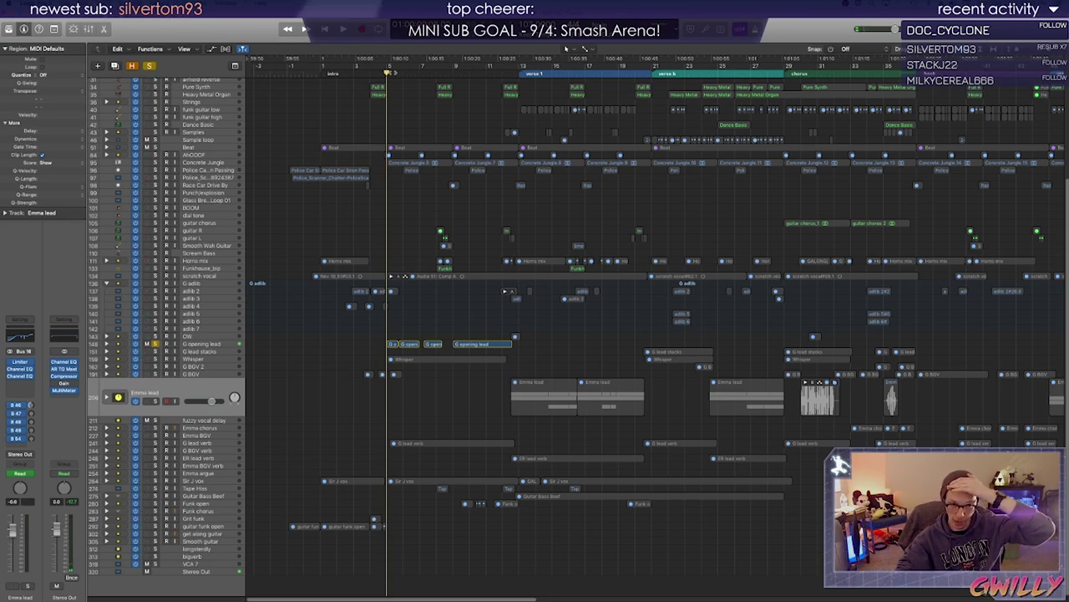
key("space")
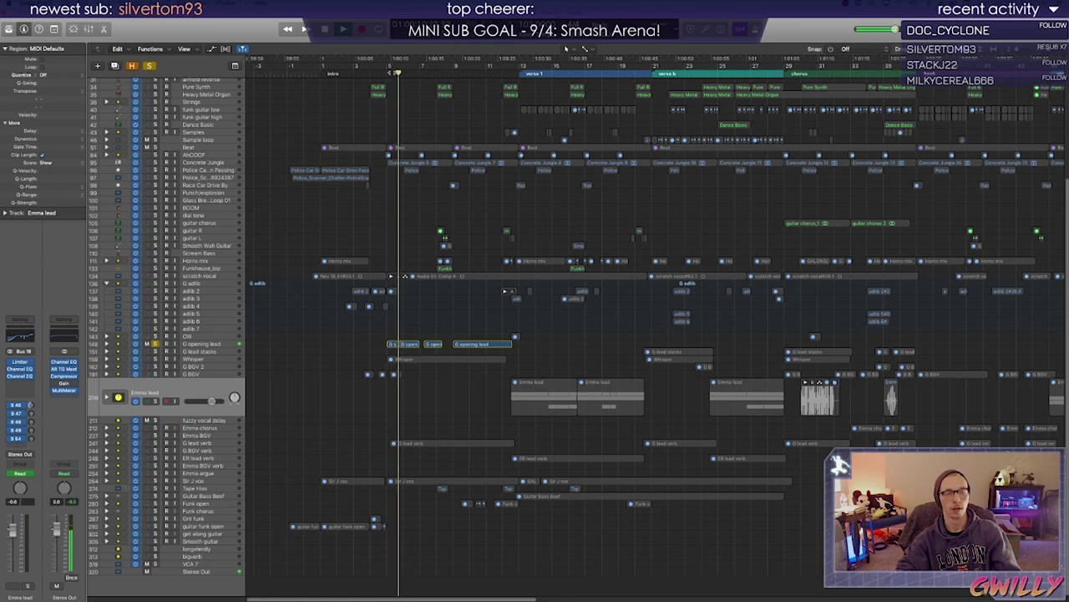
key("space")
left_click_drag(403, 73, 388, 73)
key("space")
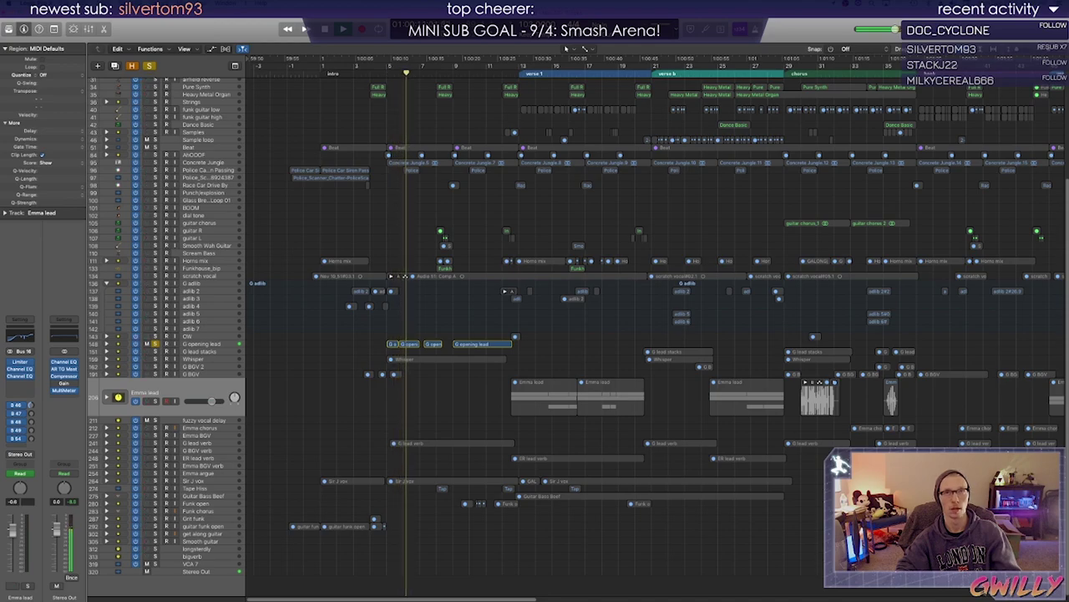
key("space")
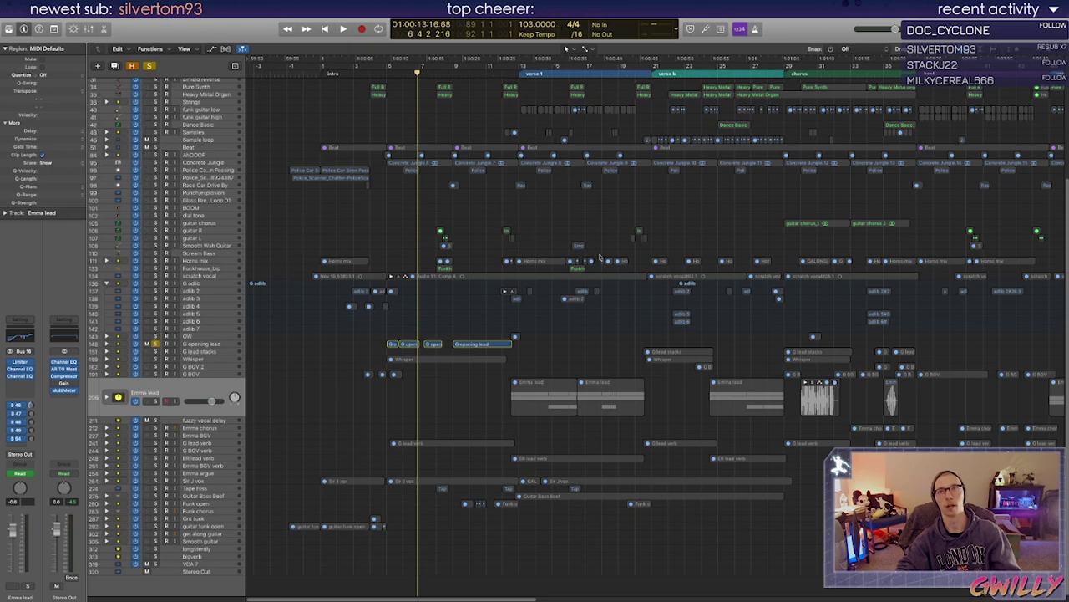
left_click(393, 77)
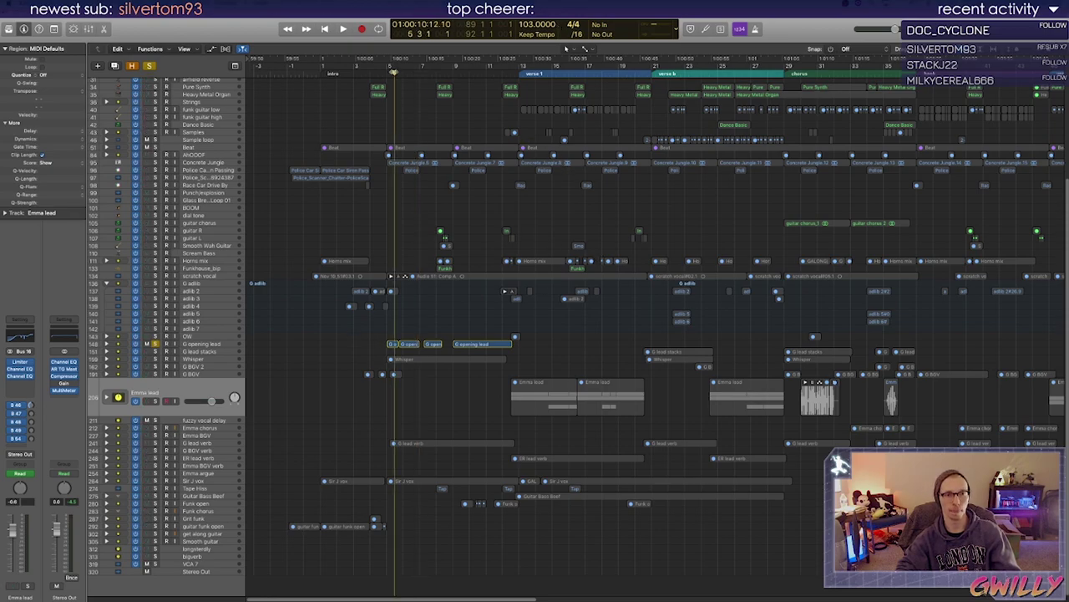
key("space")
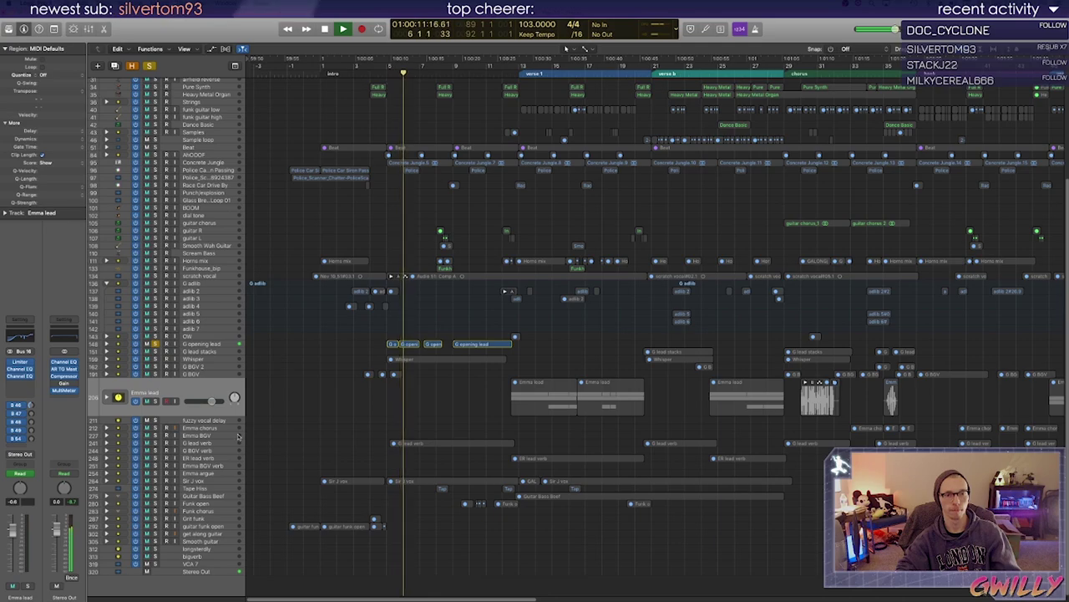
key("space")
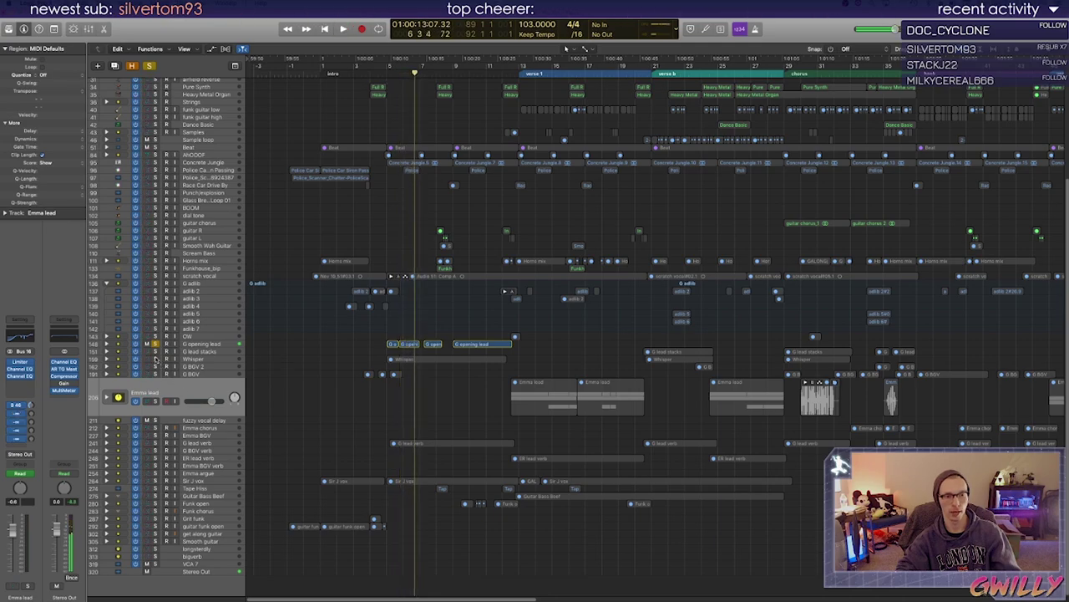
Solo the Whisper track alongside the G opening lead again and replay both from bar 5 several times
left_click(154, 359)
left_click(388, 75)
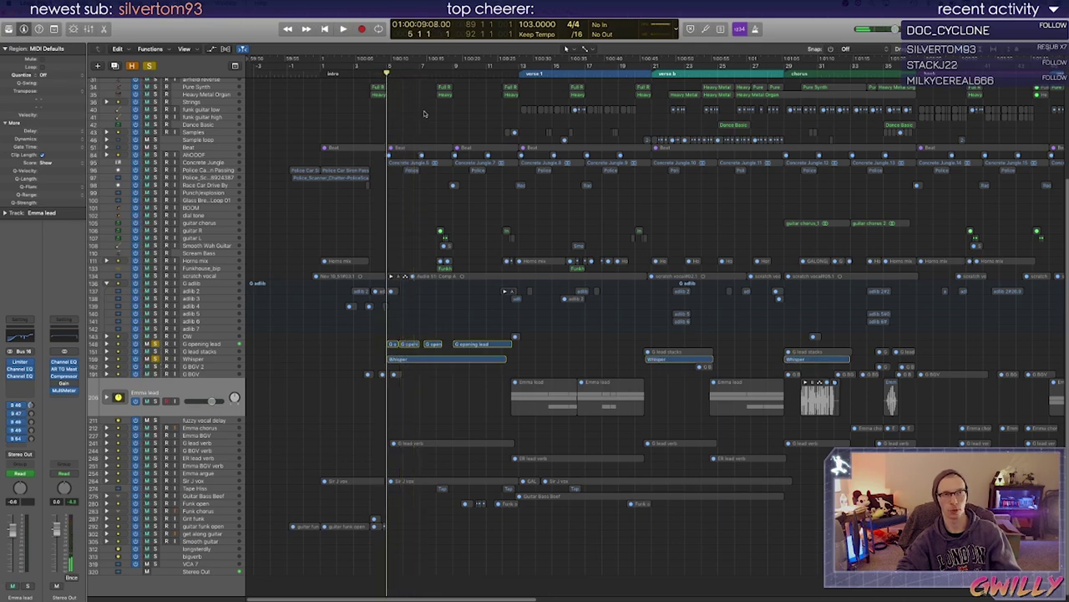
key("space")
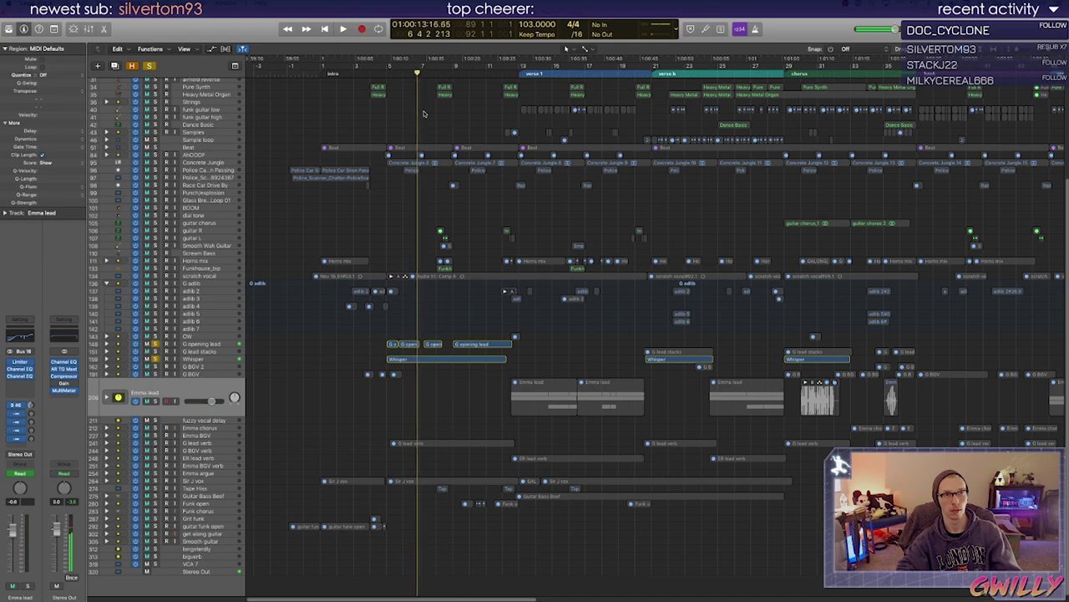
left_click(387, 74)
key("space")
key("space")
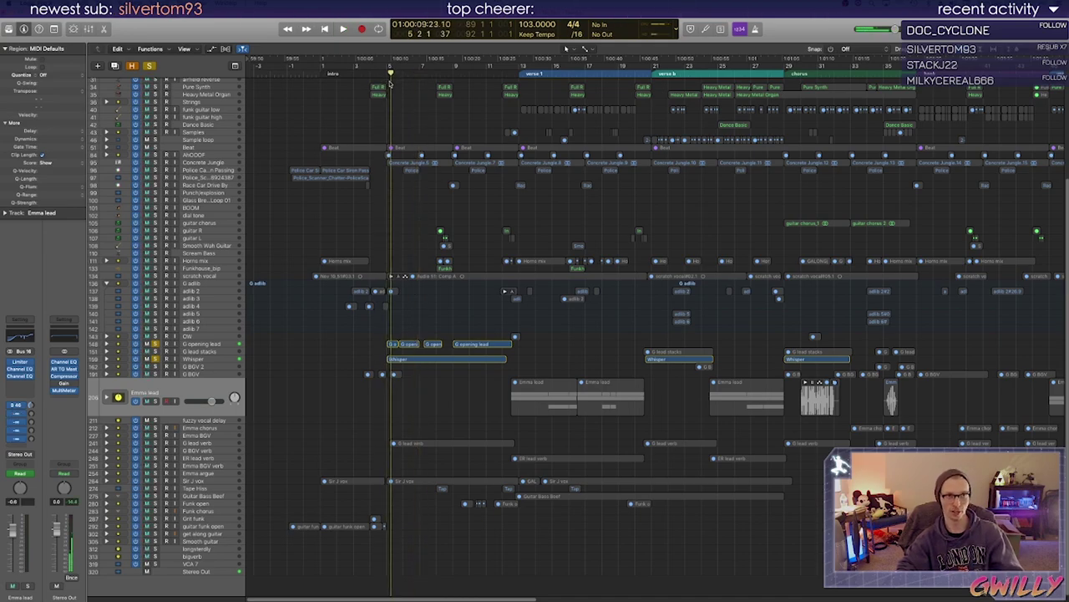
left_click(387, 73)
key("space")
key("space")
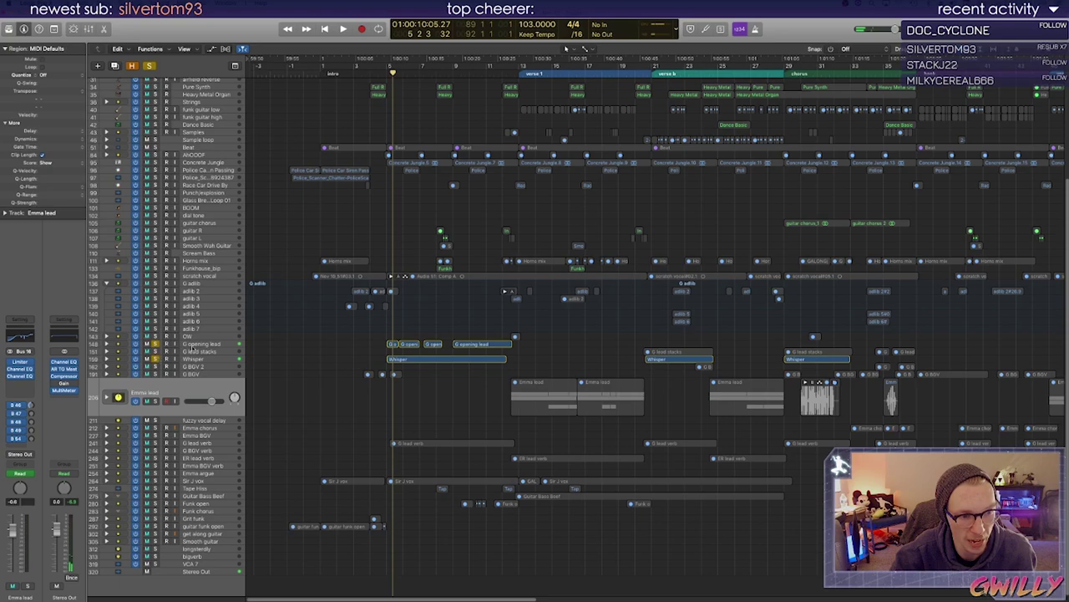
Select the G opening lead track, turn off solo on Whisper, and play the opening lead from bar 5
left_click(209, 345)
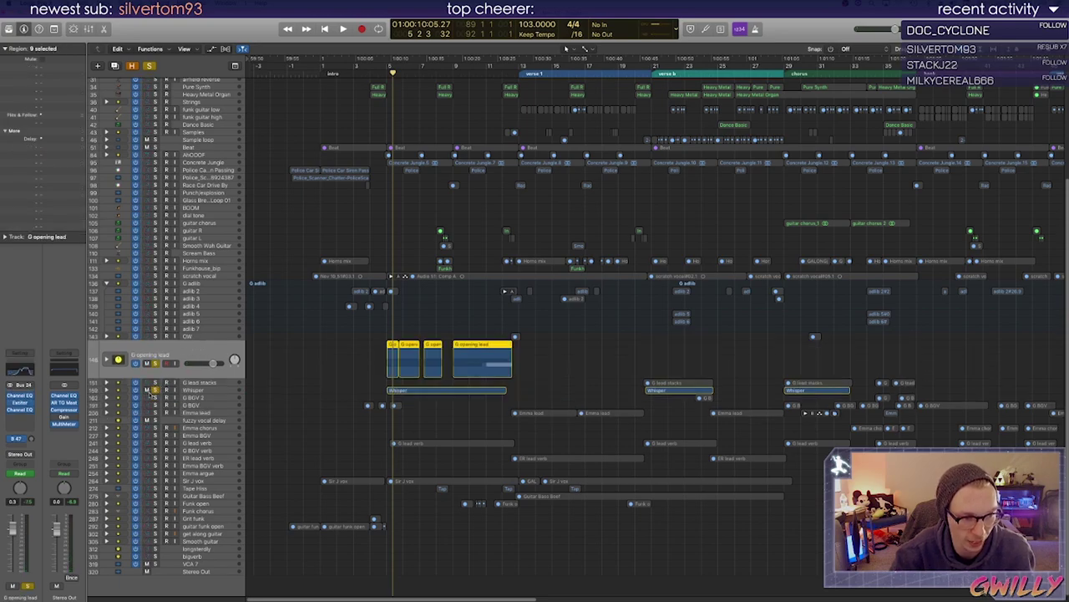
left_click(156, 390)
left_click(386, 73)
key("space")
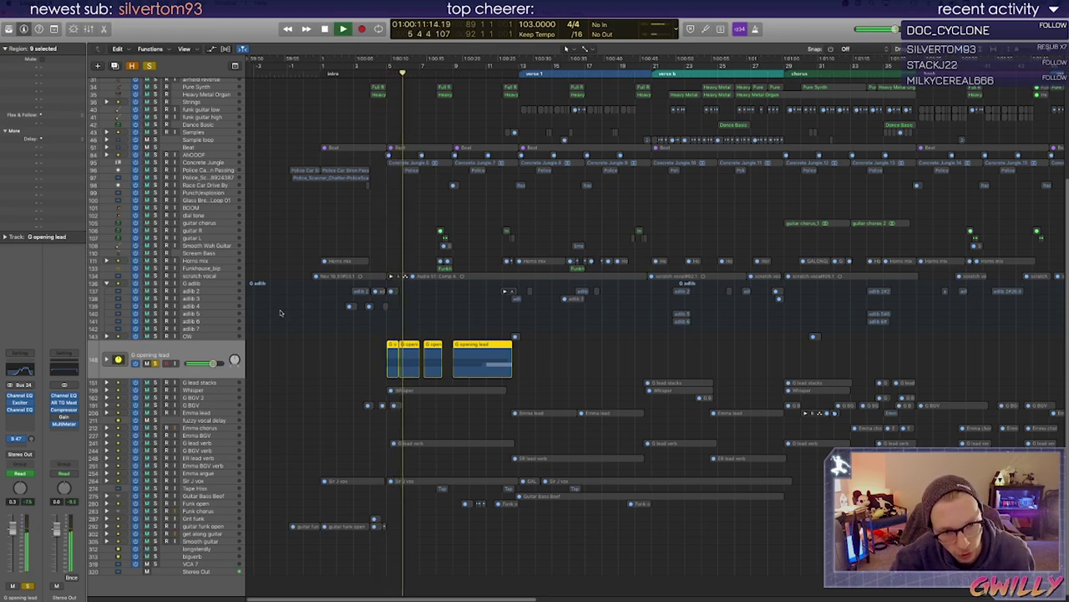
key("space")
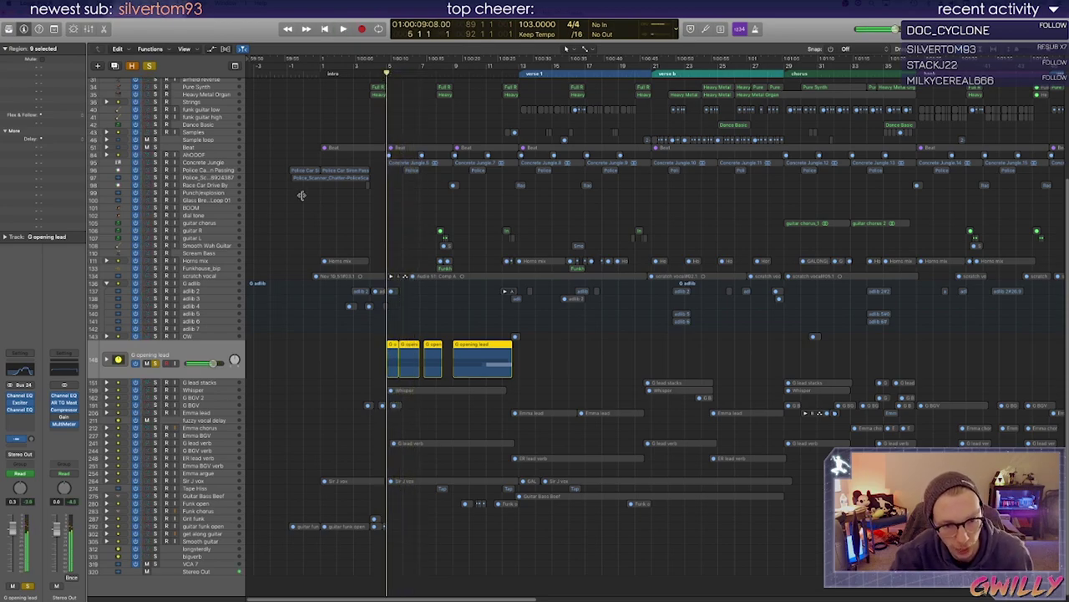
Solo the Whisper track alongside the G opening lead and play both from around bar 5
left_click(155, 390)
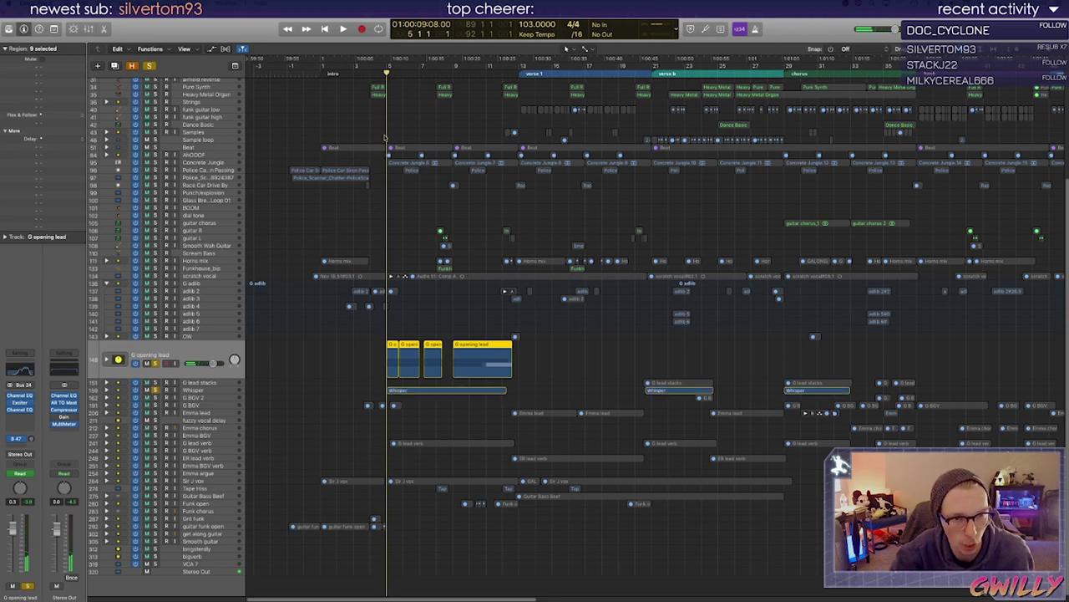
left_click(395, 72)
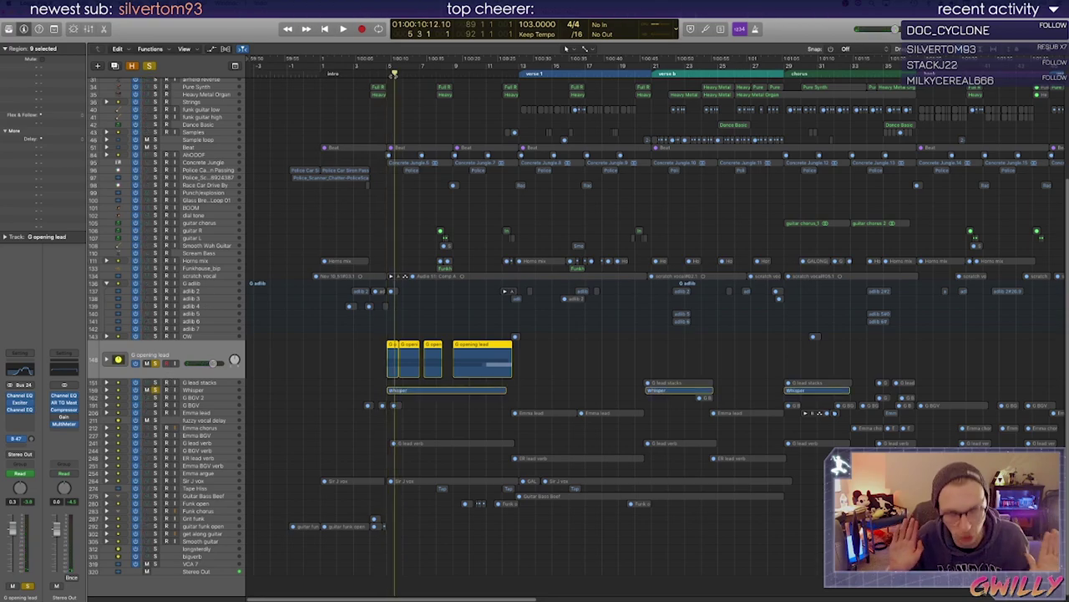
key("space")
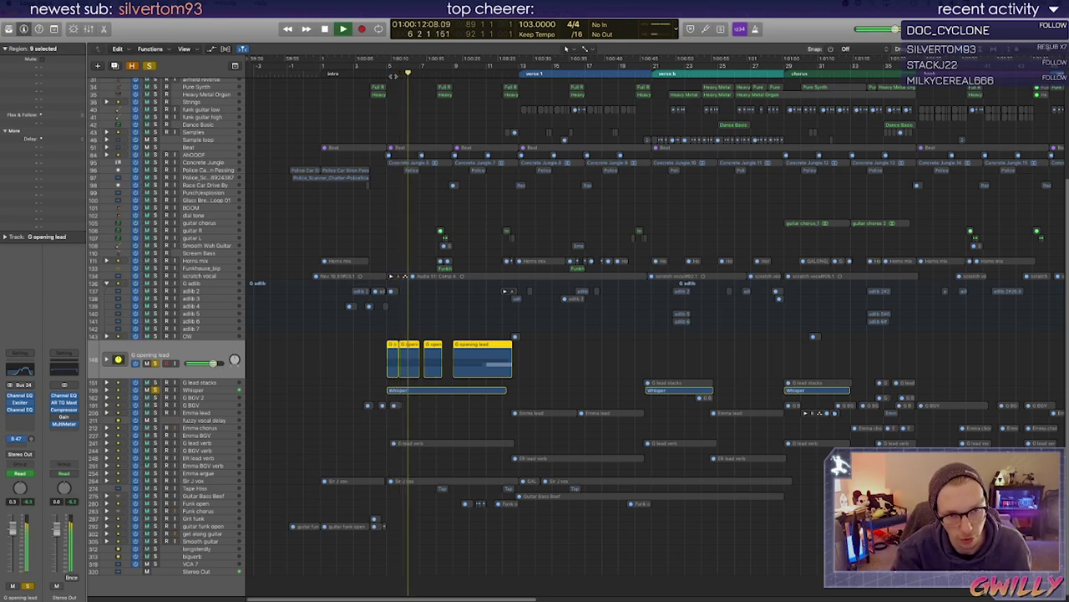
key("space")
left_click(387, 72)
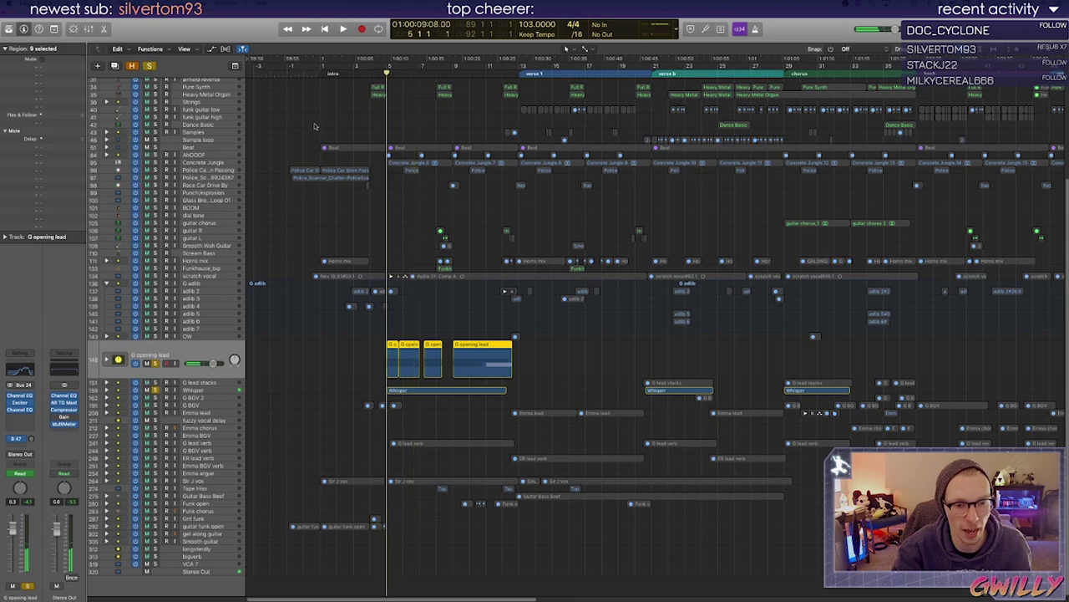
Save the project with only the Whisper track soloed, and listen to it alone around bars 5 and 6
left_click(153, 365)
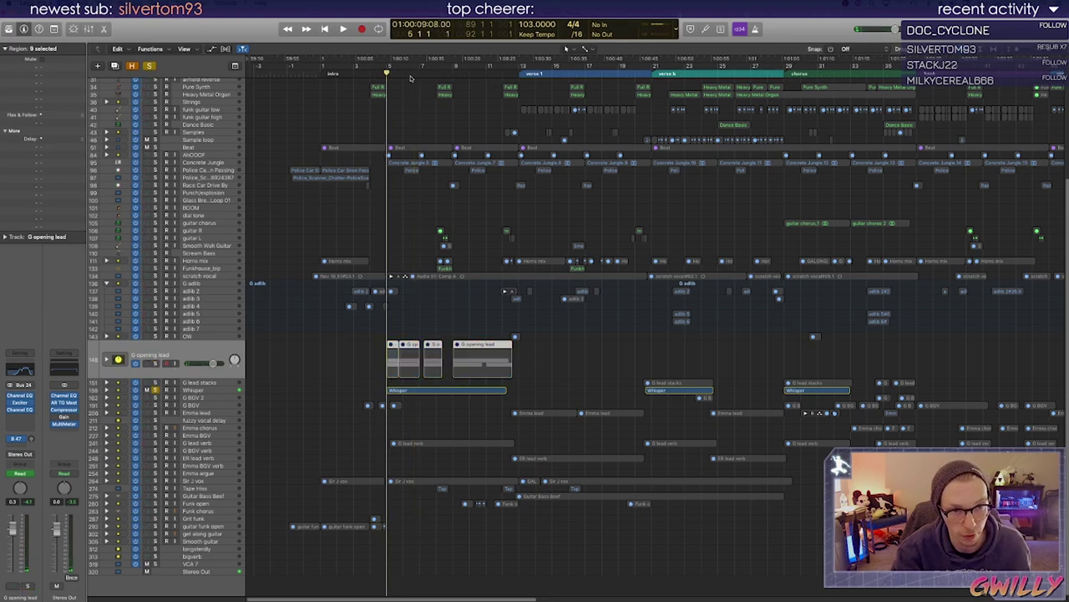
key("super+s")
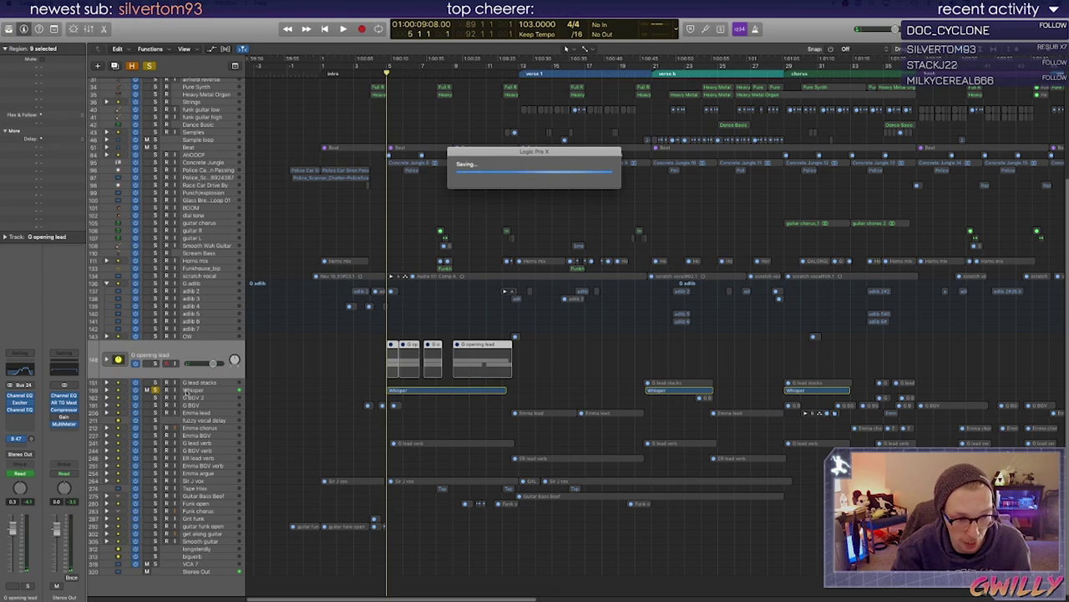
key("period")
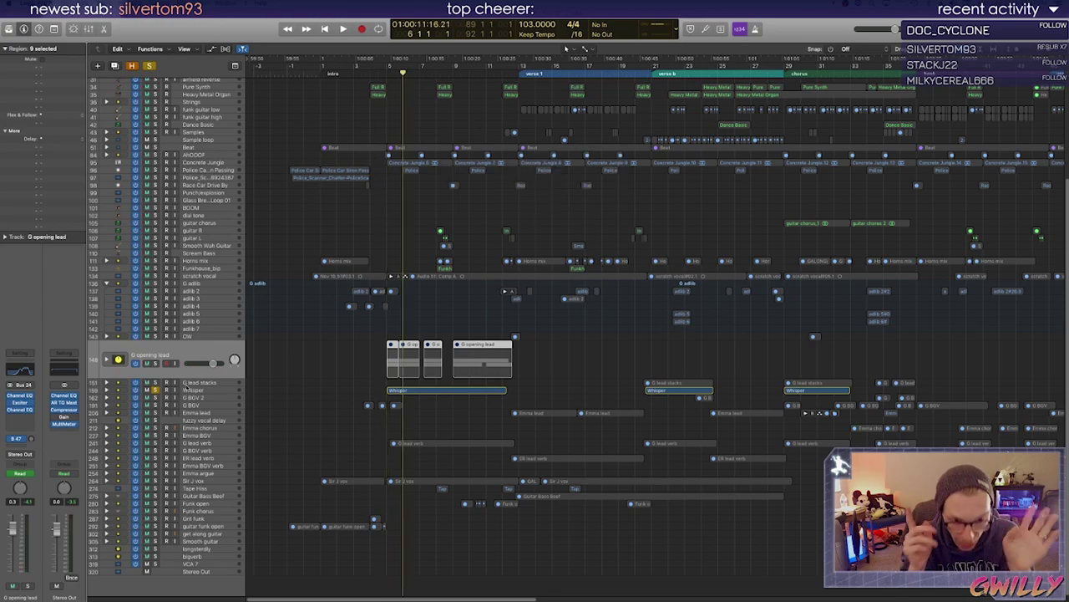
key("space")
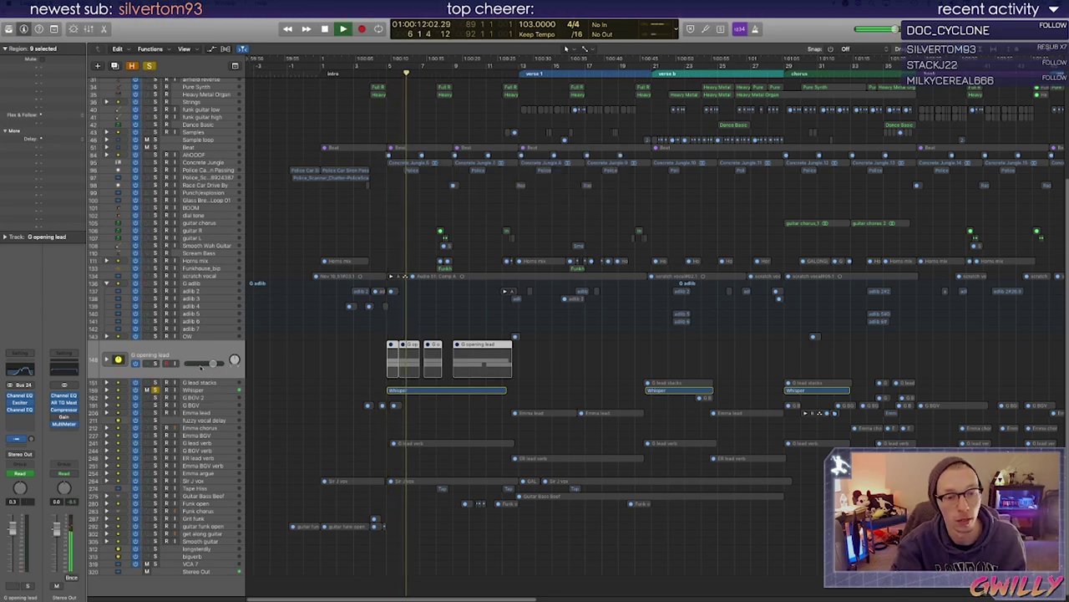
left_click(386, 75)
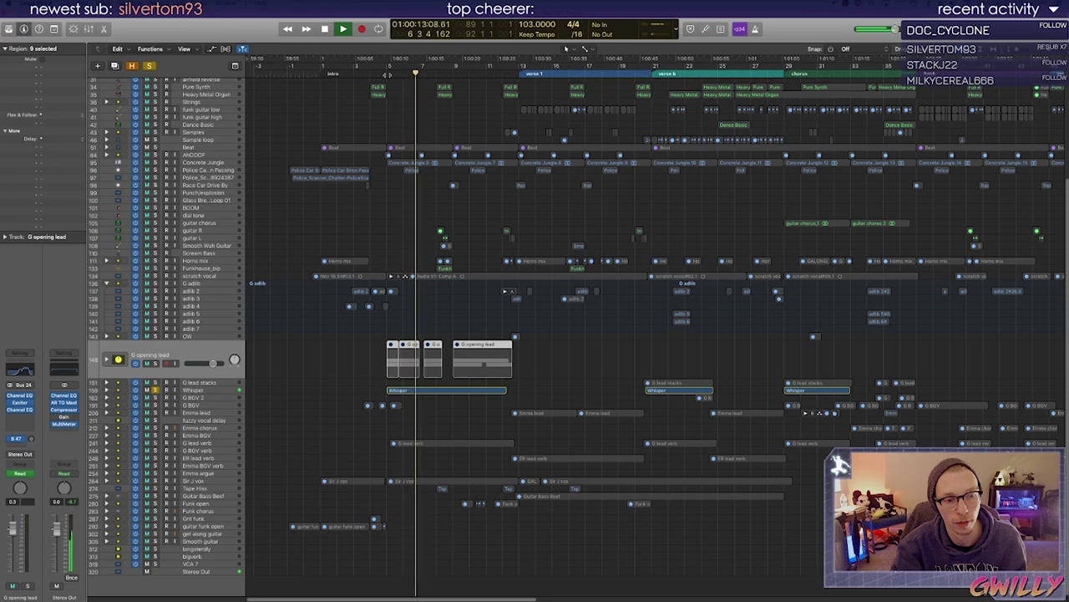
key("space")
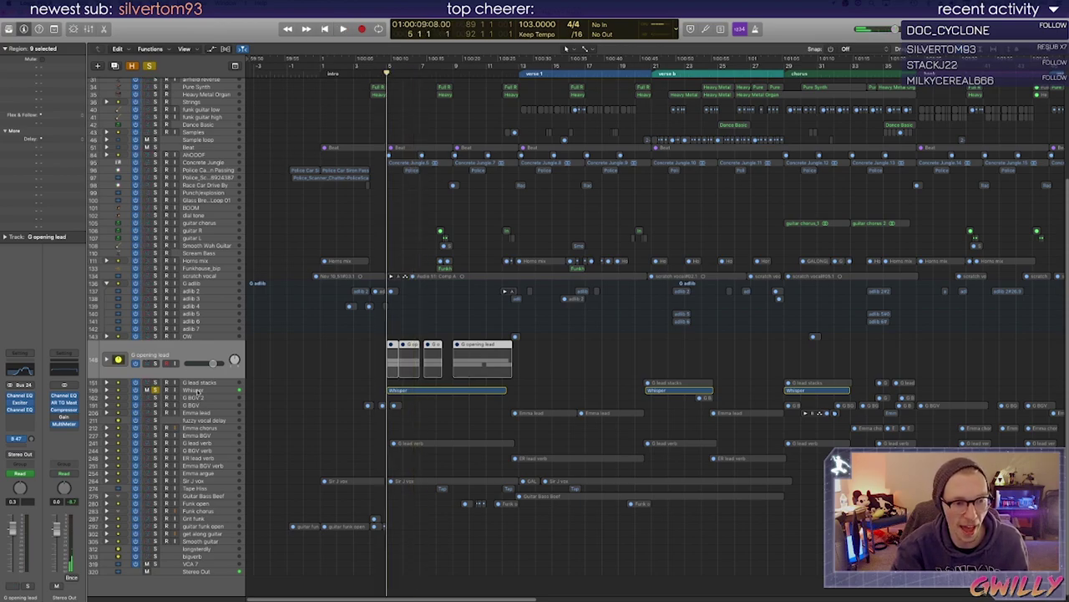
Look at the subtracks inside the Whisper stack and solo the G opening lead alongside it again
left_click(197, 390)
left_click(107, 376)
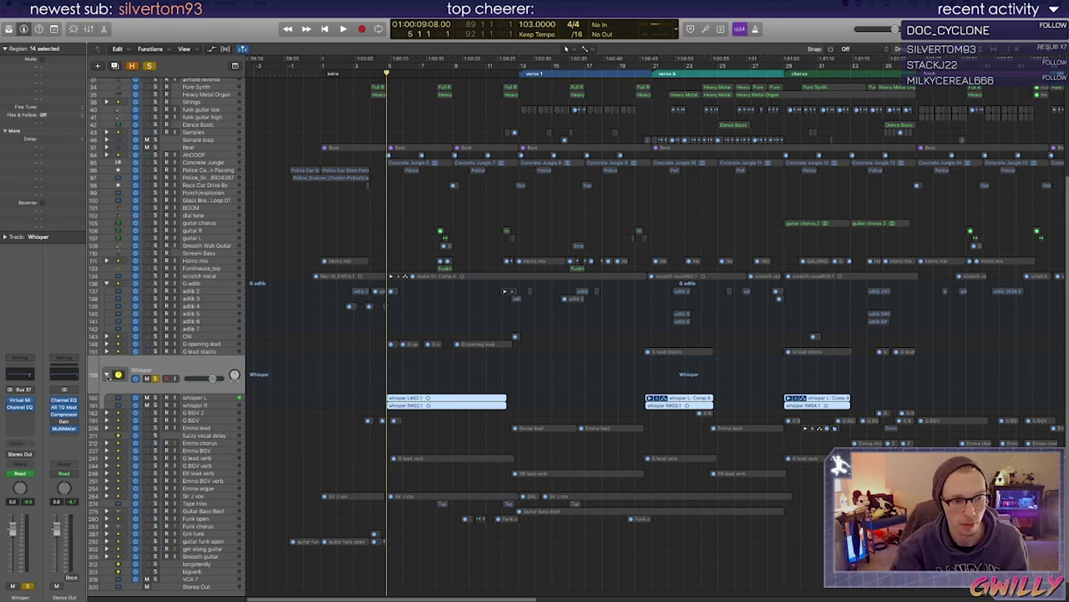
left_click(107, 376)
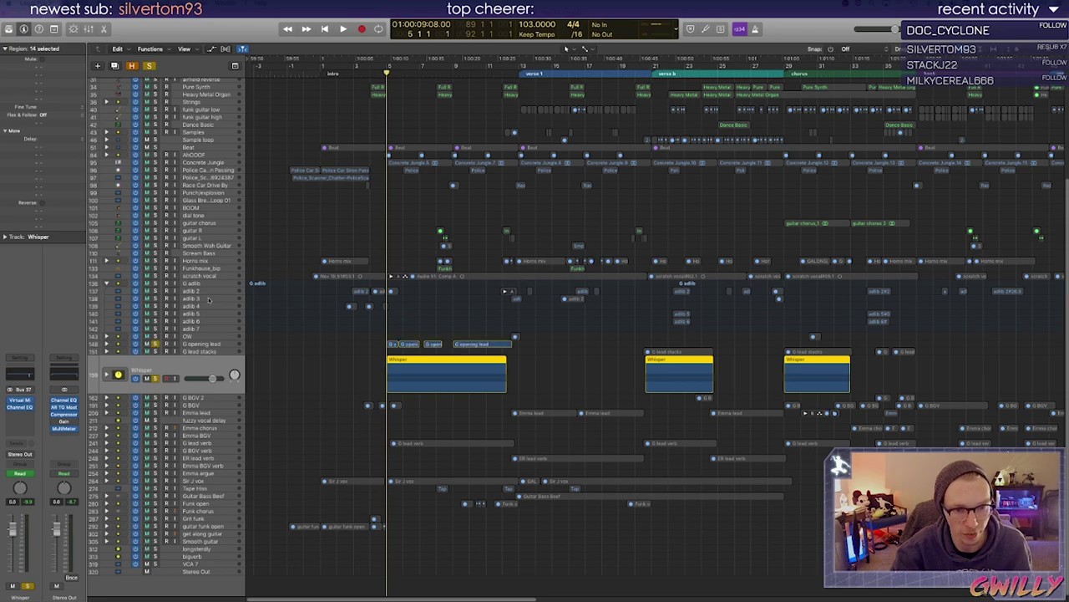
Play the soloed Whisper and G opening lead tracks together from bar 5 and again from around bar 9
key("space")
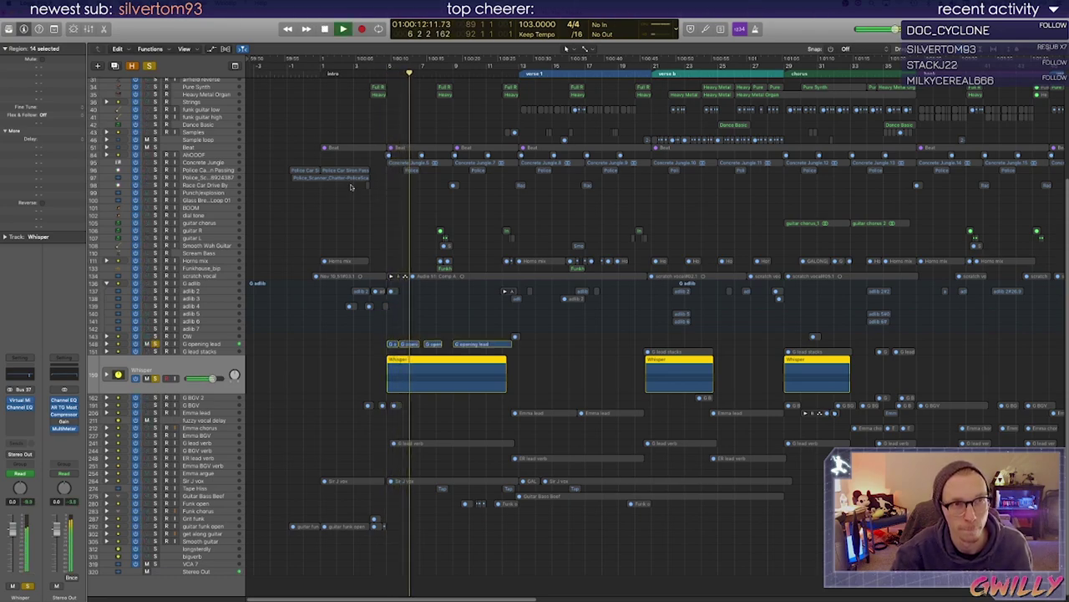
key("space")
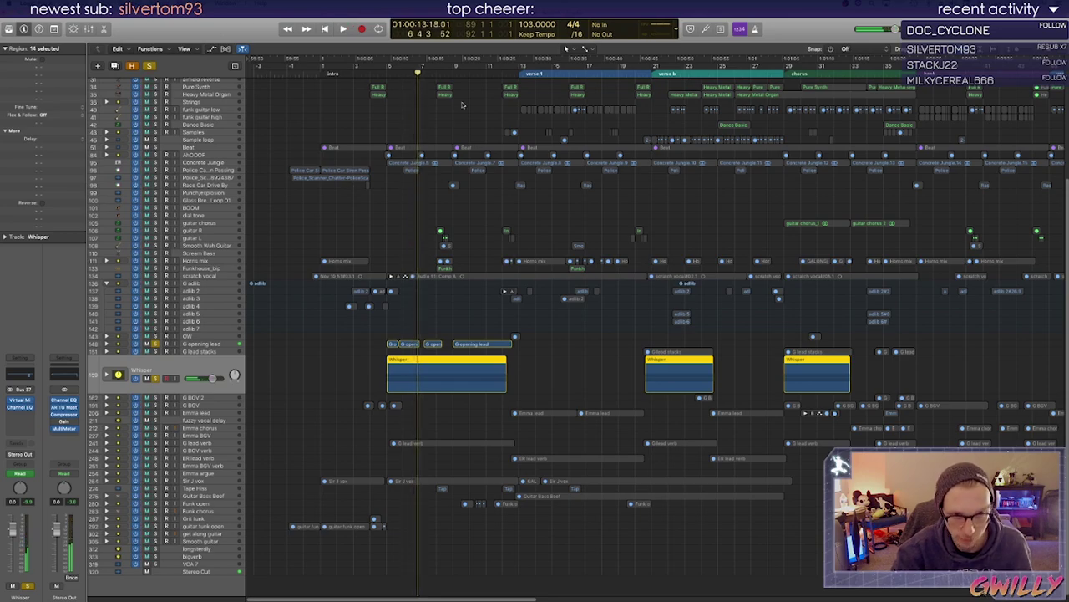
left_click(453, 72)
key("space")
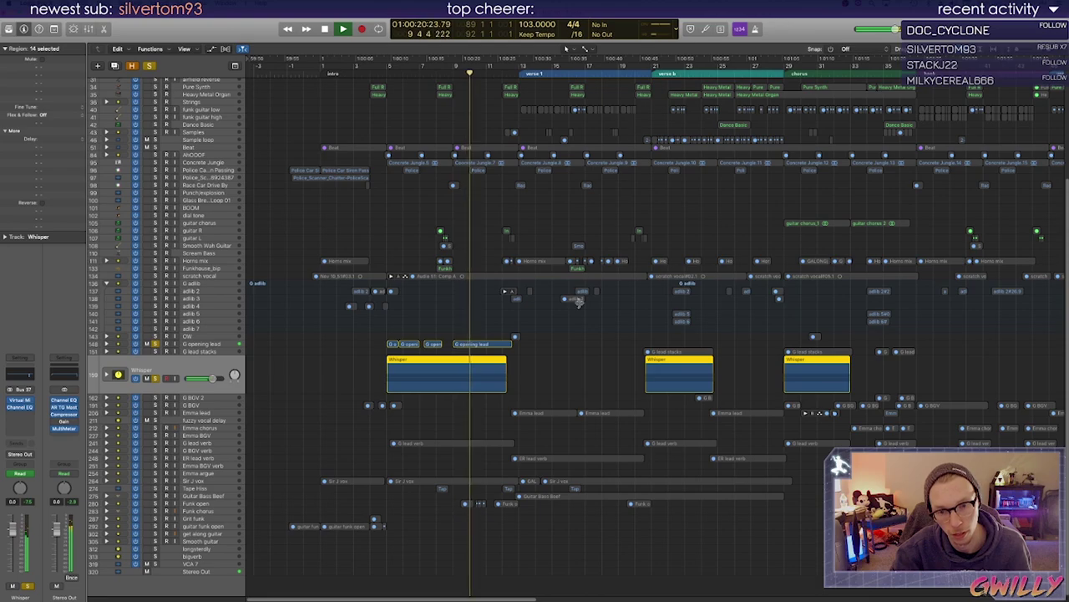
Solo the G lead stacks track as well and place the playhead at bar 21
scroll(579, 298, "right", 5)
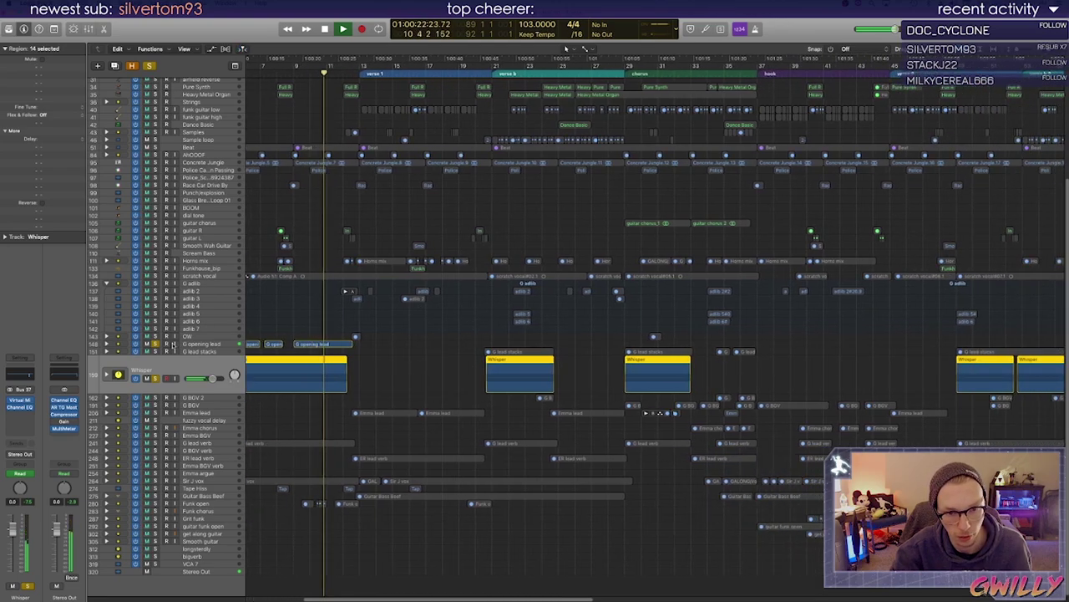
left_click(156, 352)
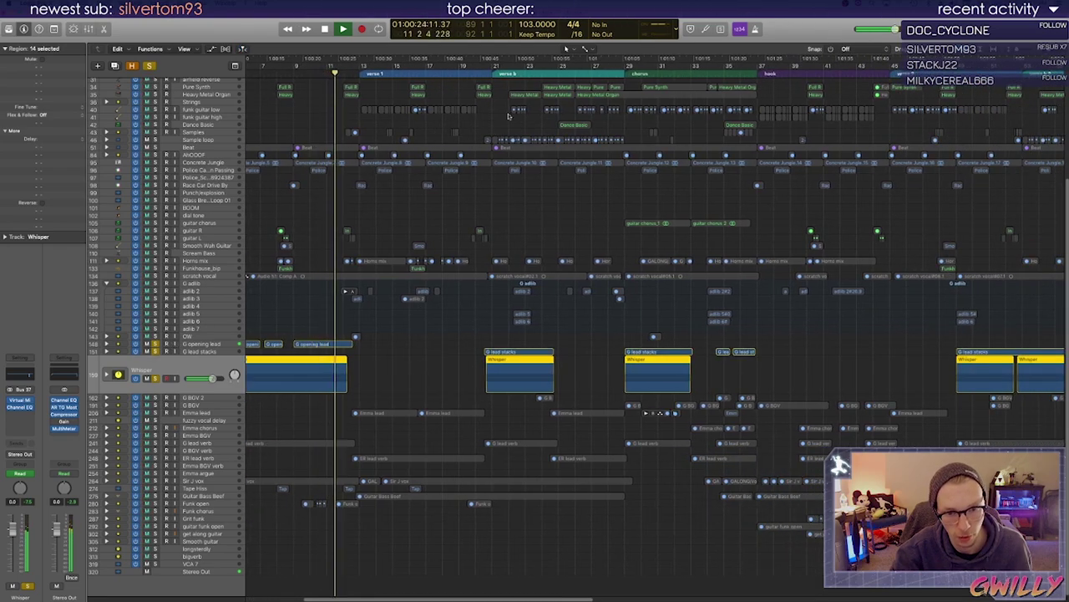
left_click(492, 67)
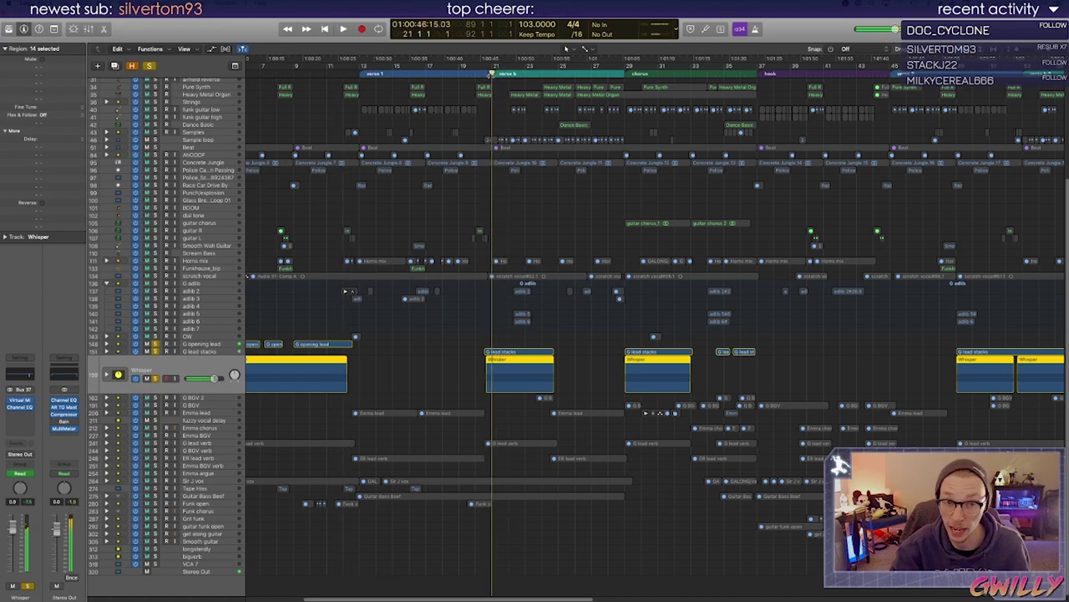
Play from bar 21, comparing Whisper alone with Whisper plus the soloed G opening lead and G lead stacks
left_click(155, 351)
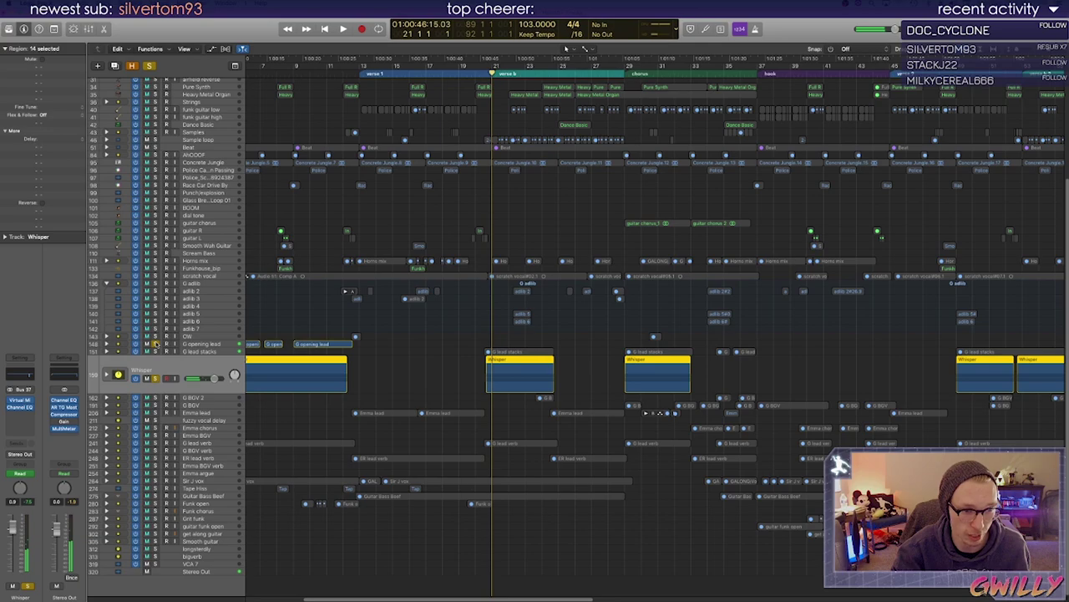
key("space")
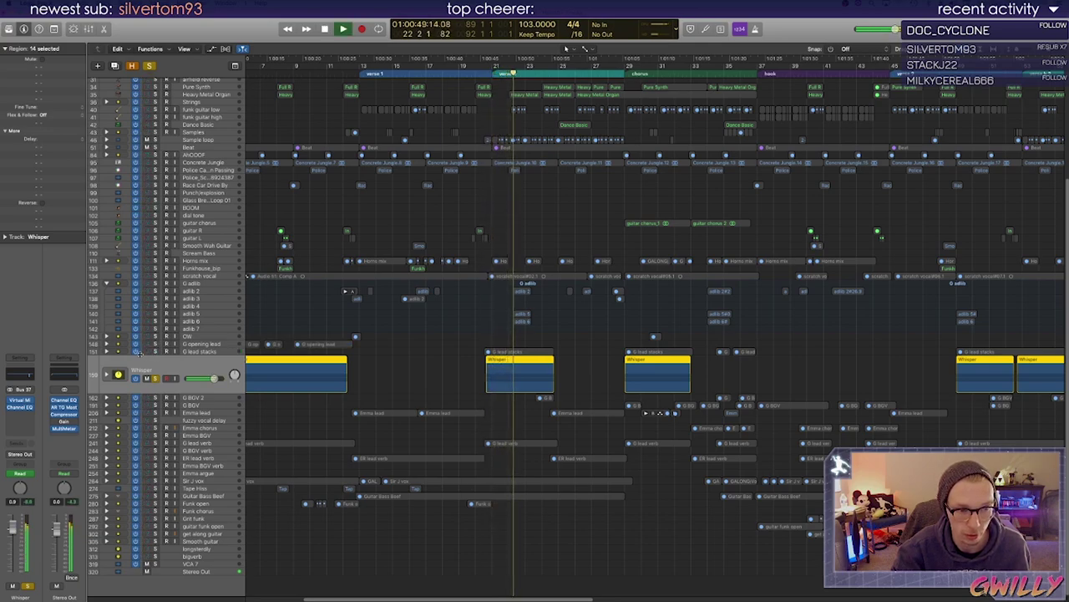
left_click_drag(155, 351, 155, 343)
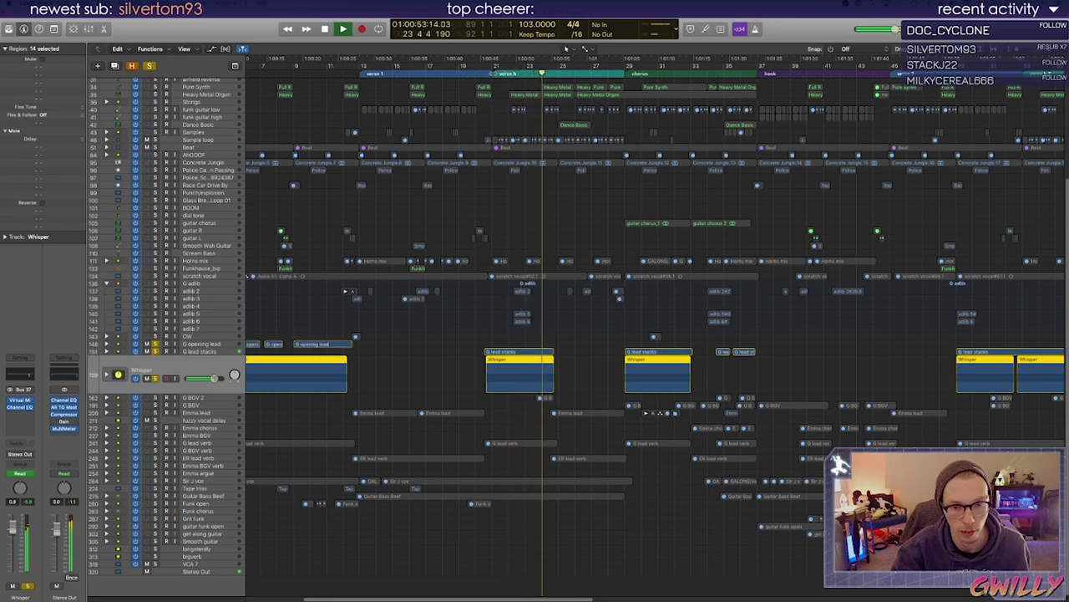
key("space")
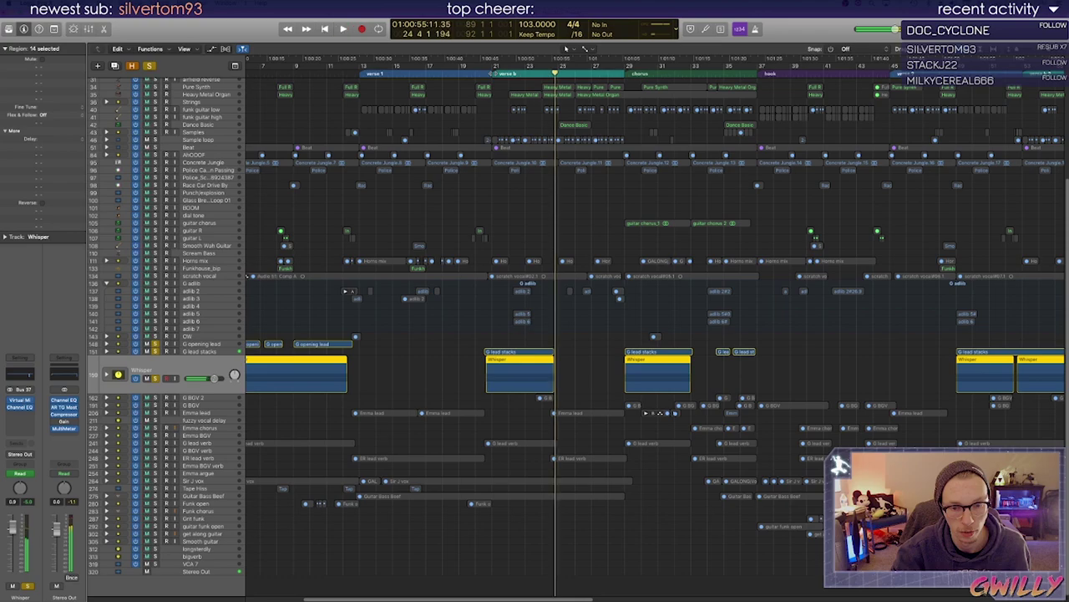
Play the soloed Whisper and G lead stacks tracks from the start of the chorus at bar 29
scroll(727, 373, "right", 5)
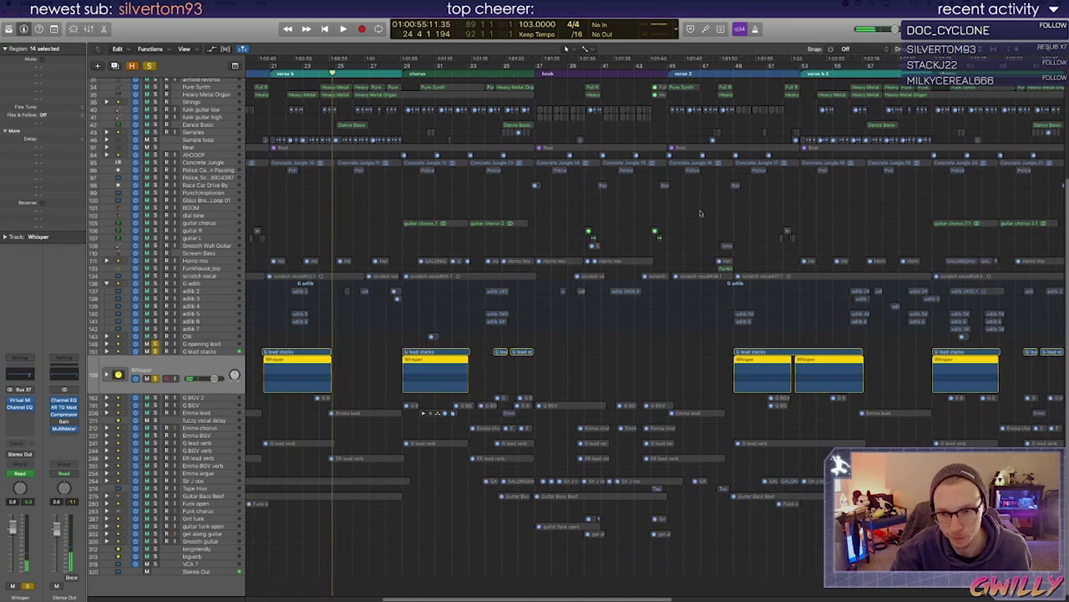
left_click(733, 77)
left_click(403, 67)
key("space")
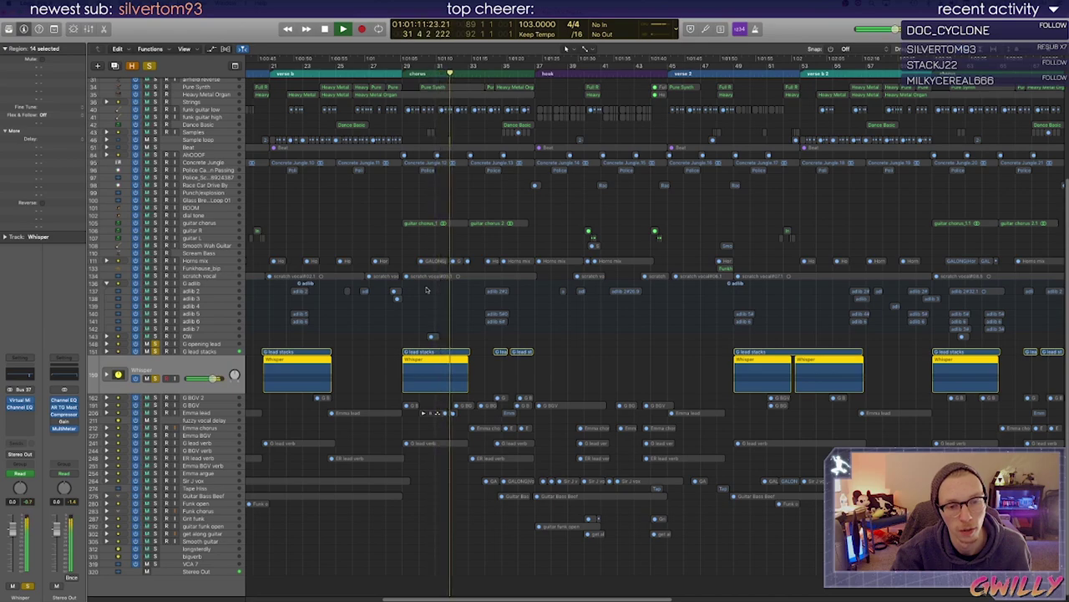
key("space")
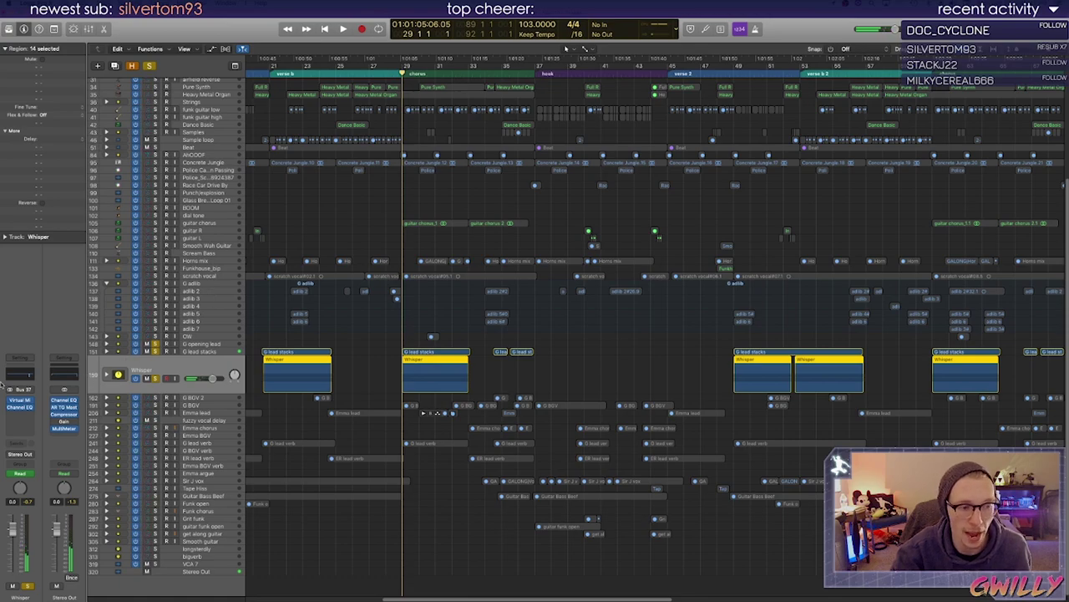
Open the Whisper track's Virtual Mix Rack and turn off solo on the G lead stacks and G opening lead
left_click(24, 399)
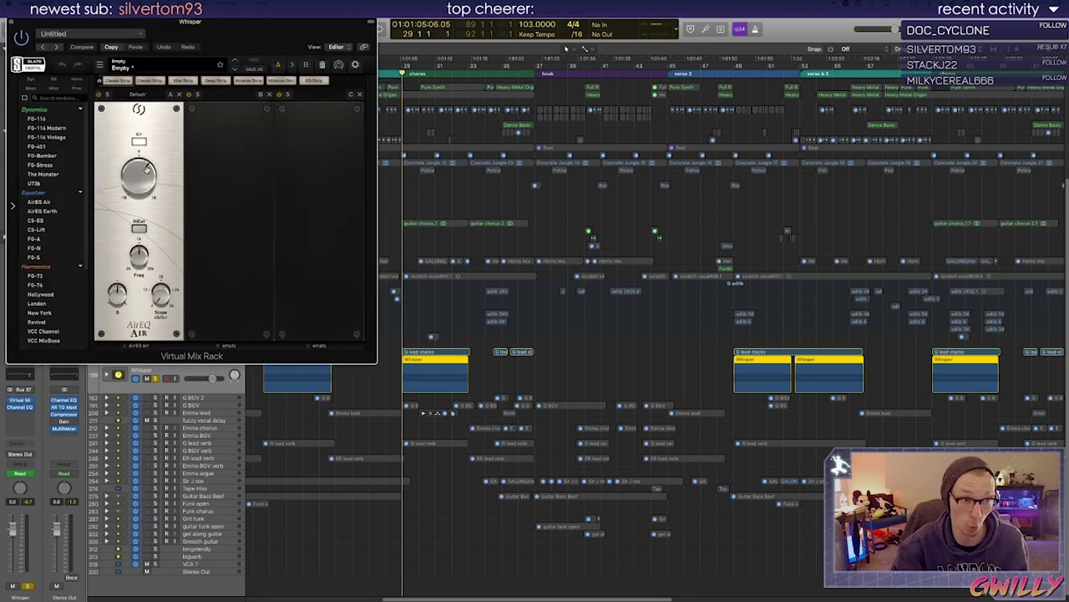
left_click_drag(175, 33, 481, 88)
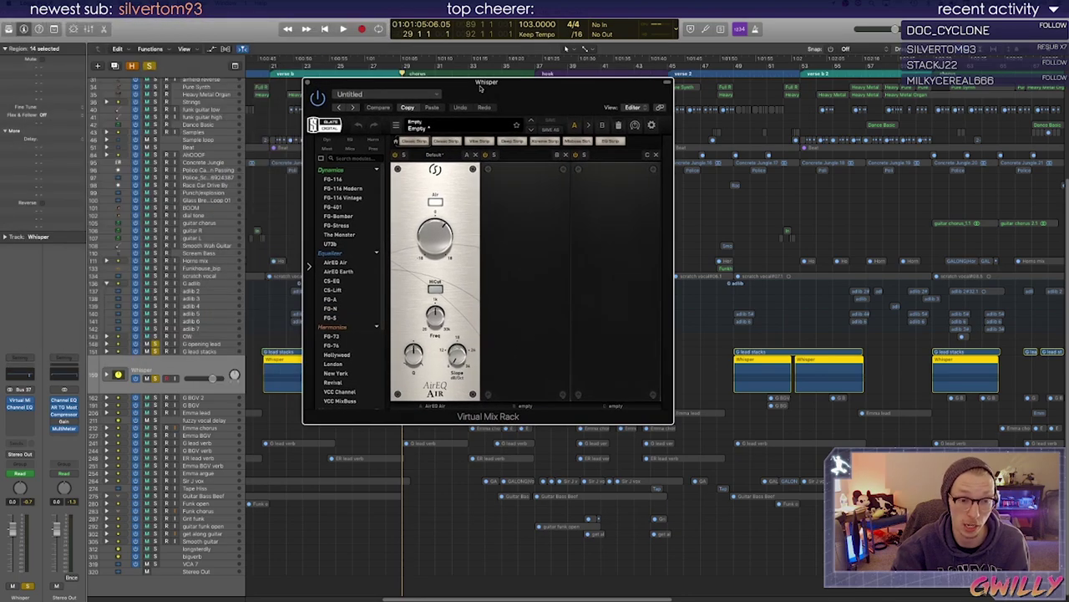
left_click(155, 352)
left_click(155, 344)
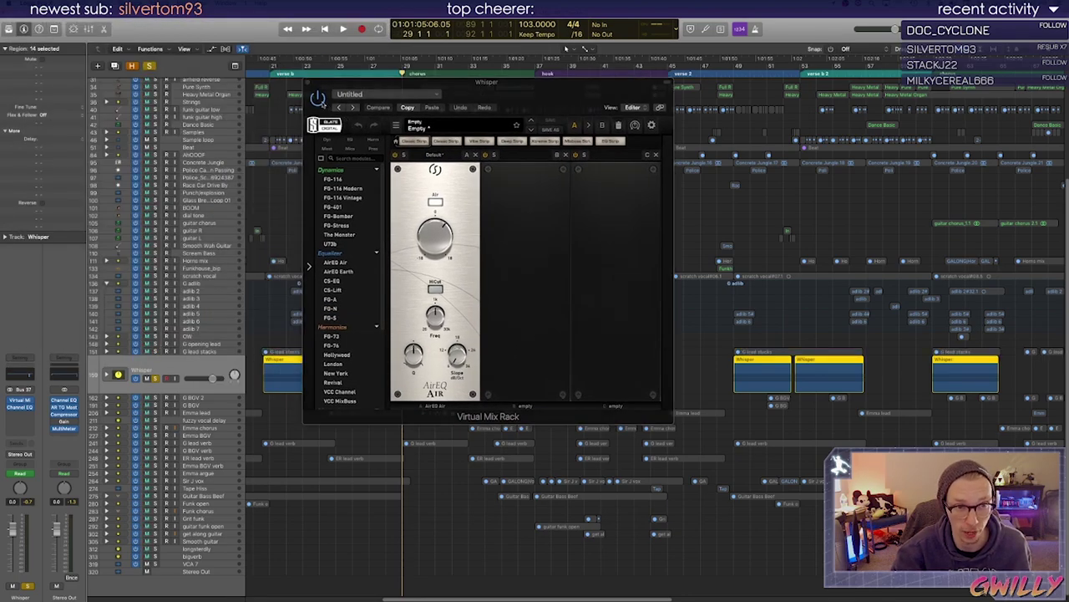
Play the chorus Whisper part alone from bar 29 repeatedly with its AirEQ Air module in view
key("space")
left_click_drag(356, 110, 540, 136)
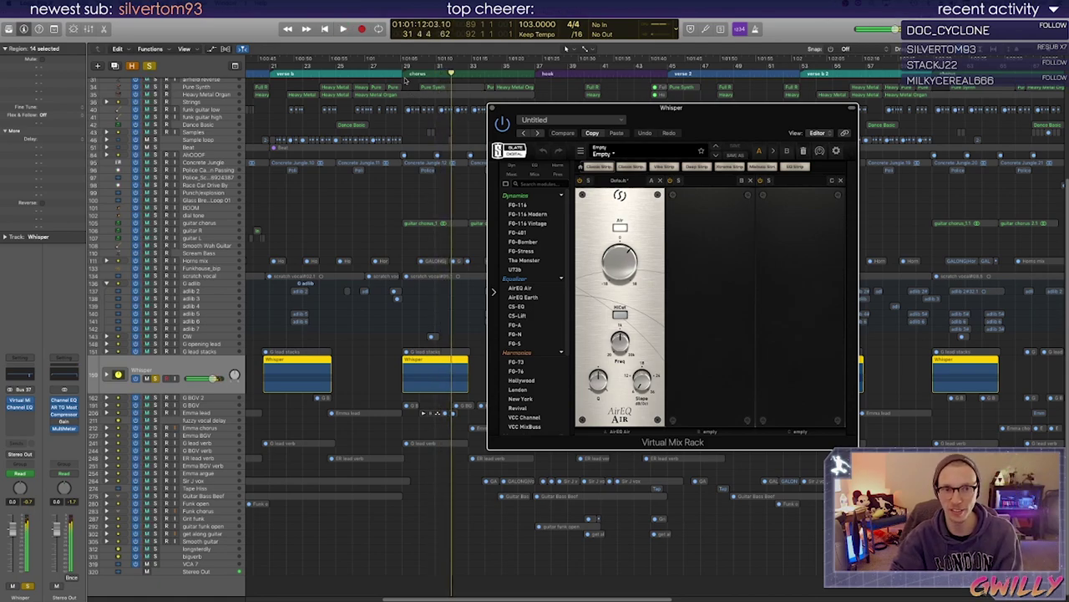
key("space")
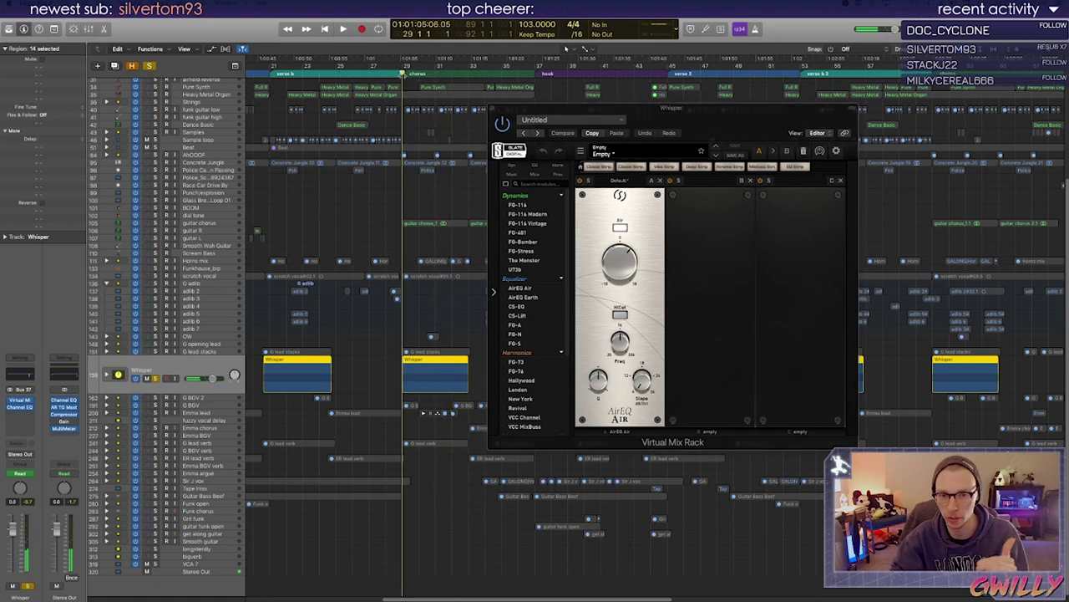
key("space")
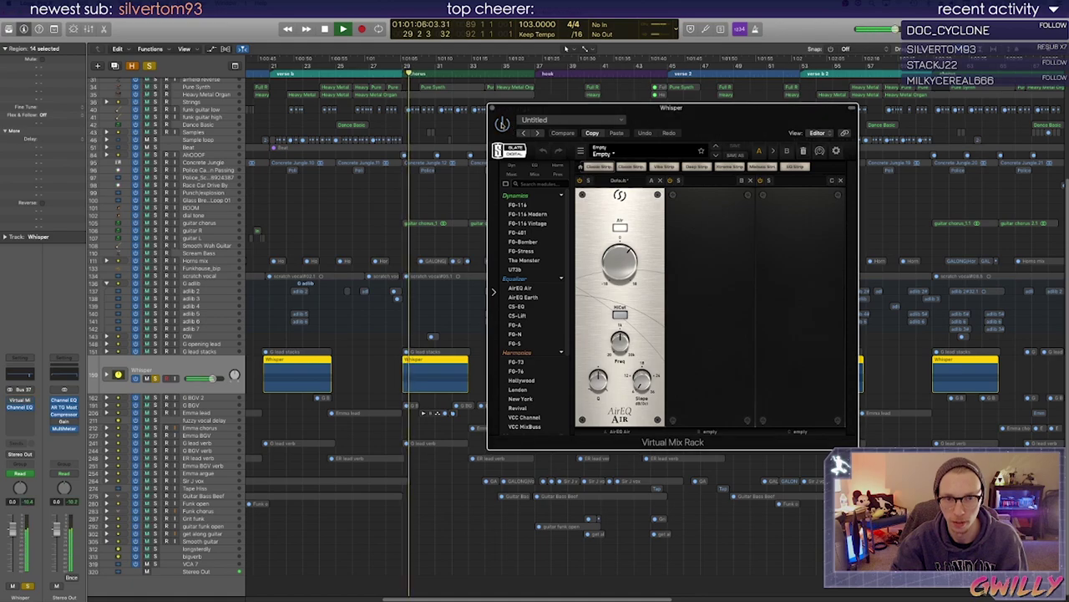
key("space")
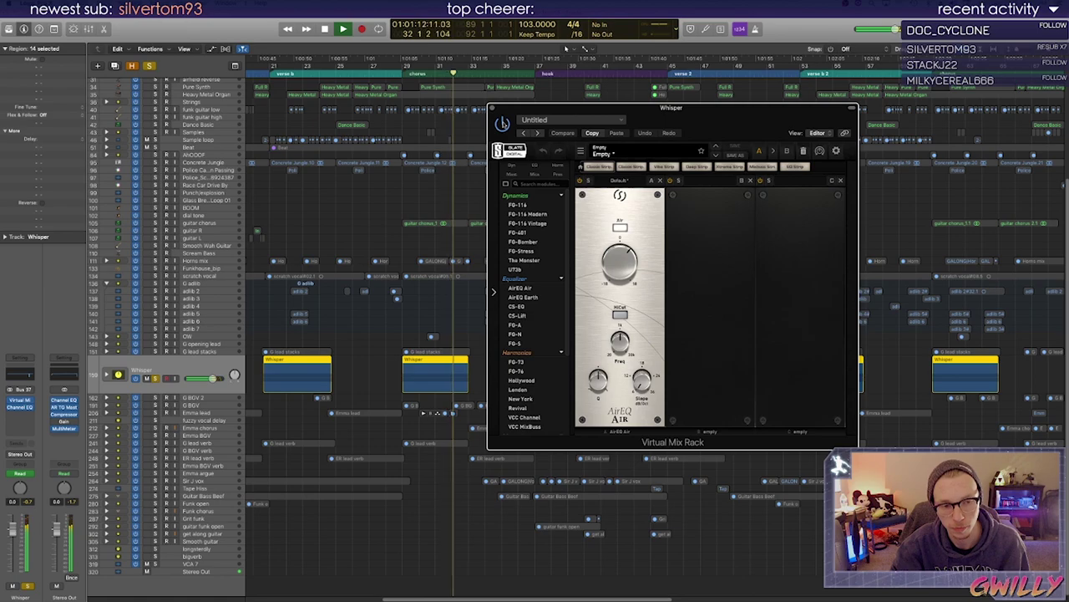
key("space")
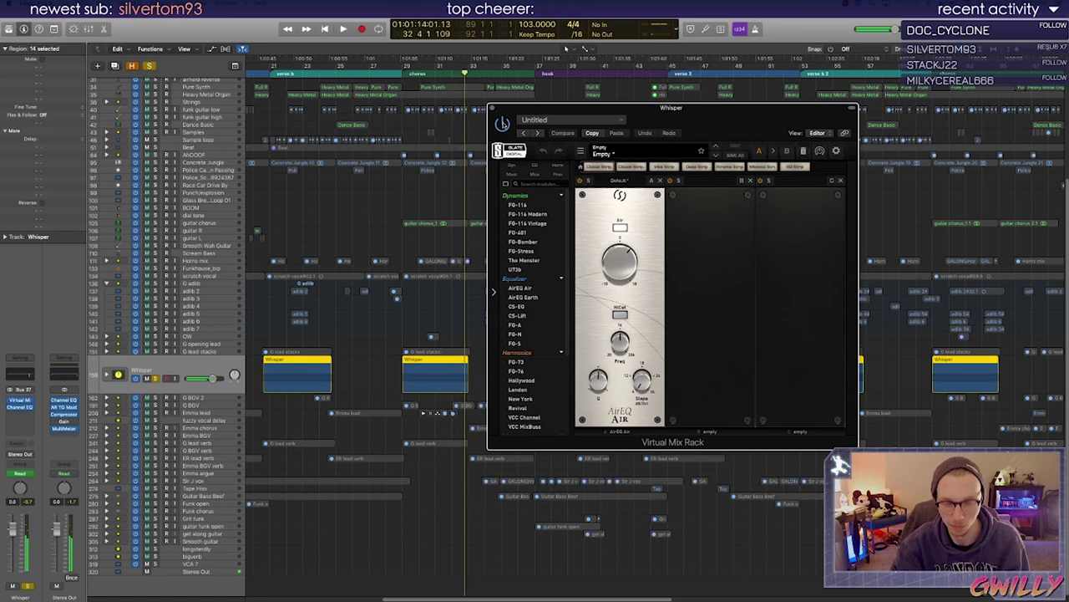
Close the Virtual Mix Rack and expand the Whisper stack with the playhead at bar 29
left_click(493, 109)
left_click(400, 79)
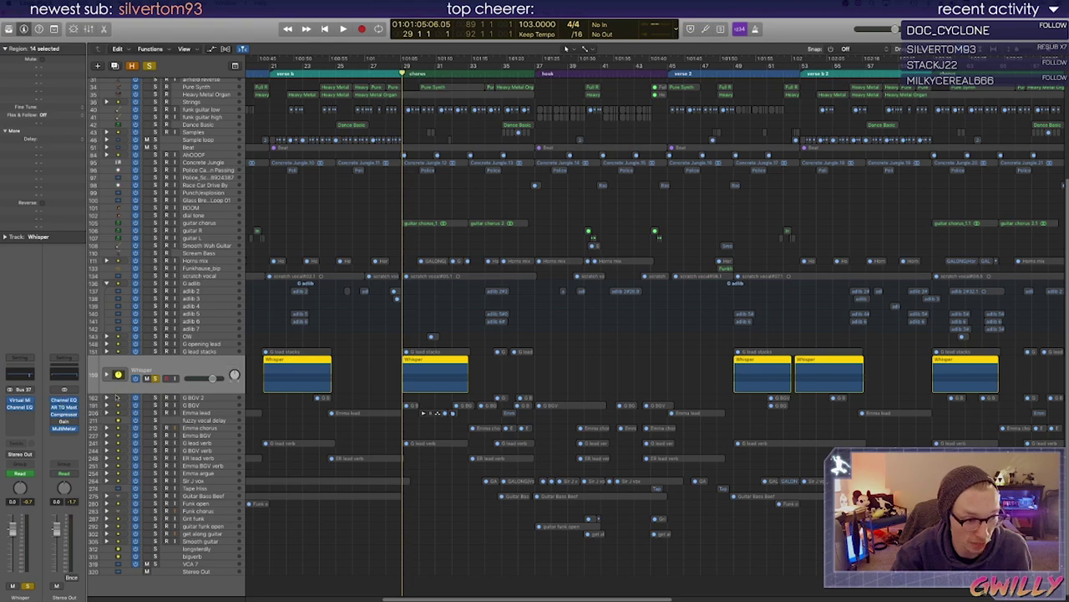
left_click(107, 376)
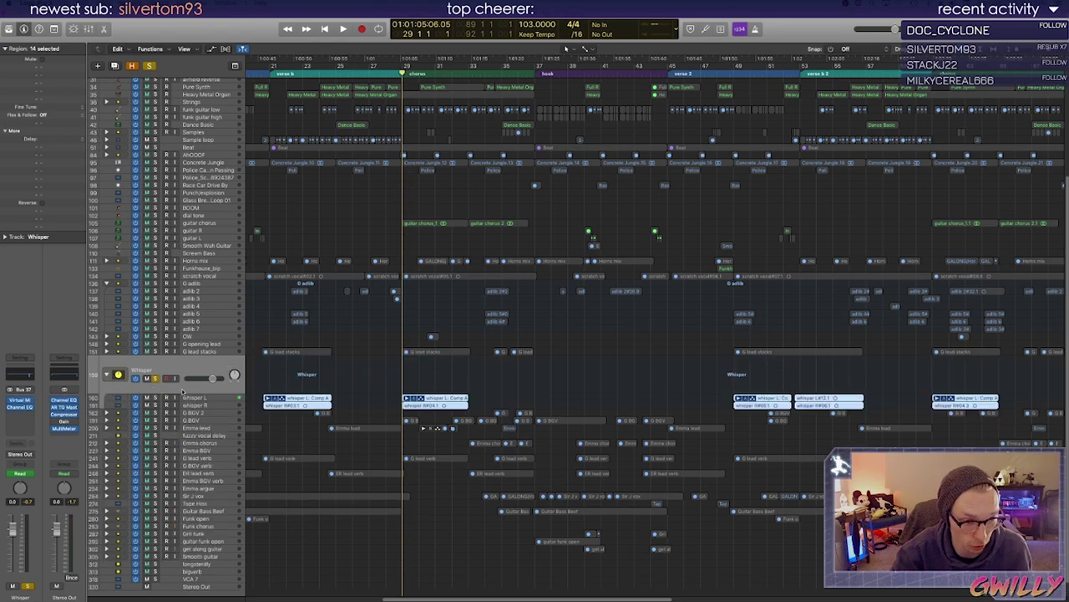
Open whisper L's Virtual Mix Rack with the FG-Stress module, move it off the track list, and solo whisper L
left_click(193, 398)
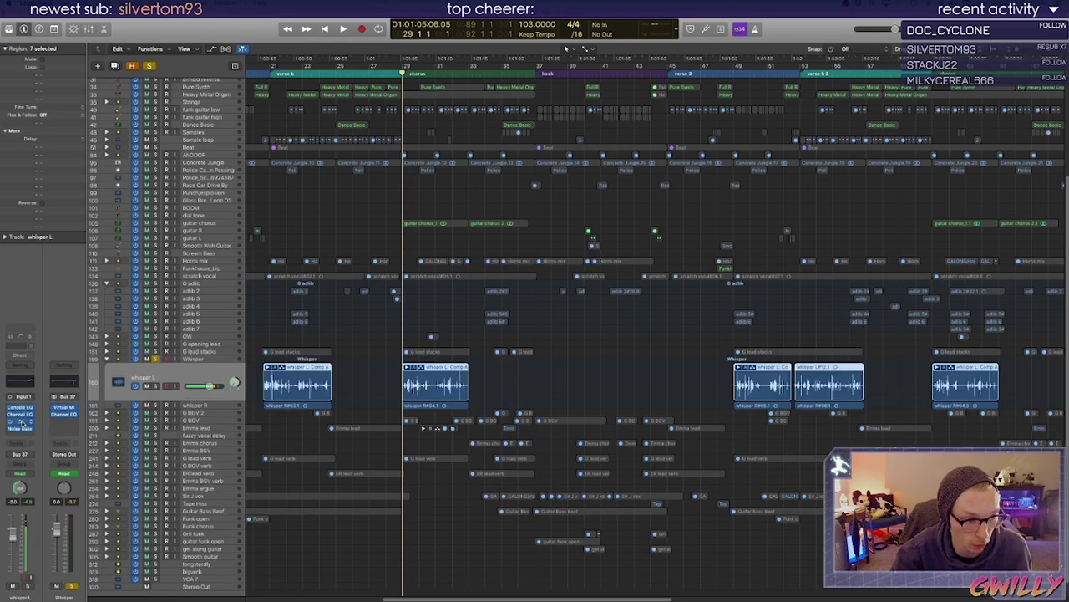
left_click(20, 421)
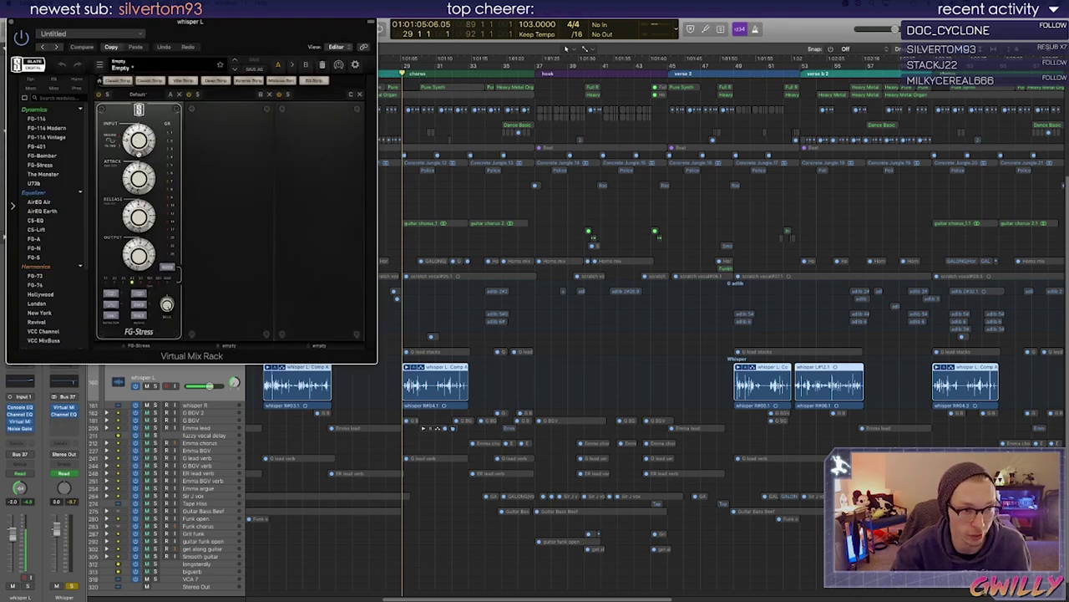
left_click(156, 386)
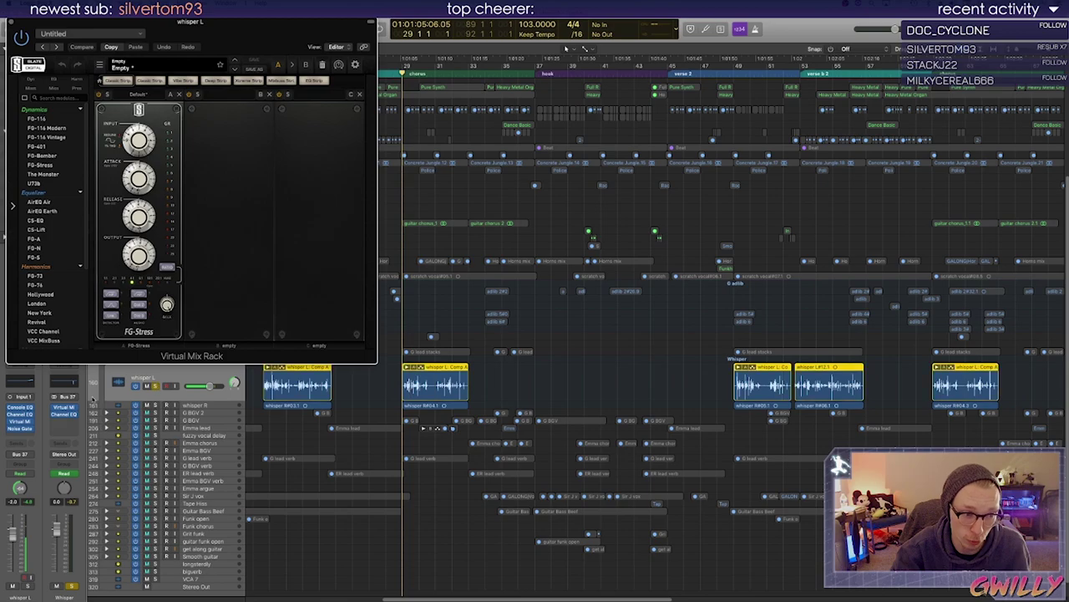
left_click_drag(205, 29, 669, 129)
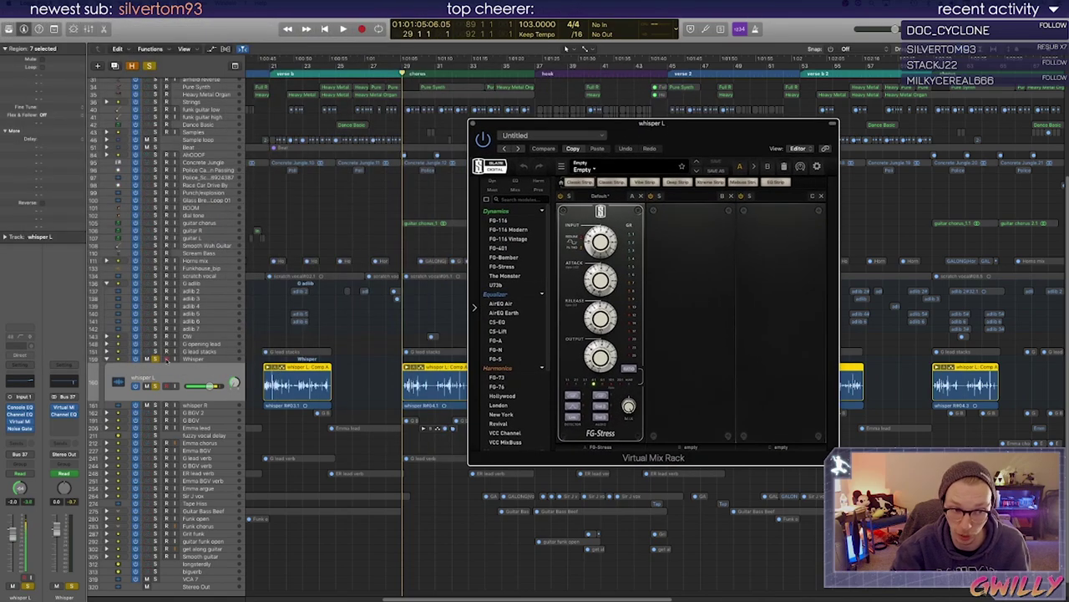
left_click(157, 359)
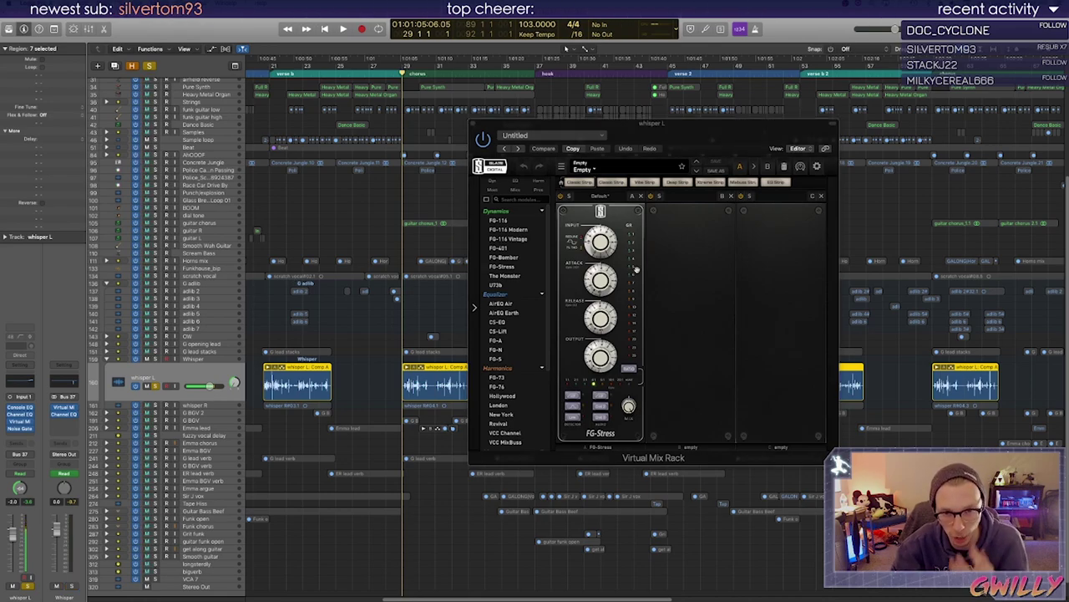
Play the soloed whisper L repeatedly from bar 29, comparing it with its FG-Stress rack active and bypassed
key("space")
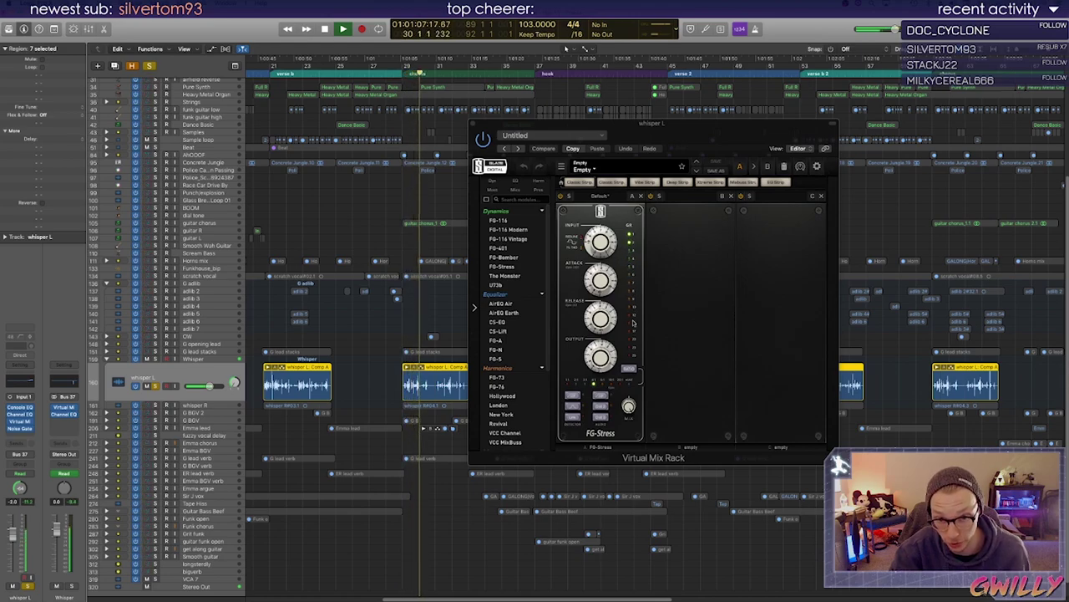
key("space")
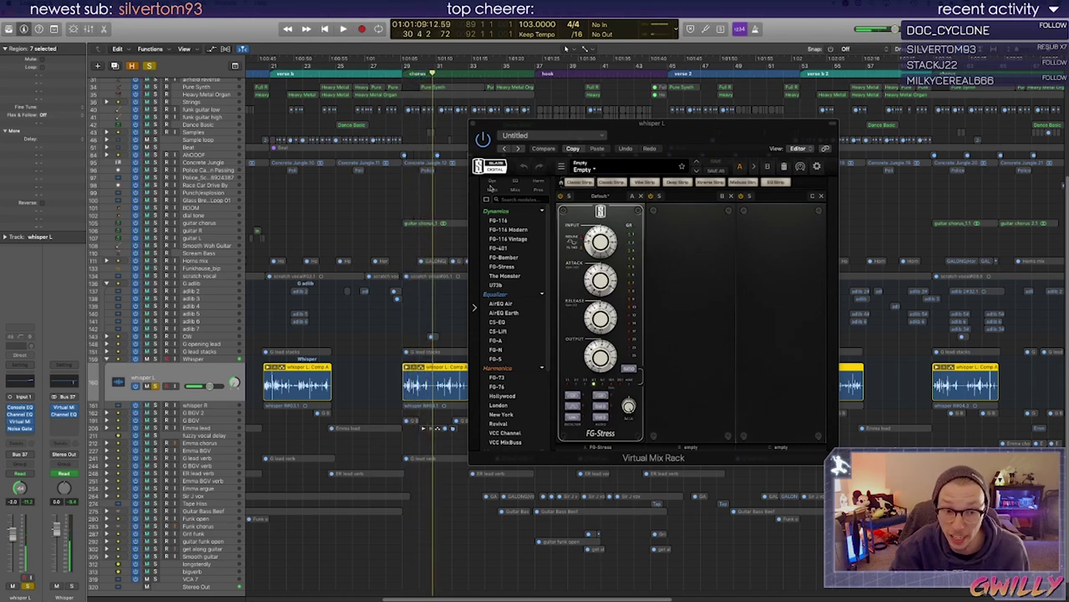
left_click(401, 74)
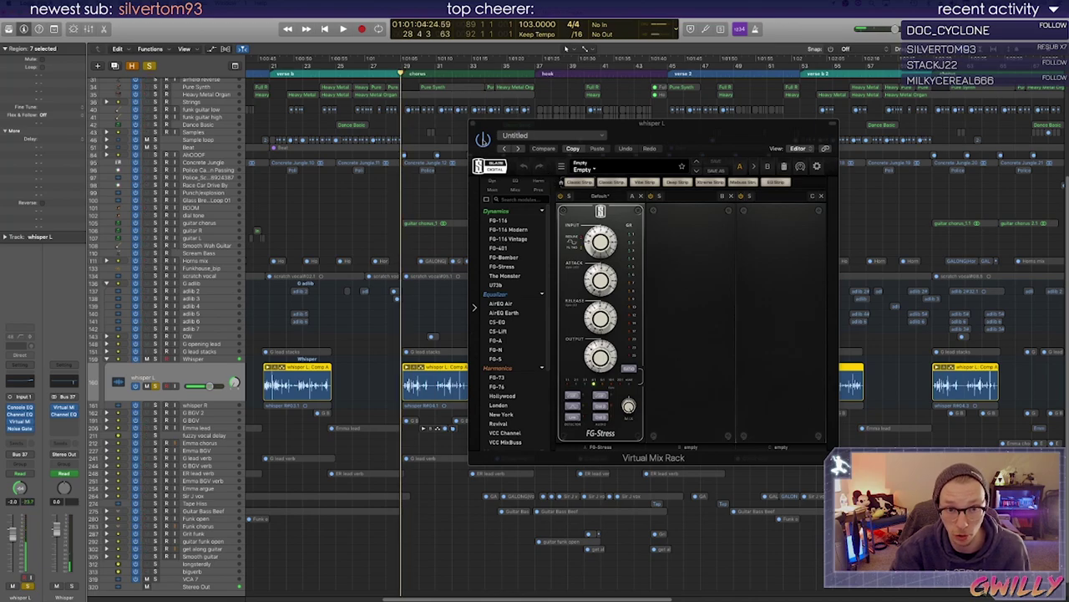
key("space")
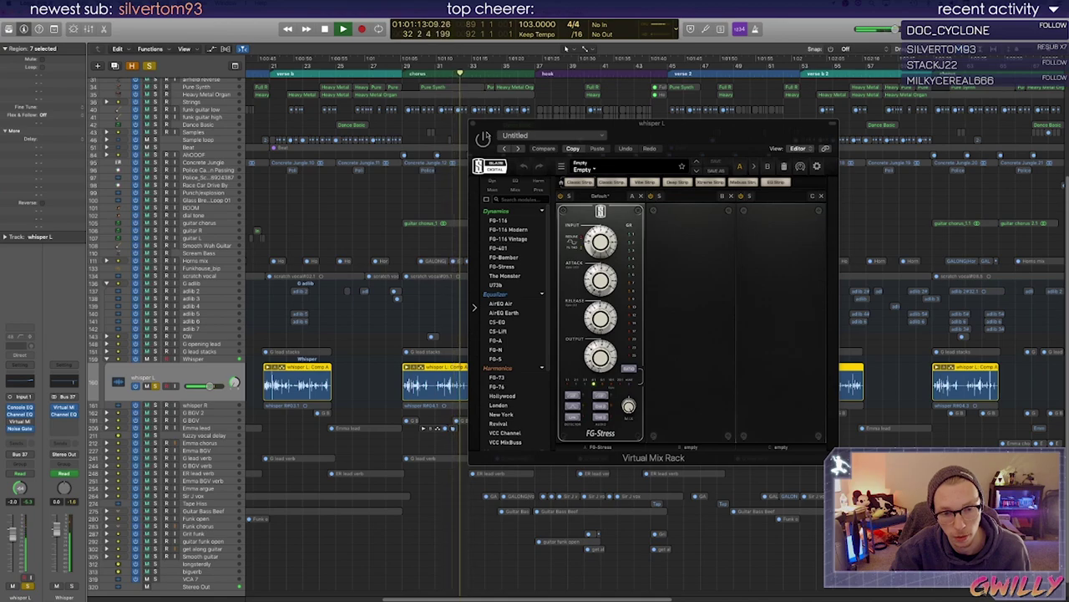
key("space")
left_click(437, 73)
key("space")
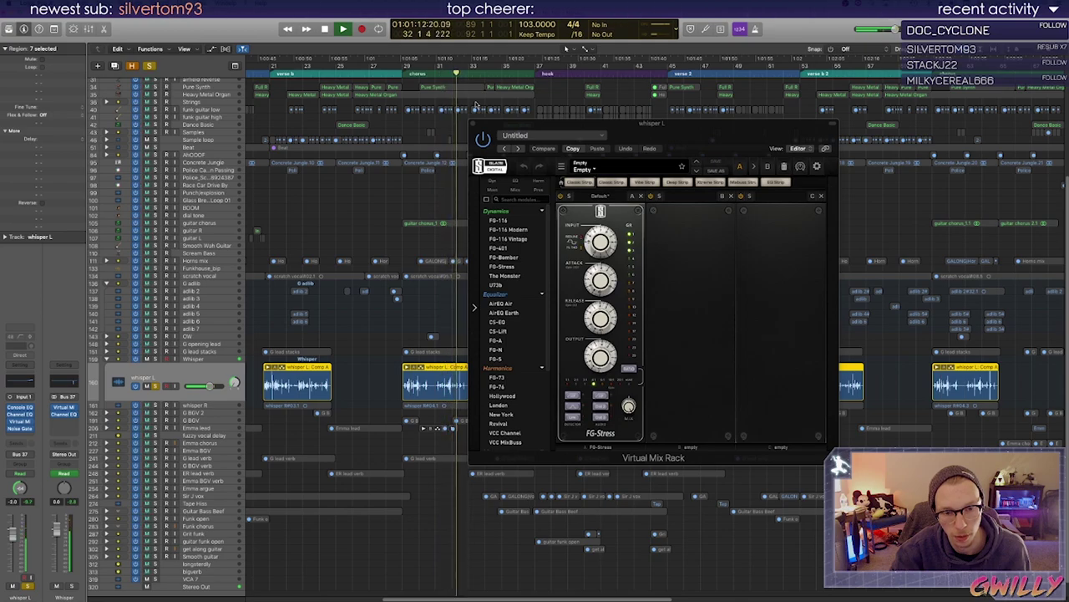
key("space")
left_click(402, 74)
Solo whisper R alongside whisper L, close the Virtual Mix Rack and play both whispers from bar 29
left_click(167, 404)
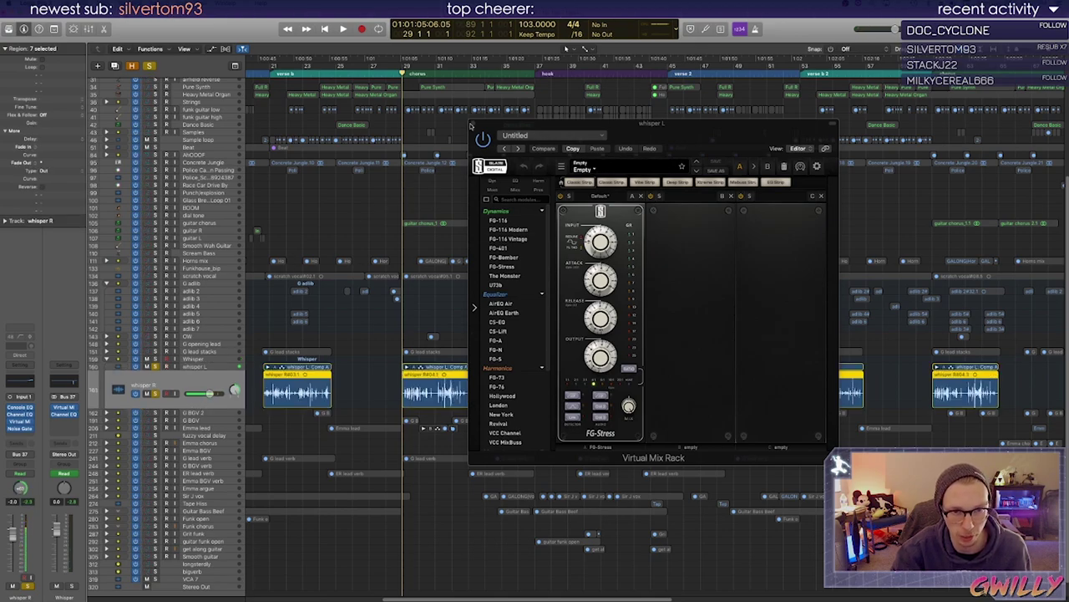
left_click(470, 125)
key("space")
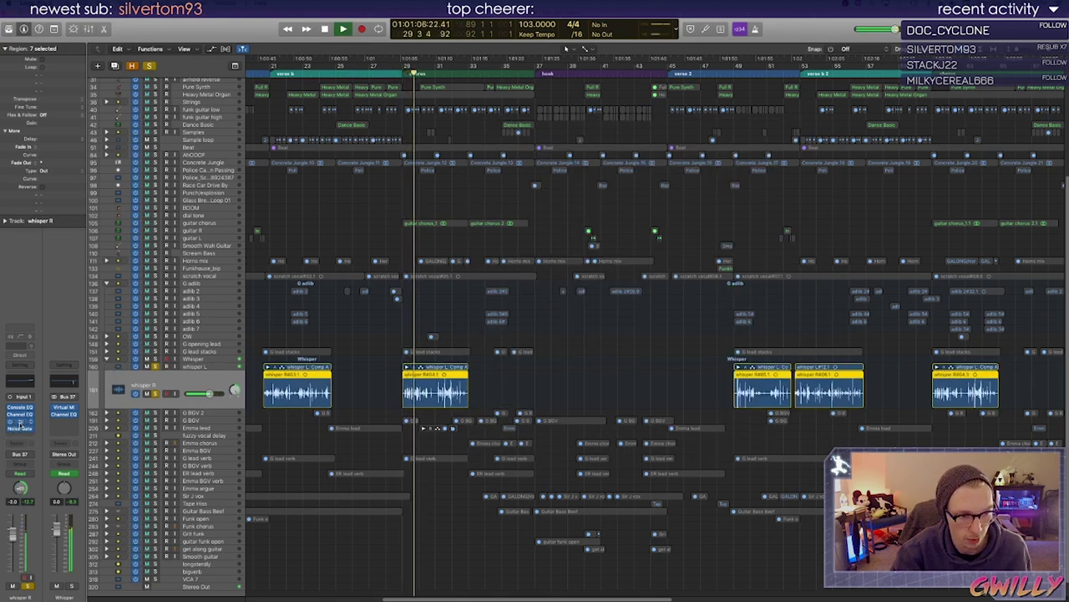
key("space")
Add the G lead stacks to the soloed whisper tracks and play the chorus from bar 29
left_click(154, 351)
left_click(401, 68)
key("space")
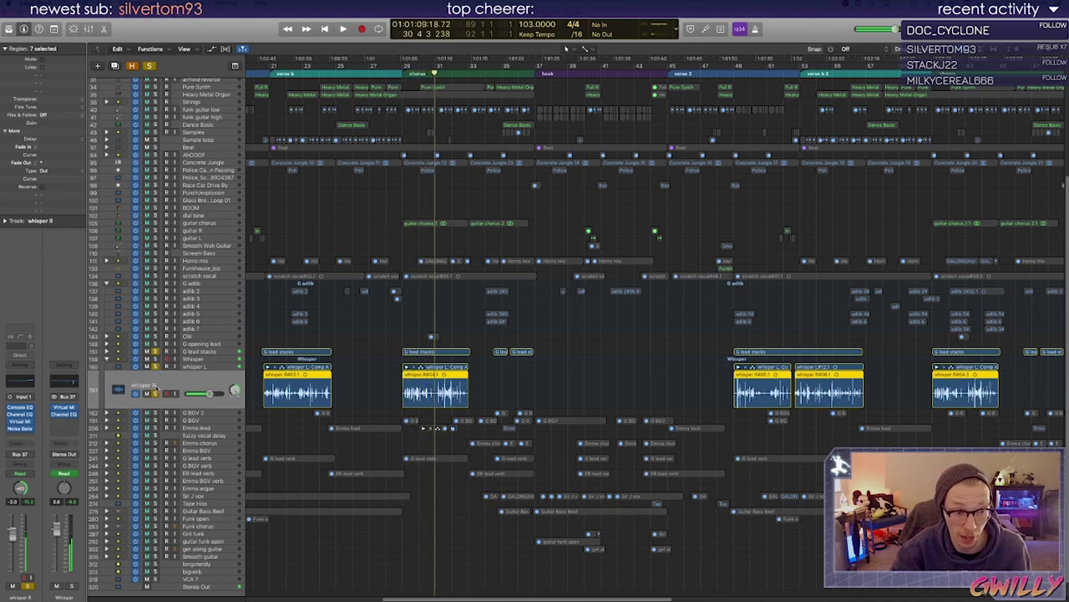
Turn off solo on the whispers, play the G lead stacks alone, and swap the expanded stack from Whisper to G lead stacks
left_click(155, 393)
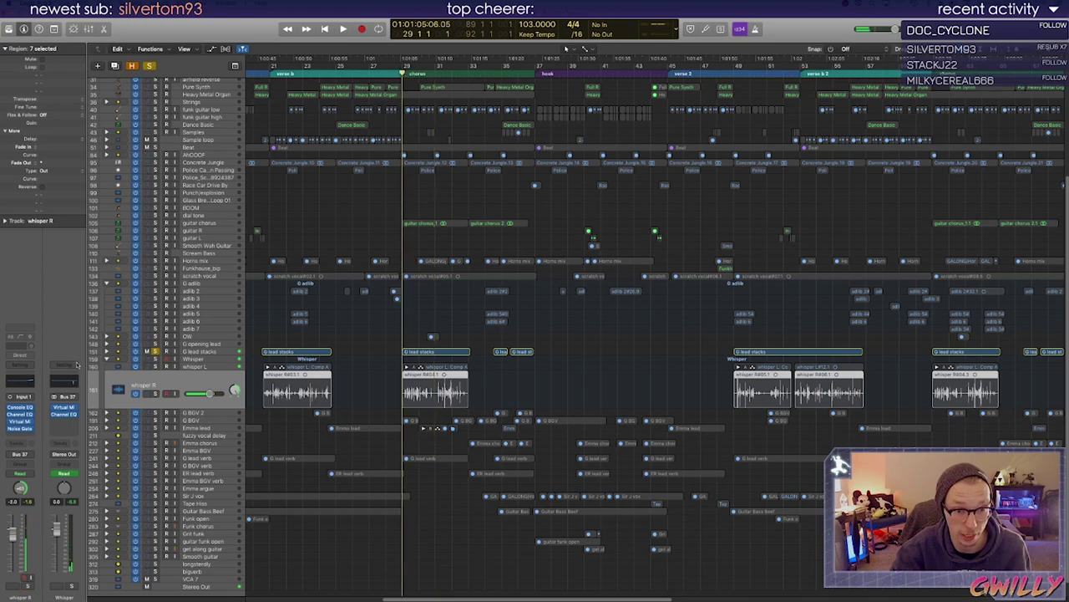
left_click(106, 360)
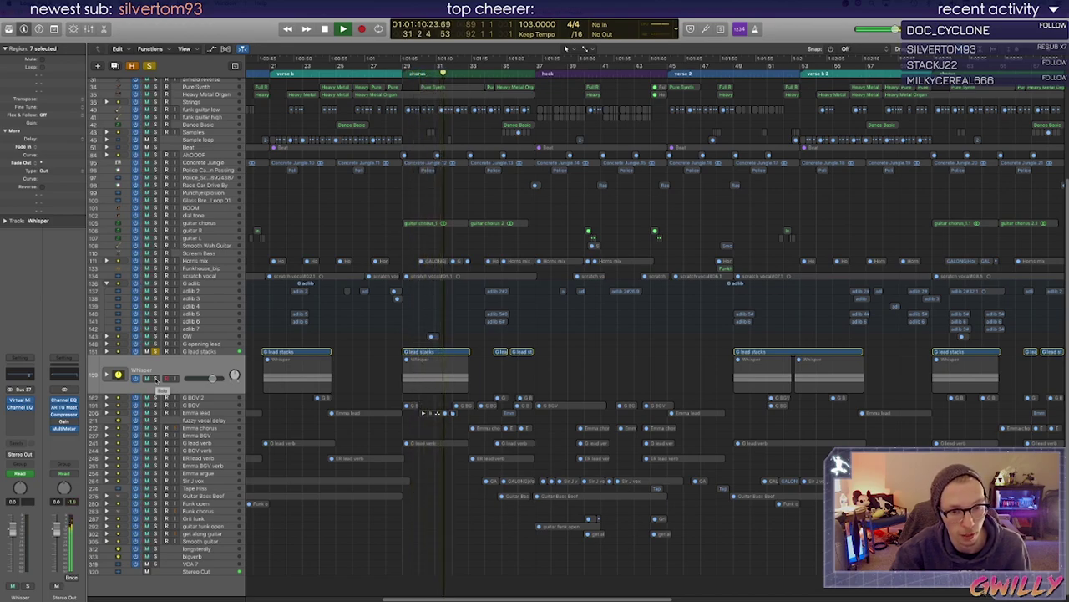
left_click(106, 351)
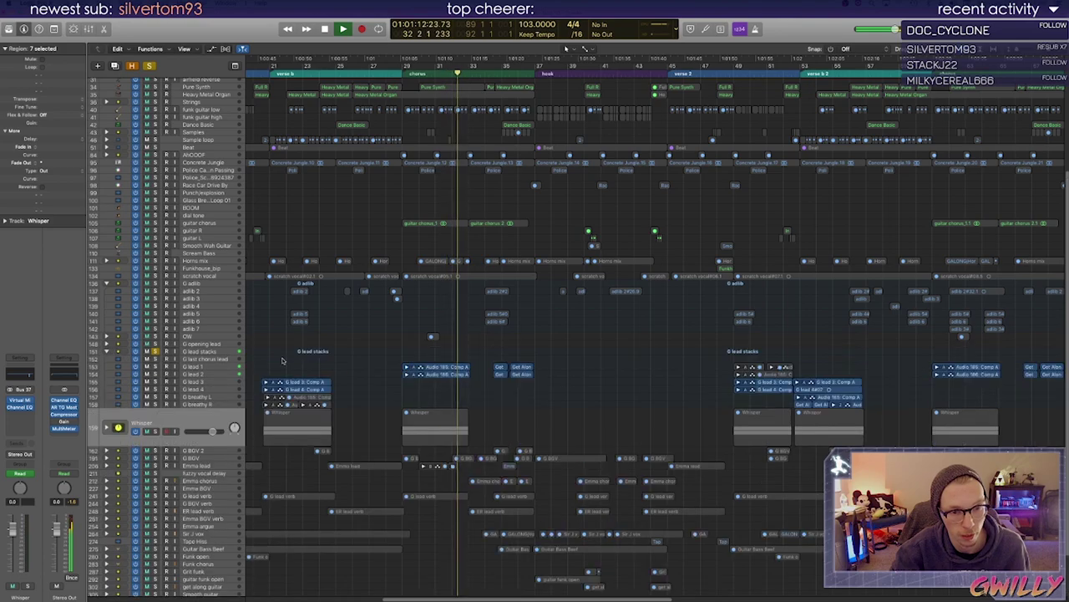
key("space")
Solo G lead 1 inside the G lead stacks and play it from the start of the chorus
left_click(219, 368)
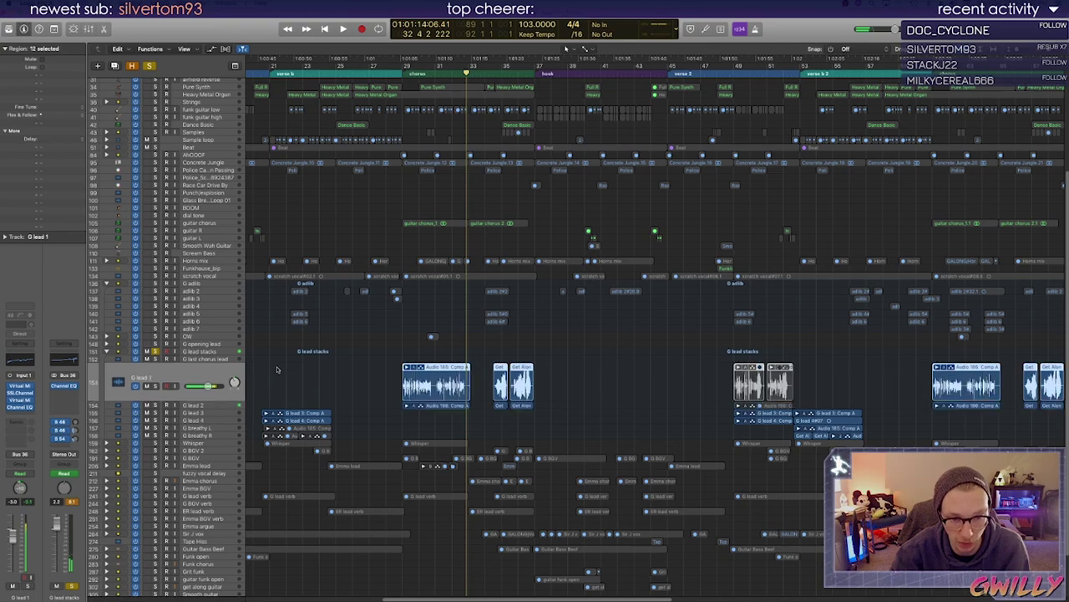
left_click(404, 70)
left_click(155, 386)
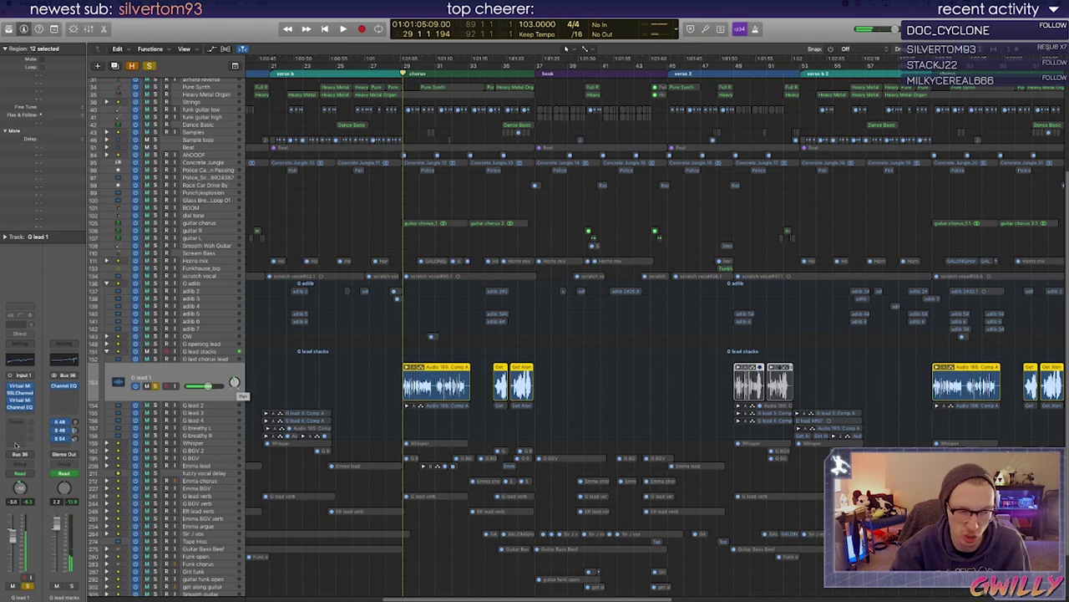
key("space")
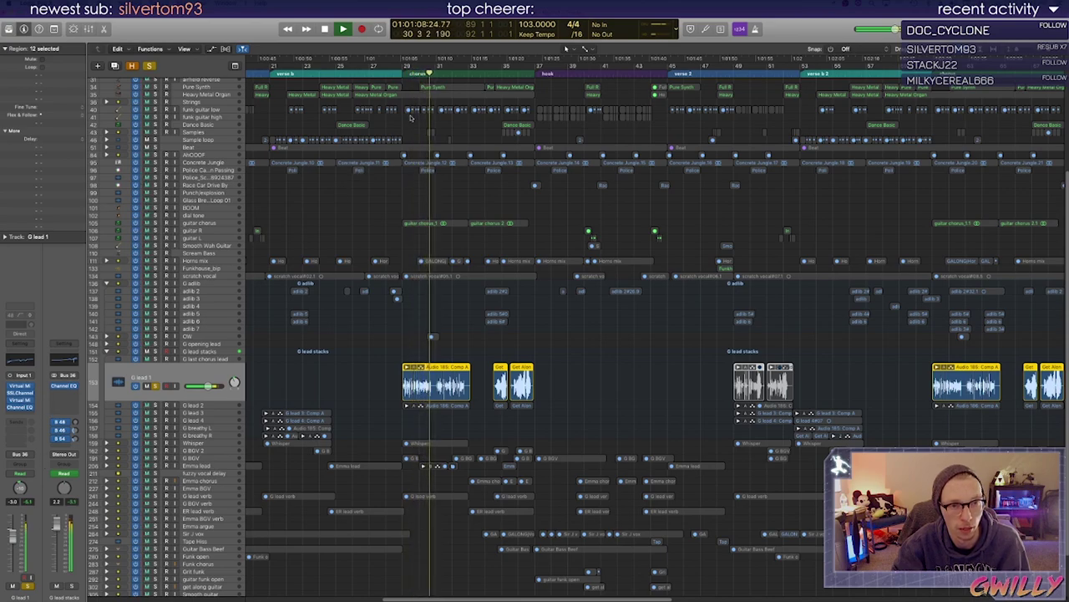
key("space")
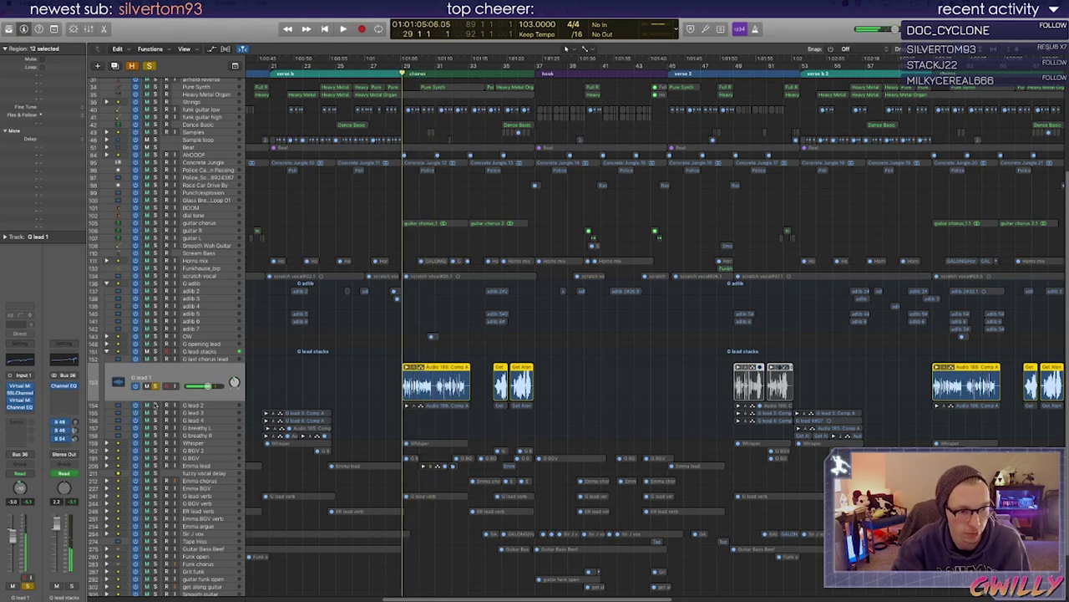
Switch the solo from G lead 1 to G lead 2 and play it from bar 29
left_click(154, 404)
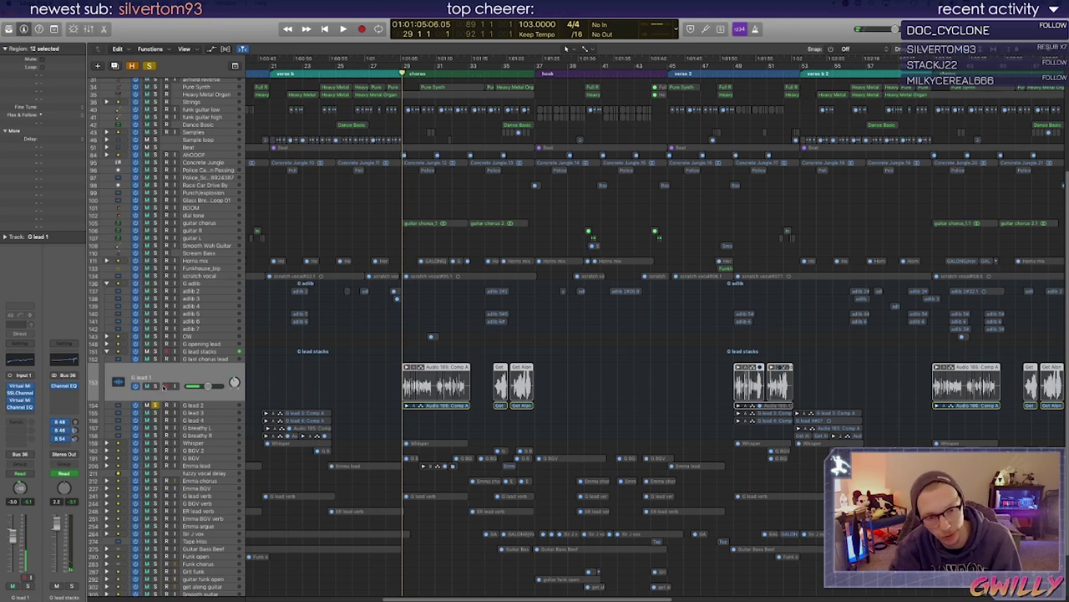
key("space")
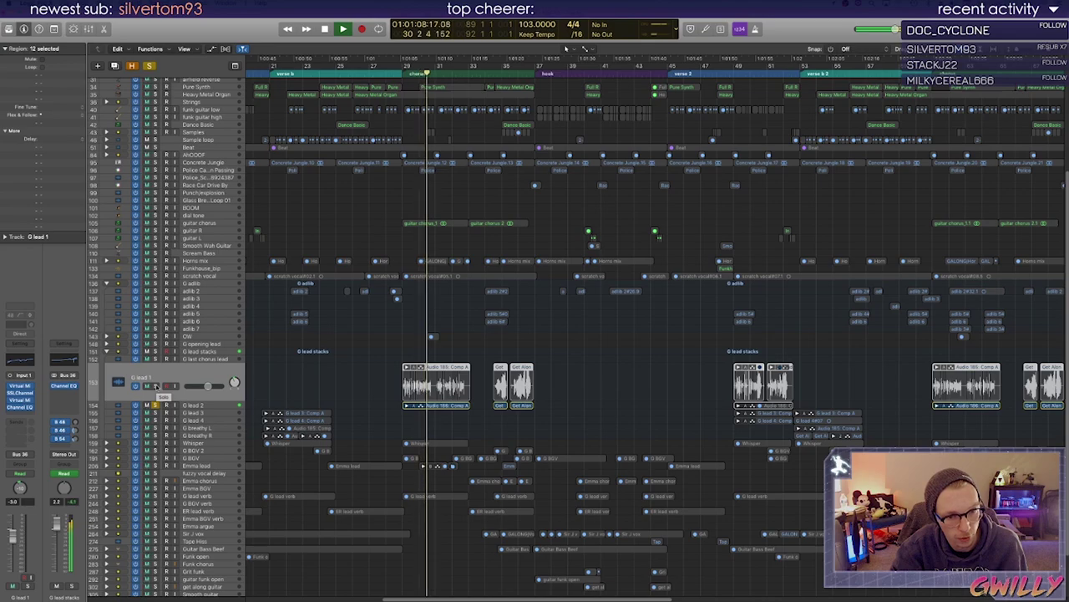
key("space")
Solo G lead 1 together with G lead 2 and play both from bar 29
left_click(156, 387)
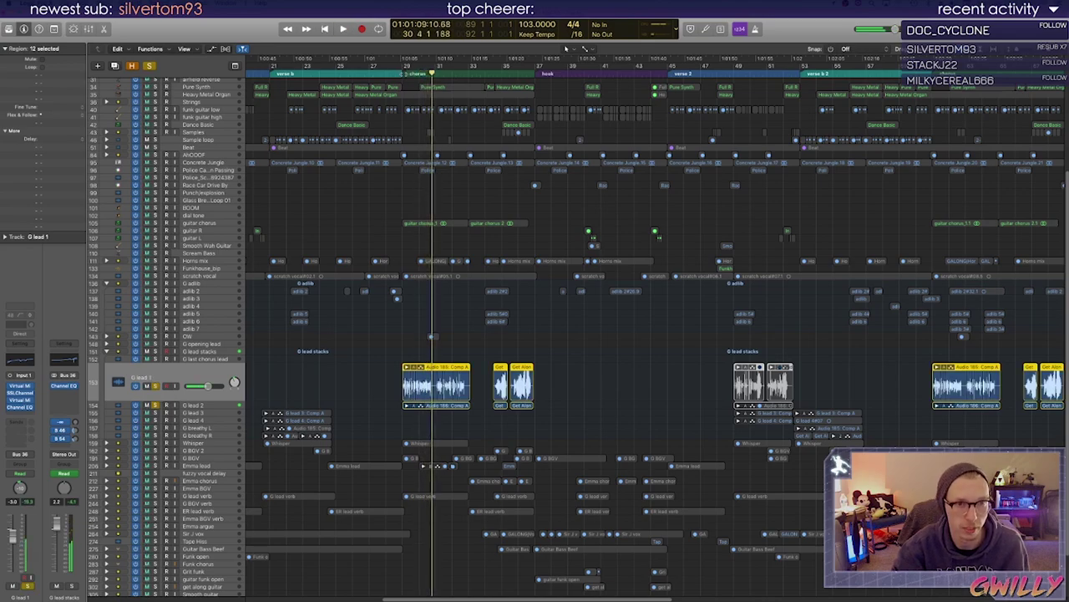
left_click(403, 74)
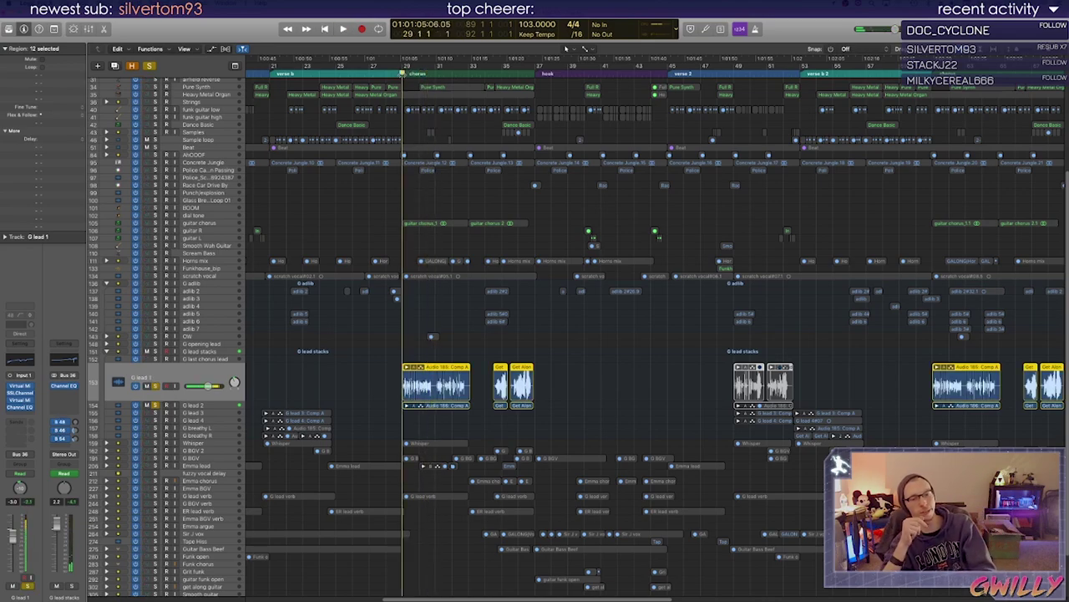
key("space")
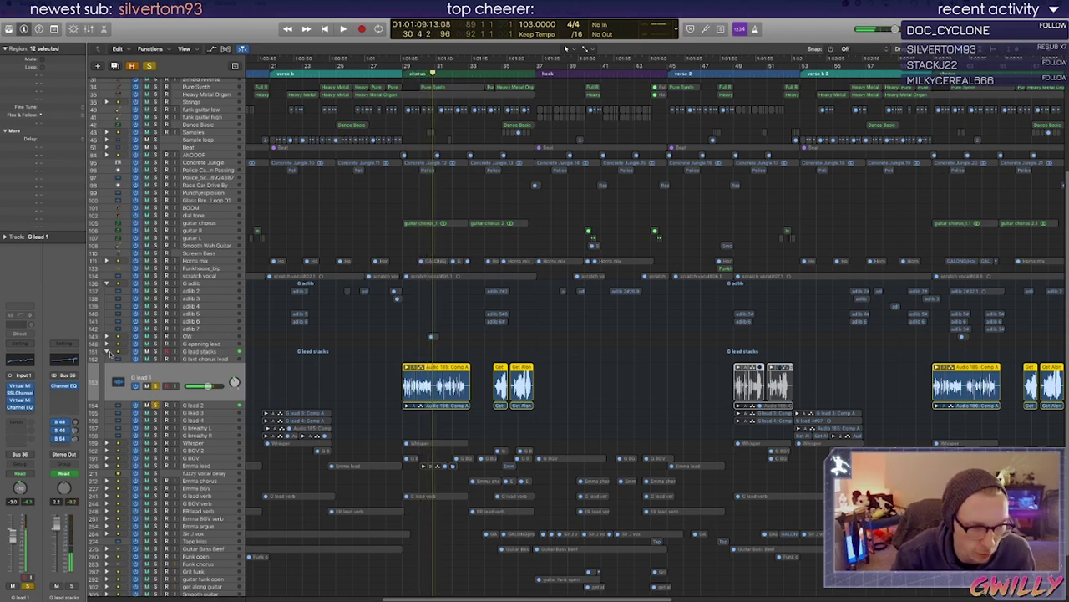
Clear the individual lead solos, collapse the G lead stacks, and play that stack soloed with Whisper from bar 29
left_click(155, 386)
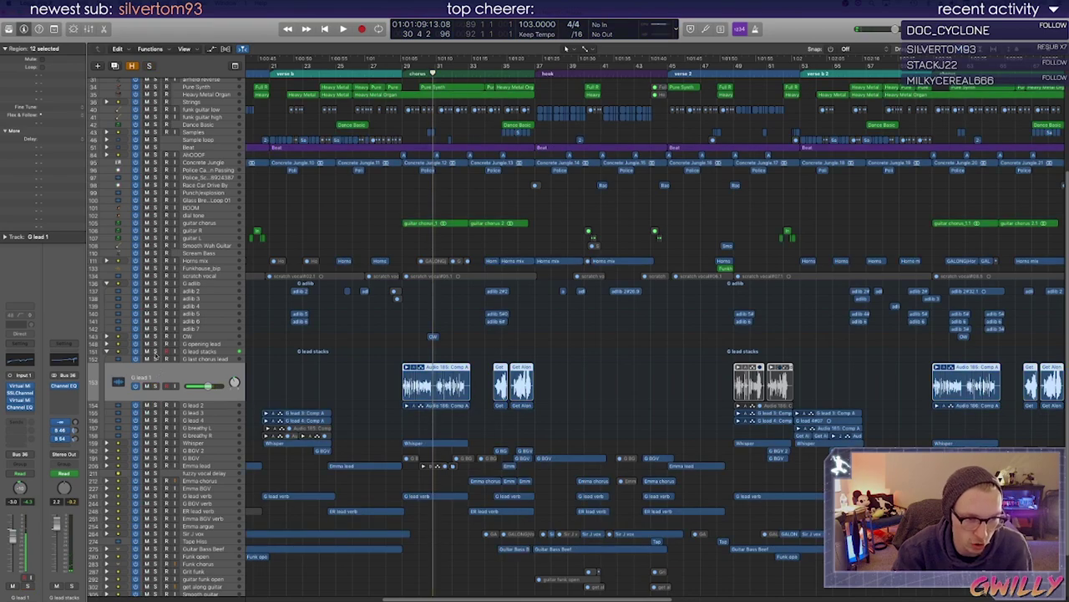
left_click(106, 352)
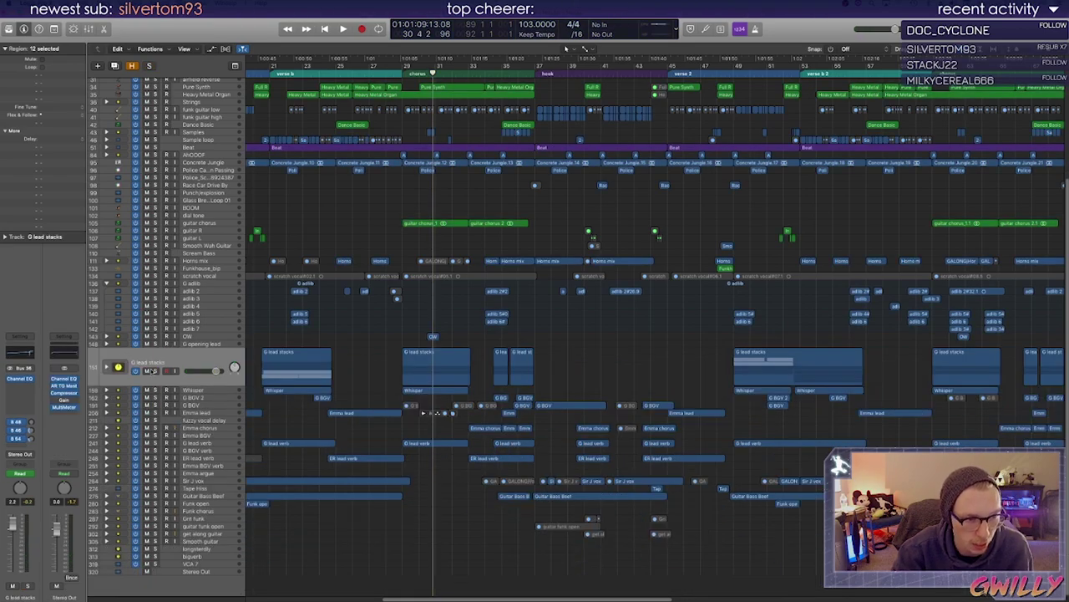
left_click(154, 371)
left_click(402, 67)
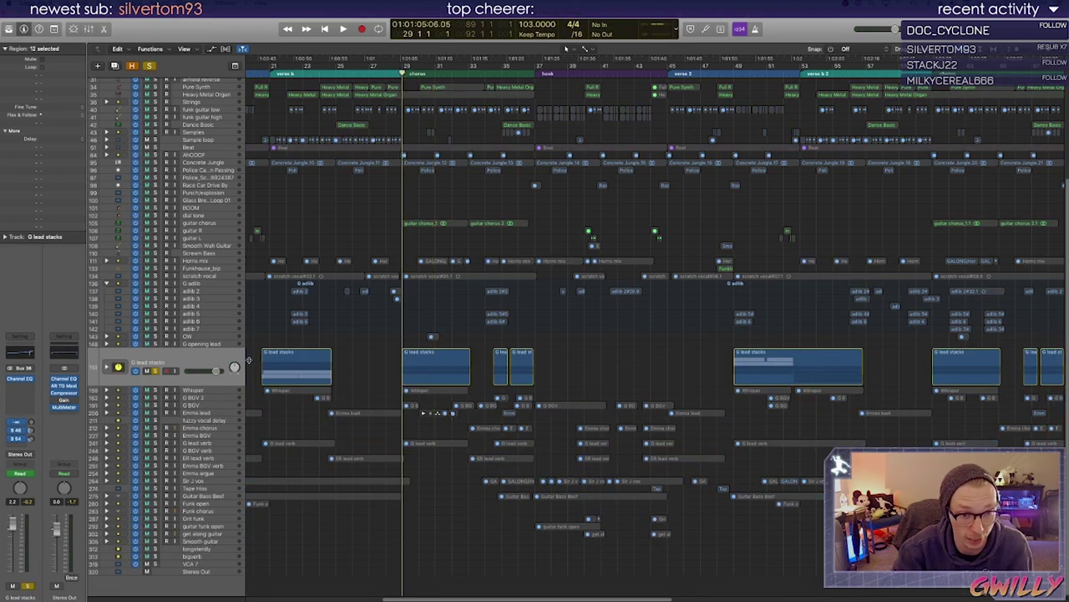
left_click(154, 390)
key("space")
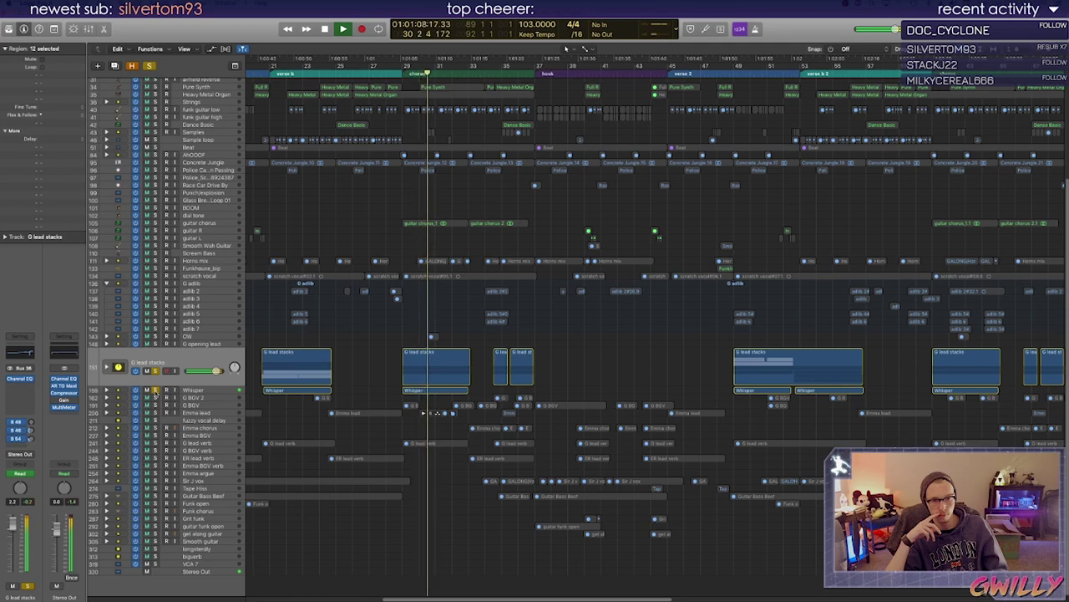
key("space")
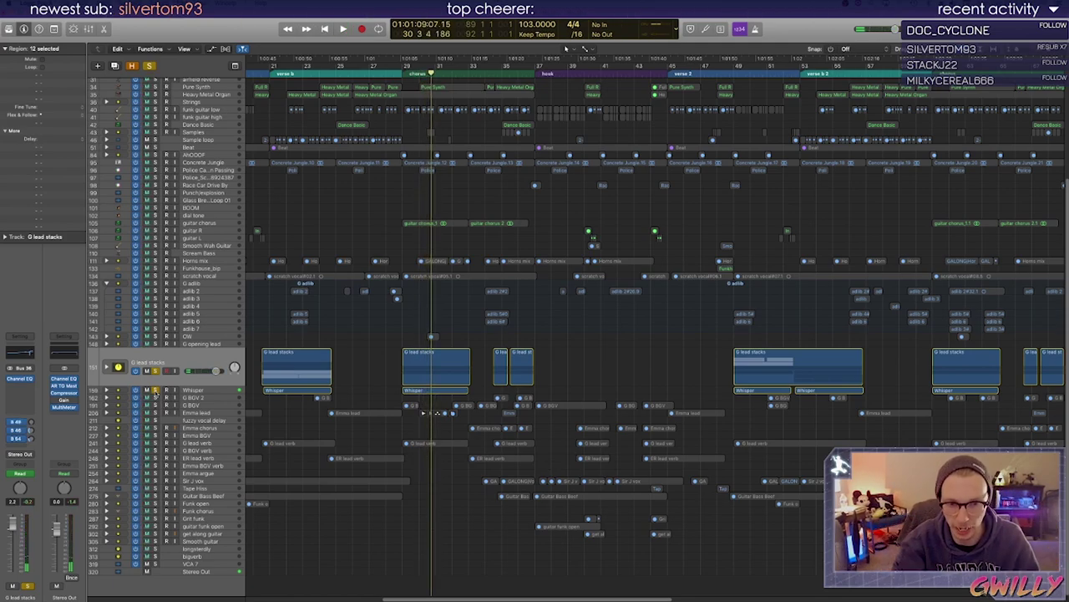
Select the ER lead verb track with all solos off, move the playhead to bar 25 and save the project
scroll(449, 427, "right", 5)
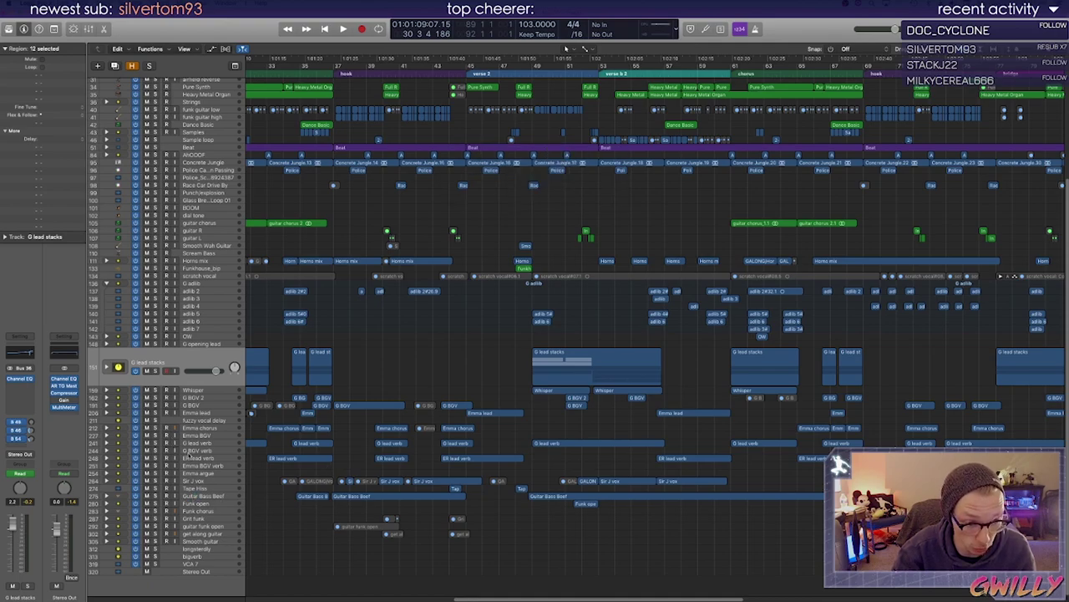
left_click(190, 457)
left_click(266, 67)
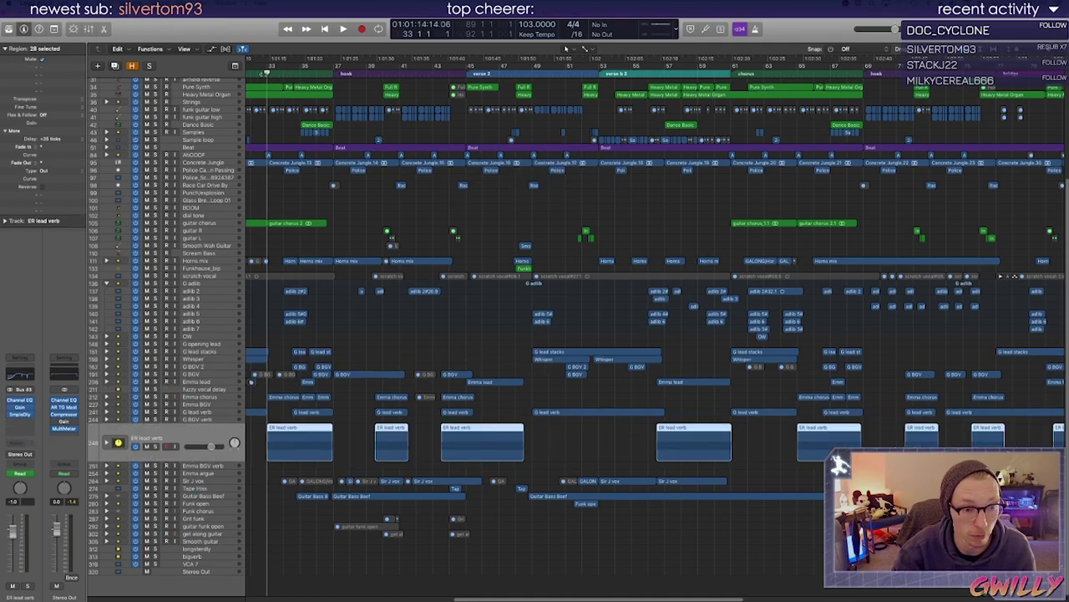
scroll(370, 365, "left", 5)
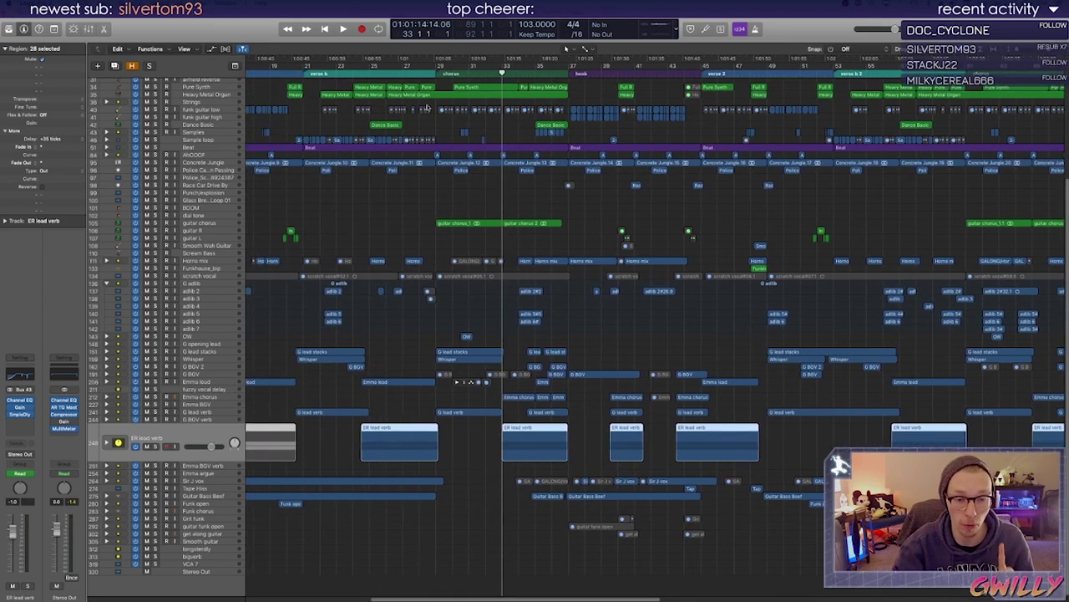
key("shift+comma")
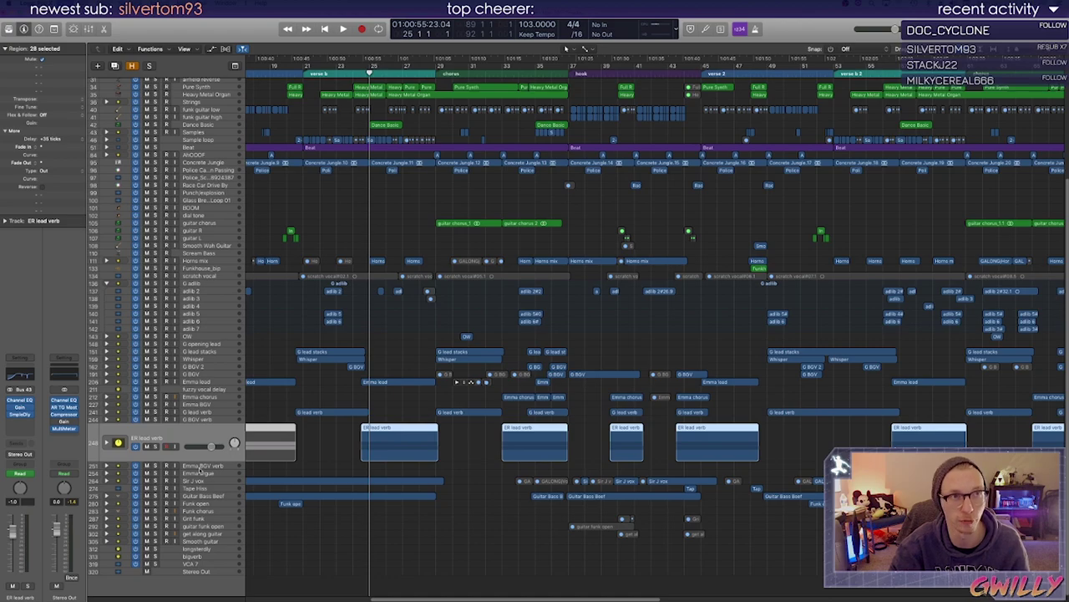
key("super+s")
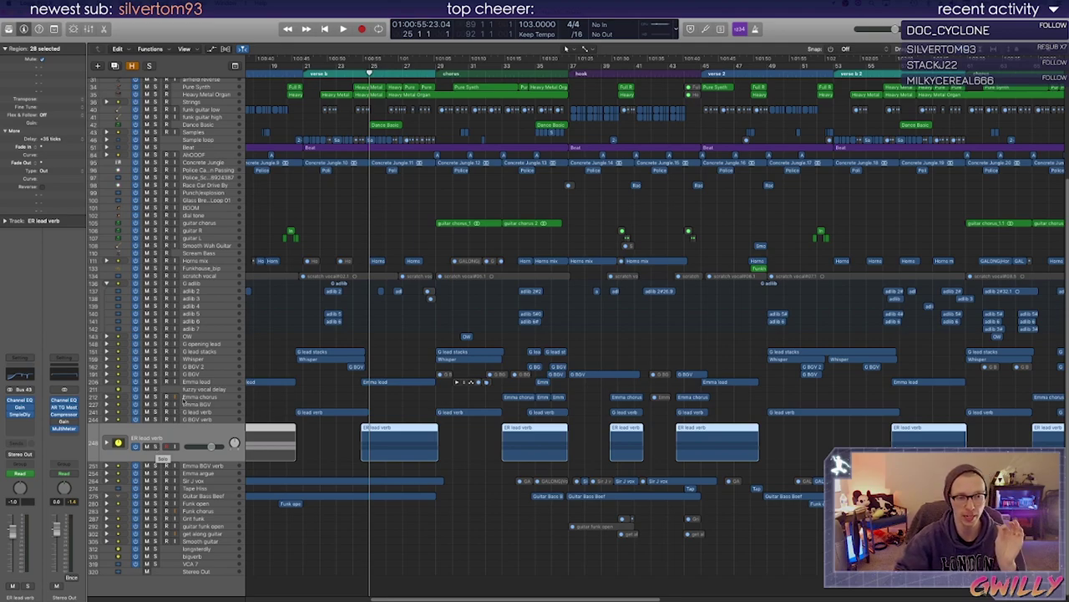
Solo Emma lead, show the aux channel of its Bus 46 send, and play the track from bar 25
left_click(185, 381)
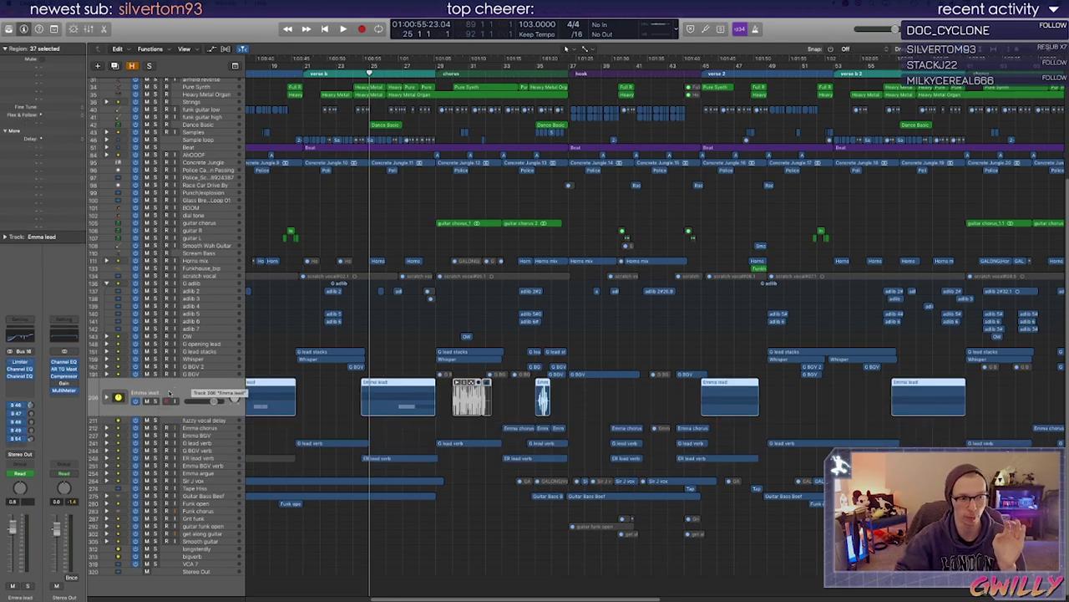
left_click(154, 401)
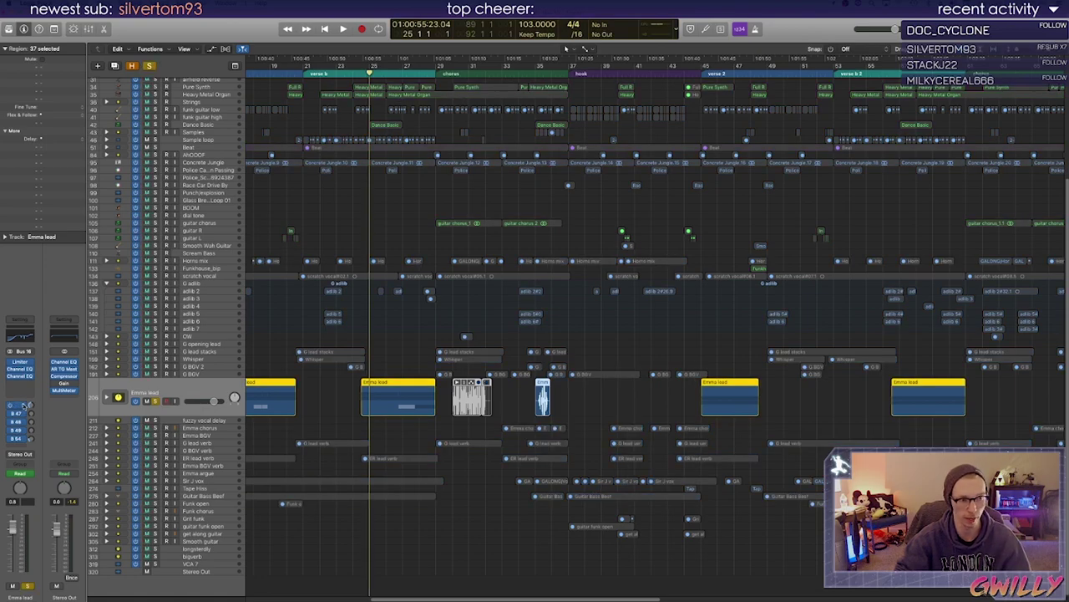
left_click(26, 404)
left_click(29, 397)
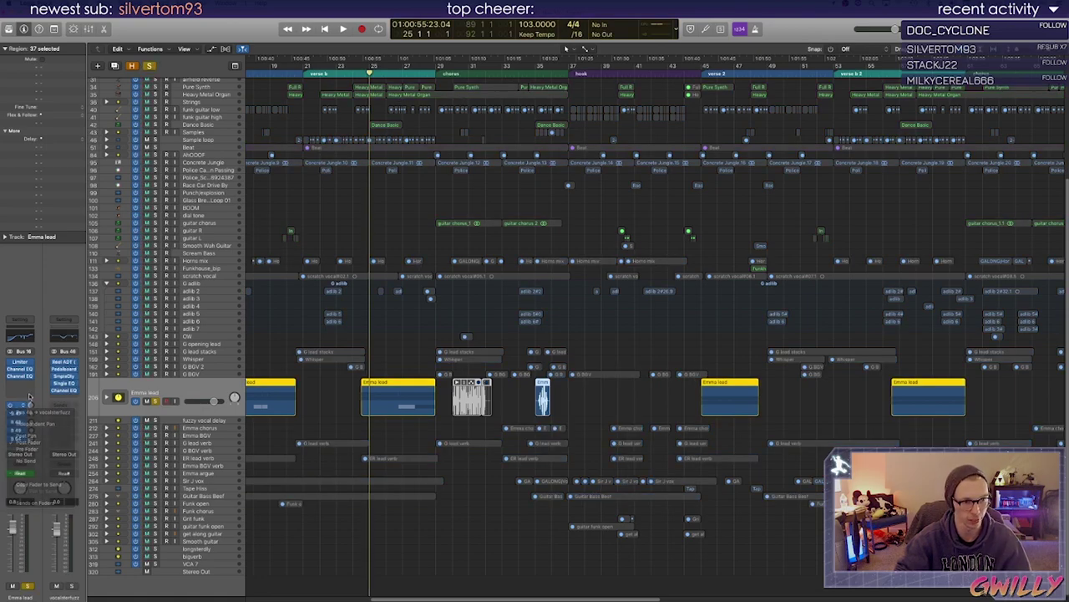
key("space")
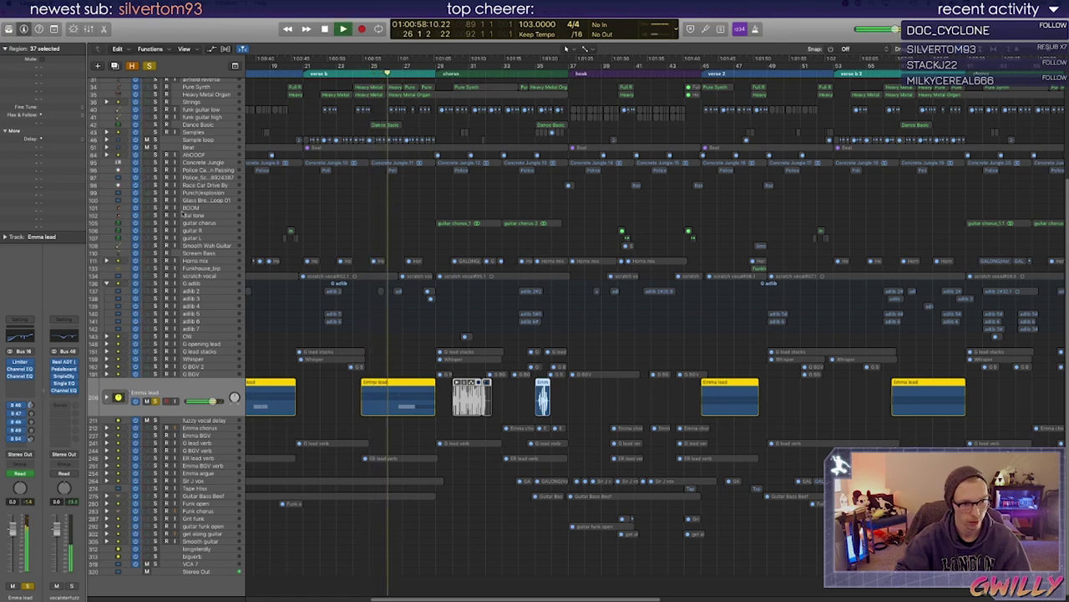
key("space")
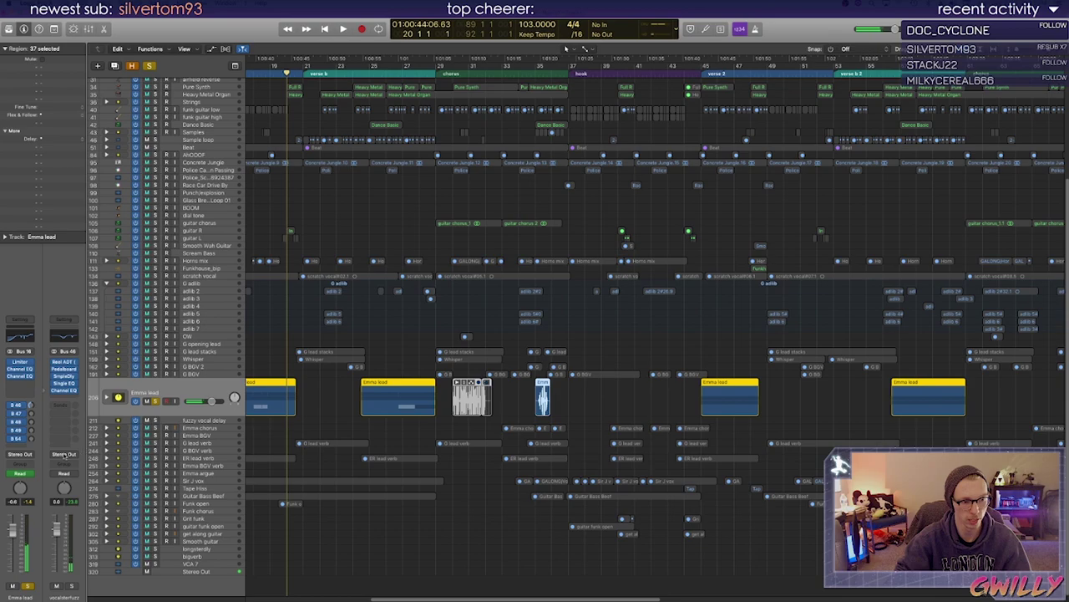
Play Emma lead from bar 25, switching the solo of ER lead verb on, off and on again to compare
left_click(370, 70)
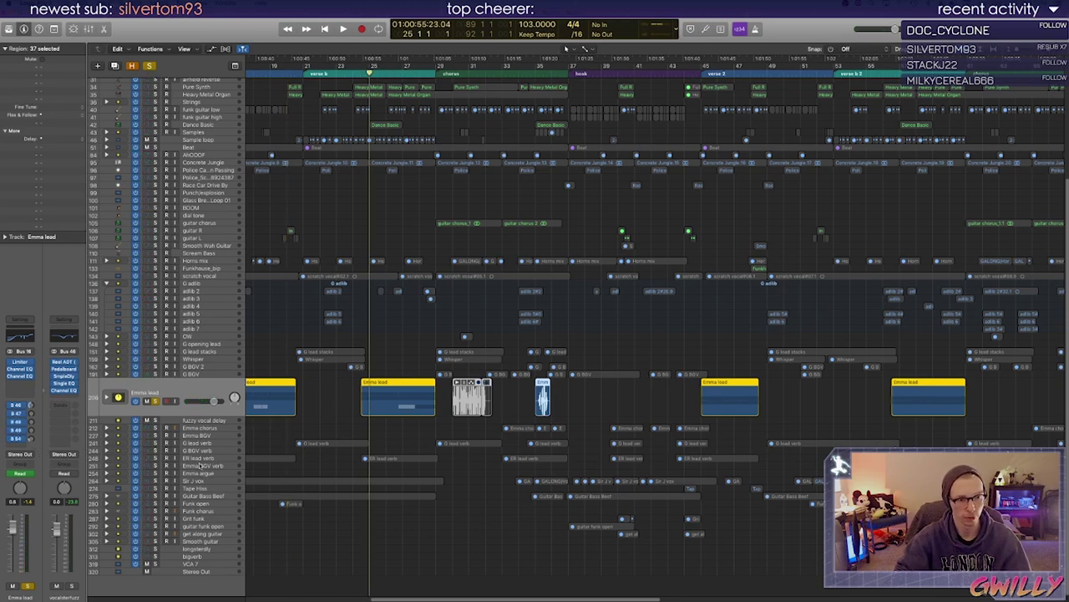
left_click(198, 458)
key("space")
left_click(155, 446)
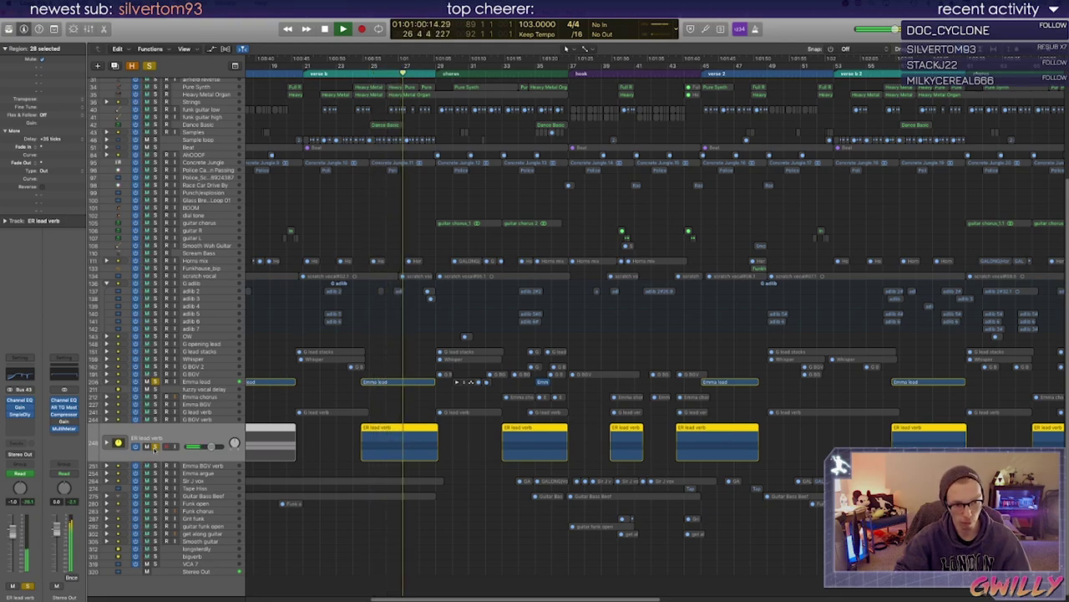
left_click(151, 447)
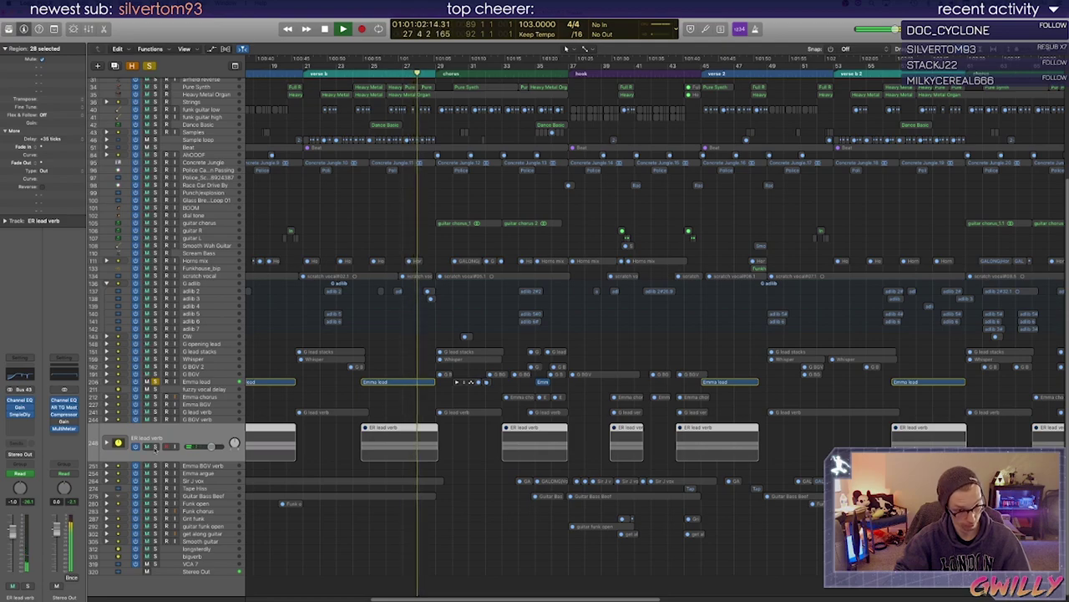
left_click(153, 446)
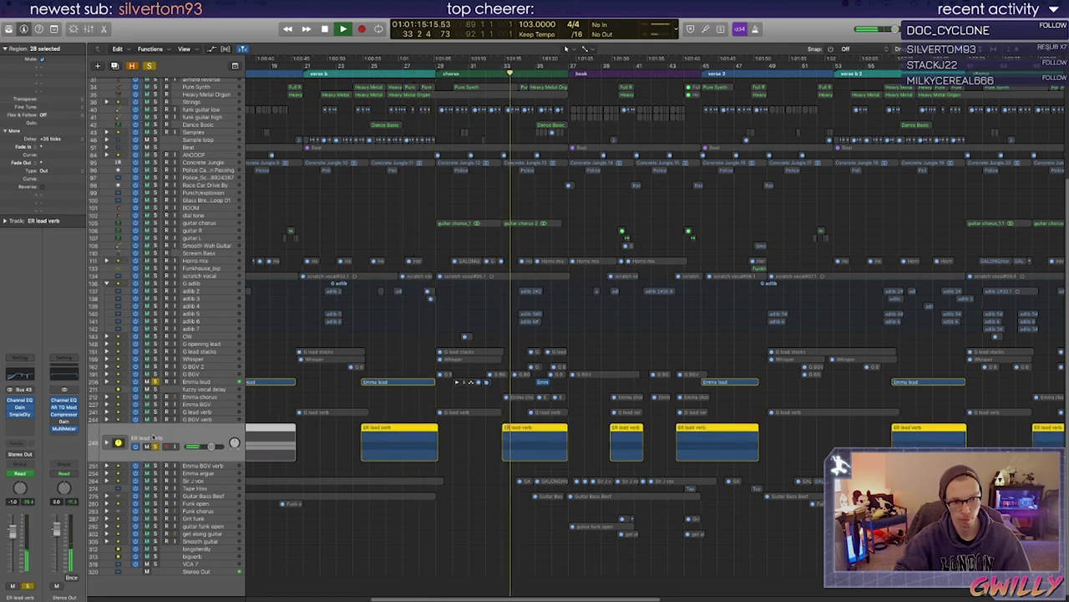
key("space")
Clear the Emma lead solo, save the project, and play ER lead verb alone from bar 25
left_click(498, 77)
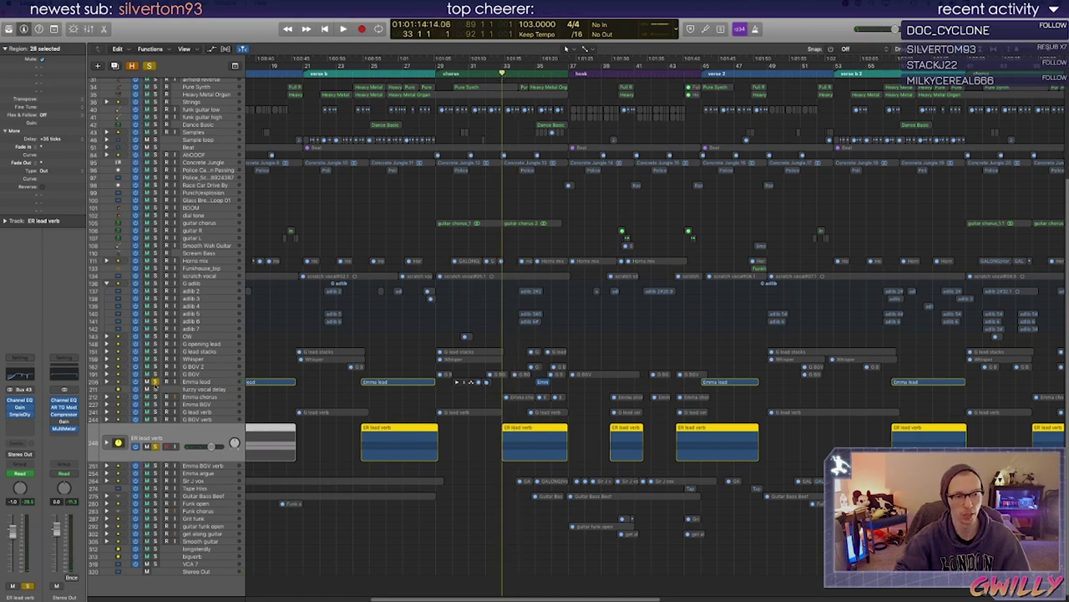
left_click(155, 382)
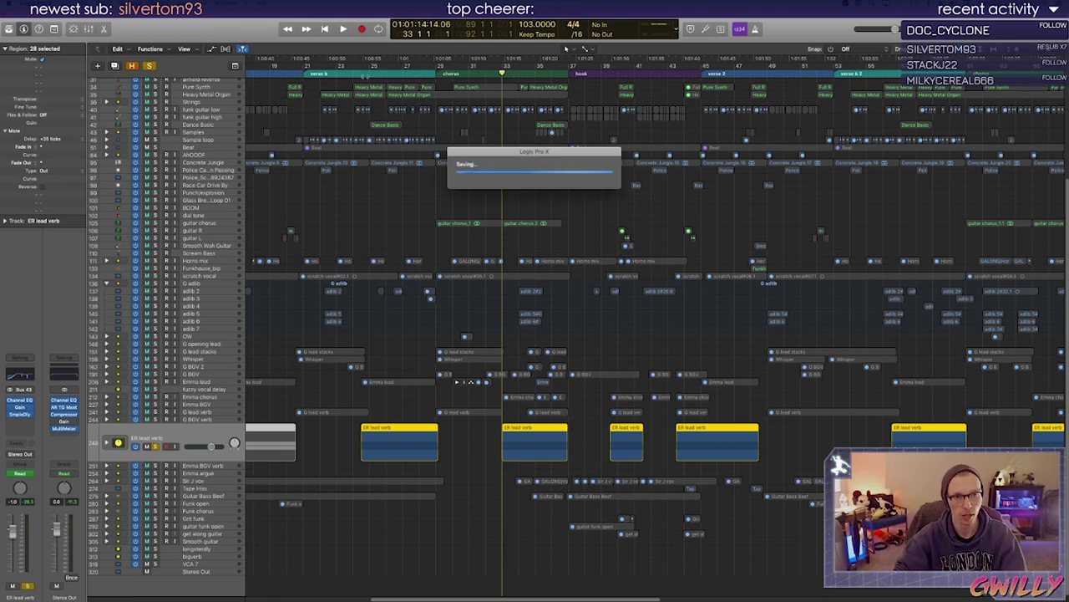
left_click(367, 75)
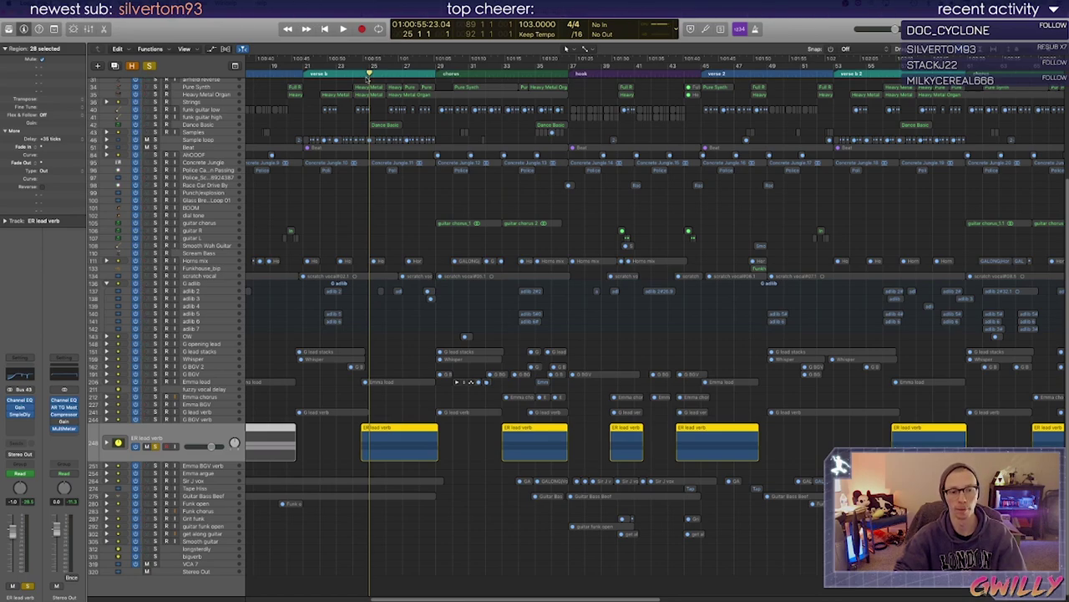
key("space")
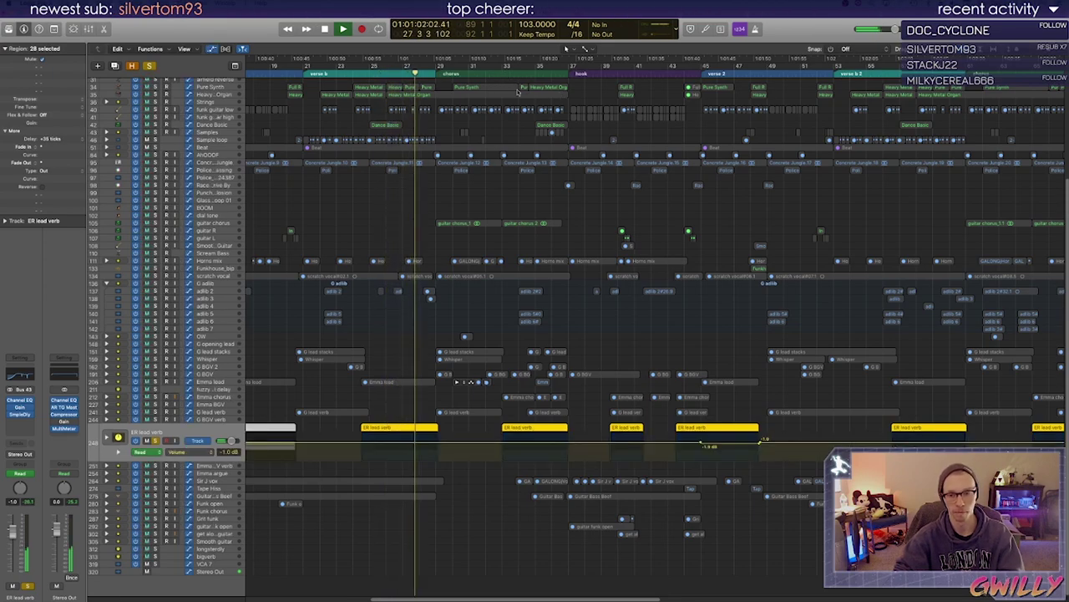
scroll(698, 330, "right", 10)
scroll(697, 330, "right", 5)
scroll(698, 330, "left", 15)
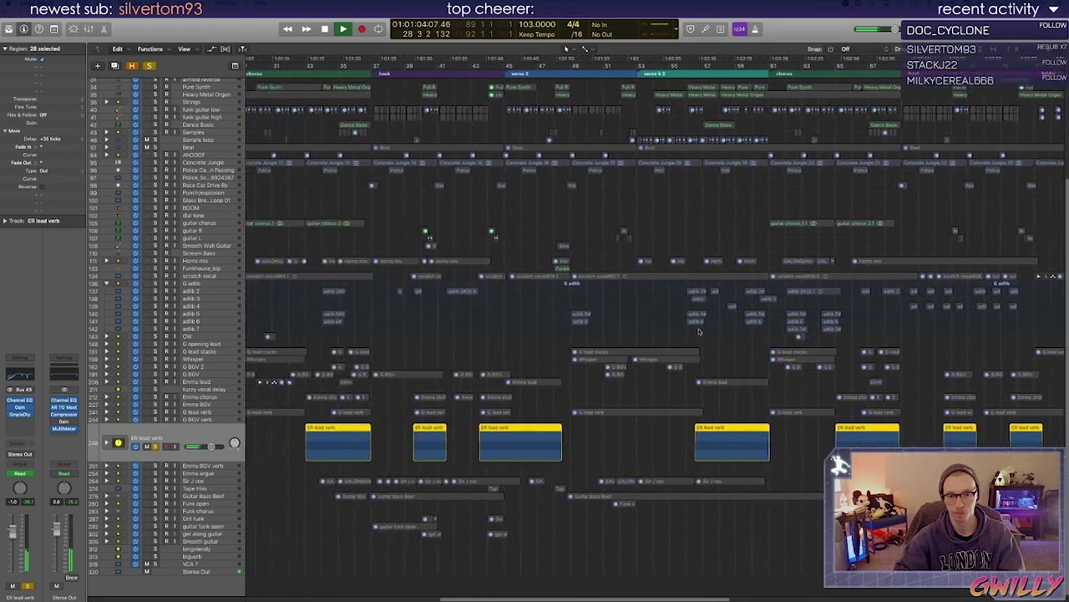
key("space")
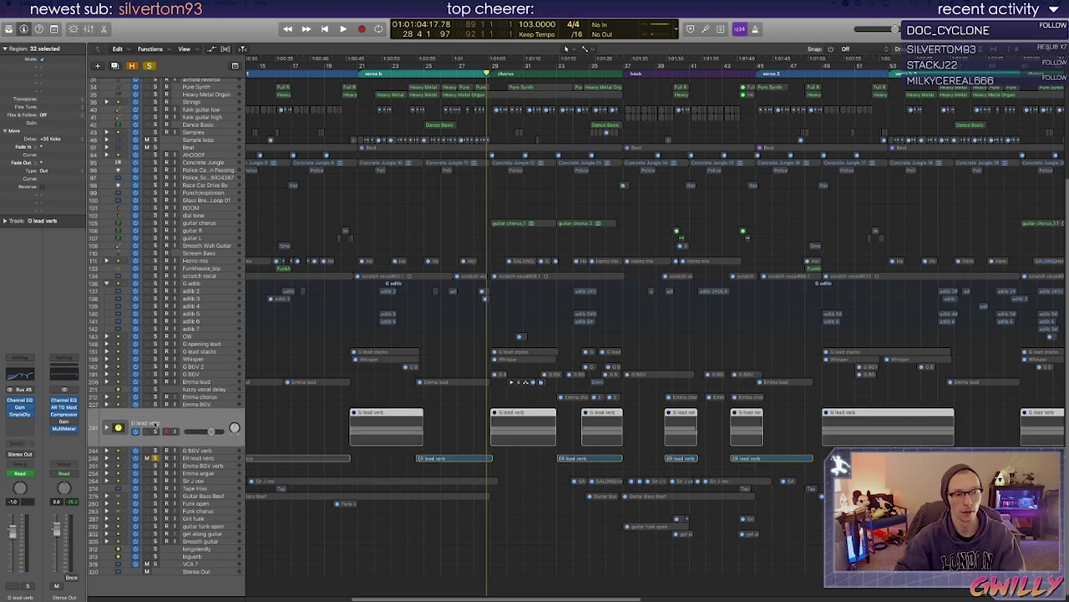
Solo G lead verb together with ER lead verb and play both from bar 21 and from bar 29
left_click(156, 431)
left_click(358, 74)
key("space")
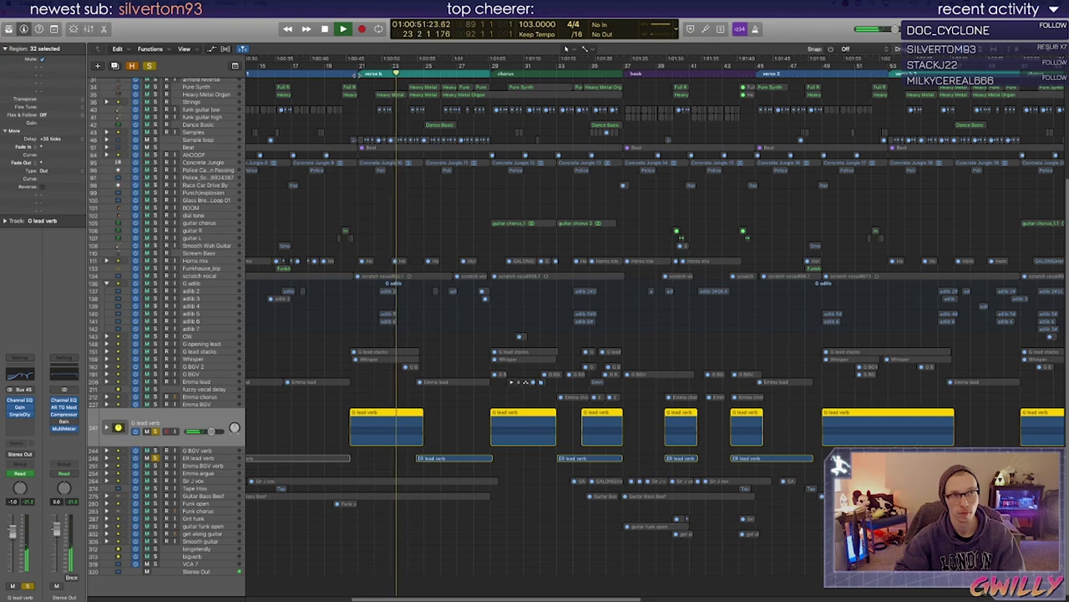
key("space")
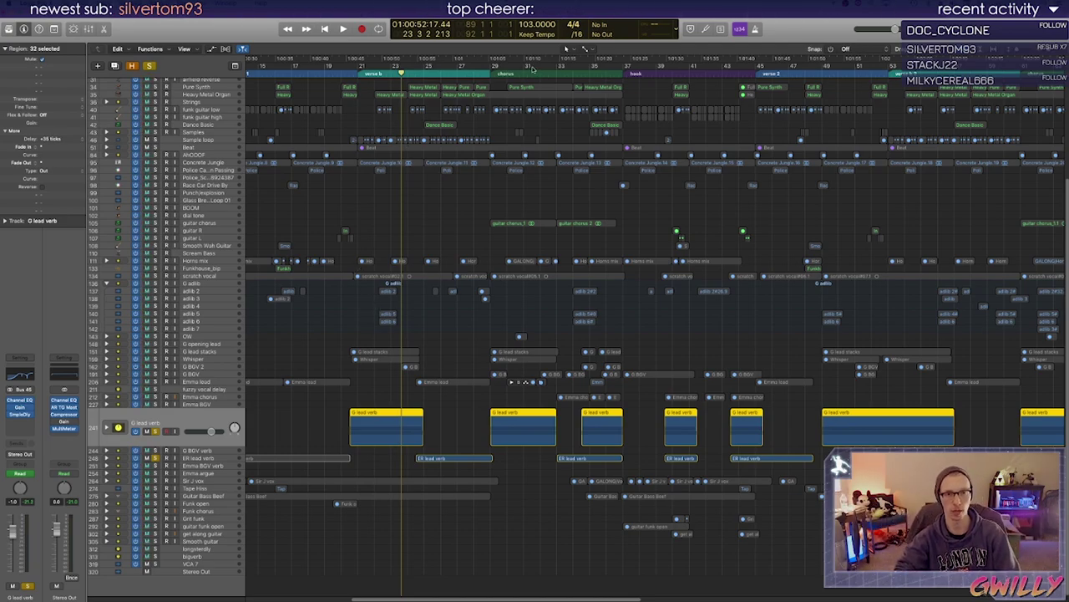
left_click(490, 69)
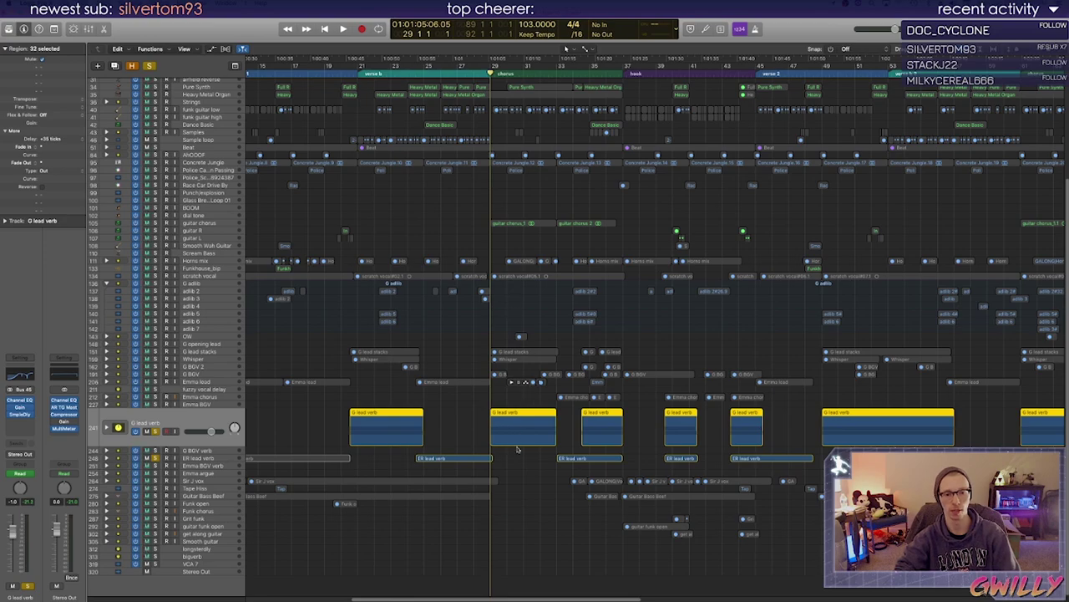
key("space")
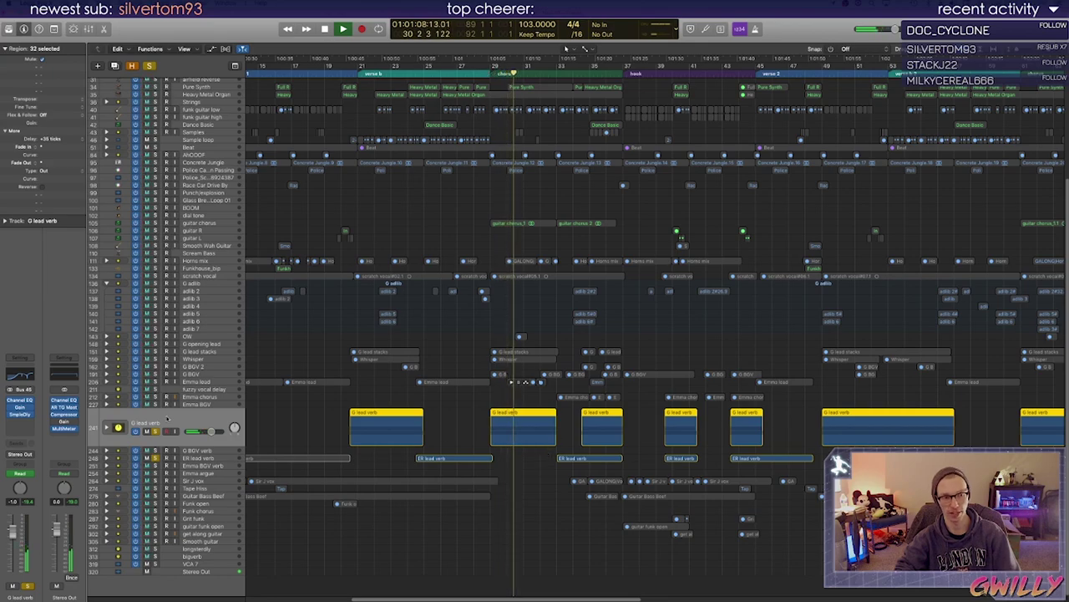
key("space")
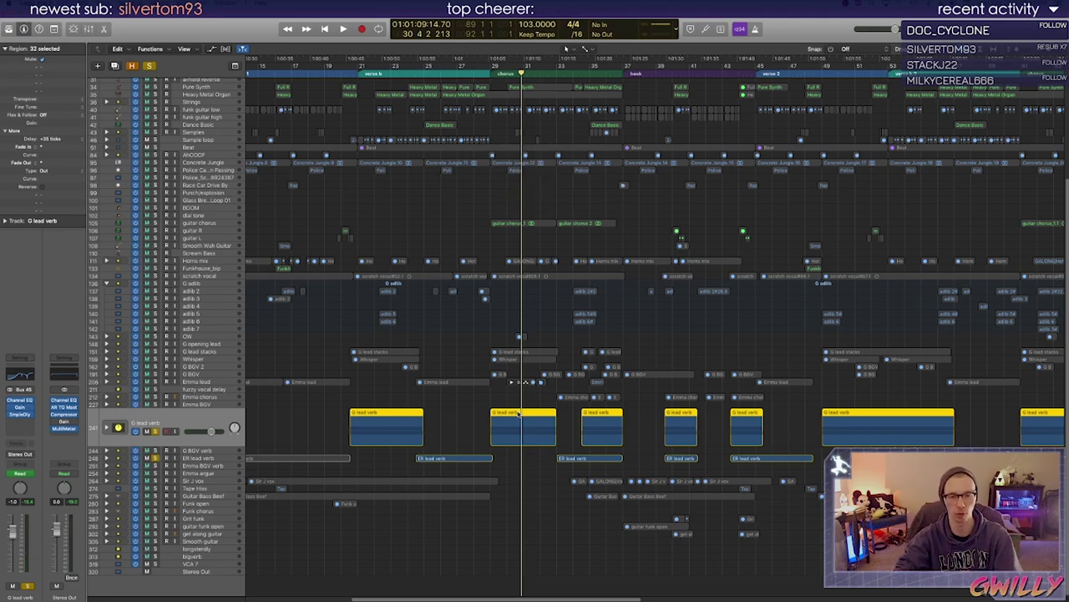
Add G BGV verb and Emma BGV verb to the soloed lead reverbs and play them together in the last hook
scroll(552, 414, "right", 10)
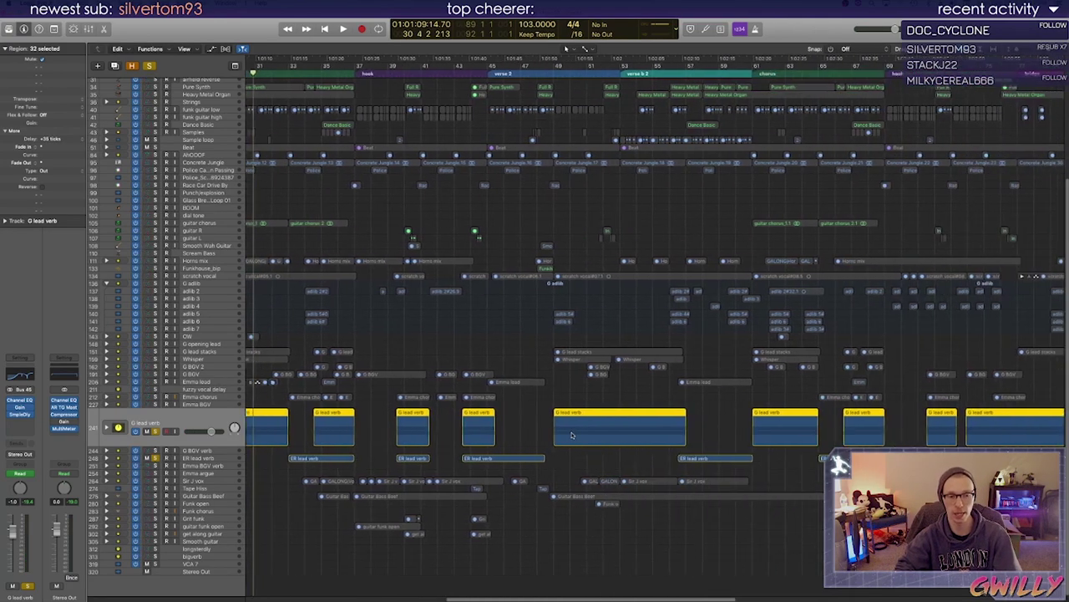
scroll(571, 429, "right", 10)
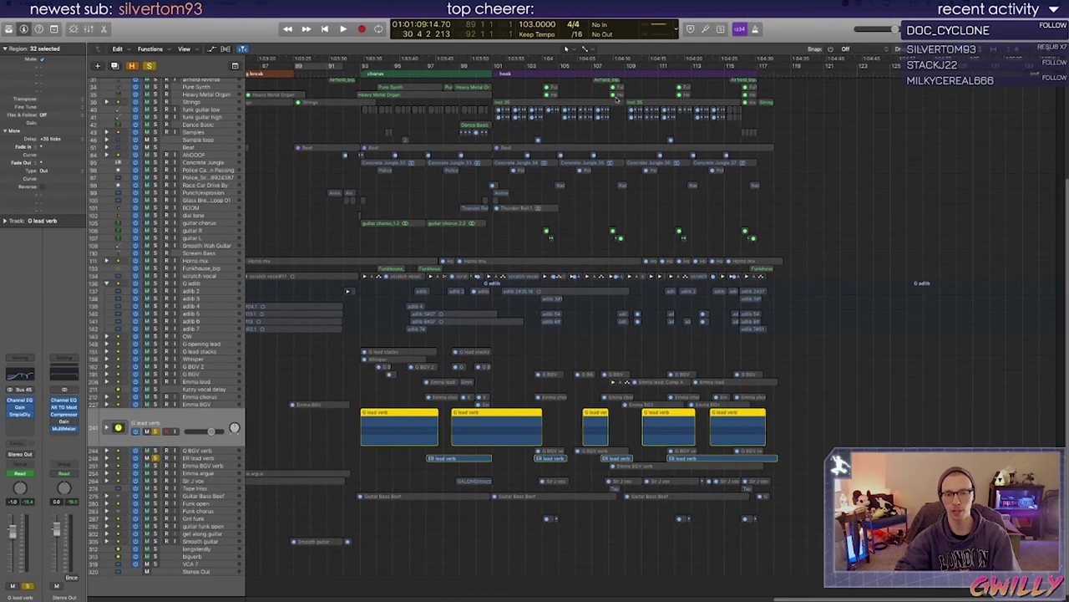
left_click(623, 75)
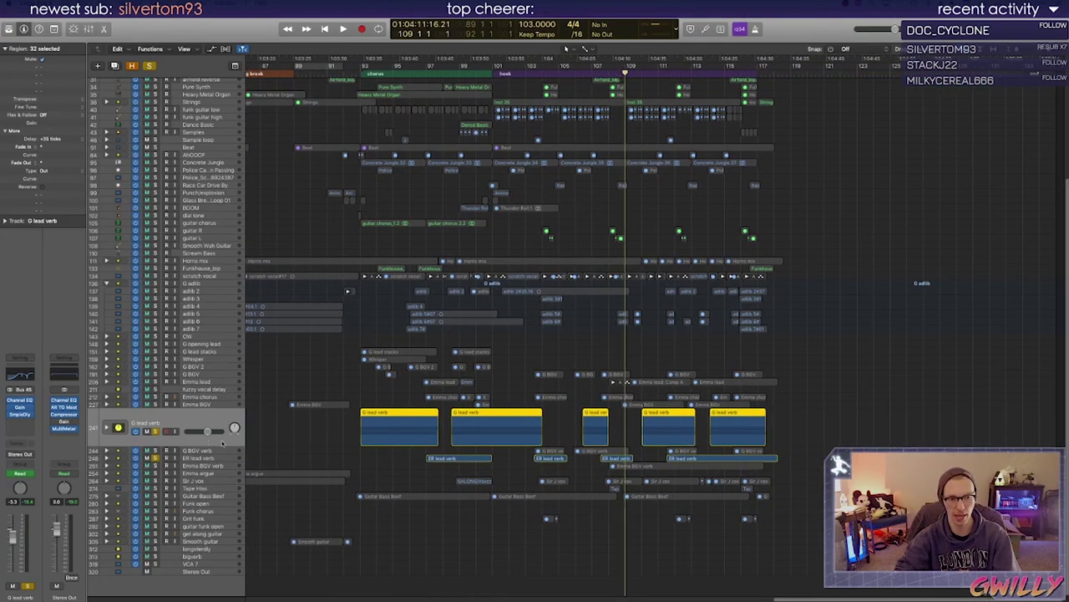
left_click(575, 69)
left_click(155, 450)
key("space")
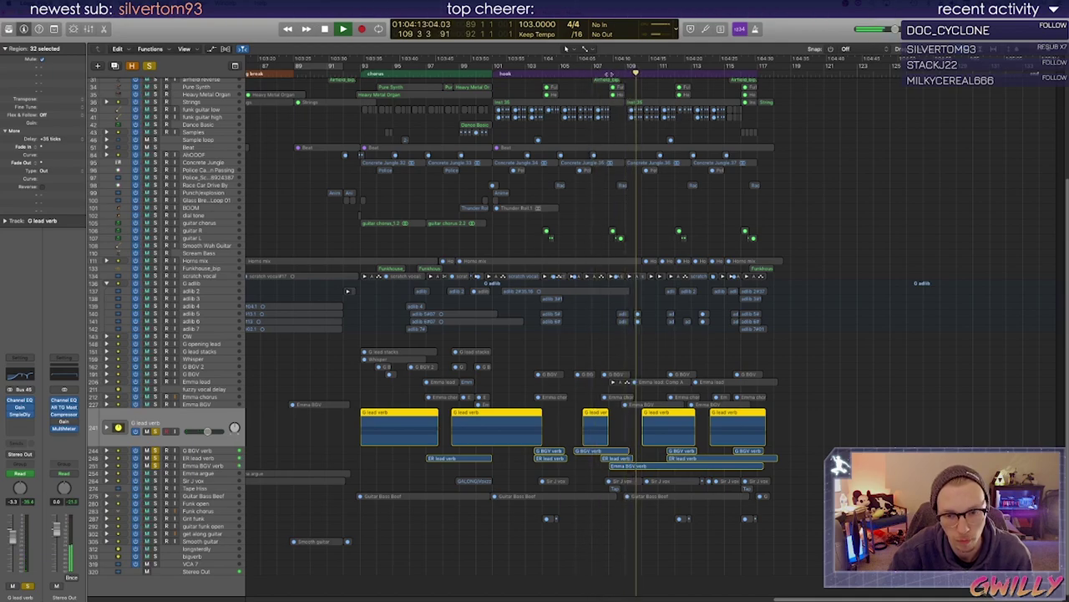
key("space")
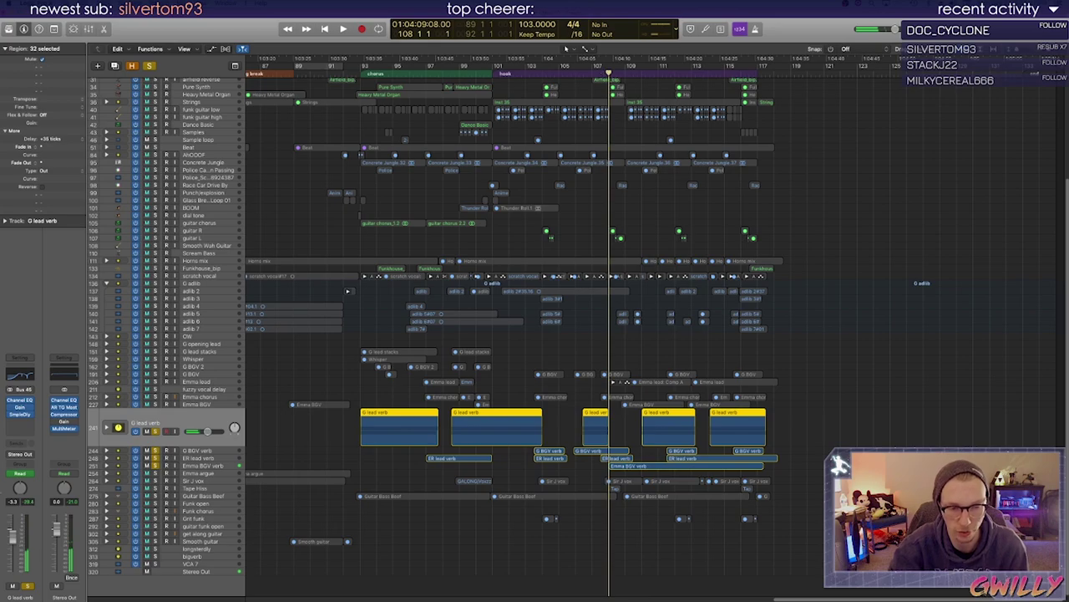
Reduce the solos to Emma BGV and Emma BGV verb and play them from bar 109
left_click(155, 403)
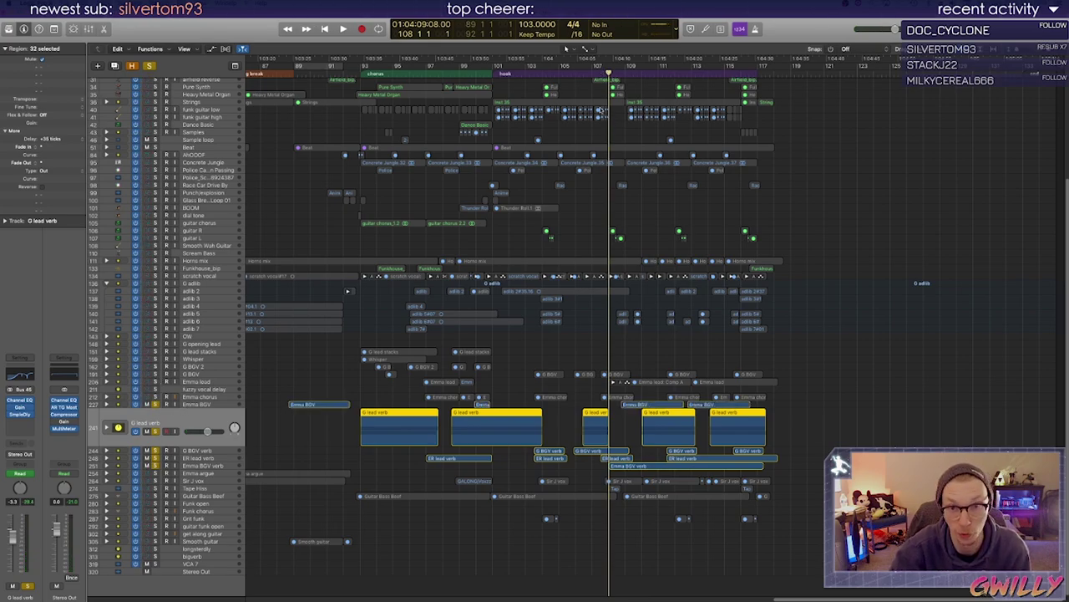
key("period")
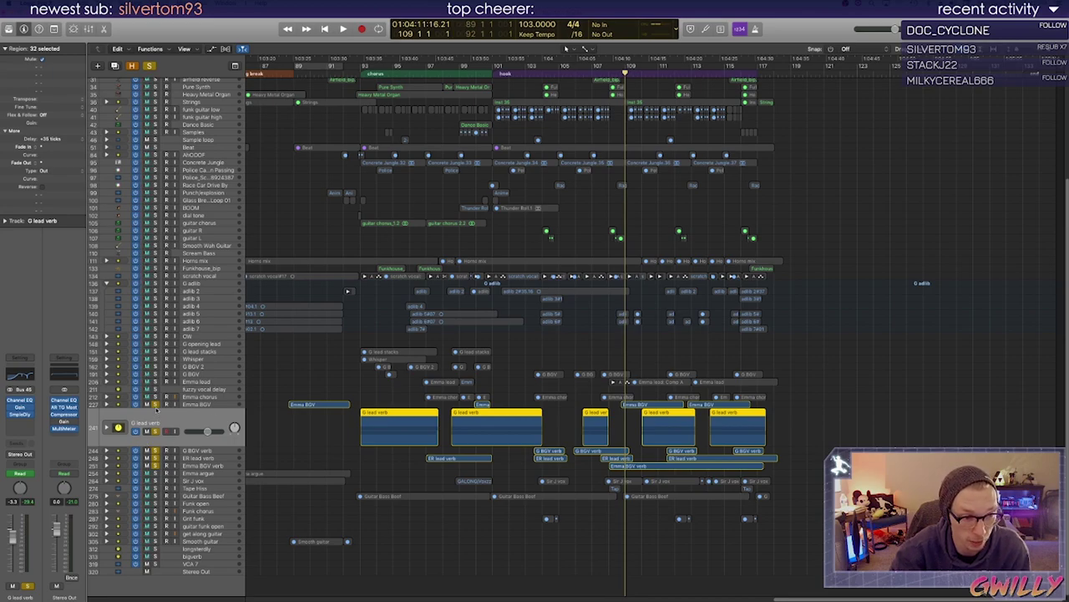
left_click(156, 432)
left_click(155, 451)
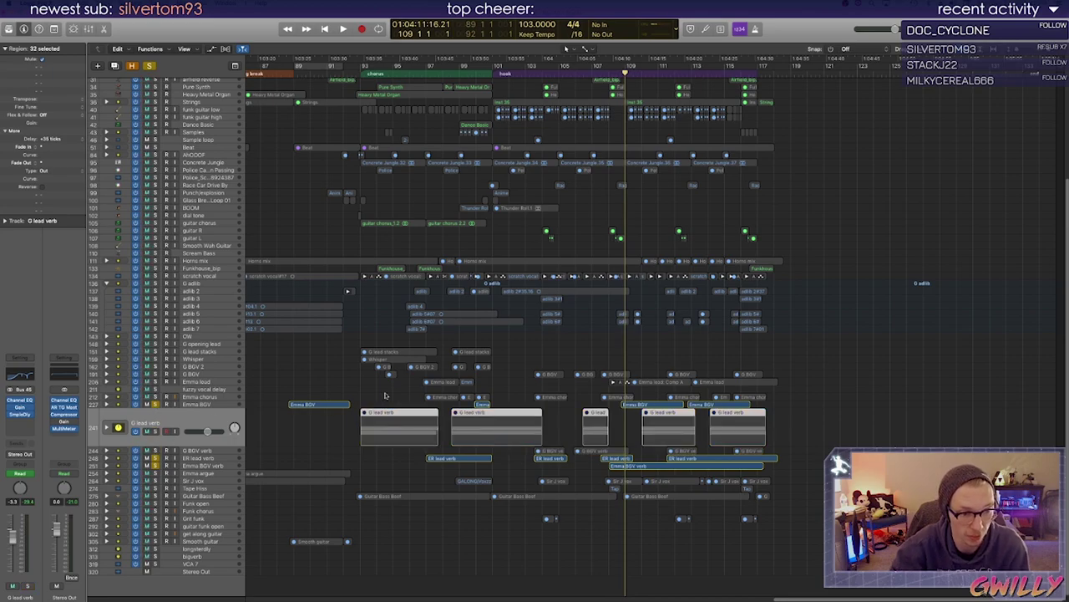
left_click(155, 459)
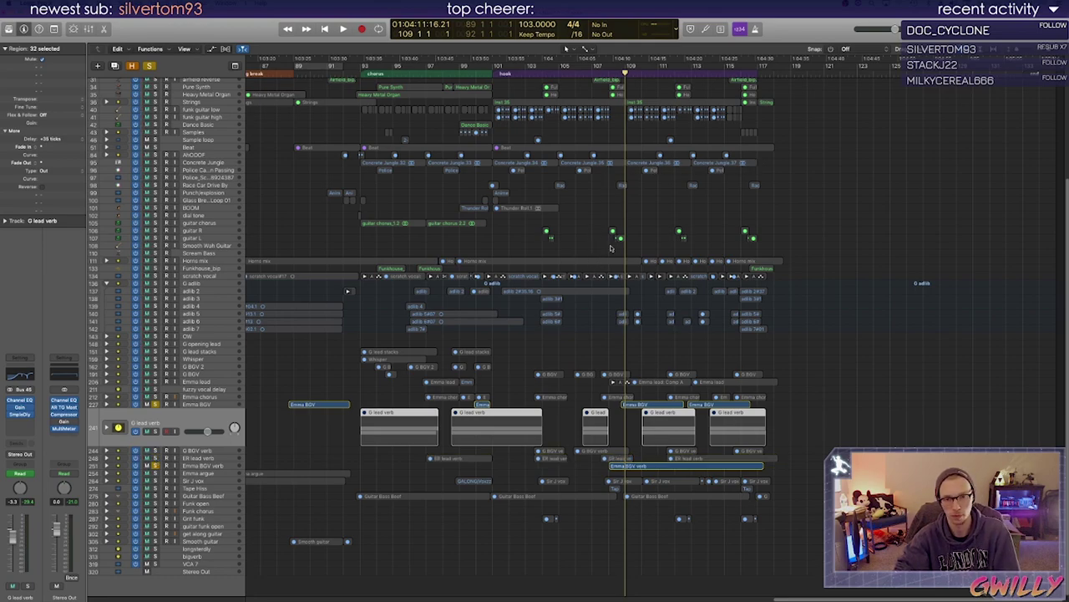
key("space")
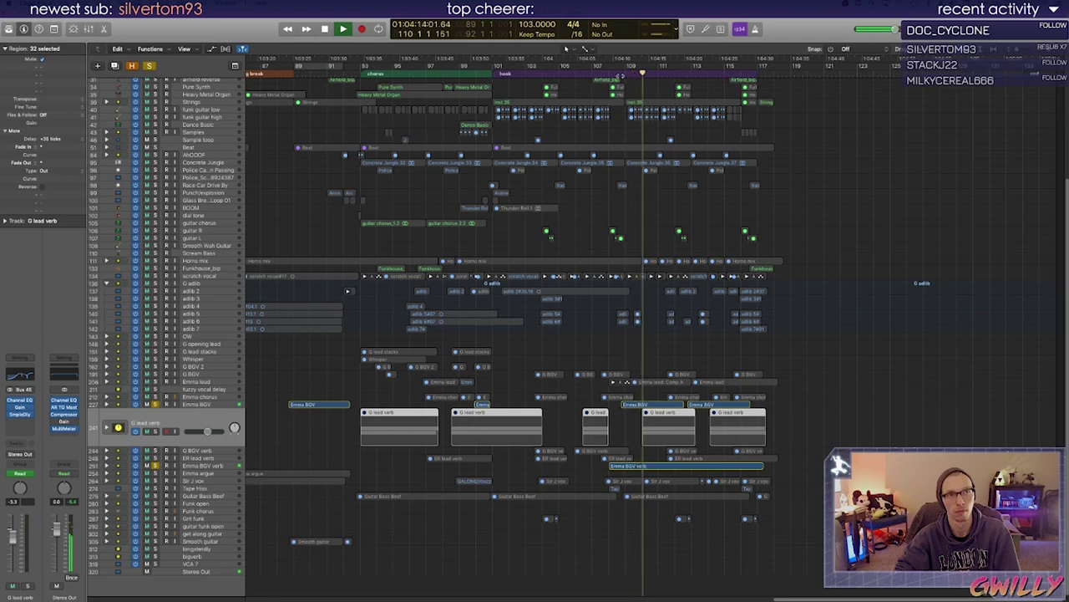
Expand the Emma BGV stack and solo its tracks Emma BGV 1 and Emma BGV 2 with the playhead at bar 109
left_click(194, 404)
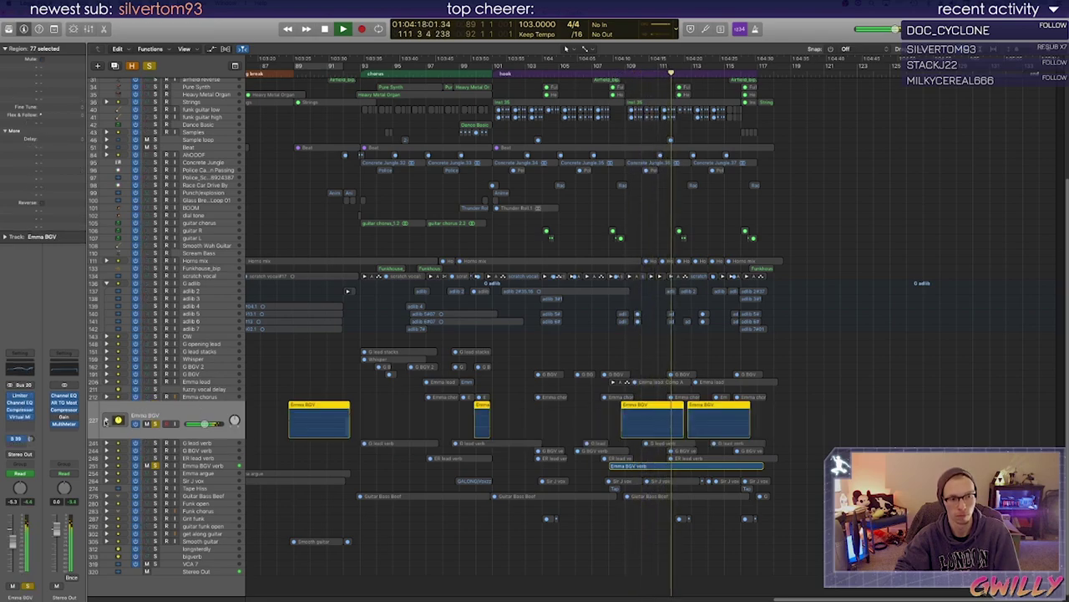
left_click(106, 421)
scroll(641, 407, "down", 5)
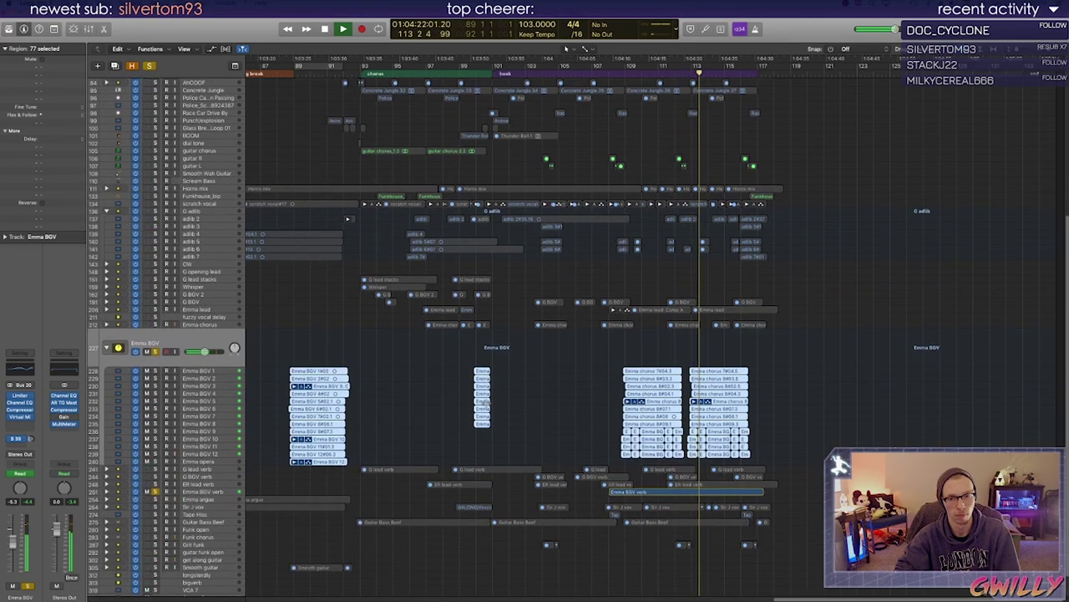
left_click(625, 67)
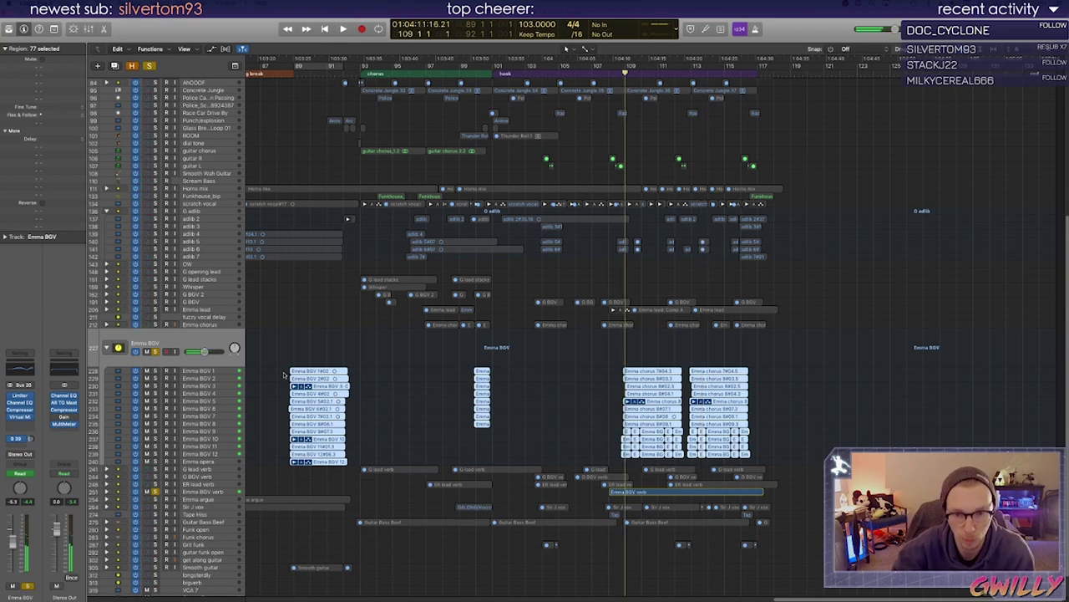
left_click(203, 371)
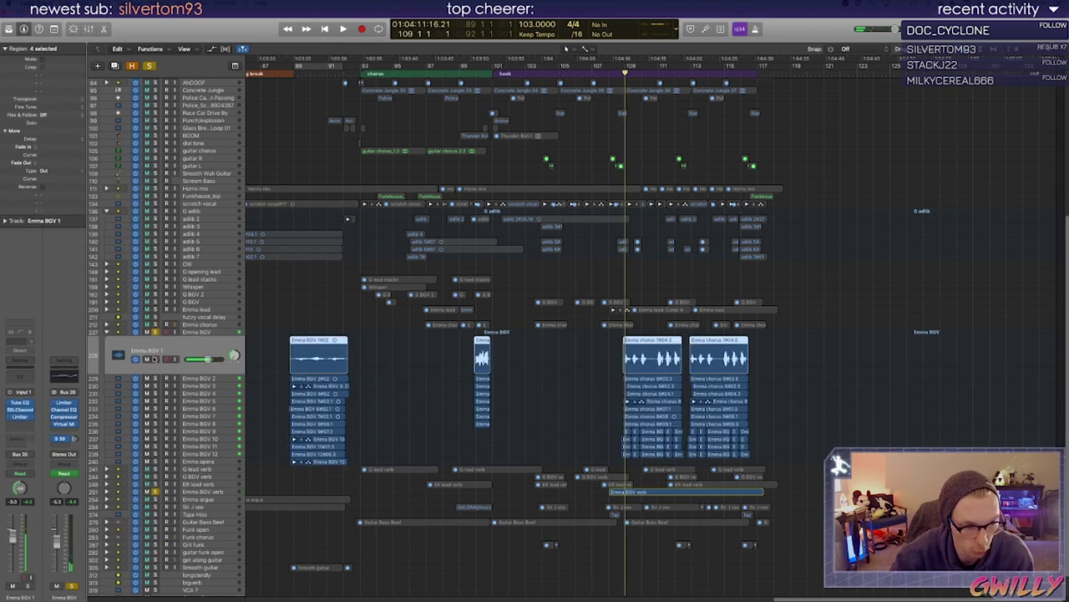
left_click(154, 360)
left_click(156, 377)
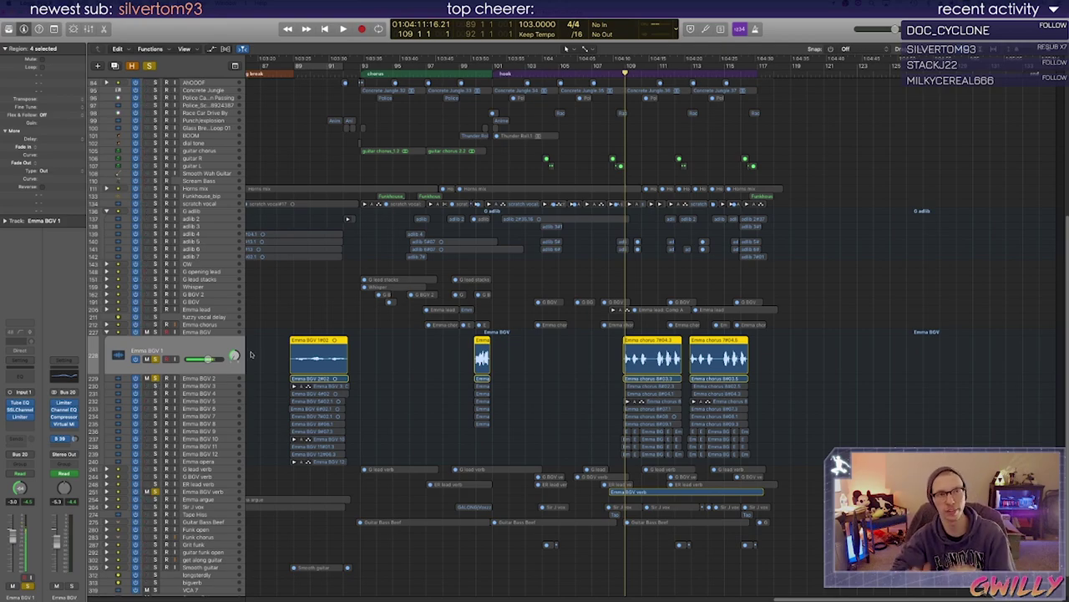
Save the project and play the soloed Emma BGV 1 and Emma BGV 2 from bar 109 without Emma BGV verb
key("super+s")
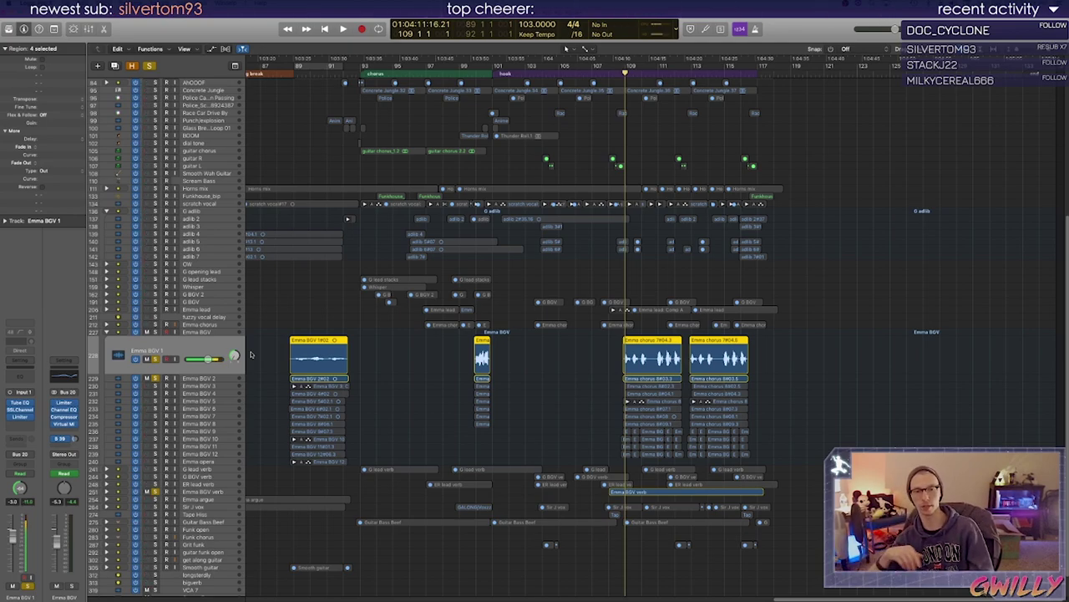
key("space")
key("space")
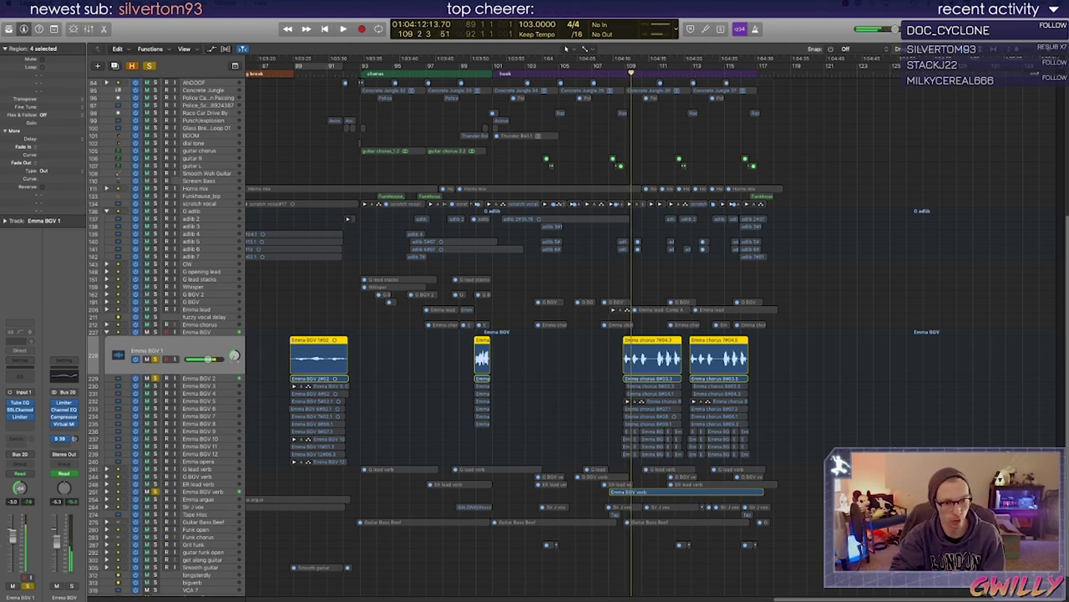
key("space")
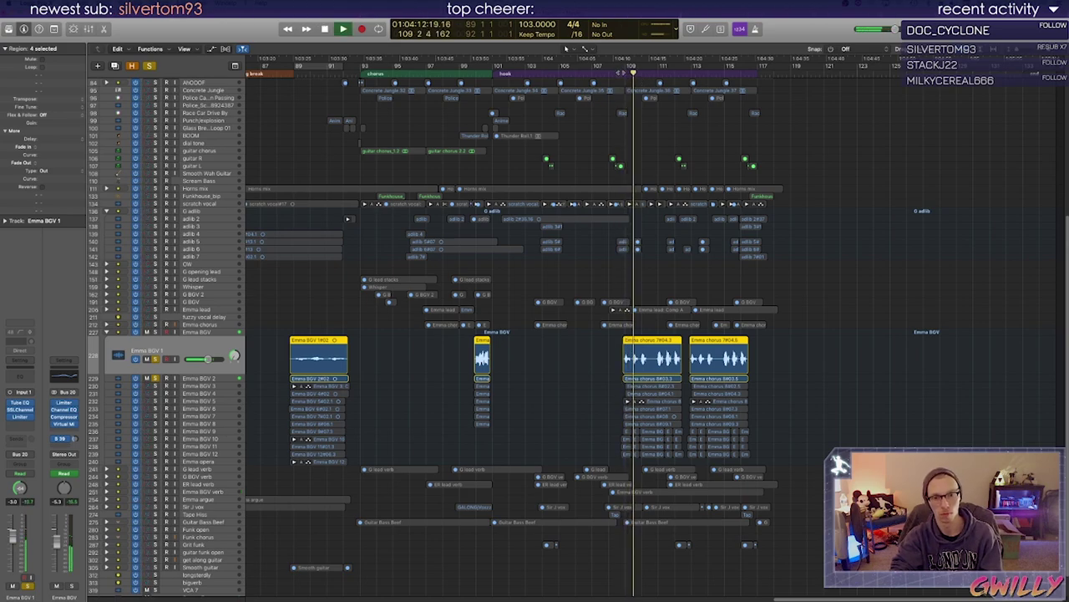
key("space")
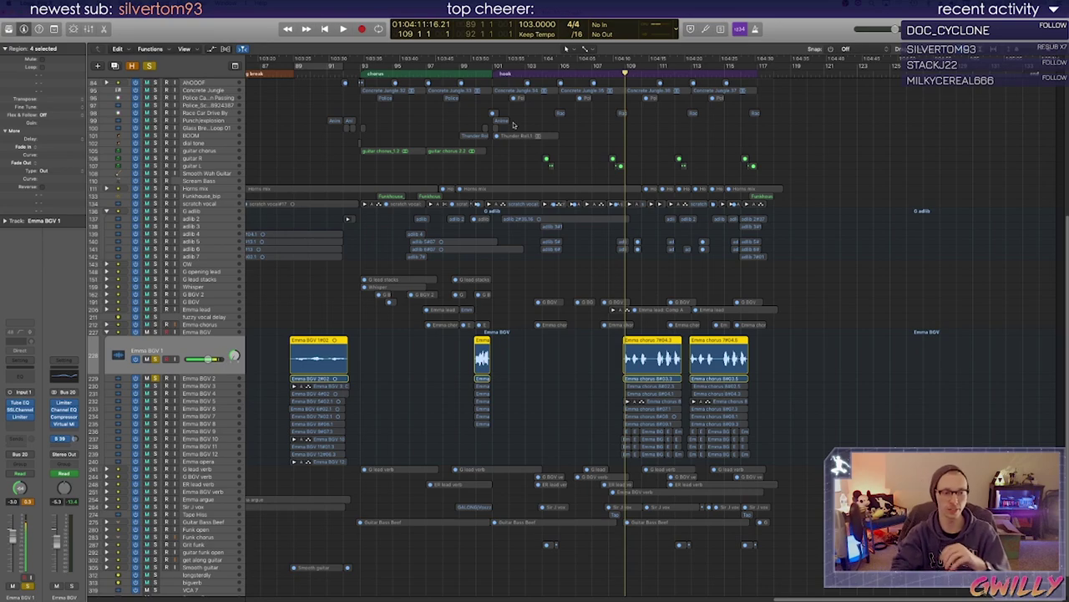
Switch the solo from Emma BGV 1 and 2 to Emma BGV 3 and 4 and play them from bar 109
left_click_drag(155, 388, 155, 395)
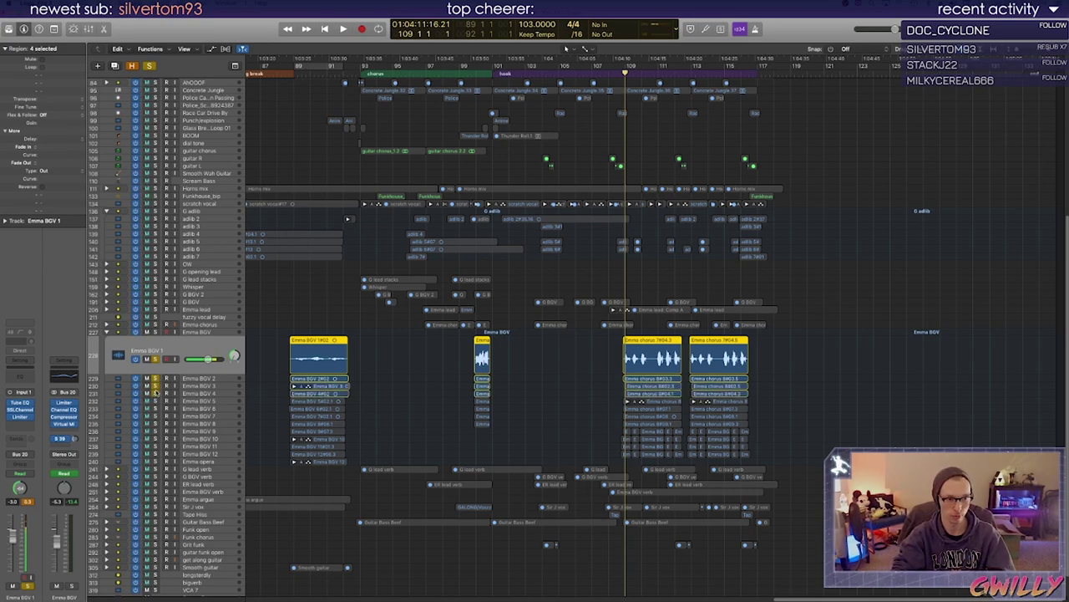
key("space")
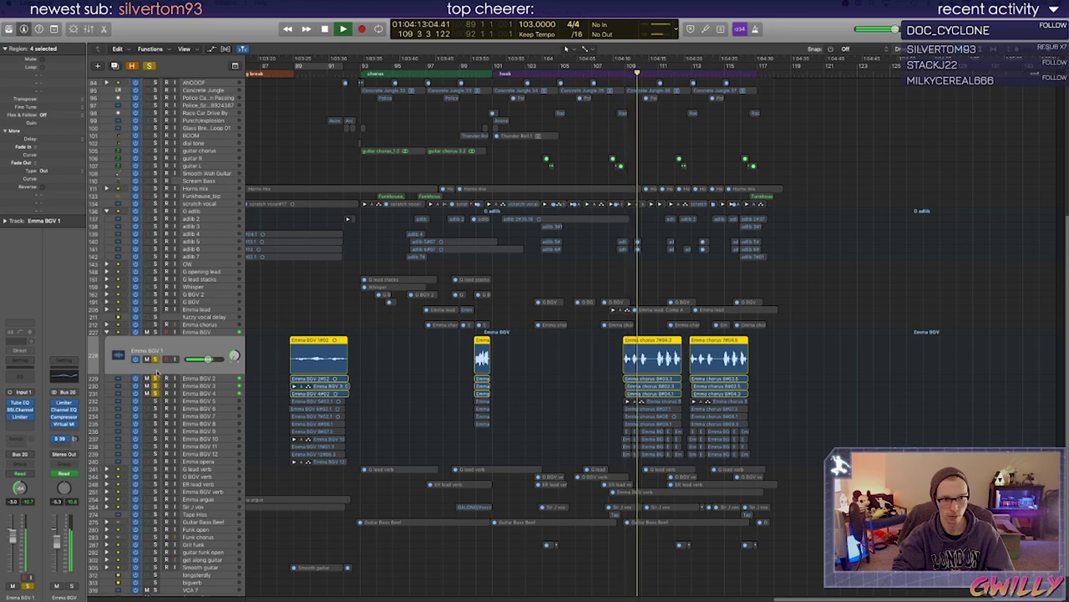
left_click(155, 379)
left_click(155, 360)
key("space")
left_click(625, 73)
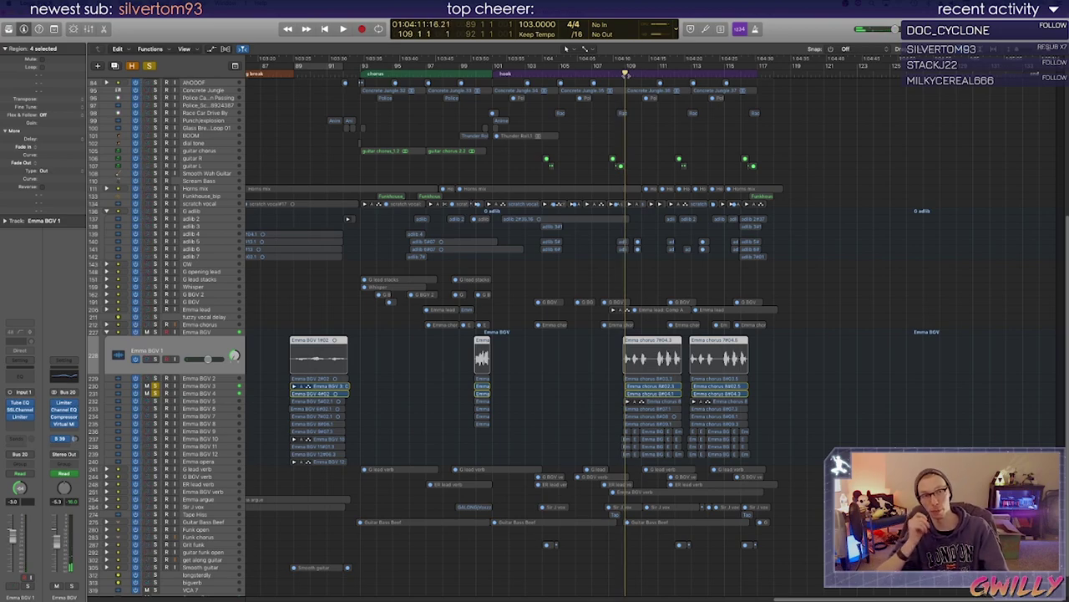
key("space")
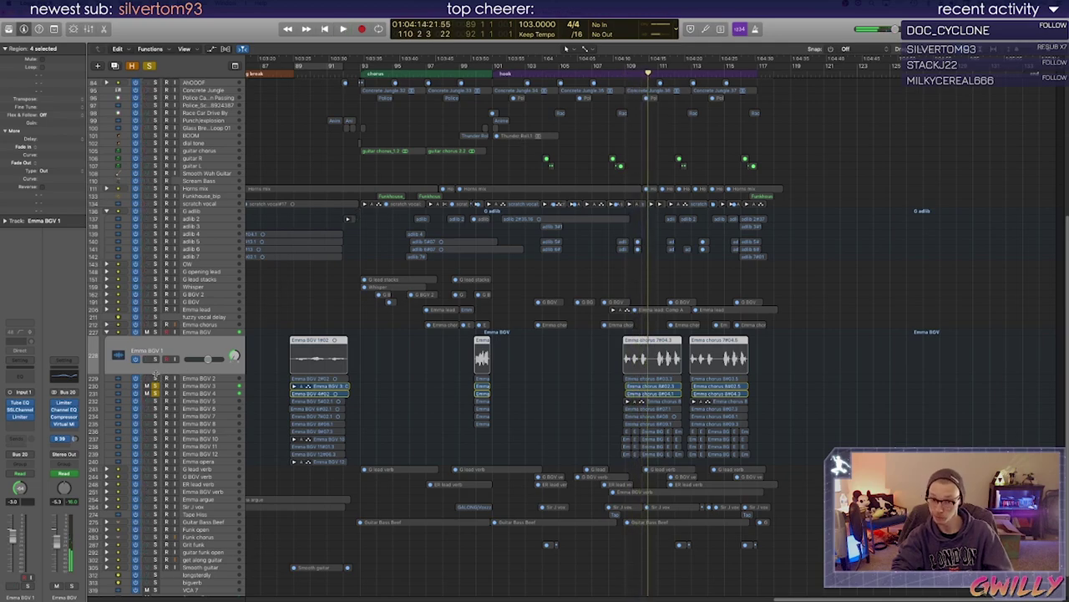
Bring Emma BGV 1 and 2 back into the solo and play Emma BGV 1 to 4 together from bar 109
left_click_drag(155, 371, 155, 373)
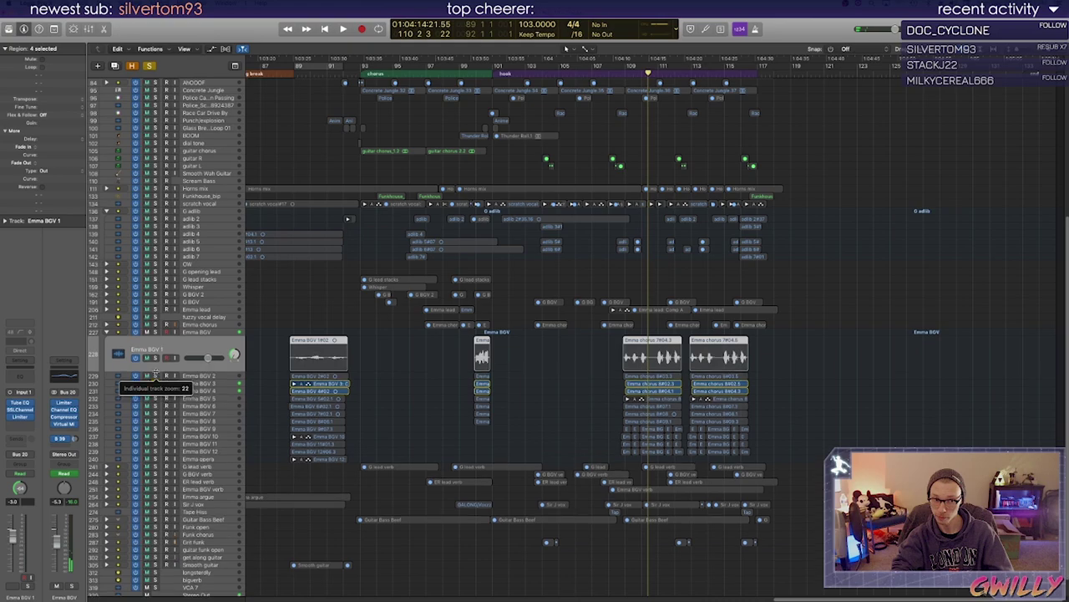
left_click(156, 376)
left_click(155, 357)
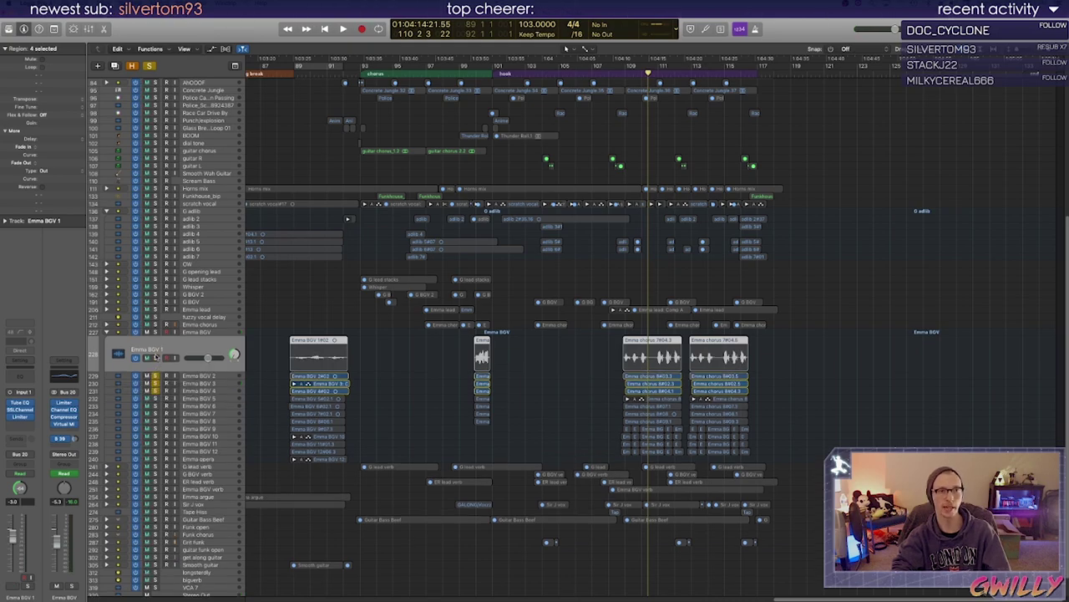
left_click(624, 74)
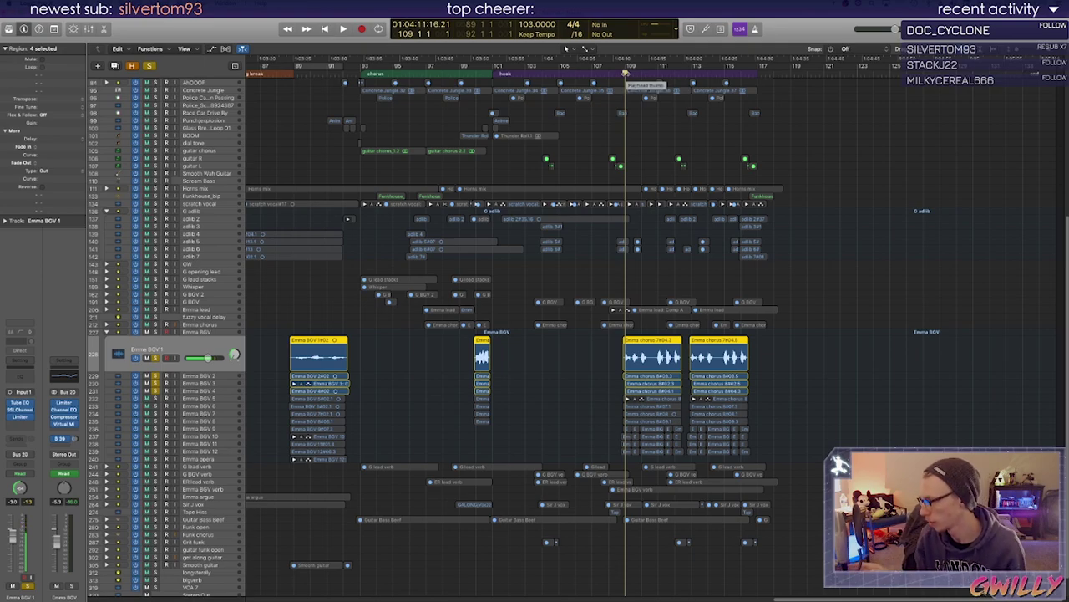
key("space")
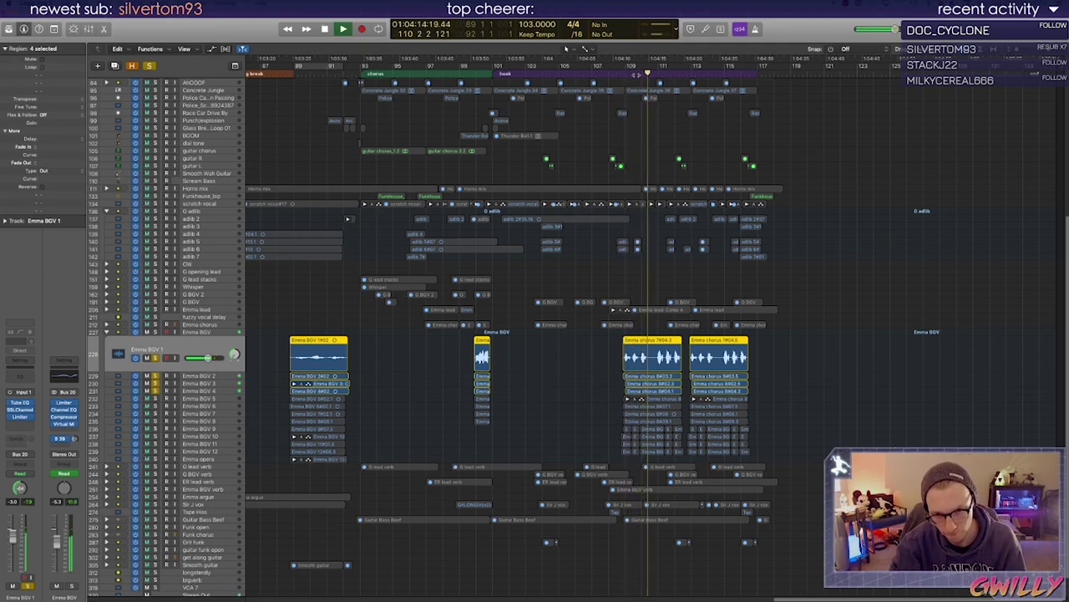
key("space")
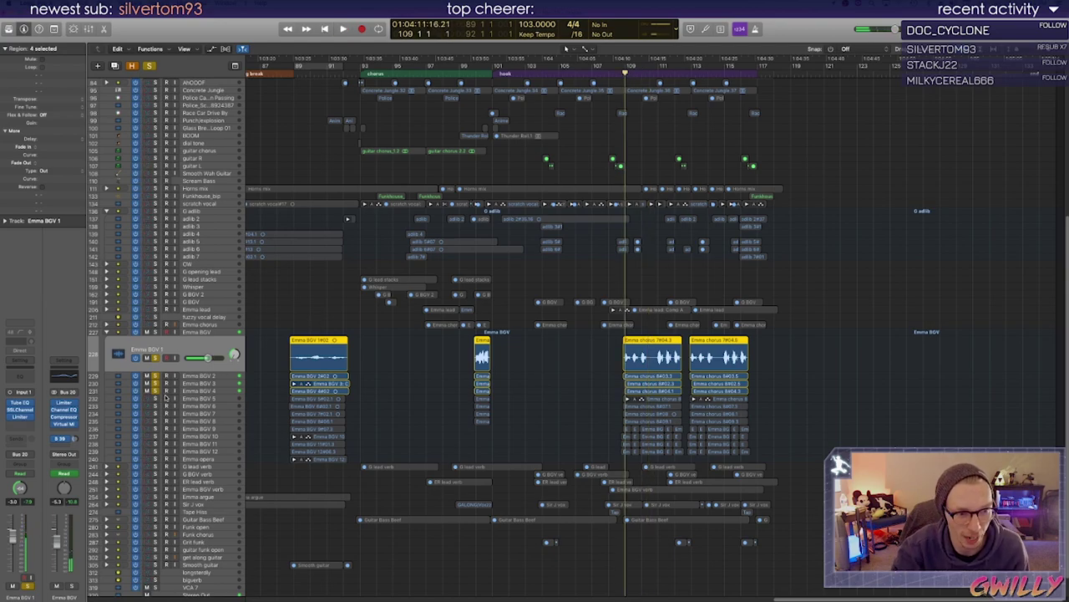
Add Emma BGV 5 to 8 to the solo and play the eight tracks from bar 109
left_click_drag(155, 399, 168, 422)
key("space")
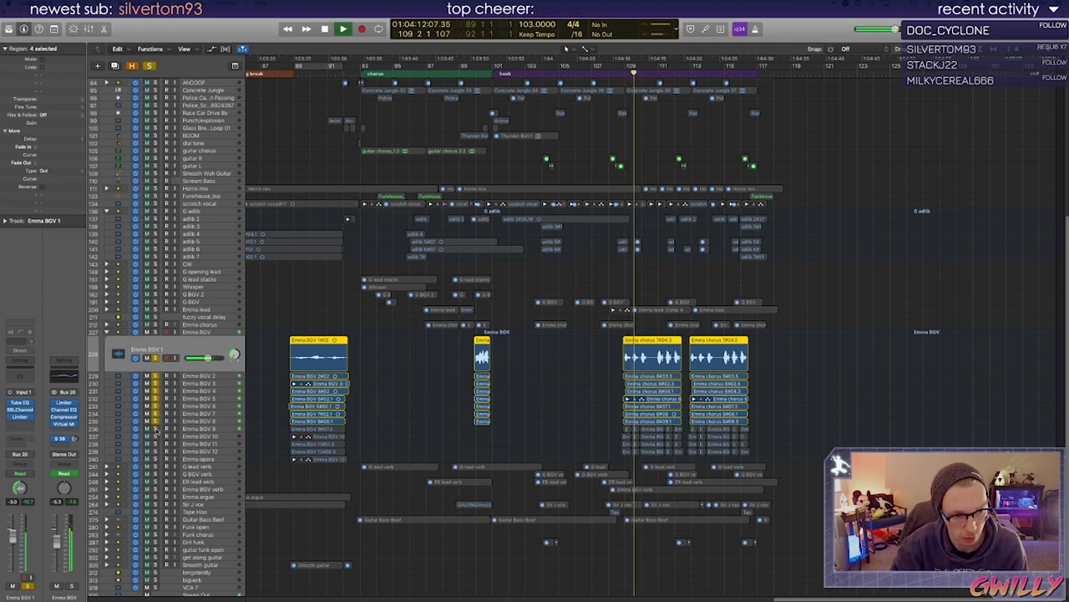
key("space")
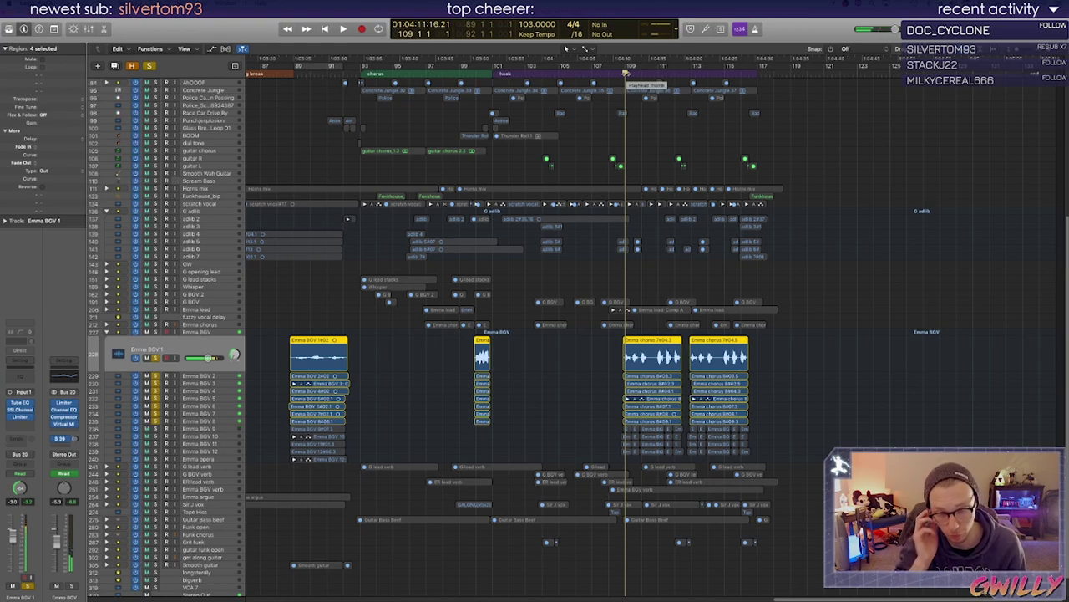
key("space")
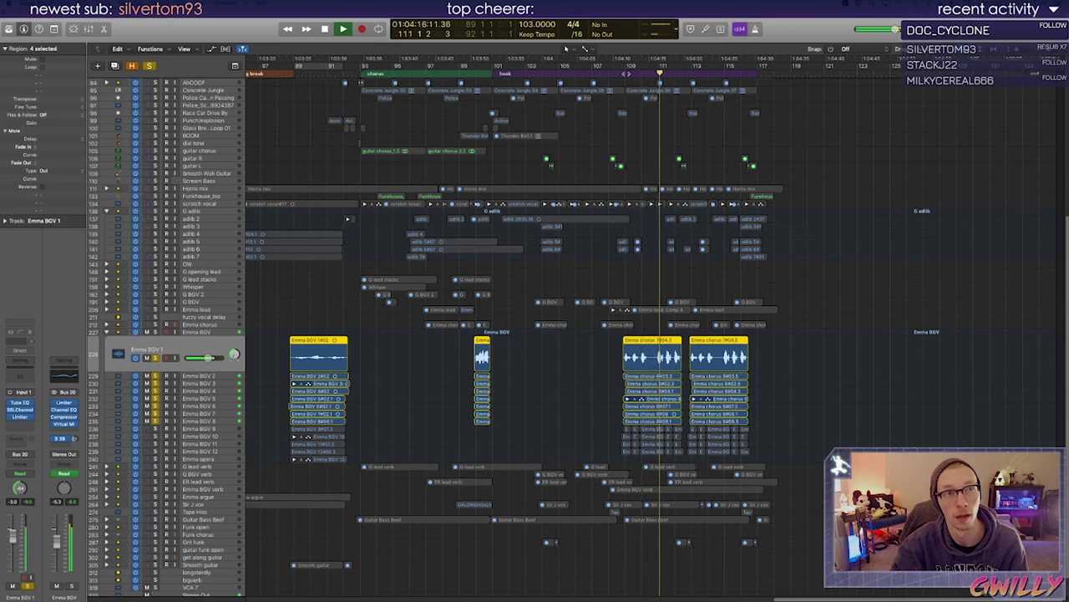
key("space")
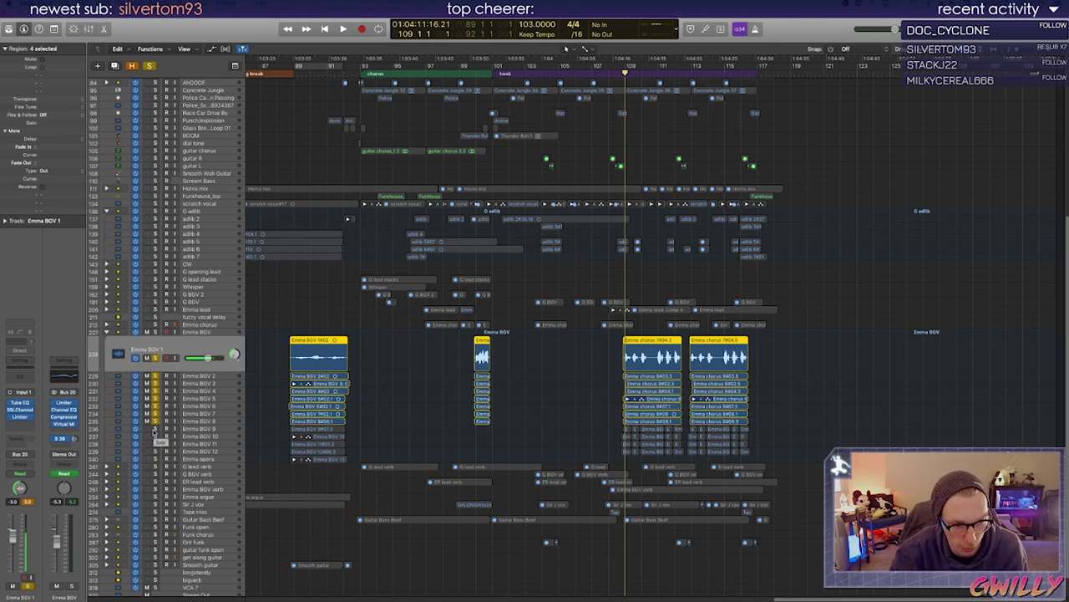
Add Emma BGV 9 to 12 and Emma opera to the solo and play the full stack from bar 109
left_click_drag(154, 430, 157, 461)
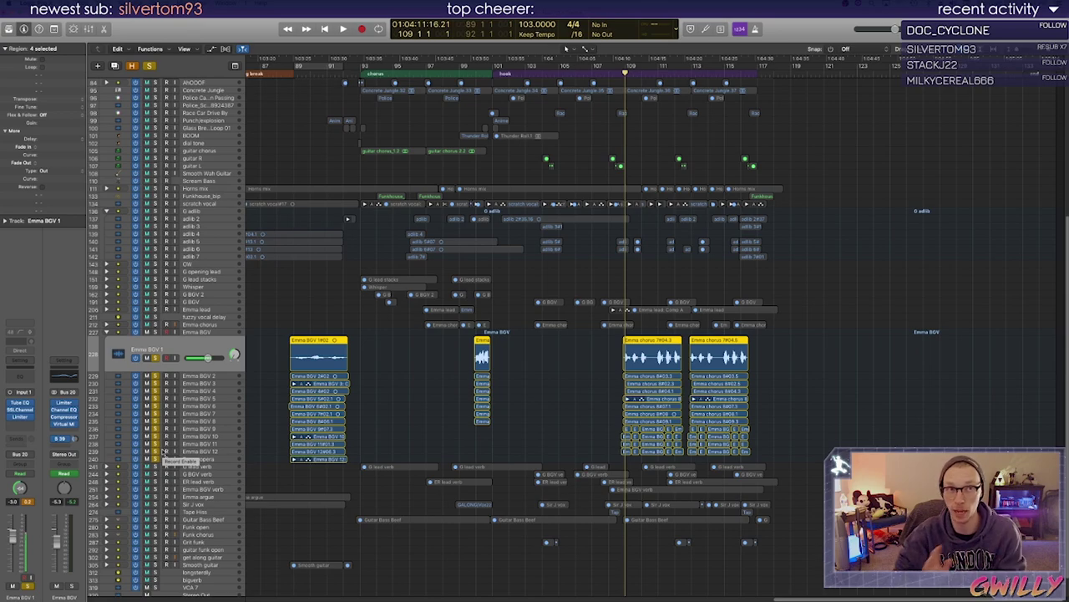
key("space")
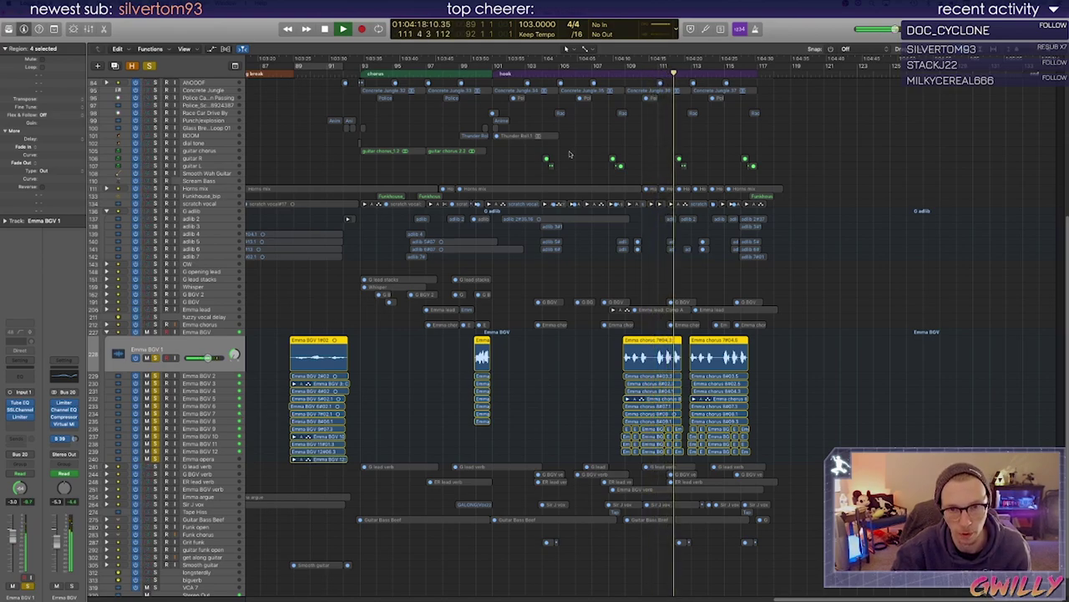
key("space")
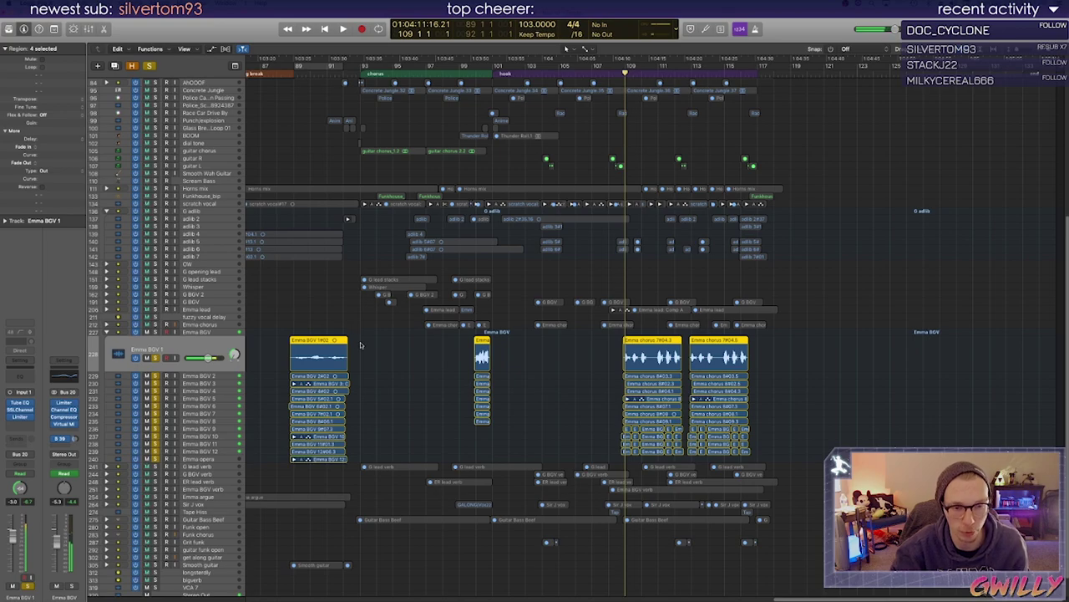
Play the full soloed Emma BGV stack in the string break from bar 89, then return the playhead to bar 89
scroll(359, 344, "left", 10)
left_click(601, 64)
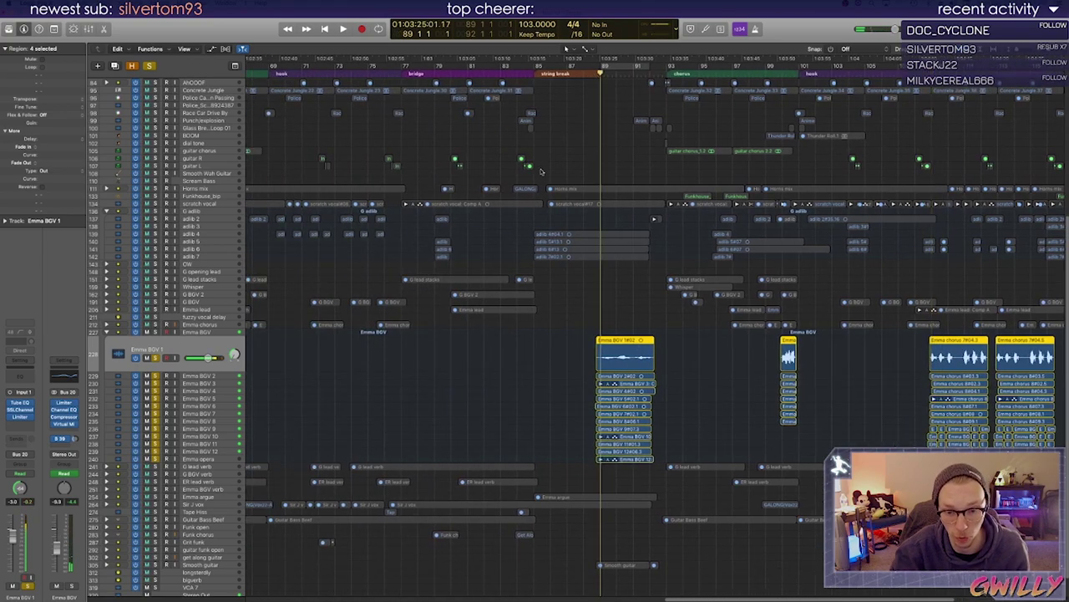
scroll(422, 323, "right", 4)
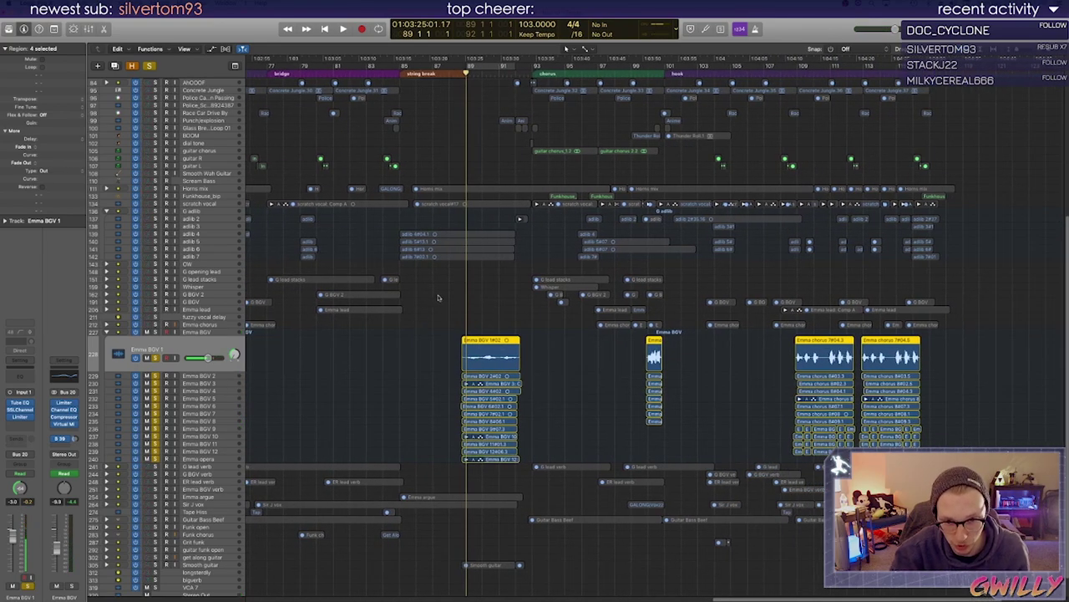
key("space")
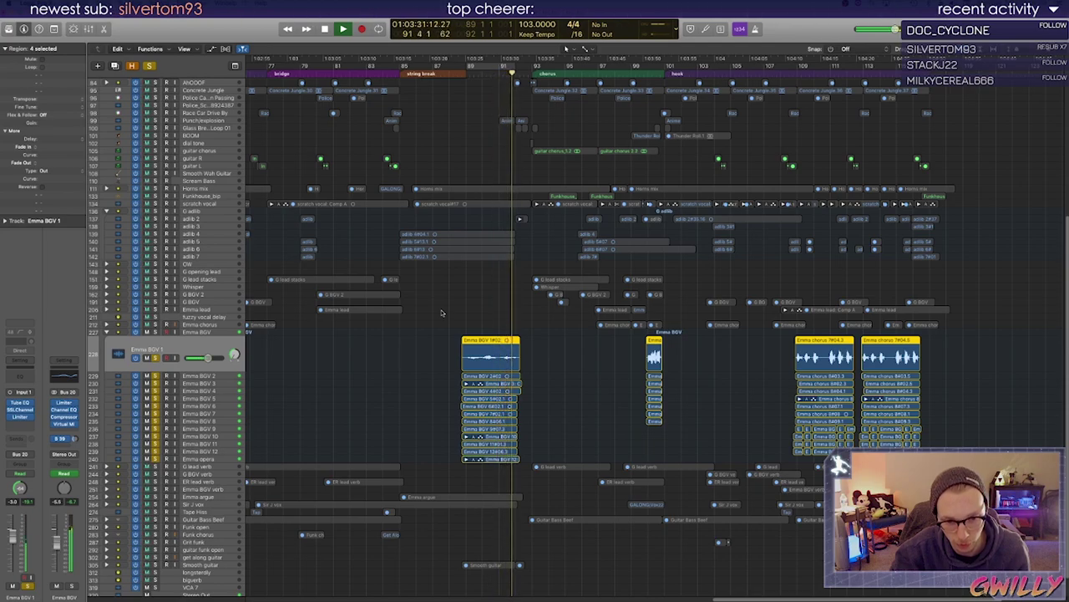
left_click(466, 73)
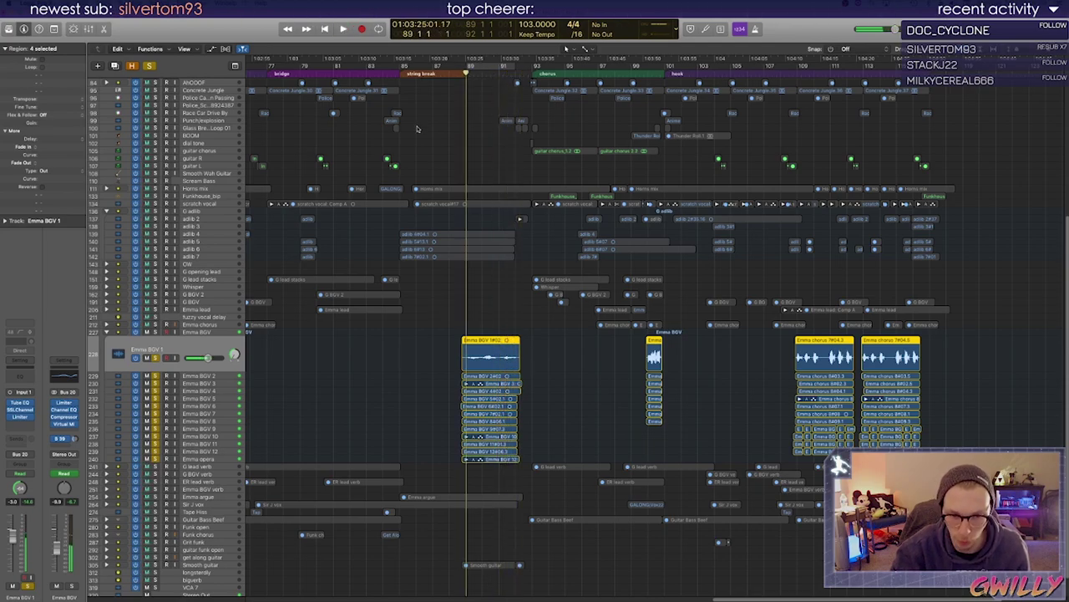
Reduce the solo to Emma BGV 1, play it from bar 89, and add Emma BGV 2 during playback
left_click_drag(155, 377, 150, 451)
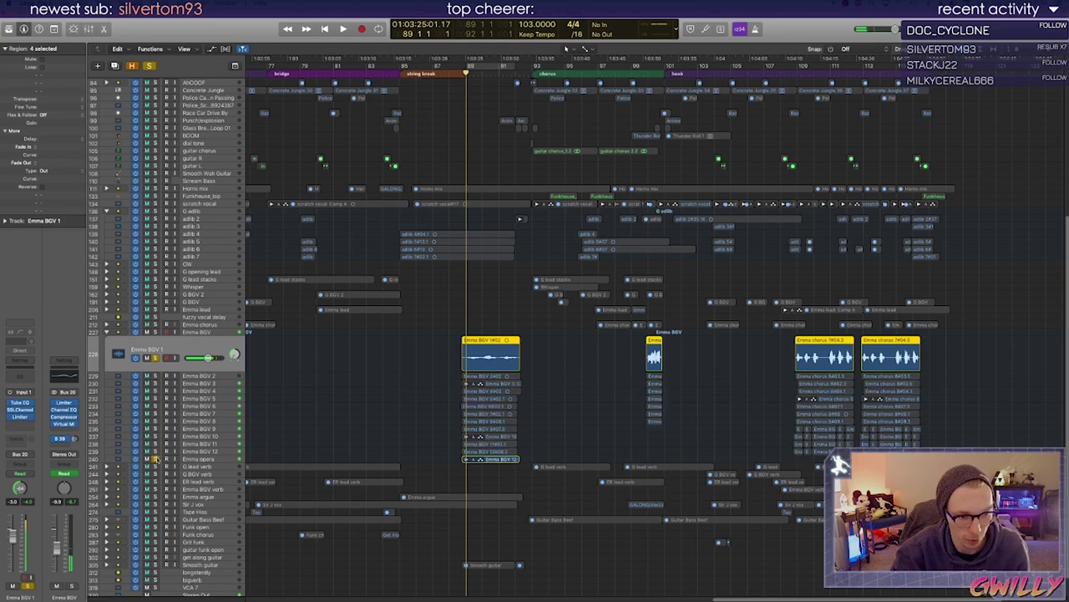
key("space")
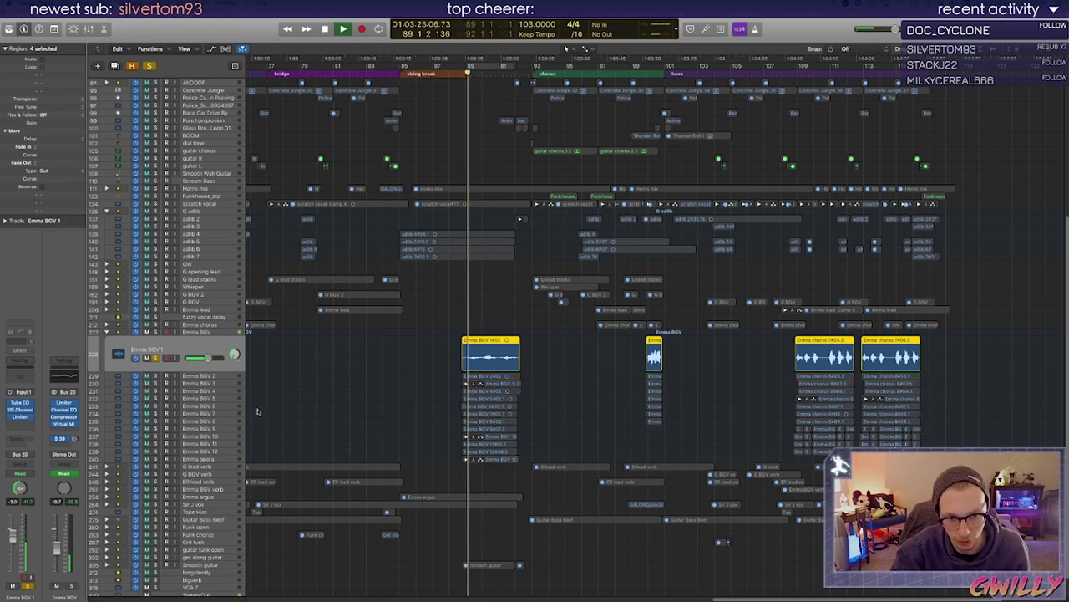
left_click(155, 376)
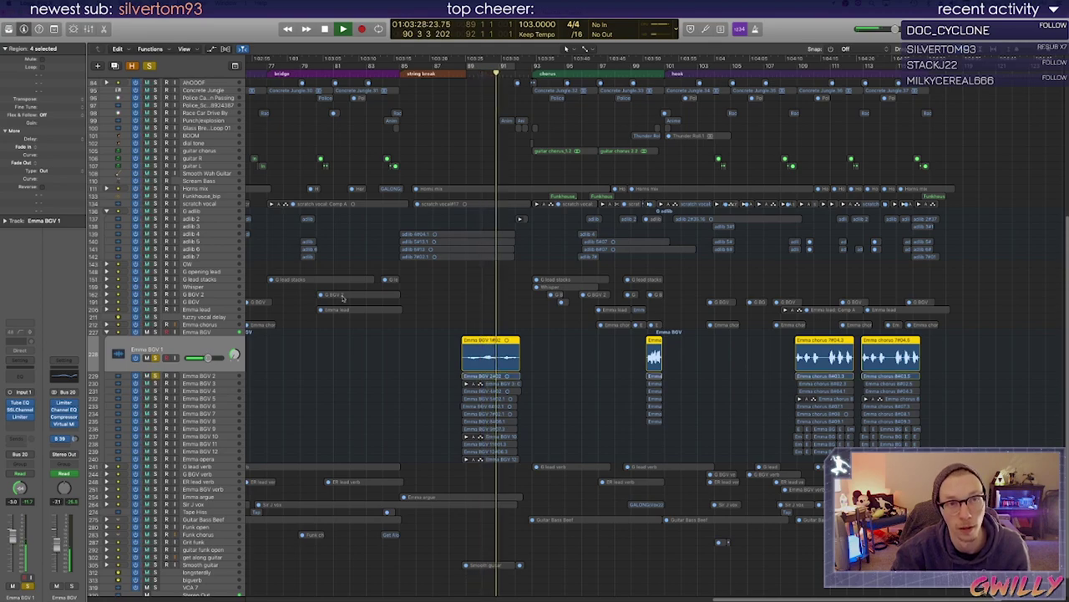
Cycle the string-break section of the Emma BGV regions from bar 89 and play Emma BGV 1 and 2 in the loop
key("space")
key("space")
key("space")
mouse_move(468, 67)
left_mouse_down()
mouse_move(520, 70)
mouse_move(466, 71)
left_mouse_up()
key("space")
key("space")
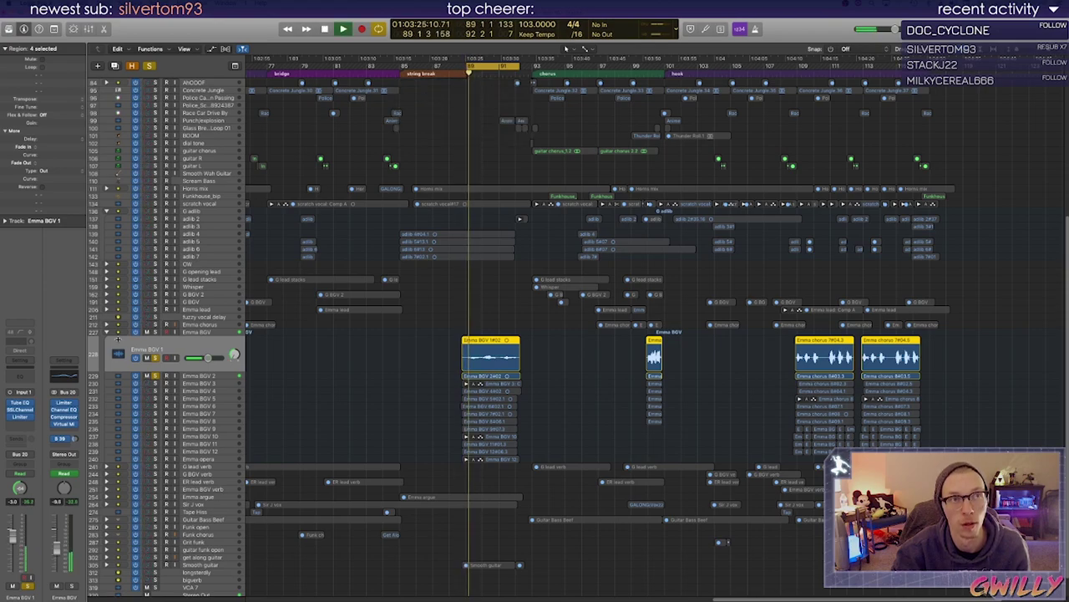
Add Emma BGV 3 to 8 to the solo one at a time while the string-break loop plays
left_click(156, 383)
left_click(156, 391)
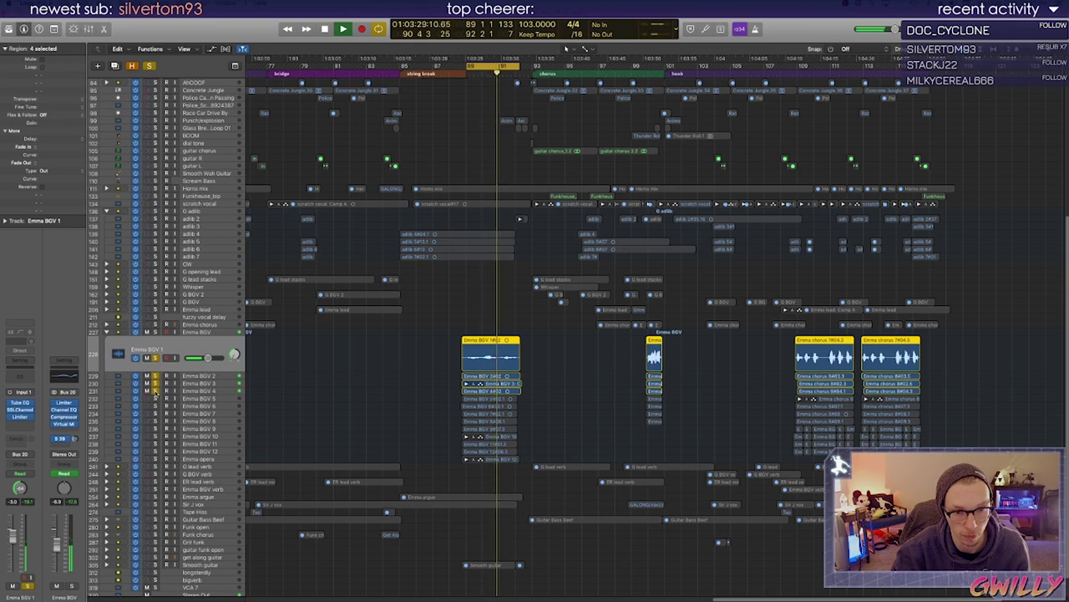
left_click(154, 398)
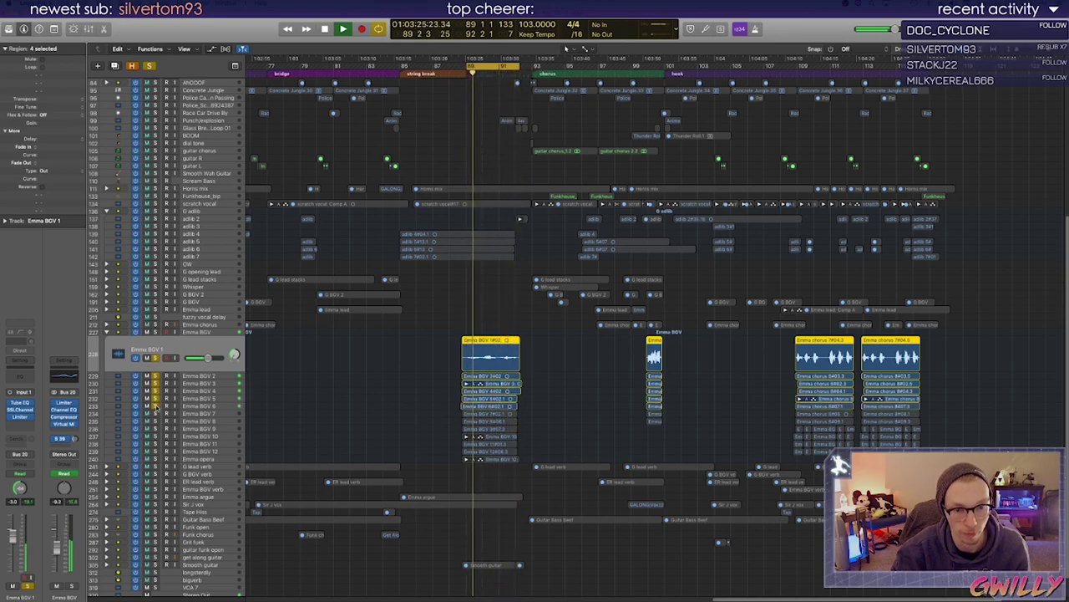
left_click(154, 406)
left_click(154, 413)
left_click(155, 421)
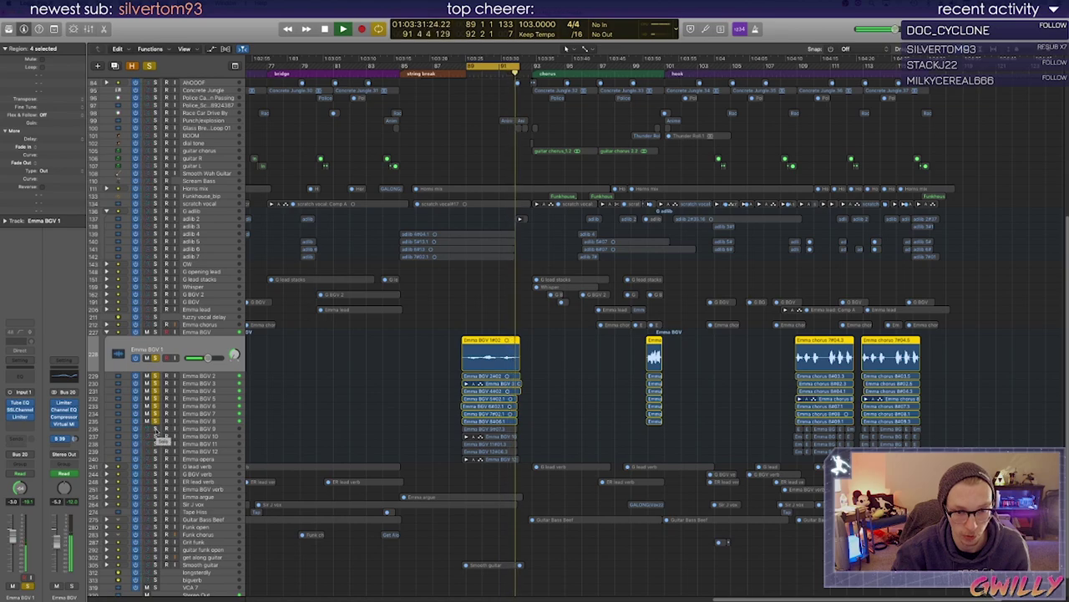
Add Emma BGV 9 to 12 and Emma opera to the solo one at a time during the looped playback
left_click(155, 429)
left_click(156, 436)
left_click(156, 444)
left_click(155, 451)
left_click(156, 458)
left_click(155, 459)
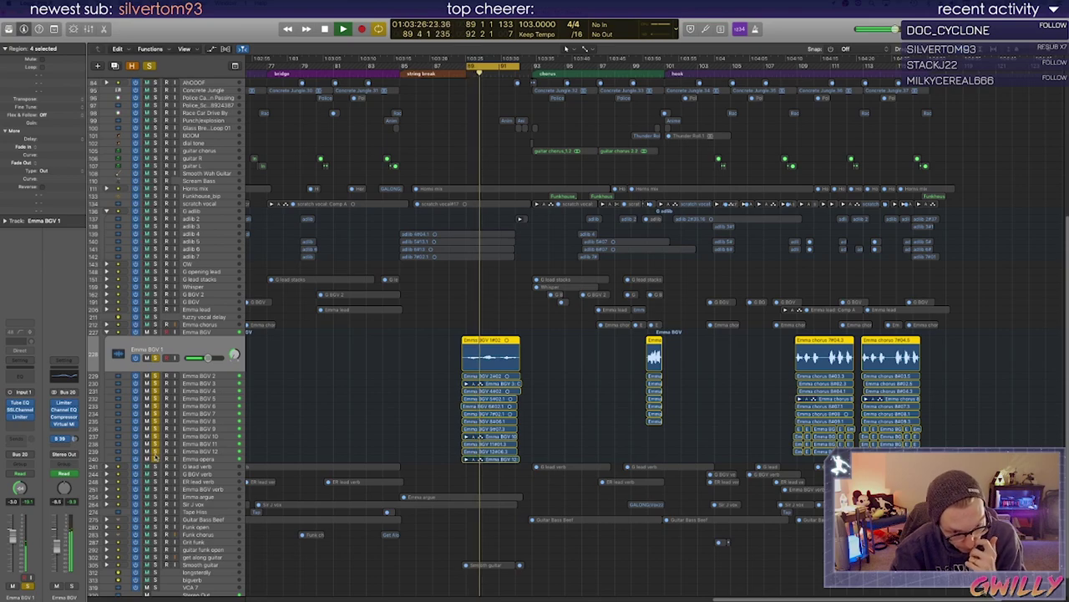
Clear the solo on Emma BGV 1 to 12, leaving only Emma opera soloed, and play it from bar 89
left_click(192, 459)
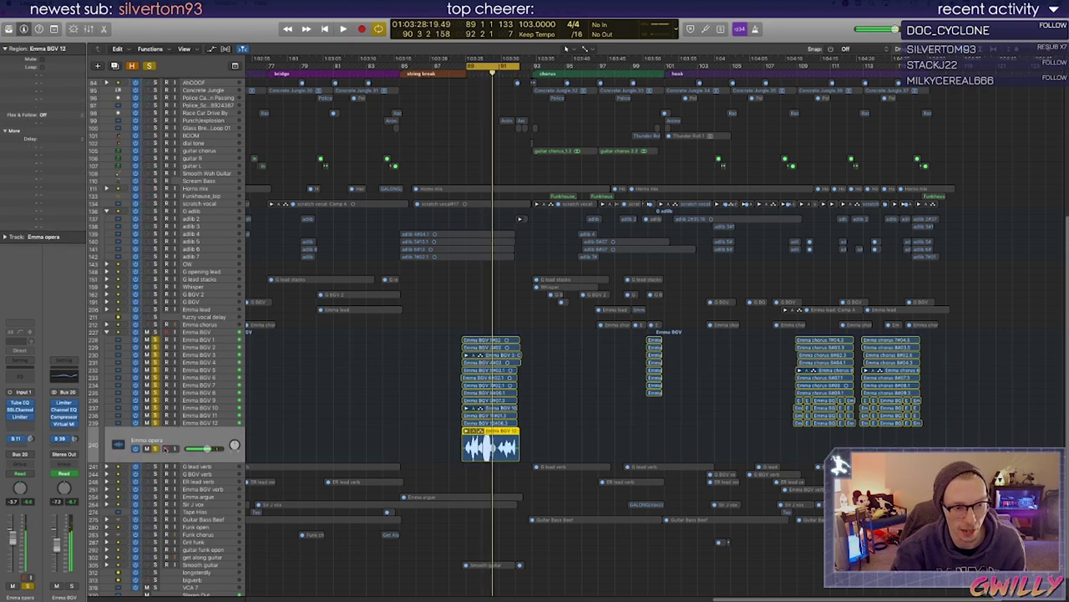
left_click(465, 76)
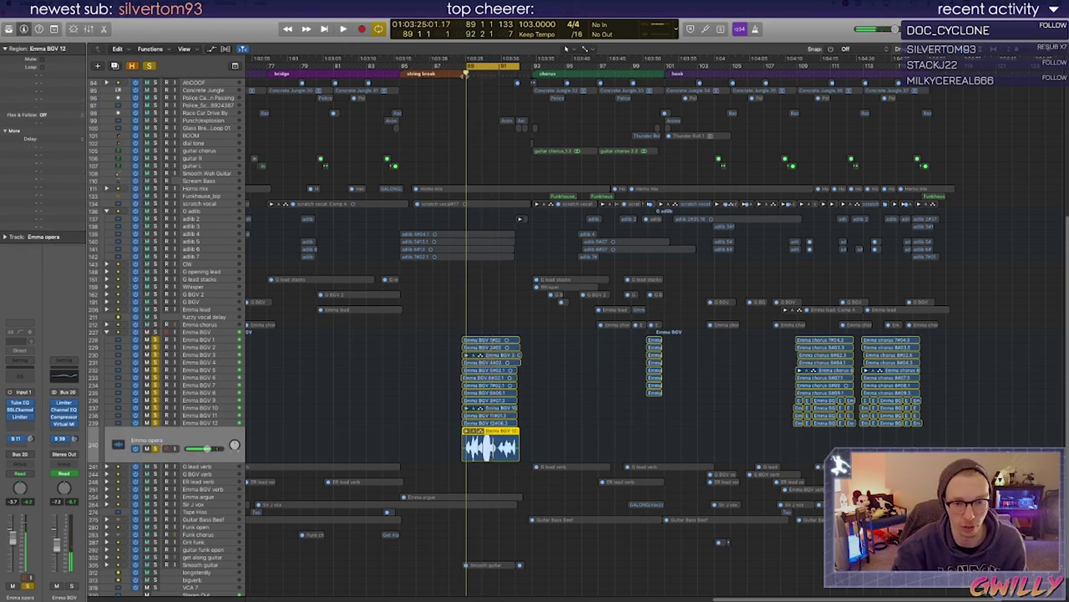
left_click(154, 333)
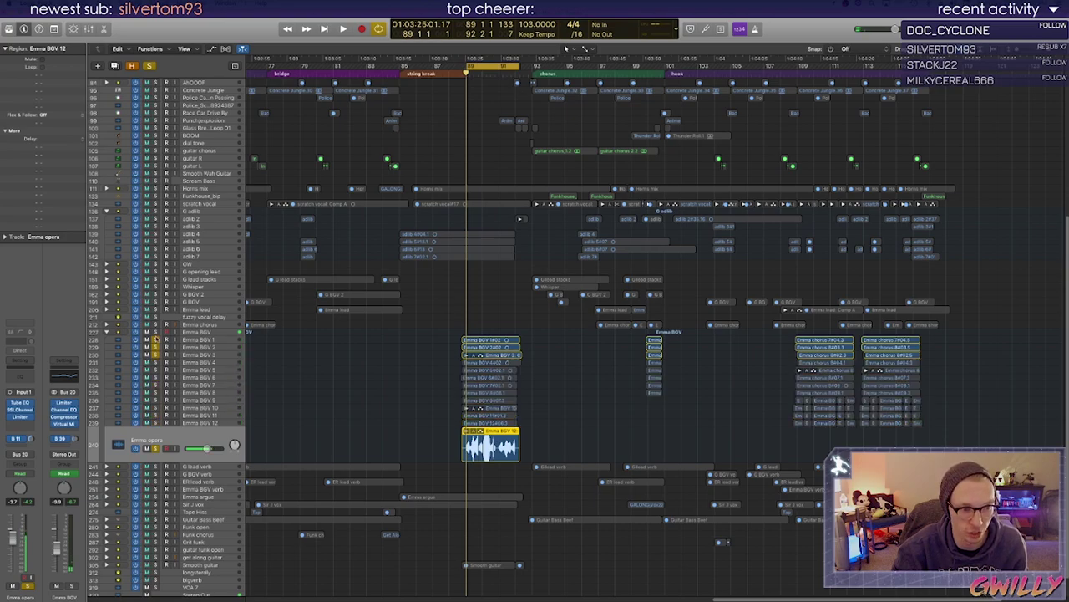
key("space")
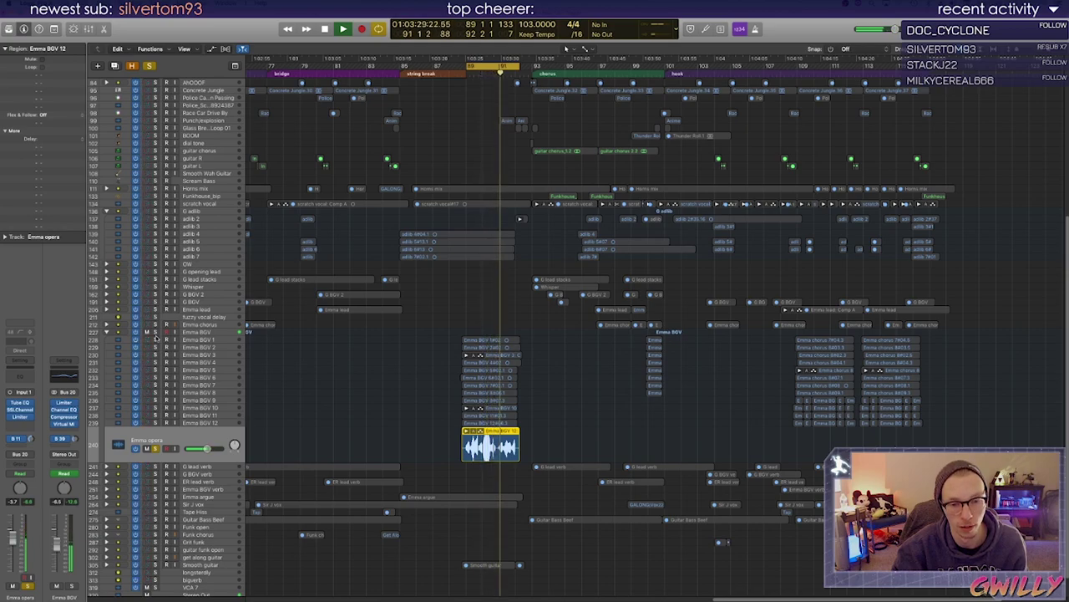
key("space")
left_click(467, 73)
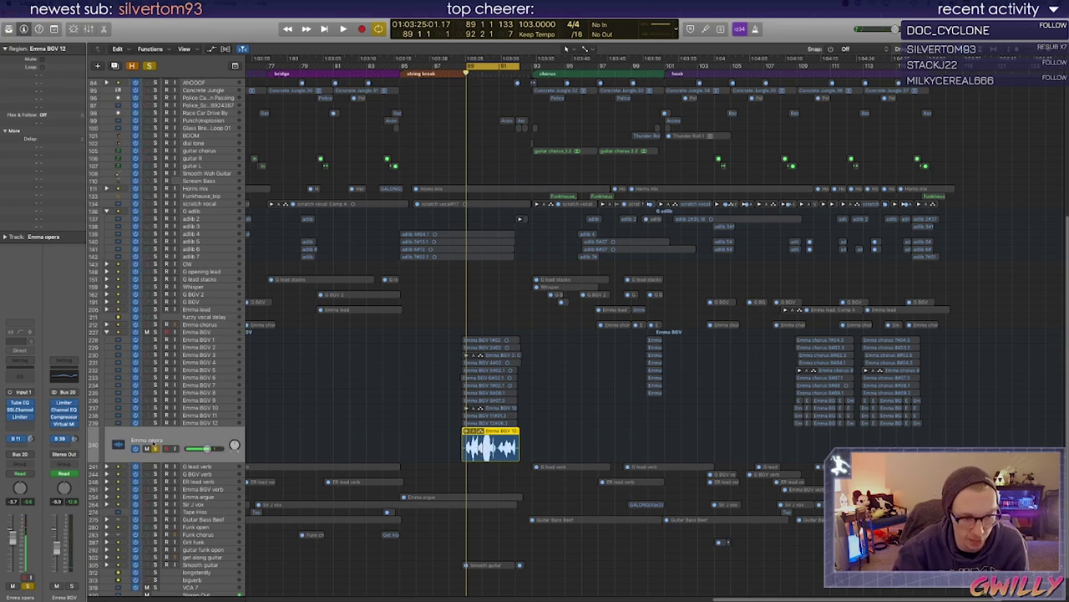
Expand the Emma opera take folder, play its comp in the string-break loop, and save the project
left_click(466, 431)
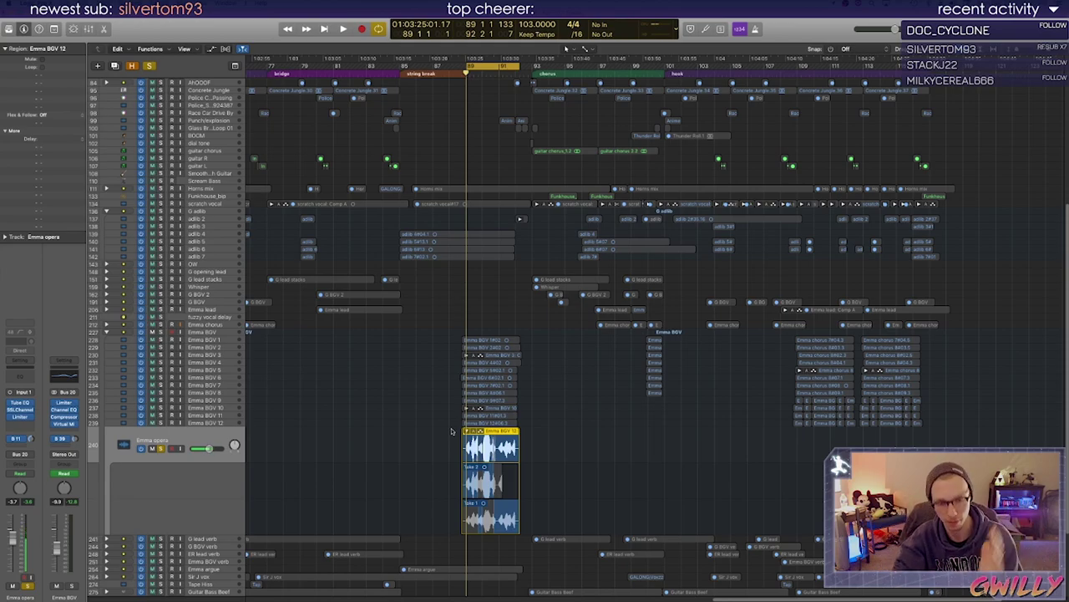
key("space")
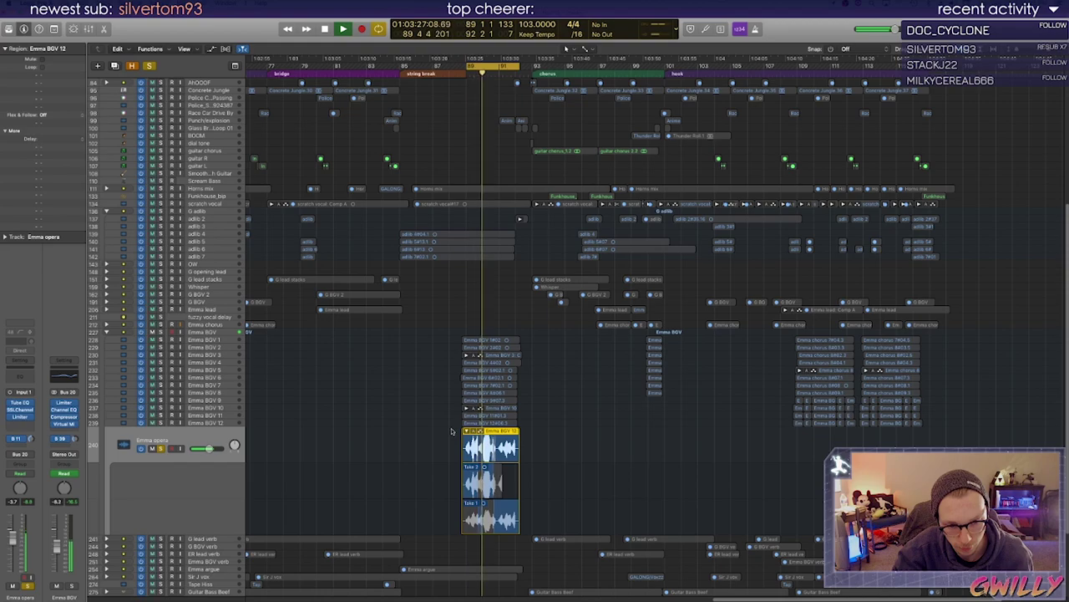
key("space")
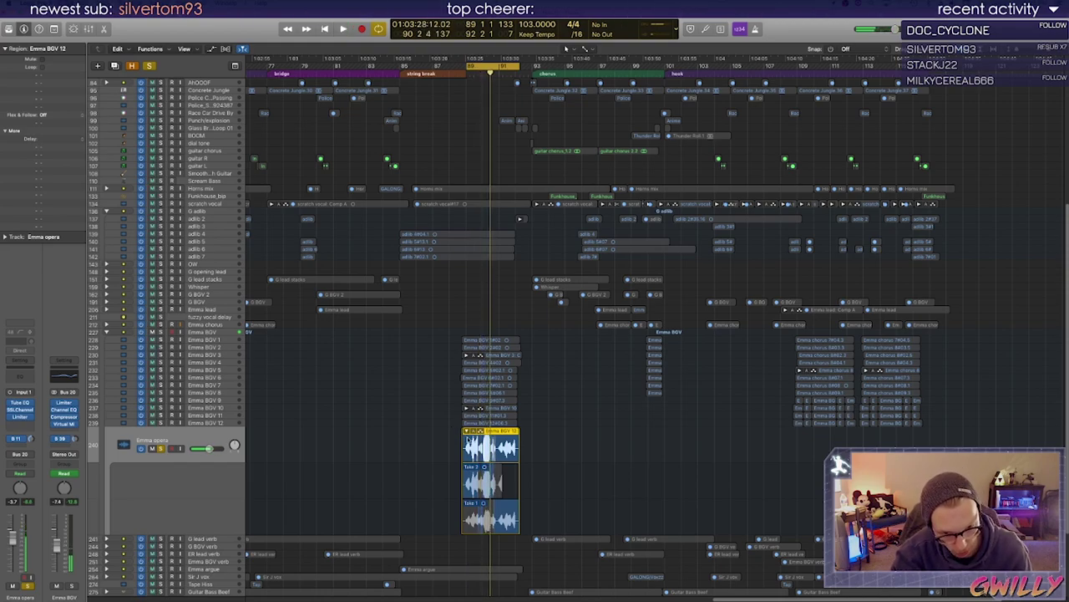
key("super+s")
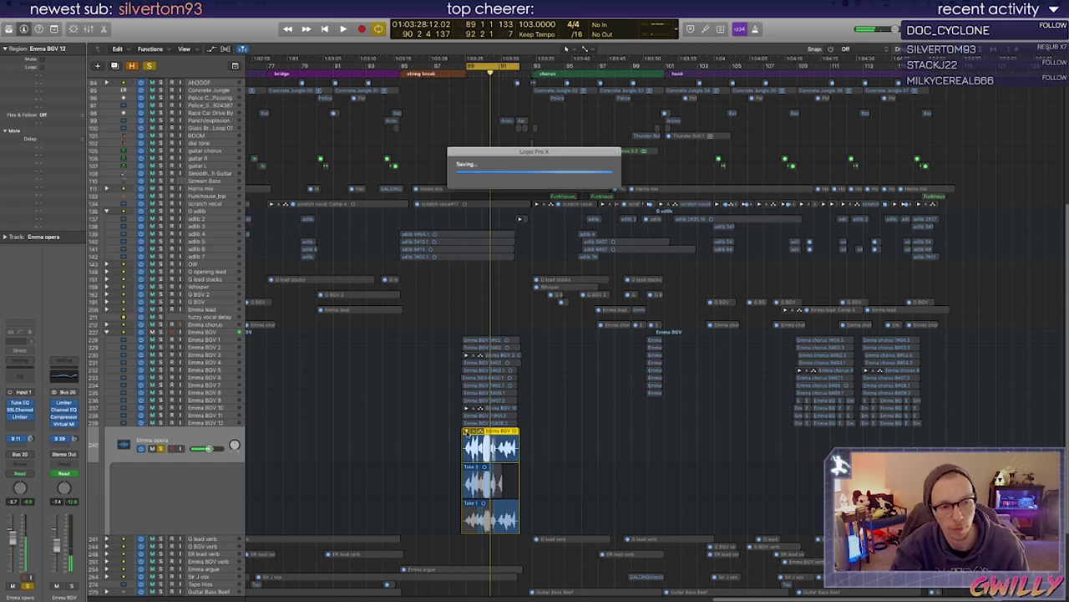
Compare the channel strips of individual Emma BGV tracks, including 12, 2 and 7, and reselect Emma opera
left_click(216, 423)
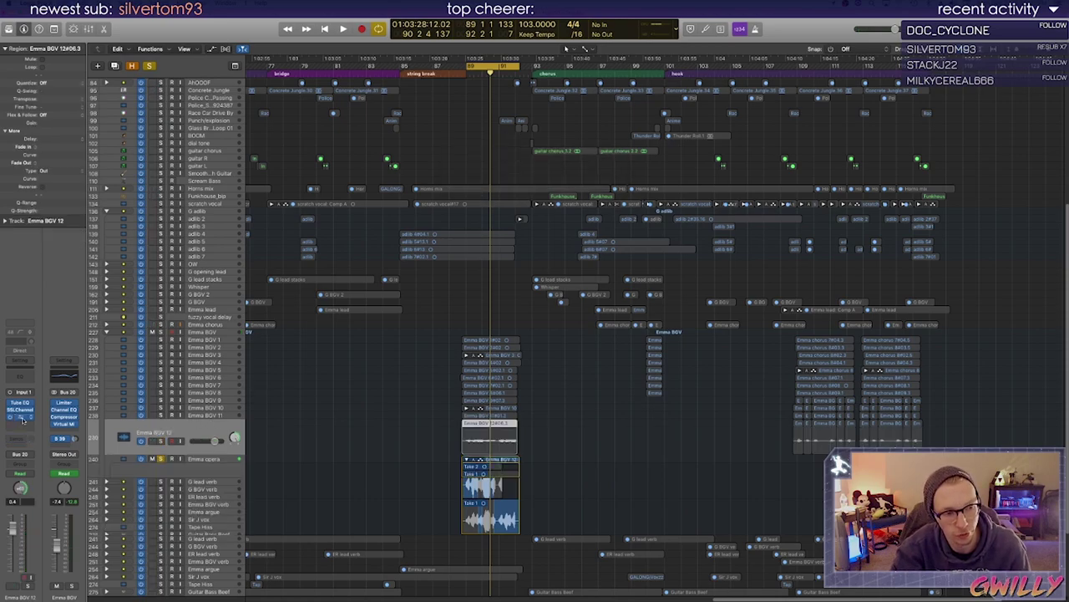
left_click(198, 348)
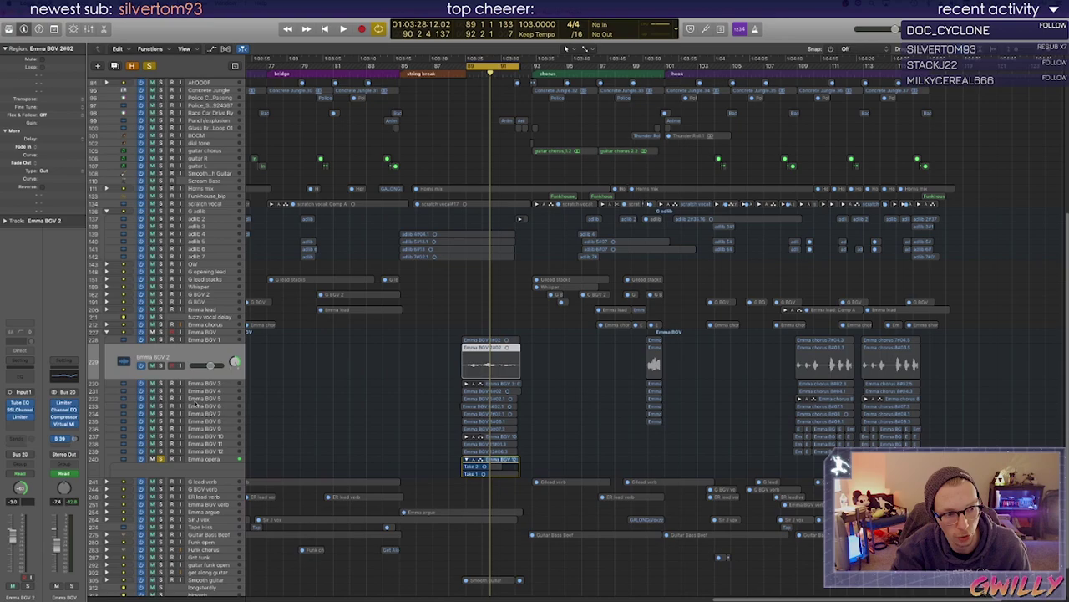
left_click(206, 431)
left_click(195, 395)
left_click(195, 385)
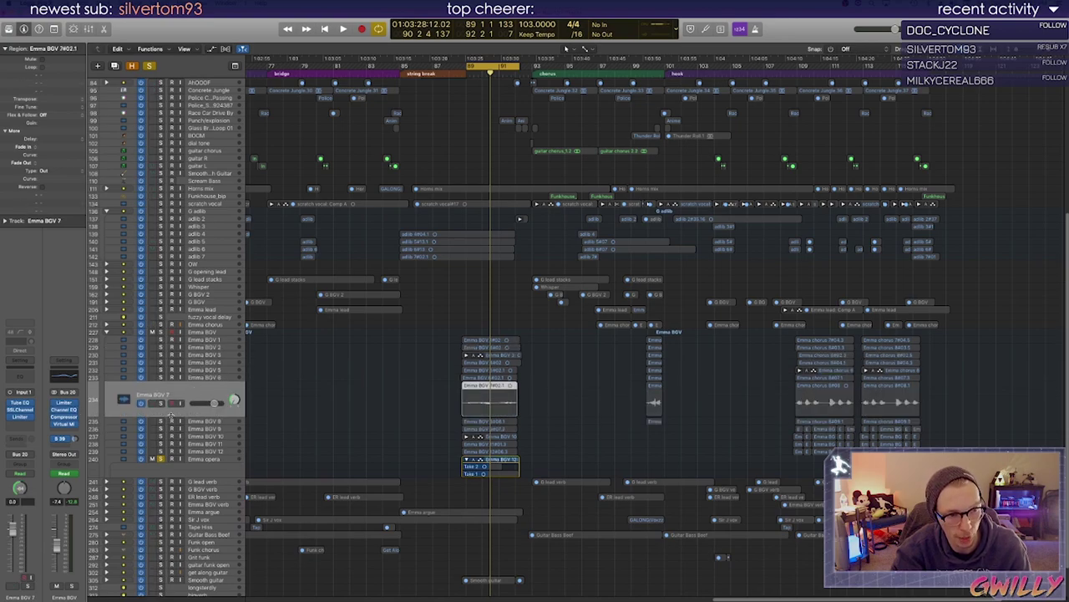
left_click(203, 459)
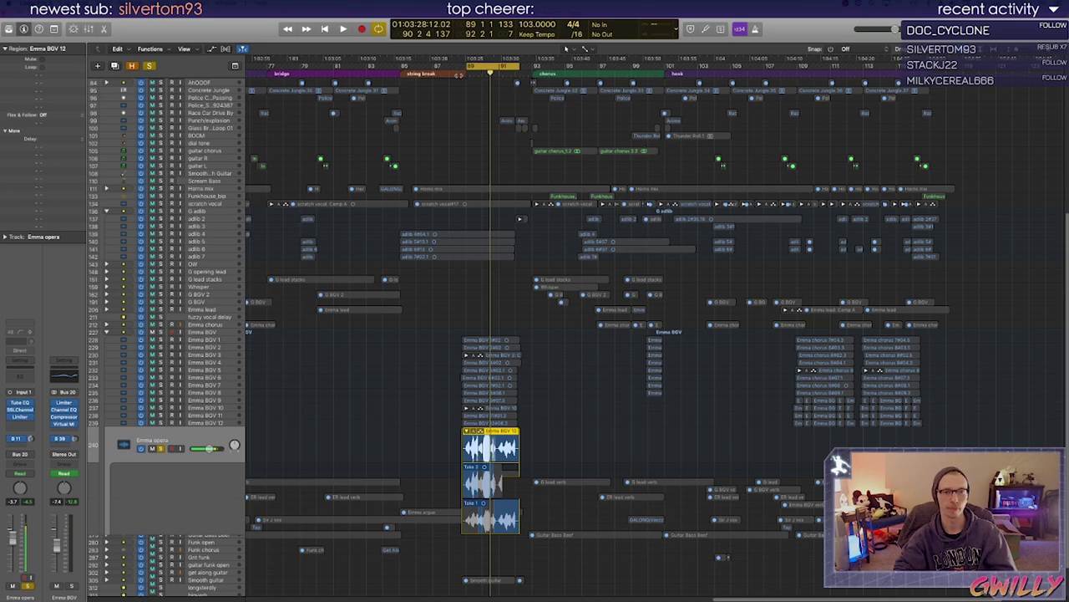
Solo Emma BGV 1 to 12 again alongside Emma opera and play the full stack from bar 89
left_click(463, 73)
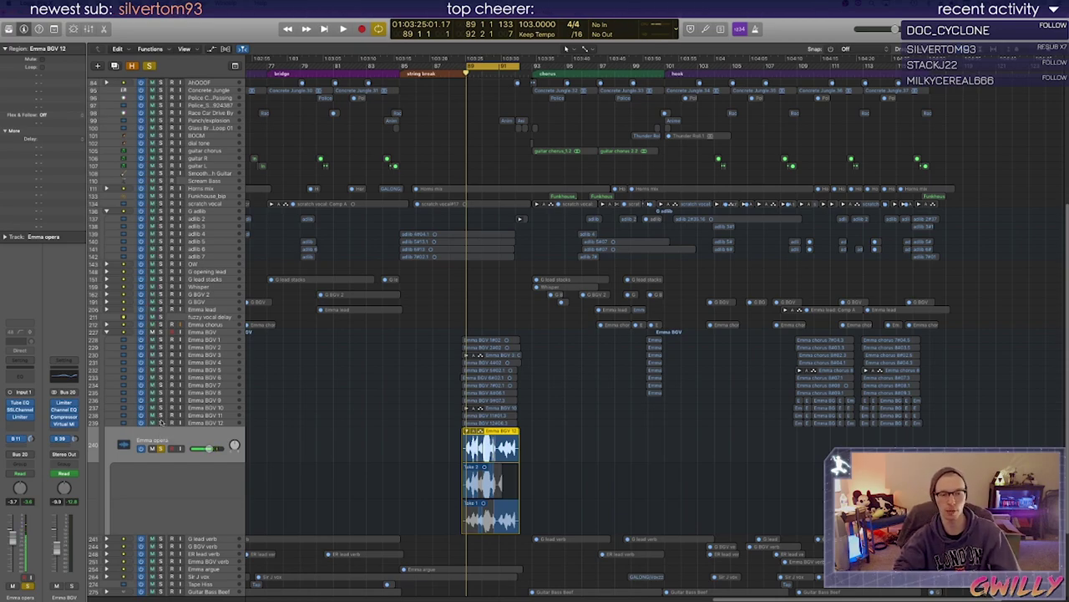
left_click_drag(161, 422, 156, 334)
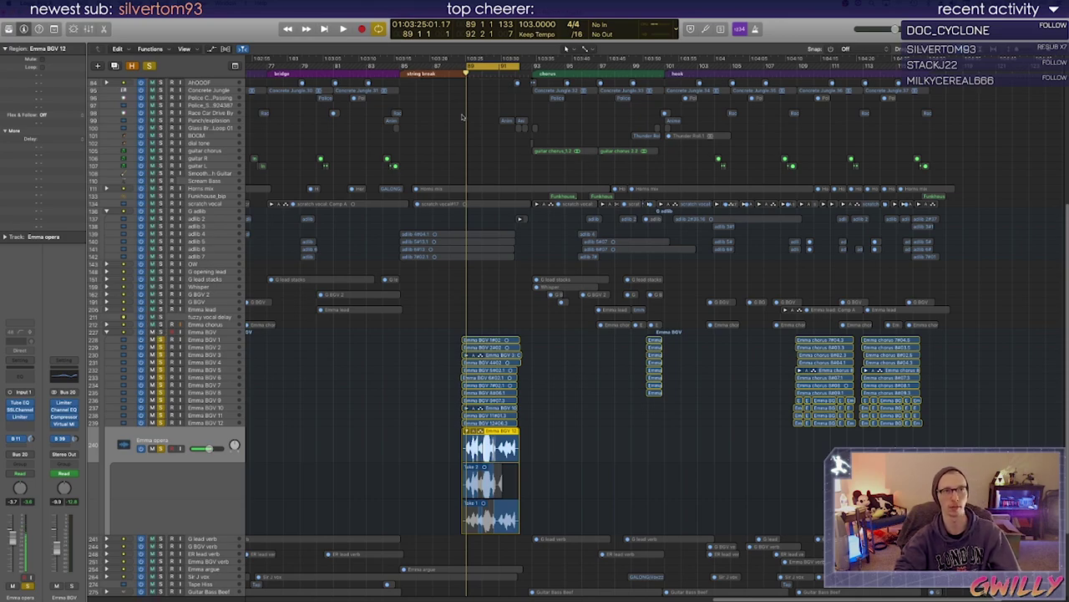
key("space")
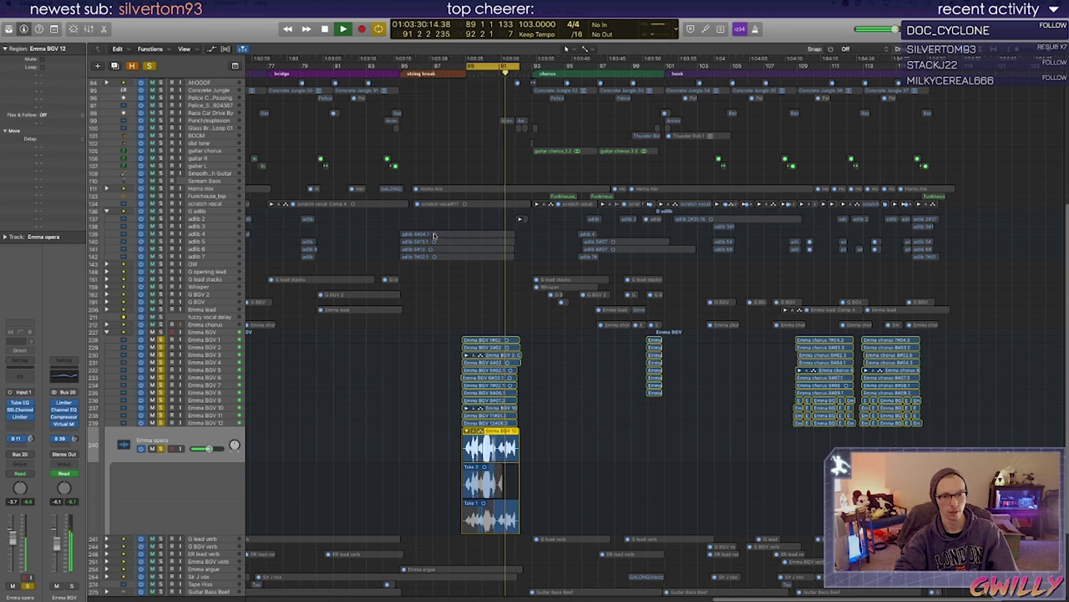
key("space")
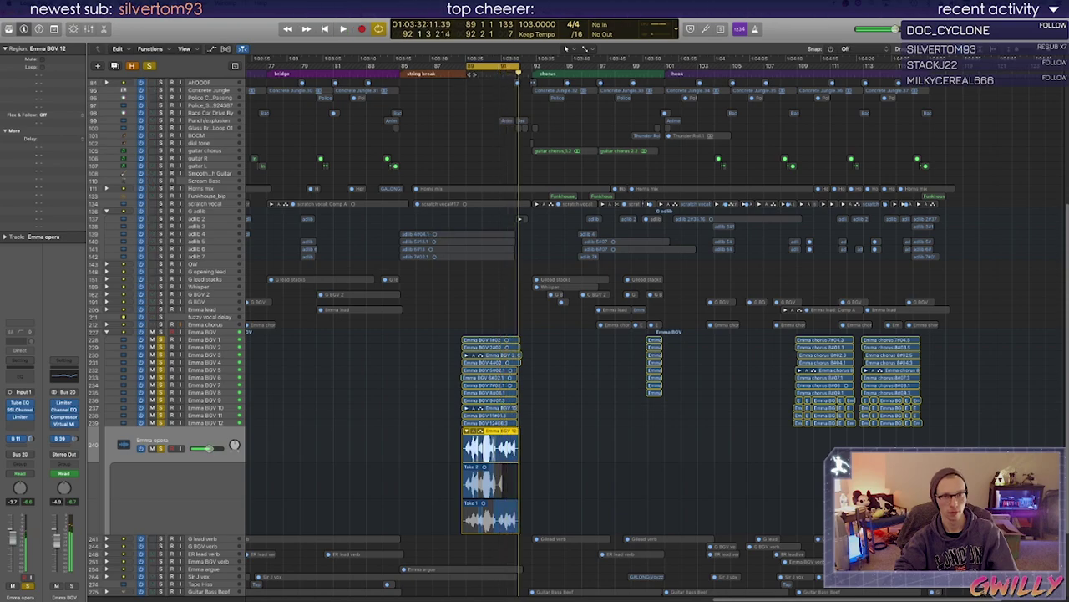
left_click(469, 73)
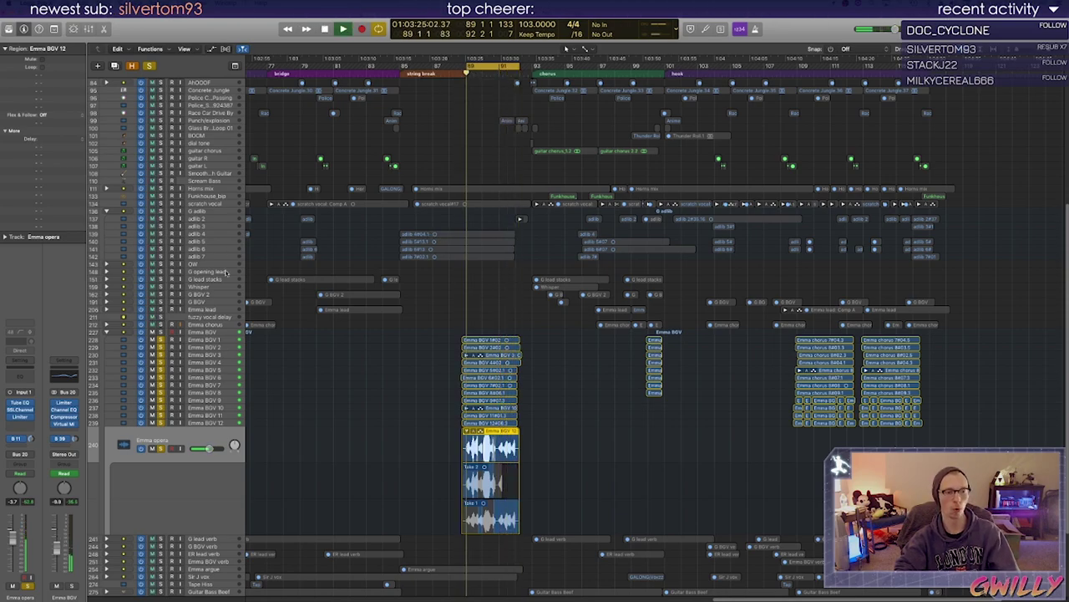
Select the Emma BGV 1 track, save the project, and replay the soloed stack in the string-break loop
left_click(200, 340)
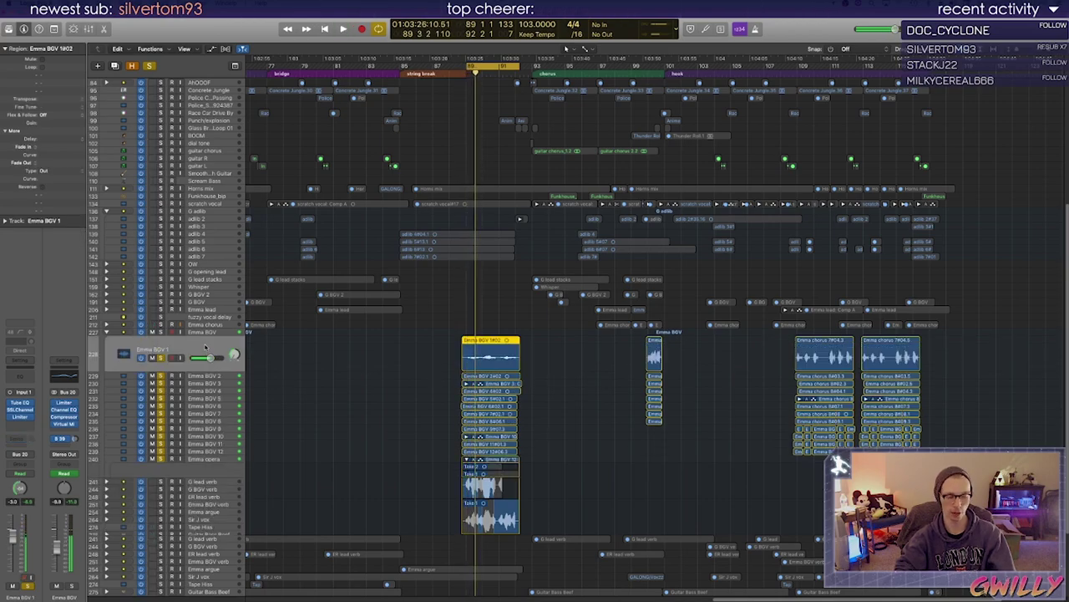
key("super+s")
key("space")
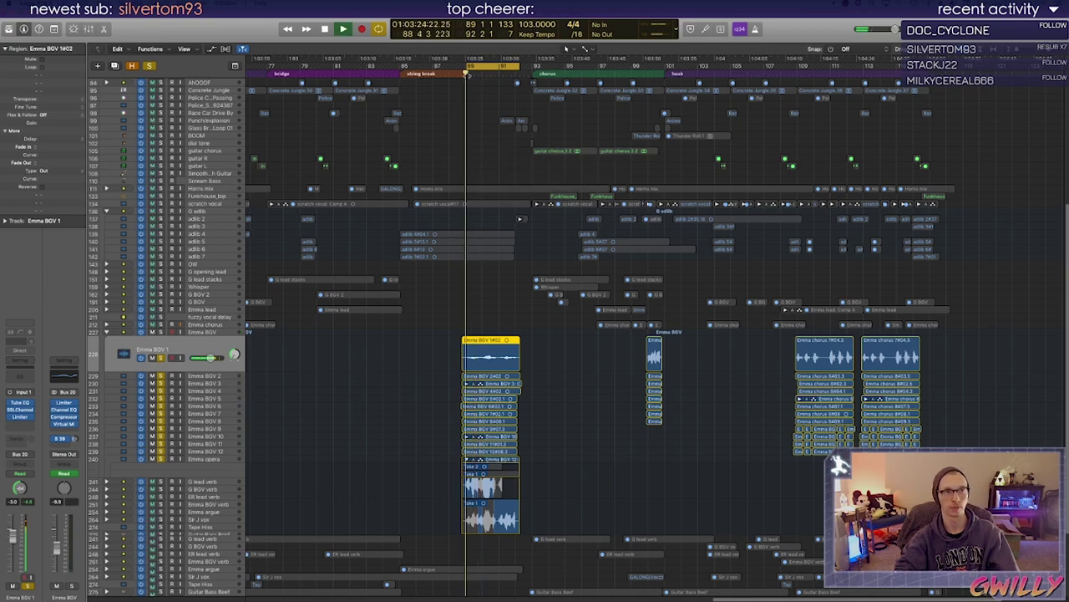
key("space")
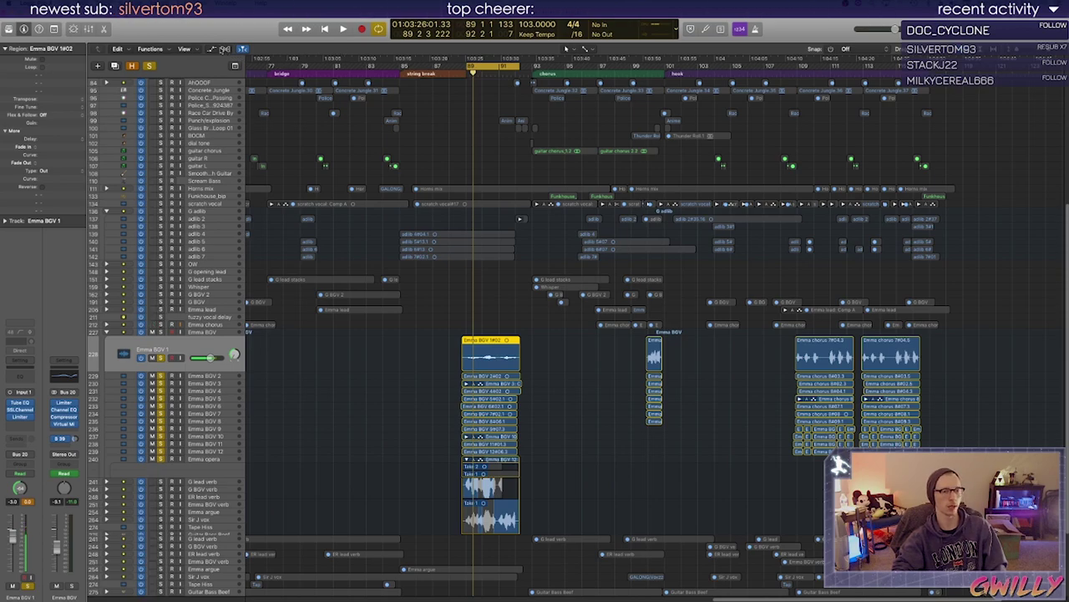
Toggle the Flex controls in the track headers and play more of the soloed string-break loop
left_click(225, 49)
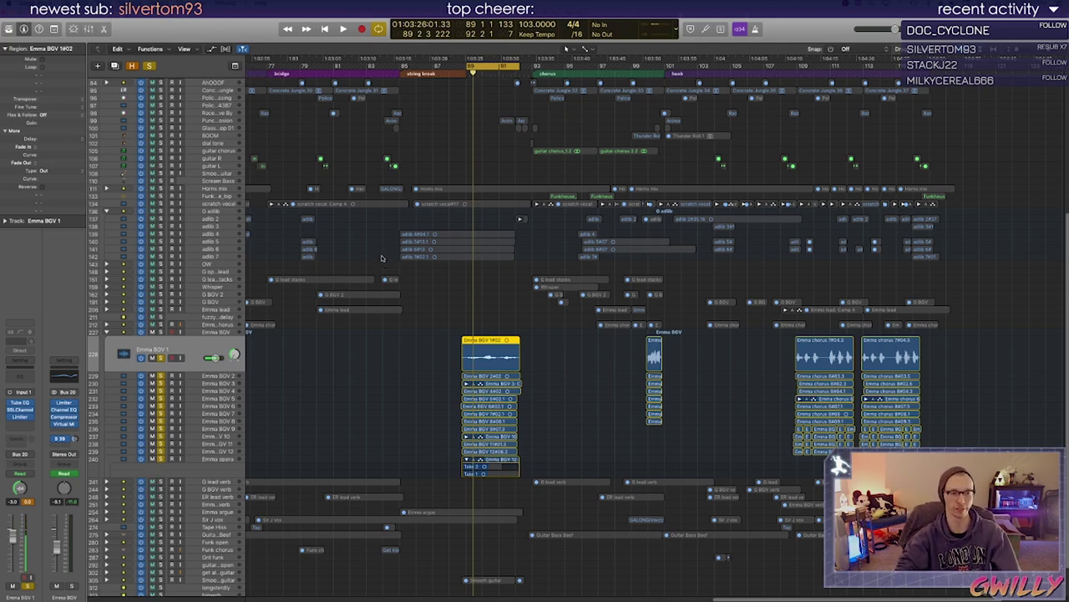
key("space")
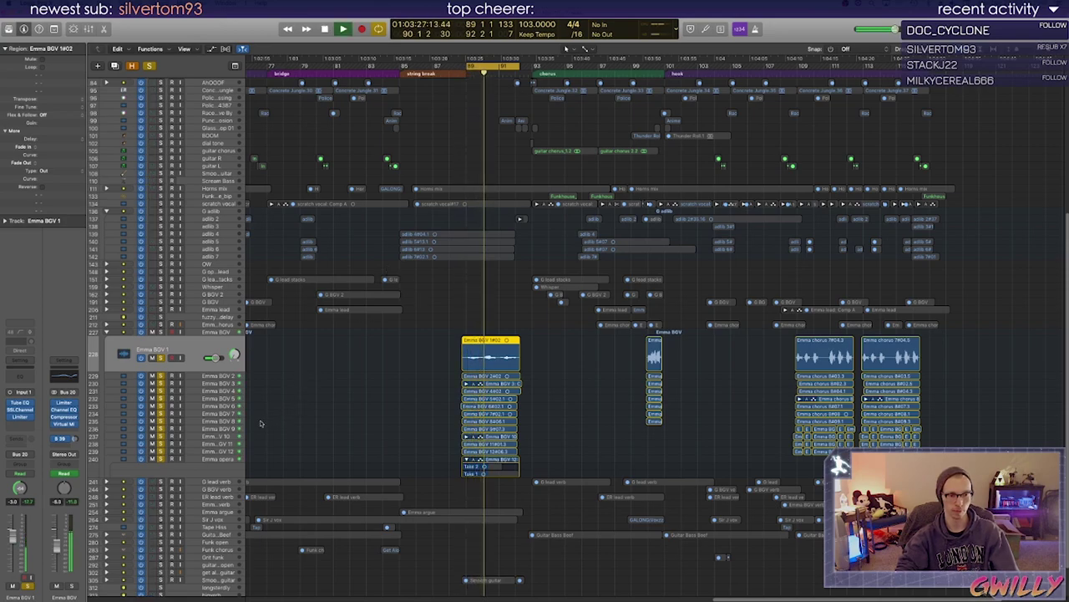
key("space")
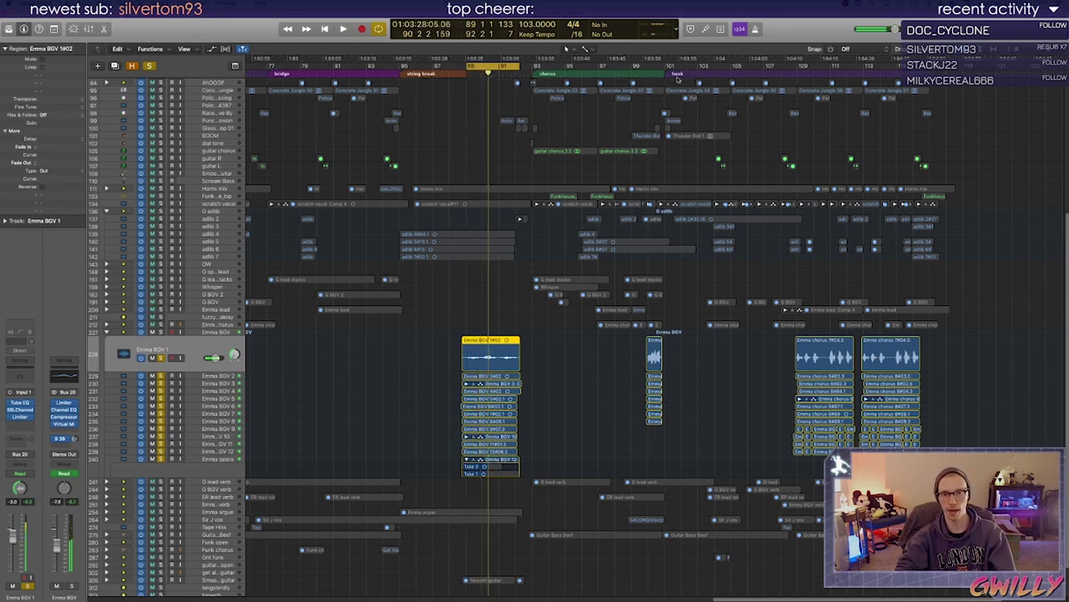
Play the short Emma BGV phrase from bar 100, just before the hook, with the cycle off
left_click(647, 77)
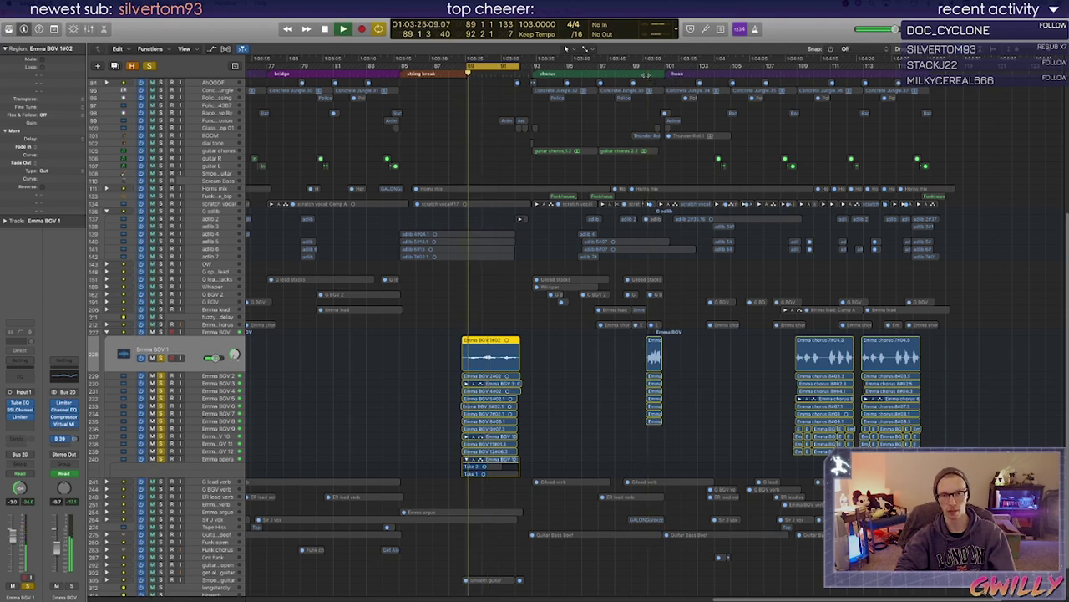
key("space")
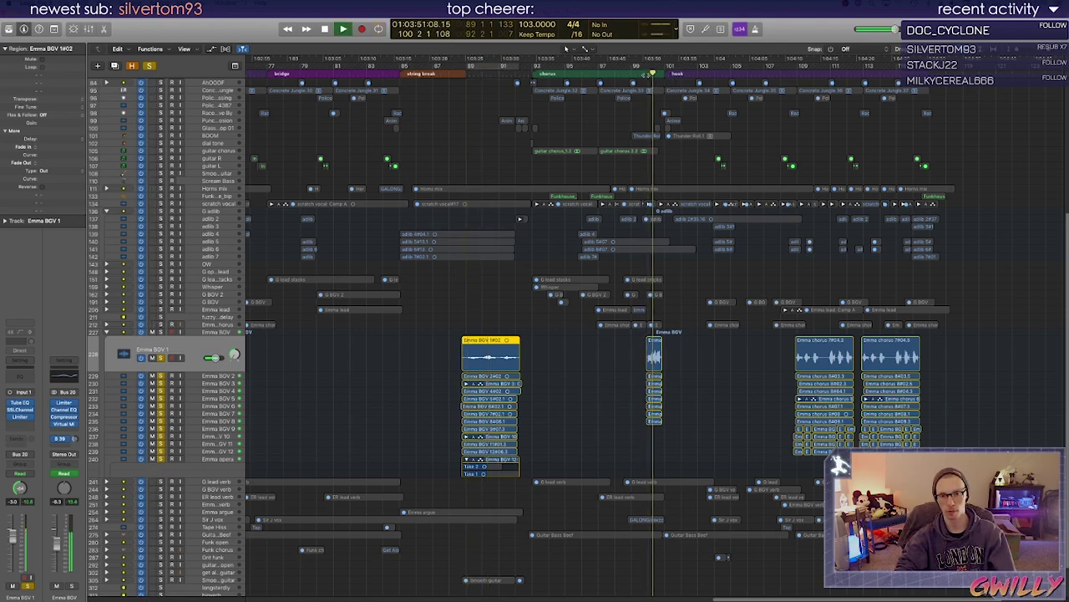
key("space")
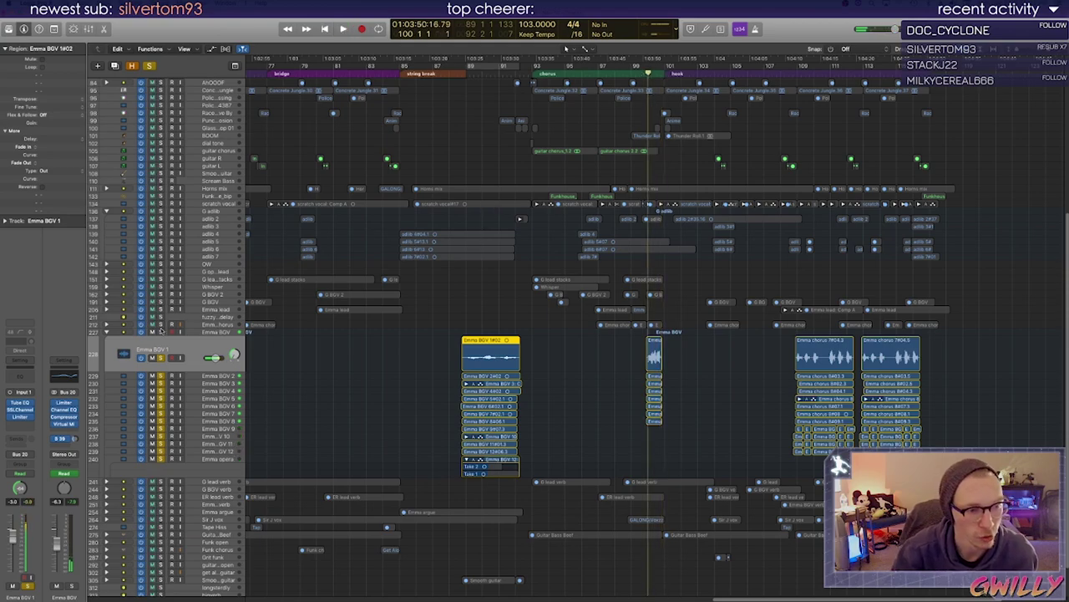
Solo all vocal tracks from scratch vocal through Emma argue, including the verb stacks, and collapse the Emma BGV and G adlib stacks
left_click_drag(161, 331, 159, 204)
scroll(221, 395, "down", 3)
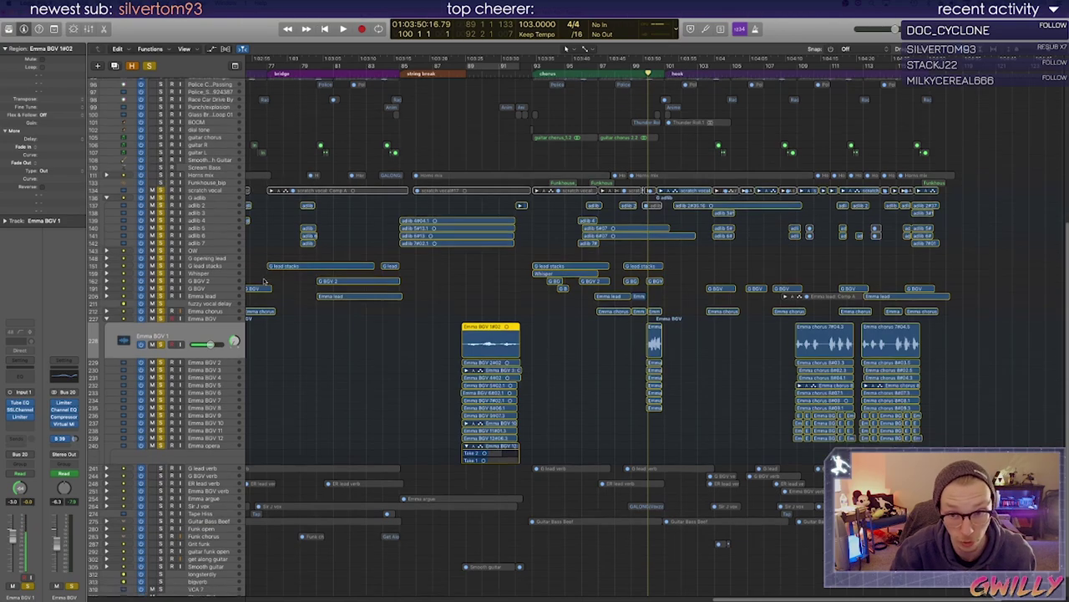
left_click(106, 293)
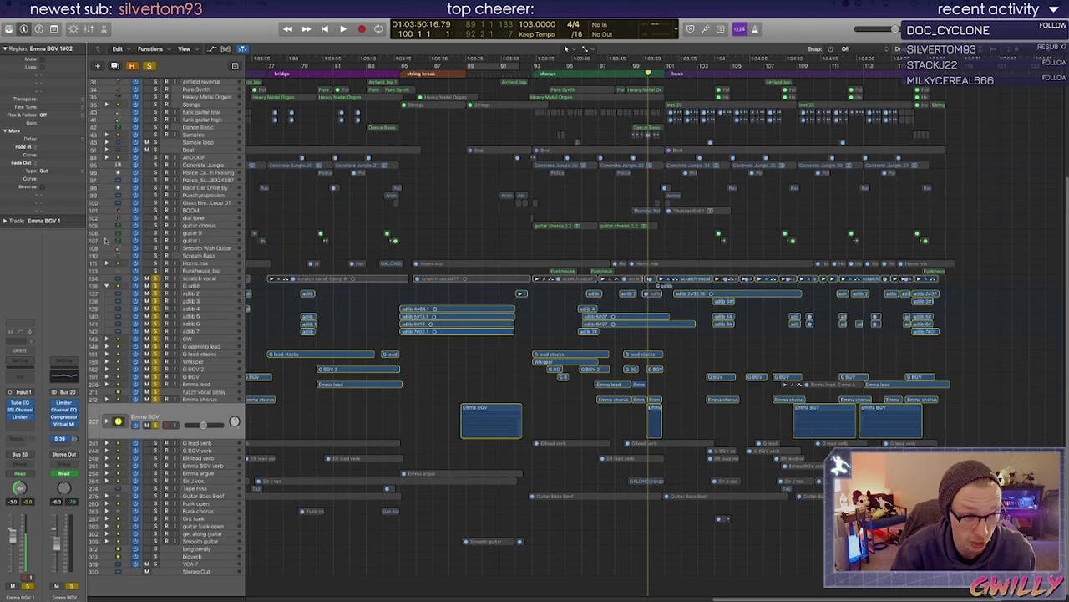
left_click(107, 286)
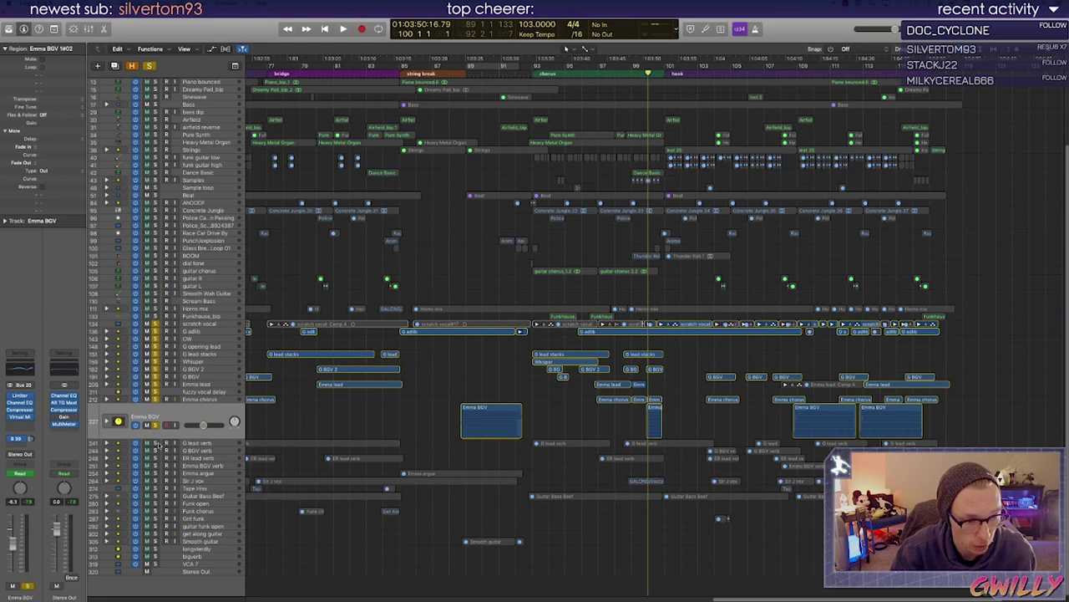
left_click_drag(154, 444, 154, 472)
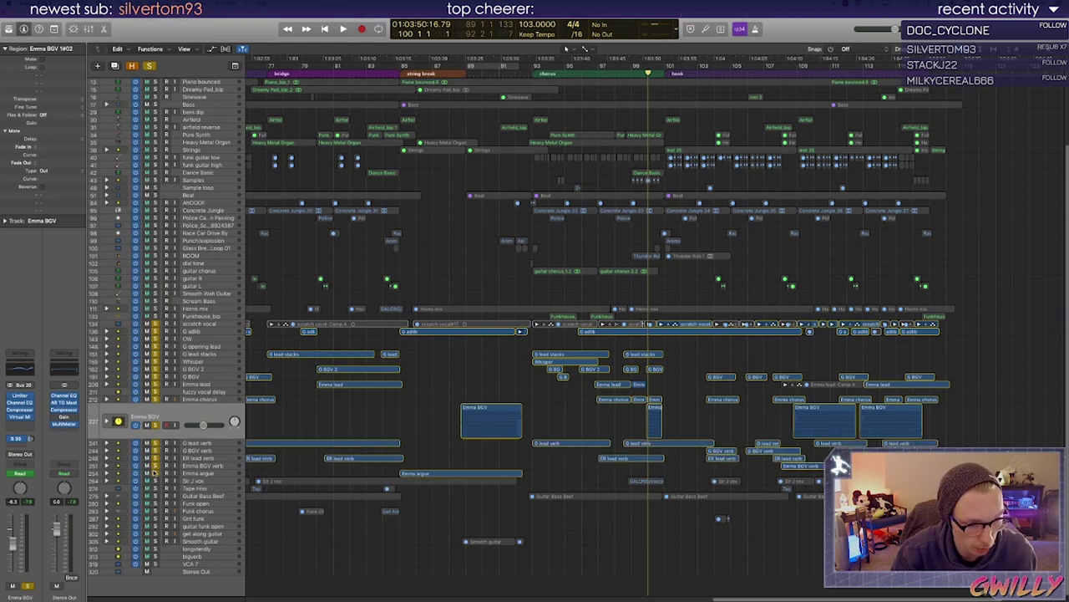
Play the soloed vocals from bar 100, skip ahead into the hook, and replay its ending from around bar 116
key("space")
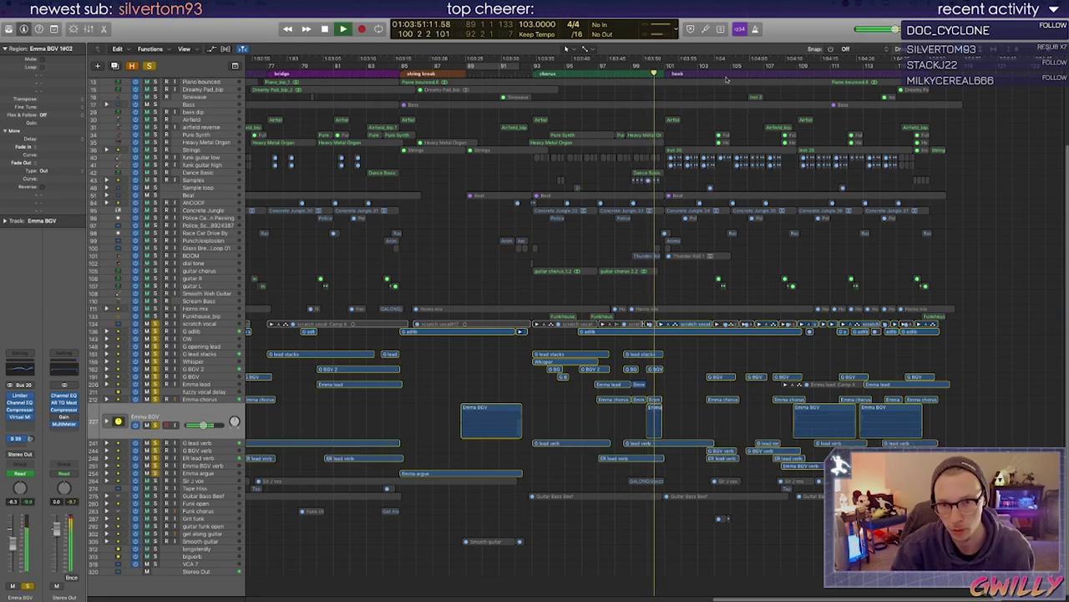
left_click(814, 75)
left_click(788, 74)
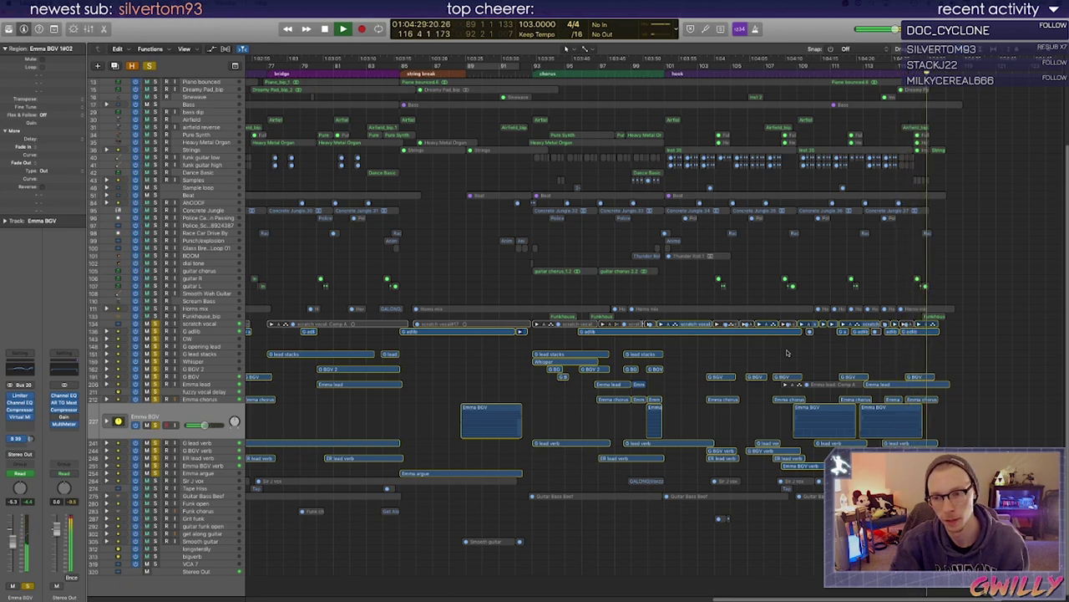
key("Return")
left_click(921, 71)
key("space")
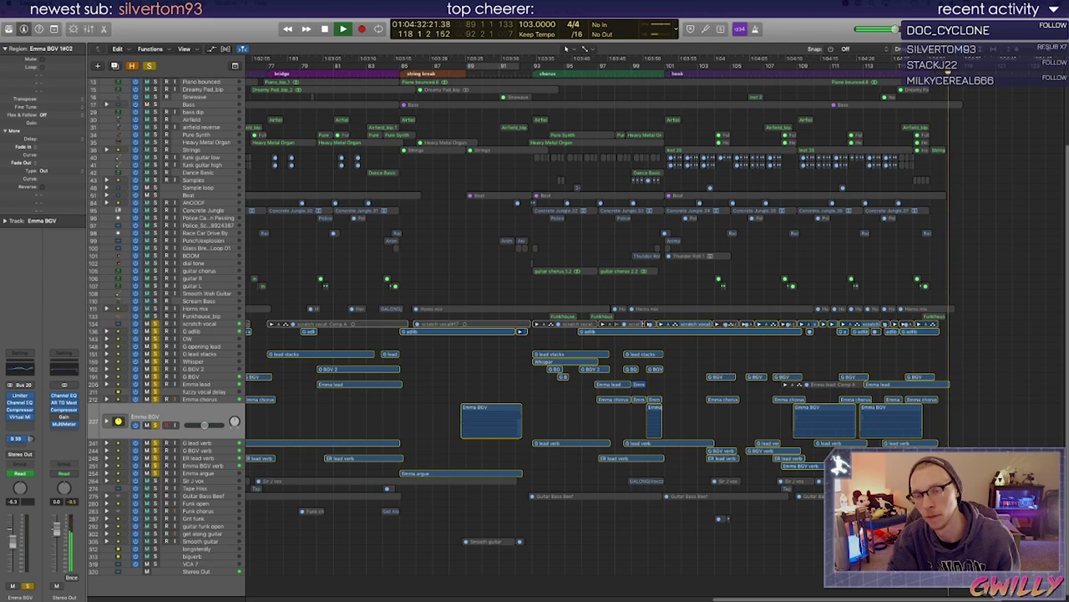
key("space")
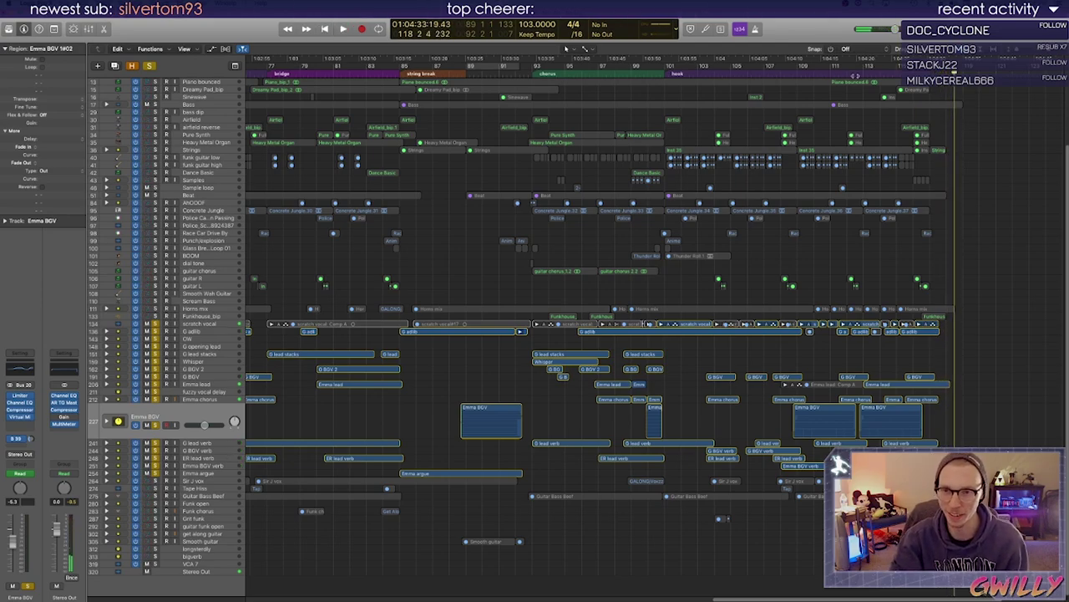
Move the playhead to bar 85 at the start of the string break and unsolo the vocal tracks from Emma argue up to scratch vocal
left_click(813, 74)
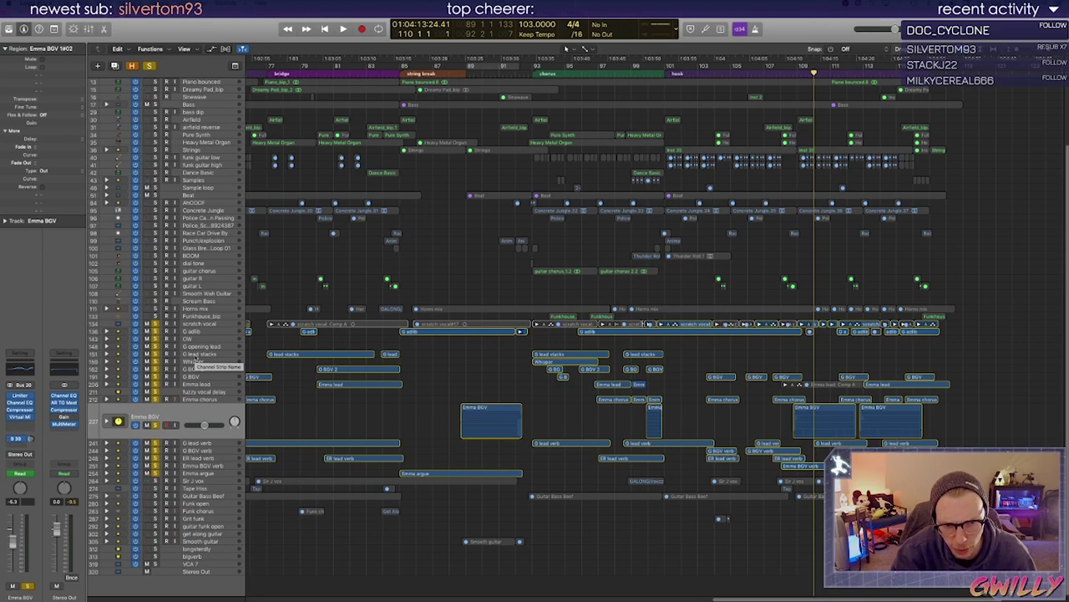
scroll(377, 451, "left", 10)
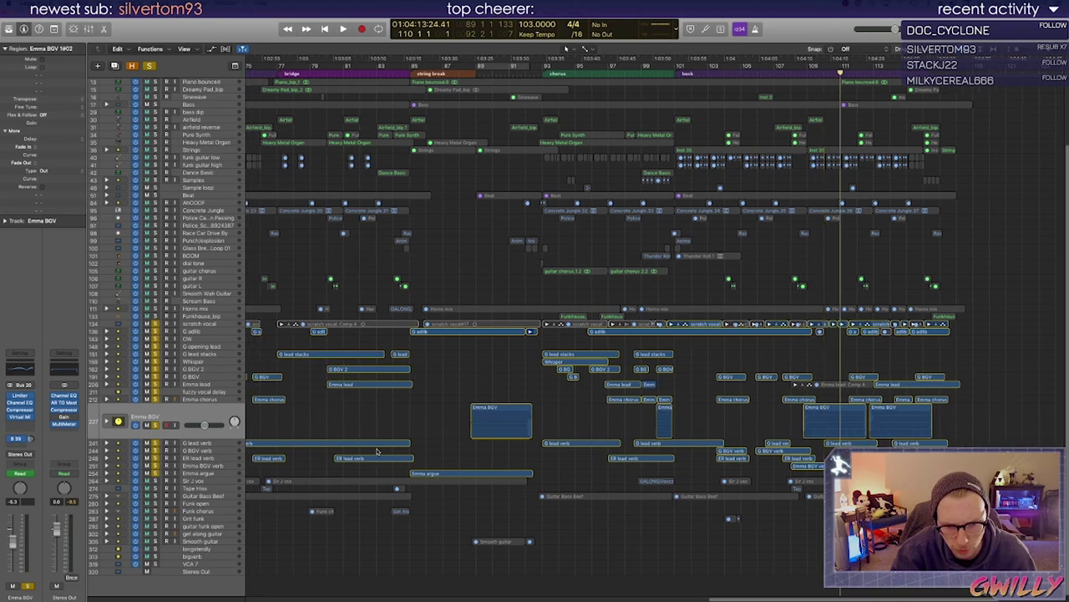
scroll(377, 451, "right", 10)
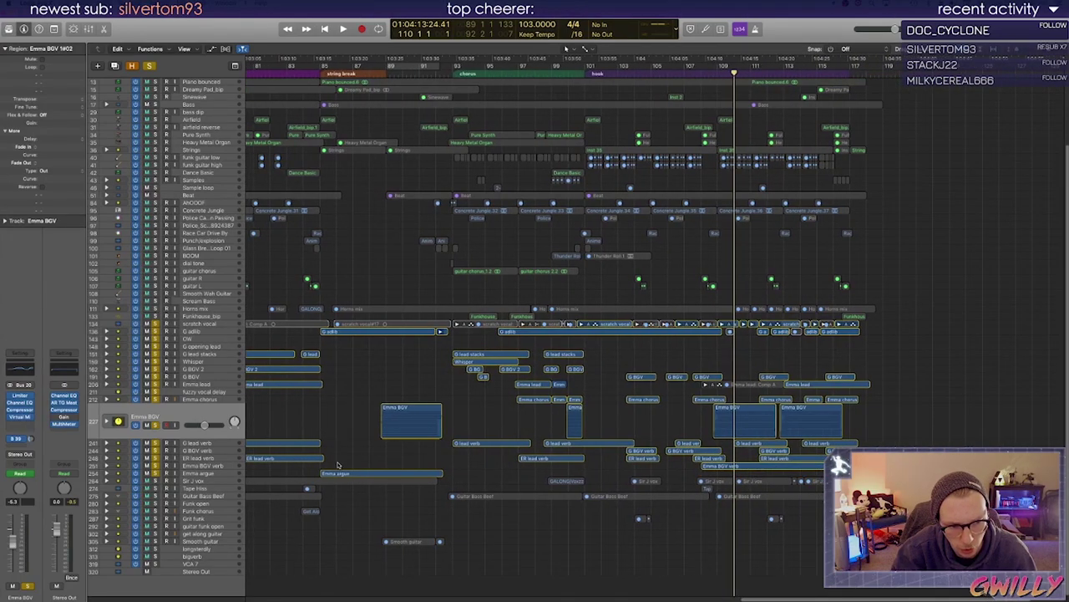
left_click(321, 70)
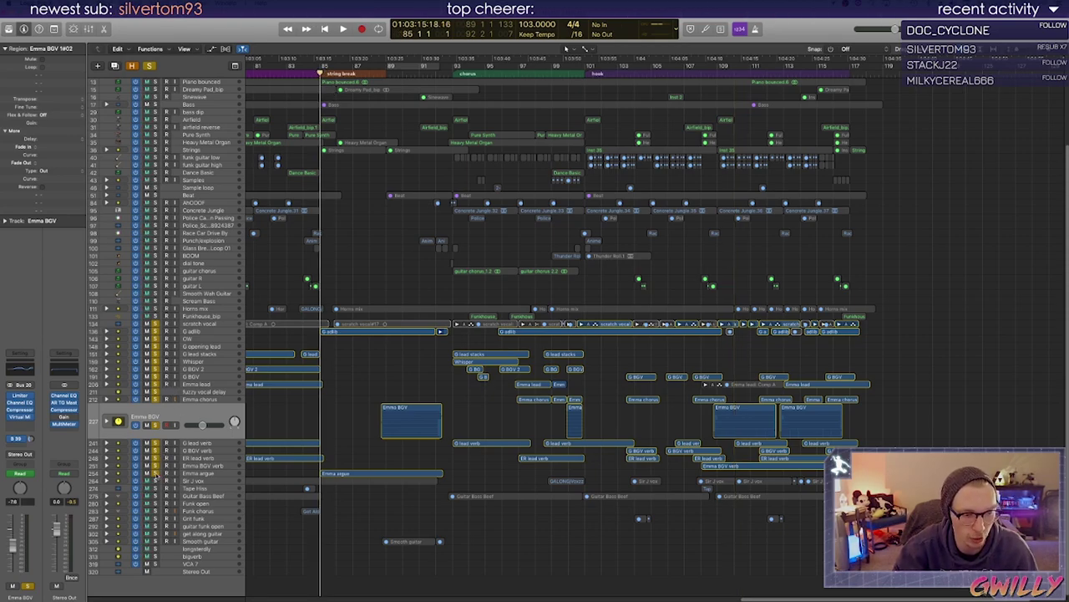
left_click_drag(156, 476, 153, 321)
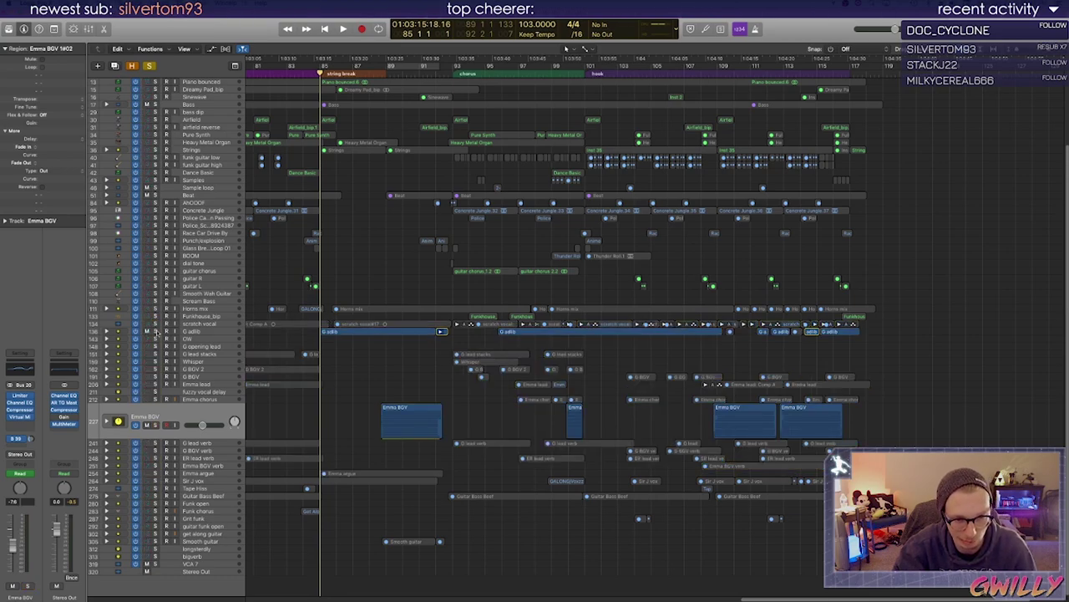
Check inside the G adlib stack, clear the remaining solos inside the Emma BGV stack, and collapse both stacks
left_click(190, 331)
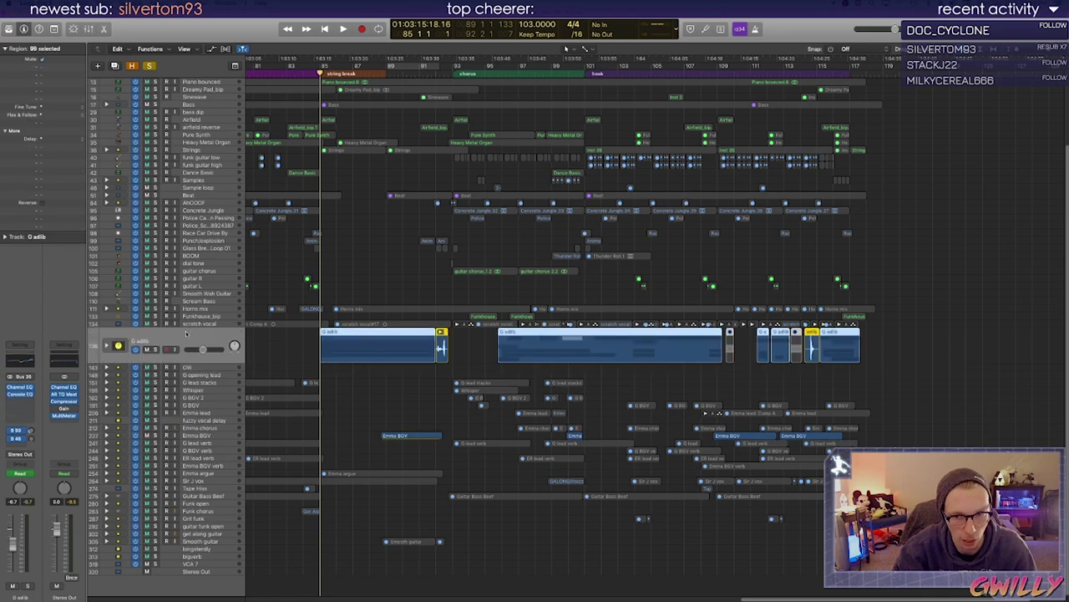
left_click(107, 346)
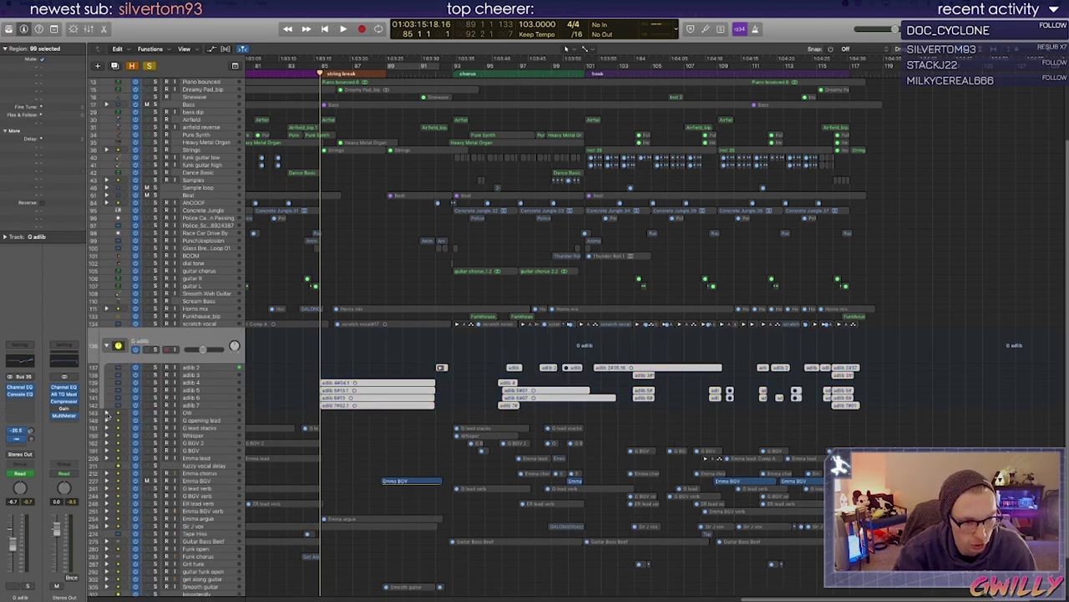
left_click(107, 346)
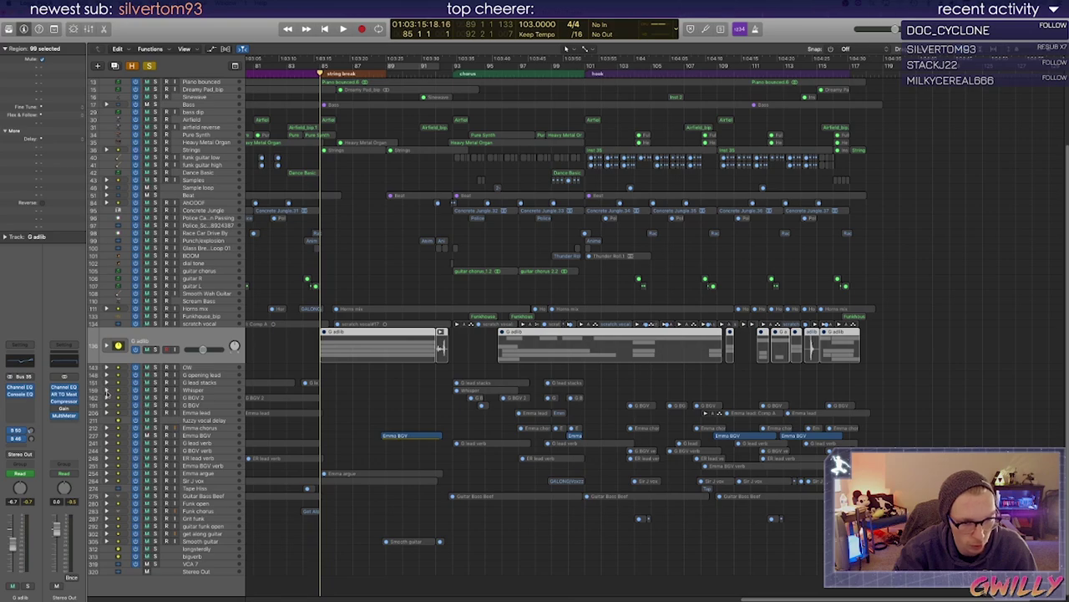
left_click(122, 435)
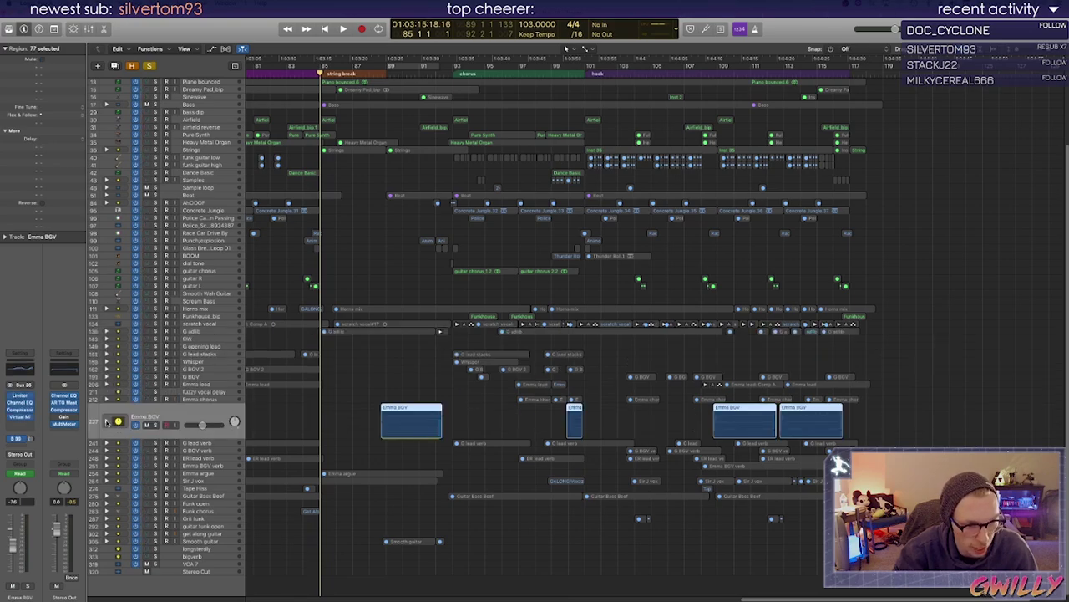
left_click(107, 422)
left_click_drag(160, 529, 162, 534)
left_click(107, 422)
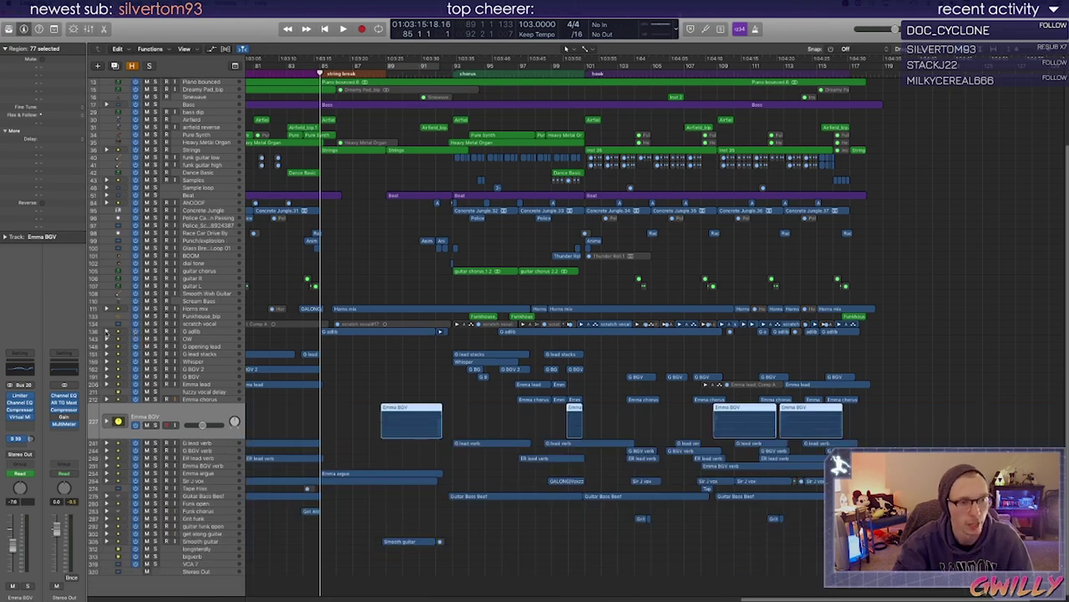
Expand the G adlib stack, solo adlib 4, and play it through the string break from bar 85
left_click(106, 332)
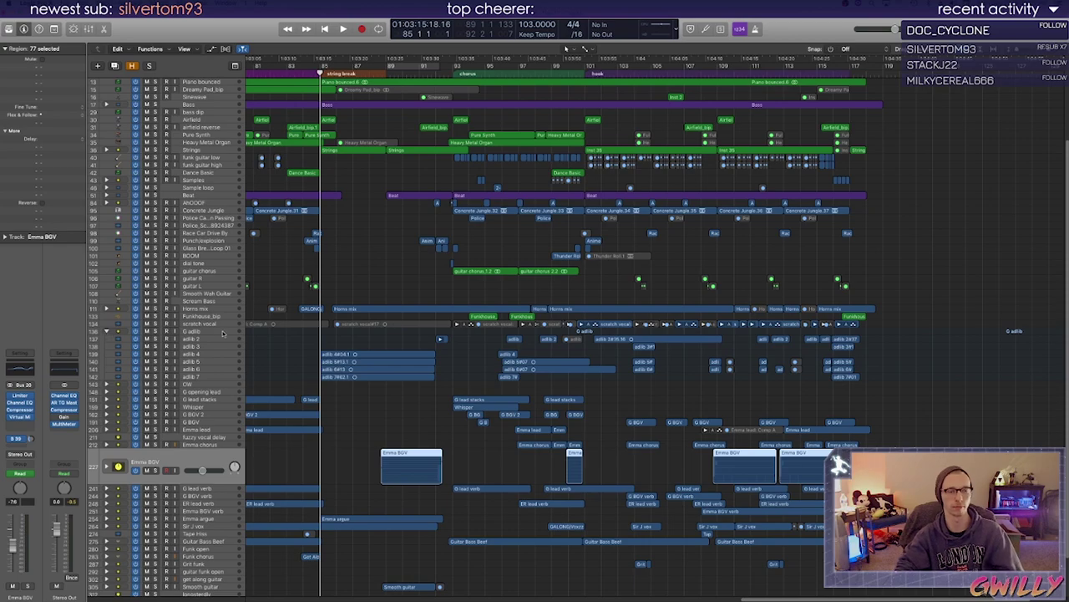
left_click(195, 339)
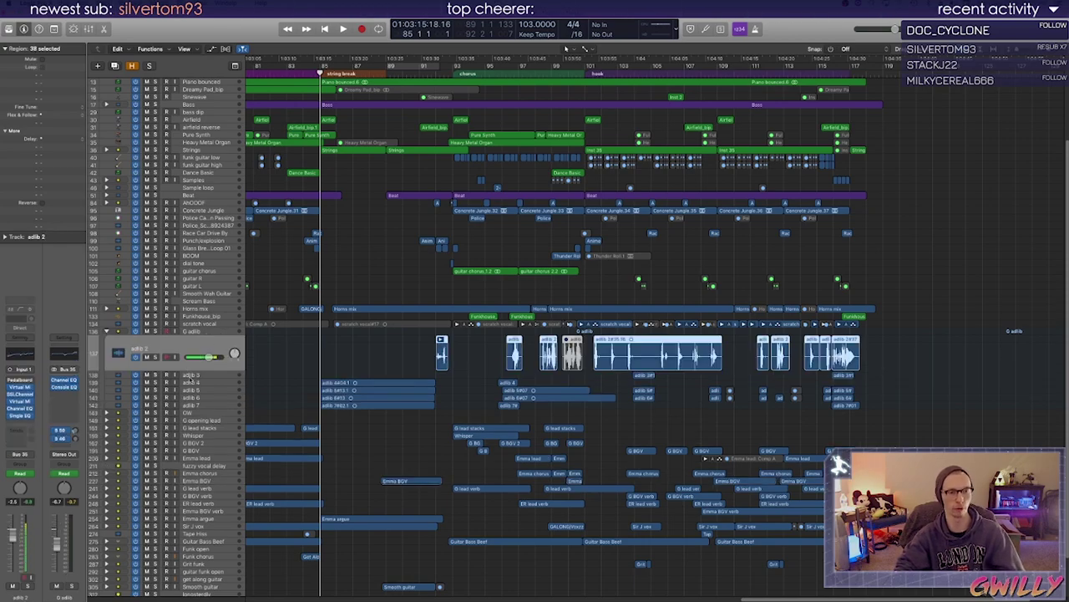
left_click(191, 377)
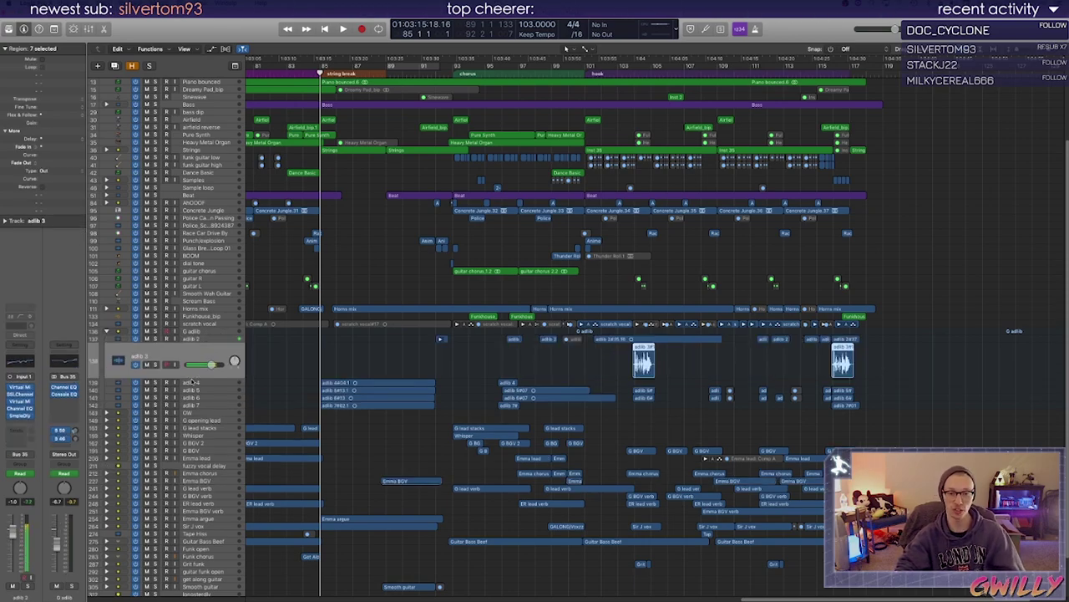
scroll(192, 381, "down", 2)
left_click(192, 367)
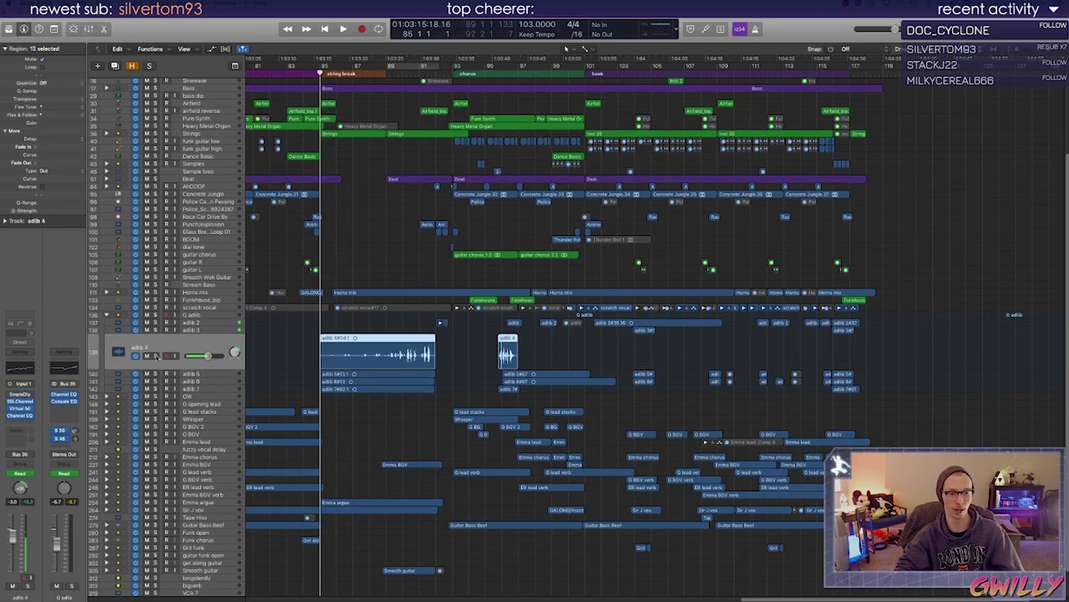
left_click(153, 356)
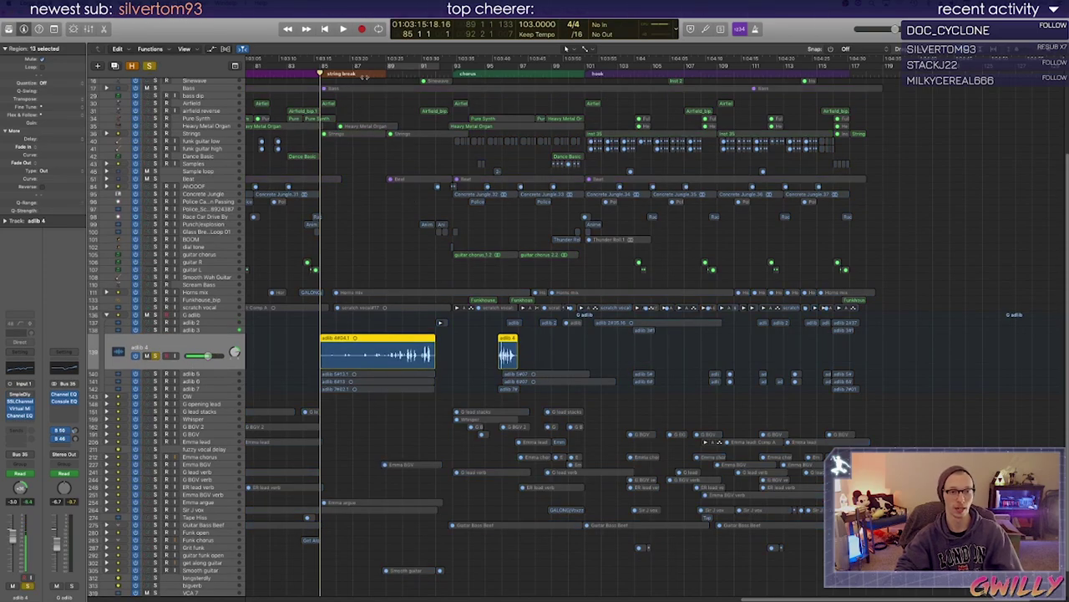
key("space")
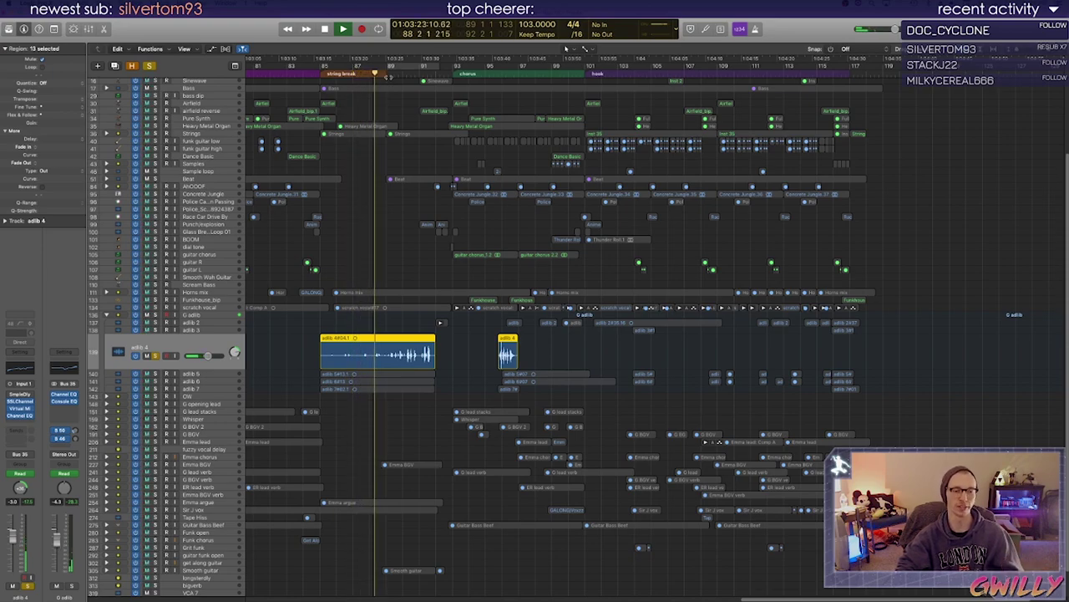
scroll(367, 415, "down", 2)
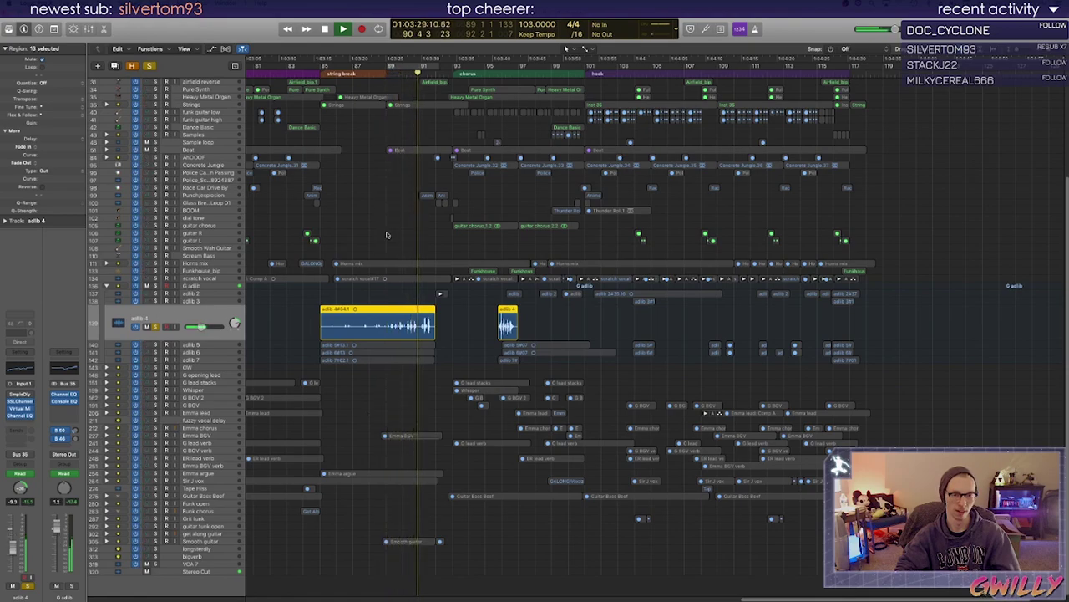
key("space")
Solo adlib 5 along with adlib 4 and play both from bar 85
left_click(158, 344)
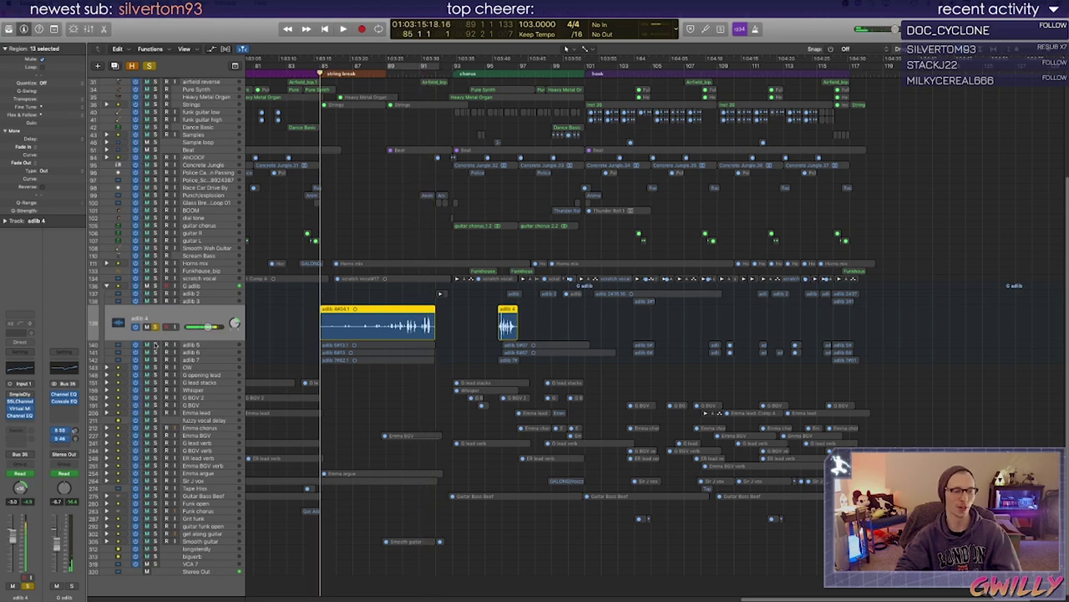
left_click(201, 345)
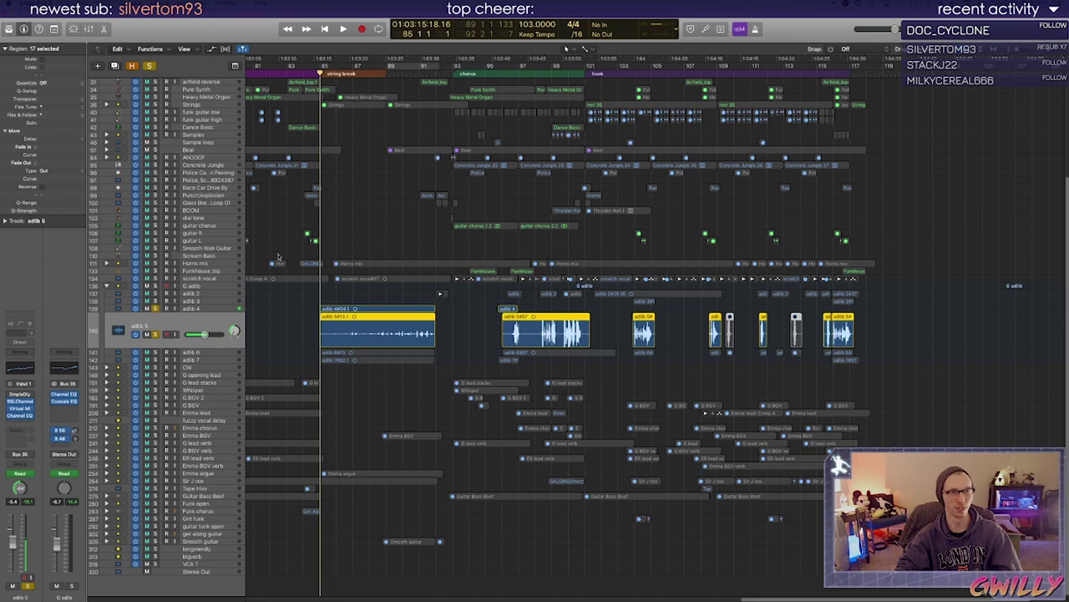
key("space")
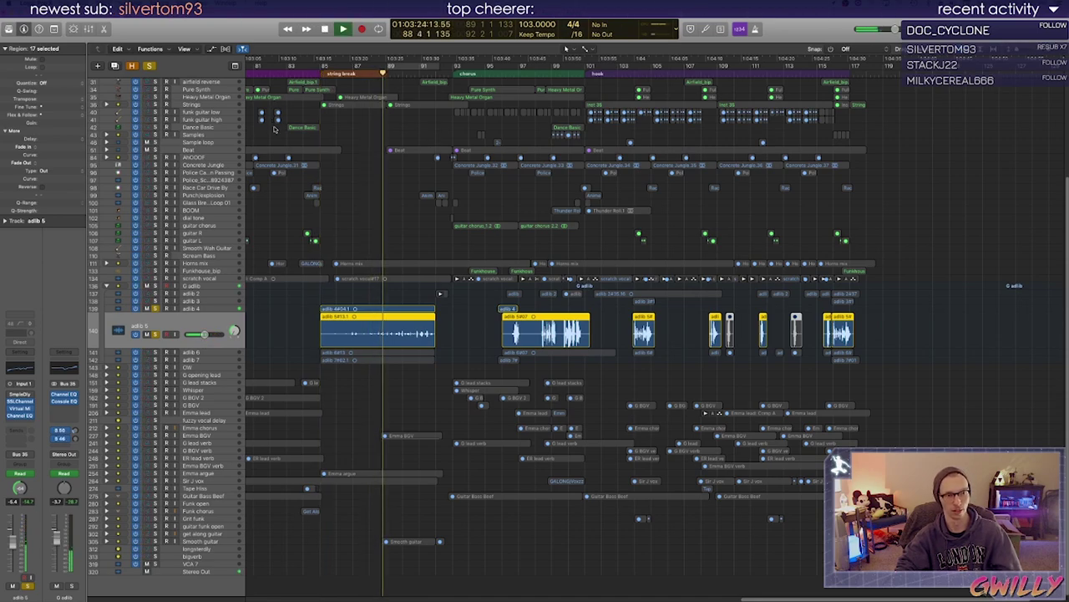
left_click_drag(287, 321, 339, 330)
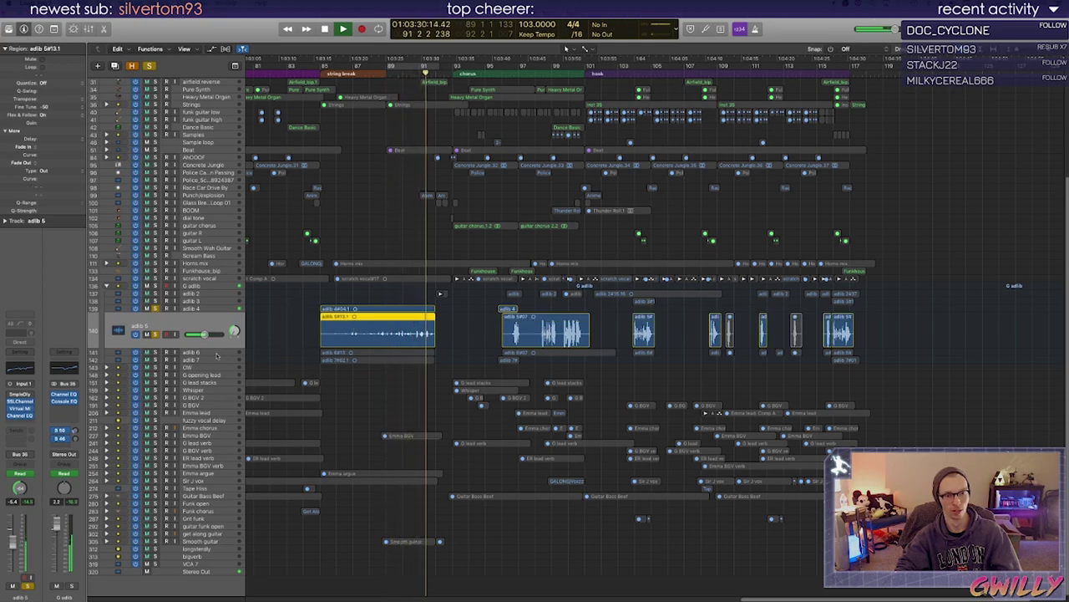
key("space")
Add adlib 6 to the soloed adlibs and play them from around bar 88 of the string break
left_click(155, 353)
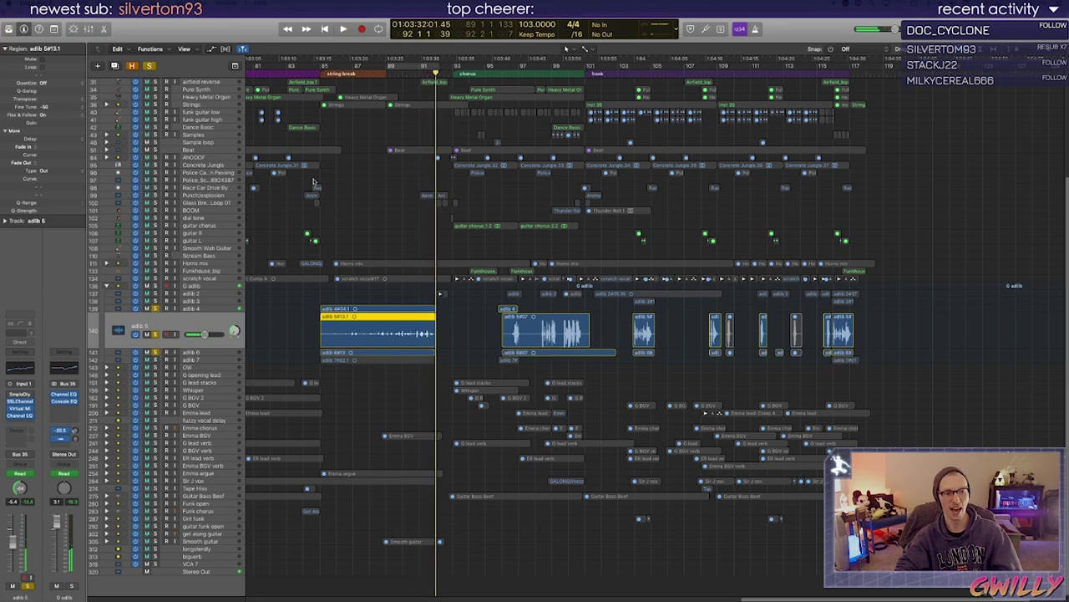
left_click(376, 80)
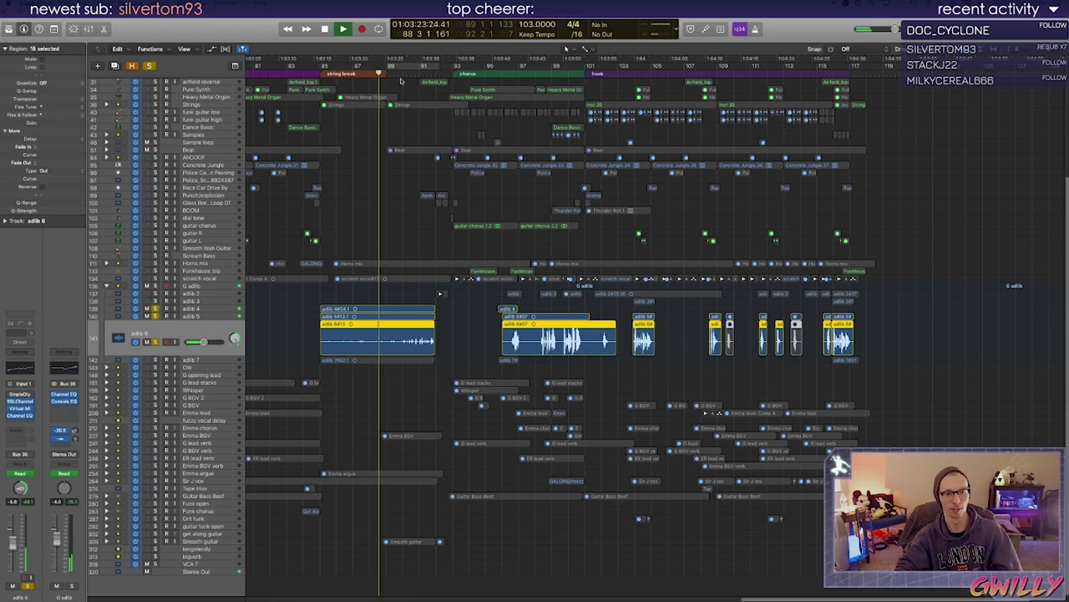
left_click(198, 360)
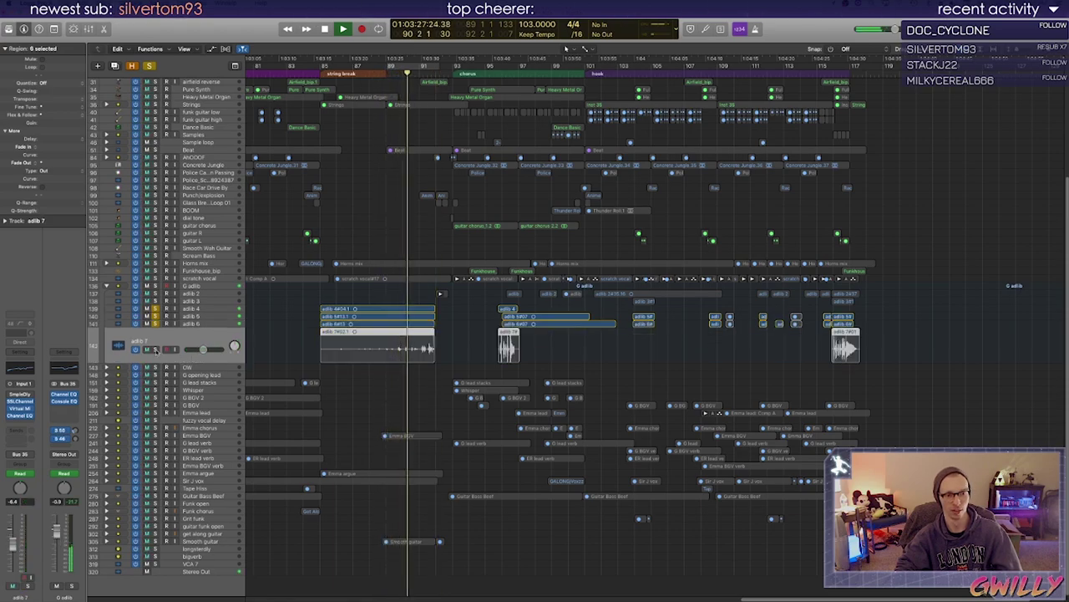
key("space")
Add adlib 7 to the soloed adlibs, play them from around bar 89, and return the playhead to bar 88
left_click(155, 349)
left_click(386, 67)
key("space")
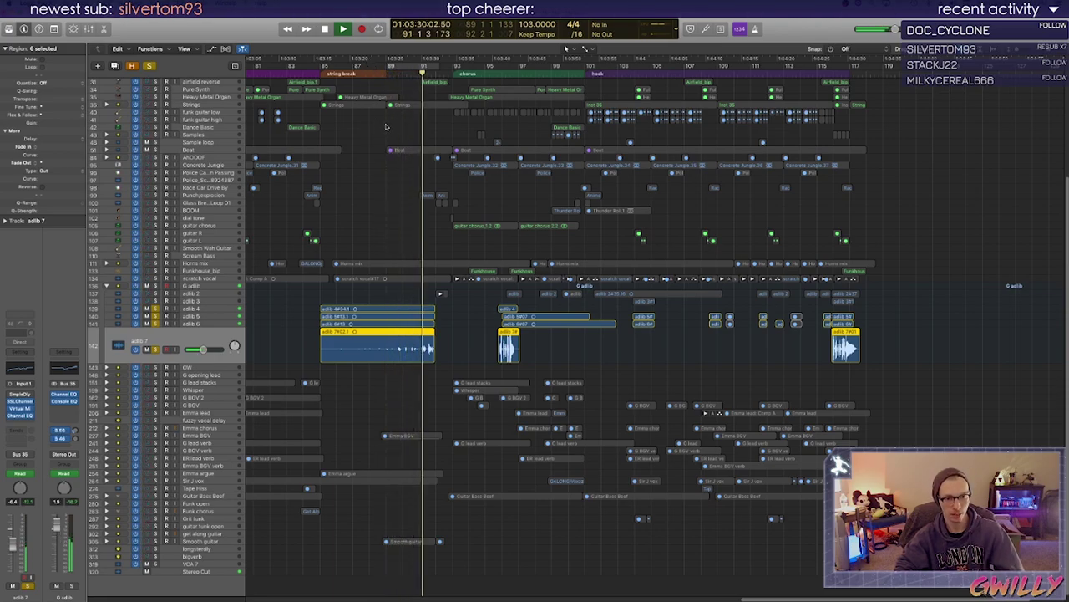
key("space")
left_click(366, 74)
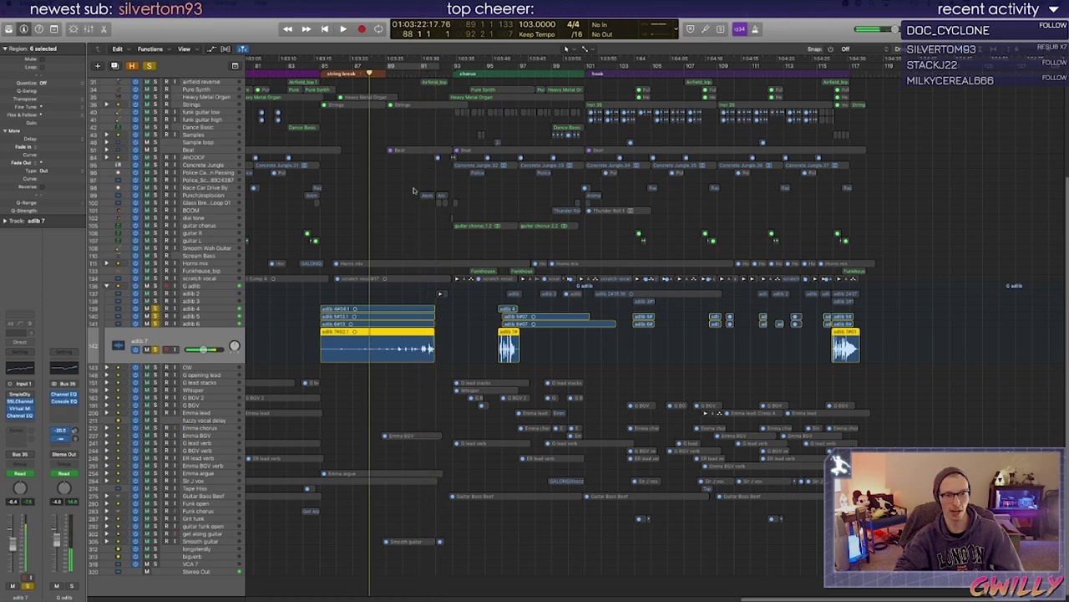
Clear the solos on the adlib tracks in the G adlib stack and expand the Emma argue stack
left_click(194, 472)
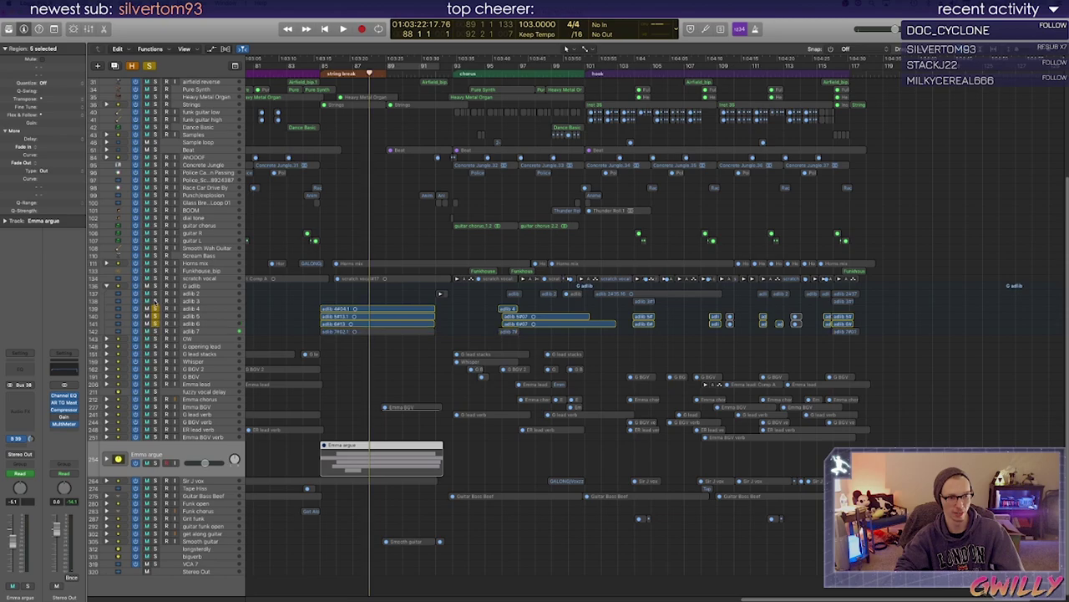
left_click_drag(156, 324, 154, 302)
left_click(107, 459)
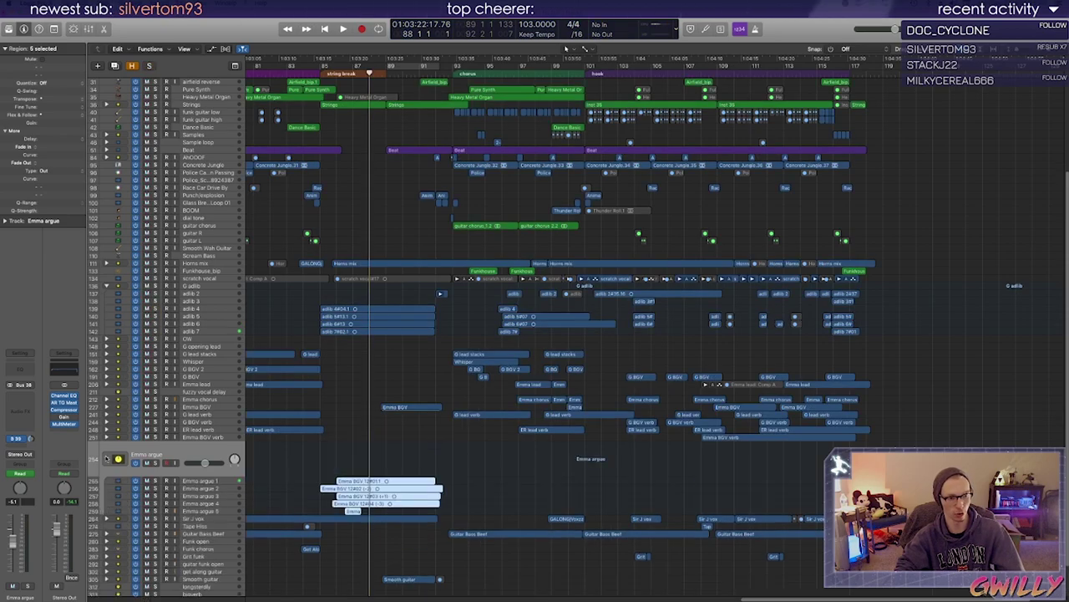
Solo Emma argue 1 and play it in the string break, rewinding to around bar 86 to hear the part
left_click(155, 481)
left_click(287, 461)
key("space")
key("comma")
key("comma")
left_click(193, 481)
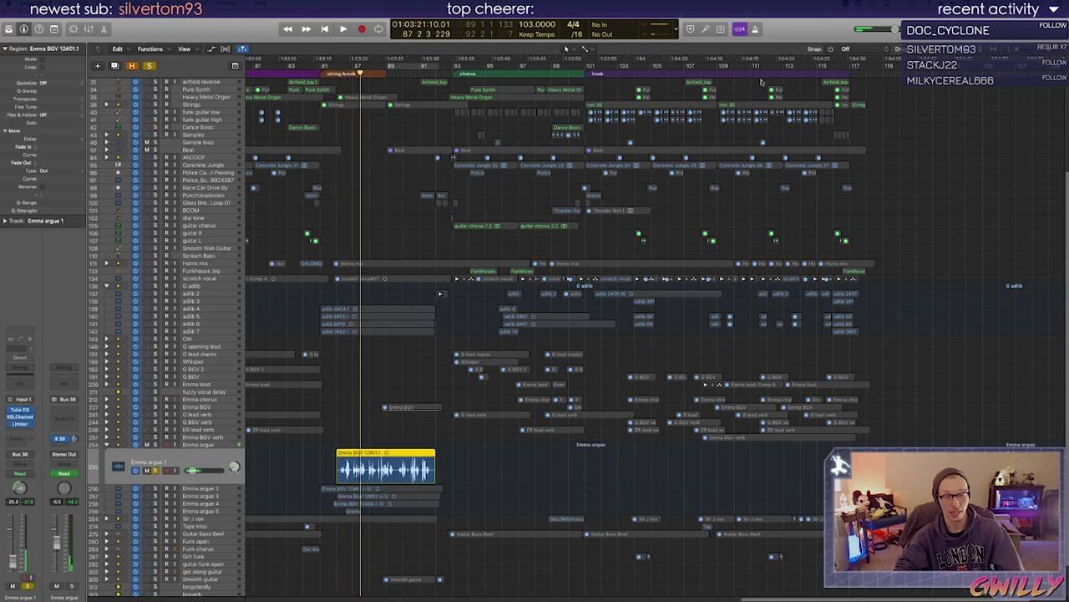
key("comma")
key("comma")
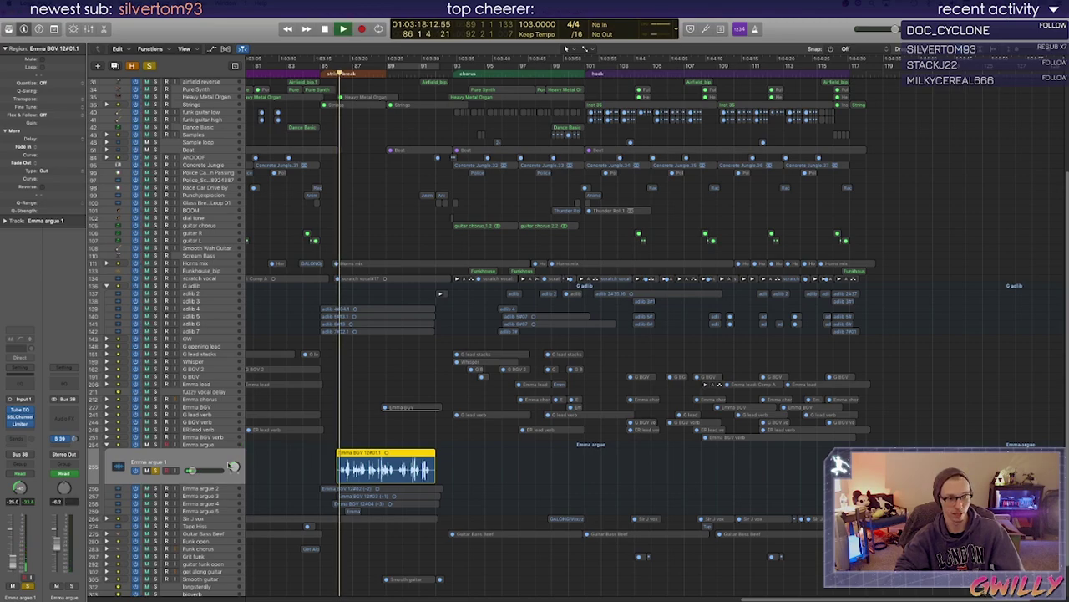
key("a")
key("a")
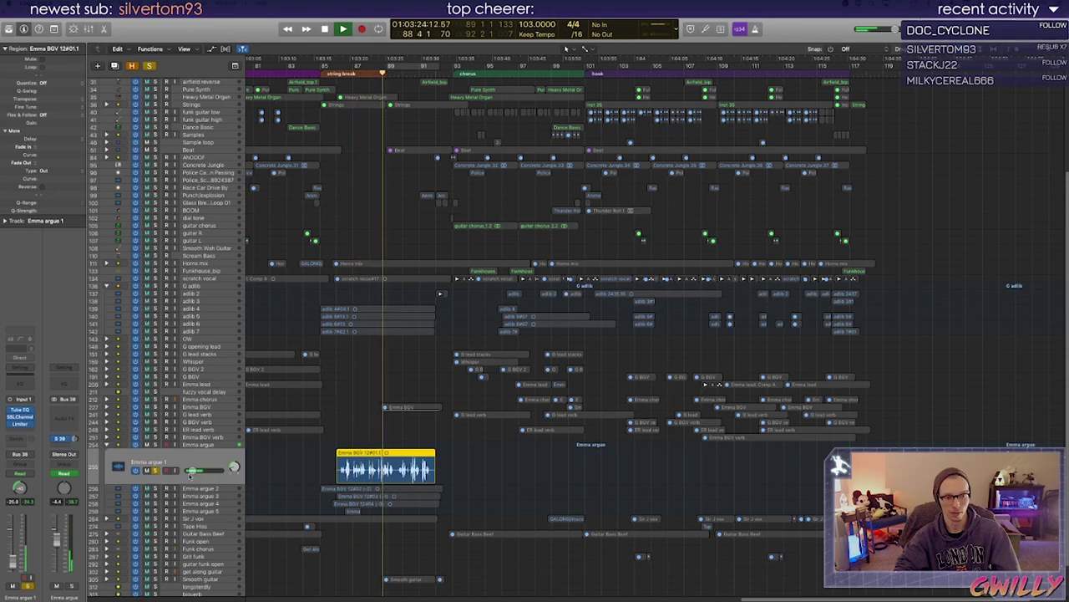
key("space")
Switch the solo from Emma argue 1 to Emma argue 2 and play it through the string break
left_click(155, 470)
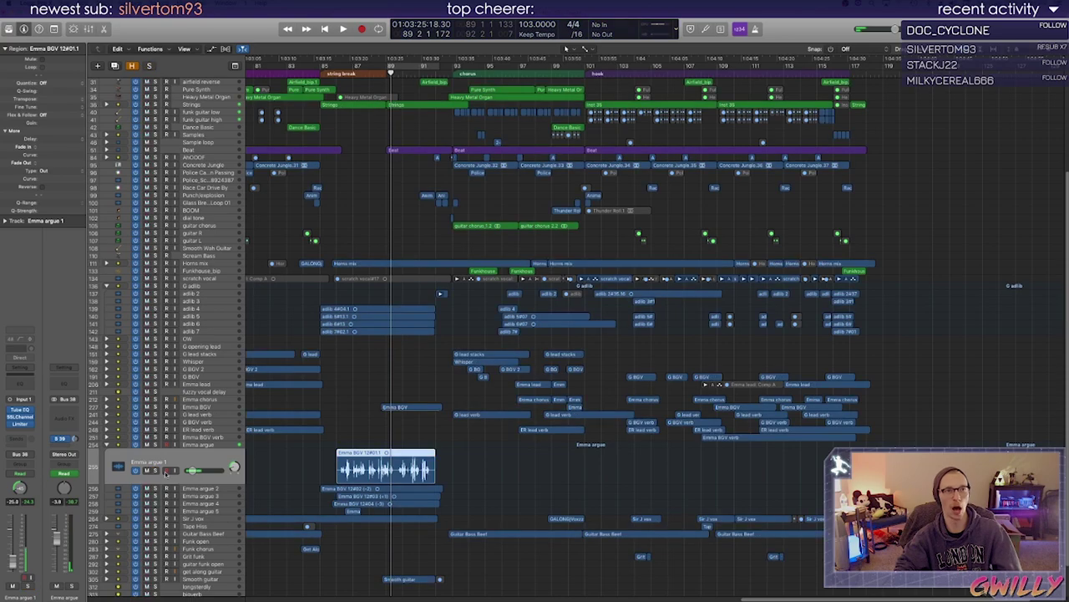
left_click(198, 489)
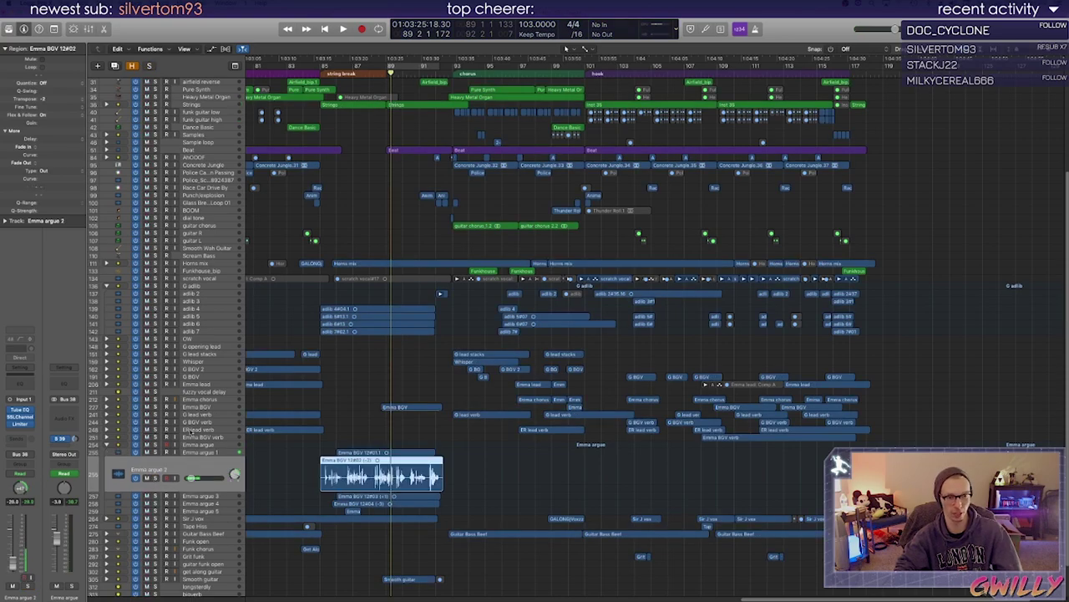
left_click(154, 477)
key("space")
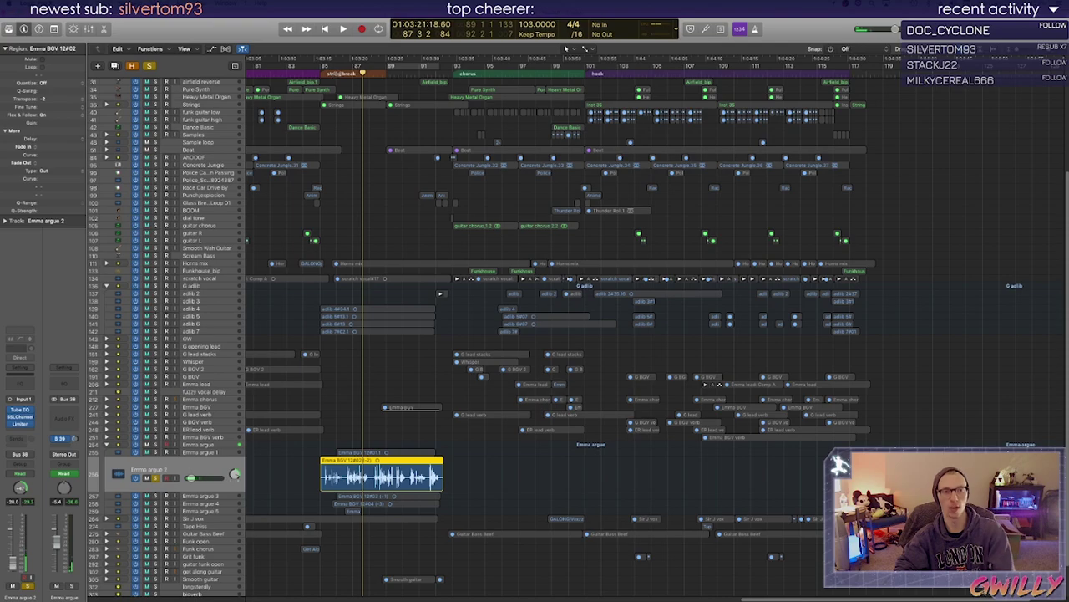
key("space")
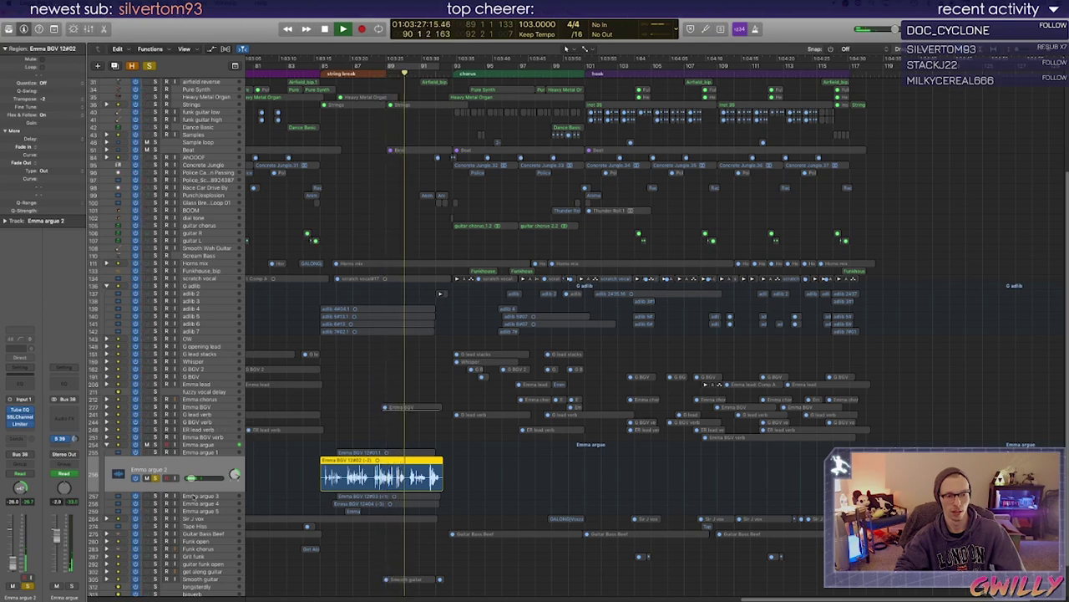
Switch the solo from Emma argue 2 to Emma argue 3, save the project and play the part through the string break
left_click(155, 479)
left_click(156, 496)
key("space")
left_click(191, 497)
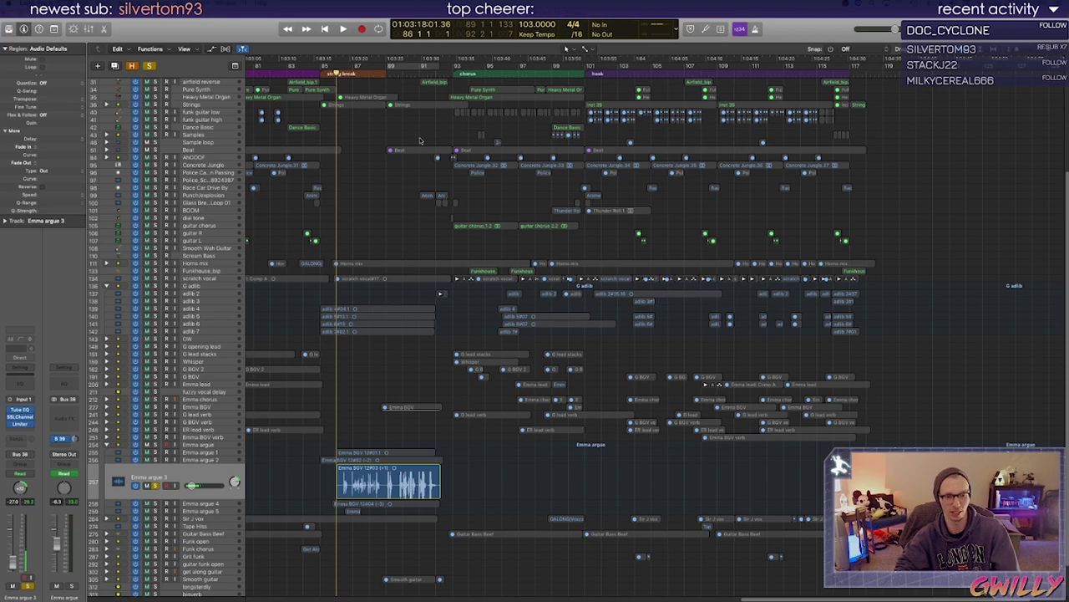
key("super+s")
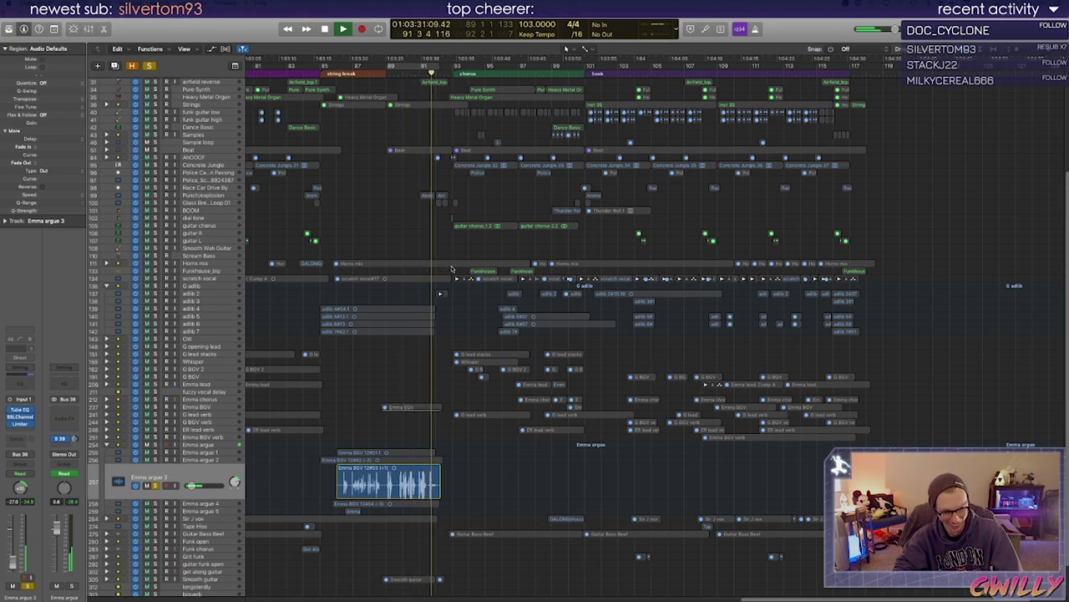
key("space")
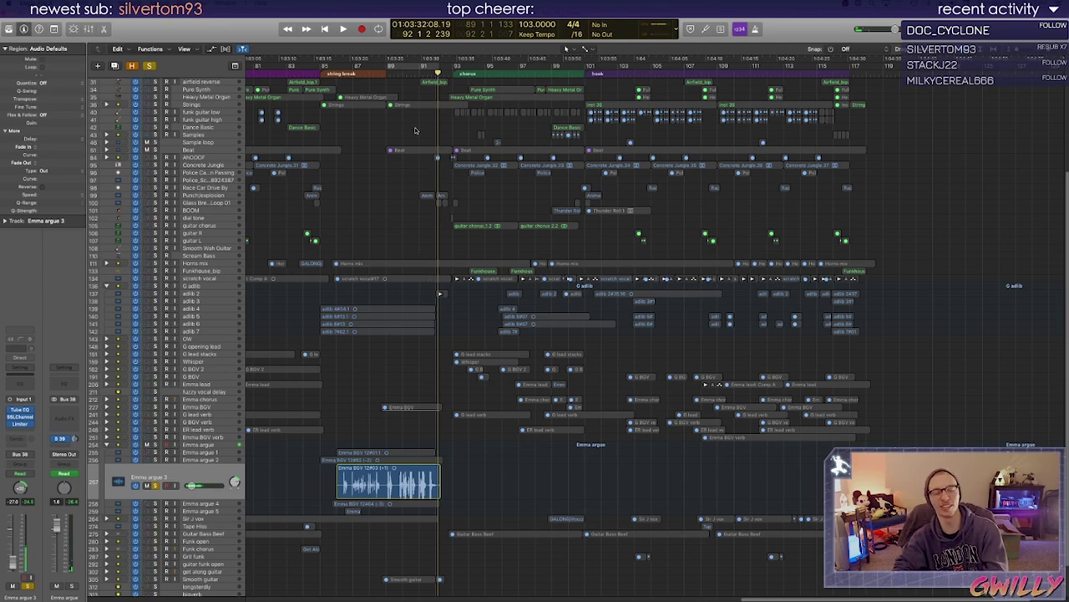
Replay the end of the soloed Emma argue 3 part from around bar 91 and return the playhead to bar 86
left_click(425, 72)
key("space")
key("space")
key("space")
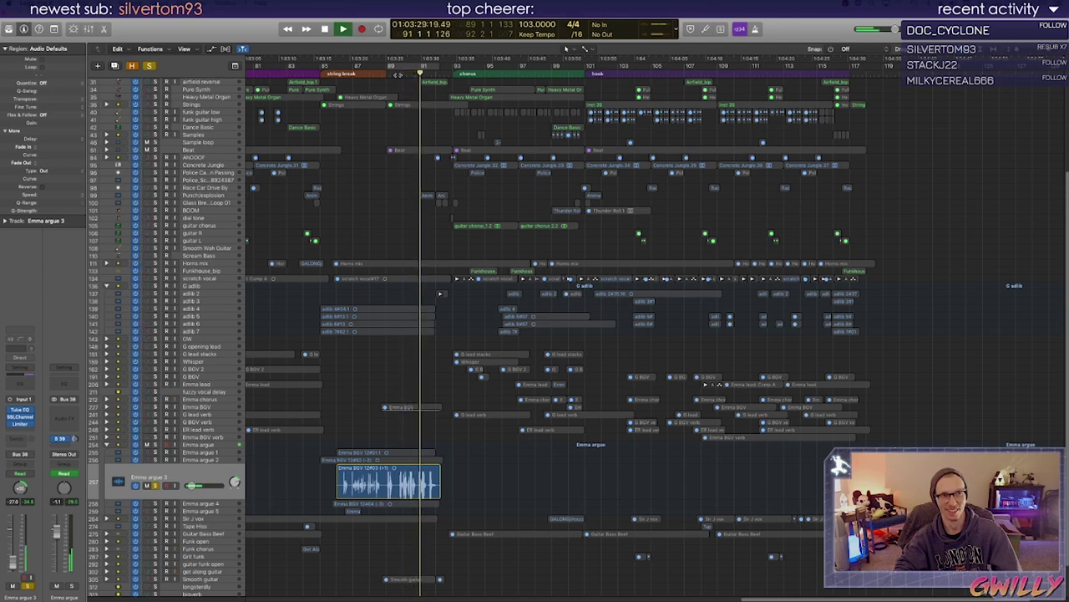
key("space")
left_click(335, 74)
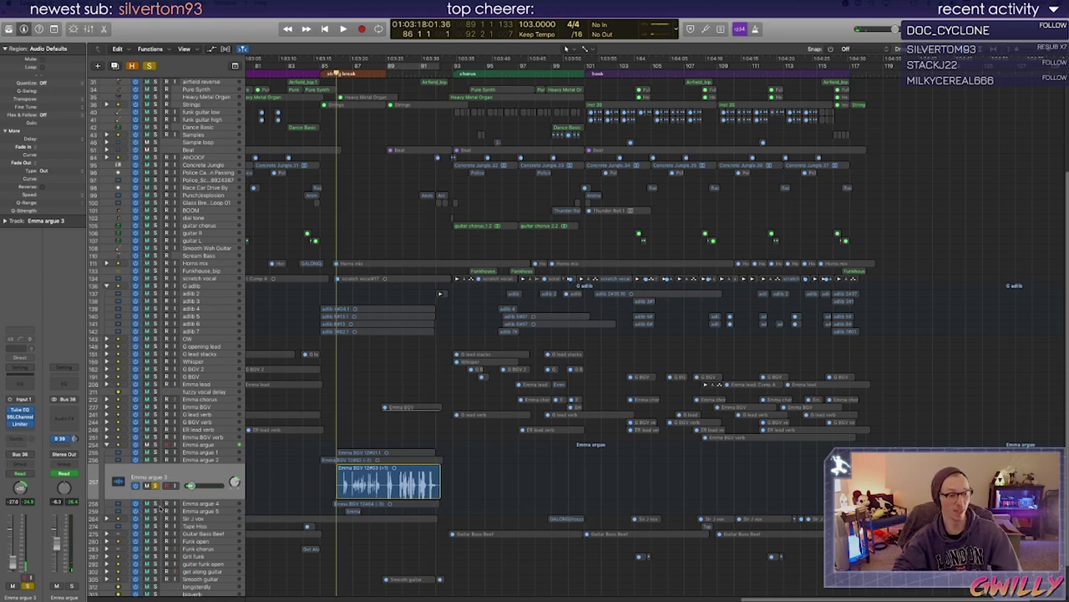
Switch the solo to Emma argue 4, play it through the string break and return the playhead to bar 86
left_click(218, 502)
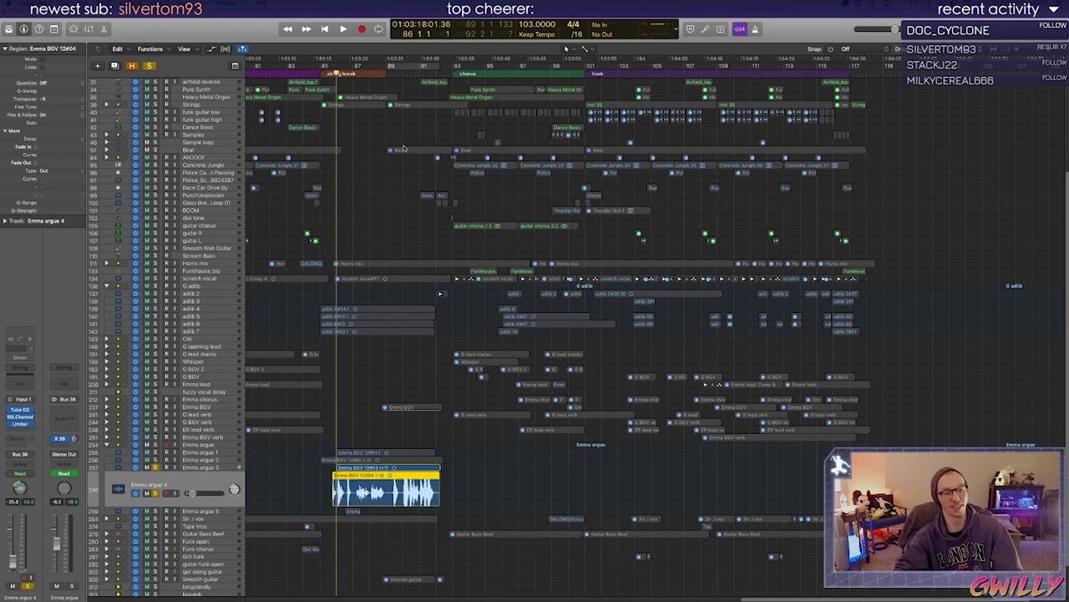
key("space")
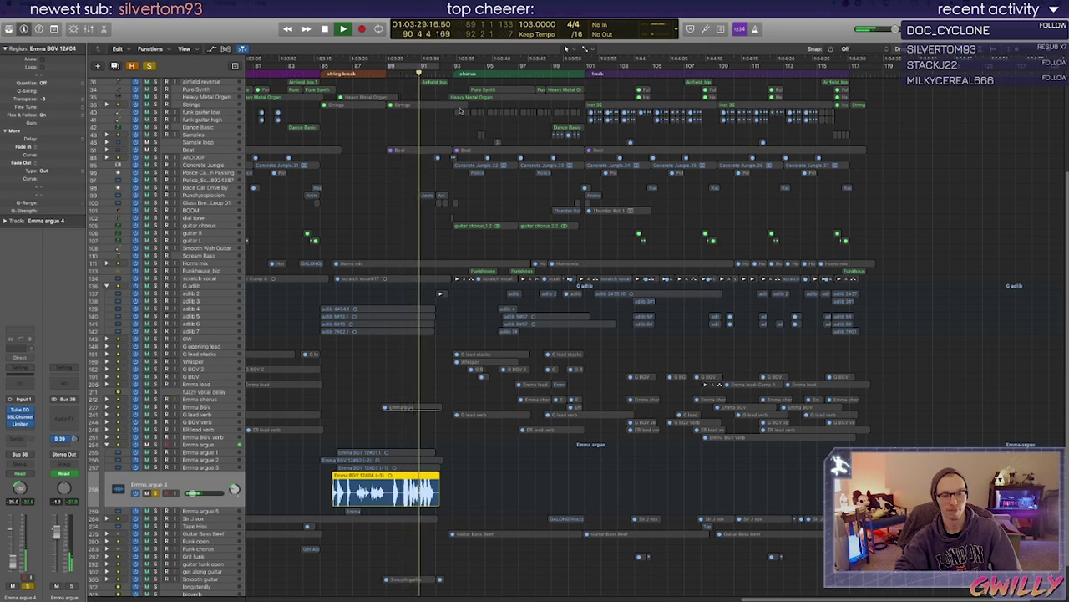
key("space")
left_click(336, 75)
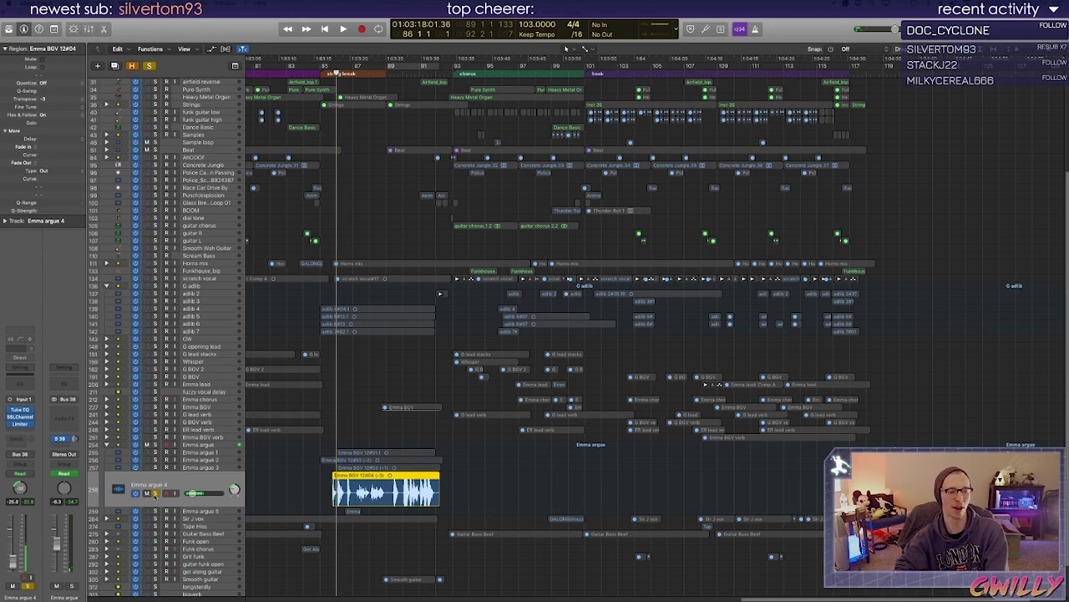
Switch the solo from Emma argue 4 to Emma argue 5 and play its short part from bar 86
left_click(154, 493)
key("Down")
key("s")
key("space")
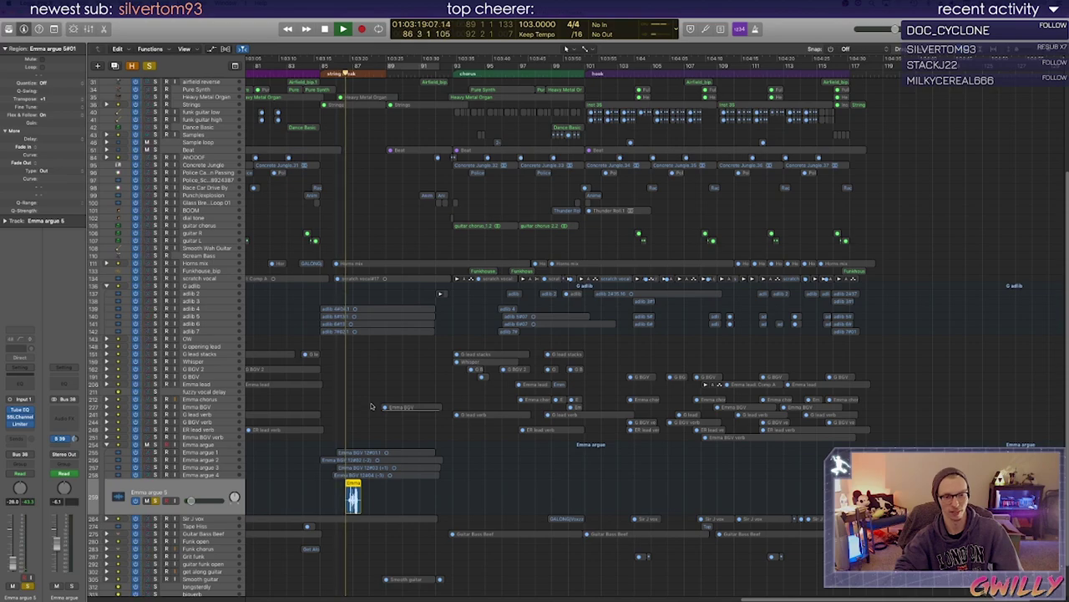
key("space")
Solo Emma argue 1 to 4 alongside Emma argue 5 and play all five together from bar 86
left_click_drag(155, 475, 154, 451)
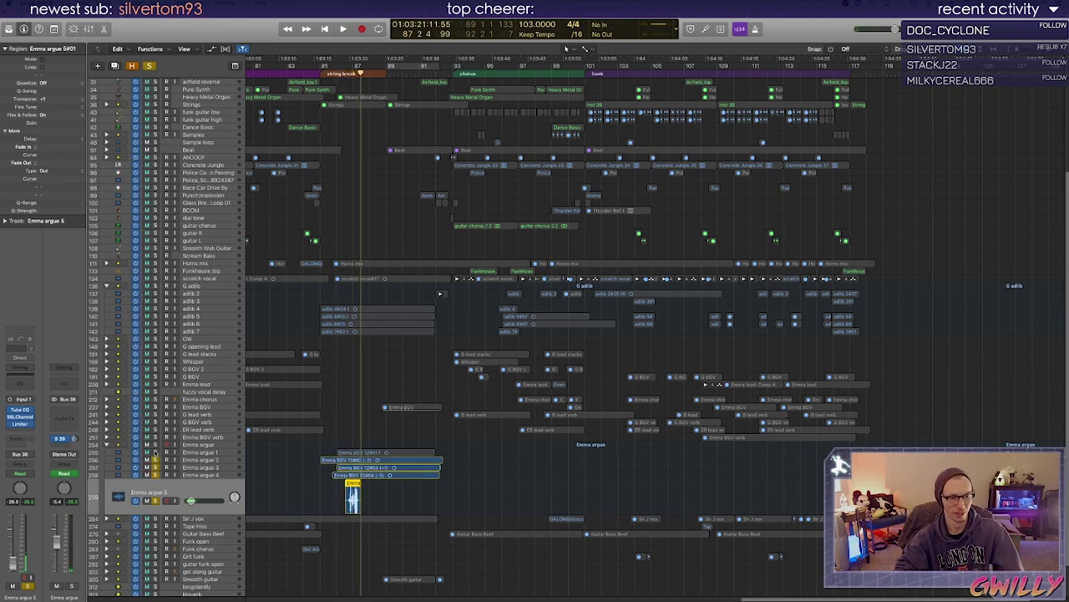
left_click(334, 77)
key("space")
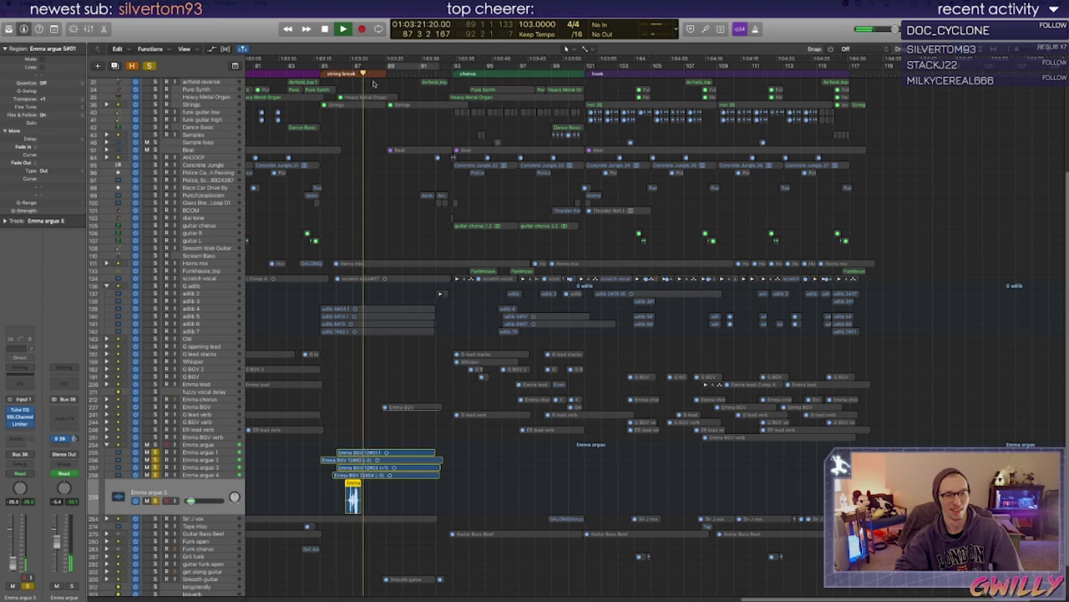
key("space")
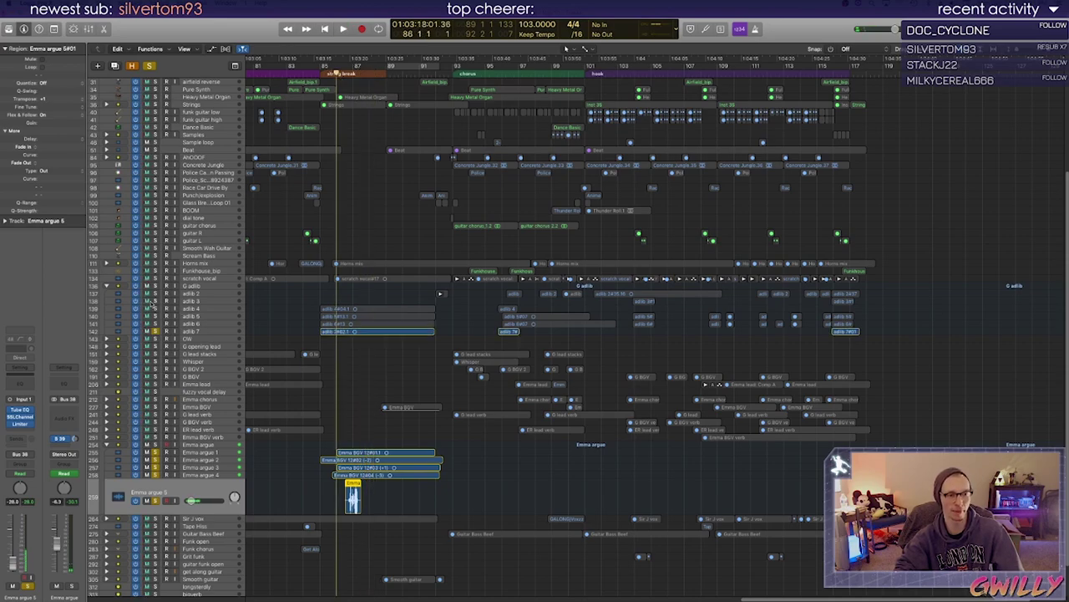
Add adlib 3 to 7 to the soloed Emma argue tracks and play them together, skipping ahead to around bar 90
left_click_drag(152, 304, 153, 301)
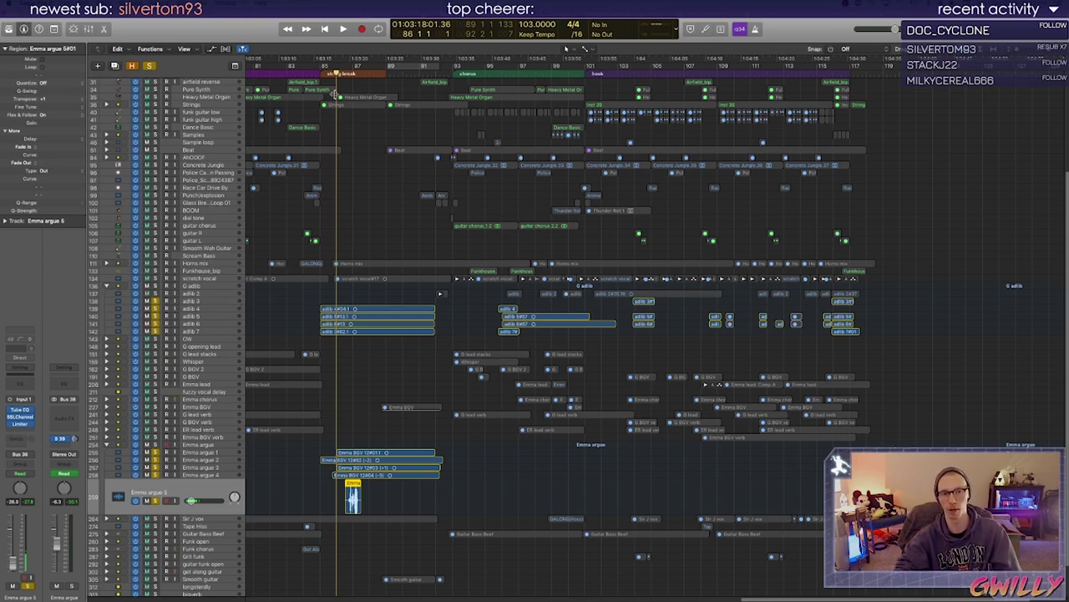
key("space")
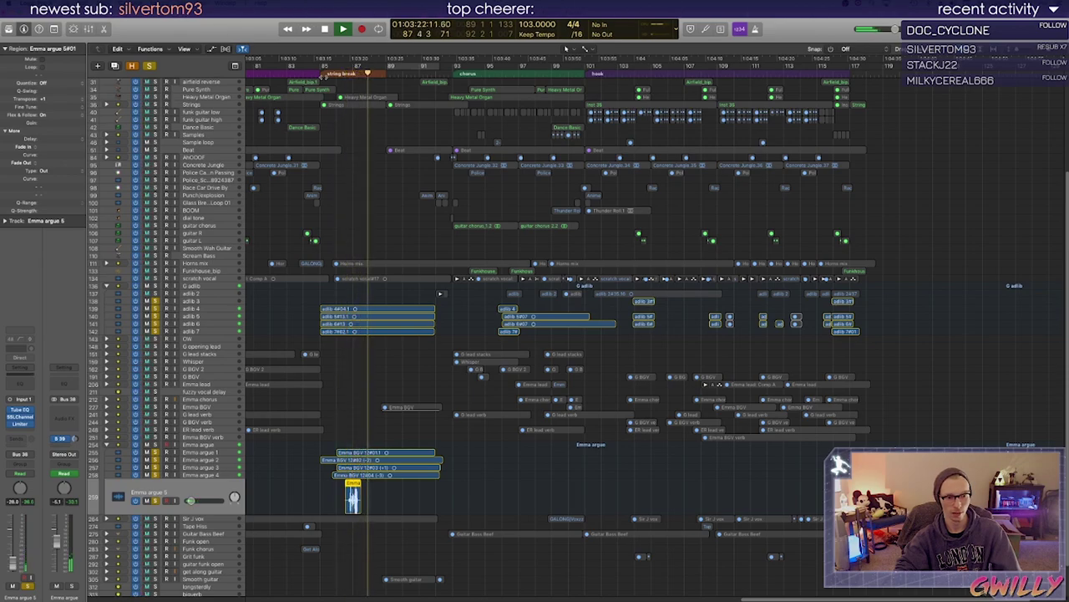
left_click(419, 74)
left_click(403, 74)
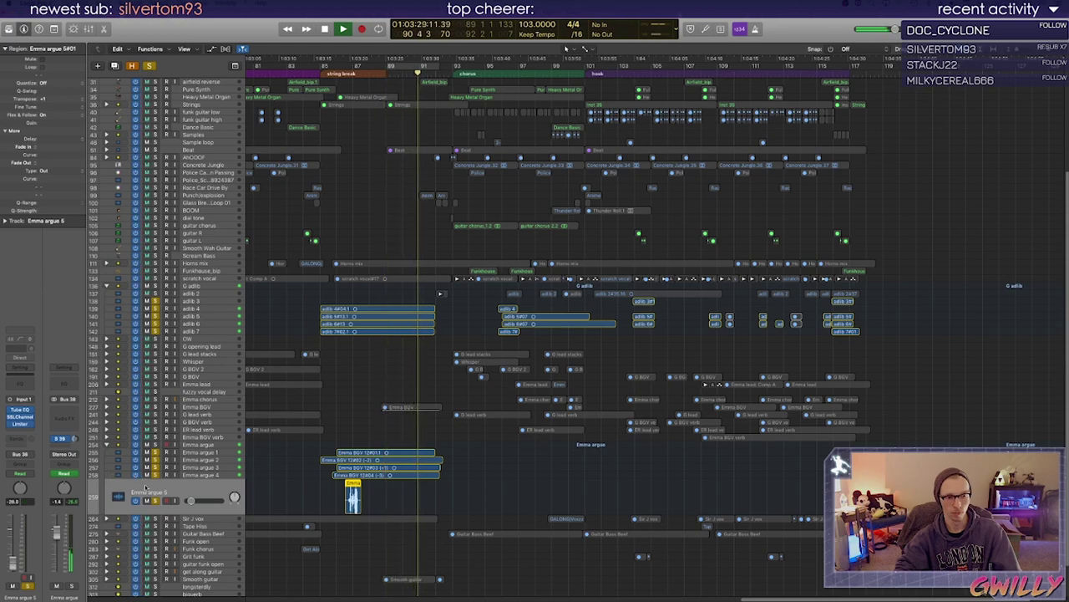
key("space")
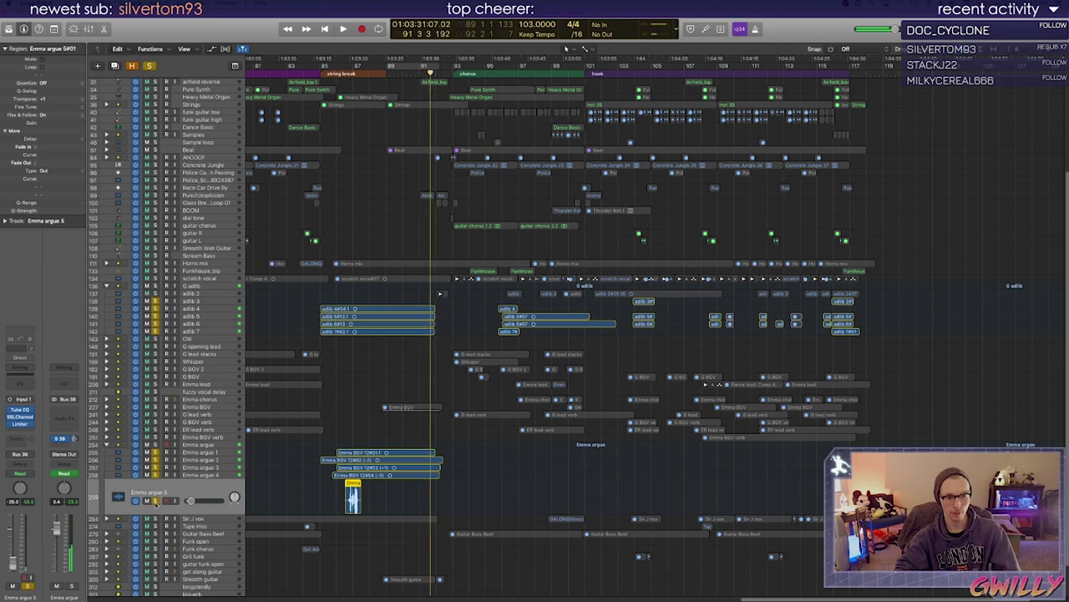
Clear the solos on all Emma argue and adlib tracks and collapse the G adlib and Emma argue stacks
left_click_drag(155, 474, 154, 296)
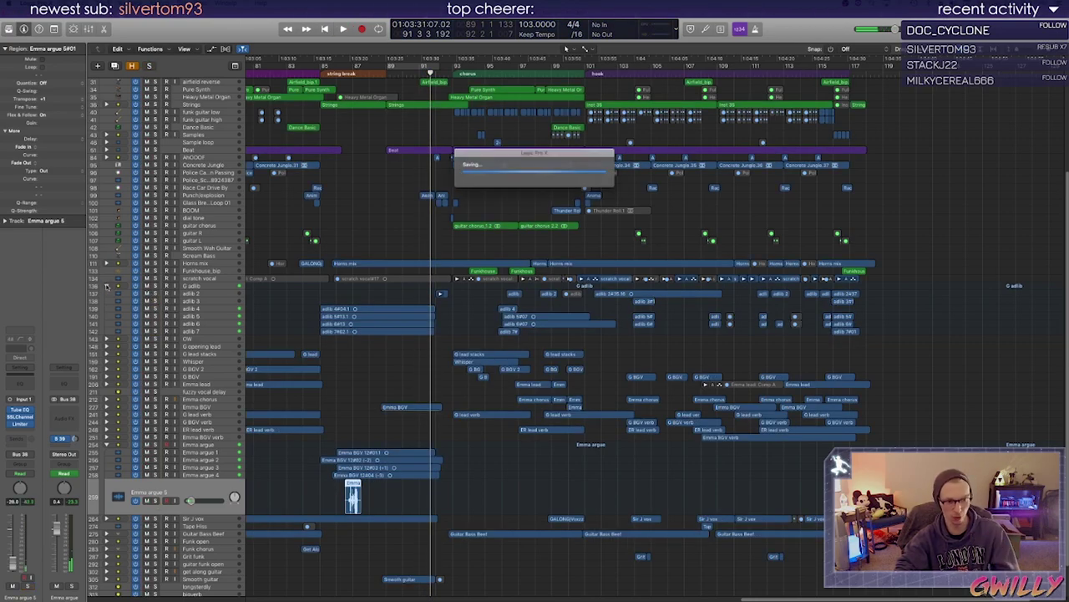
left_click(106, 286)
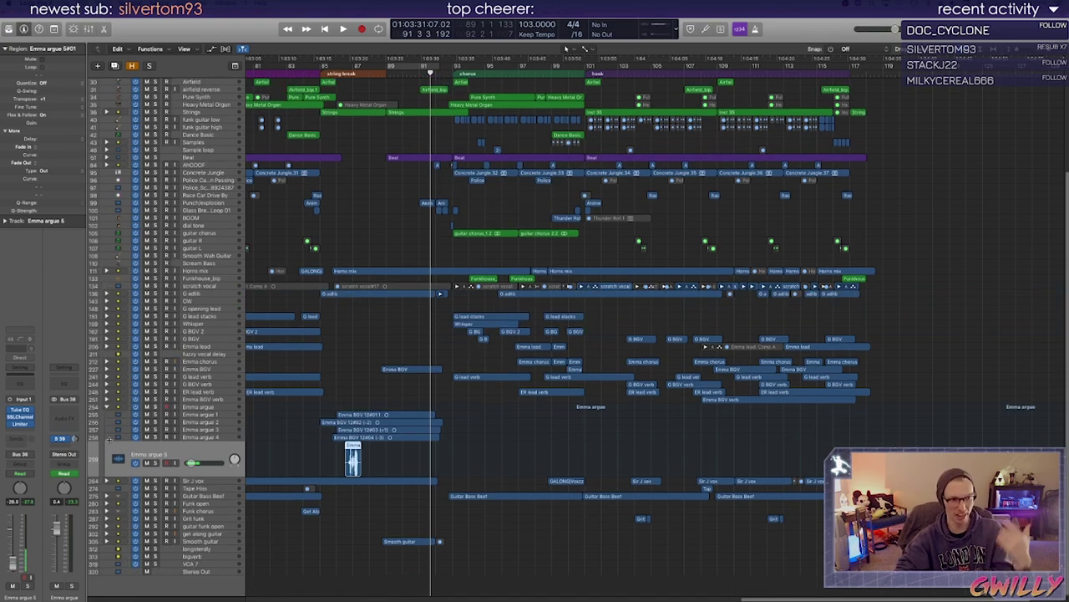
left_click(106, 408)
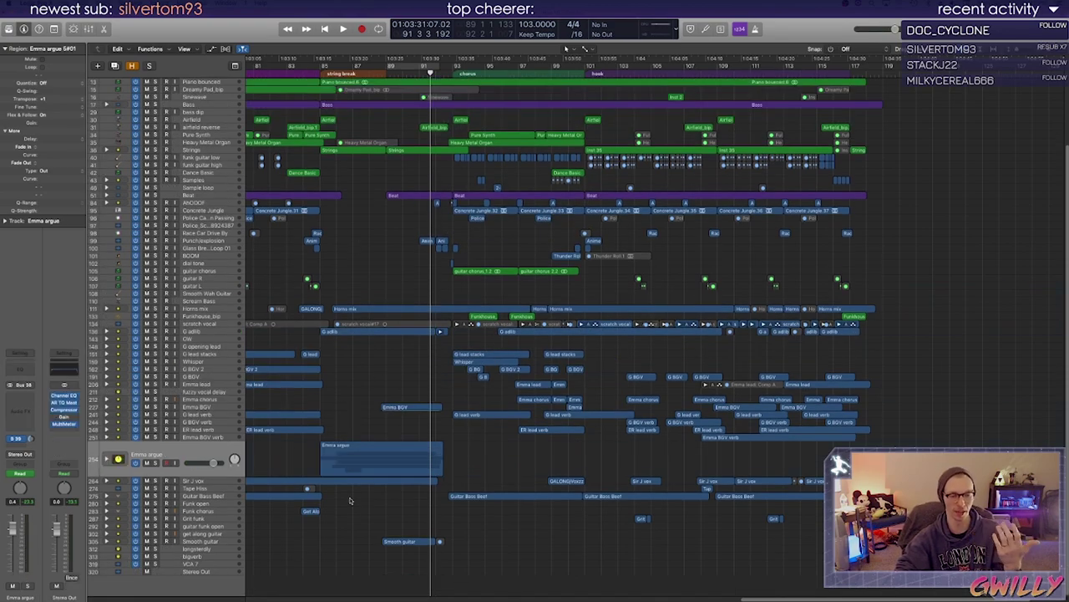
Switch to iTunes, search the library for "get along" and list all matching songs
mouse_move(338, 598)
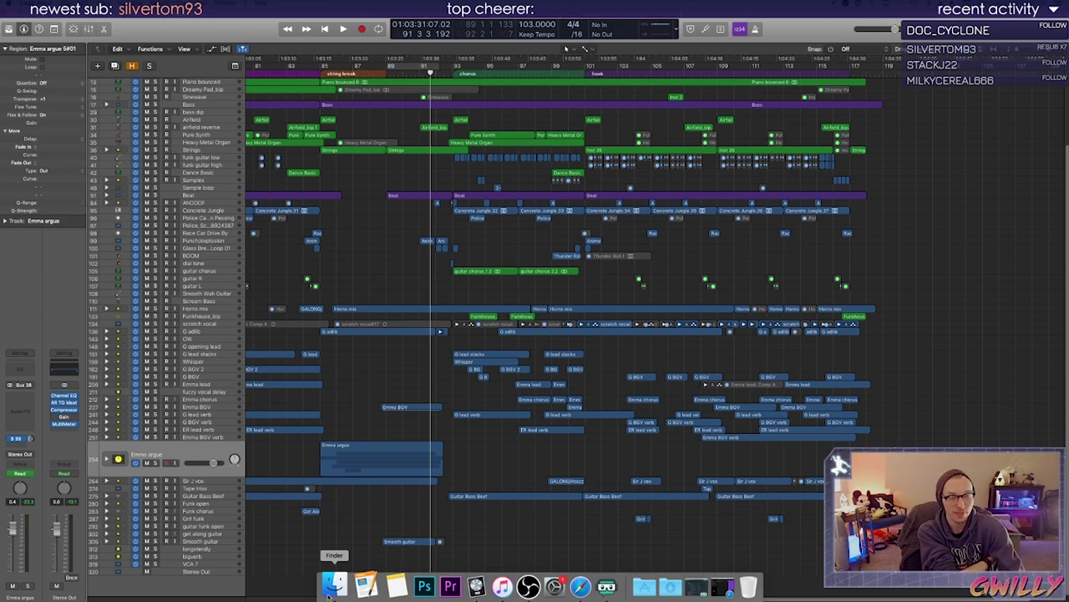
left_click(502, 587)
left_click(774, 140)
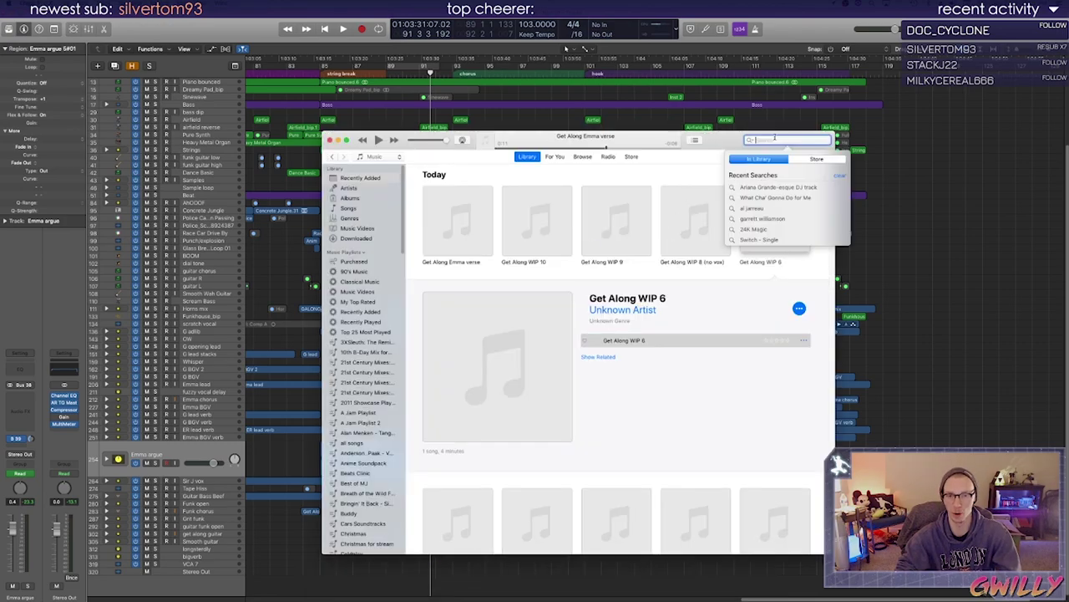
type("get along")
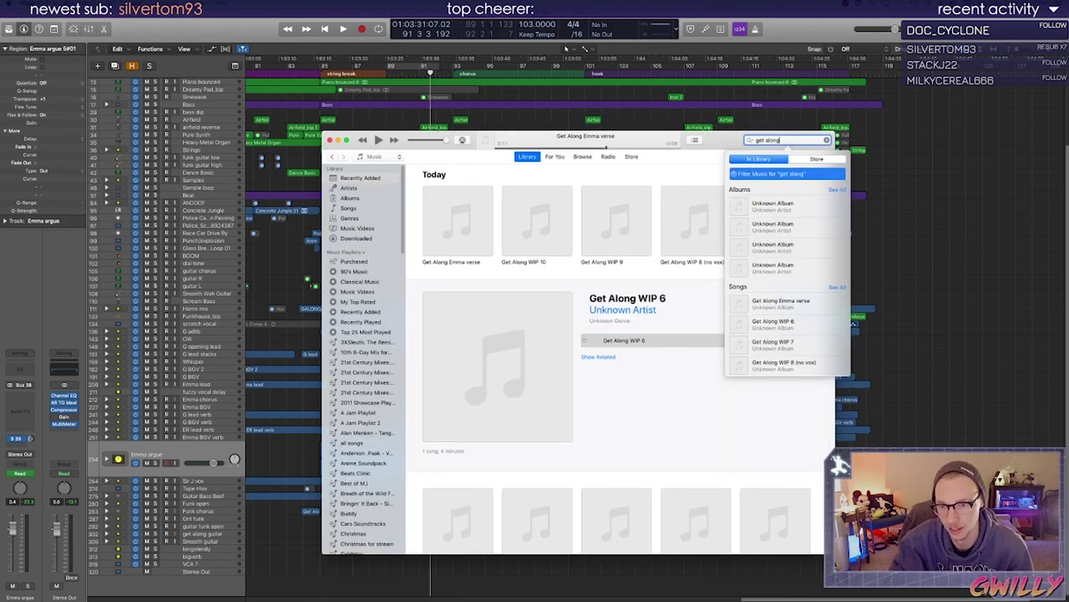
left_click(836, 287)
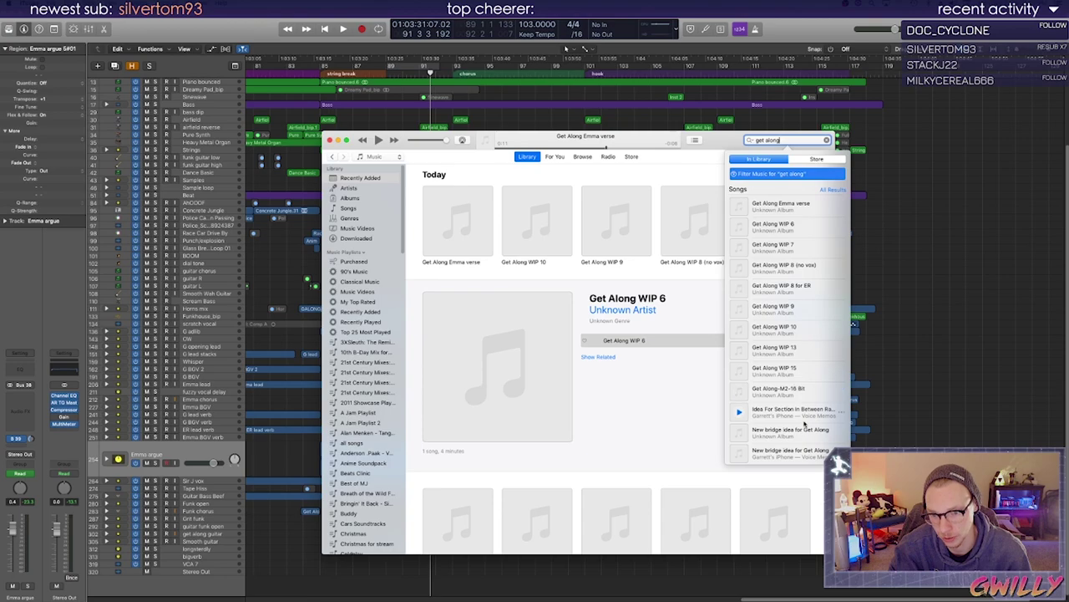
Play Get Along-M2-16 Bit from a point past the middle of the song, and switch back to Logic Pro X
left_click(798, 390)
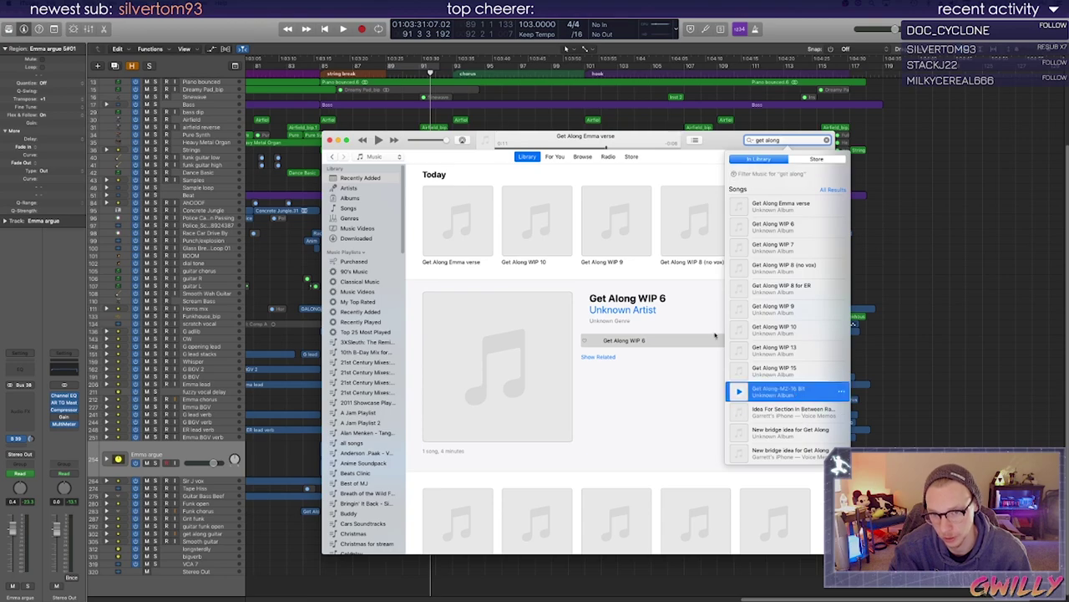
left_click(609, 149)
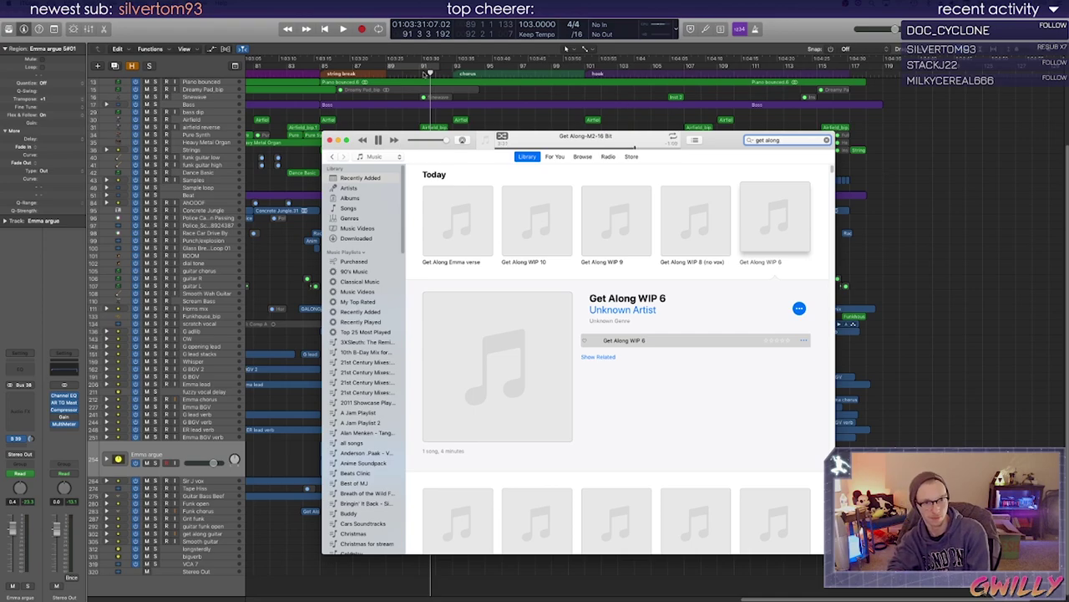
left_click(965, 285)
Move the playhead to bar 5, select the aux track carrying the St-Delay, and save the project
key("Return")
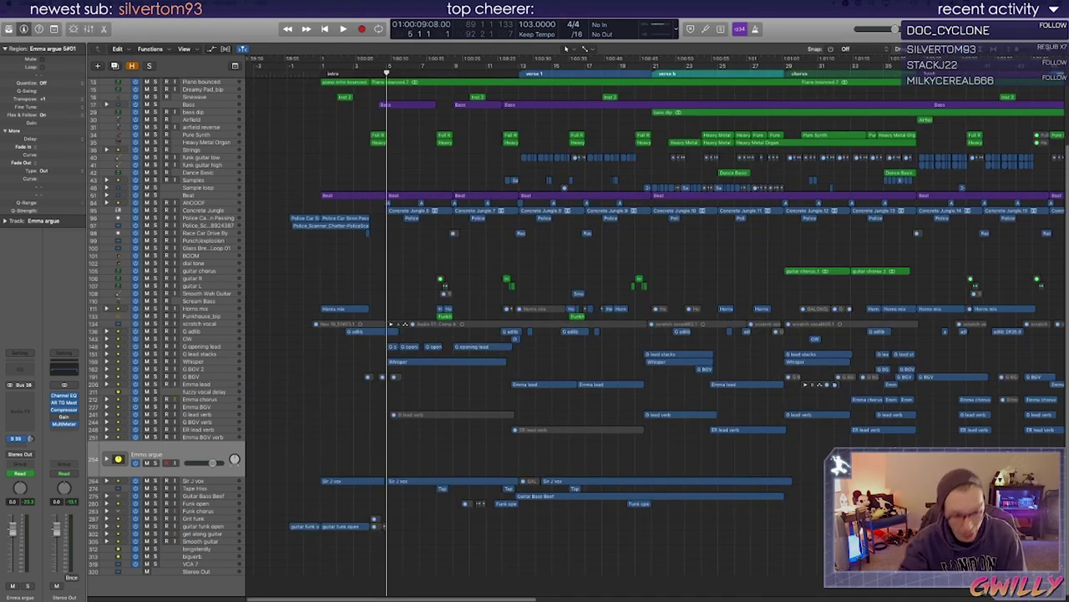
left_click(209, 565)
left_click(210, 520)
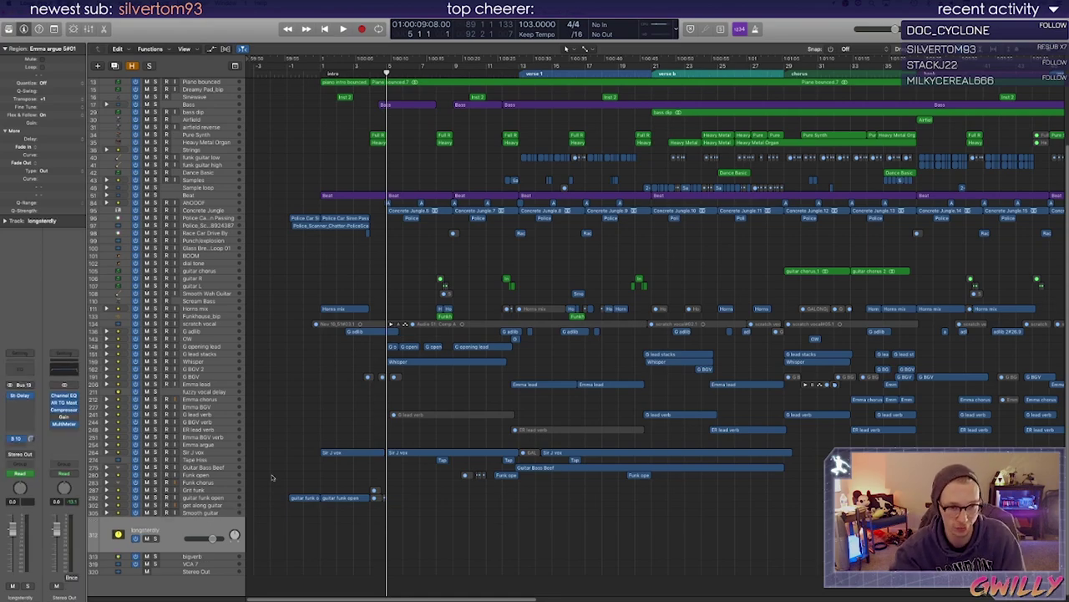
key("super+s")
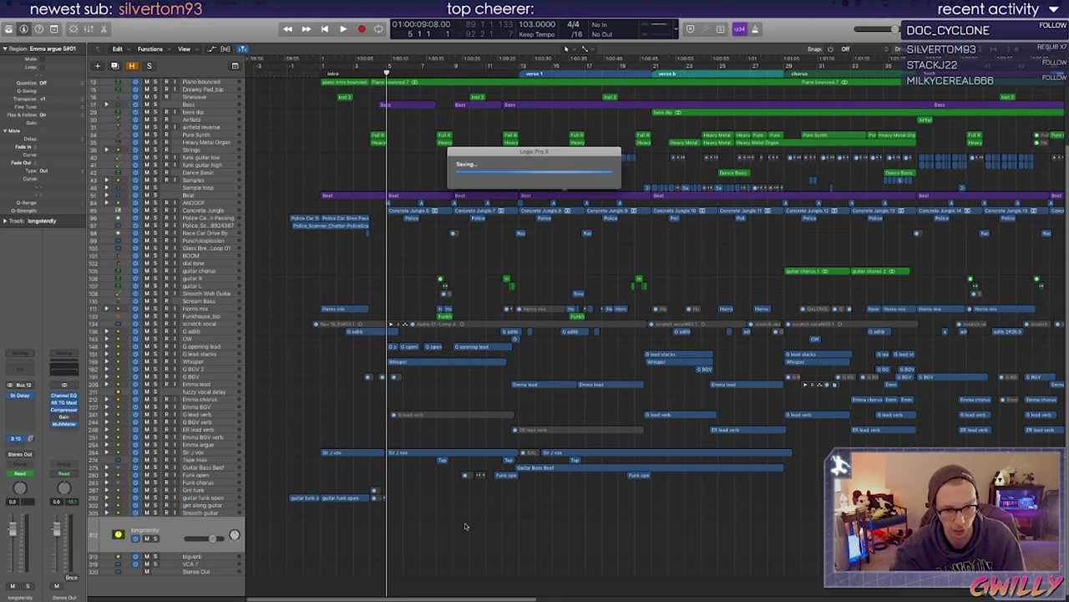
scroll(465, 526, "up", 5)
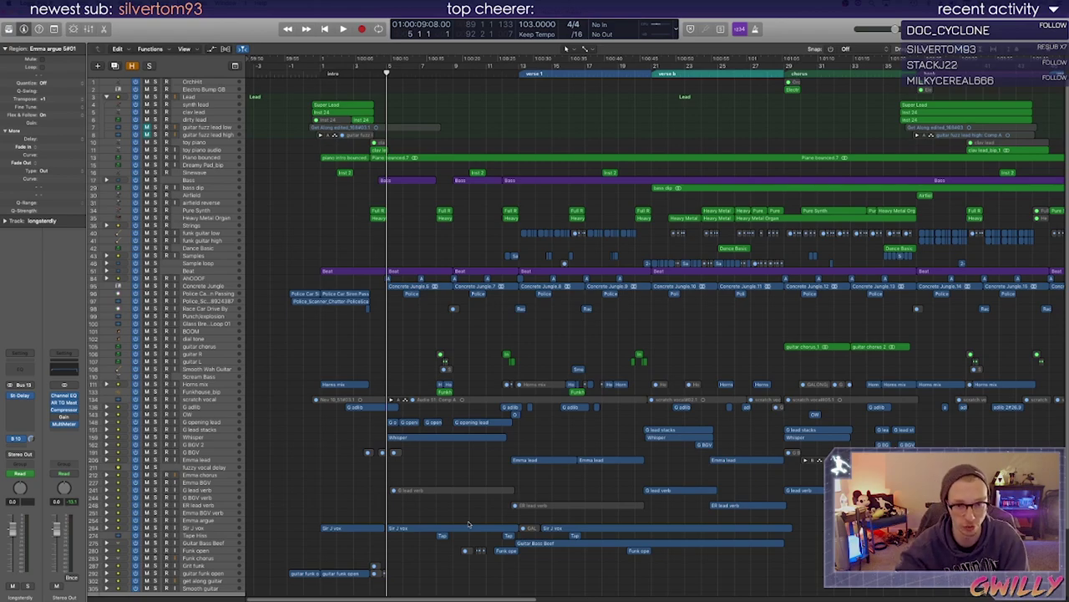
scroll(401, 501, "down", 5)
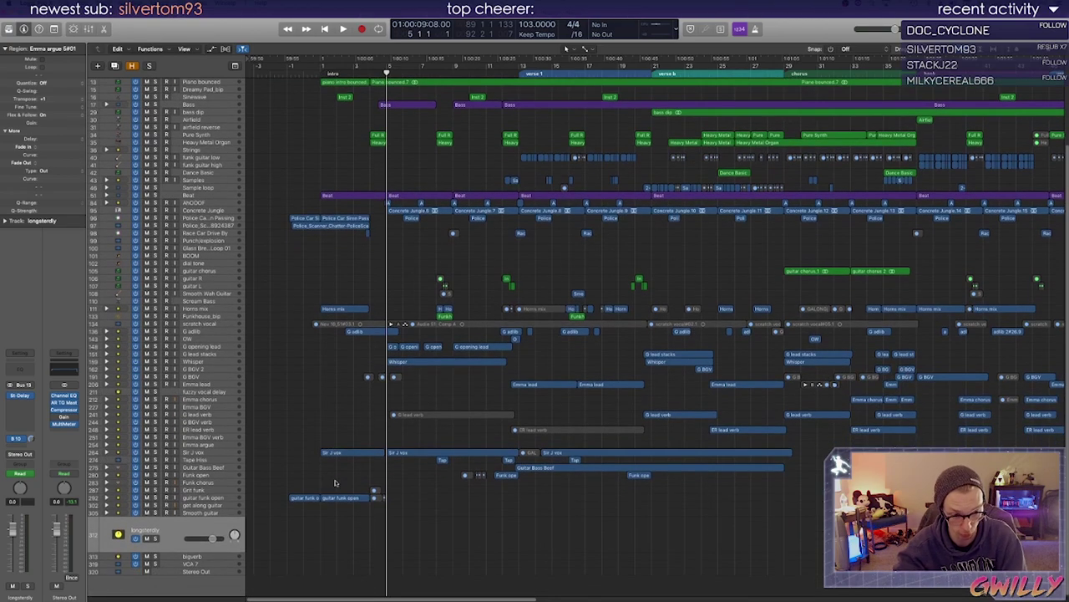